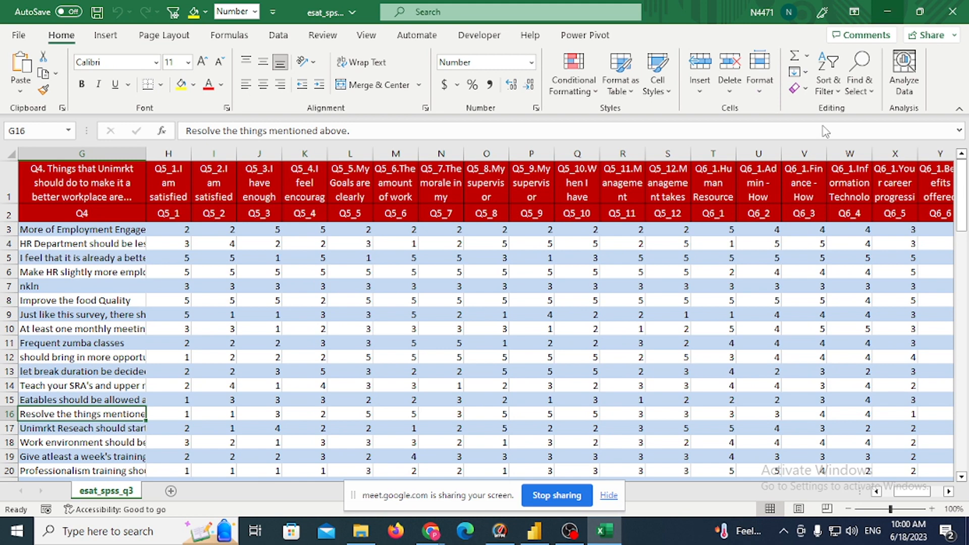
Switch to the Google Meet call, review the list of people in the meeting, and return to the Excel workbook.
click(431, 531)
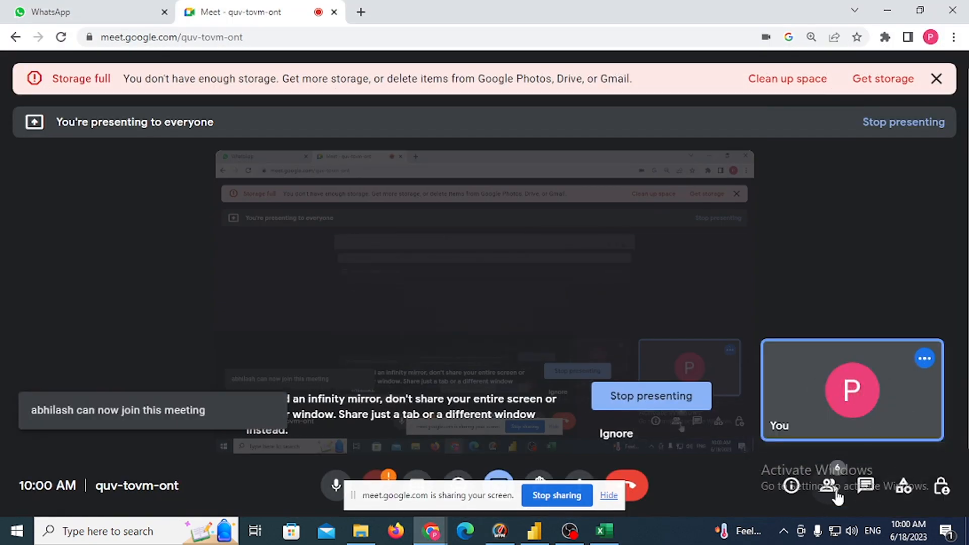
click(836, 494)
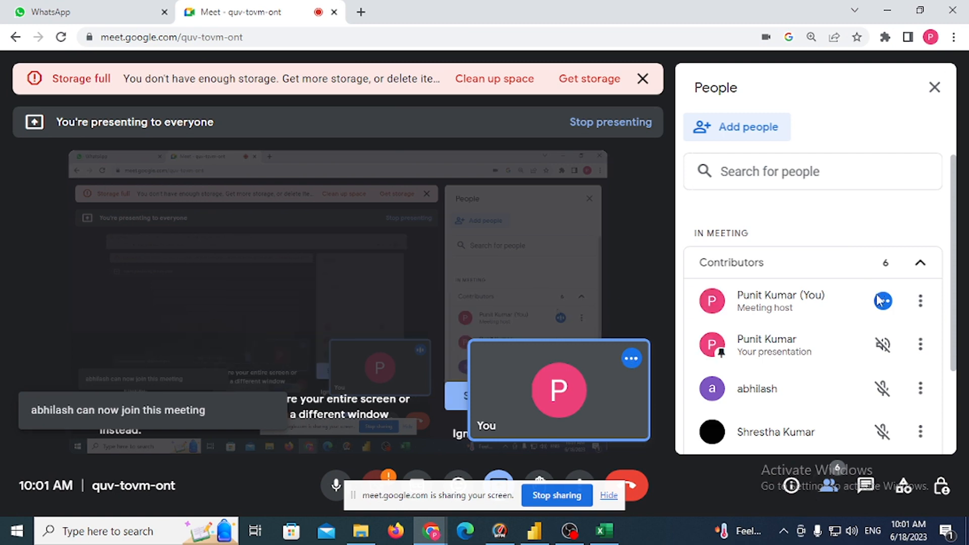
scroll(828, 266, down, 3)
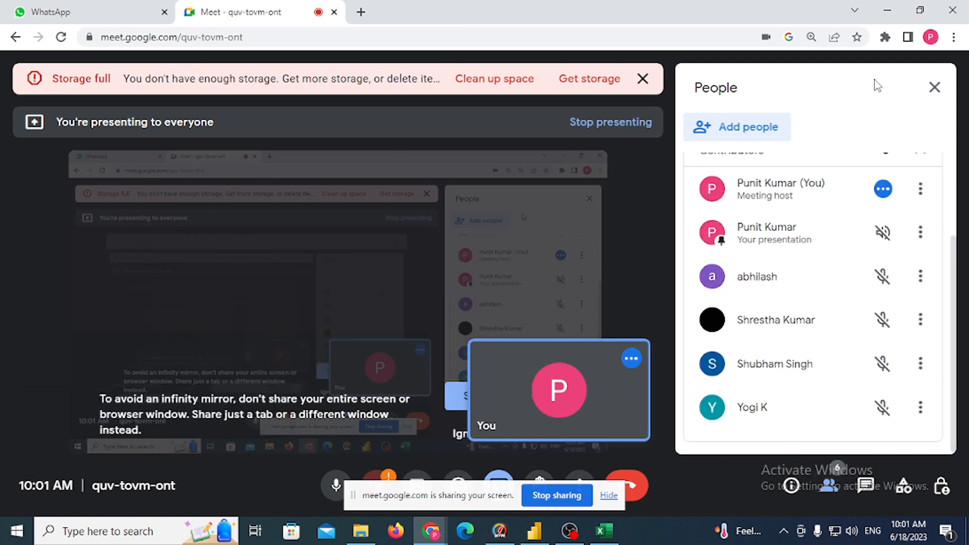
click(933, 87)
click(878, 17)
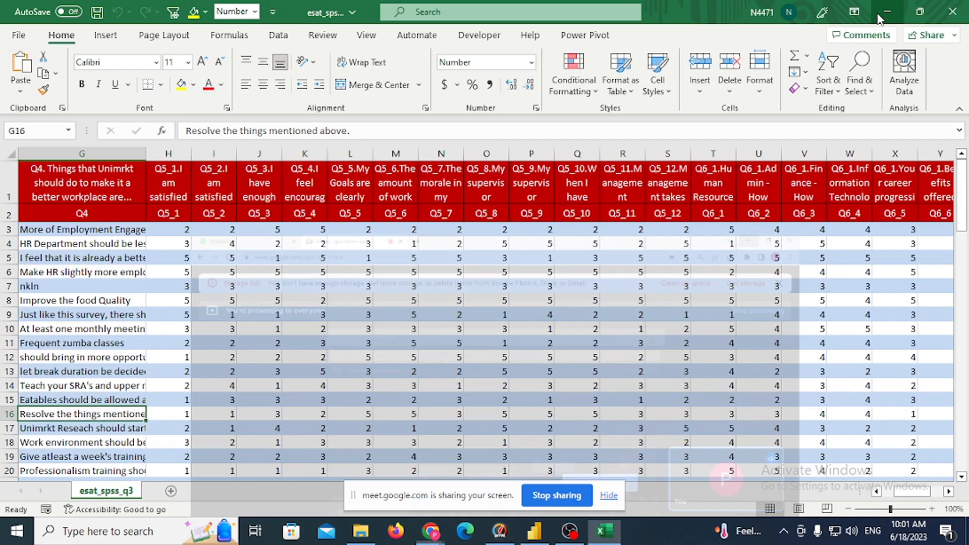
Copy the Q5_1 question header from cell H1 and paste it into cell C5 of a new sheet.
click(396, 300)
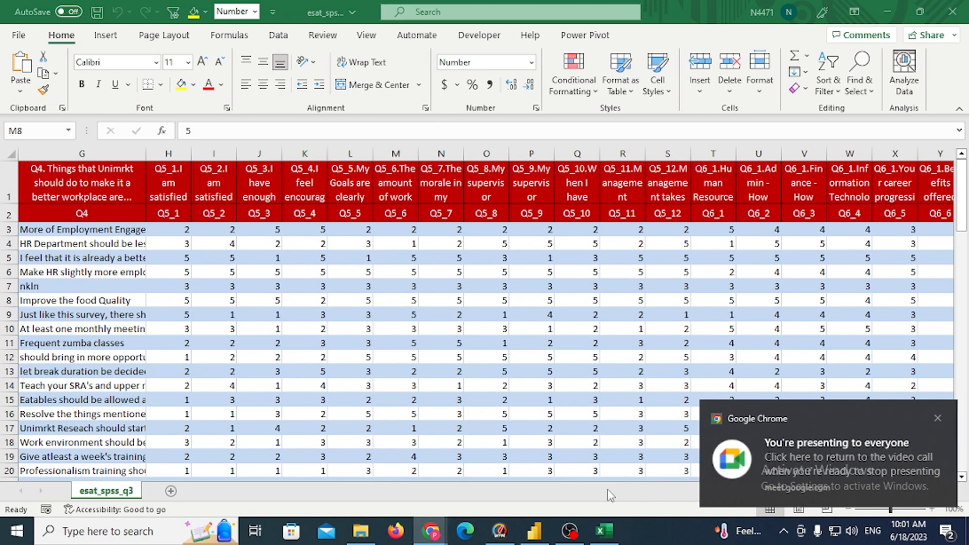
click(410, 268)
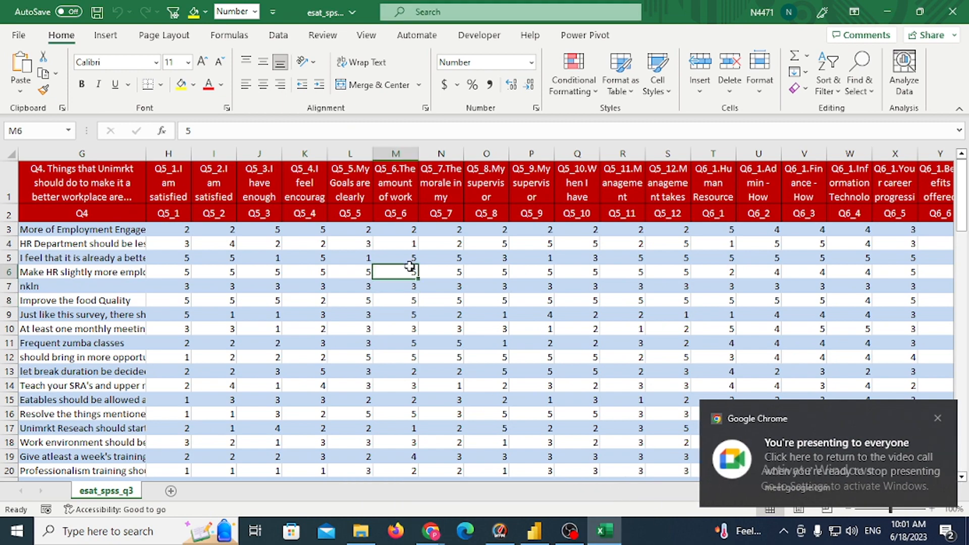
key(ctrl+Home)
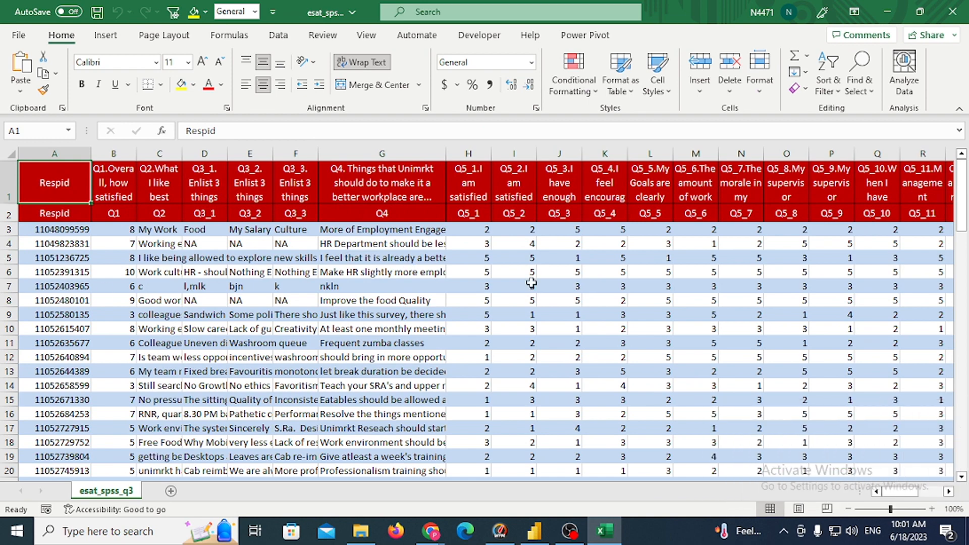
click(454, 189)
key(ctrl+c)
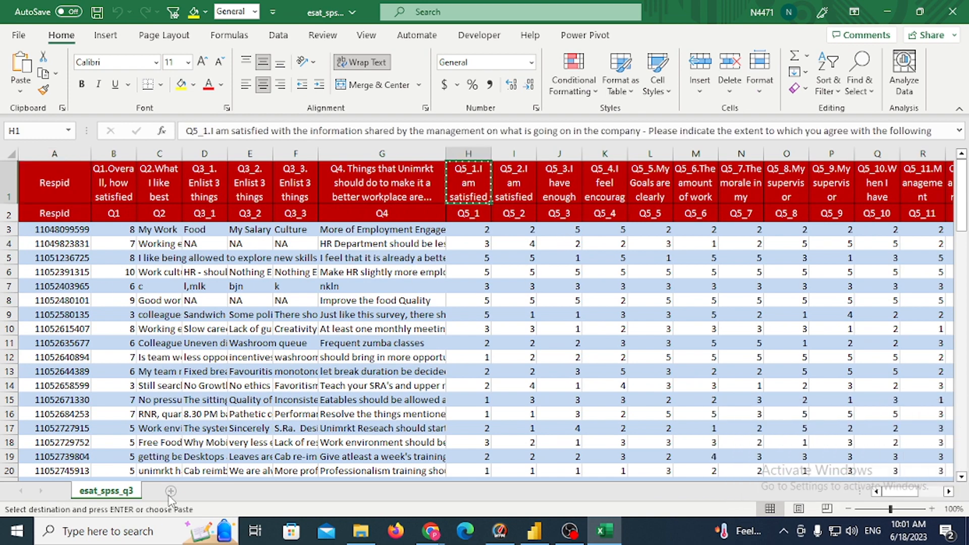
click(170, 491)
click(110, 226)
key(ctrl+v)
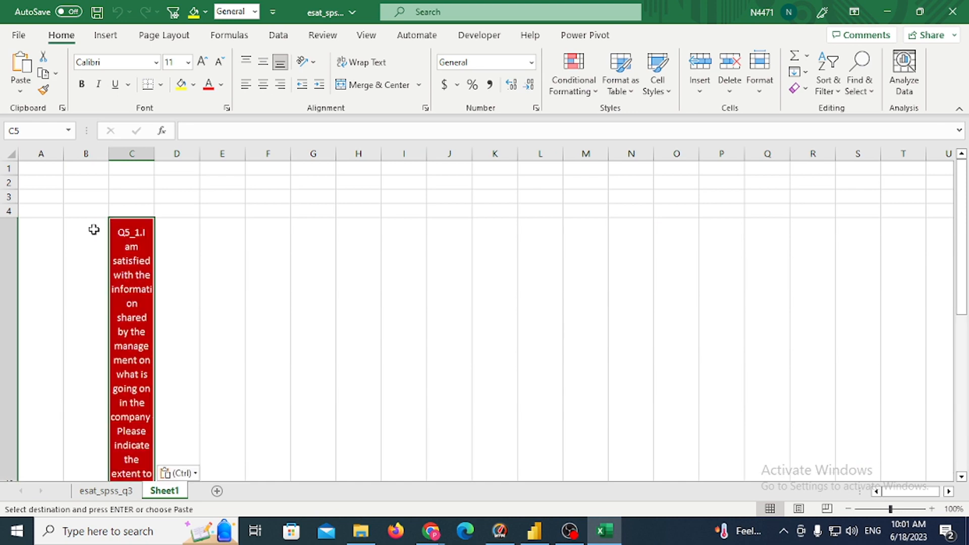
Undo the paste and apply only the copied header's formatting to cell C5 using Paste Special.
key(ctrl+z)
key(alt+e)
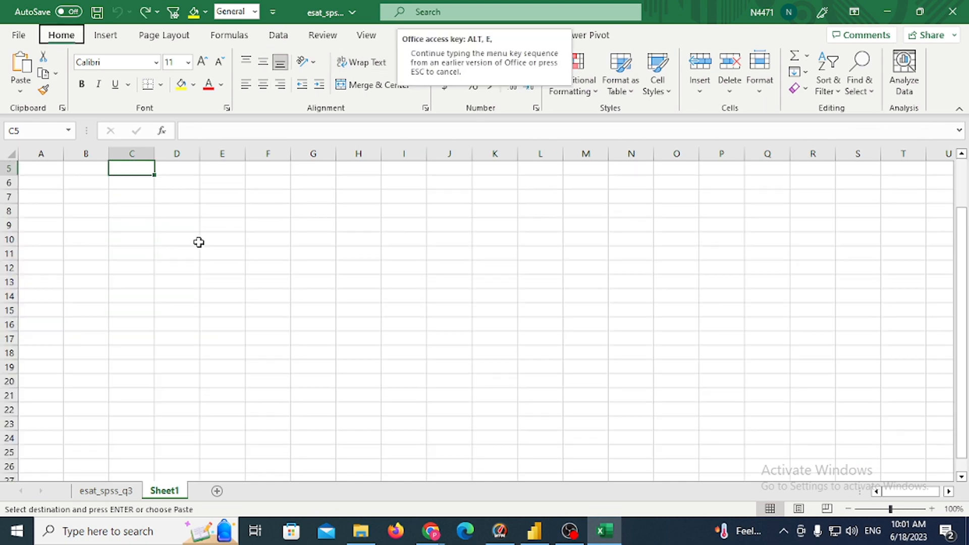
key(s)
key(t)
key(Return)
key(Up)
key(Up)
key(Down)
key(Down)
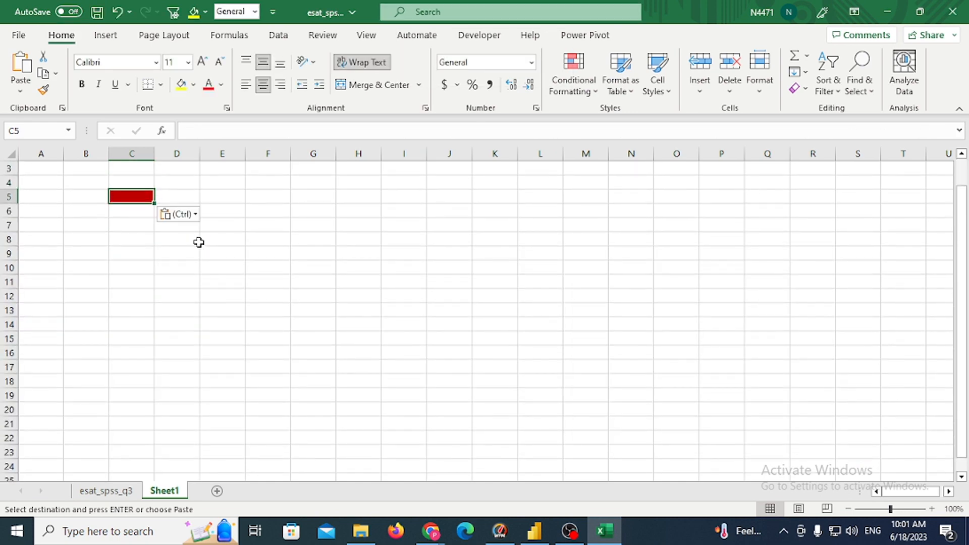
Paste the copied Q5_1 question text into cell C5 as values only.
key(ctrl+Page_Up)
key(ctrl+Page_Down)
key(alt+e)
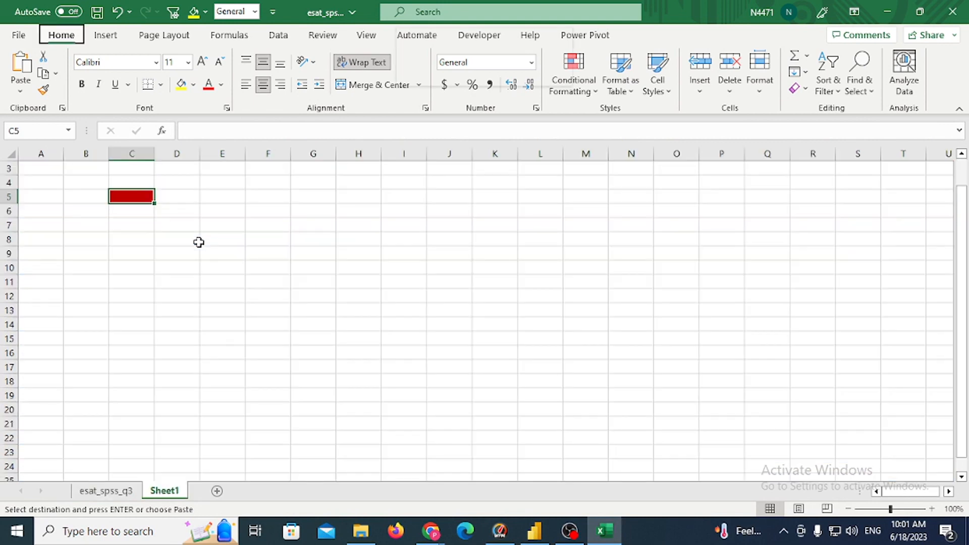
key(s)
key(v)
key(Return)
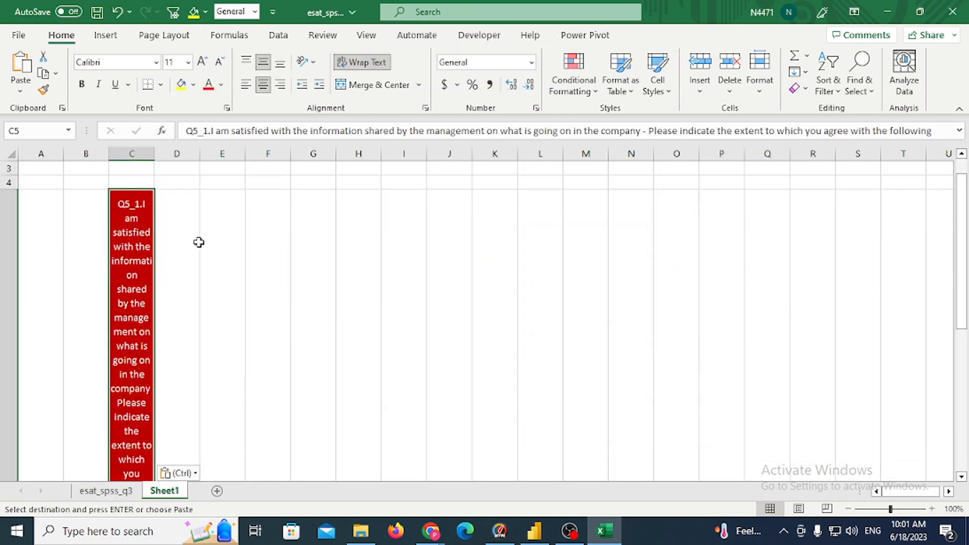
key(ctrl)
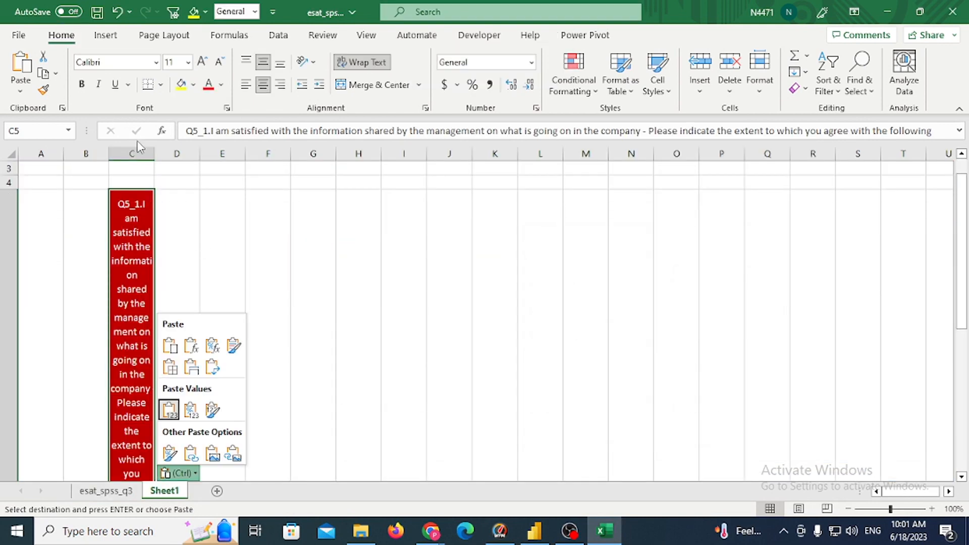
key(ctrl)
Widen column C and set the height of row 5 to 18, enlarging the row slightly by hand.
drag(154, 154, 285, 154)
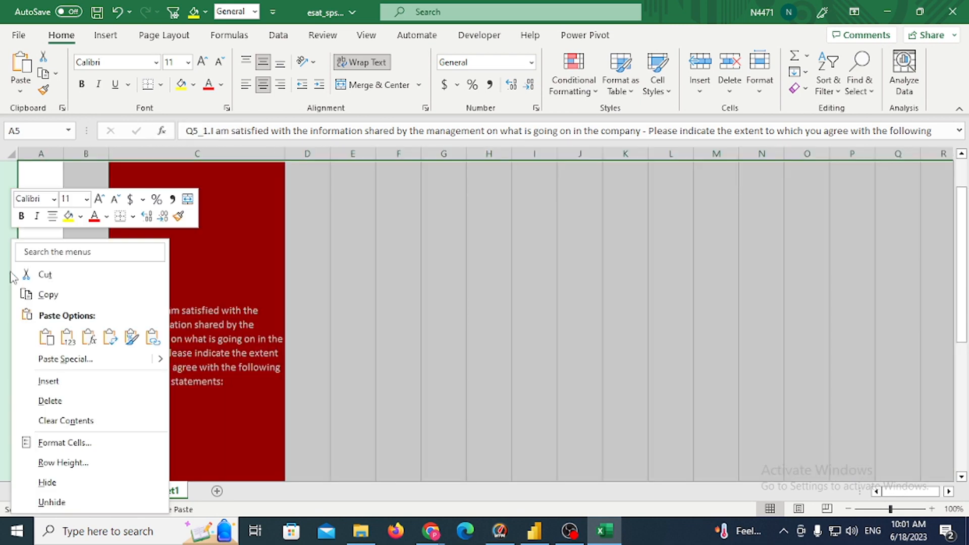
right_click(9, 241)
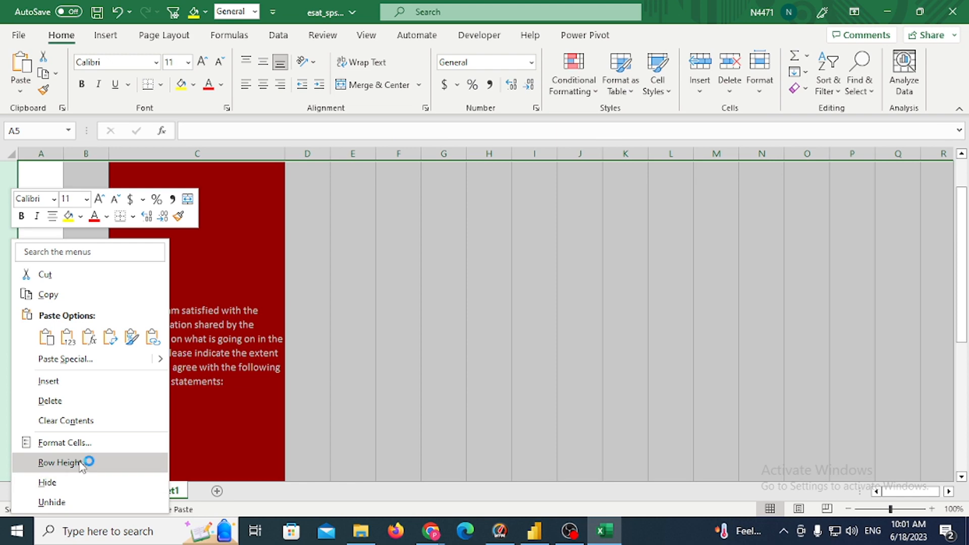
click(86, 462)
text(18)
key(Return)
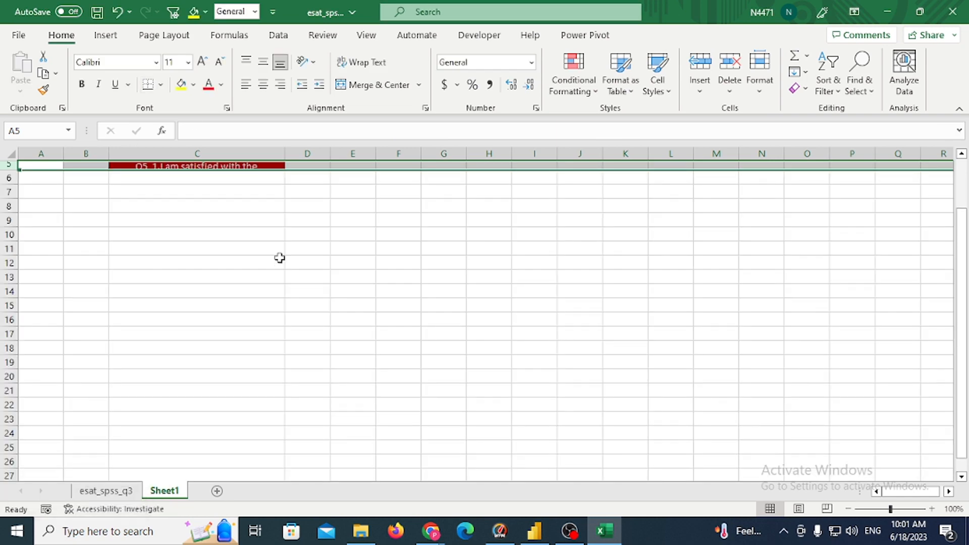
drag(11, 170, 9, 185)
Switch to the Google Meet call, admit the waiting participant, and return to the Excel workbook.
mouse_move(431, 531)
click(381, 482)
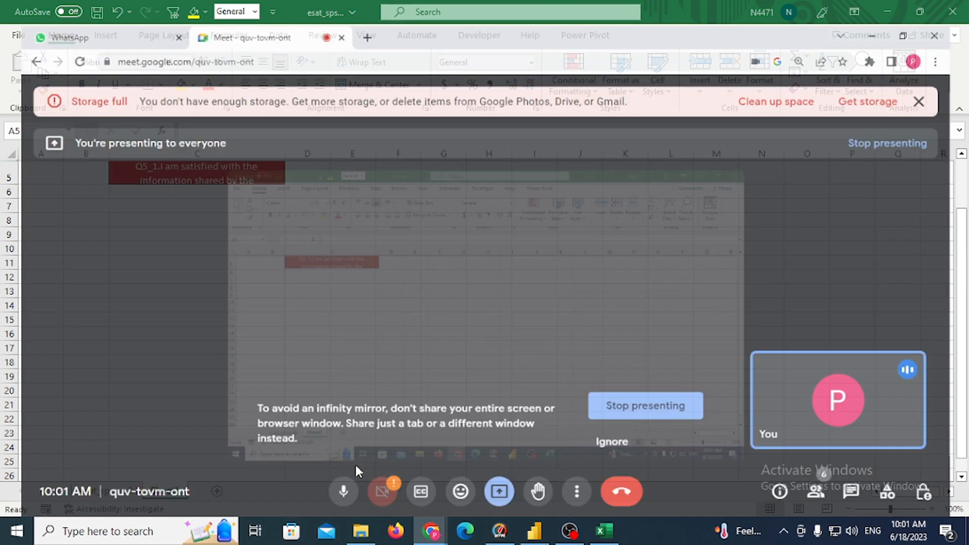
click(871, 430)
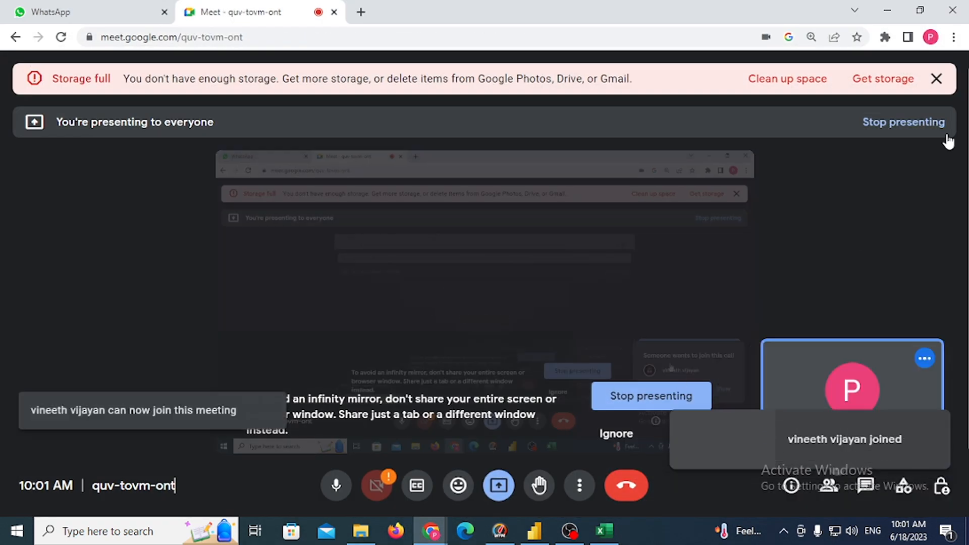
click(889, 15)
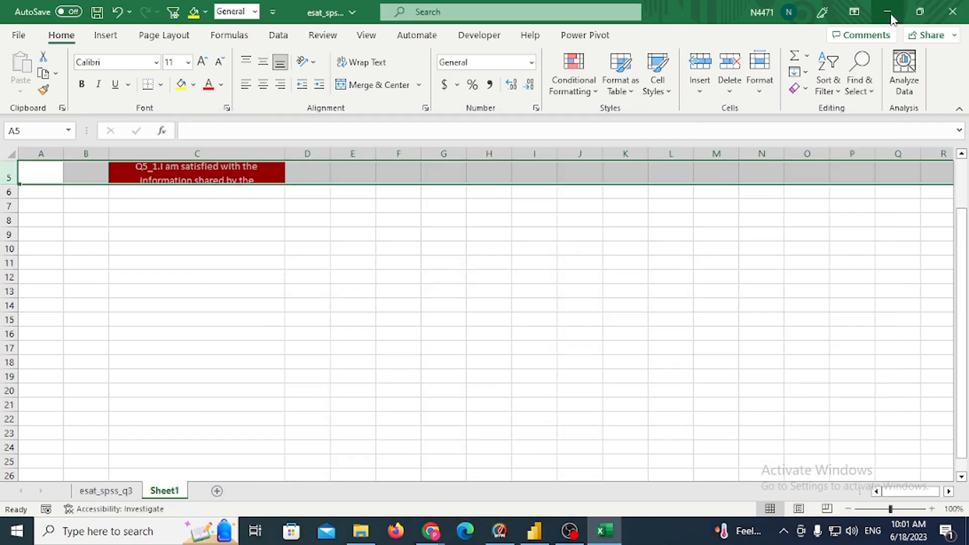
Widen column C a little more and increase the height of row 5 to show more of the question text.
click(154, 176)
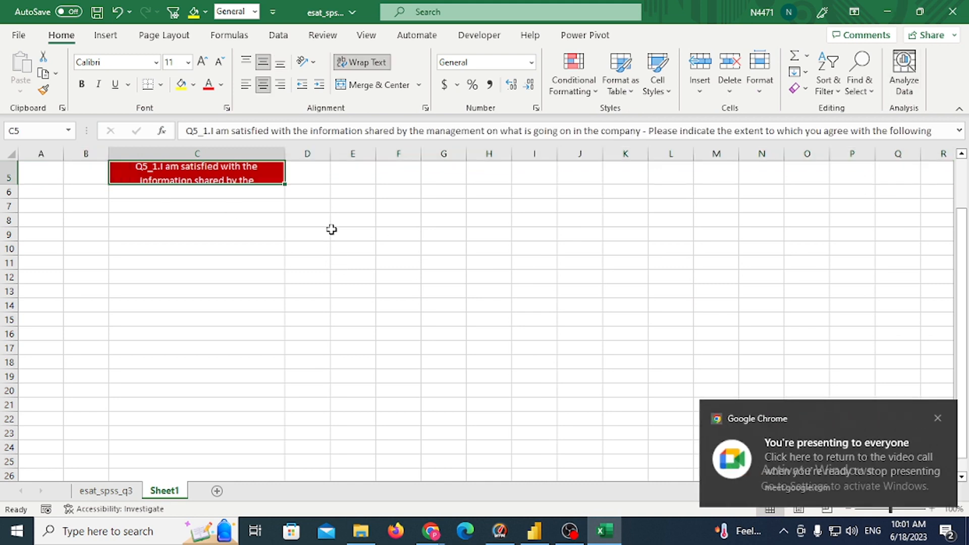
drag(285, 157, 321, 157)
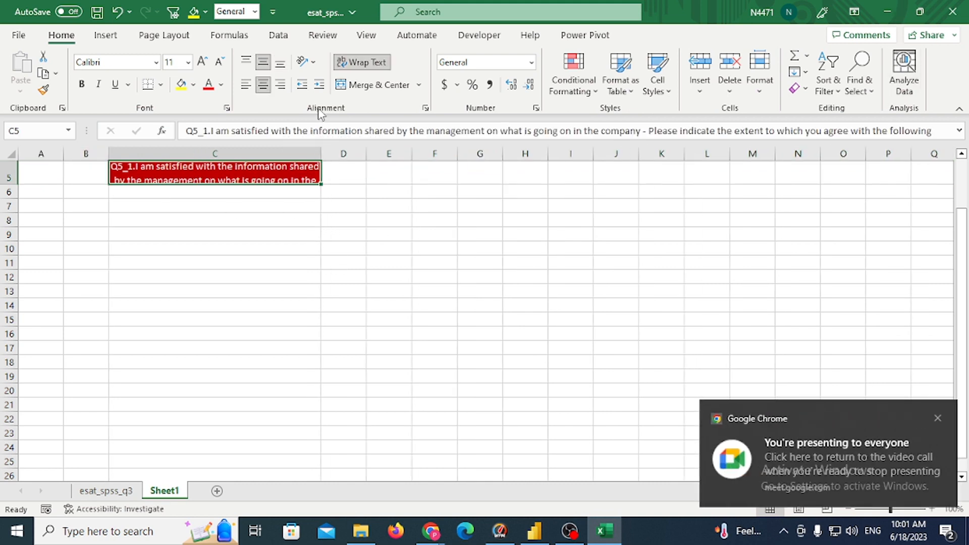
drag(11, 184, 19, 211)
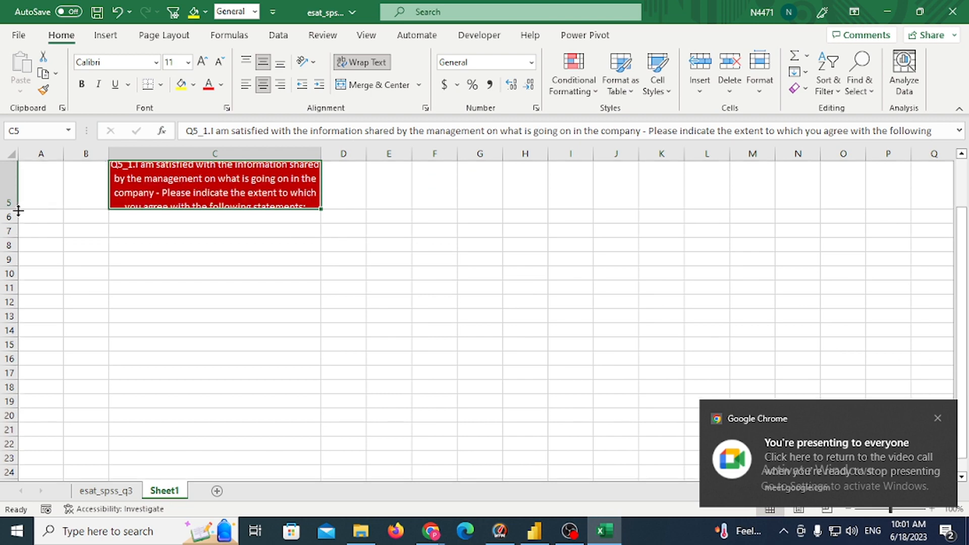
Copy the entire Q5_1 column H from the esat_spss_q3 sheet.
click(106, 491)
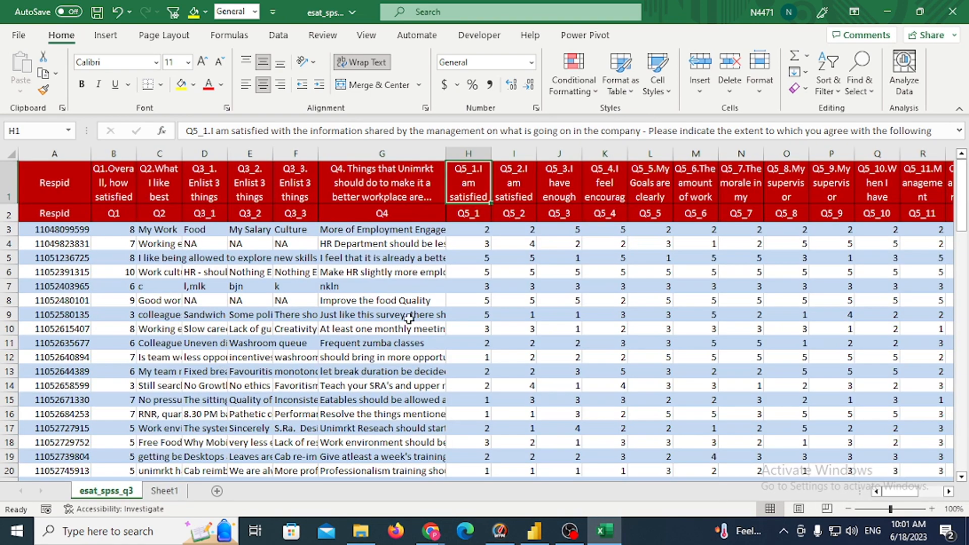
click(494, 225)
key(Up)
key(Left)
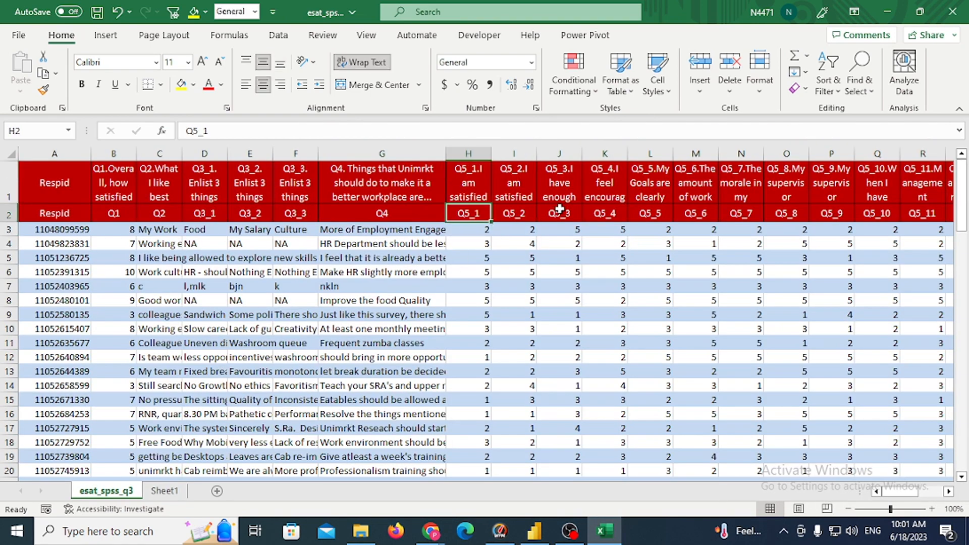
key(ctrl+space)
key(ctrl+c)
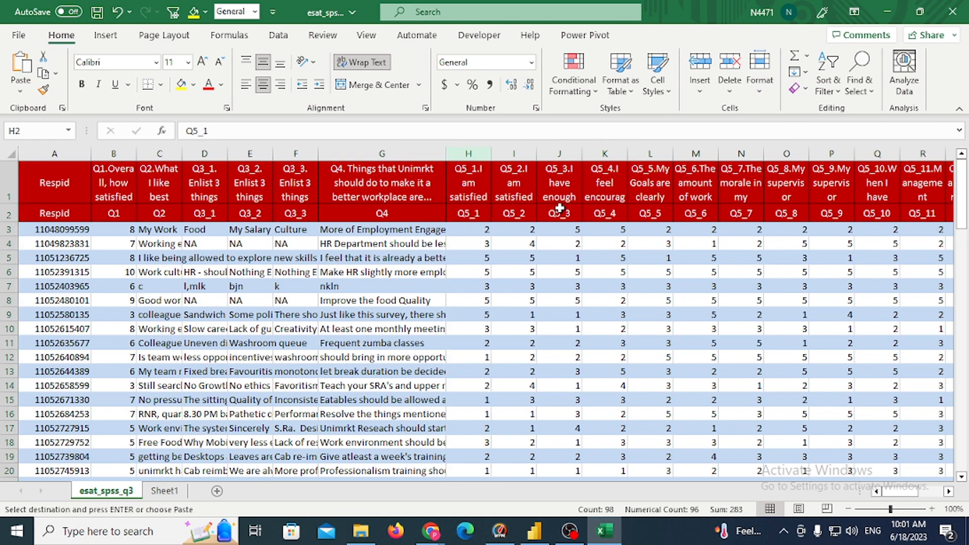
Try to paste the copied column into Sheet1 starting at cell H5.
key(ctrl+Page_Down)
key(Right)
key(Right)
key(Right)
key(Right)
key(ctrl+v)
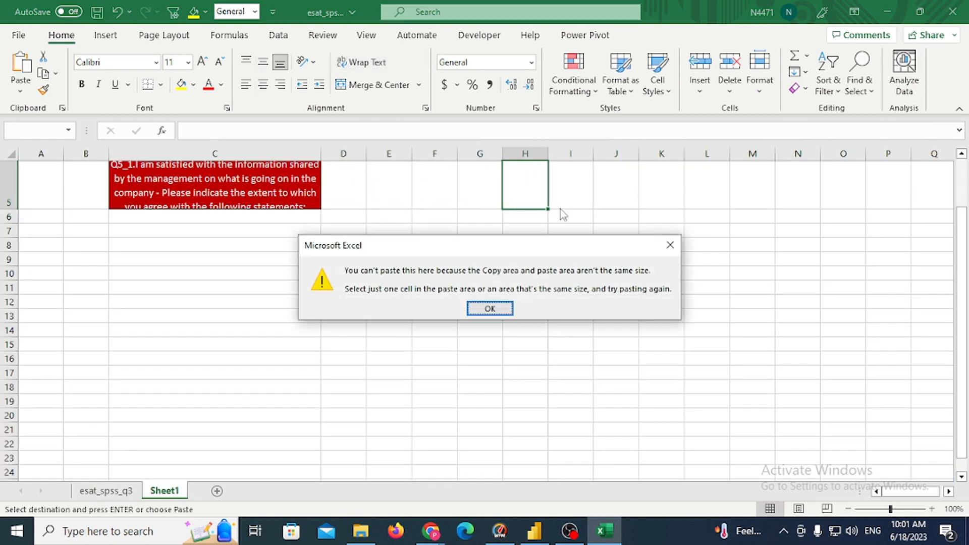
key(Return)
Paste the copied Q5_1 column into column H of Sheet1, starting from cell H1.
key(ctrl+Page_Up)
key(shift+Return)
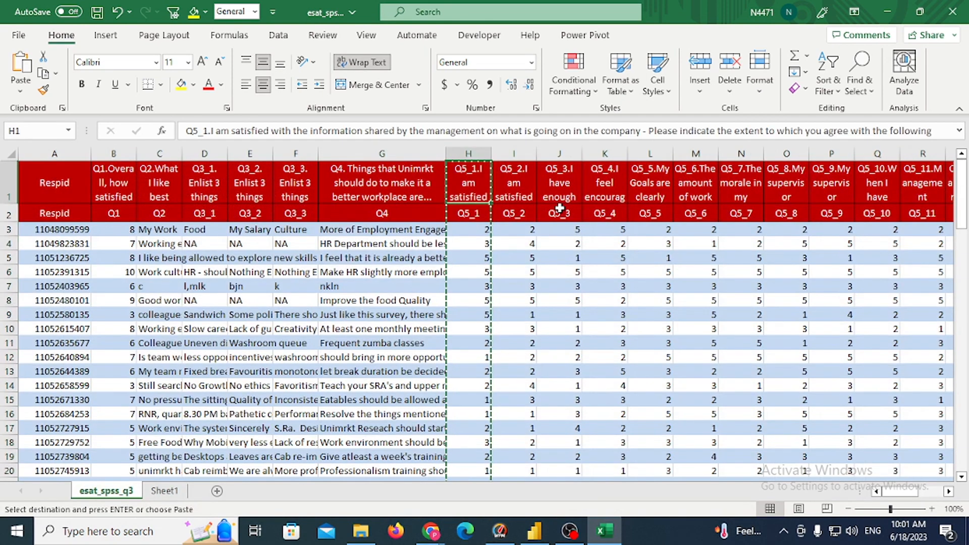
key(ctrl+Page_Down)
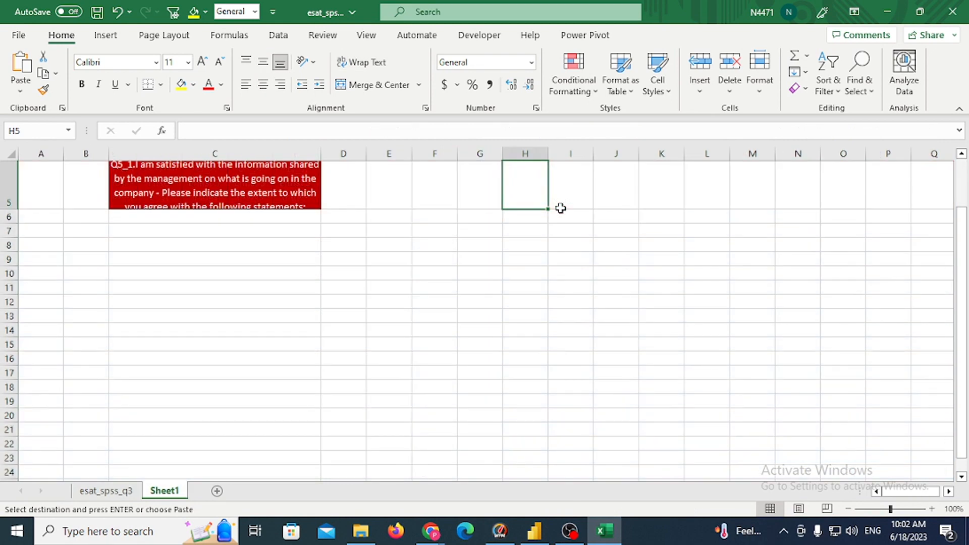
key(ctrl+Up)
key(ctrl+v)
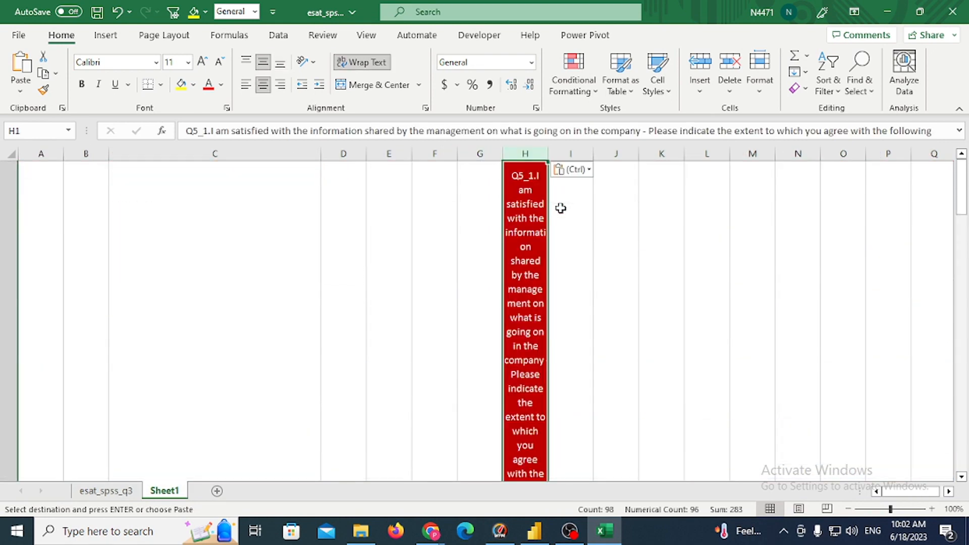
Enter the rating codes 1, 2, 3, 4 and 5 down cells B7 to B11 of Sheet1.
key(Down)
key(Down)
key(Up)
key(Down)
key(Down)
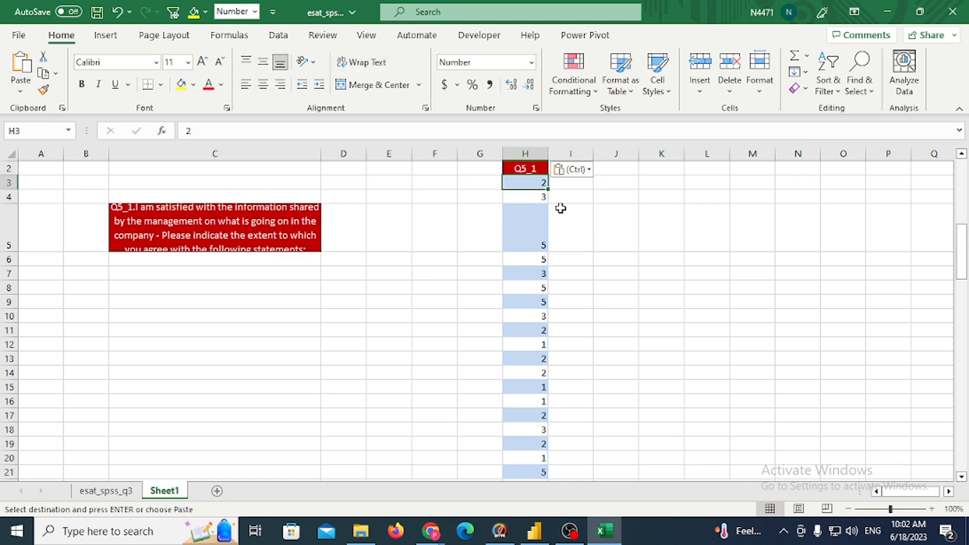
key(Left)
key(Left)
key(Left)
key(Left)
key(Down)
key(Down)
key(Down)
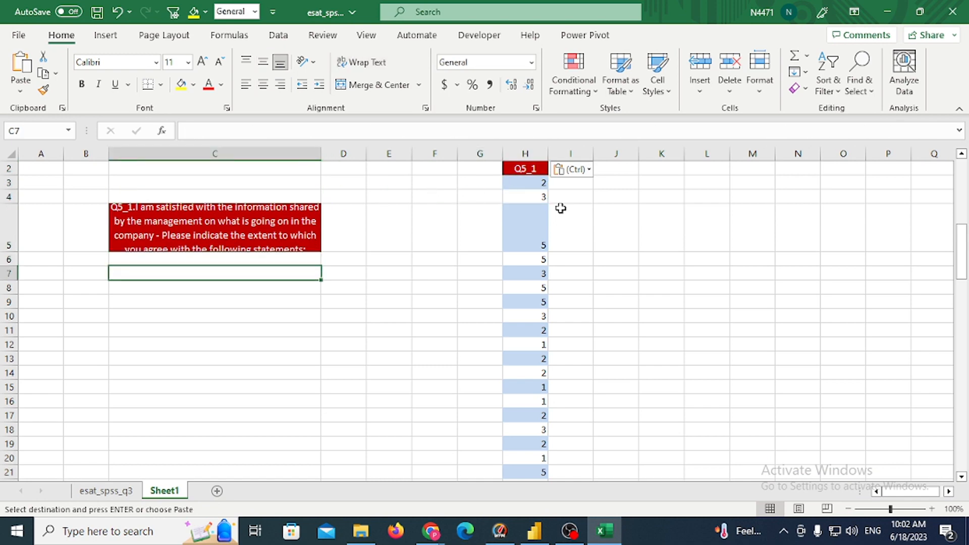
key(Left)
text(1)
key(Return)
text(2)
key(Return)
text(3)
key(Return)
text(4)
key(Return)
text(5)
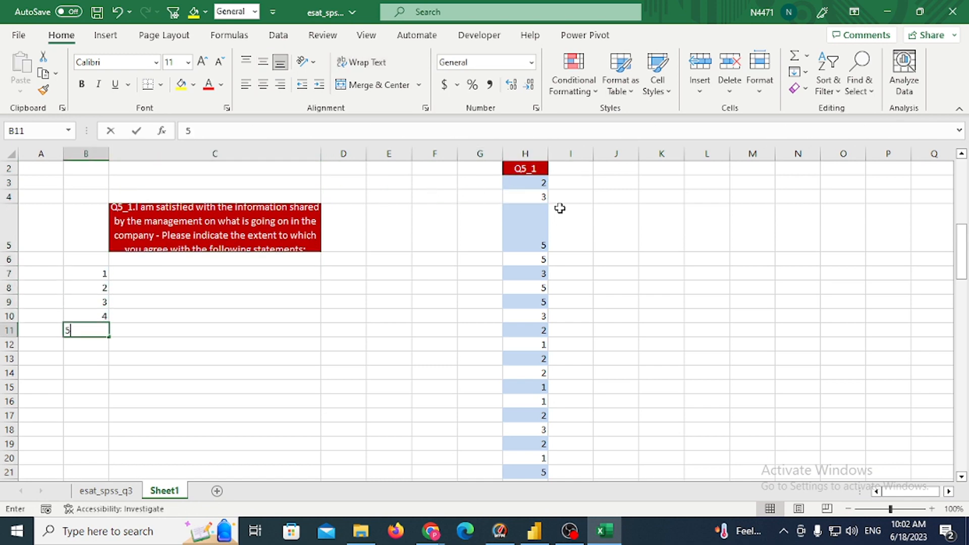
key(Right)
Enter =COUNTIFS(H:H,B7) in C7 to count the responses matching the rating code in B7.
key(Up)
key(Up)
key(Up)
key(Up)
text(=countifs()
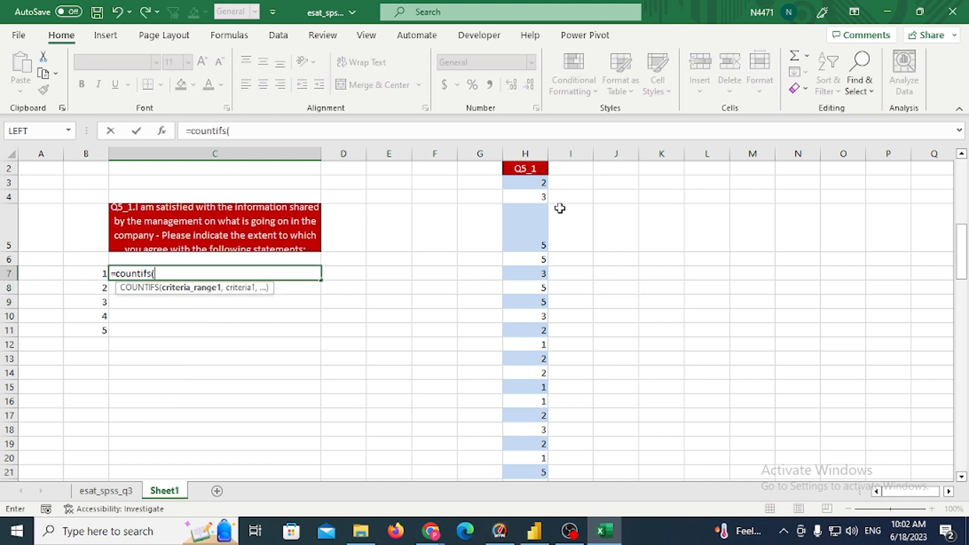
key(Right)
key(Right)
key(Right)
key(Right)
key(Right)
key(ctrl+space)
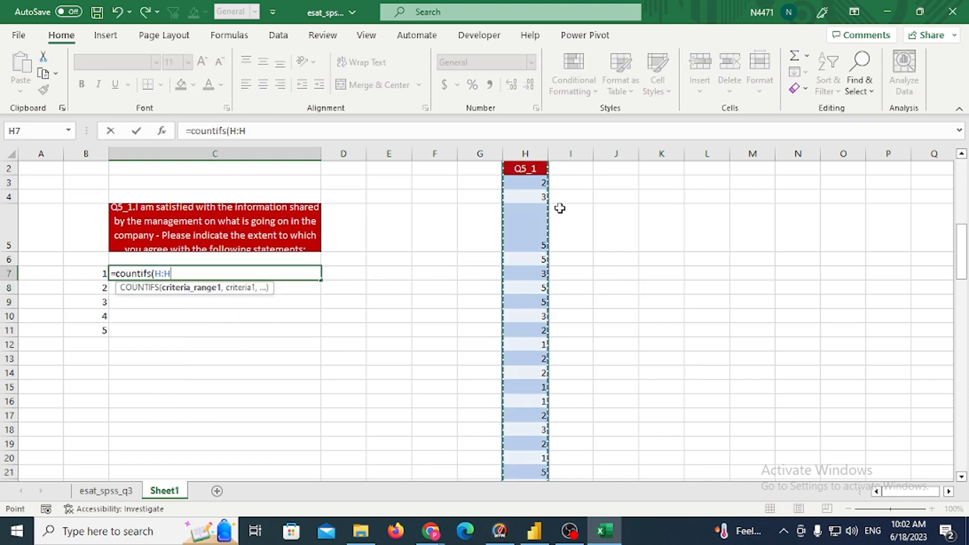
text(,)
key(Left)
key(Left)
key(Right)
key(Tab)
key(Left)
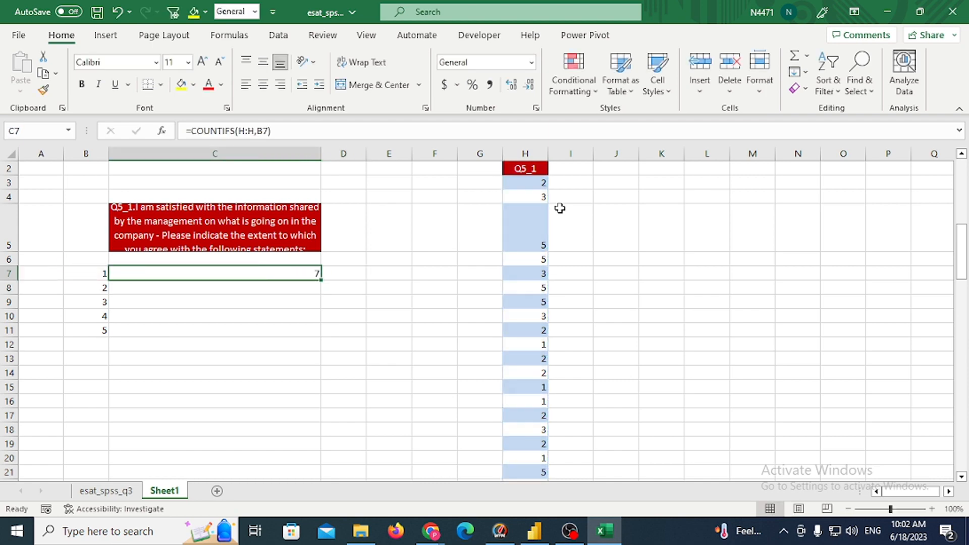
Copy the COUNTIFS formula from C7 down to C11 so every rating code has its count.
key(ctrl+c)
key(Left)
key(ctrl+Down)
key(ctrl+Right)
key(ctrl+Left)
key(Right)
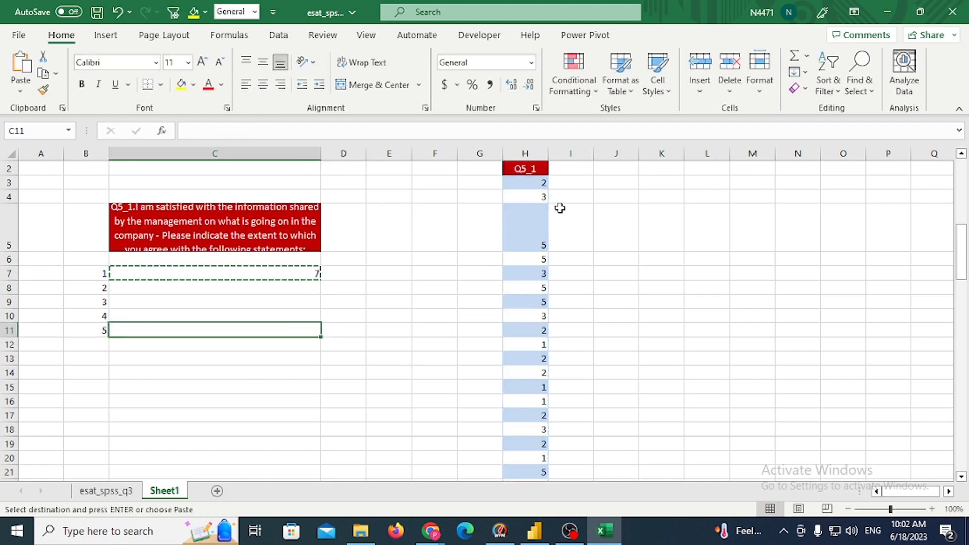
key(ctrl+v)
key(ctrl+shift+Up)
key(Return)
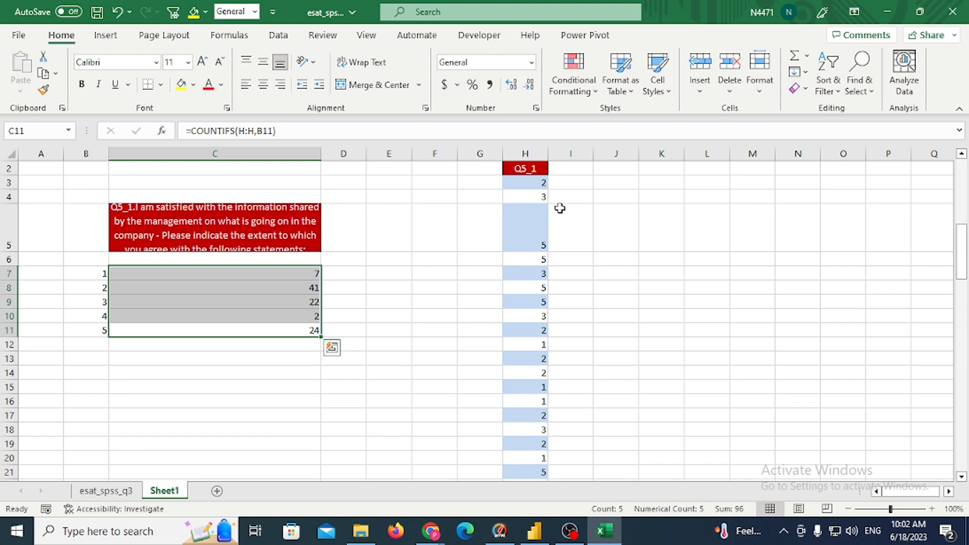
key(ctrl+Up)
key(Left)
key(Right)
key(Left)
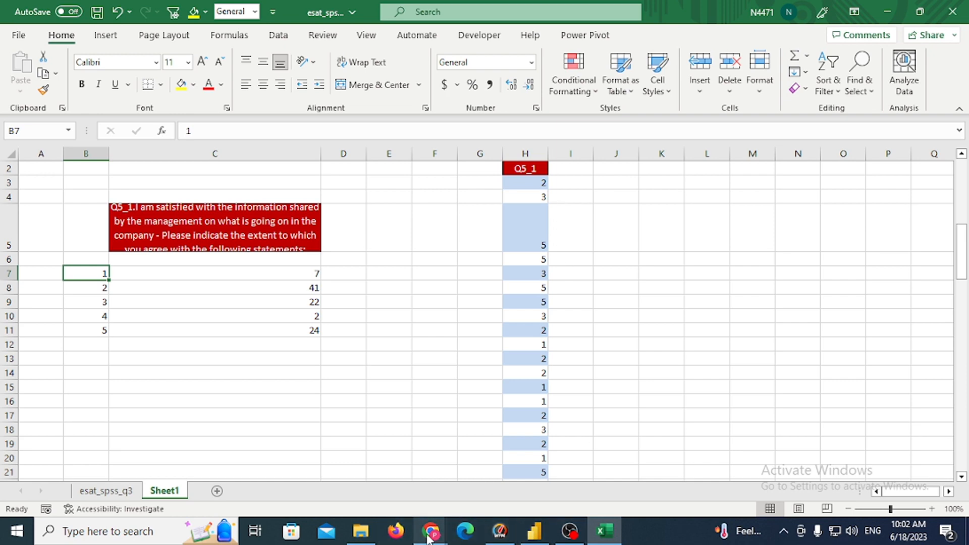
Switch to WhatsApp in Chrome and copy the rating labels, 1) Very Satisfied to 5) Very Dissatisfied, from the Power bi June chat.
mouse_move(430, 531)
click(362, 494)
click(120, 9)
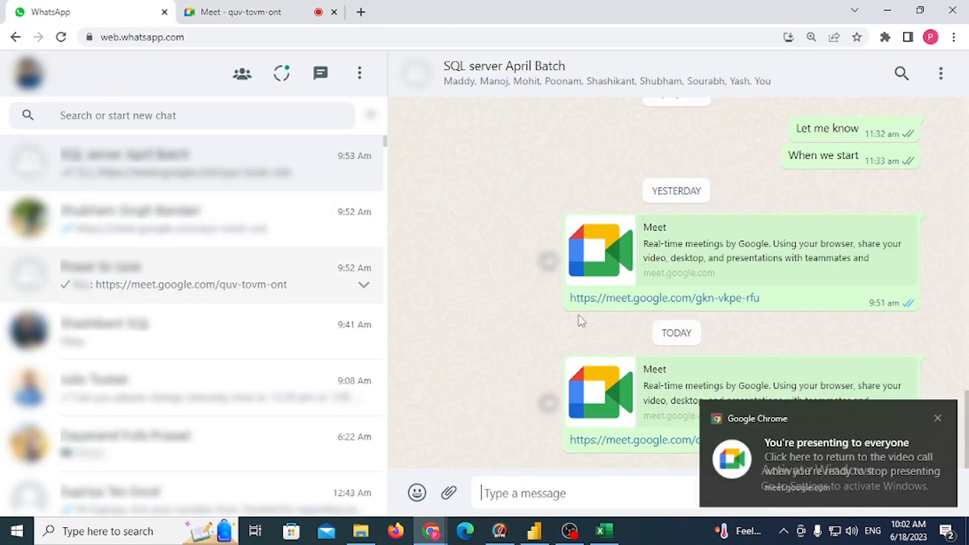
click(212, 275)
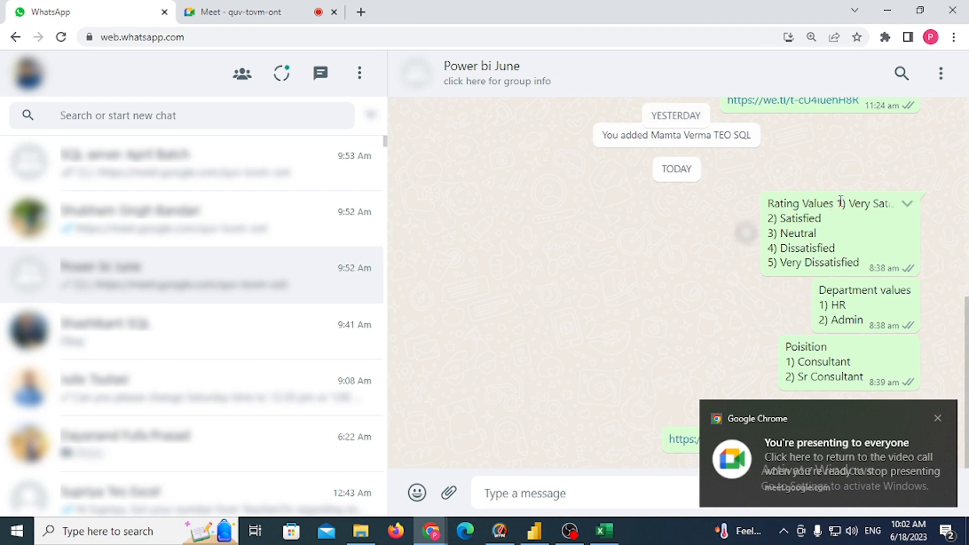
drag(840, 200, 872, 269)
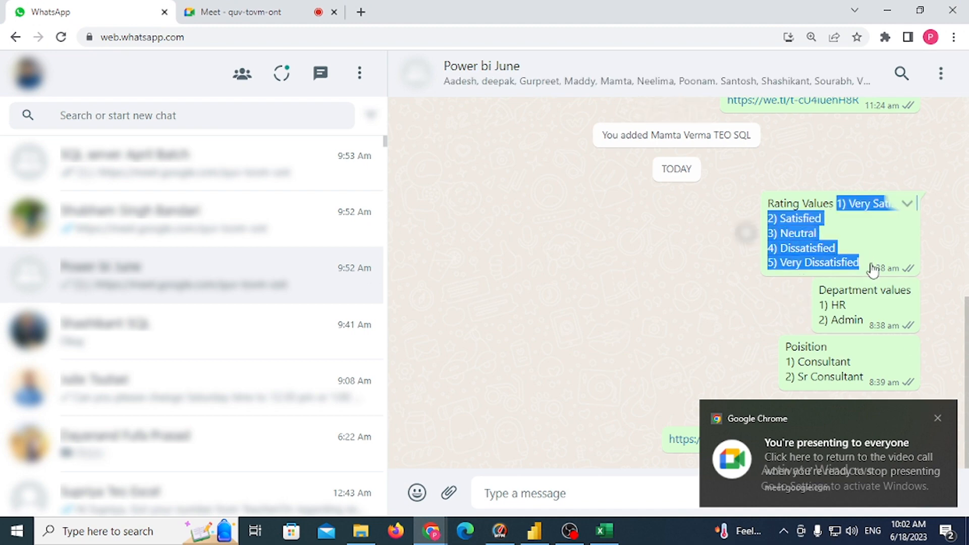
Switch back to Excel and paste the copied rating labels into Sheet1 starting at cell L7.
key(alt+Tab)
click(704, 278)
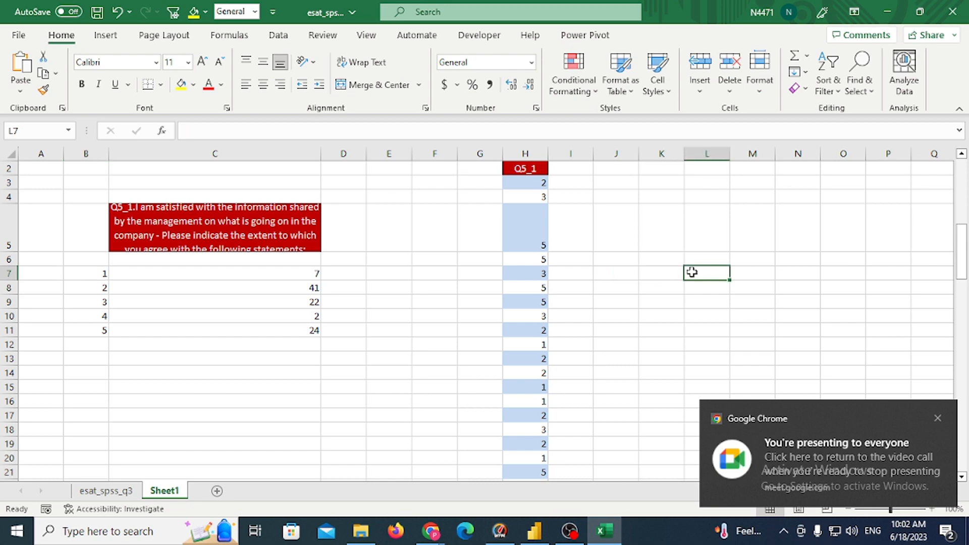
key(ctrl+v)
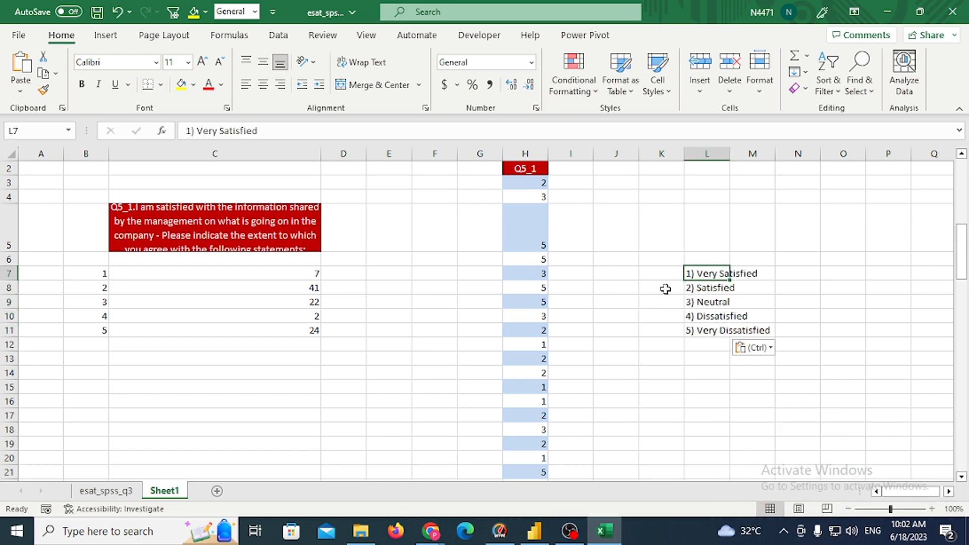
Try to replace the rating code in B7 with the label 1) Very Satisfied from L7.
key(ctrl+c)
click(88, 273)
key(ctrl+v)
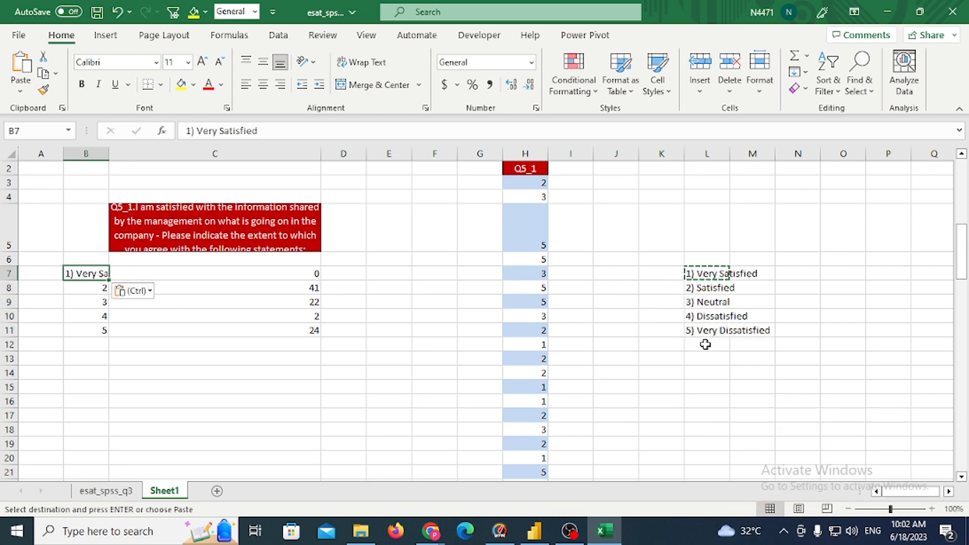
click(716, 290)
key(ctrl+c)
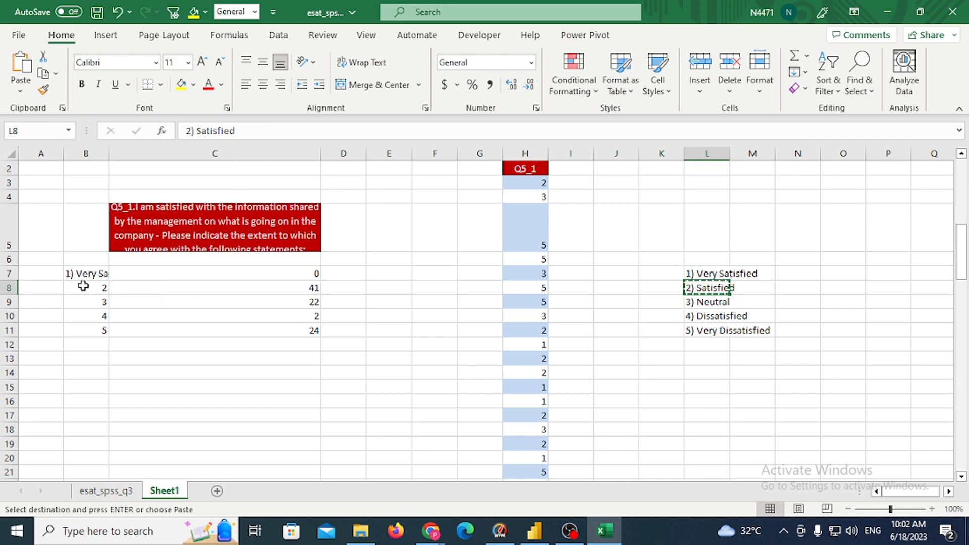
key(ctrl+z)
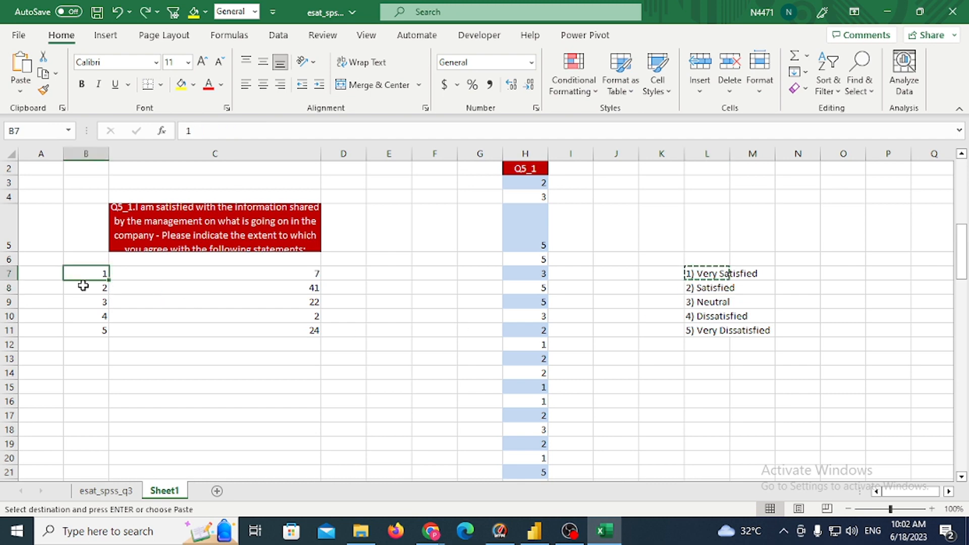
Examine the Q5 question headings from column H onward in the esat_spss_q3 sheet, then return to Sheet1.
click(186, 223)
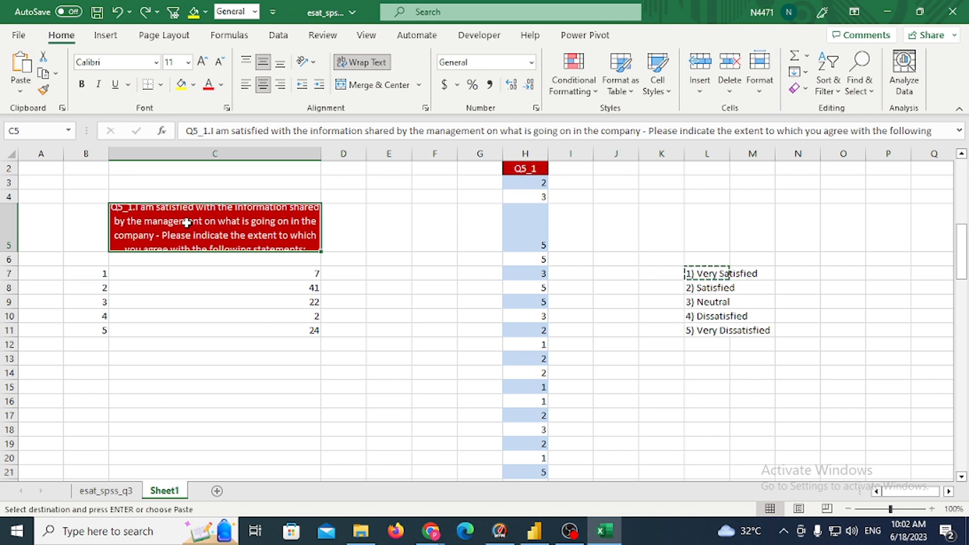
click(105, 492)
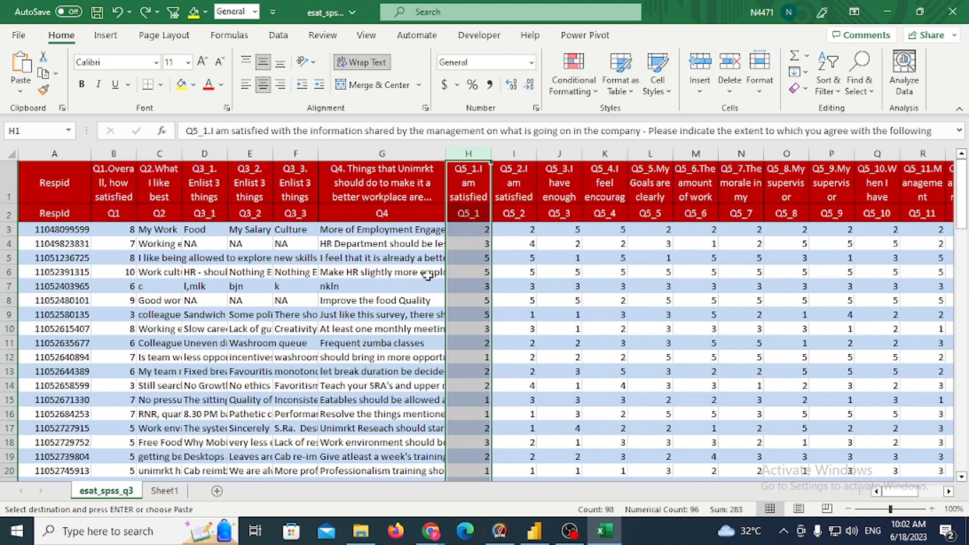
click(467, 185)
key(shift+Right)
key(shift+Right)
key(shift+Right)
key(shift+Right)
key(shift+Right)
key(shift+Right)
key(shift+Right)
key(shift+Right)
key(shift+Right)
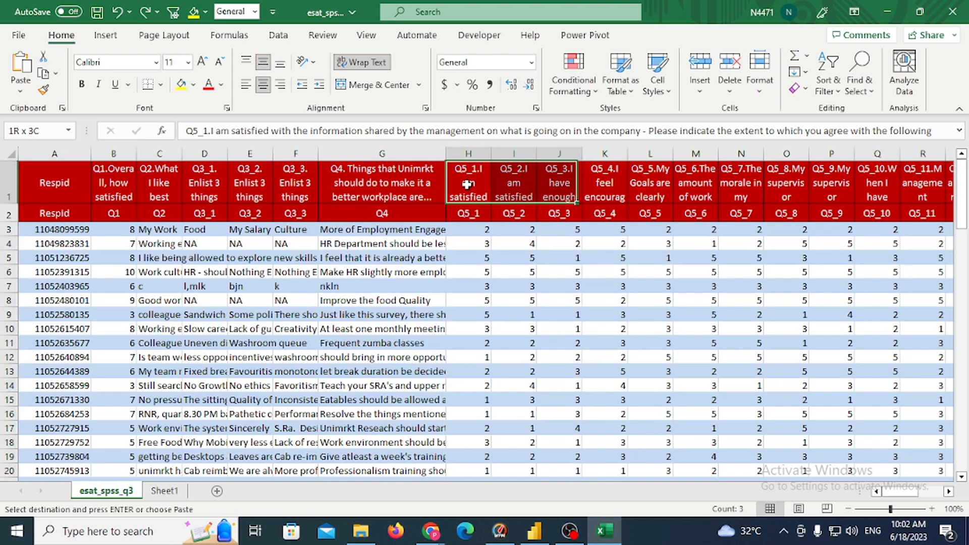
key(ctrl+Page_Down)
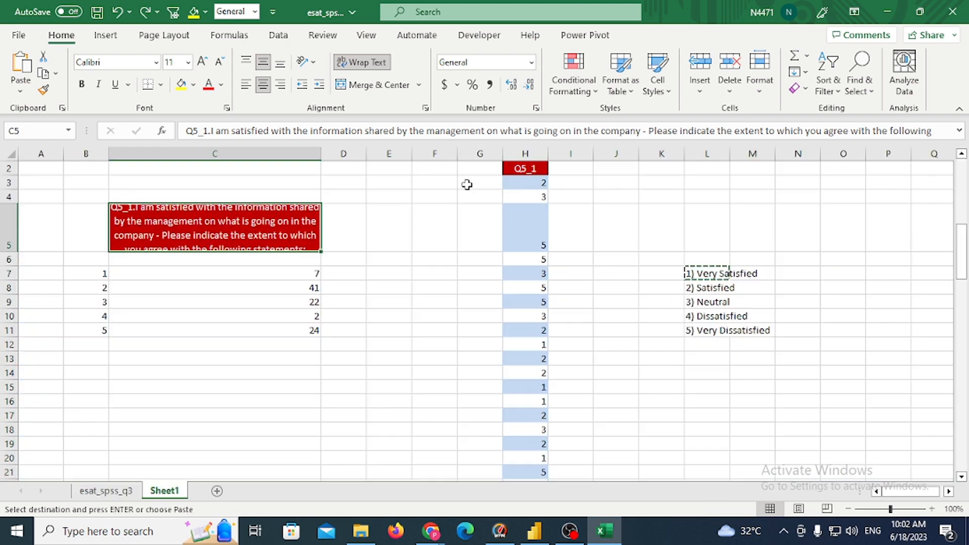
Insert a 2-D clustered column chart from the rating codes and counts in B7:C11.
key(Down)
key(Down)
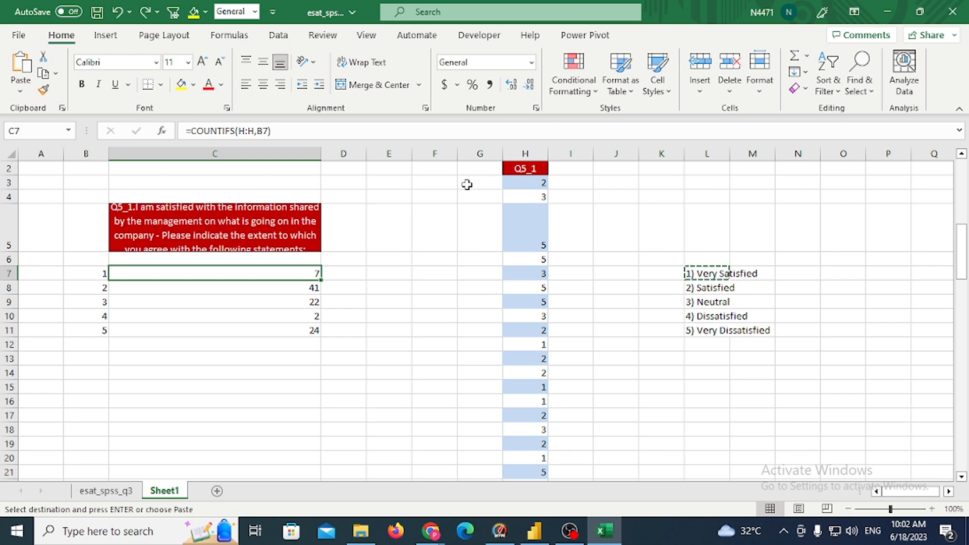
key(Left)
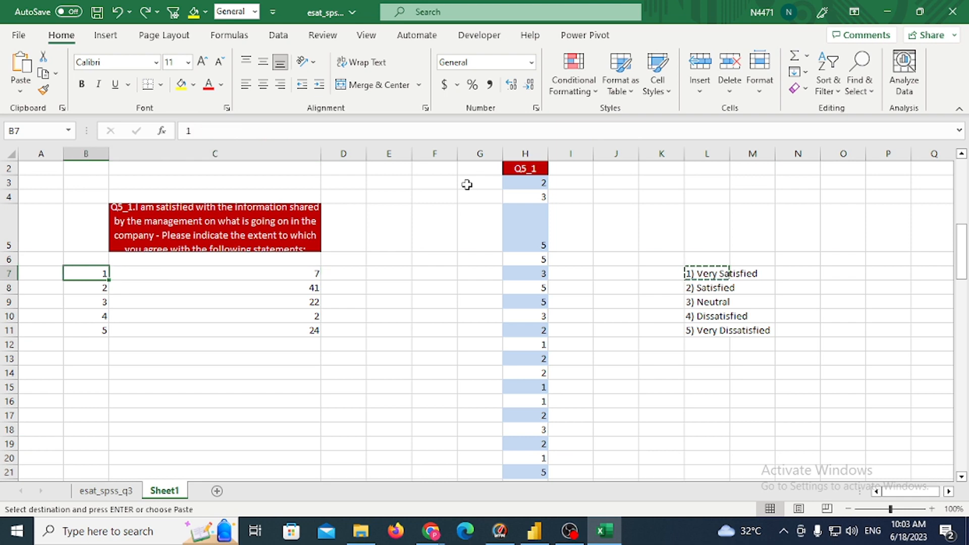
key(shift+Right)
key(shift+Down)
key(shift+Down)
key(shift+Down)
key(shift+Down)
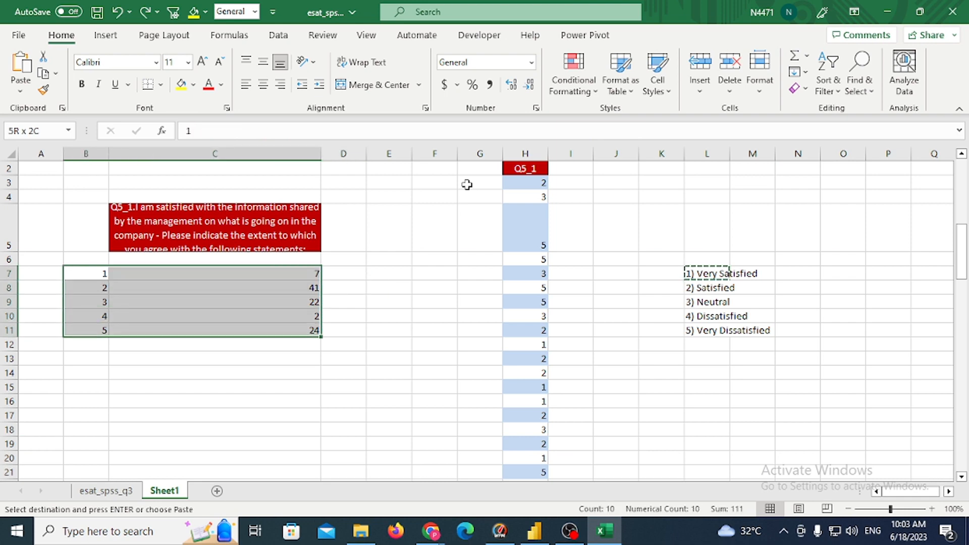
click(112, 37)
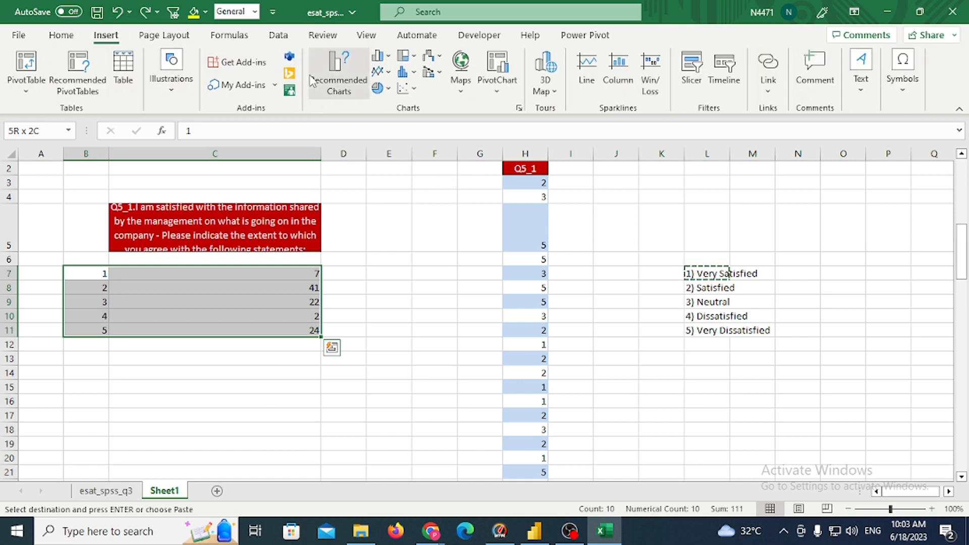
click(382, 57)
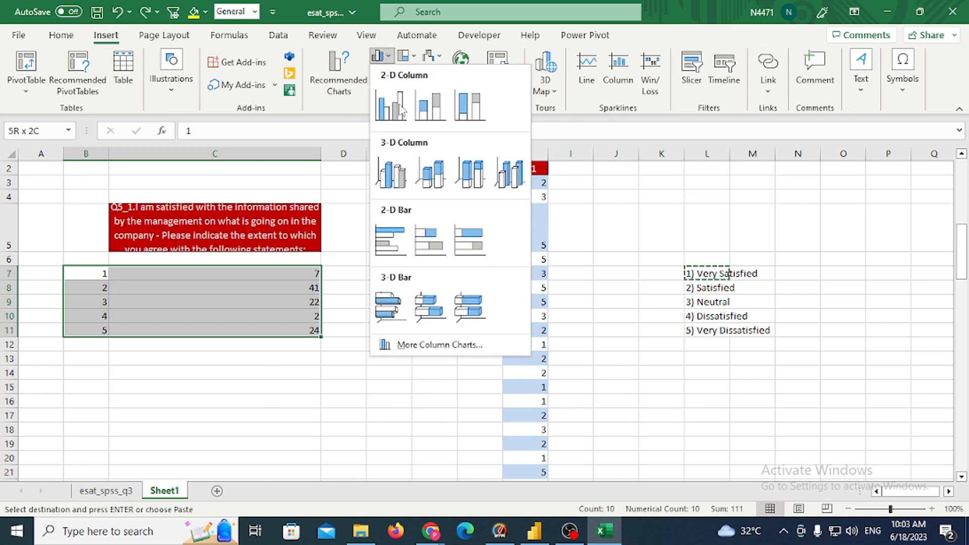
click(399, 121)
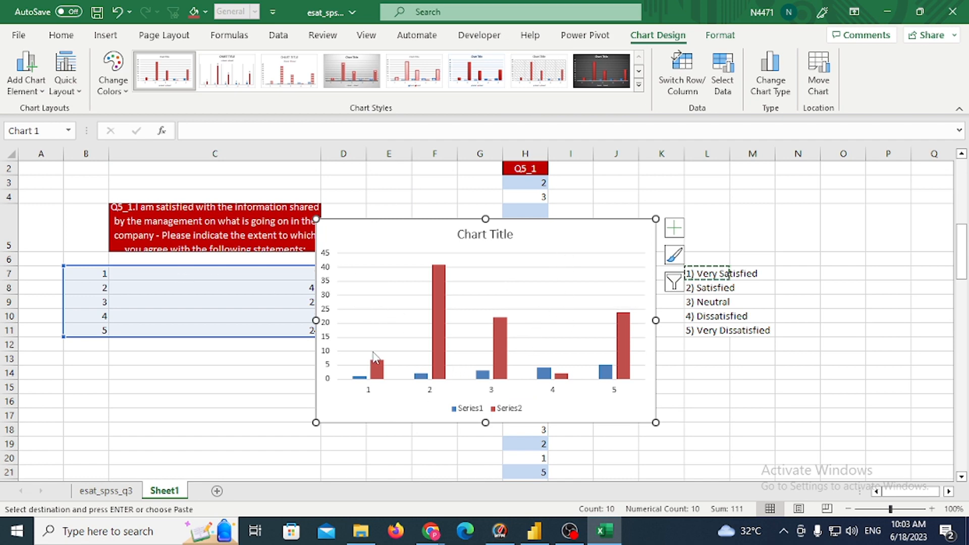
Remove the count series from the column chart and delete the whole chart.
click(376, 367)
click(506, 353)
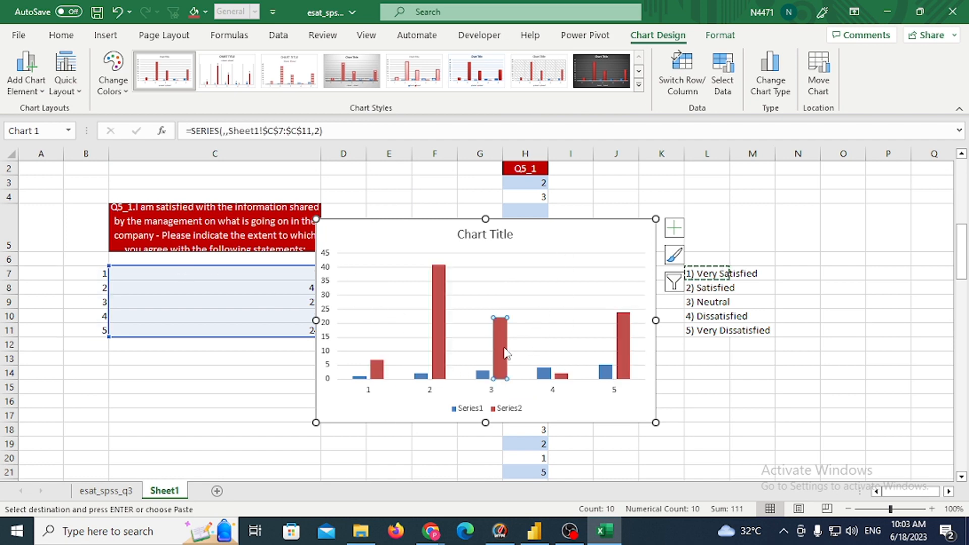
key(Delete)
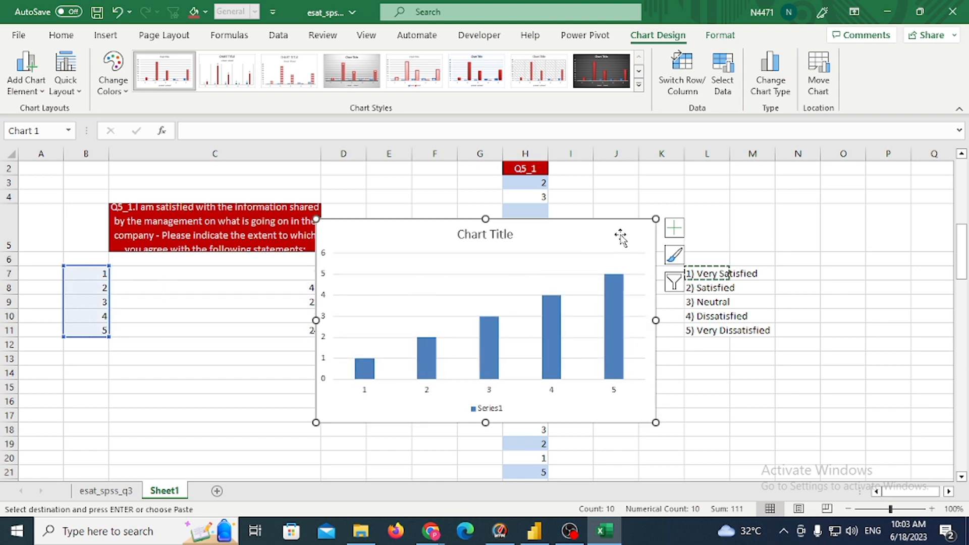
key(Delete)
Add the headers sr in B6 and value in C6 above the frequency table.
key(Up)
text(sr)
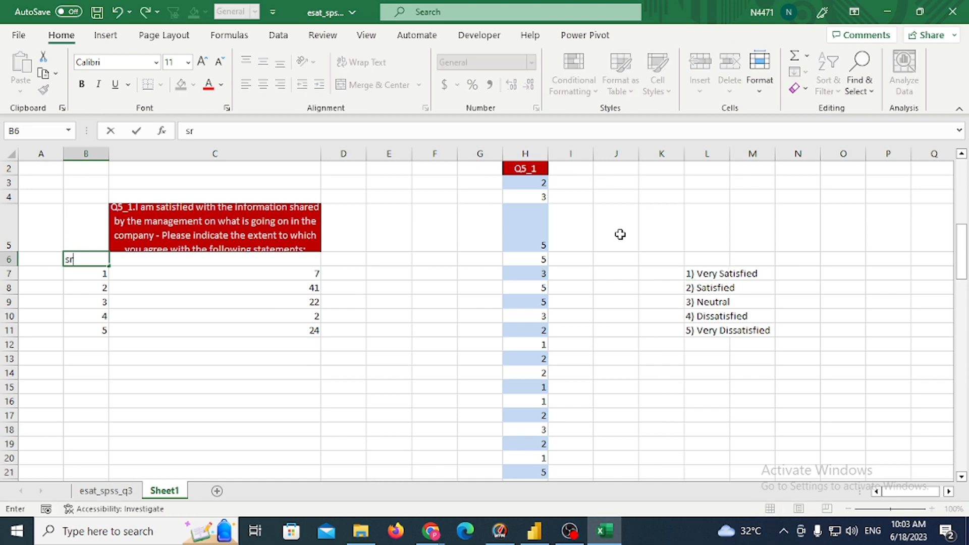
key(Tab)
text(va)
key(Right)
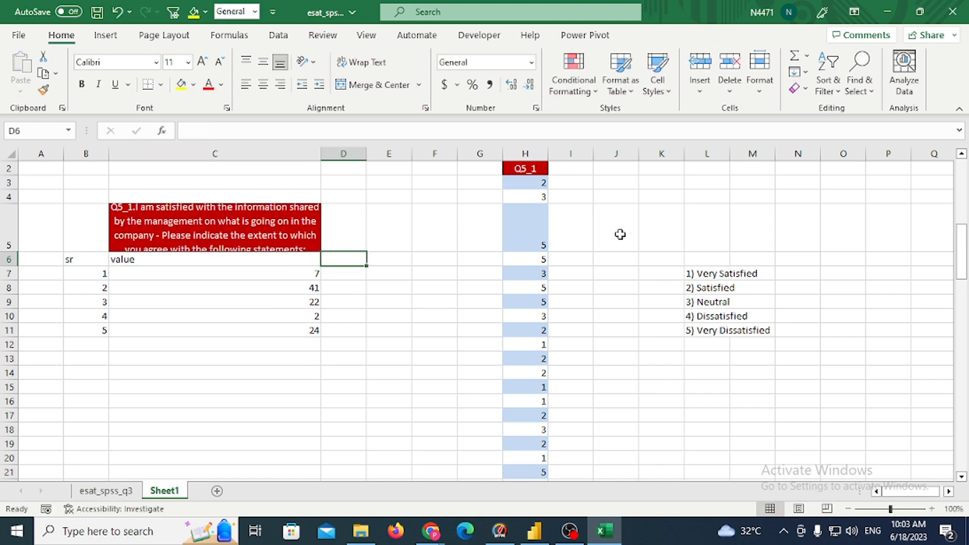
Insert a 2-D clustered column chart from the table with its headers in B6:C11.
key(Left)
key(Left)
key(shift+Right)
key(shift+Down)
key(shift+Down)
key(shift+Down)
key(shift+Down)
key(shift+Down)
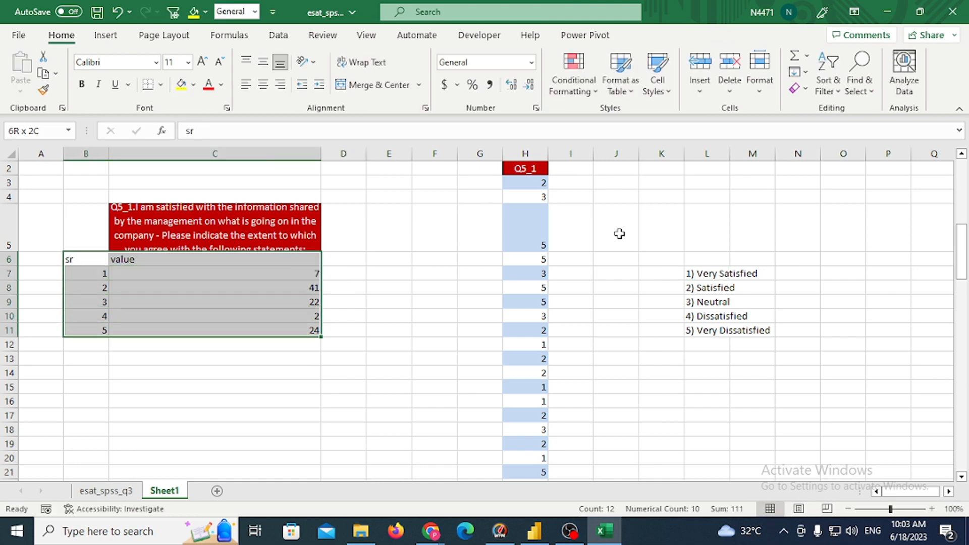
click(106, 35)
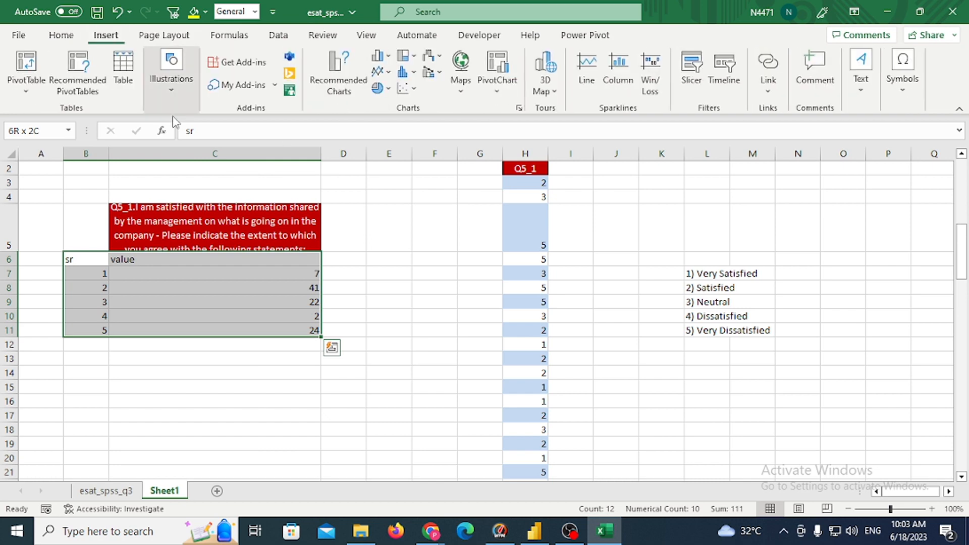
click(386, 57)
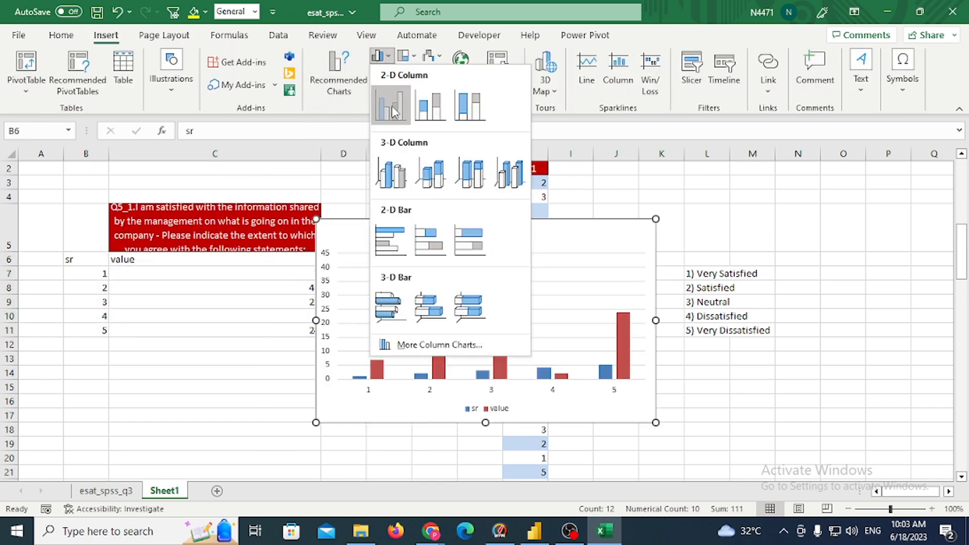
click(392, 105)
Reapply the clustered column type with sr and value as separate series to the chart.
right_click(531, 261)
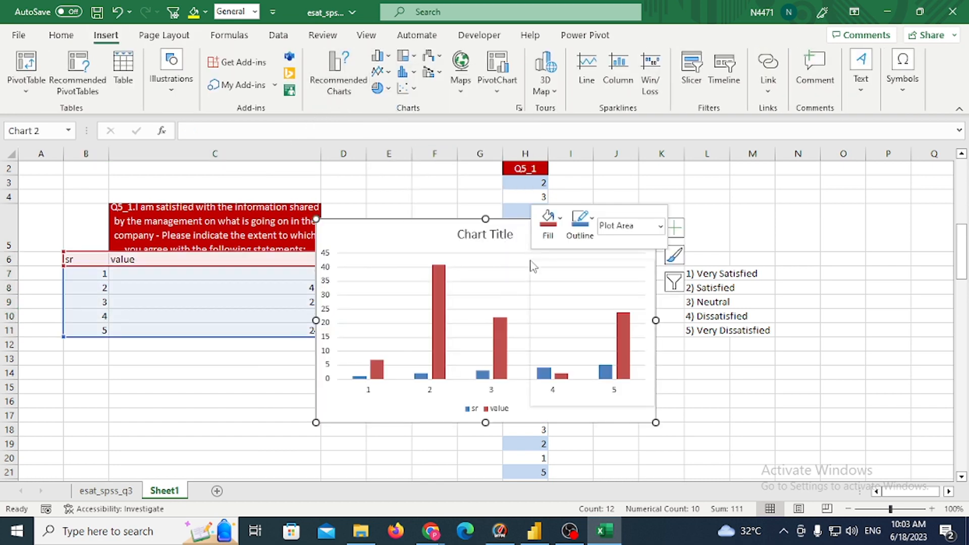
click(570, 313)
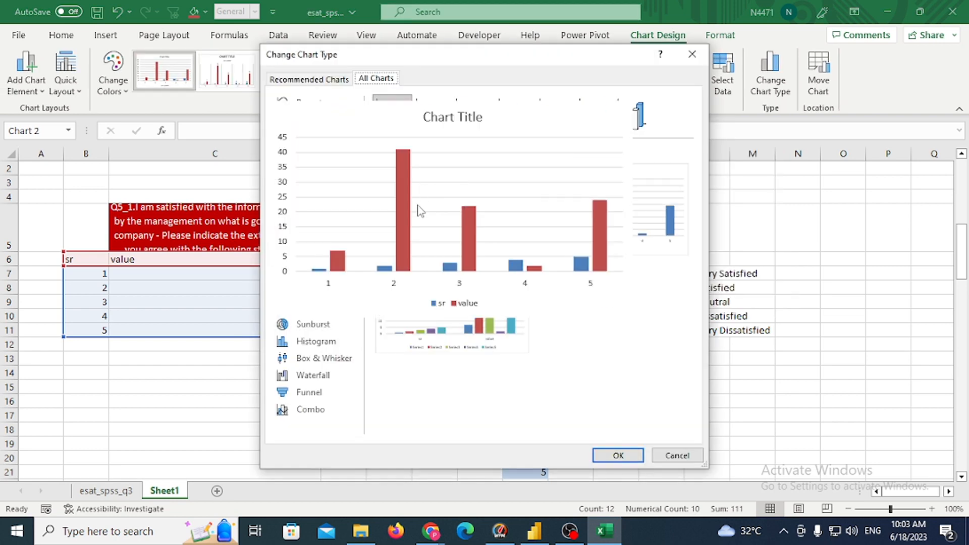
double_click(425, 240)
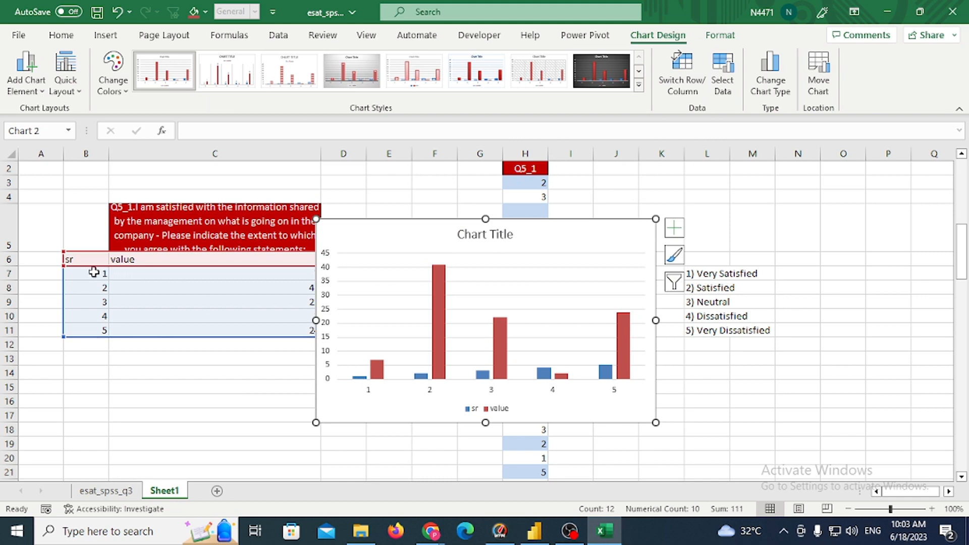
Hide the sr column B so the column chart plots only the value series, and check the remaining bars.
click(86, 154)
right_click(86, 155)
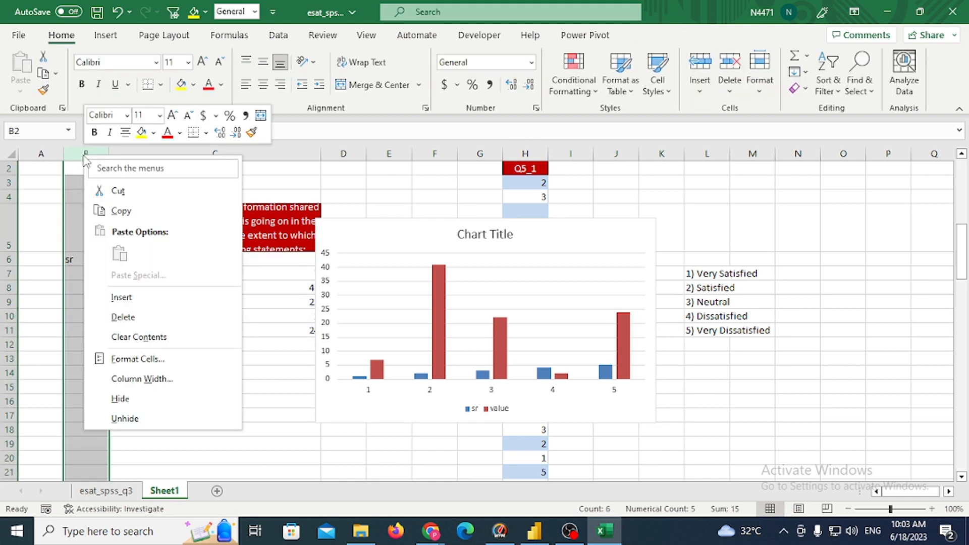
click(139, 398)
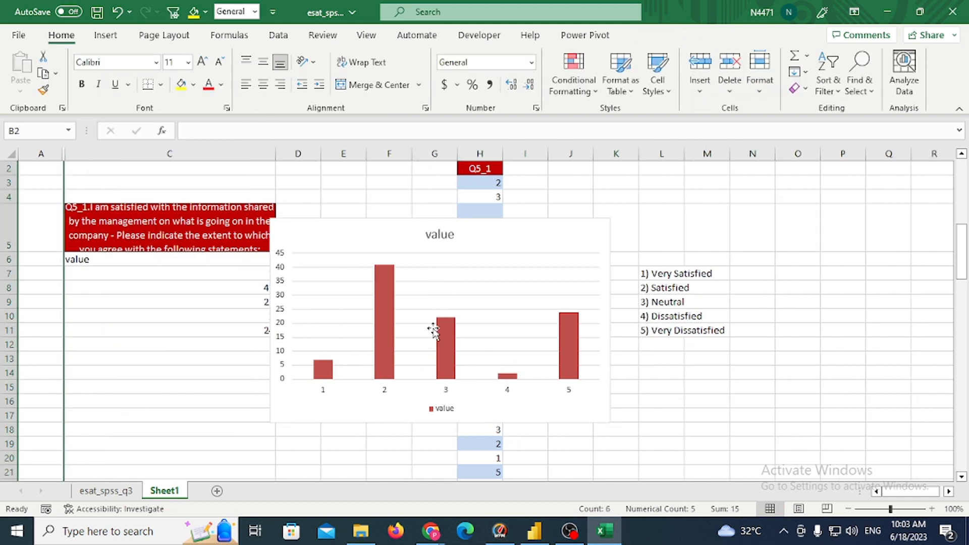
click(176, 214)
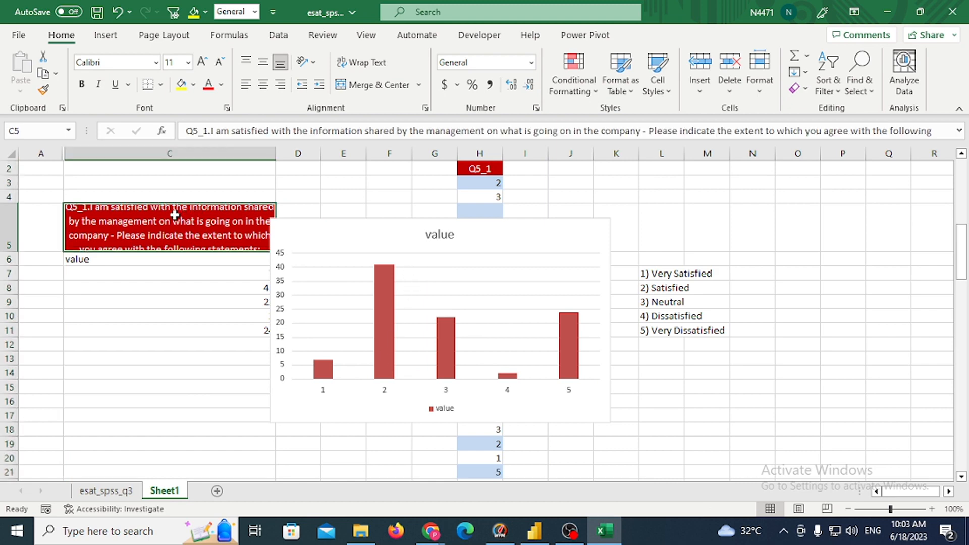
click(323, 376)
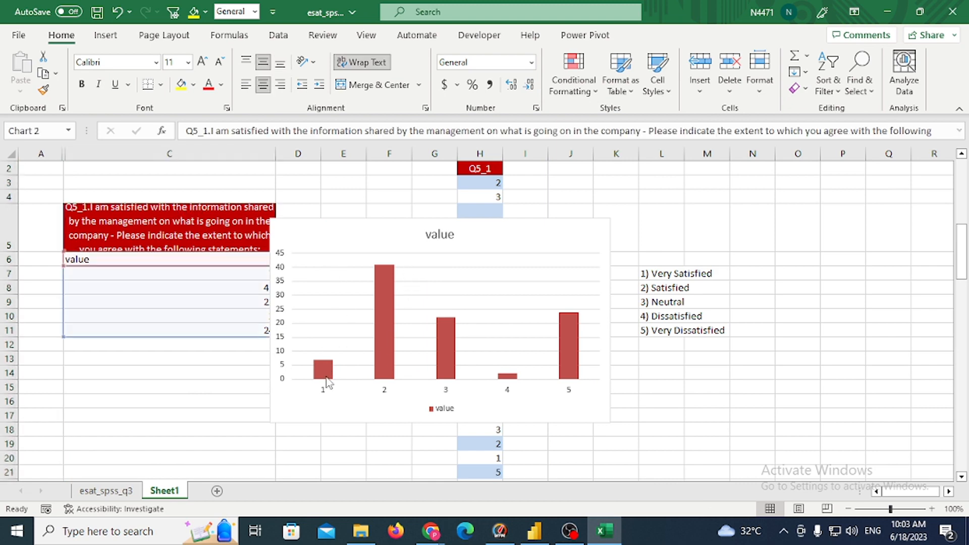
click(444, 362)
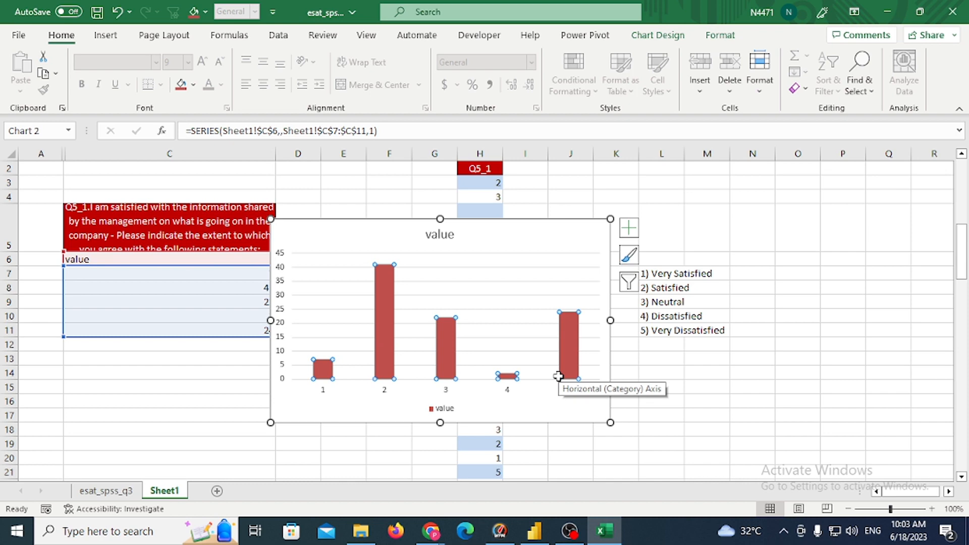
click(504, 245)
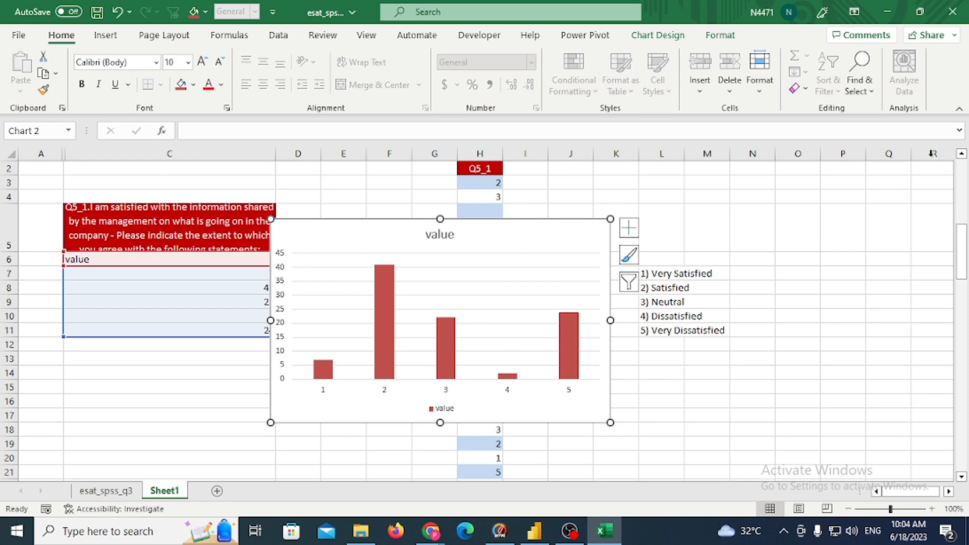
Close the Excel workbook without saving and switch to Power BI Desktop.
click(952, 11)
click(507, 286)
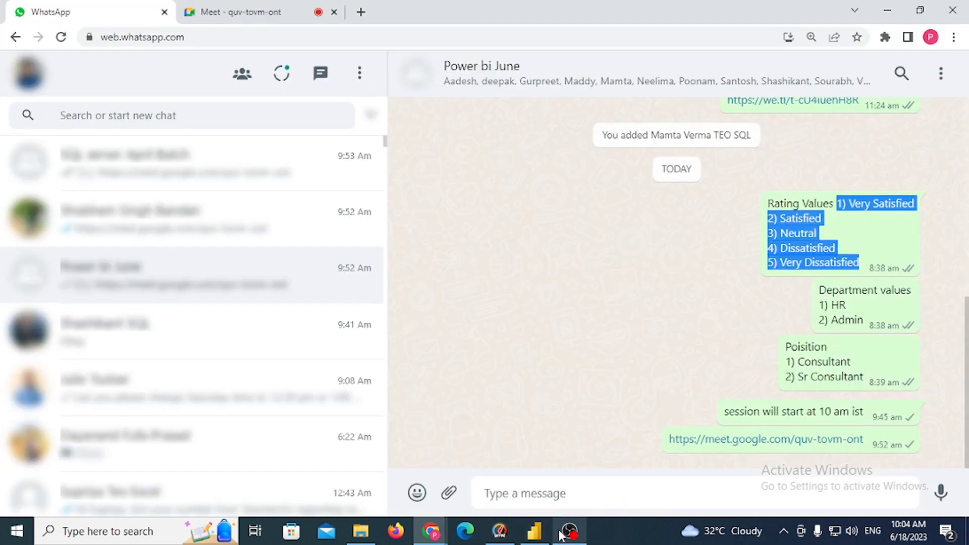
click(534, 531)
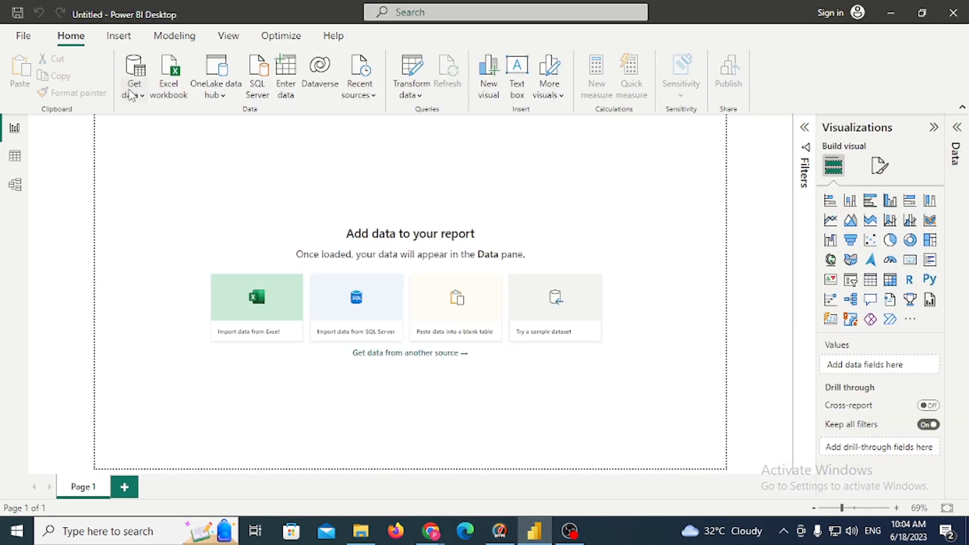
Import the Excel workbook esat_spss_q3 from C:\KP\Power Query and open its esat_spss_q3 sheet for transformation in Power Query.
click(131, 95)
click(158, 138)
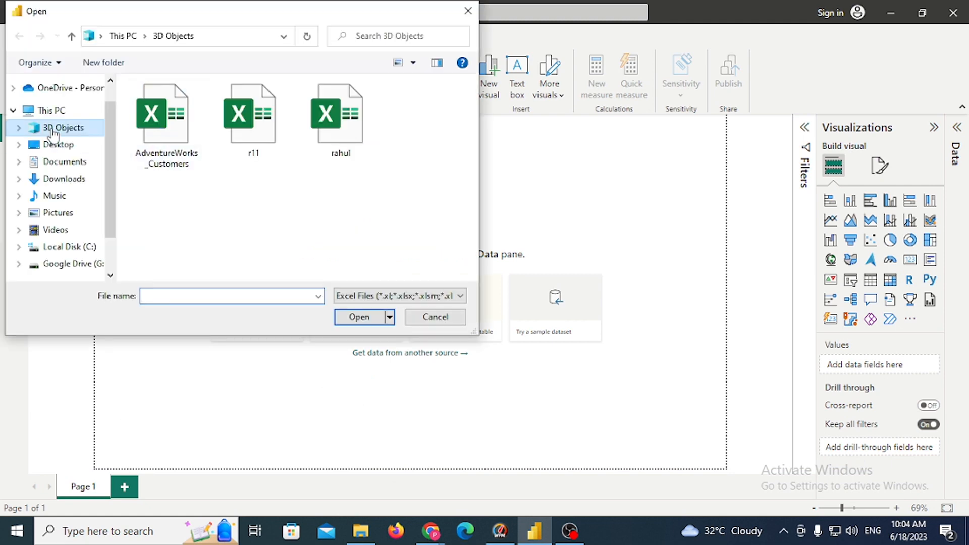
click(65, 248)
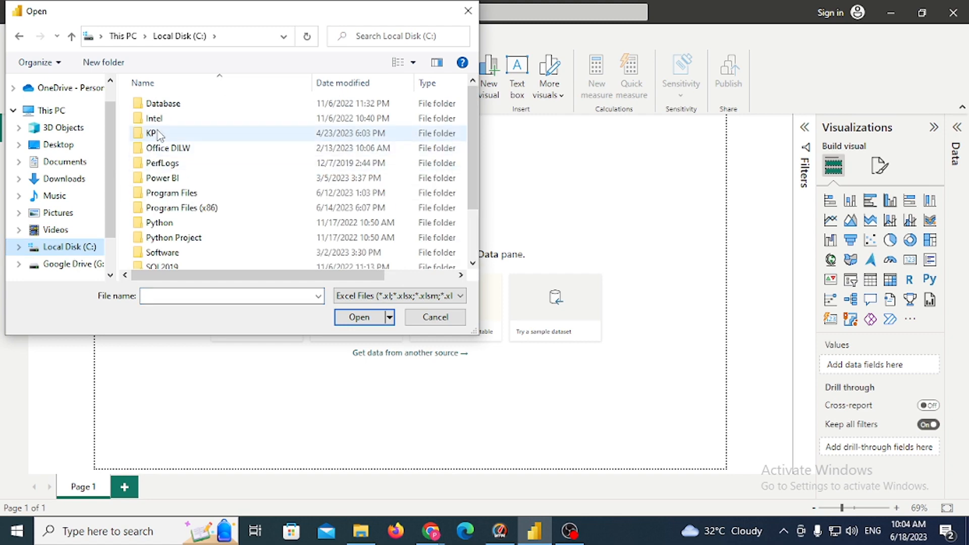
double_click(152, 133)
click(158, 134)
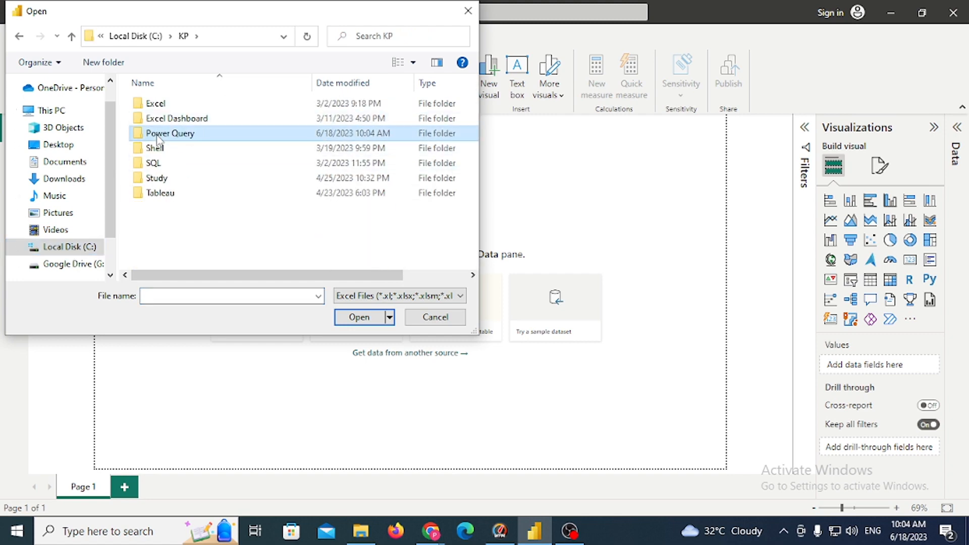
double_click(158, 135)
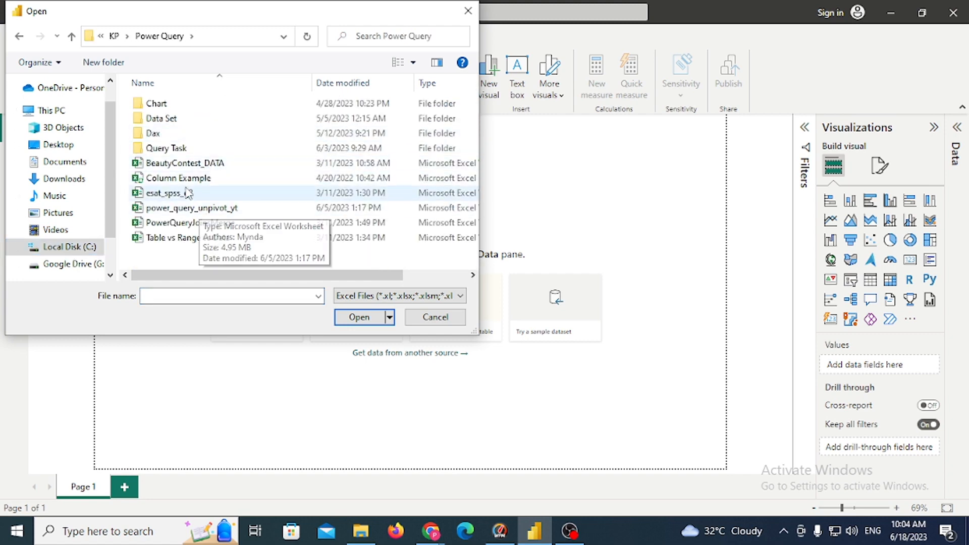
double_click(187, 193)
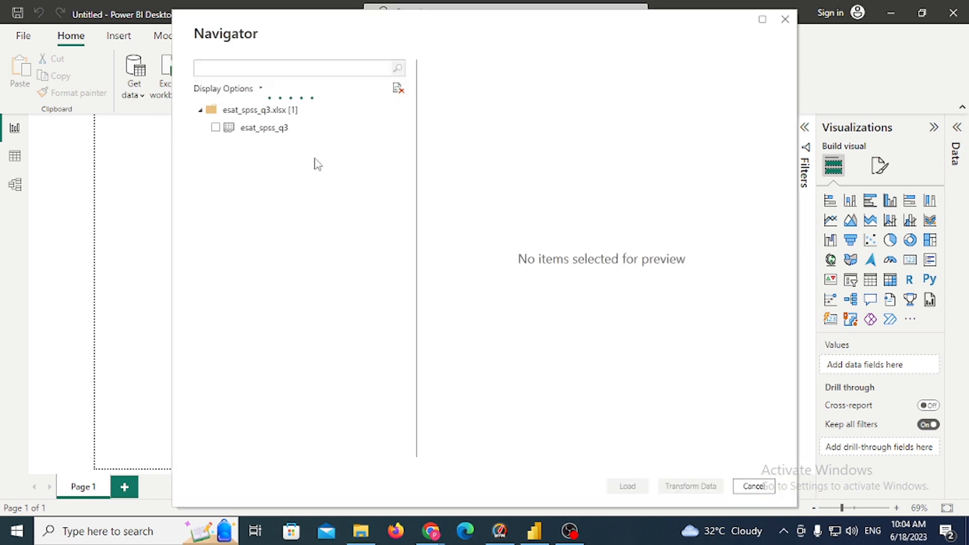
click(215, 127)
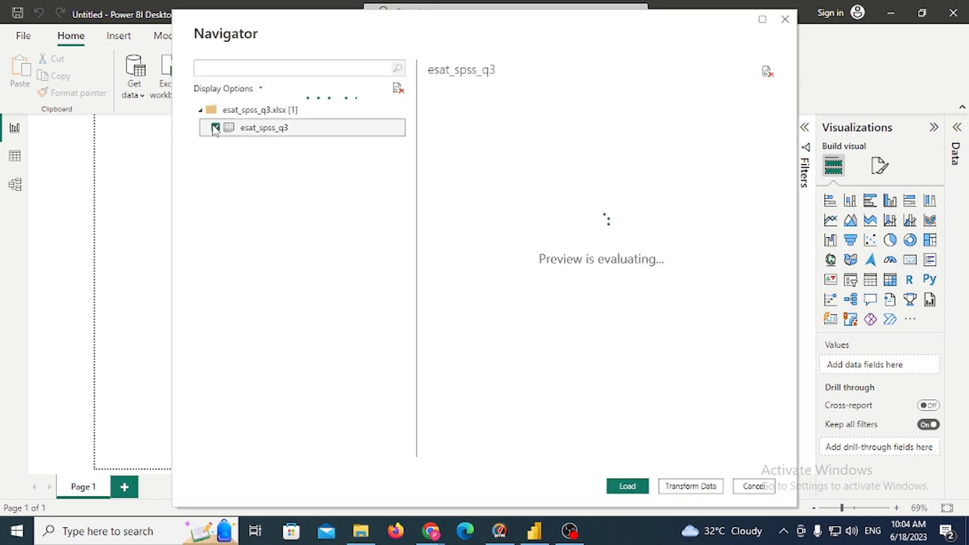
click(691, 489)
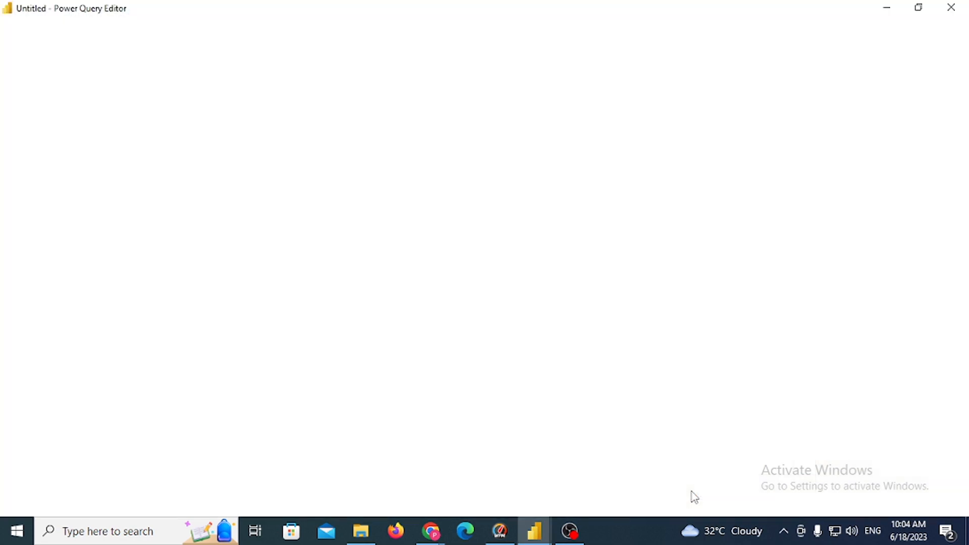
Switch to the Google Meet call in Chrome, admit the waiting participant, and return to the Power Query Editor.
mouse_move(430, 529)
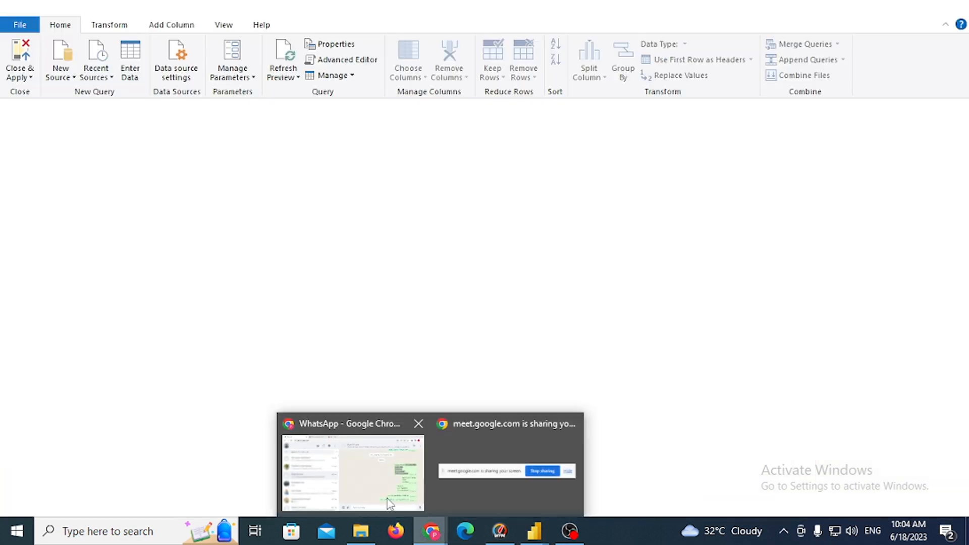
click(337, 468)
key(ctrl+Tab)
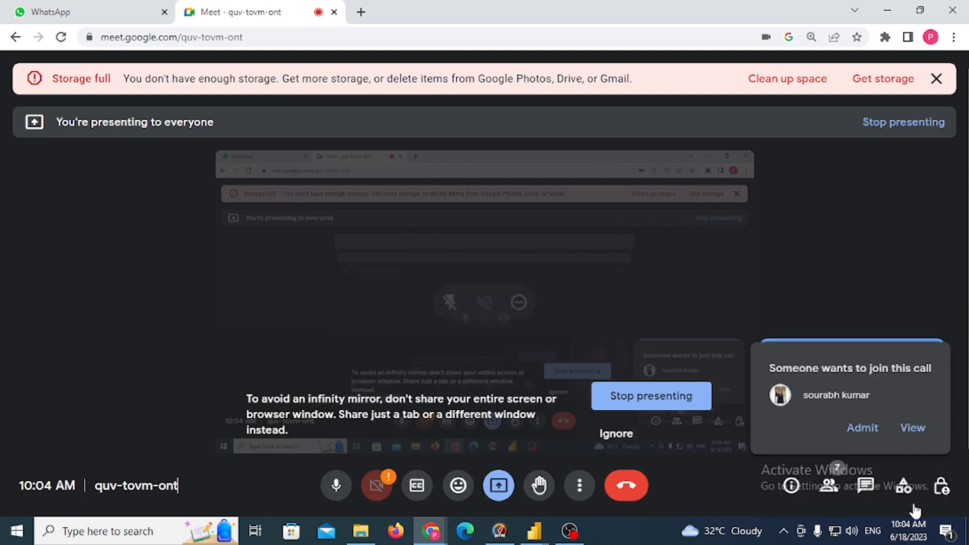
click(863, 427)
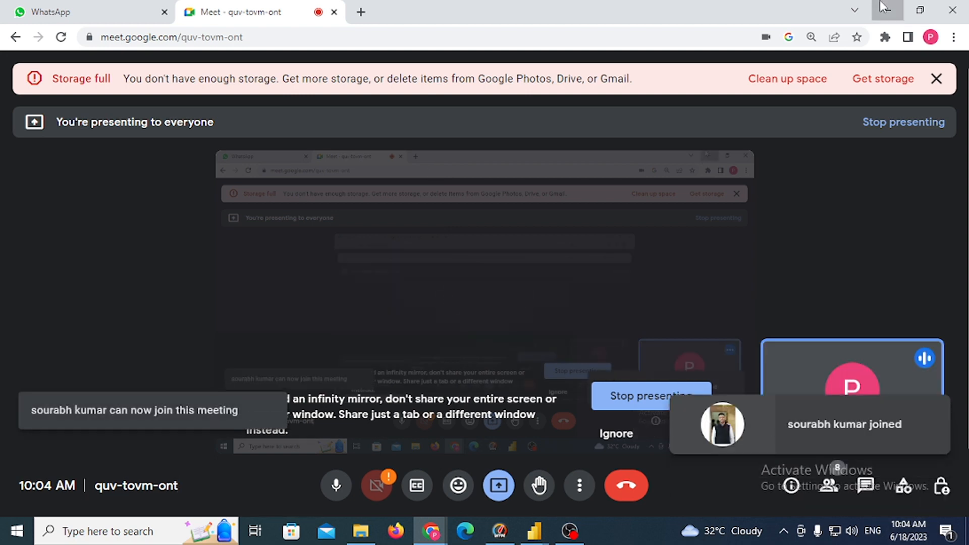
click(884, 8)
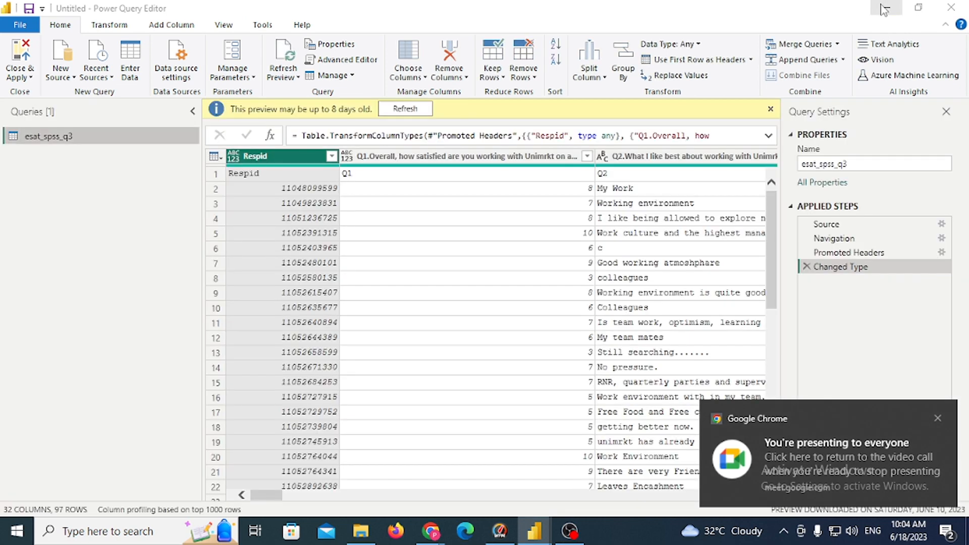
Refresh the esat_spss_q3 query preview and promote the row of question codes to column headers.
click(405, 109)
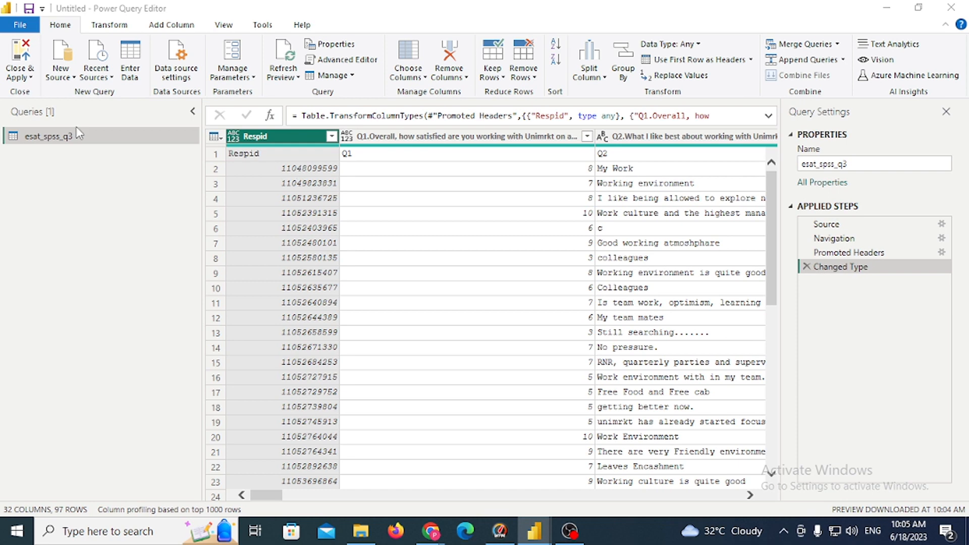
click(169, 25)
click(119, 29)
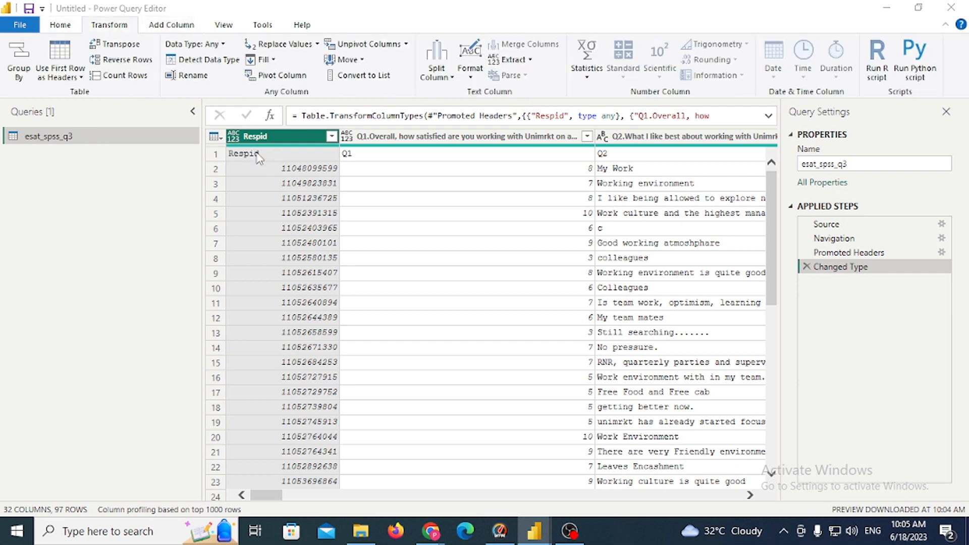
click(61, 76)
click(79, 95)
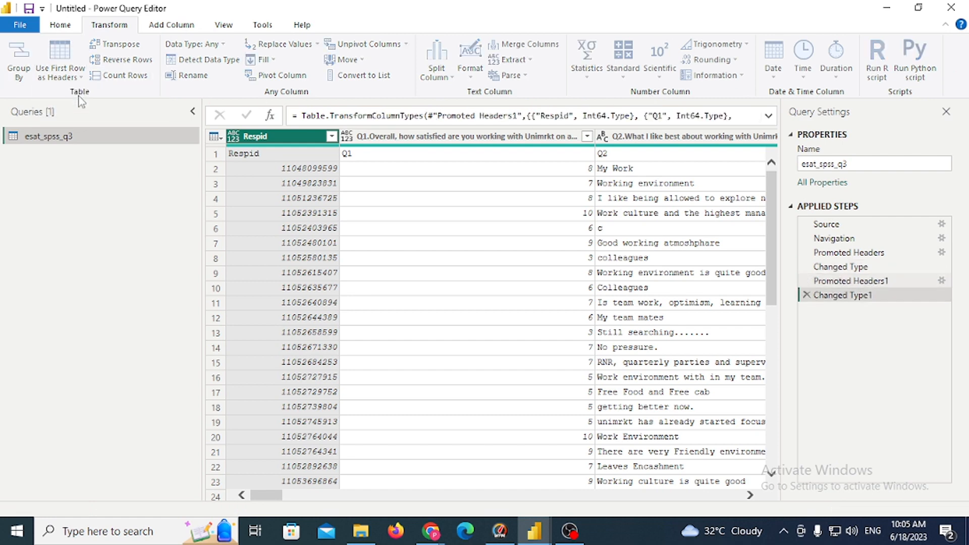
click(401, 137)
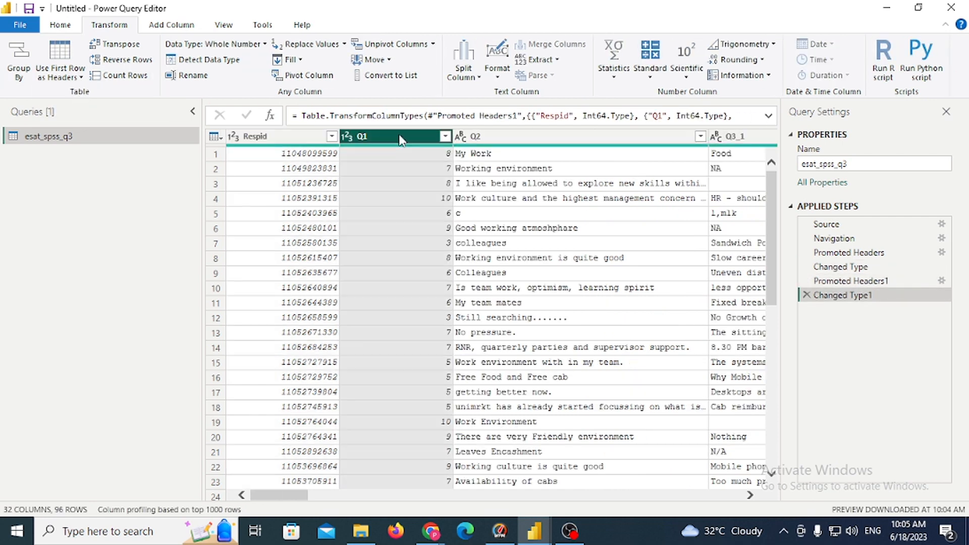
shift+click(479, 141)
shift+click(727, 138)
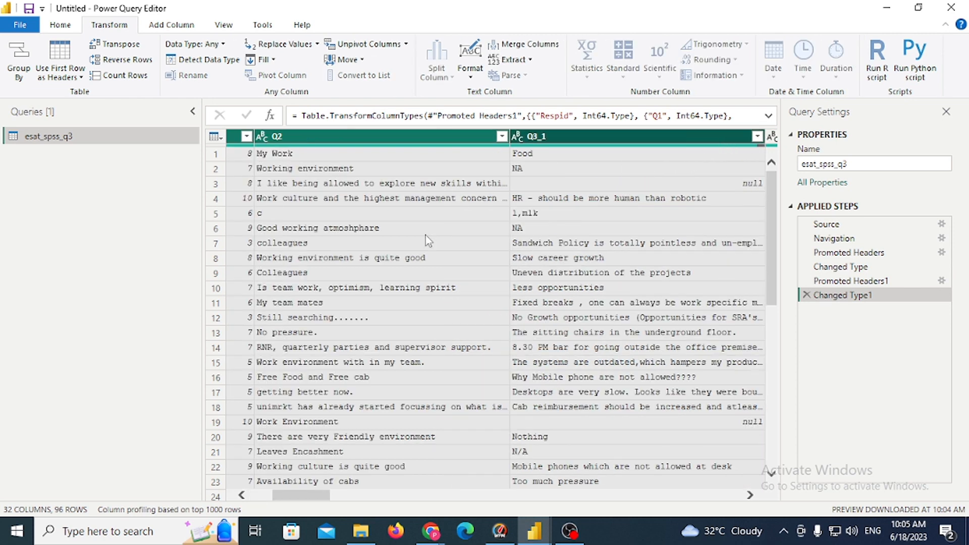
click(749, 495)
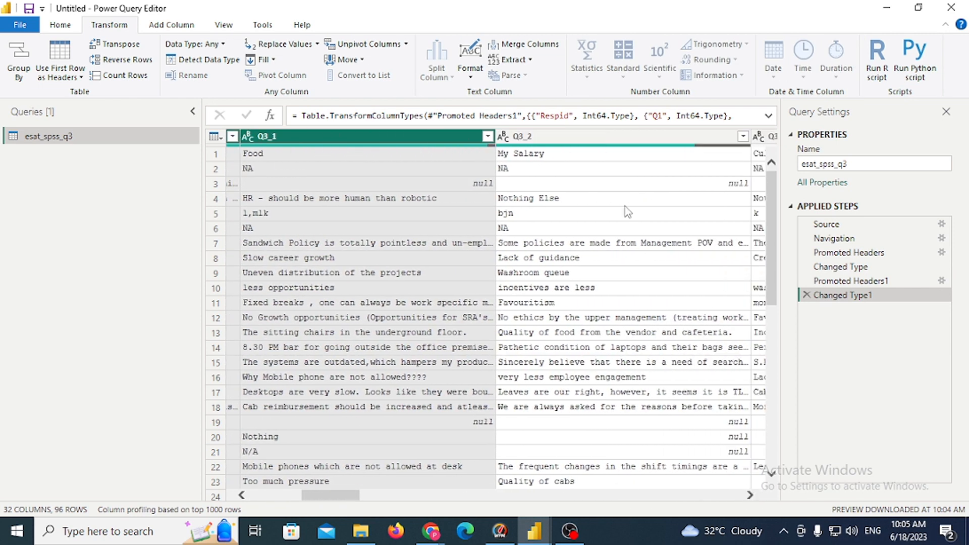
shift+click(583, 132)
click(750, 495)
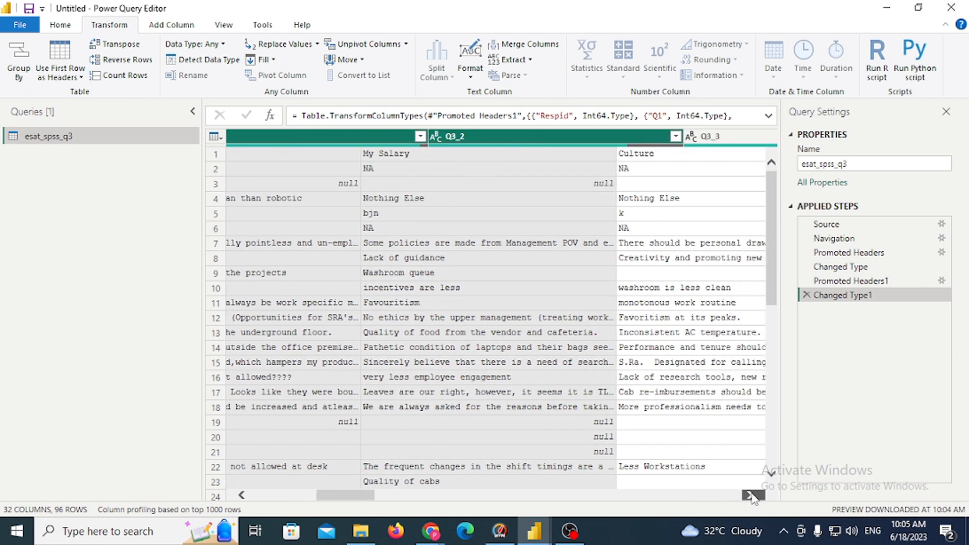
shift+click(583, 136)
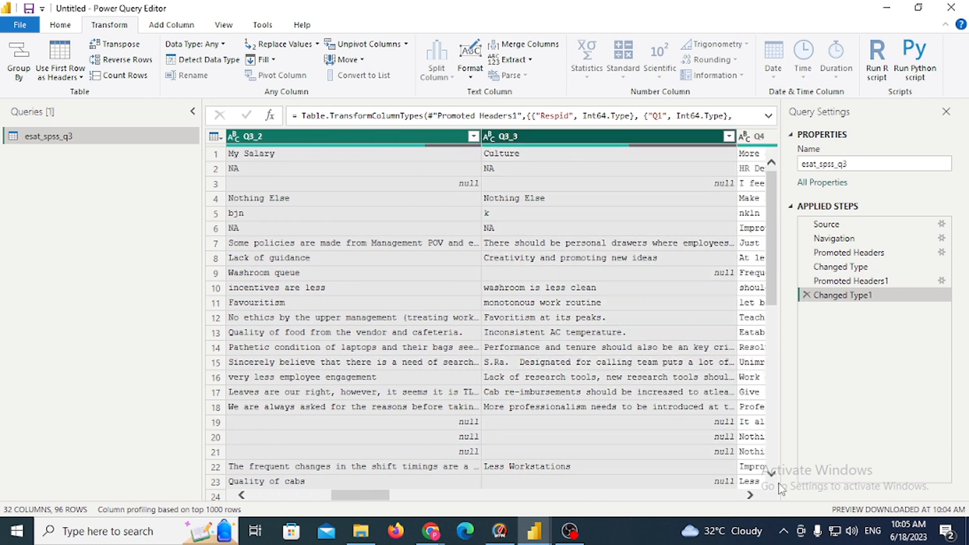
click(752, 496)
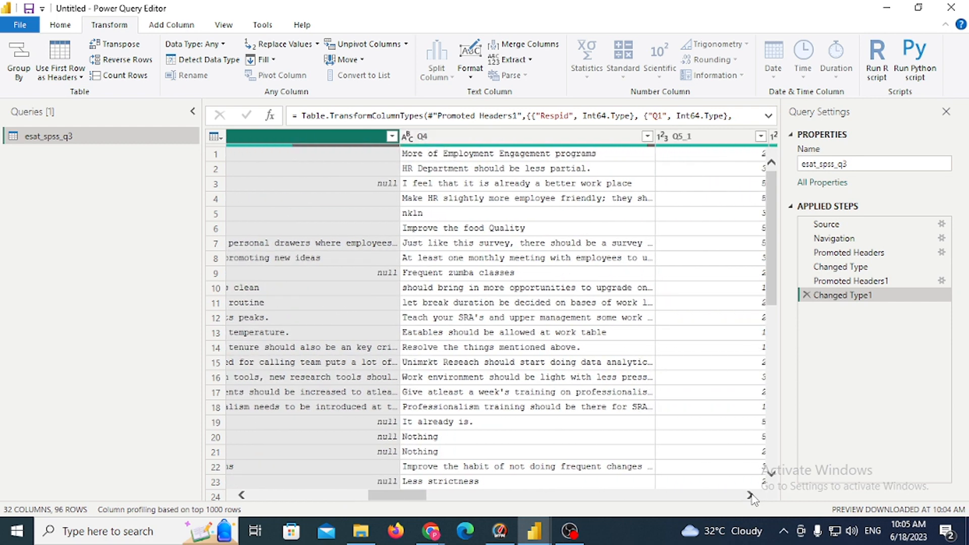
click(751, 496)
click(751, 495)
click(418, 151)
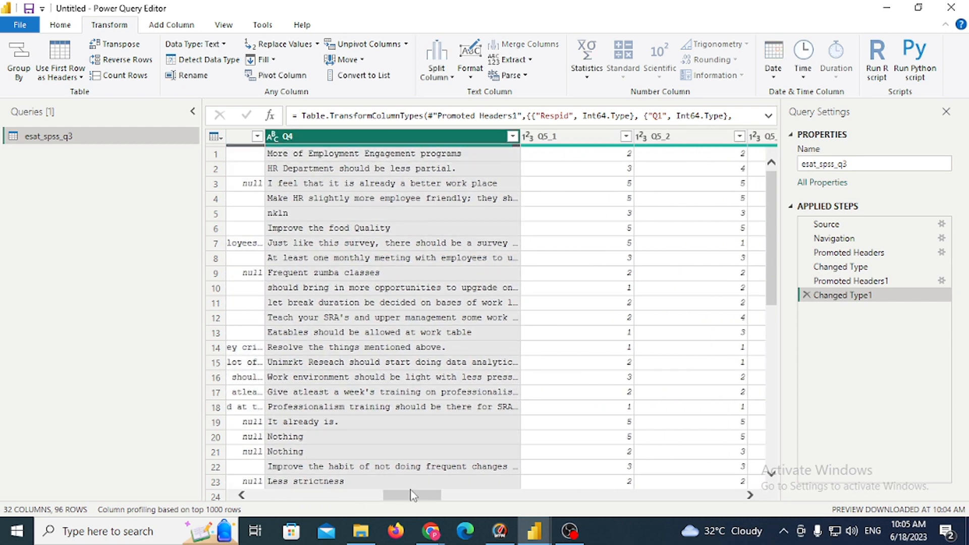
drag(413, 495, 348, 496)
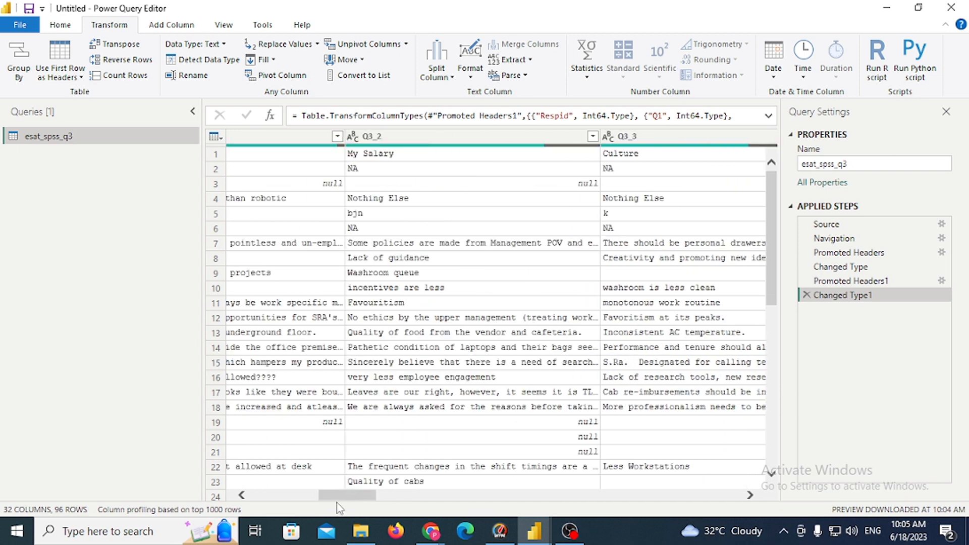
drag(337, 496, 268, 496)
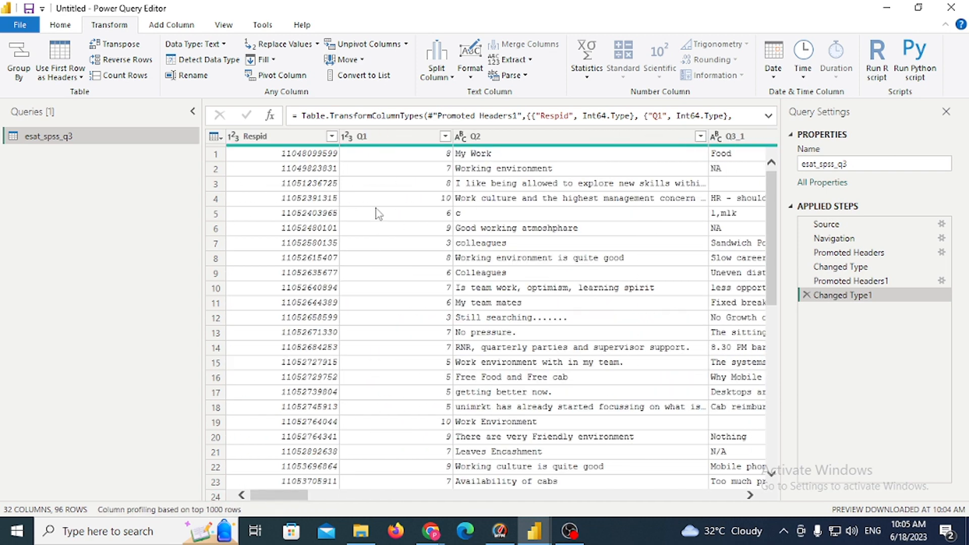
Remove the columns Q1, Q2, Q3_1, Q3_2, Q3_3 and Q4 from the esat_spss_q3 query.
click(375, 132)
shift+click(602, 138)
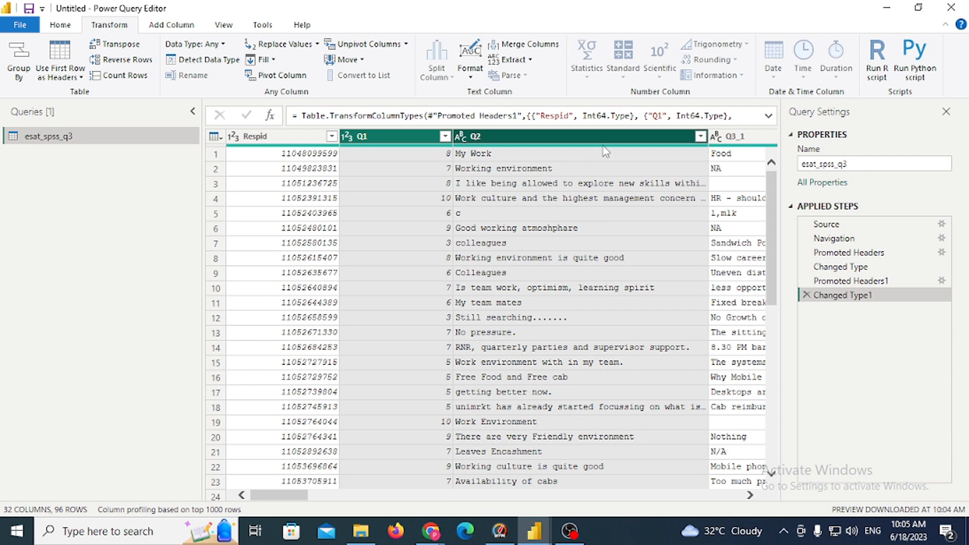
shift+click(730, 139)
click(750, 496)
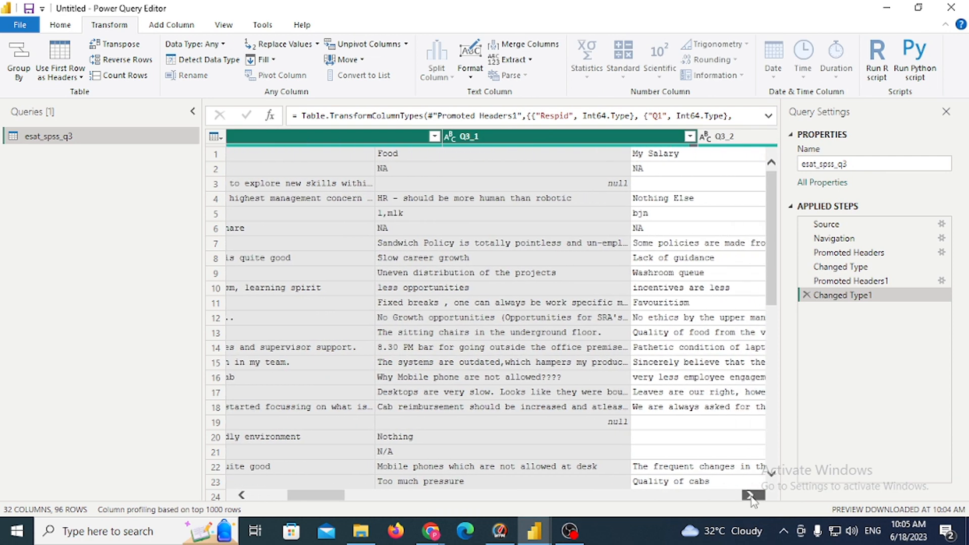
shift+click(348, 137)
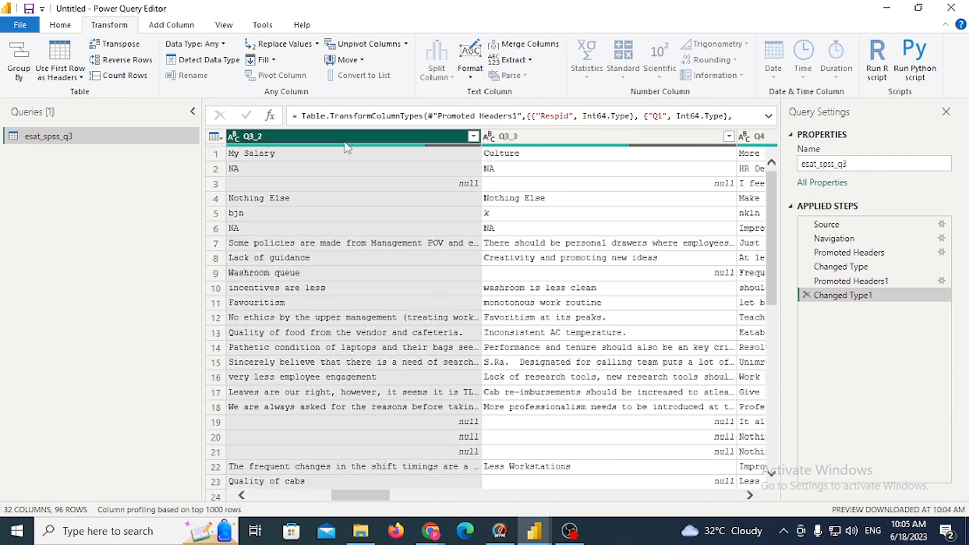
shift+click(578, 136)
shift+click(741, 138)
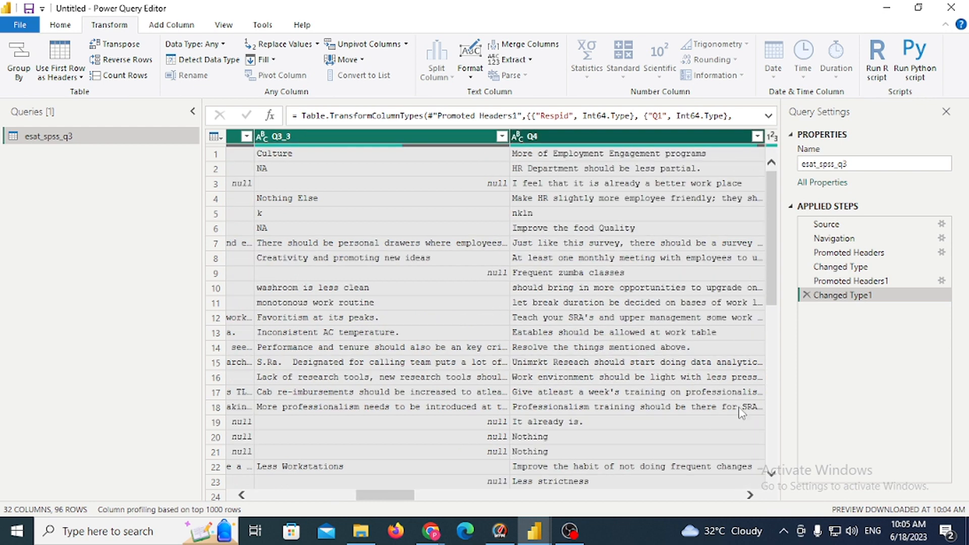
click(752, 496)
click(751, 495)
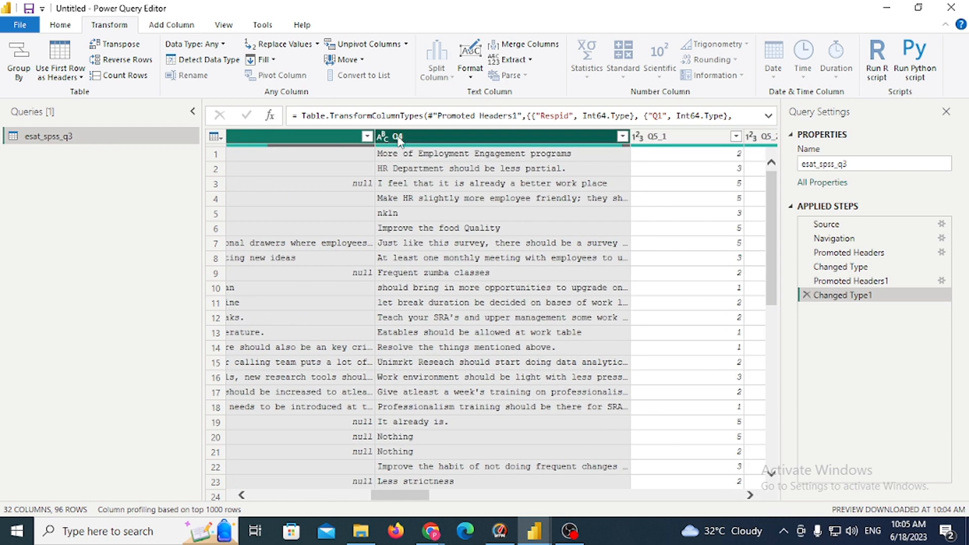
right_click(444, 142)
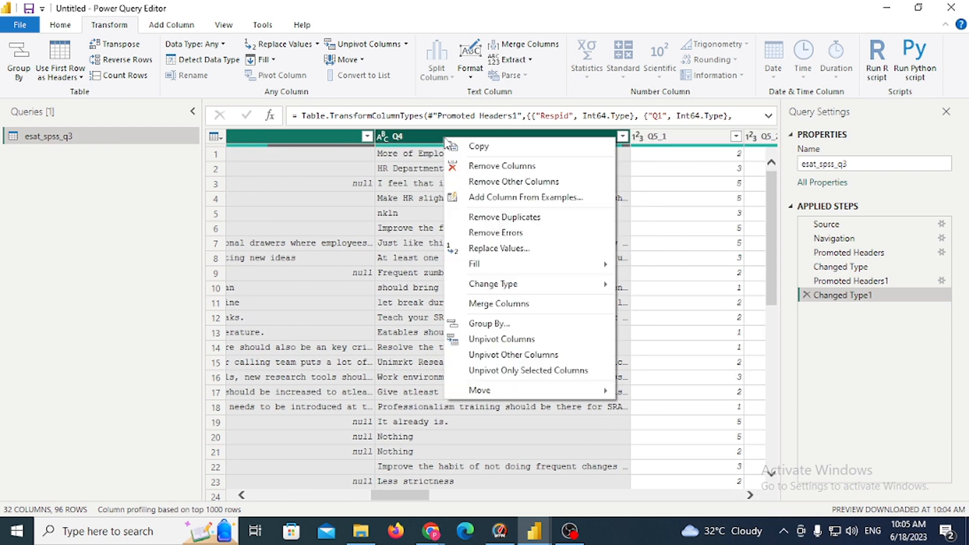
click(488, 164)
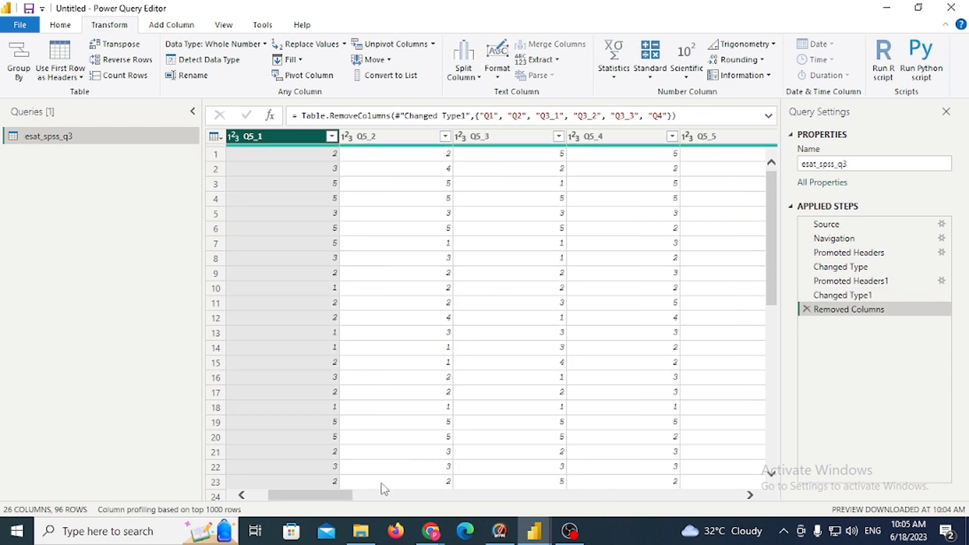
drag(313, 499, 476, 483)
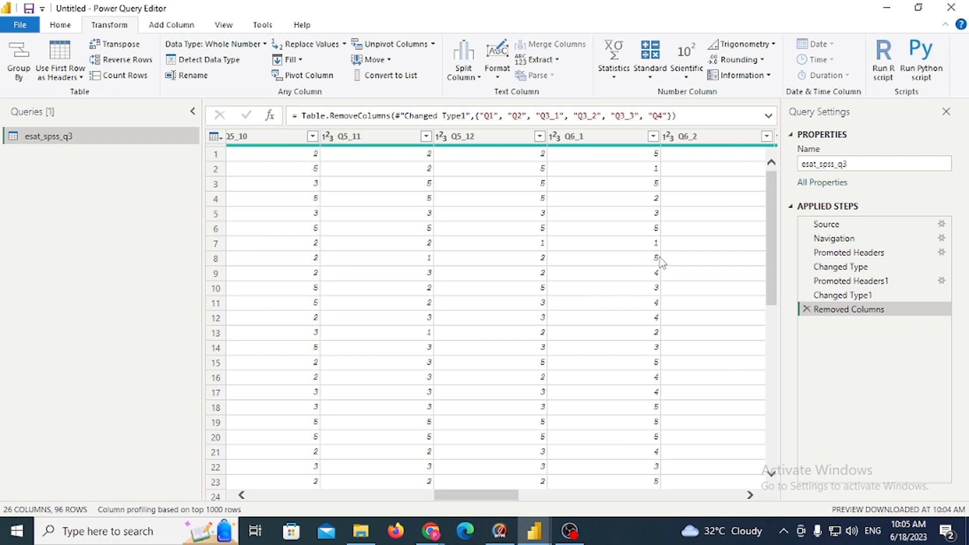
Delete the applied steps Removed Columns, Changed Type1 and Promoted Headers1 from the esat_spss_q3 query.
click(805, 309)
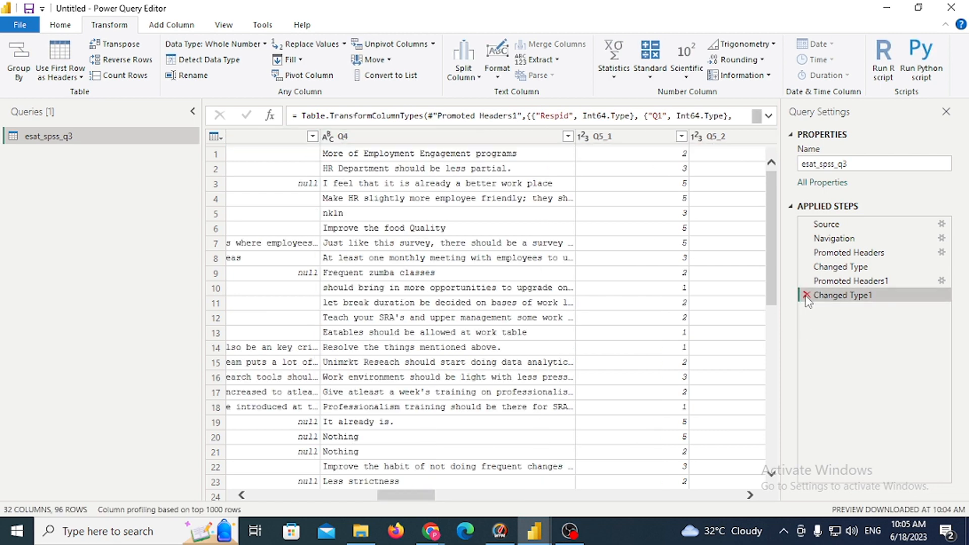
click(805, 295)
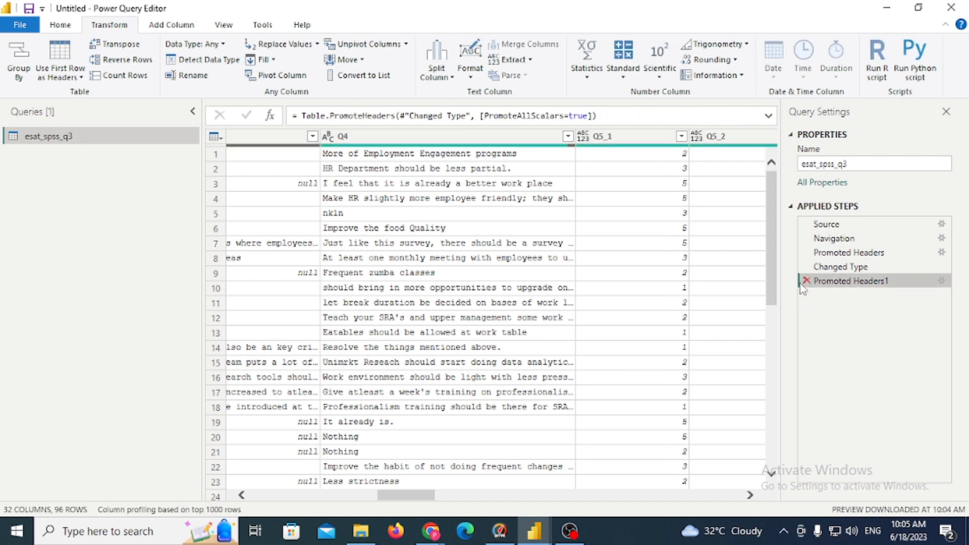
click(804, 280)
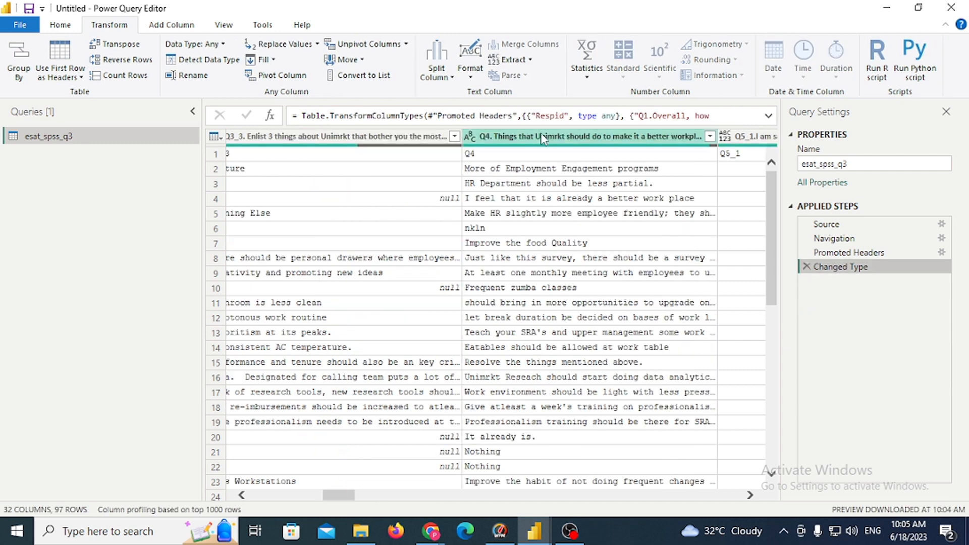
Duplicate the esat_spss_q3 query and rename the copy as DataSet.
drag(348, 495, 169, 493)
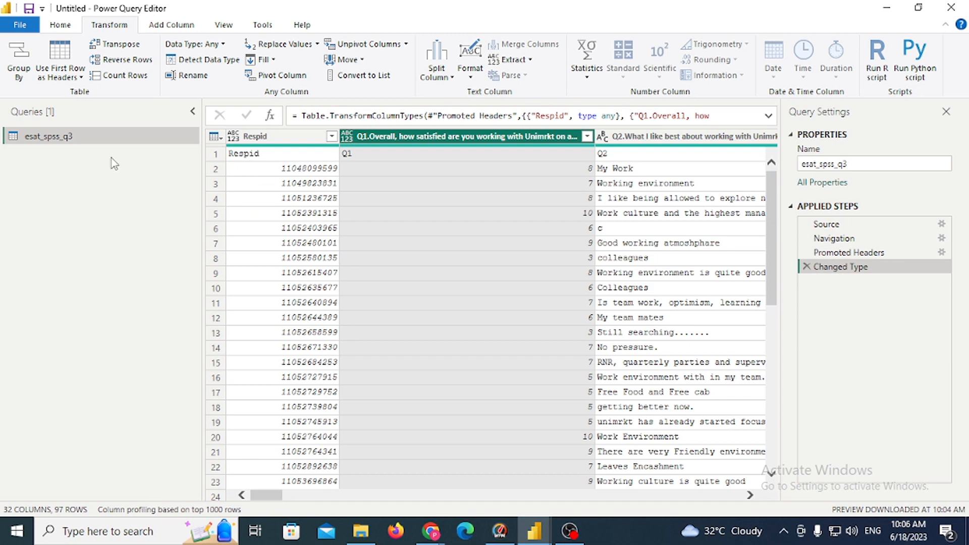
right_click(56, 142)
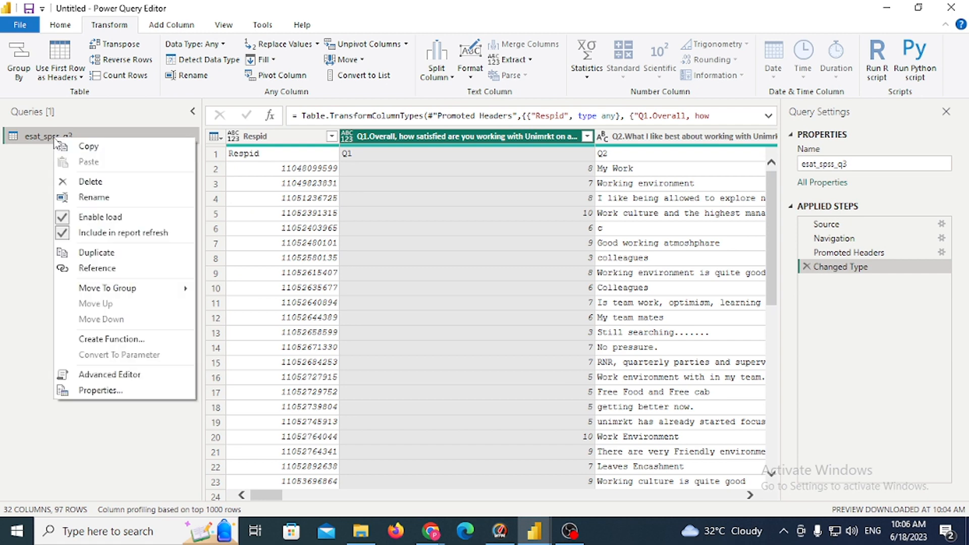
click(107, 254)
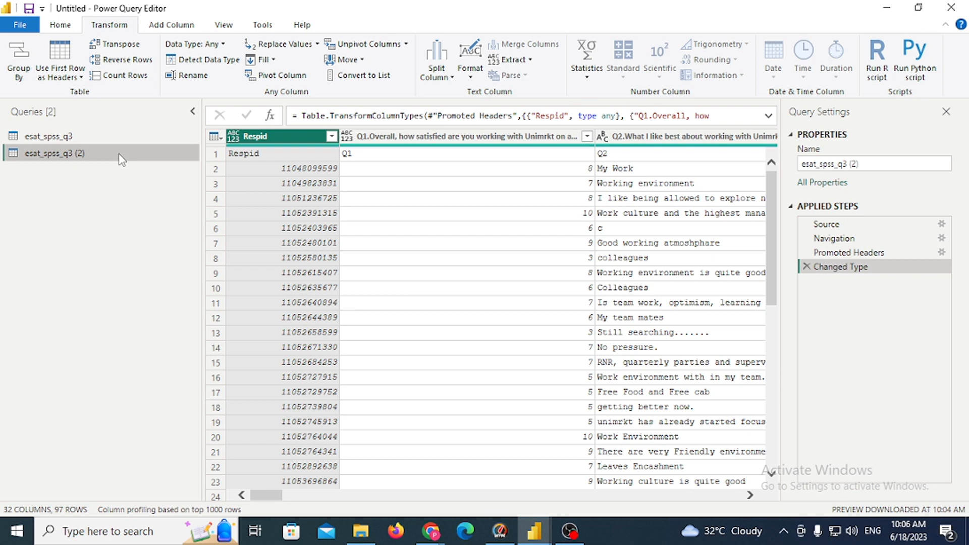
double_click(120, 154)
key(BackSpace)
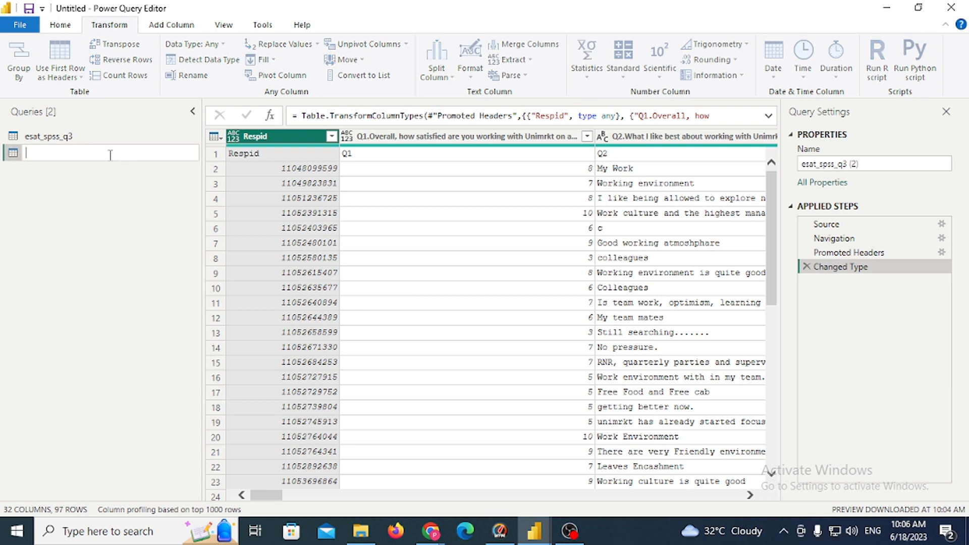
text(DatasET)
key(BackSpace)
key(BackSpace)
key(BackSpace)
text(S)
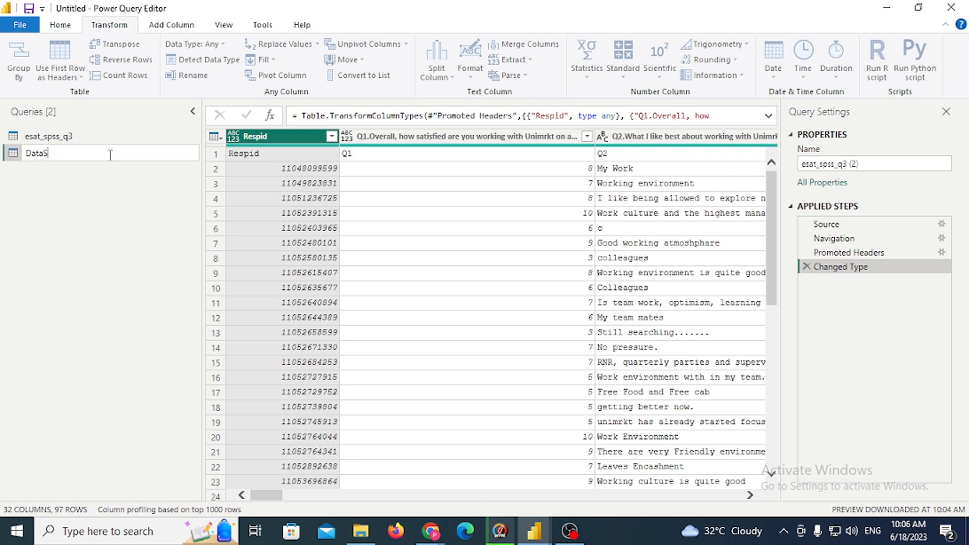
text(et)
key(Return)
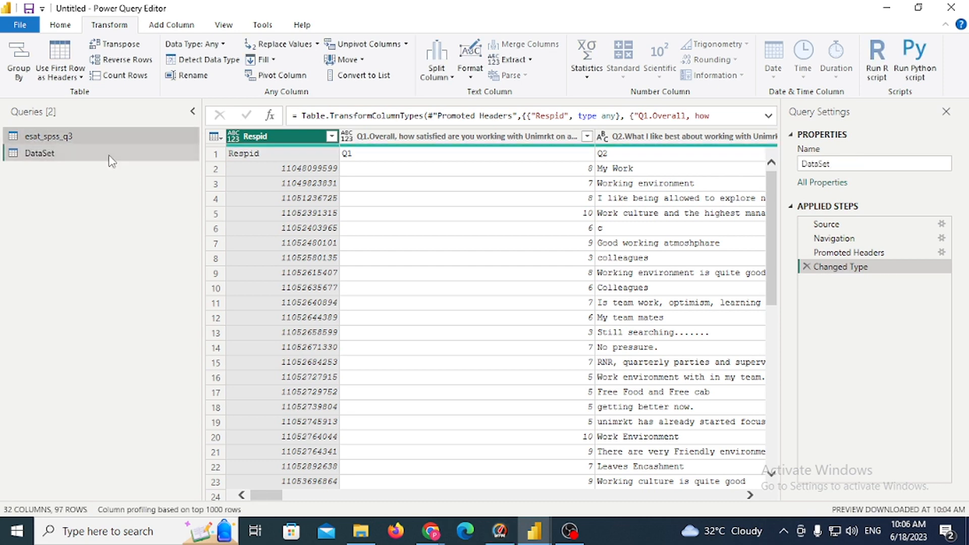
Promote the first row of question codes to column headers in the original esat_spss_q3 query.
click(83, 135)
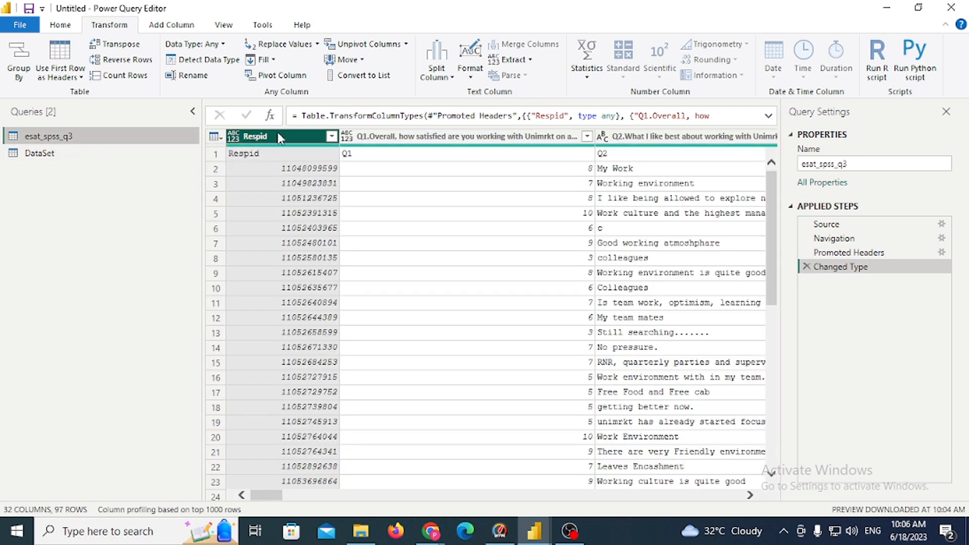
click(80, 77)
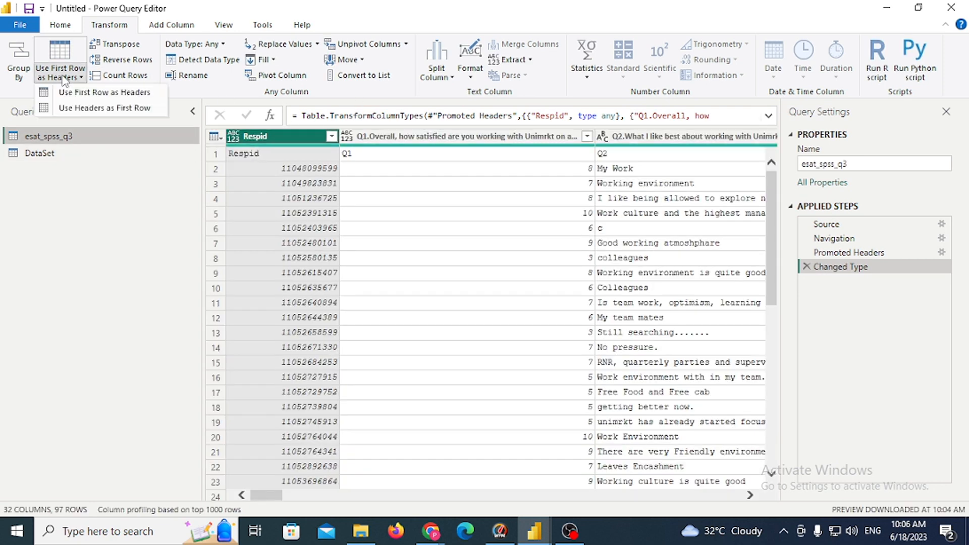
click(73, 94)
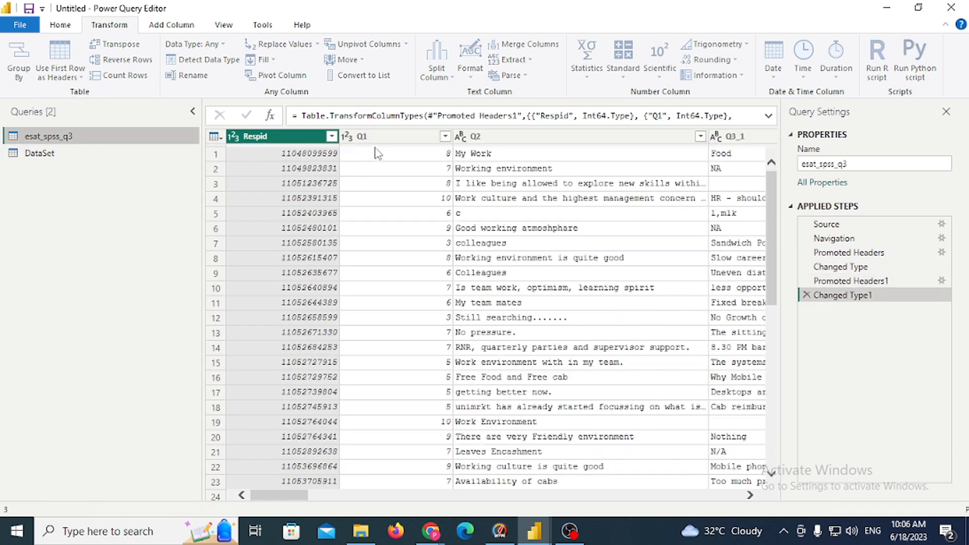
Remove the Q1, Q2, Q3_1, Q3_2, Q3_3 and Q4 columns from esat_spss_q3, leaving the DataSet copy intact.
click(426, 139)
ctrl+click(552, 138)
ctrl+click(741, 137)
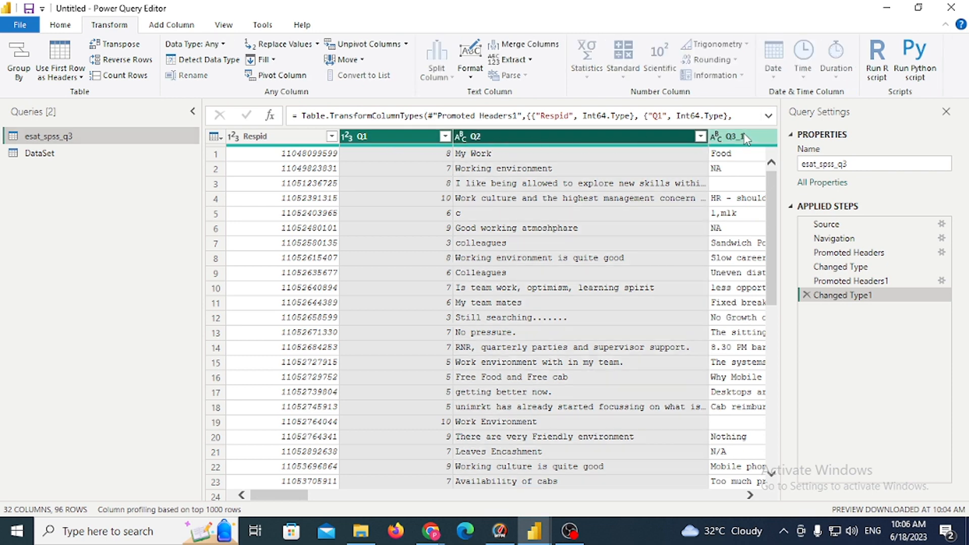
right_click(670, 132)
click(688, 155)
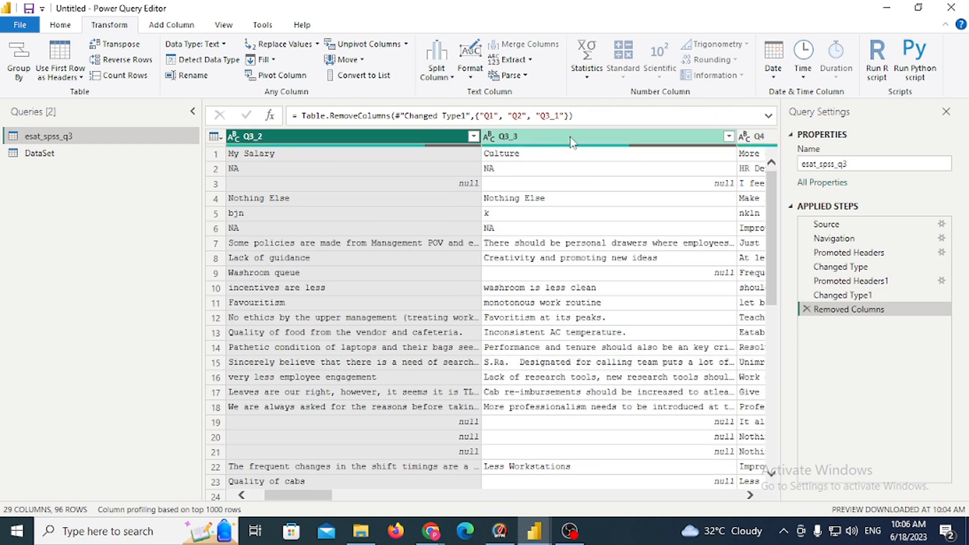
ctrl+click(579, 139)
ctrl+click(744, 138)
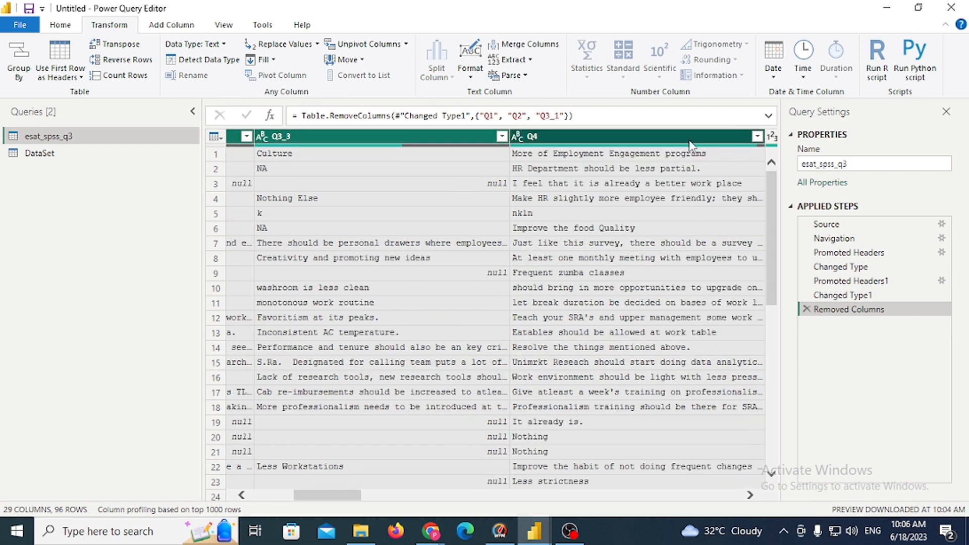
right_click(639, 137)
click(671, 155)
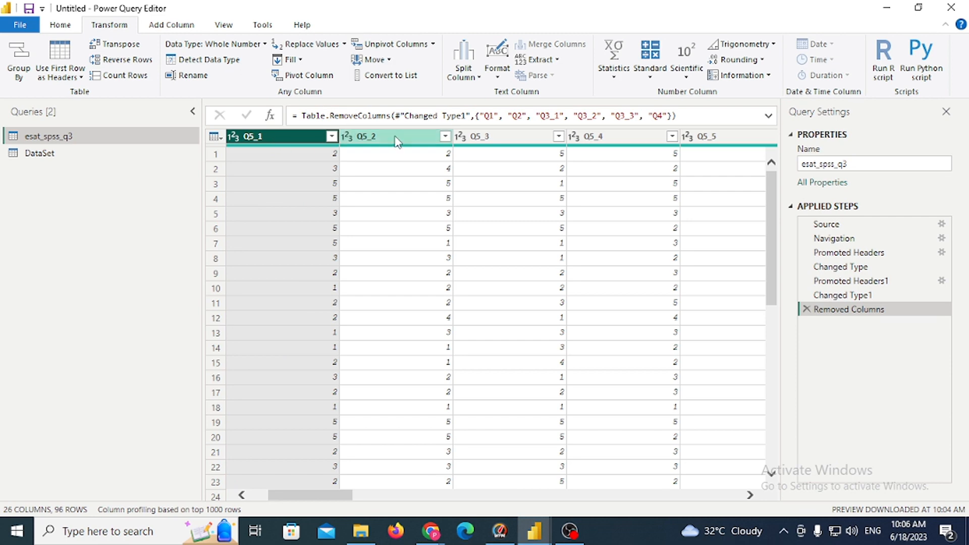
Switch to the Google Meet call in Chrome, return to the Power Query Editor and dismiss the presenting notification.
click(432, 532)
click(379, 481)
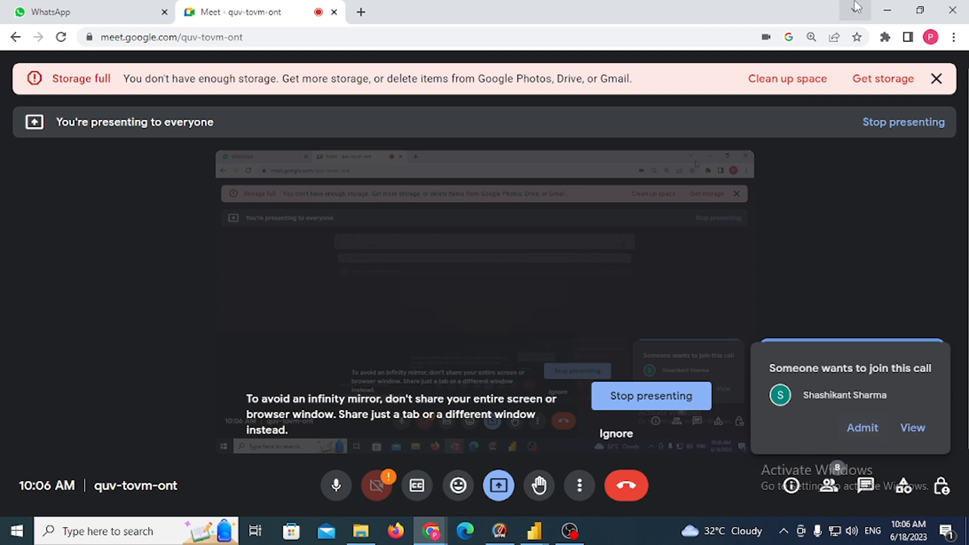
click(886, 10)
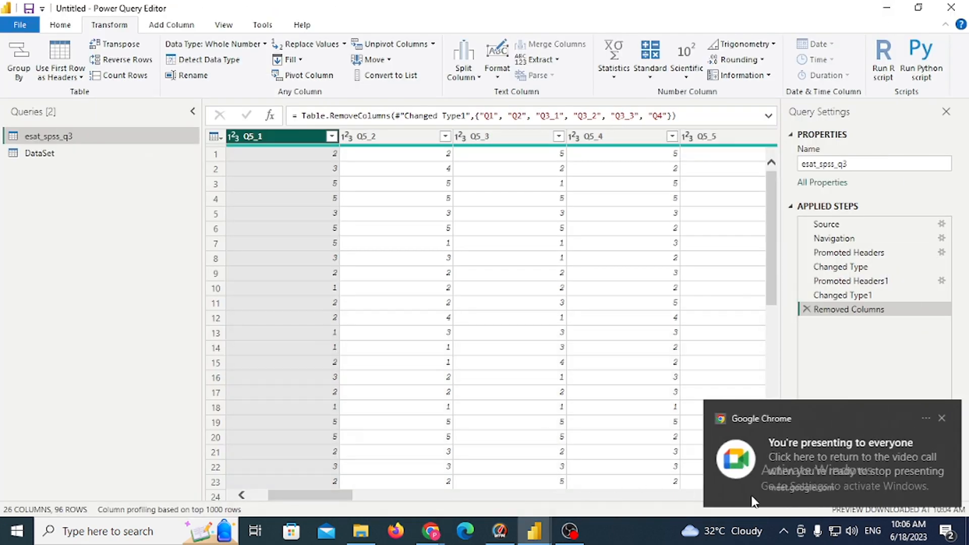
click(937, 417)
Examine the remaining question columns of esat_spss_q3 from Q5_1 onward, focusing on q10 and Q11.
click(751, 495)
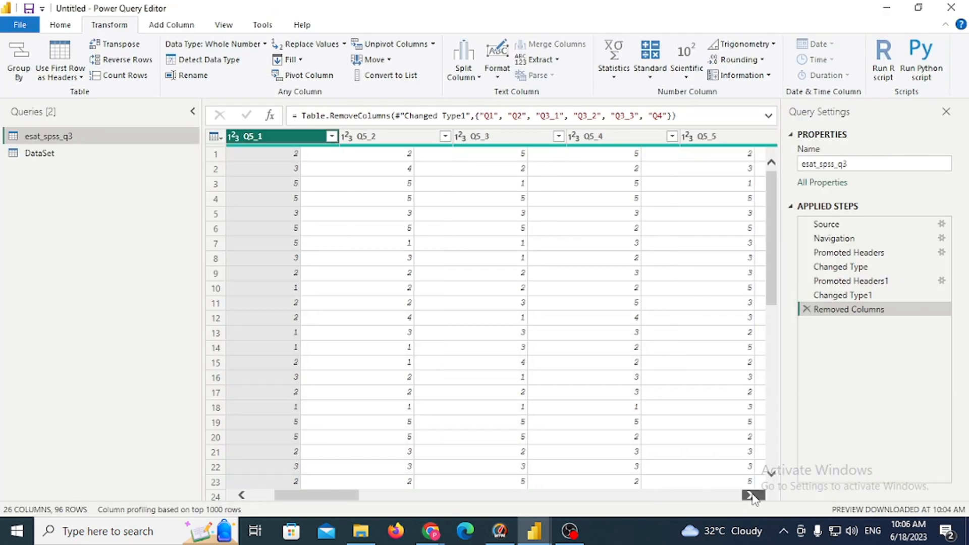
click(752, 496)
click(752, 495)
click(752, 496)
click(751, 495)
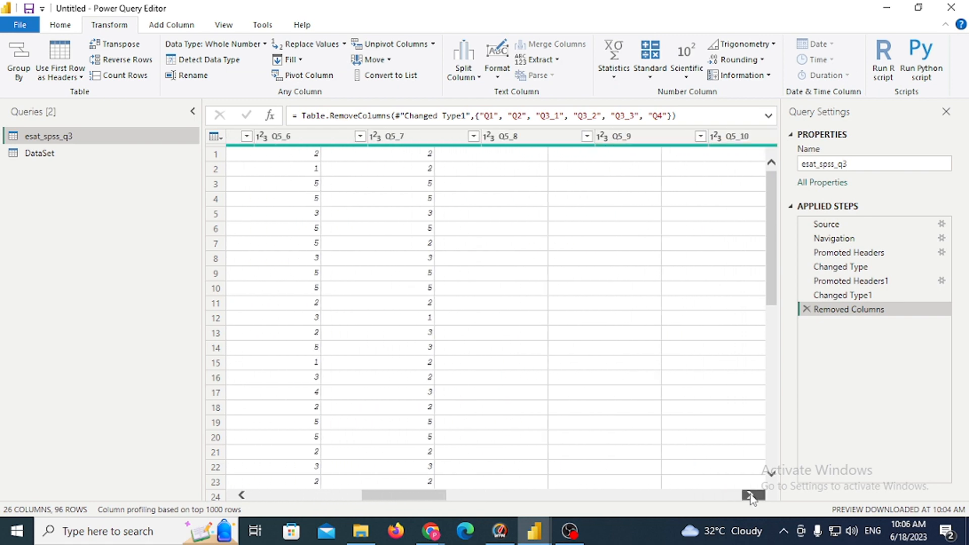
click(752, 495)
click(752, 496)
click(752, 495)
click(752, 495)
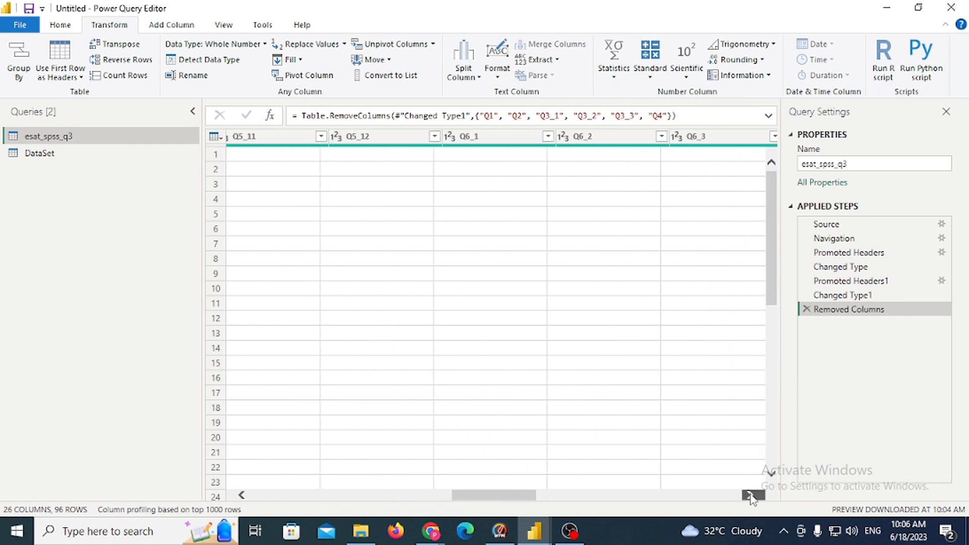
click(752, 495)
click(752, 496)
click(751, 495)
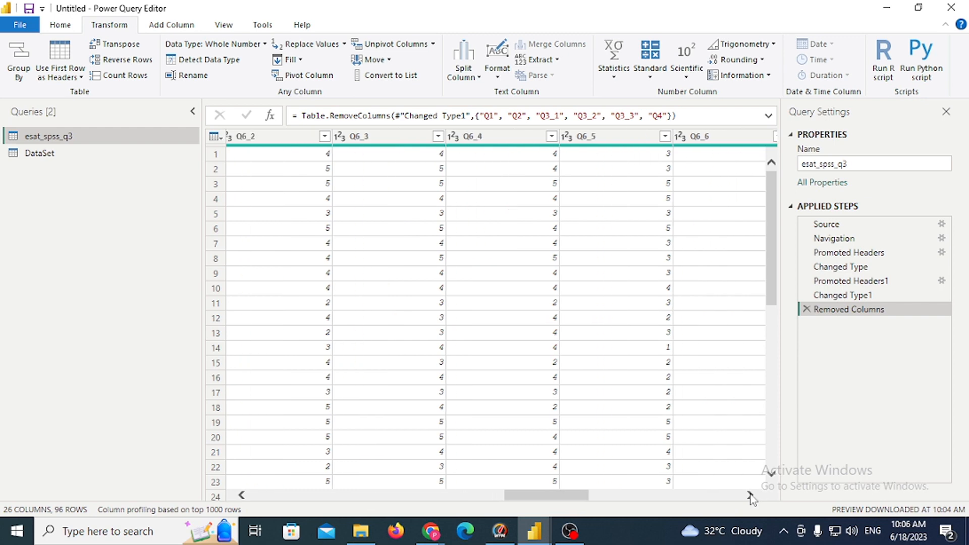
click(752, 496)
click(752, 495)
click(752, 495)
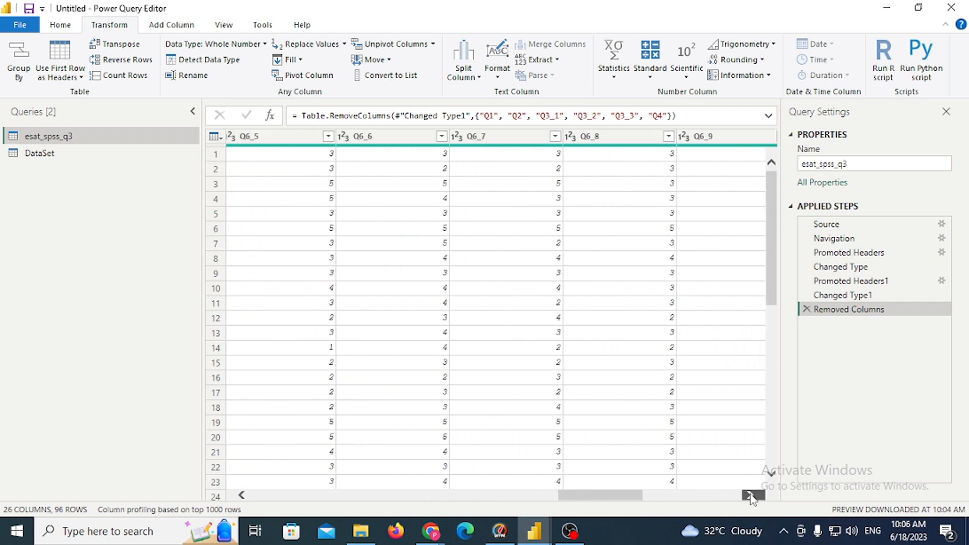
click(752, 496)
click(751, 496)
click(751, 495)
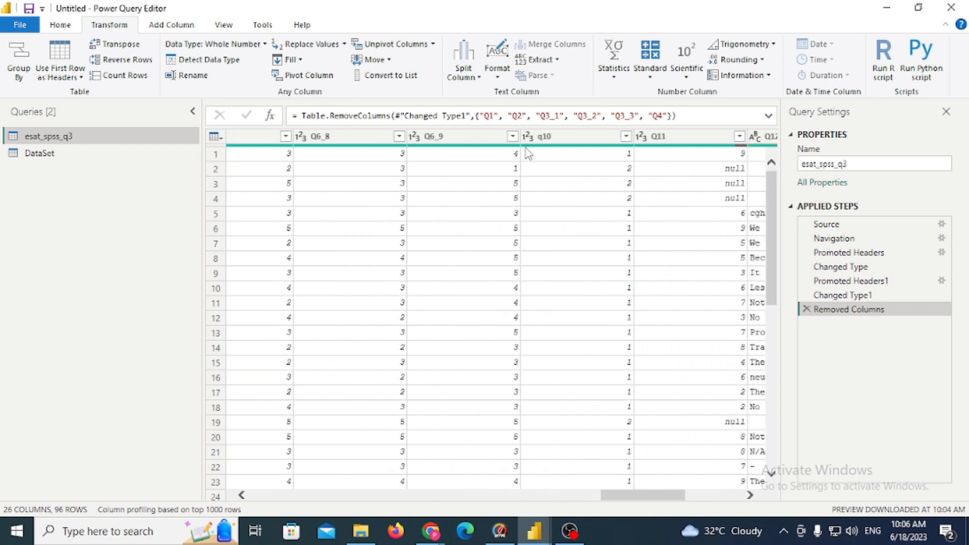
click(554, 140)
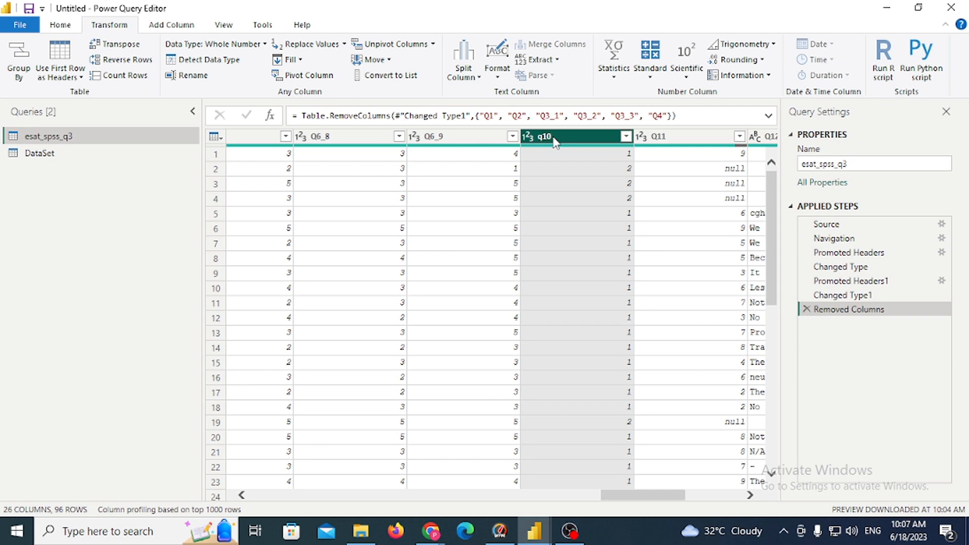
click(687, 143)
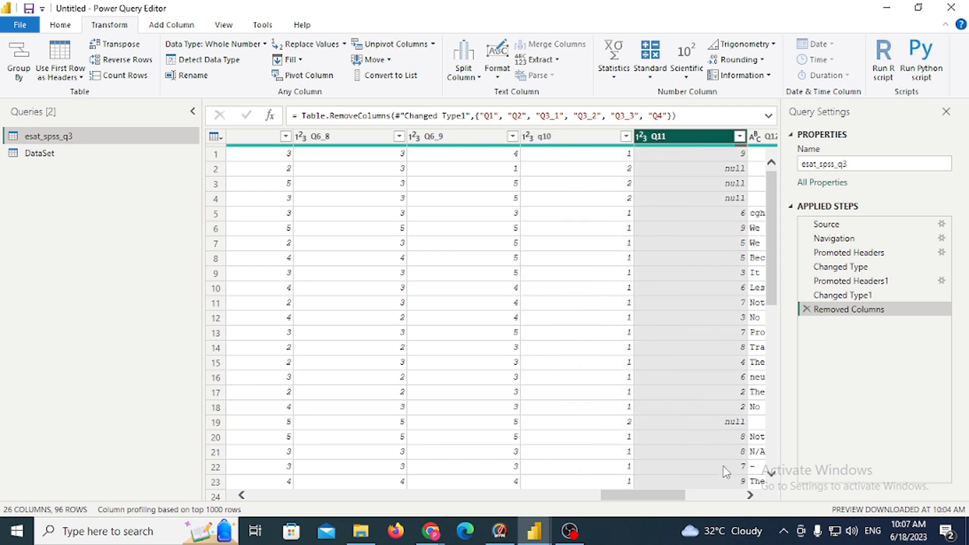
click(575, 133)
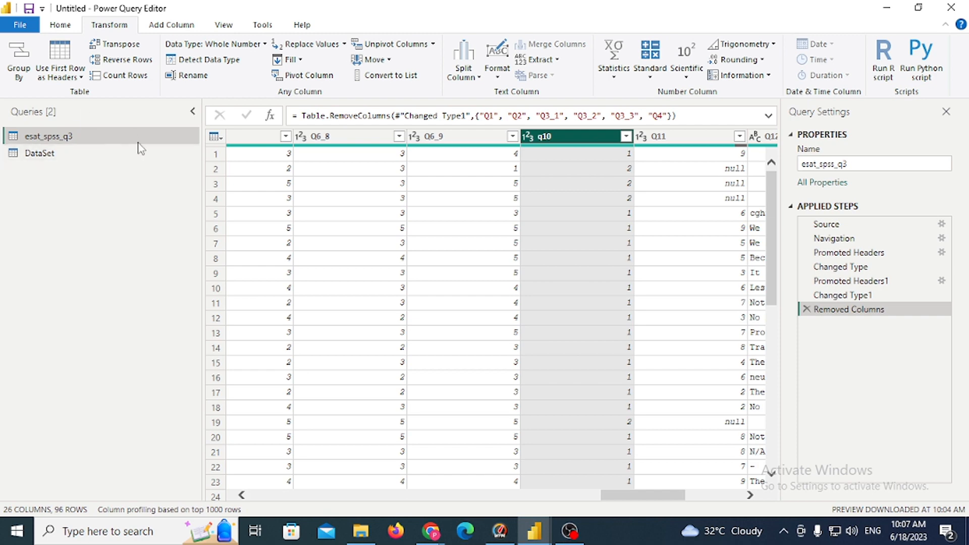
Duplicate the esat_spss_q3 query and remove the Q11, Q12 and Q13 columns from the duplicate.
right_click(74, 133)
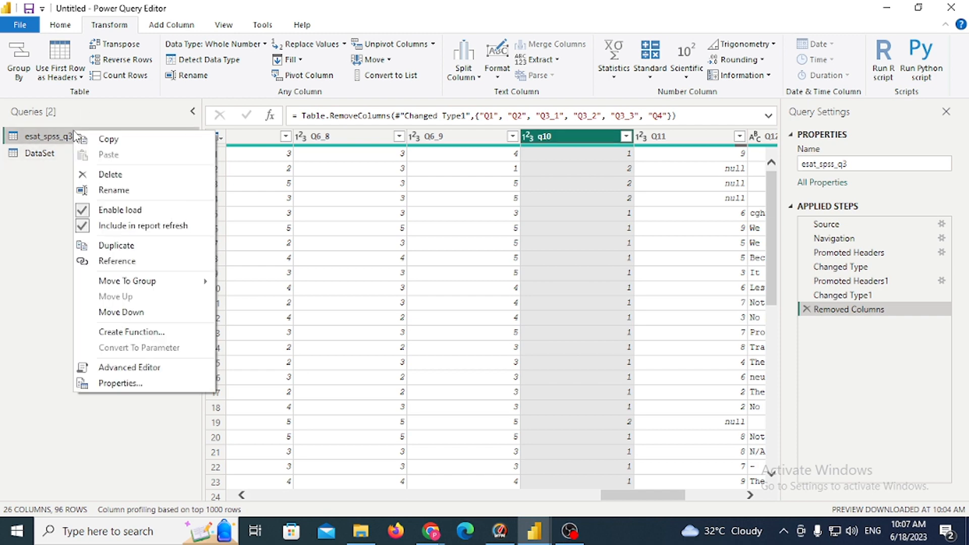
click(132, 246)
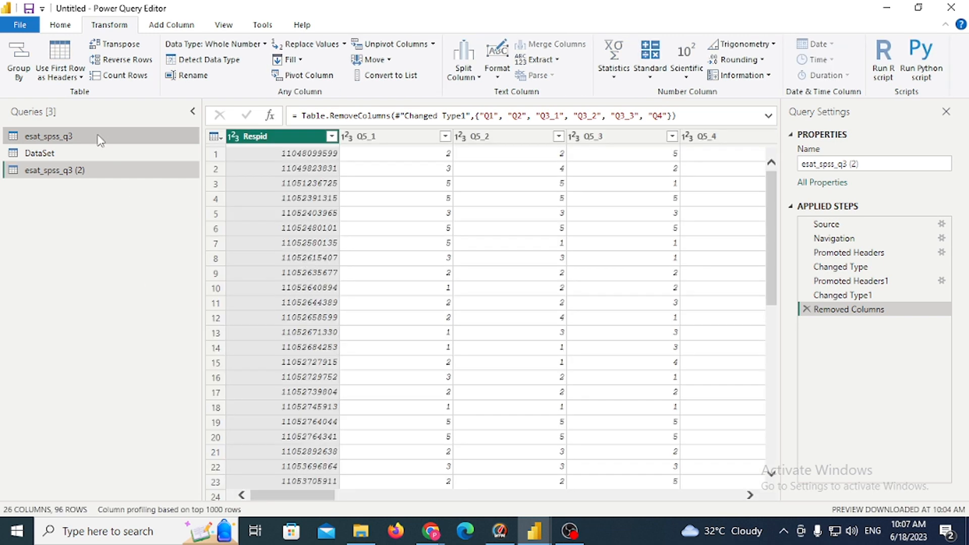
drag(308, 495, 715, 504)
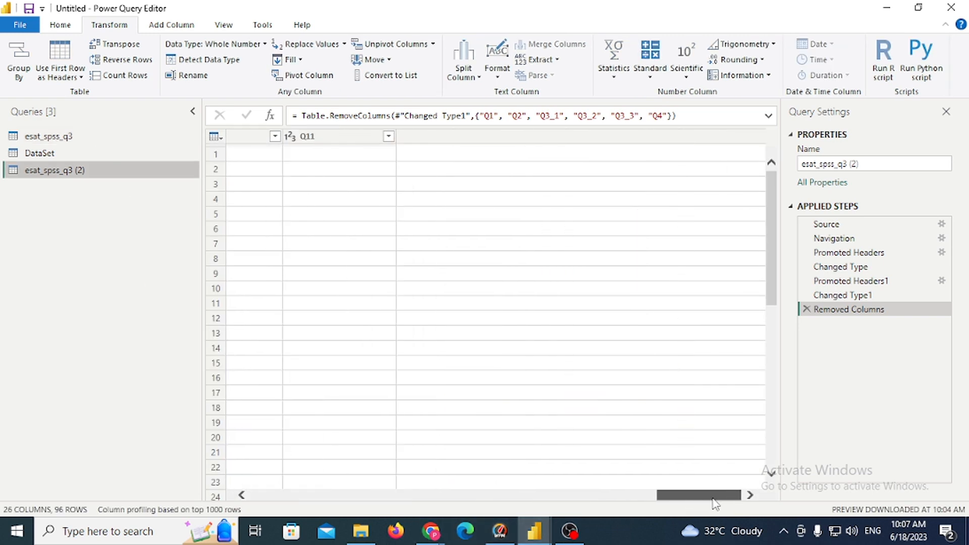
click(325, 137)
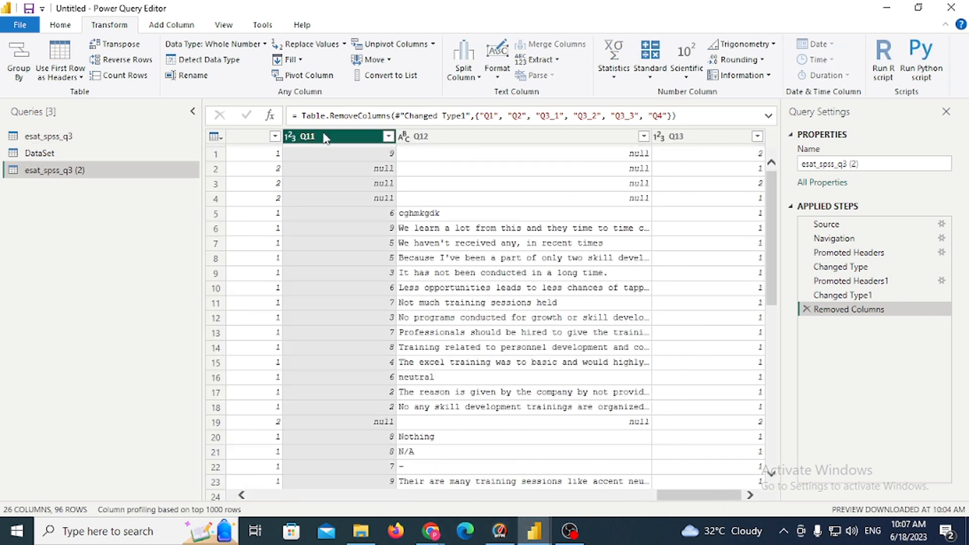
ctrl+click(454, 136)
ctrl+click(671, 142)
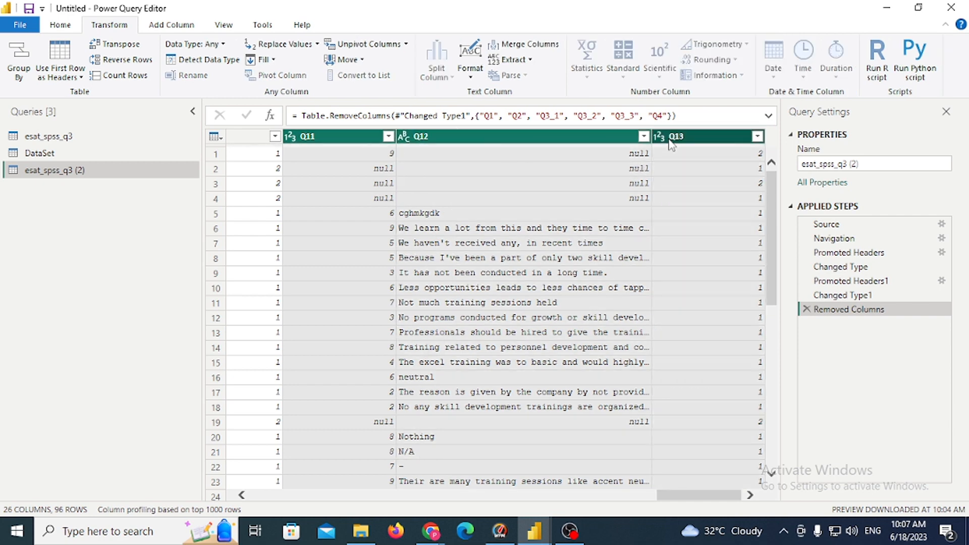
right_click(671, 144)
click(699, 166)
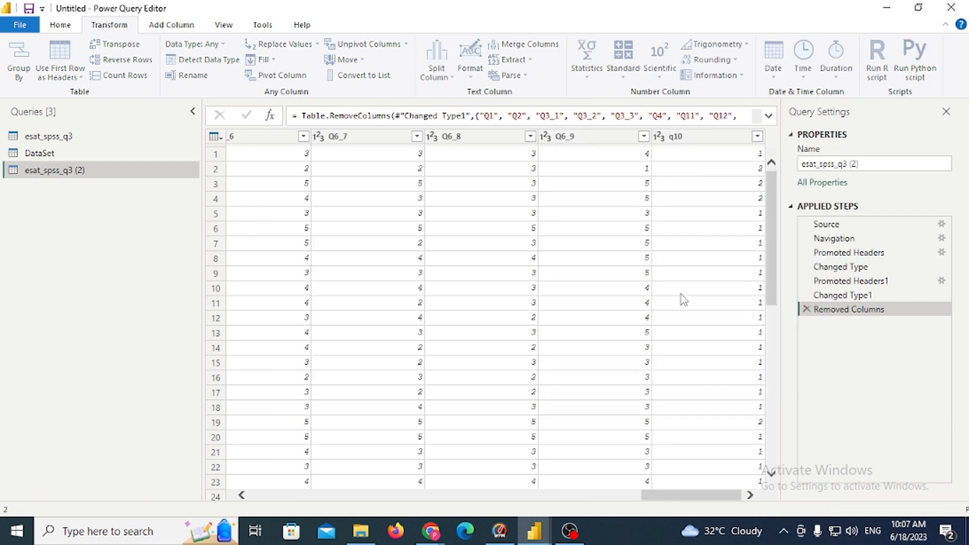
Check the remaining columns of the duplicated query and remove its q10 column.
drag(677, 498, 505, 501)
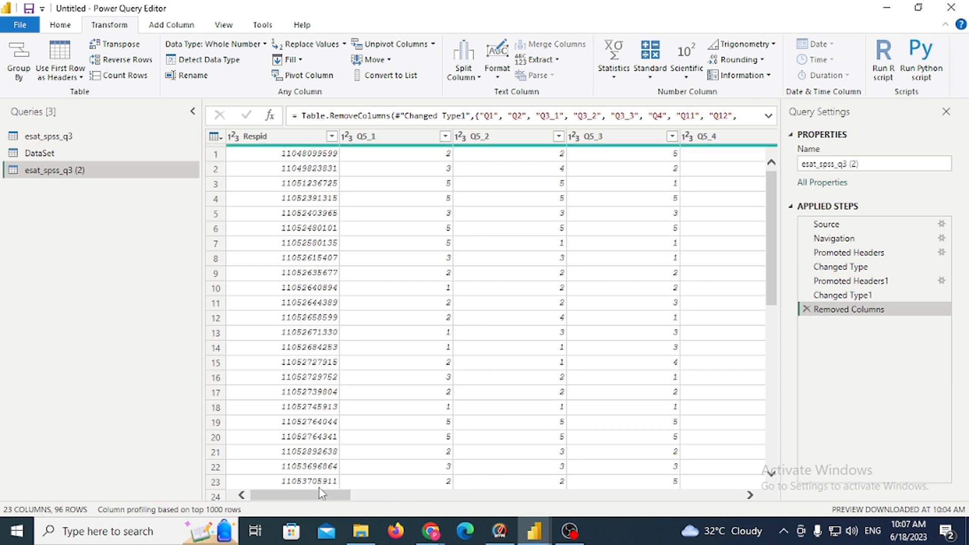
drag(318, 487, 728, 487)
click(752, 425)
click(588, 144)
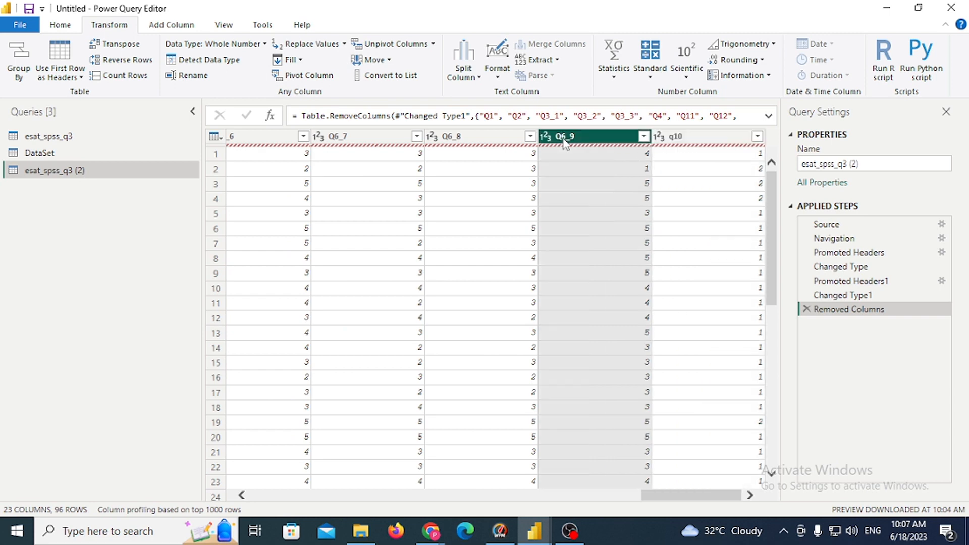
right_click(671, 132)
click(685, 153)
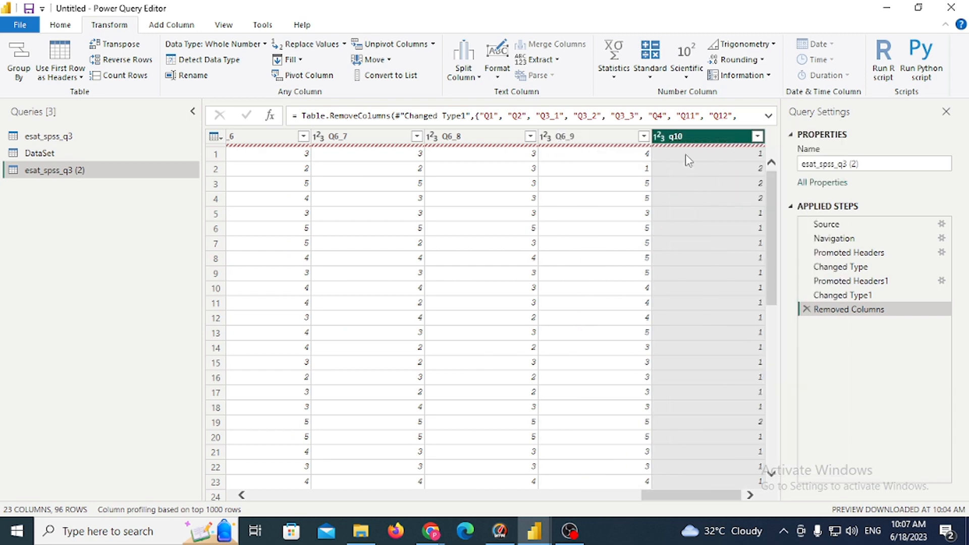
Switch to the esat_spss_q3 workbook in Excel and examine the row 1 question headers from Q5_1 through Q10.
click(361, 536)
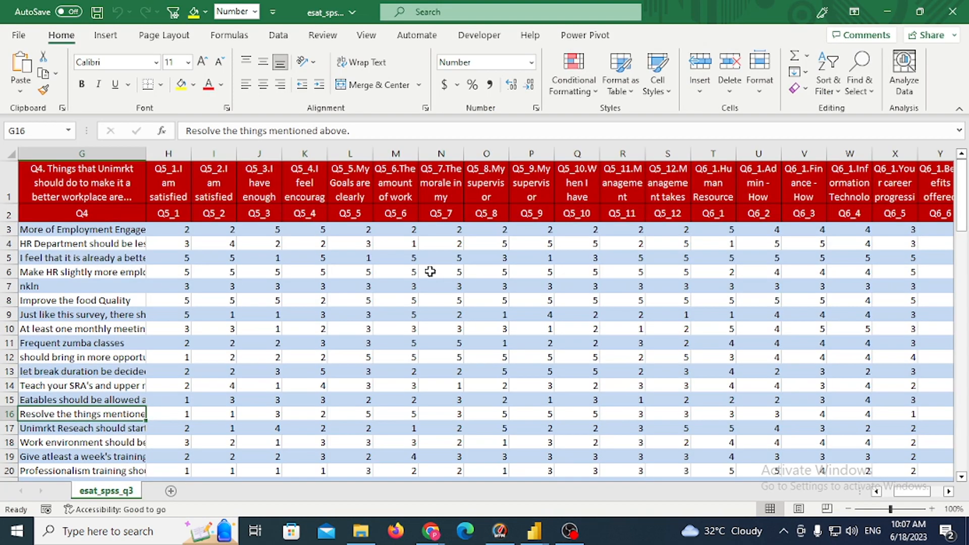
key(ctrl+Up)
key(Right)
key(Right)
key(Right)
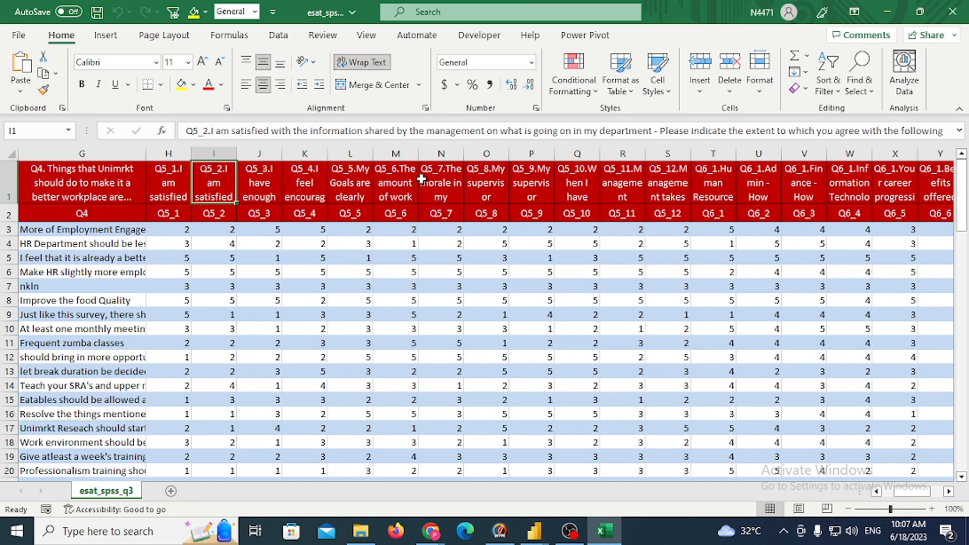
key(Left)
key(Left)
key(shift+Right)
key(shift+Right)
key(shift+Right)
key(shift+Right)
key(shift+Right)
key(shift+Right)
key(shift+Right)
key(shift+Right)
key(shift+Right)
key(shift+Right)
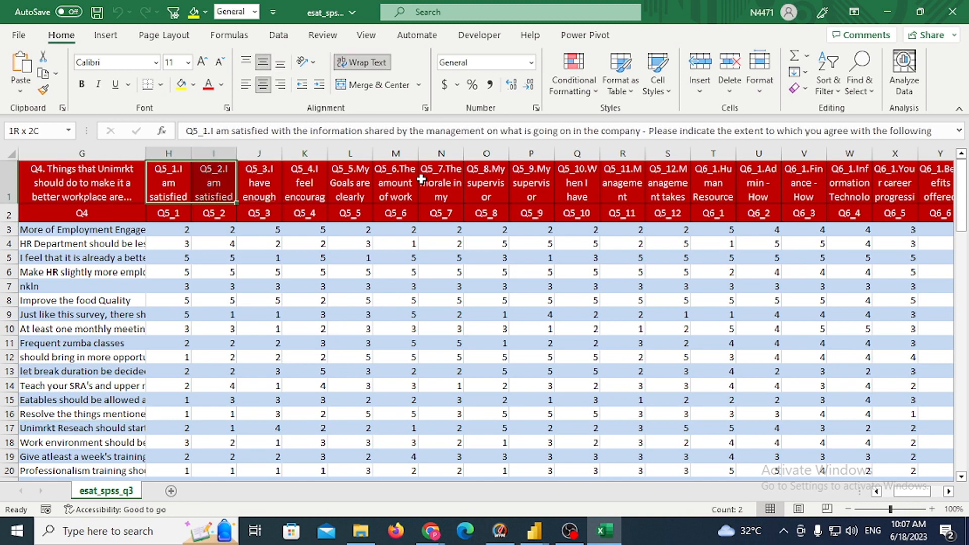
key(shift+Right)
key(shift+Right)
key(shift+Right)
key(shift+Right)
key(shift+Right)
key(shift+Right)
key(shift+Right)
key(shift+Right)
key(shift+Right)
key(shift+Right)
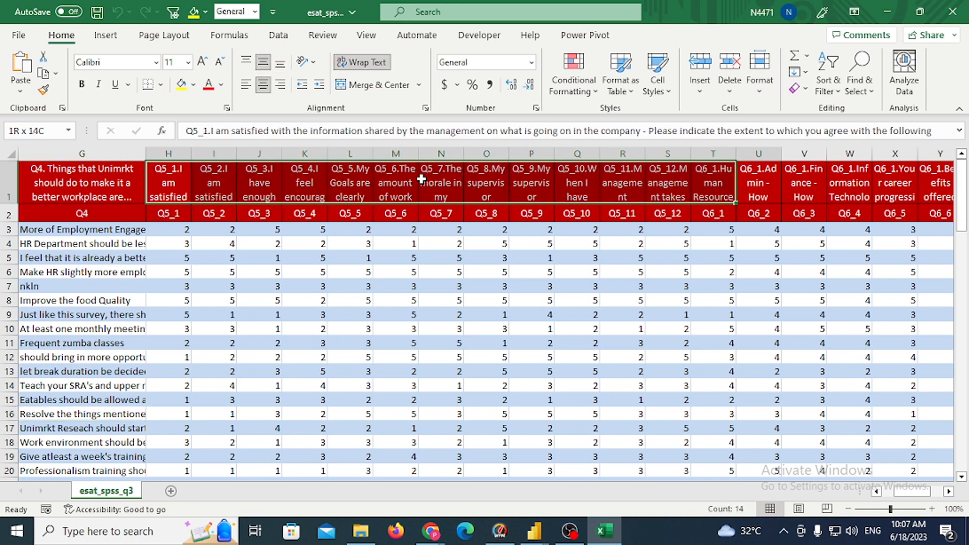
key(shift+Right)
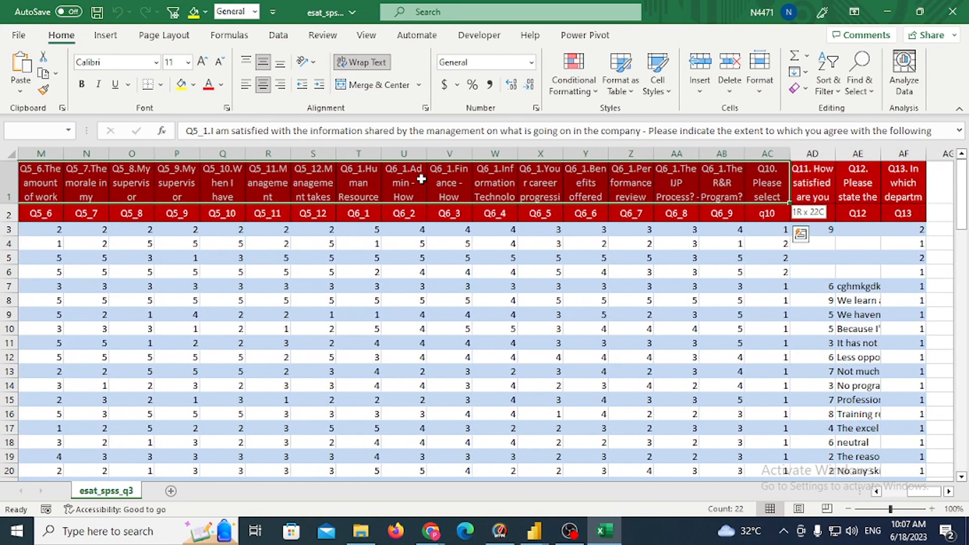
Narrow the row 1 header selection to the Q5 question group, from Q5_1 through Q5_12.
key(shift+Left)
key(shift+Left)
key(shift+Left)
key(shift+Left)
key(shift+Left)
key(shift+Left)
key(shift+Left)
key(shift+Left)
key(shift+Left)
key(shift+Left)
key(shift+Left)
key(shift+Left)
key(shift+Left)
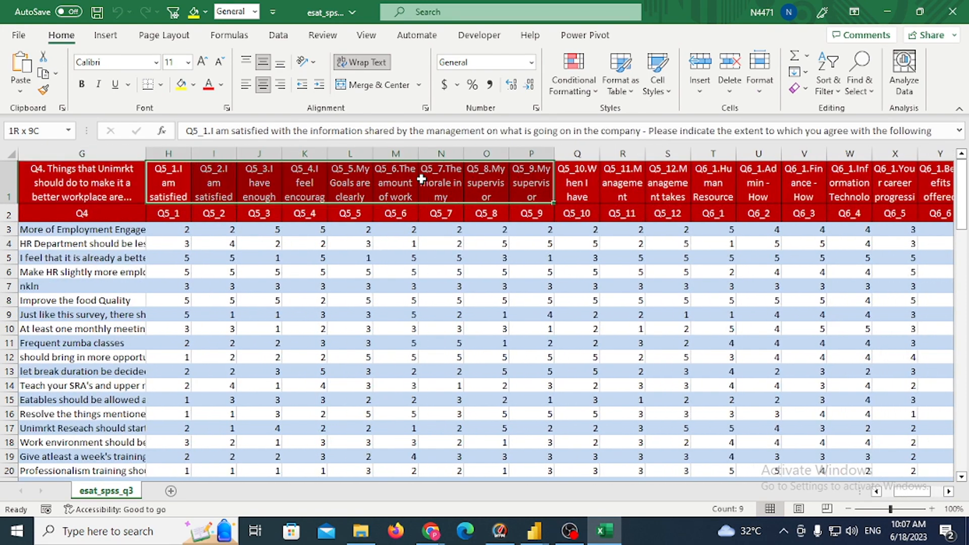
key(shift+Right)
key(shift+Right)
key(shift+Right)
Examine the Q5_1 responses down column H, leave the Excel workbook and return to the Power Query Editor.
key(Down)
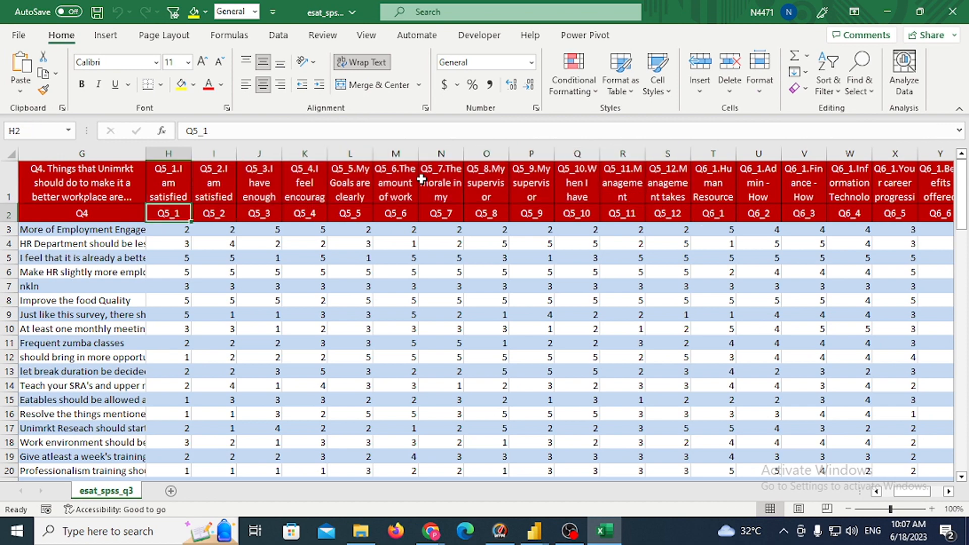
key(Down)
key(ctrl+shift+Down)
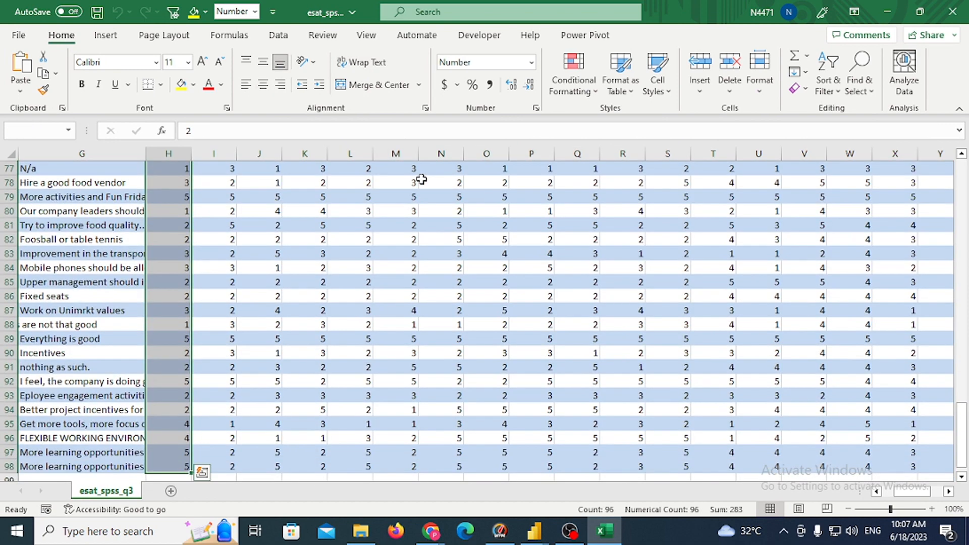
key(Up)
key(Up)
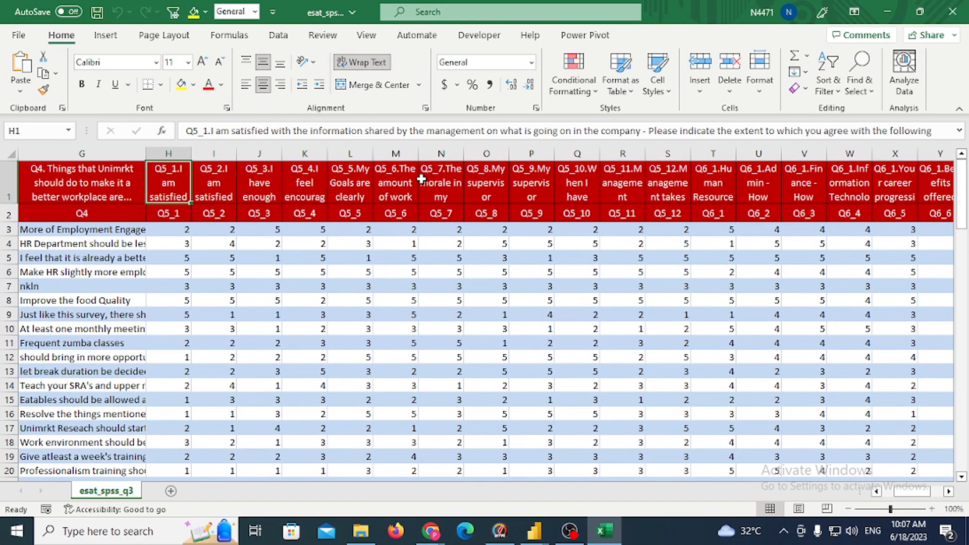
click(962, 11)
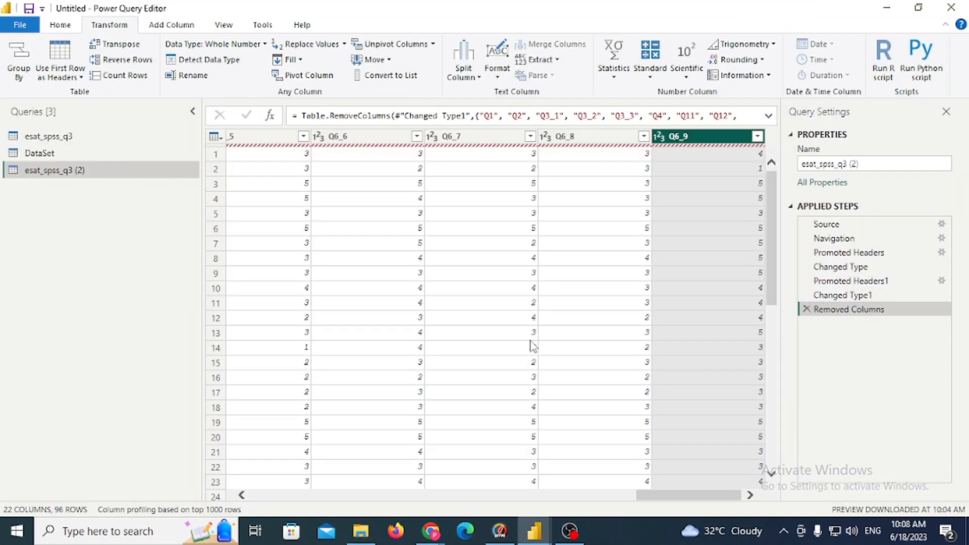
Review the remaining Q5 and Q6 columns of the duplicated query, including the filter values of Q5_12.
drag(673, 497, 242, 504)
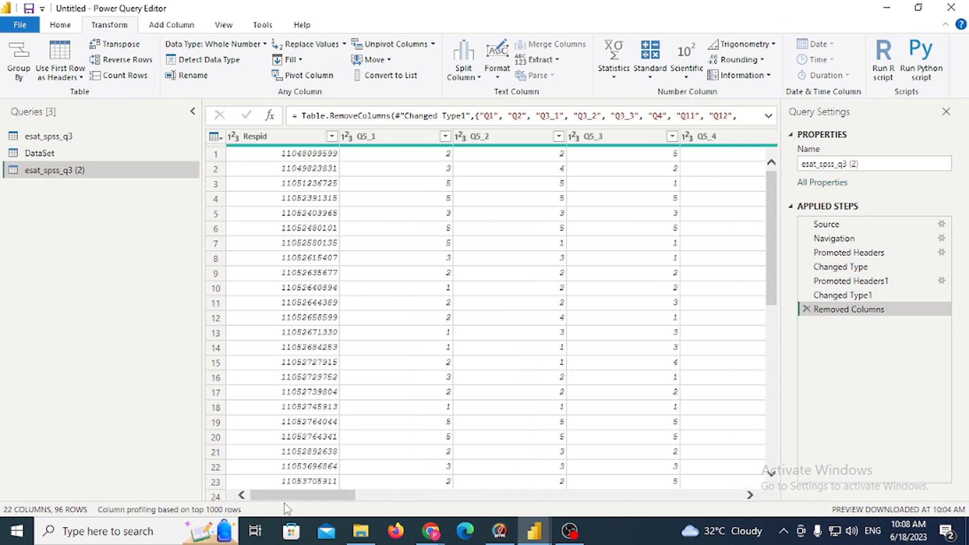
click(749, 495)
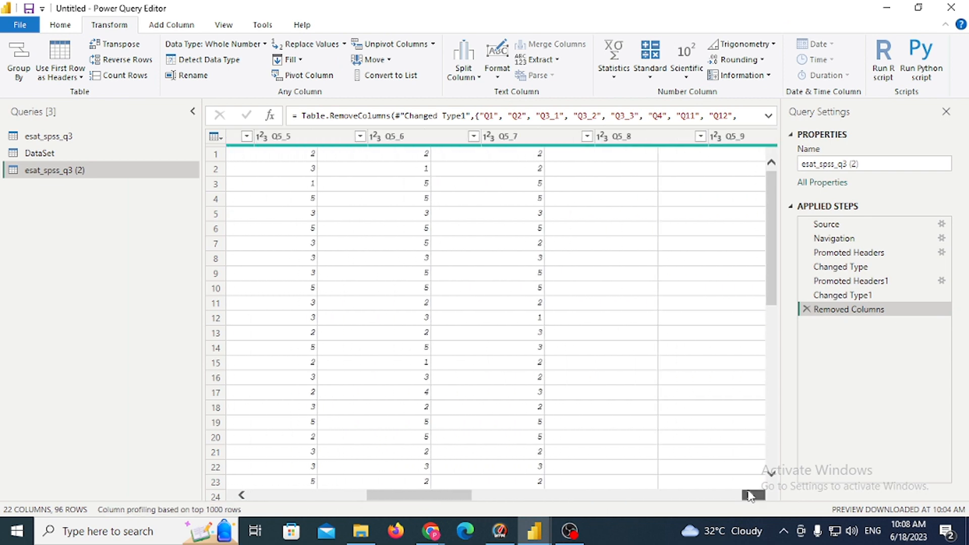
click(421, 137)
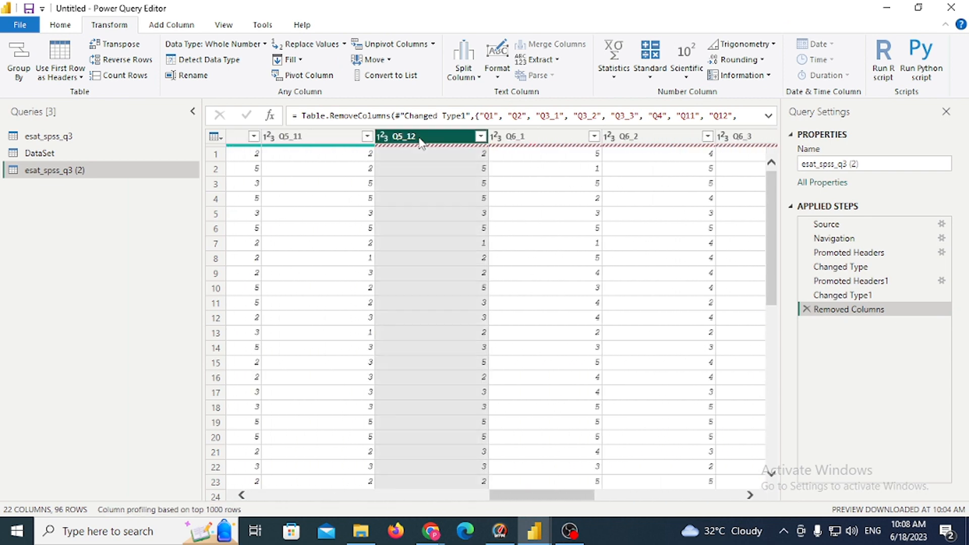
click(480, 136)
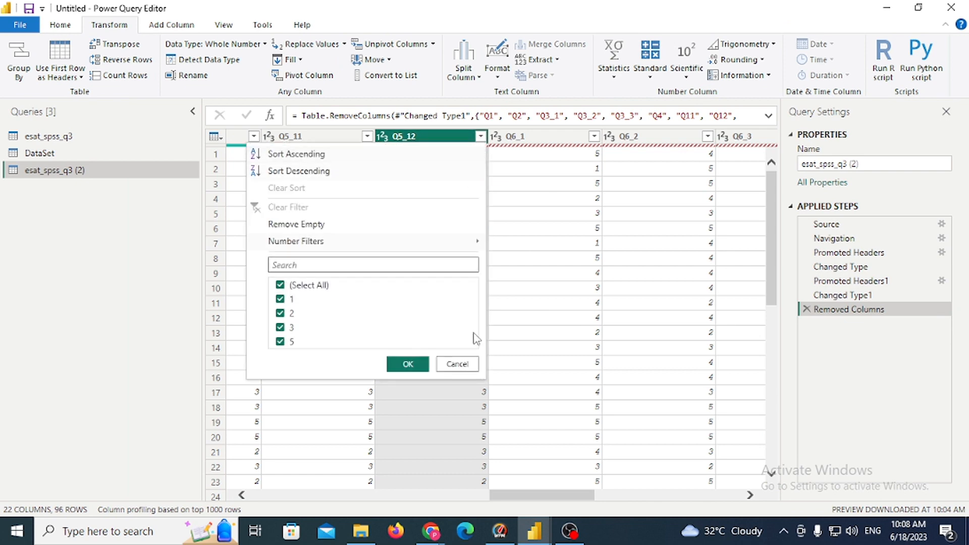
click(584, 398)
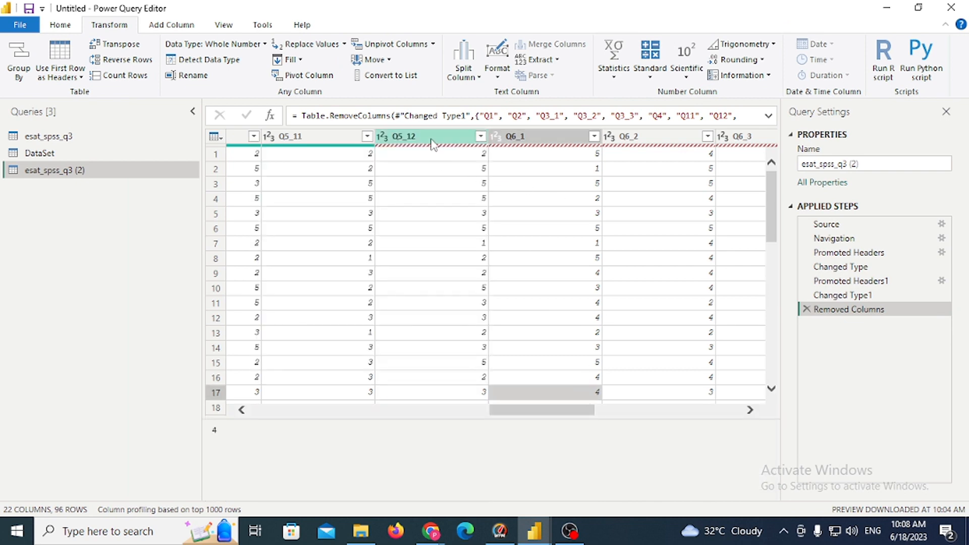
drag(529, 411, 162, 414)
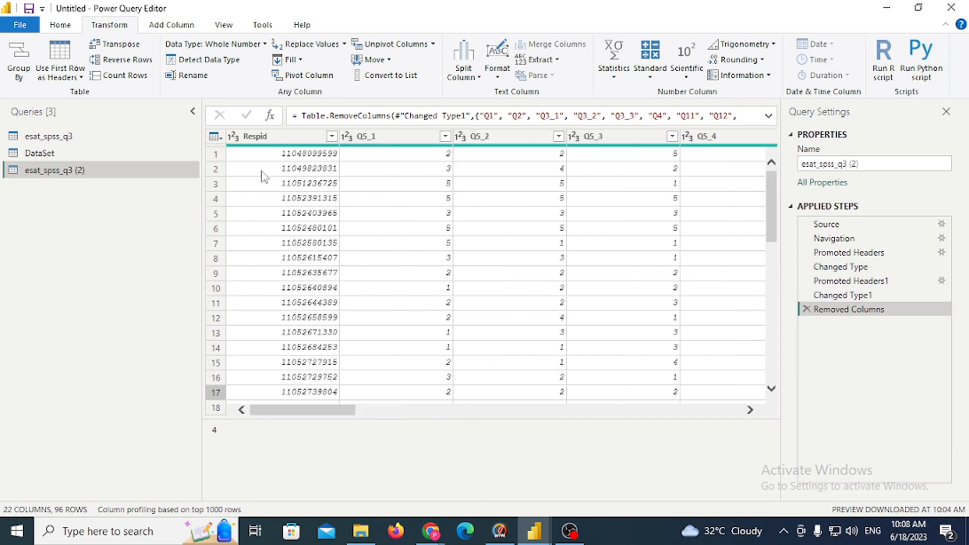
Unpivot all columns other than Respid in the duplicated esat_spss_q3 (2) query.
click(393, 137)
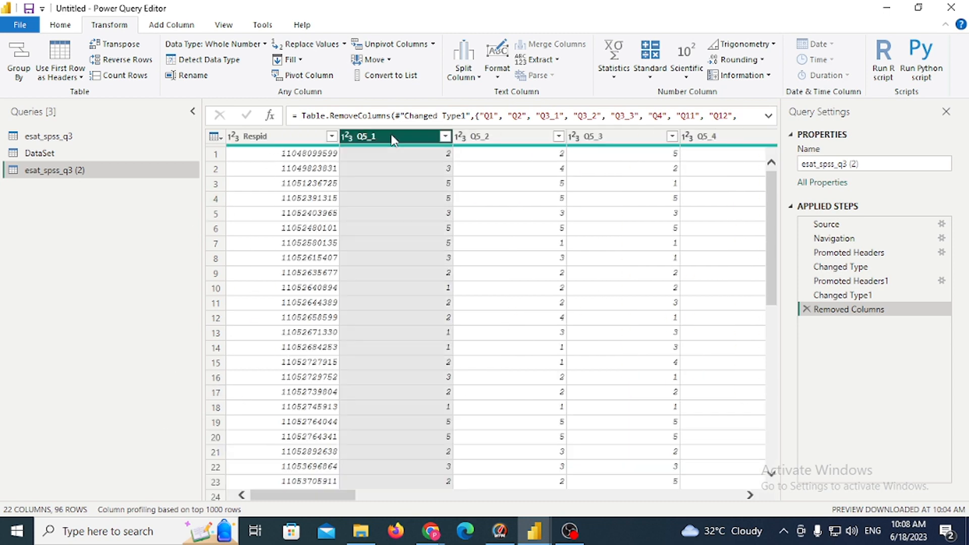
click(266, 132)
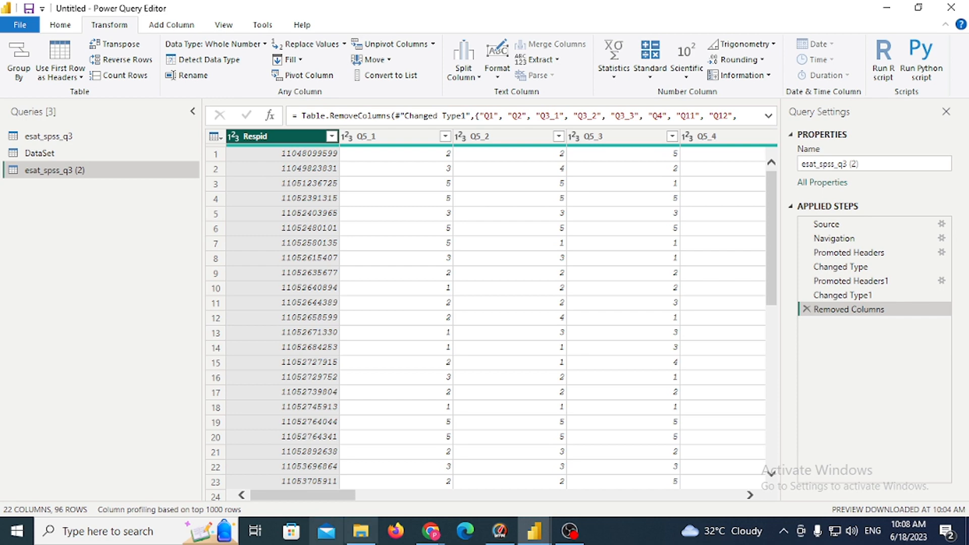
click(433, 47)
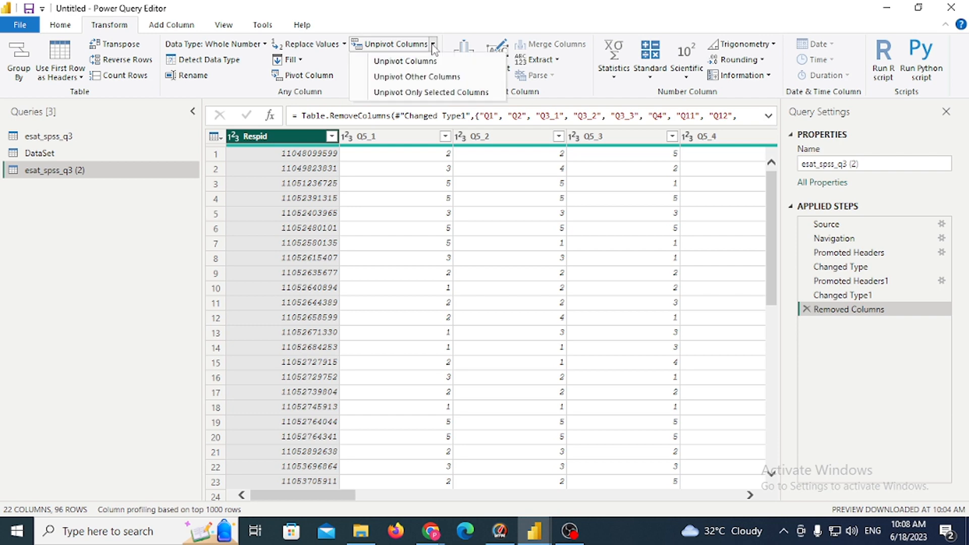
click(426, 77)
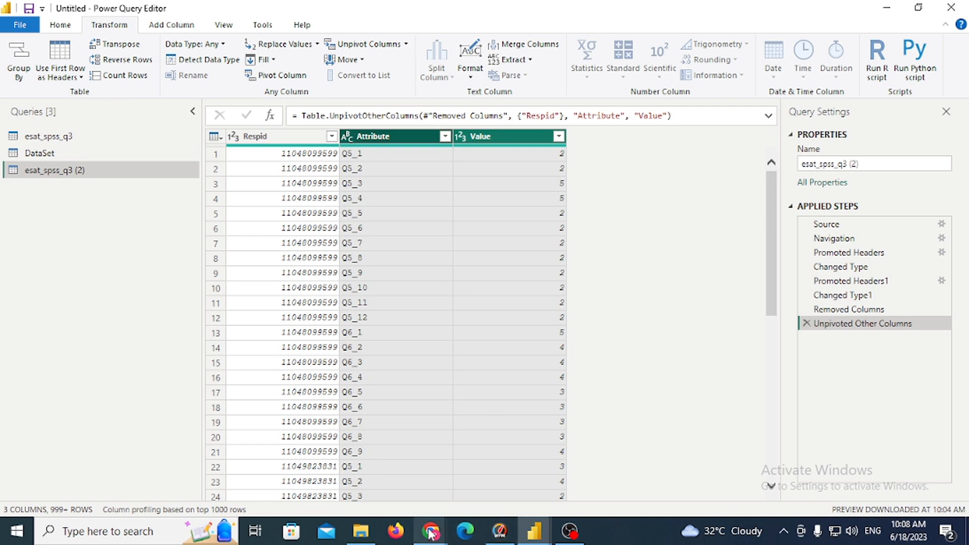
Switch to the Google Meet call in Chrome, admit the waiting participant and return to the Power Query Editor.
mouse_move(430, 530)
click(527, 429)
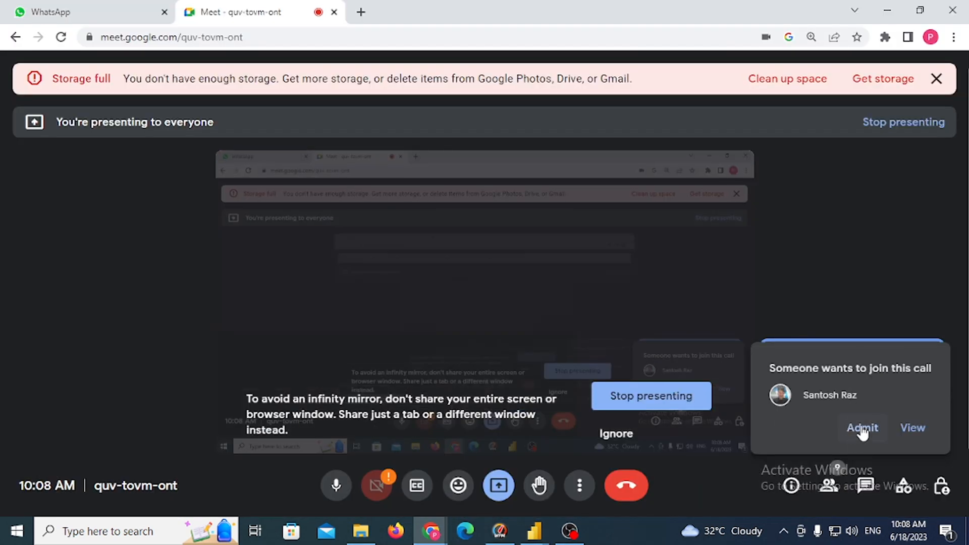
click(861, 426)
click(890, 8)
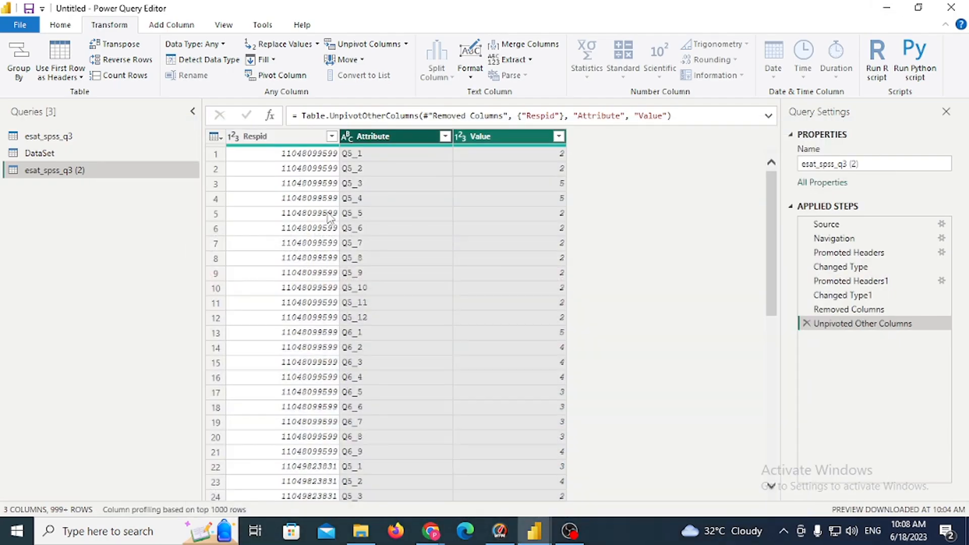
Inspect the first row's Attribute and Value entries and the Respid column of the unpivoted query.
click(374, 158)
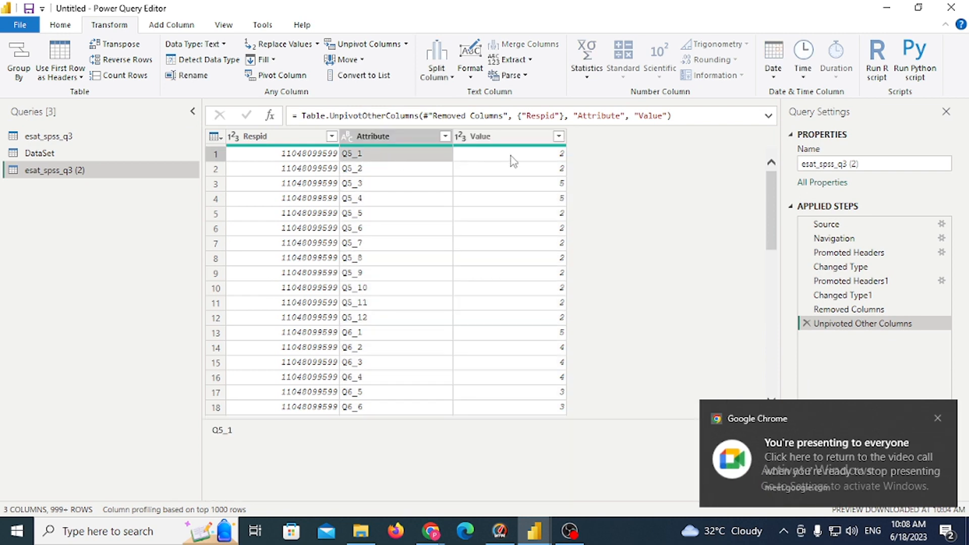
click(537, 158)
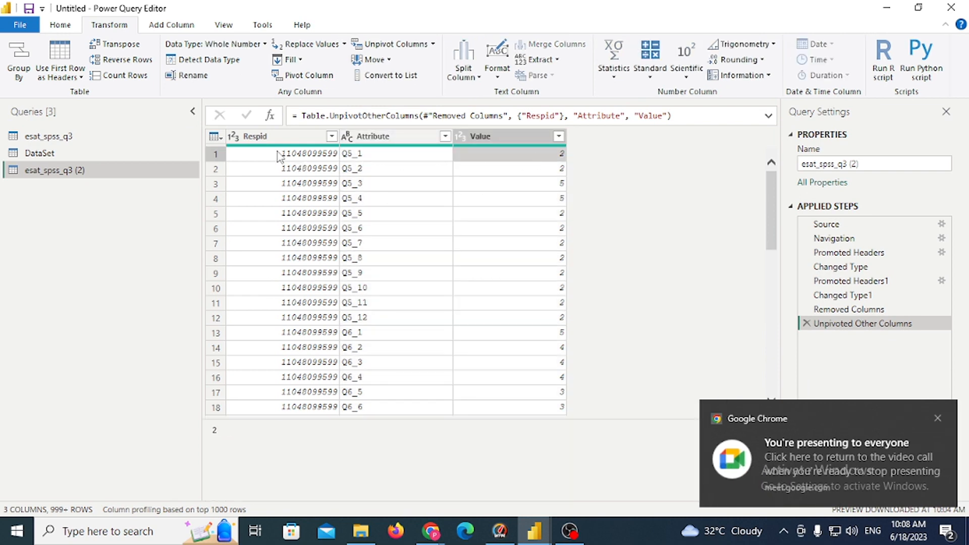
click(291, 138)
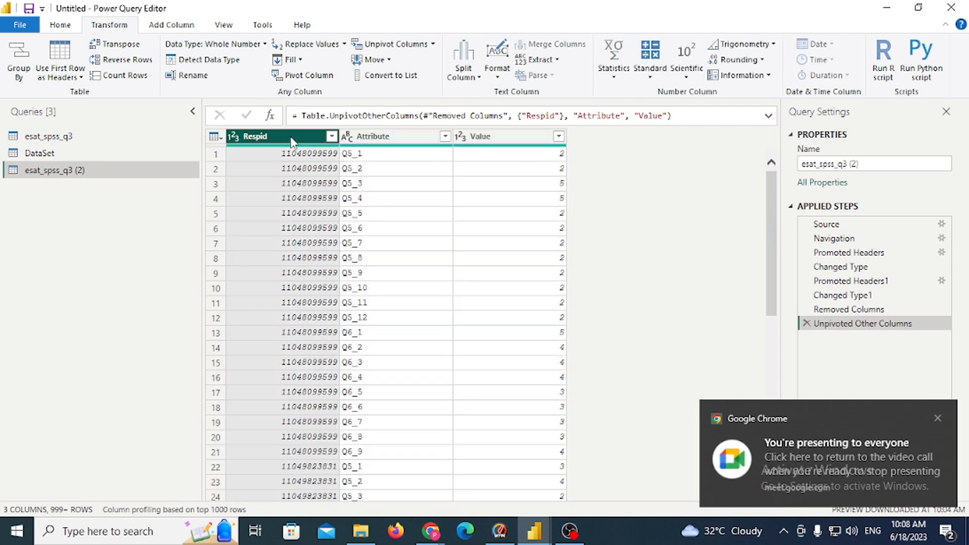
Rename the unpivoted esat_spss_q3 (2) query as Question Result.
double_click(101, 171)
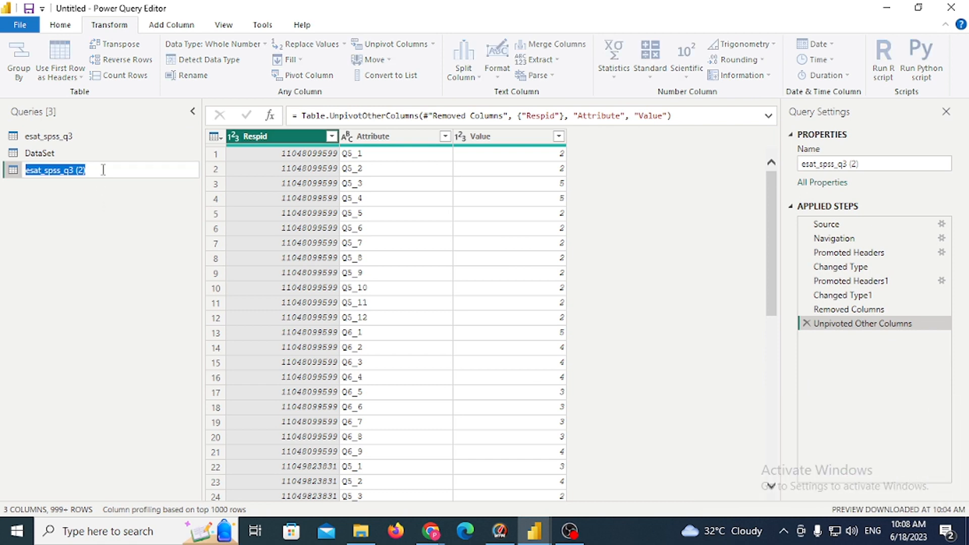
key(BackSpace)
text(Questio)
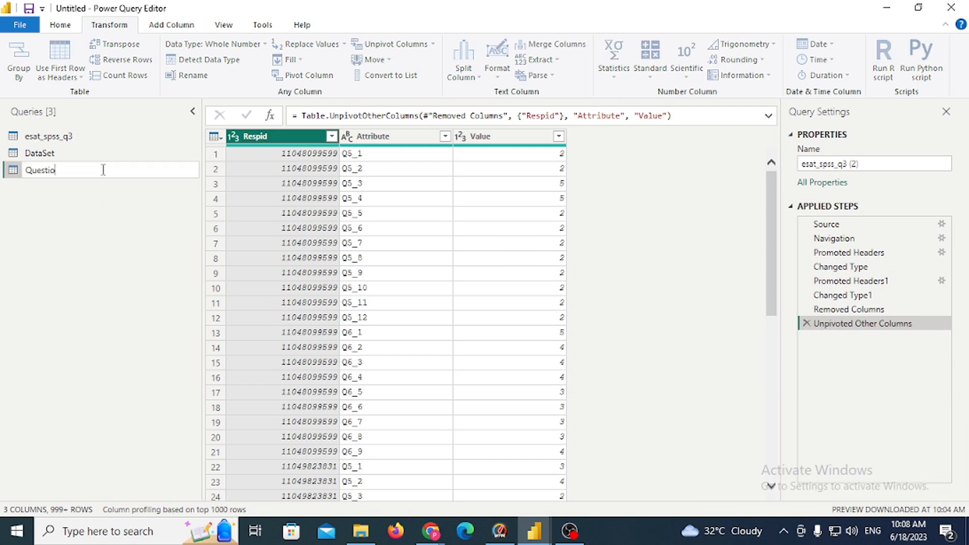
text(n Result)
key(Return)
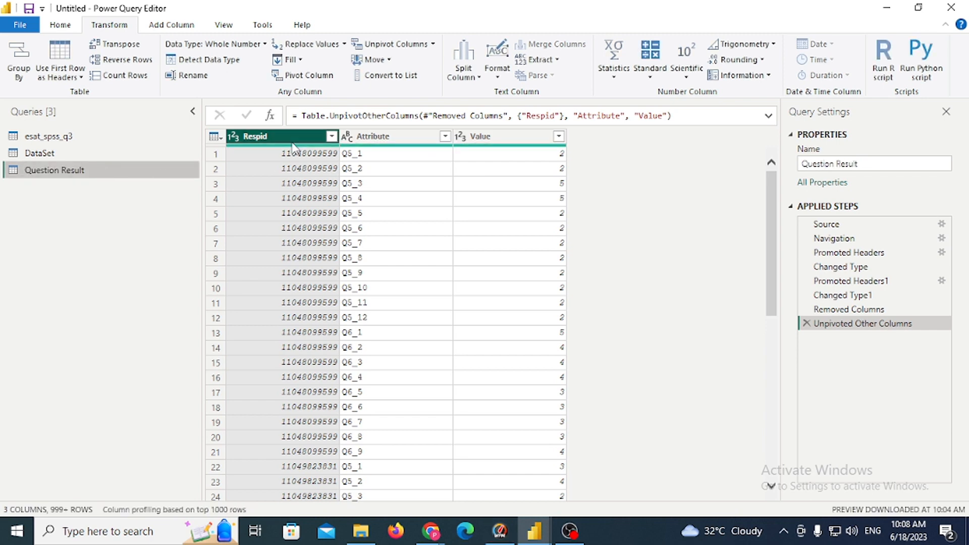
Close the Power Query Editor and apply the pending query changes to load the three queries into the model.
mouse_move(293, 148)
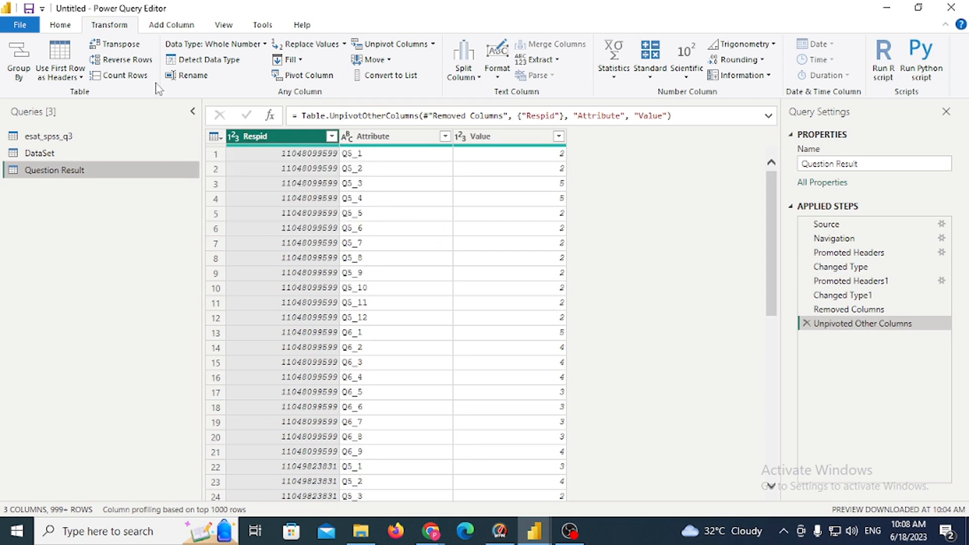
click(20, 25)
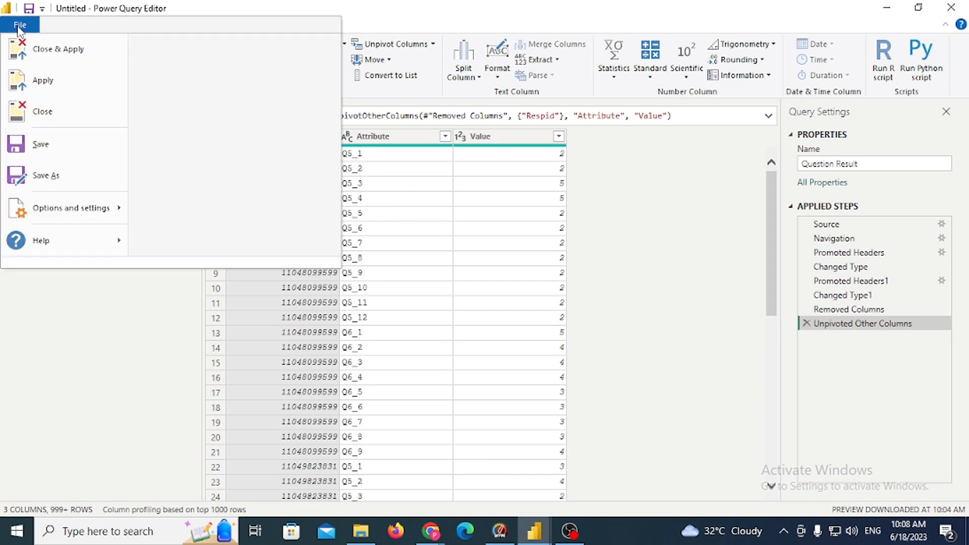
click(45, 51)
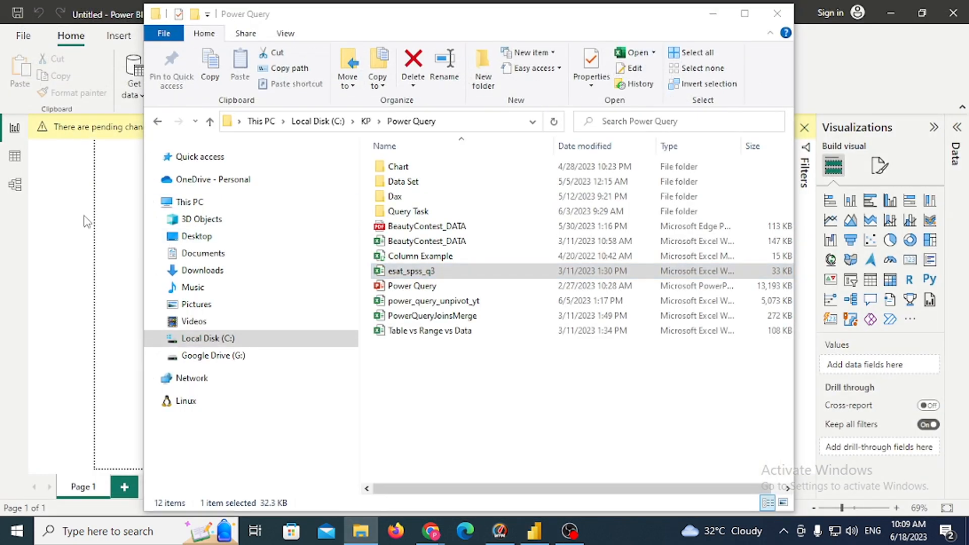
click(707, 16)
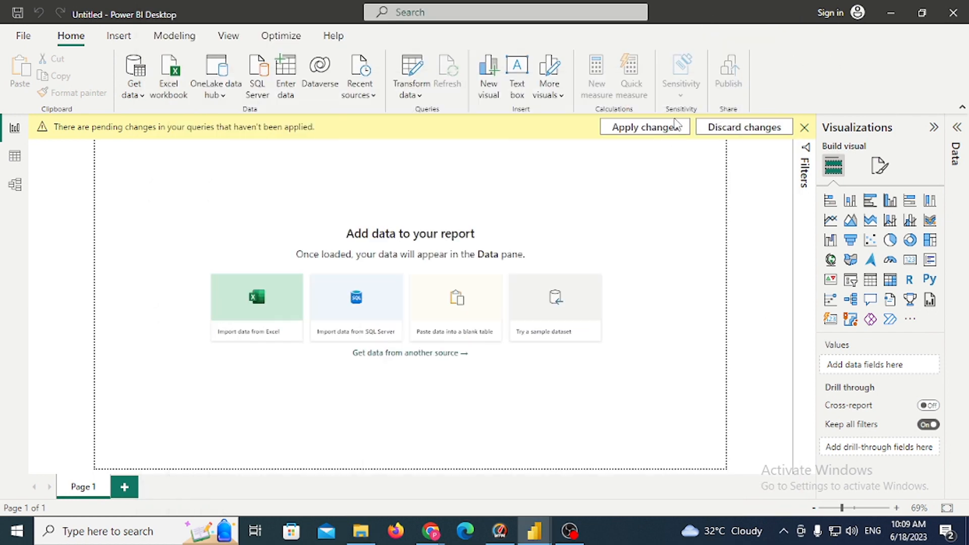
click(651, 127)
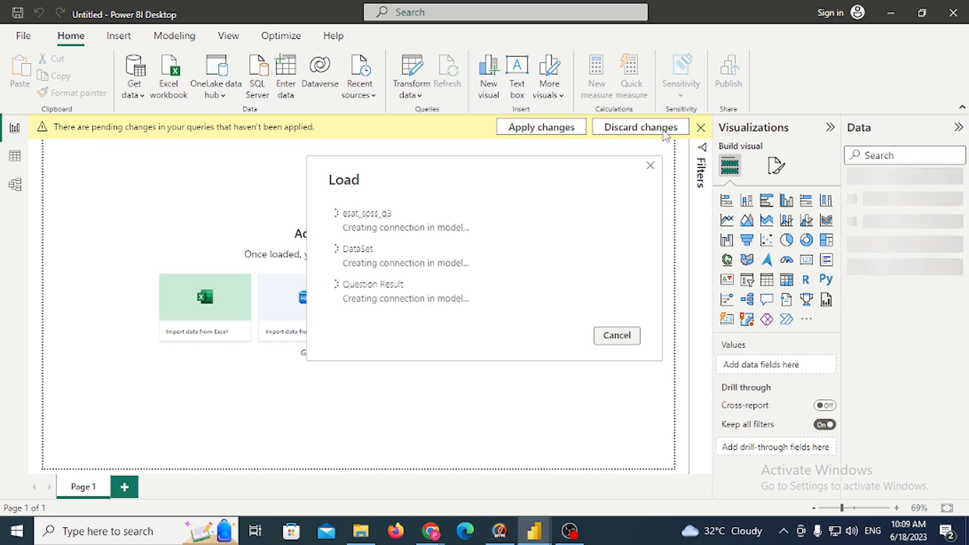
Switch to the Power Query folder in File Explorer and open the esat_spss_q3 workbook in Excel.
click(361, 530)
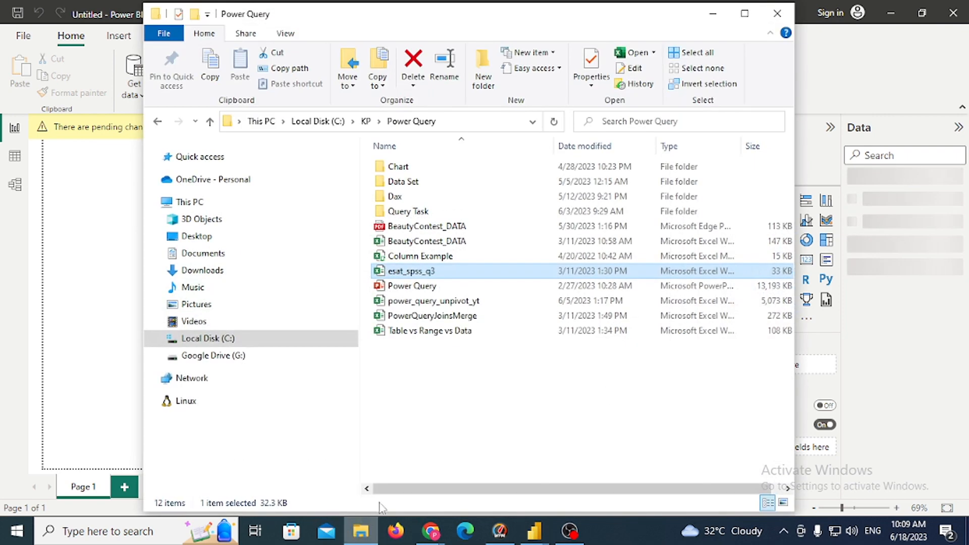
click(414, 270)
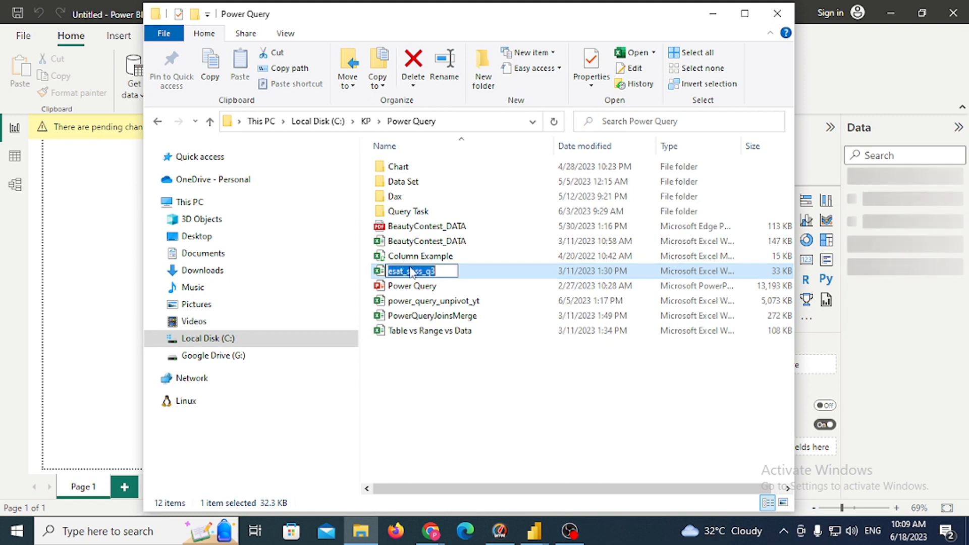
click(443, 290)
click(425, 272)
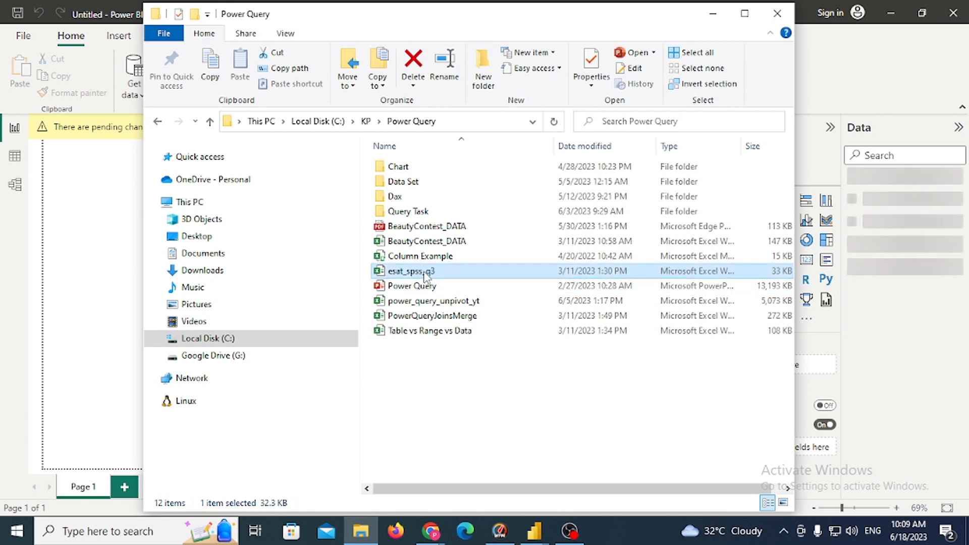
double_click(397, 269)
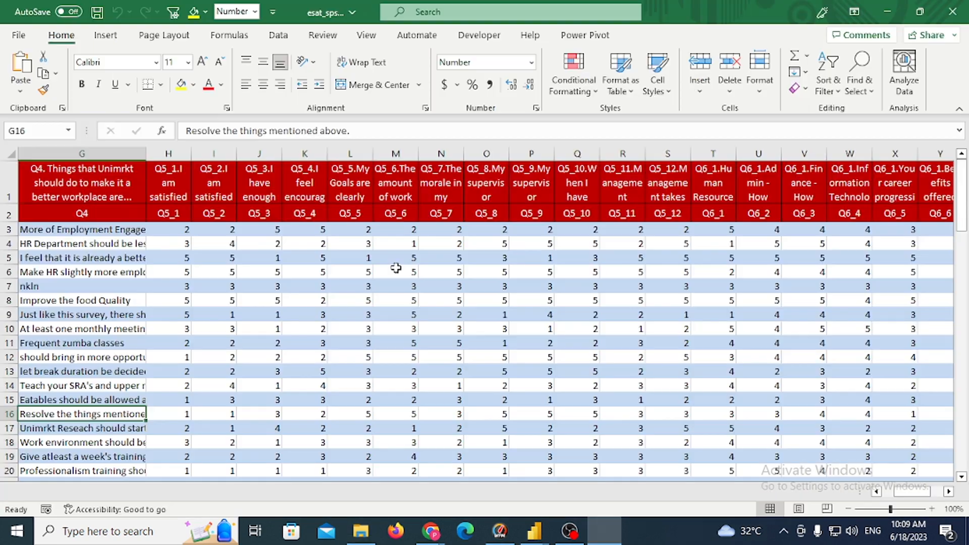
Compare the Q5_1 and Q5_2 codes in row 2 with their full question texts in row 1, enlarging the formula bar to read them.
click(174, 214)
click(168, 176)
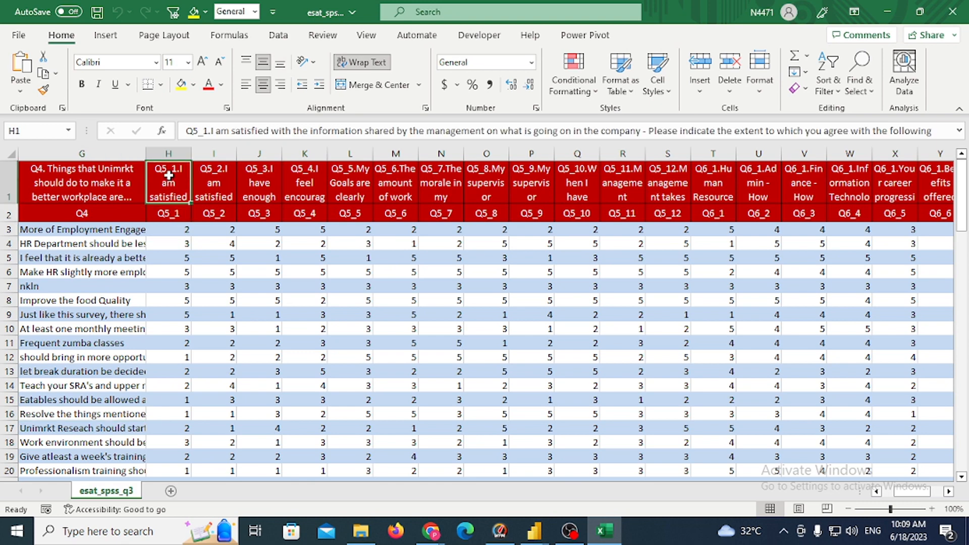
click(179, 212)
click(175, 191)
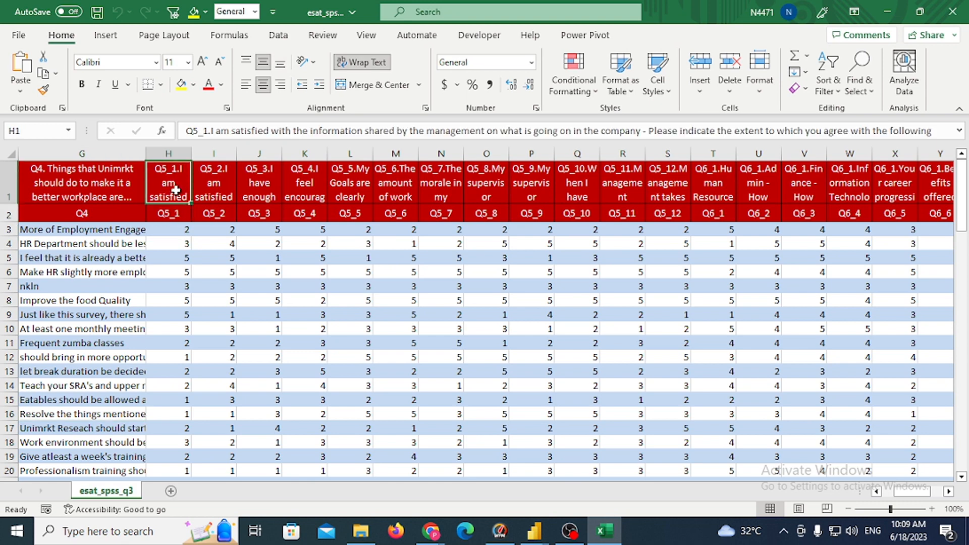
click(170, 215)
click(169, 174)
drag(227, 144, 223, 218)
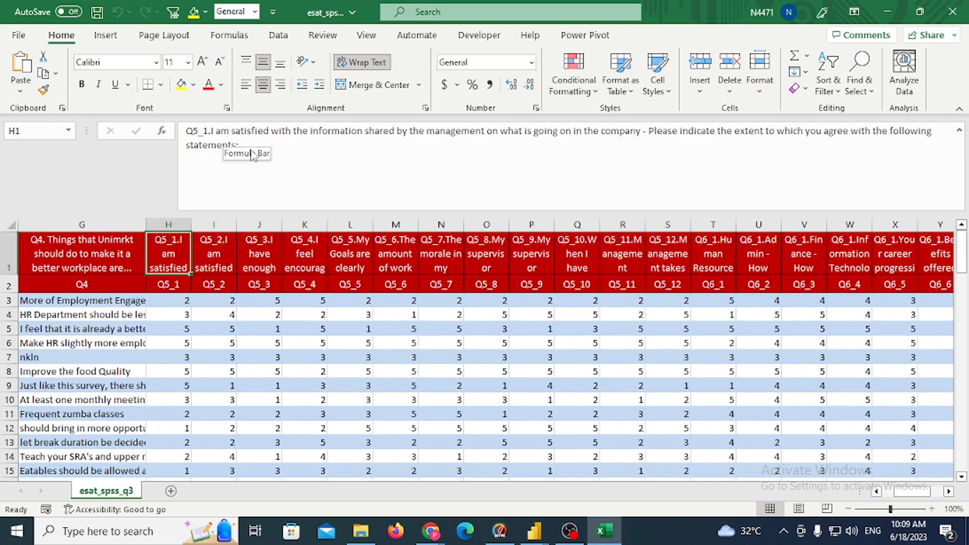
click(220, 283)
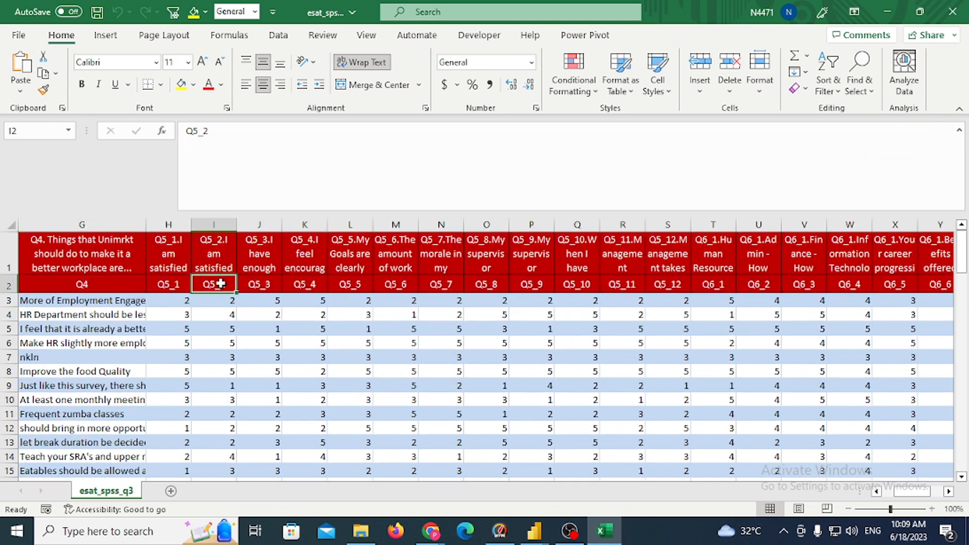
click(212, 252)
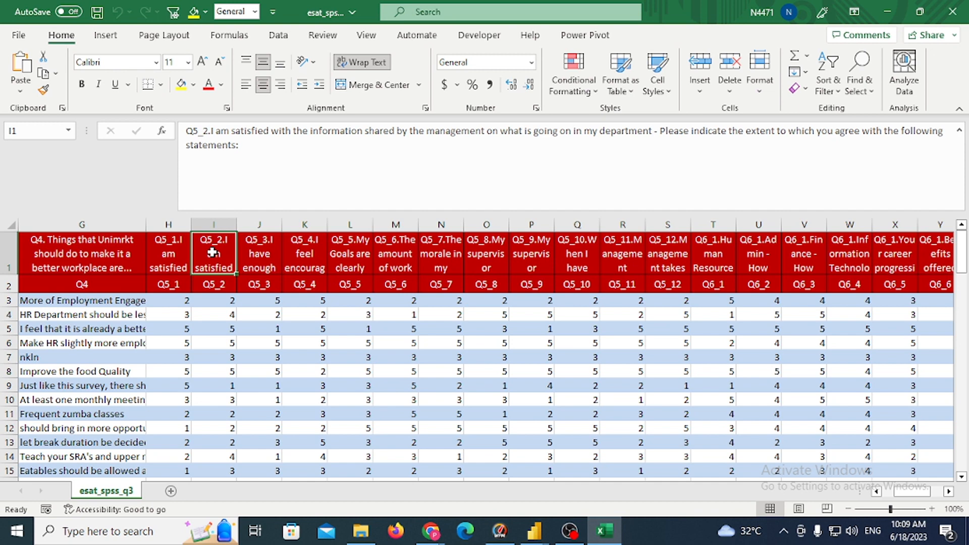
Switch back to Power BI Desktop, close the Load window and show the loaded tables in Data view.
key(alt+Tab)
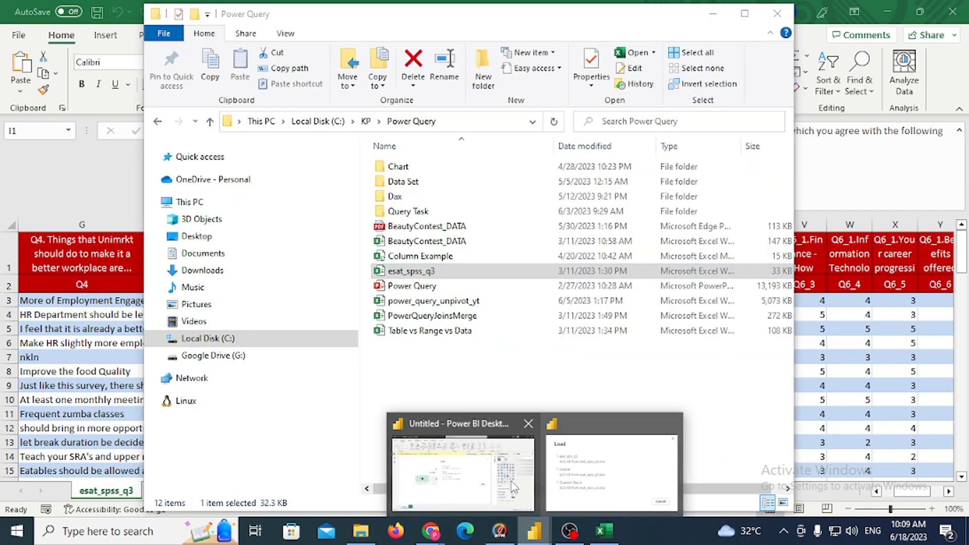
click(478, 474)
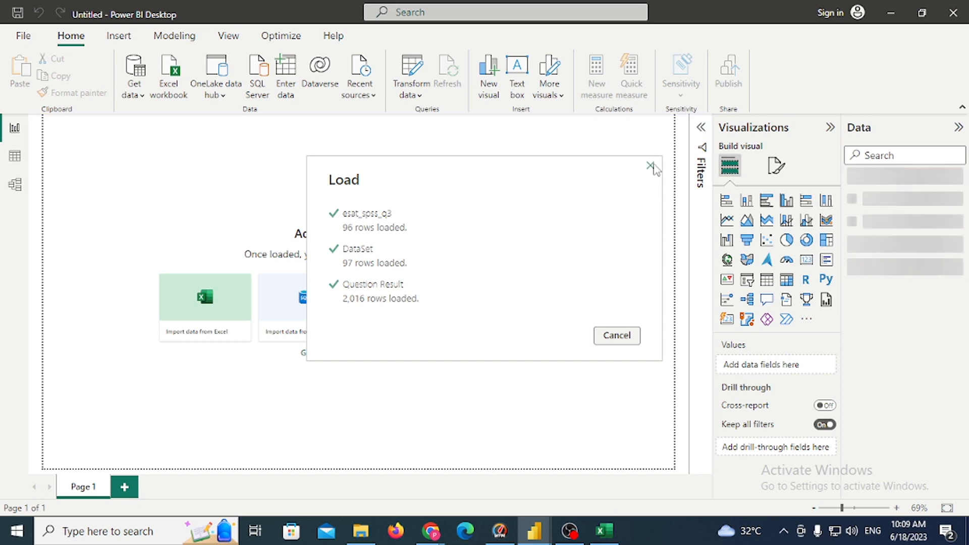
click(650, 166)
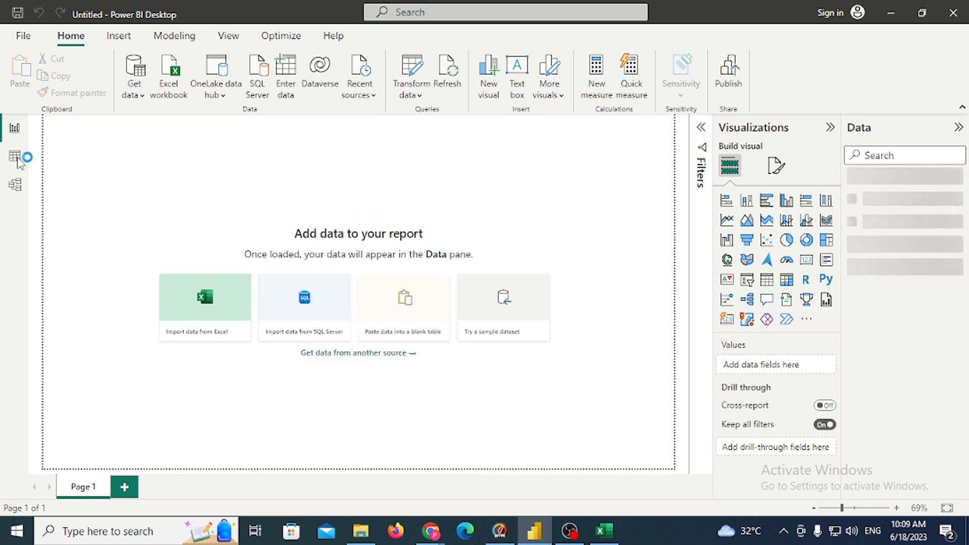
click(18, 160)
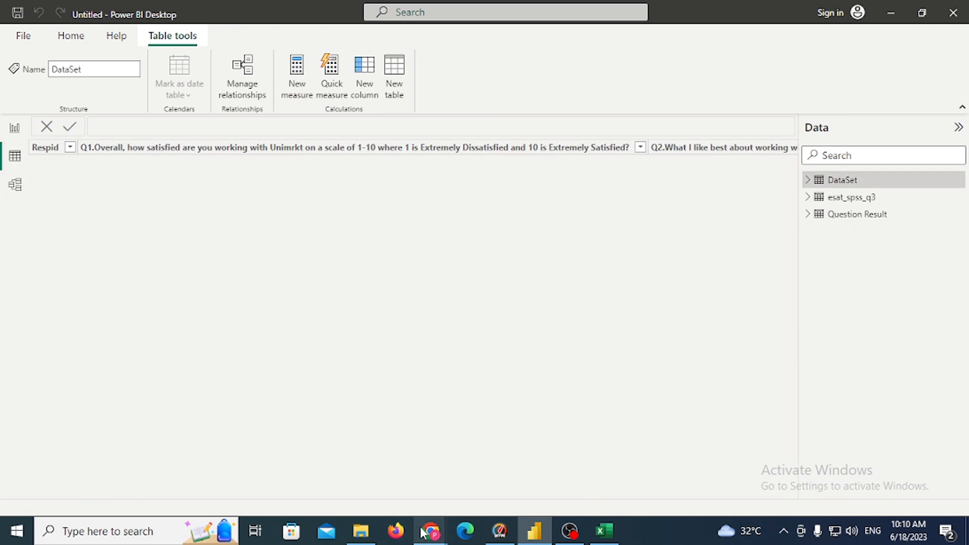
Switch to the Google Meet call in Chrome, admit the waiting participant and return to Power BI Desktop.
click(342, 452)
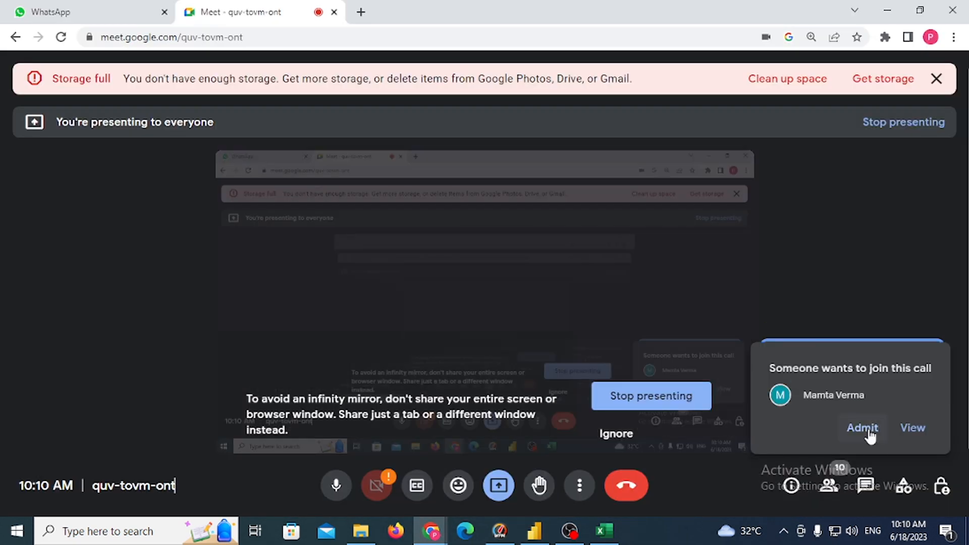
click(868, 429)
click(887, 10)
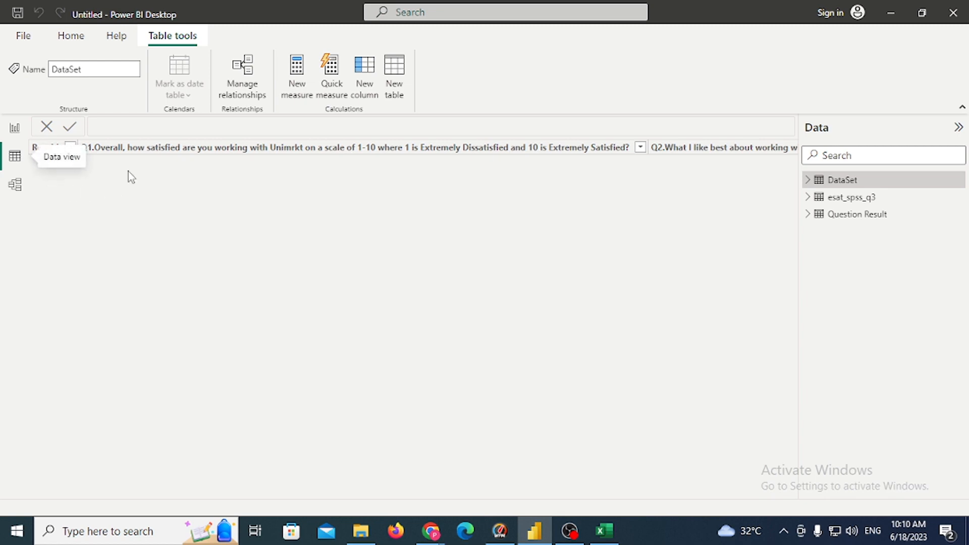
Examine the Respid, Attribute and Value columns of the loaded Question Result table.
double_click(860, 214)
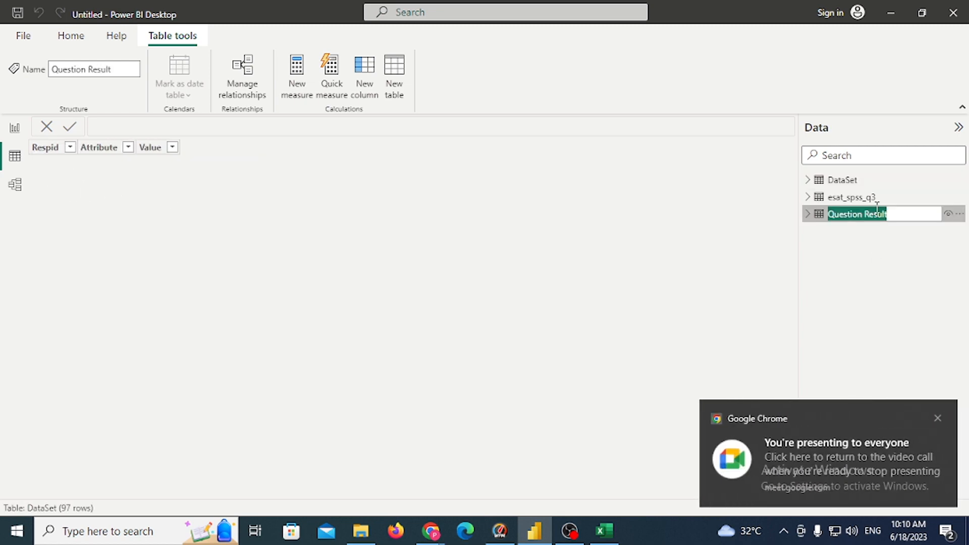
click(852, 247)
click(839, 217)
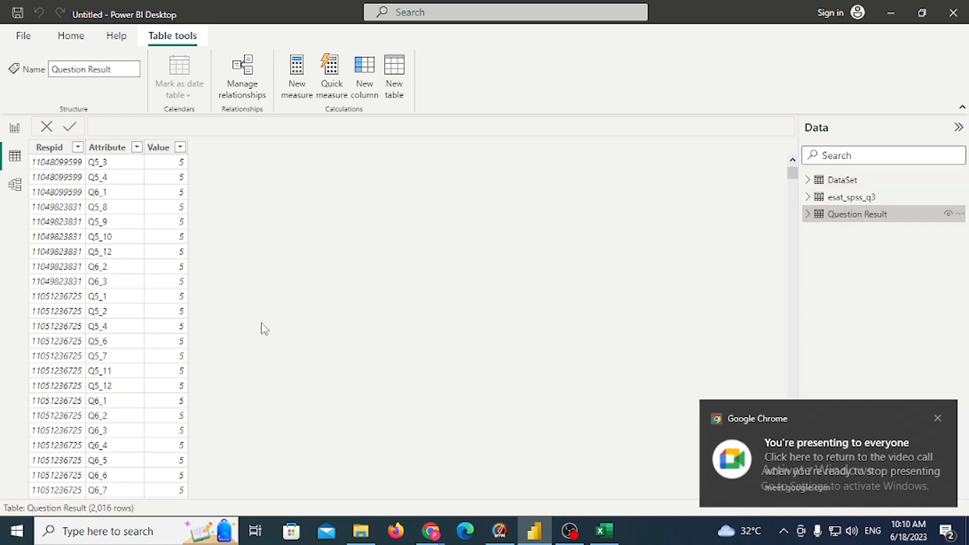
click(42, 148)
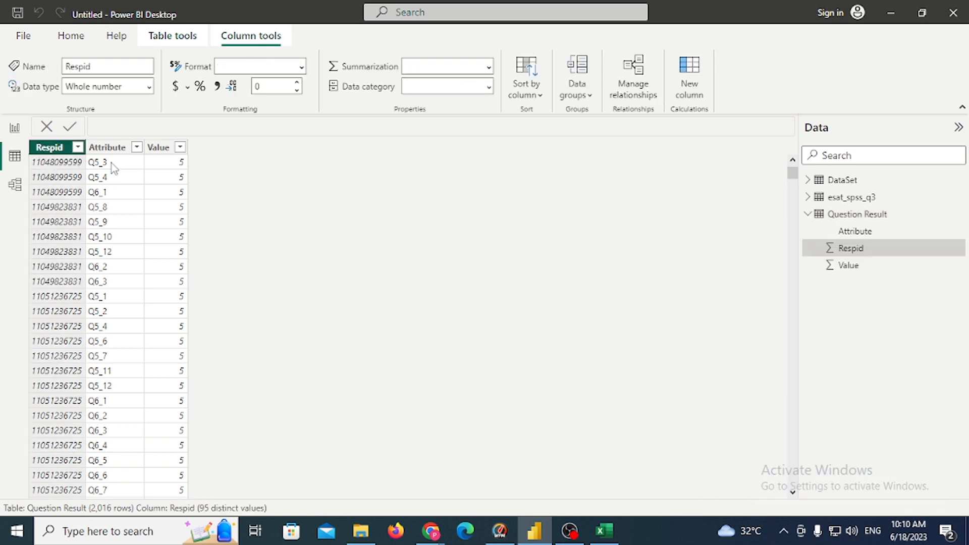
key(Right)
key(Right)
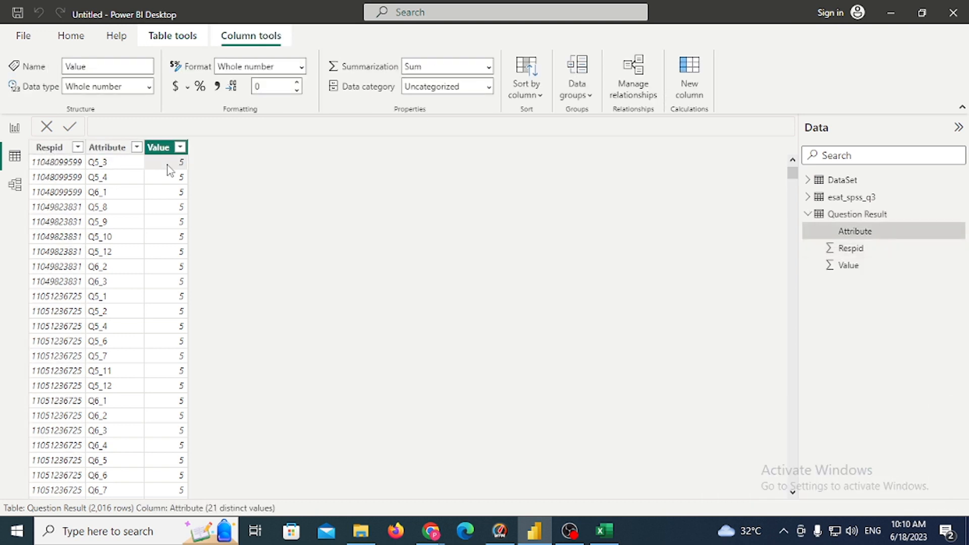
key(Left)
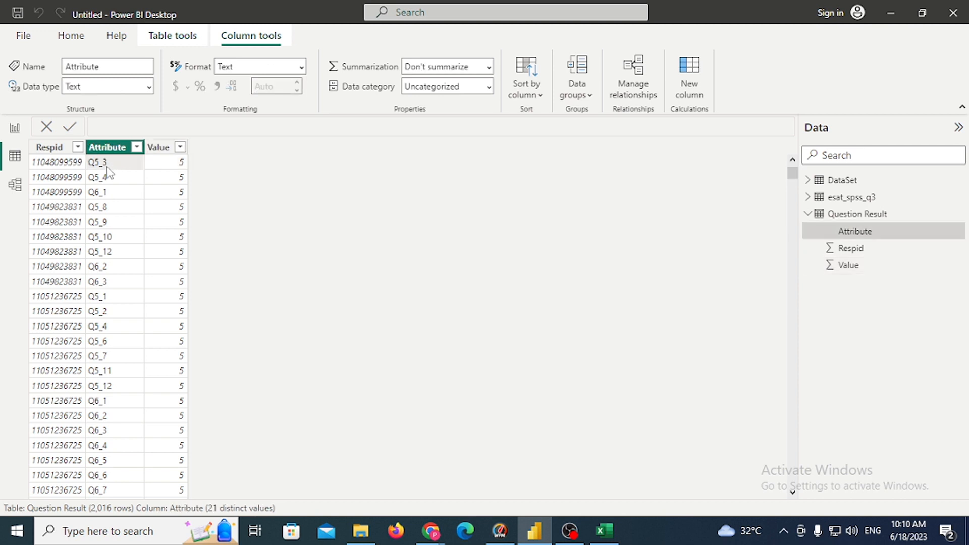
click(14, 129)
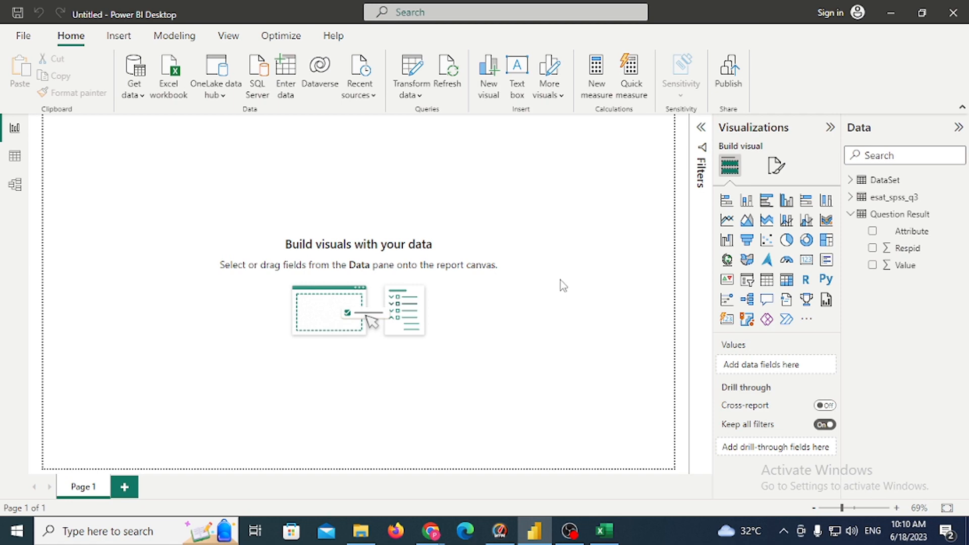
click(15, 156)
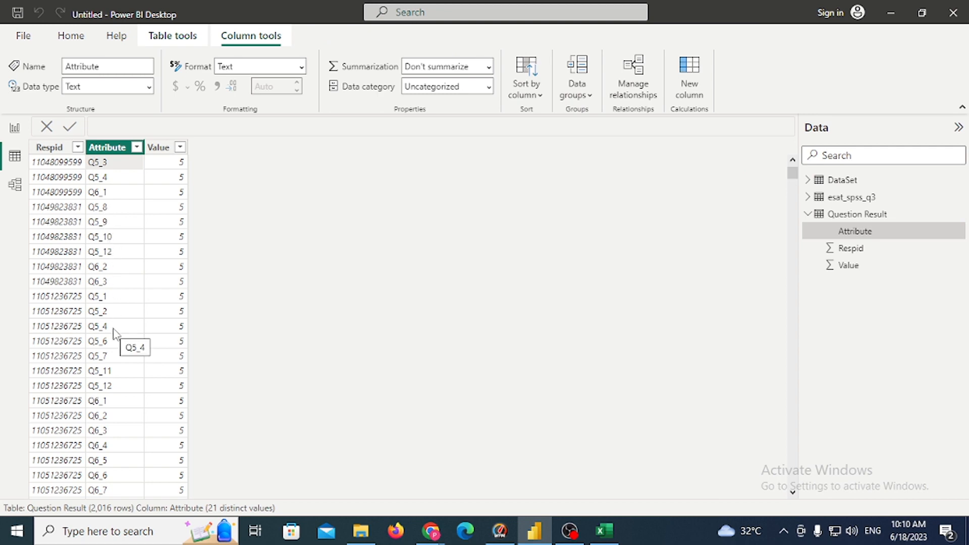
Add a table visual to report Page 1 and fill it with the Attribute field of Question Result.
click(14, 128)
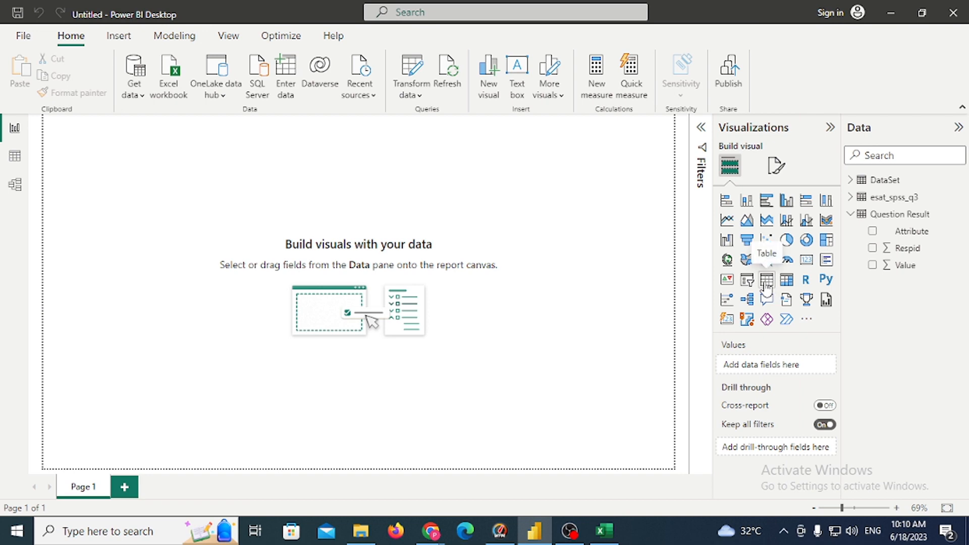
drag(185, 247, 305, 263)
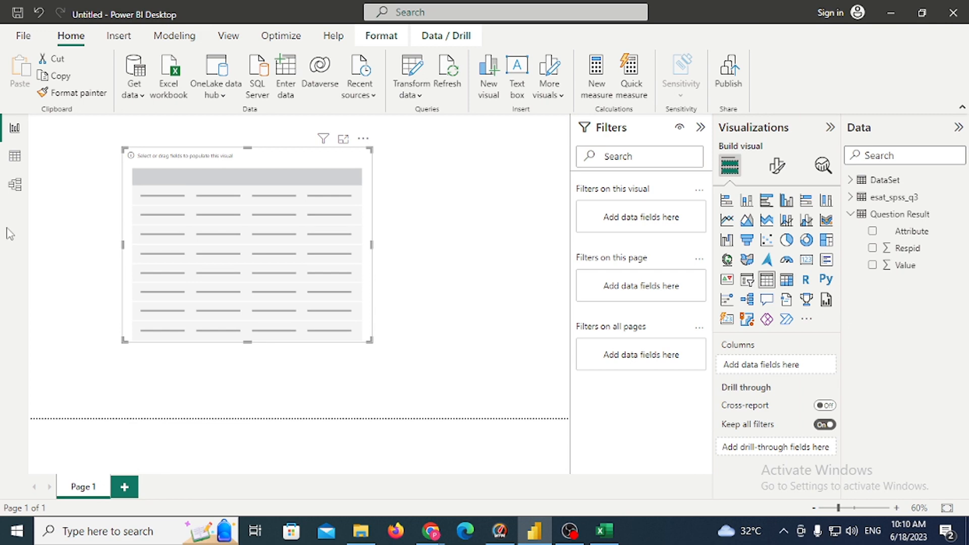
click(16, 158)
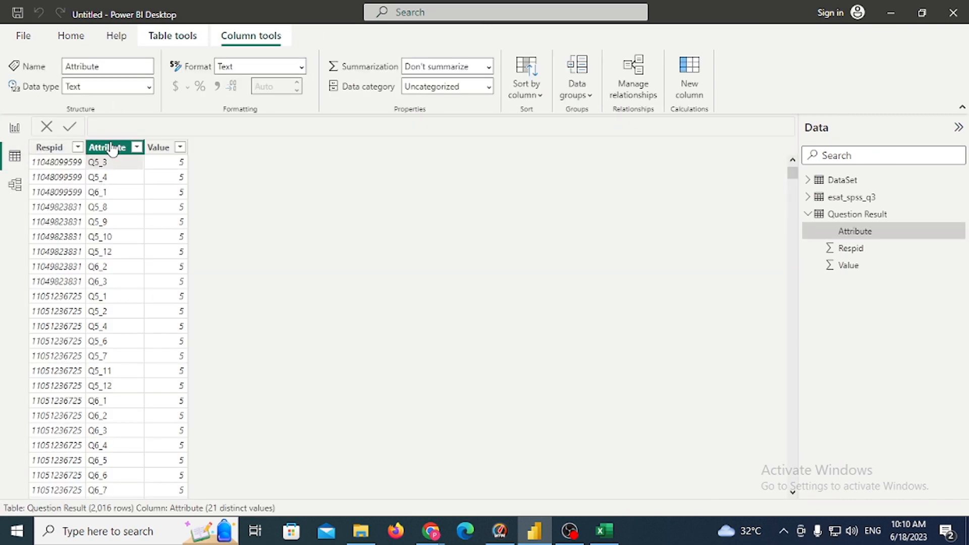
click(15, 127)
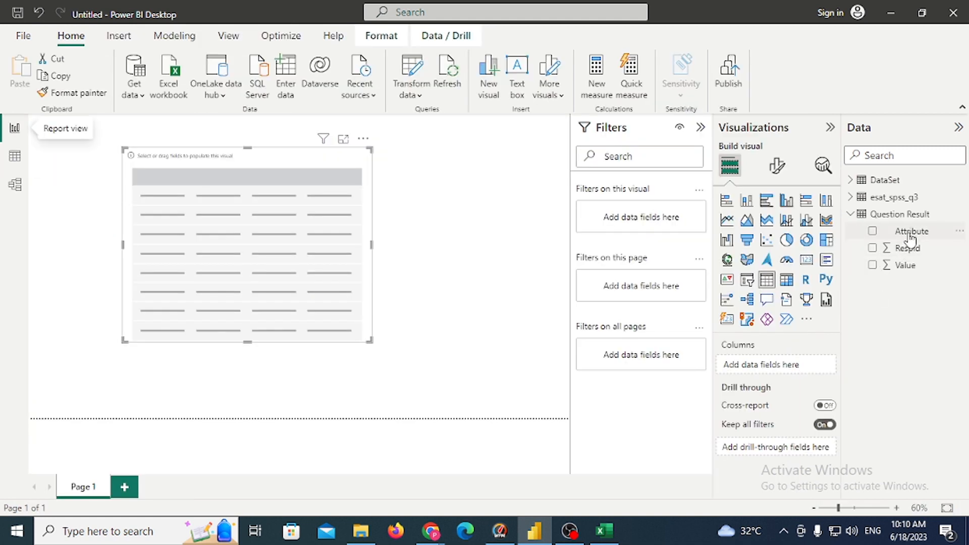
drag(908, 232, 222, 272)
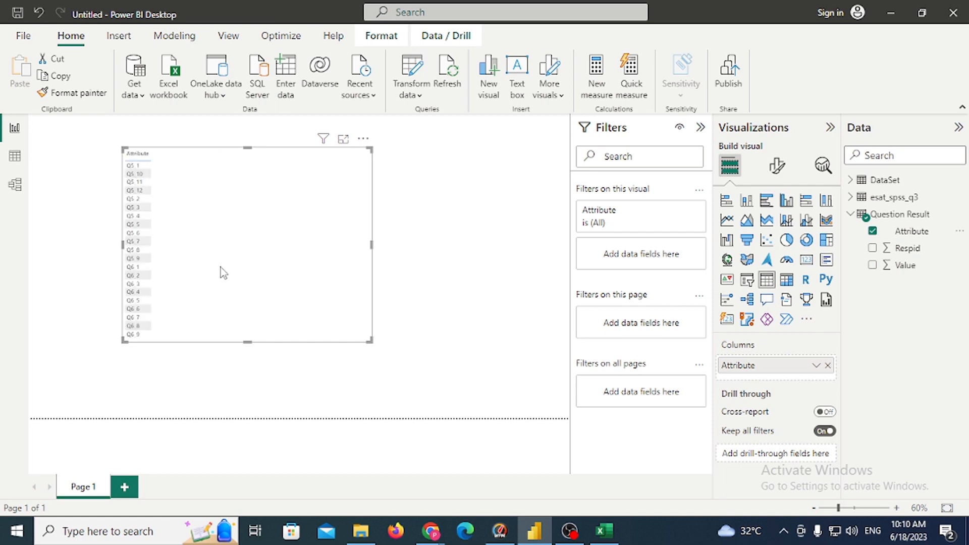
Set the table visual's global font size to 15 and reposition the visual near the centre of the report page.
drag(233, 230, 280, 295)
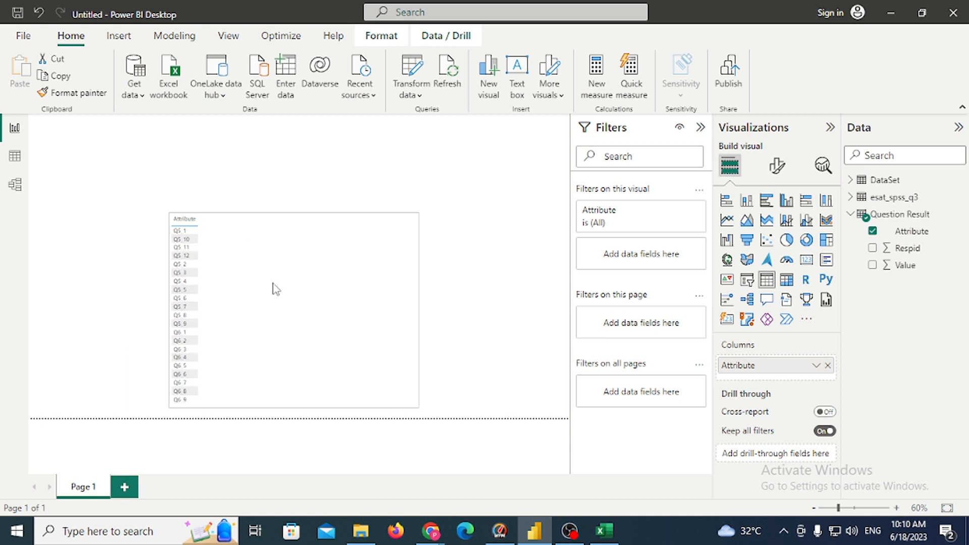
click(775, 172)
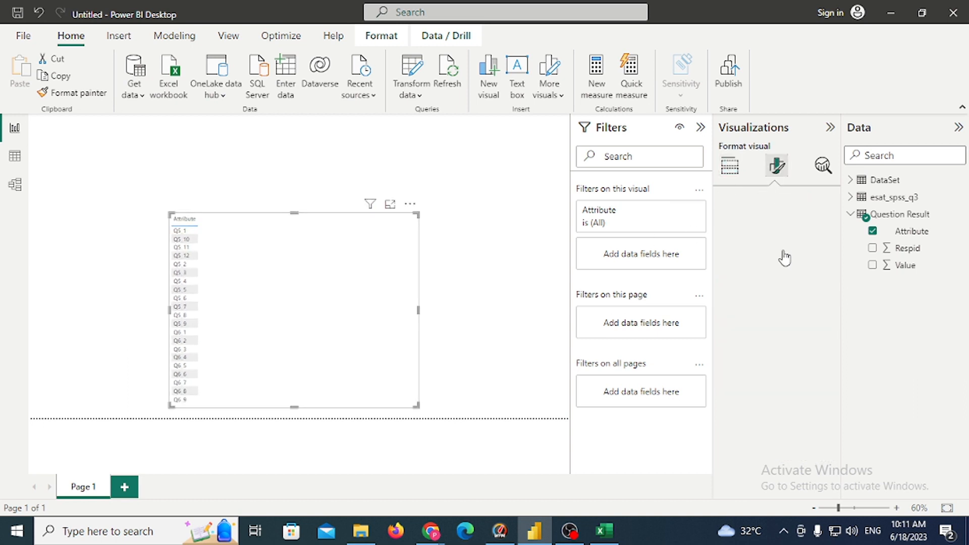
click(767, 204)
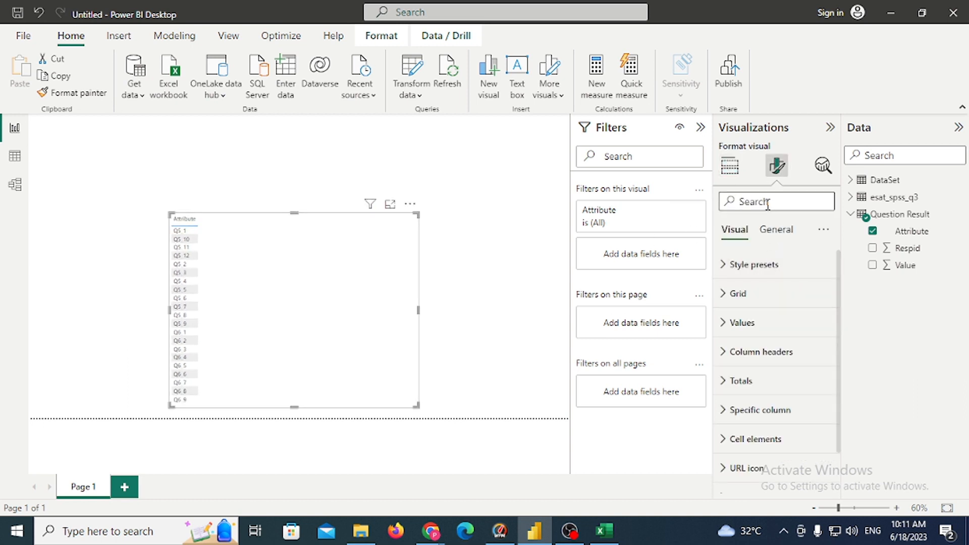
text(fo)
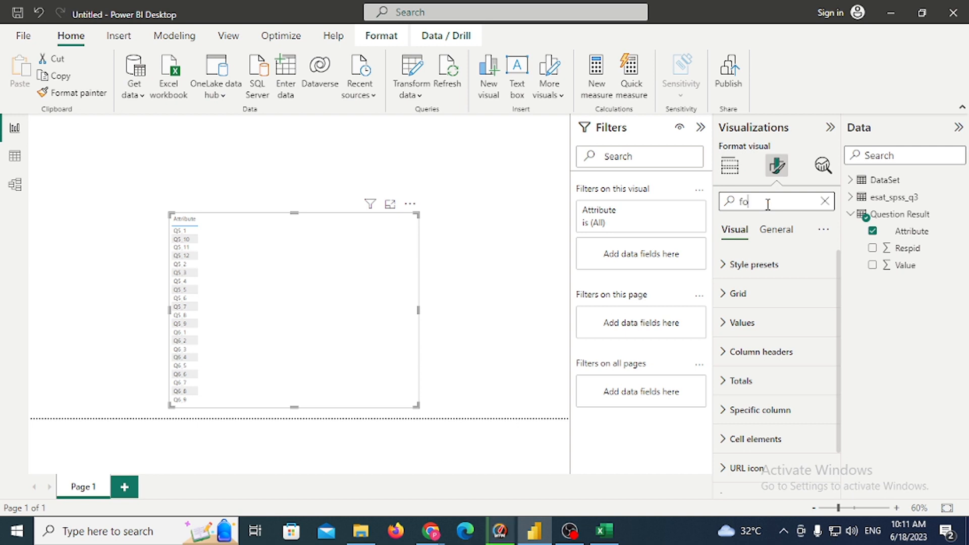
text(nt)
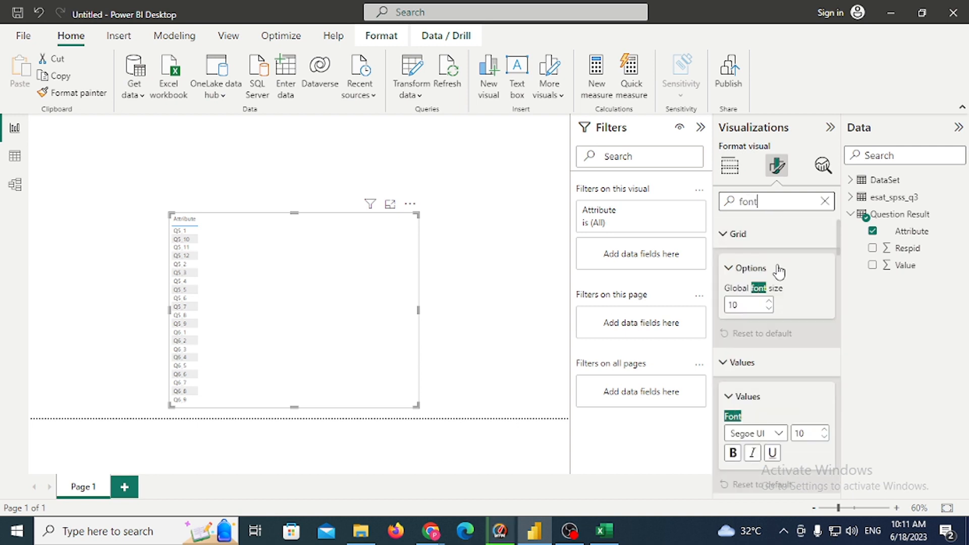
click(769, 301)
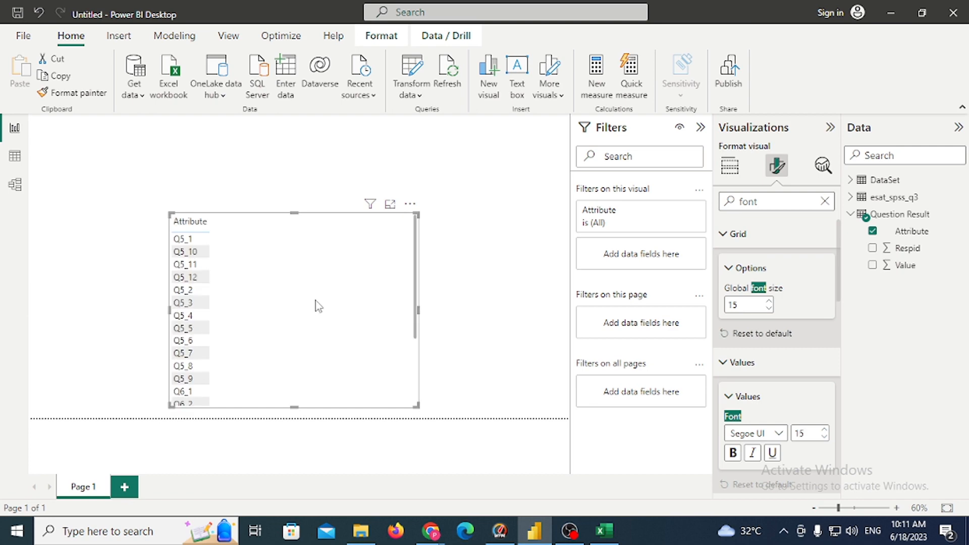
drag(316, 305, 311, 253)
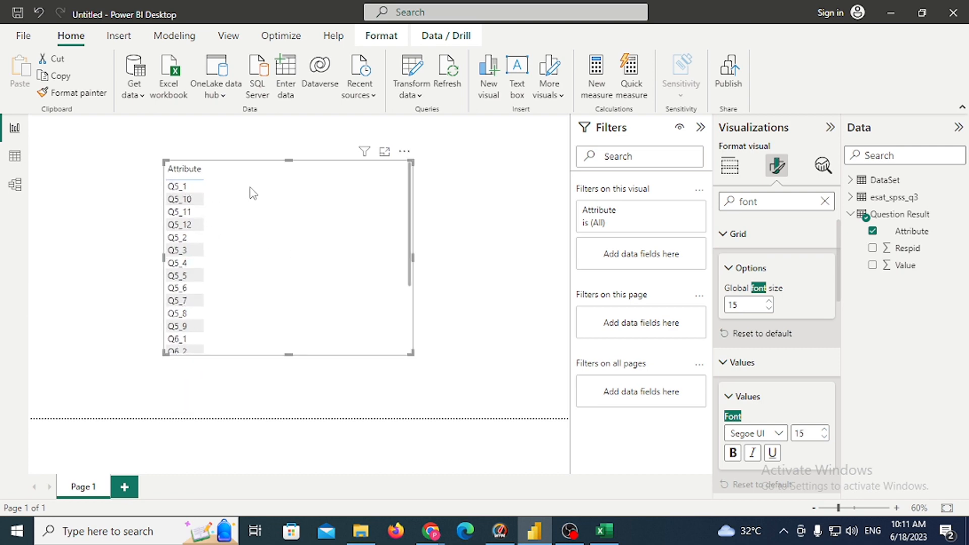
Compare the Question Result table's Attribute codes with the full Q5_1 question text in the Excel workbook, returning to Power BI Desktop.
click(15, 156)
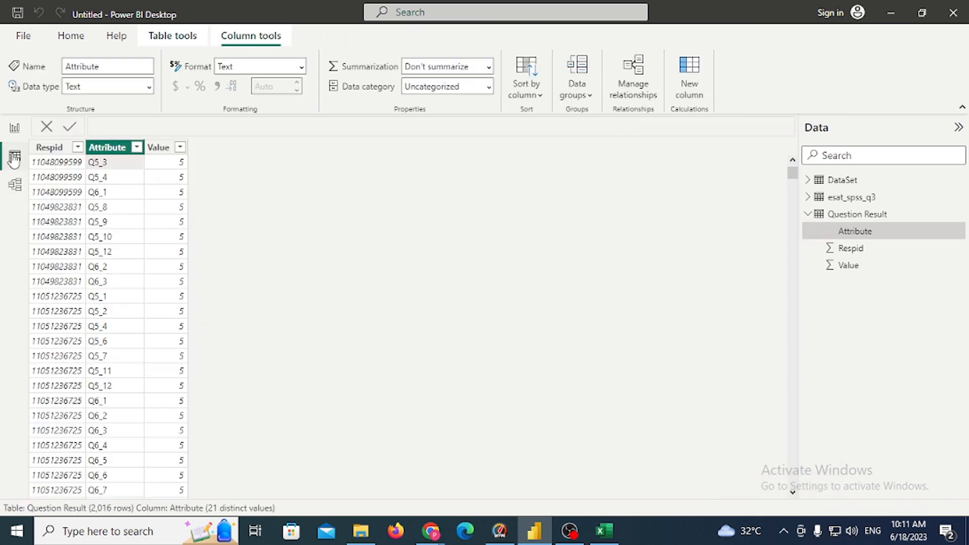
click(856, 216)
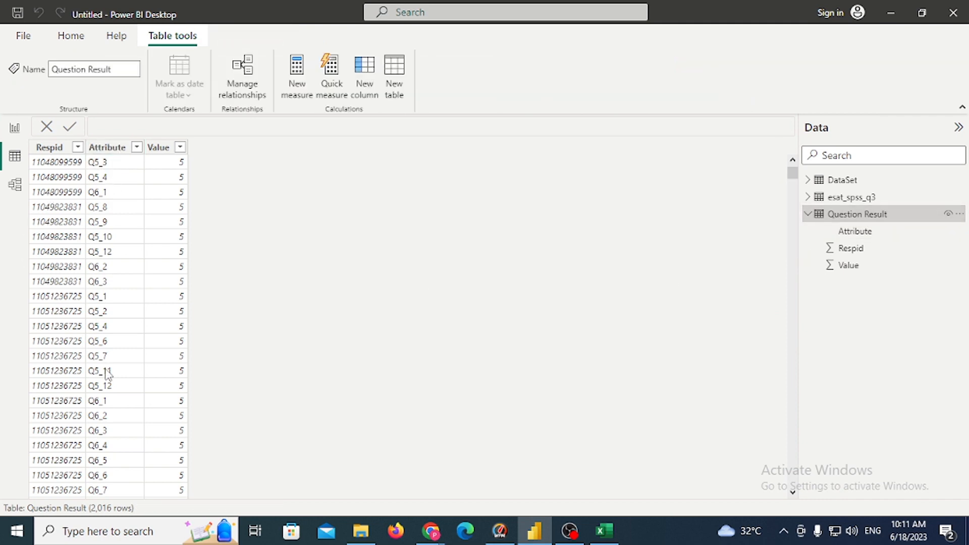
click(604, 529)
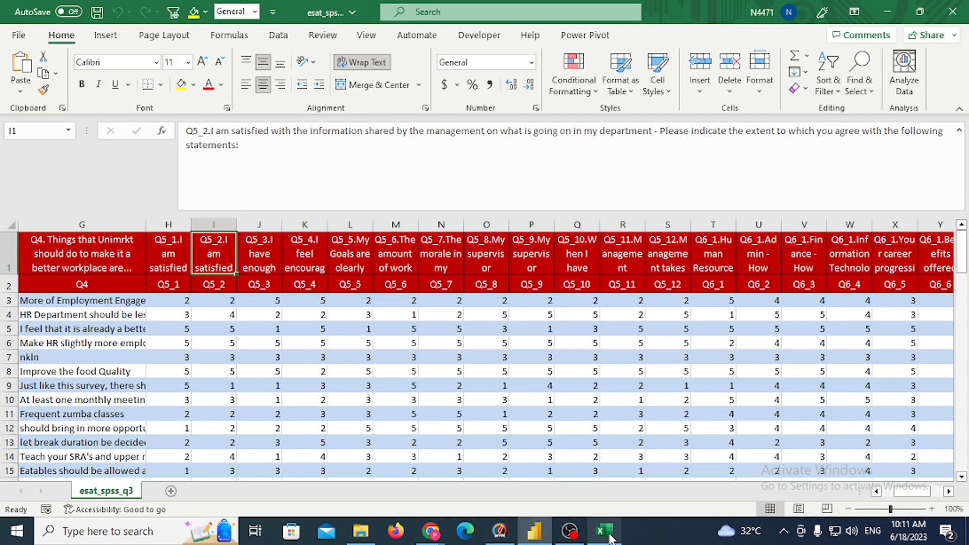
click(155, 253)
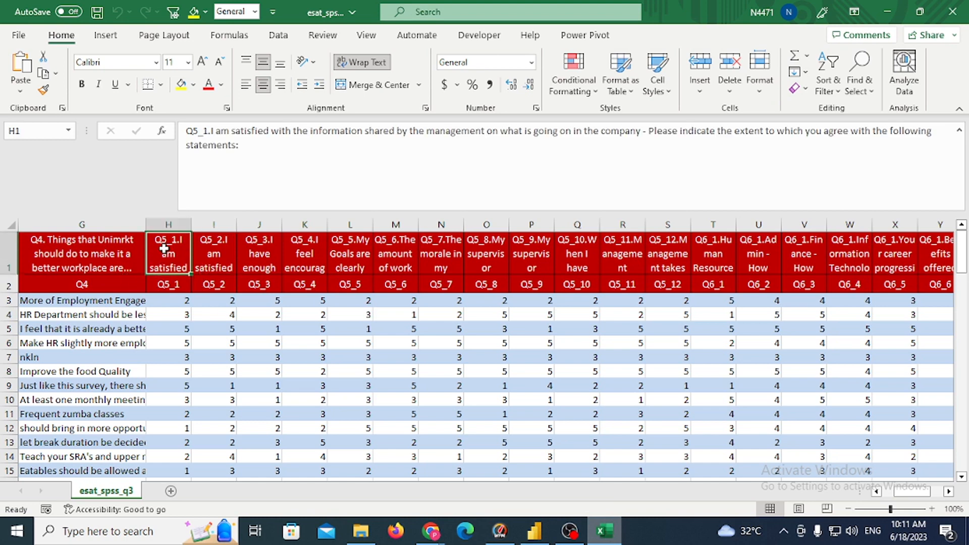
key(alt+Tab)
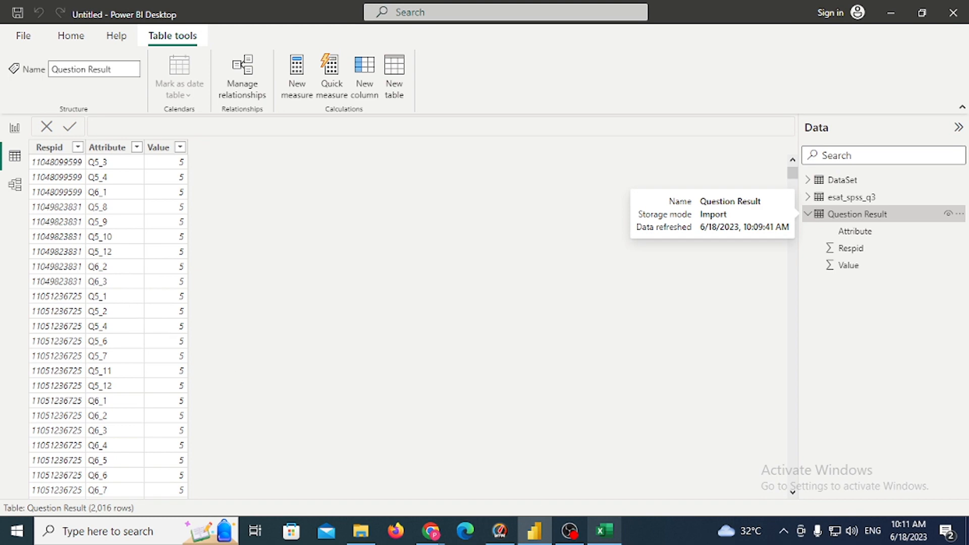
key(alt+Tab)
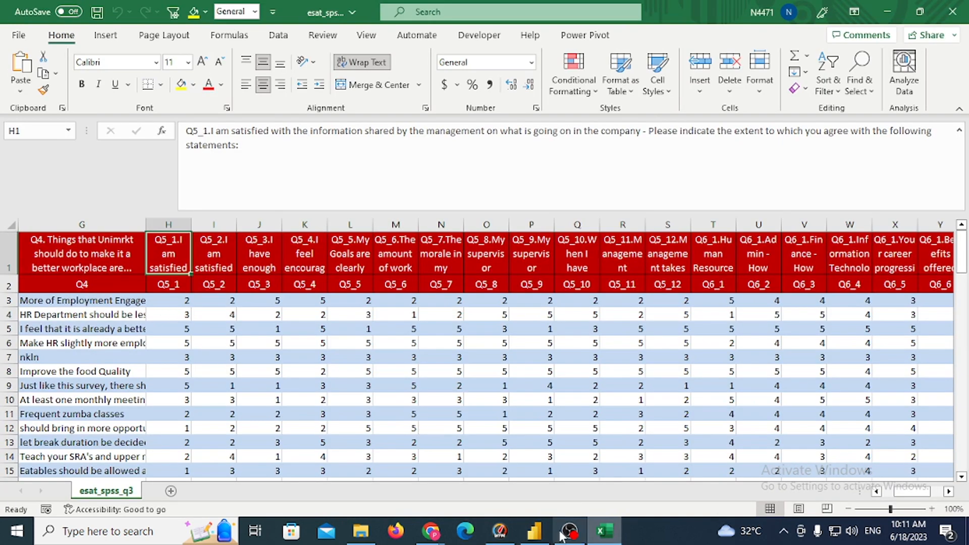
click(531, 532)
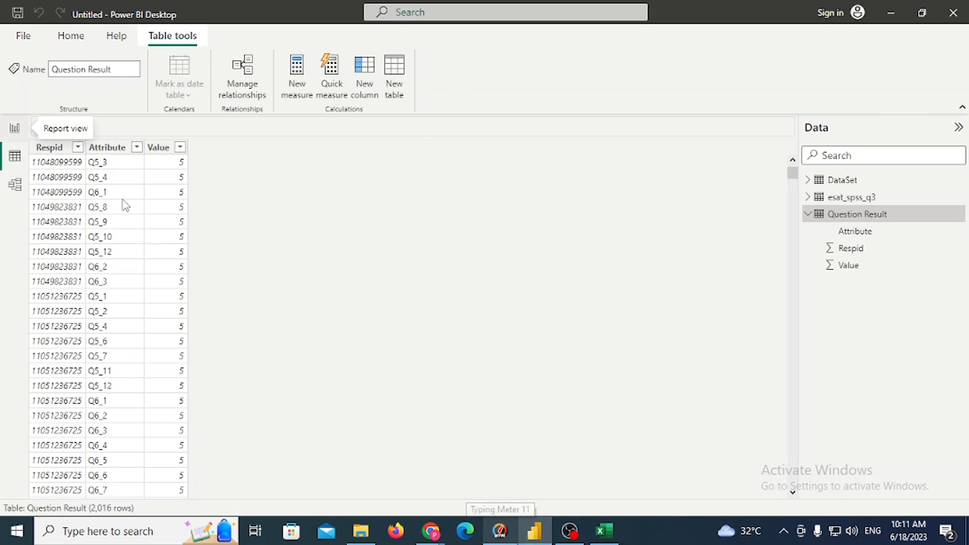
Examine the esat_spss_q3 and DataSet tables in Data view to compare their column headers.
click(15, 130)
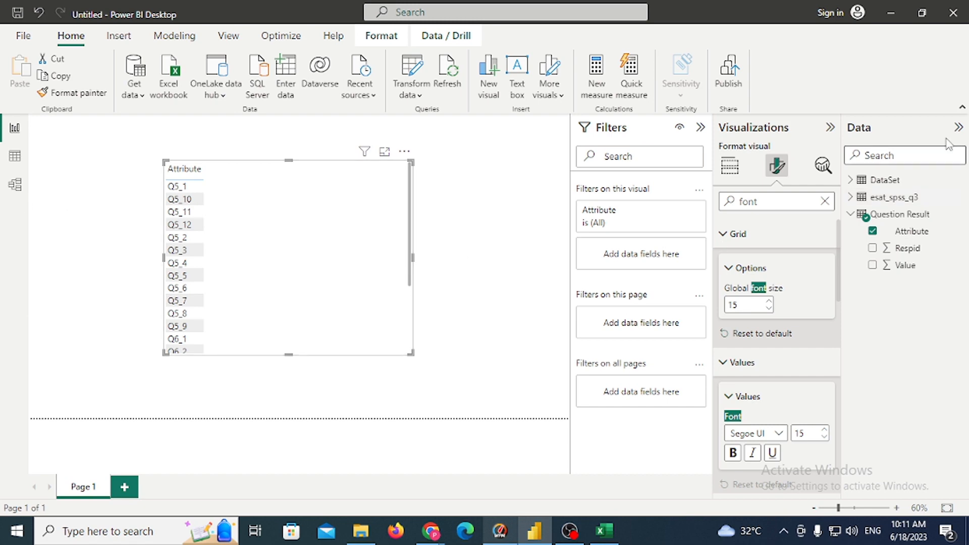
click(897, 202)
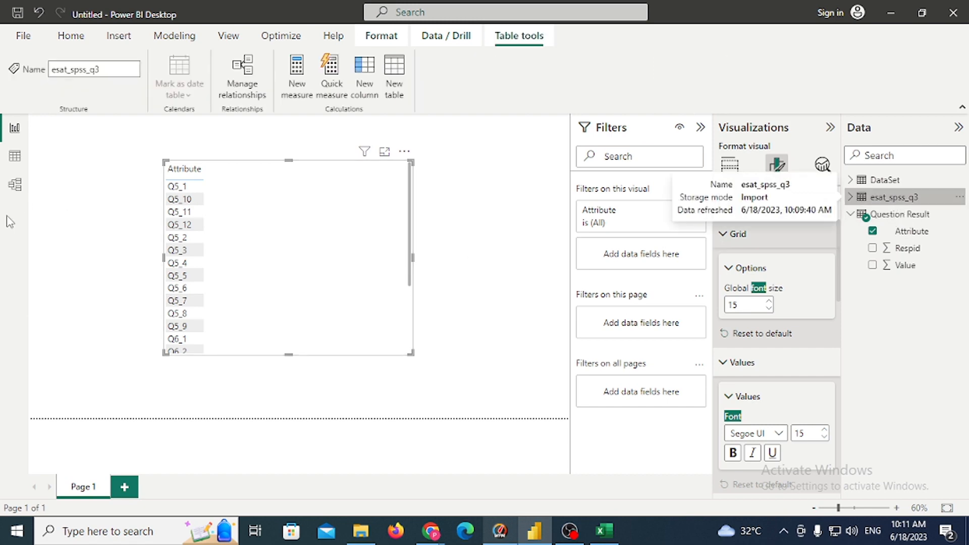
click(14, 156)
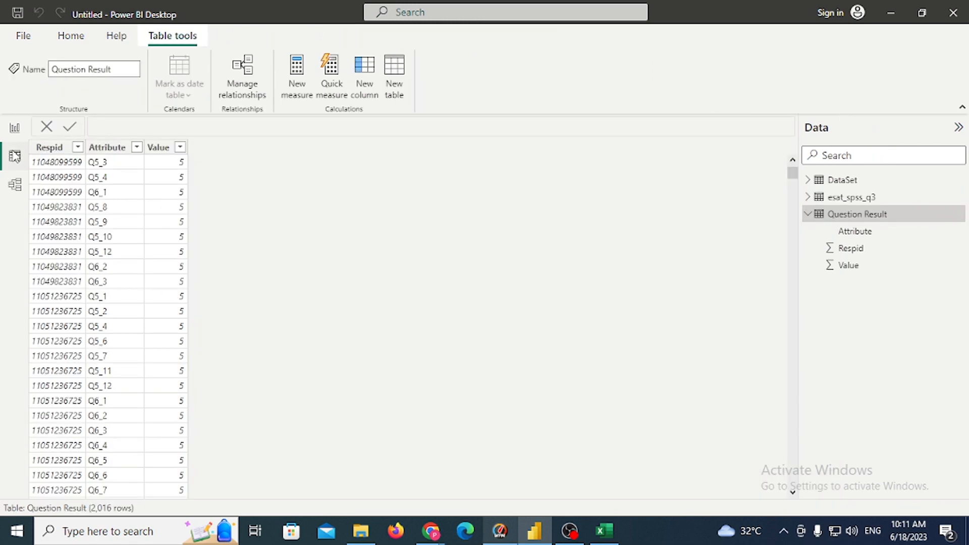
click(857, 201)
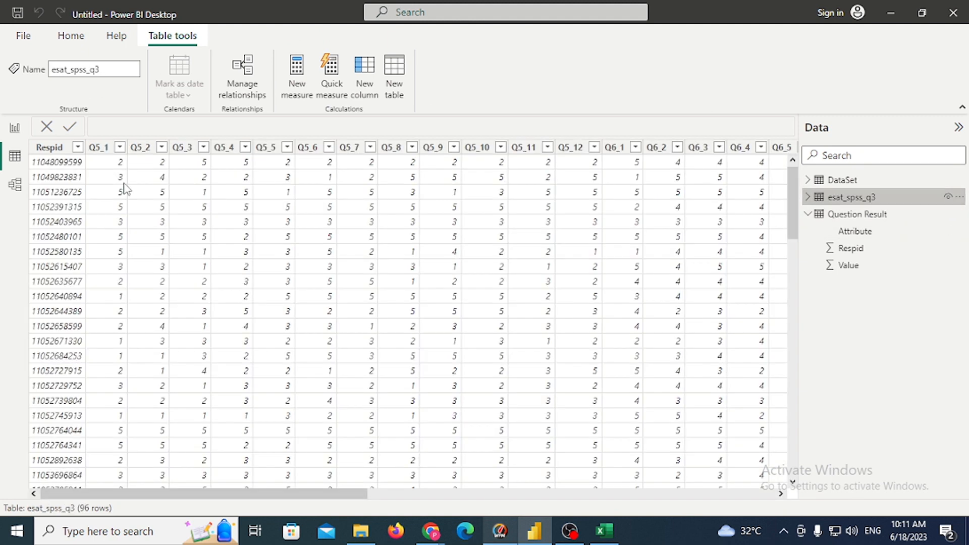
click(840, 181)
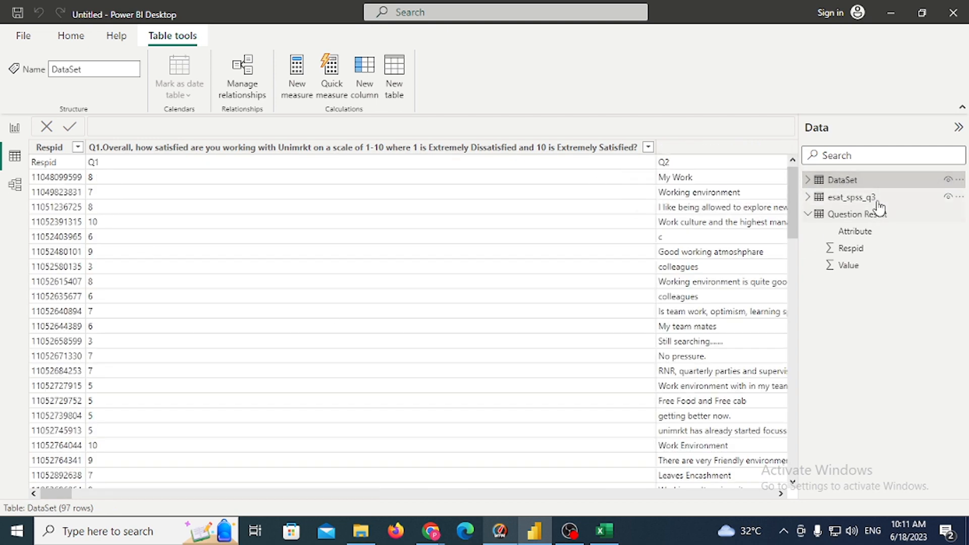
Return to the report, open the Power Query Editor and duplicate the DataSet query.
click(15, 130)
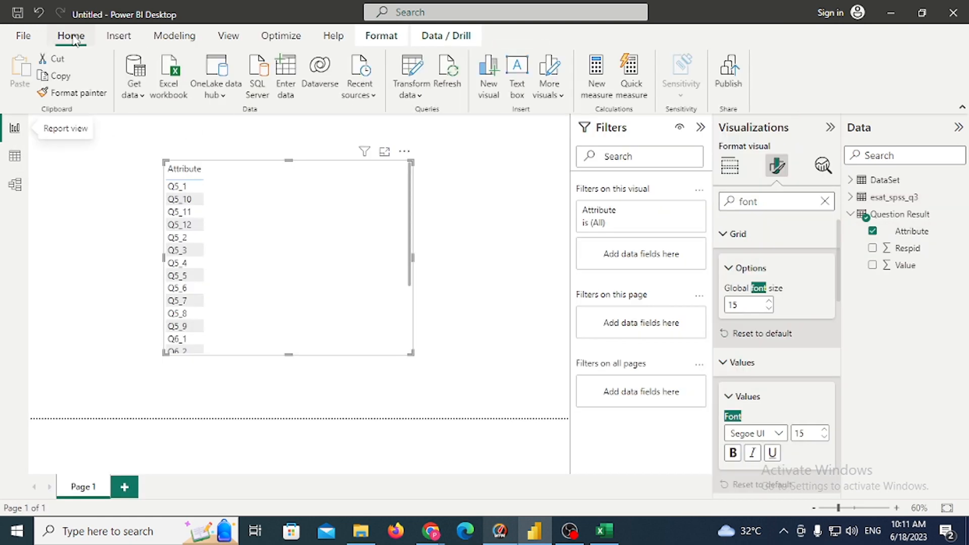
click(422, 91)
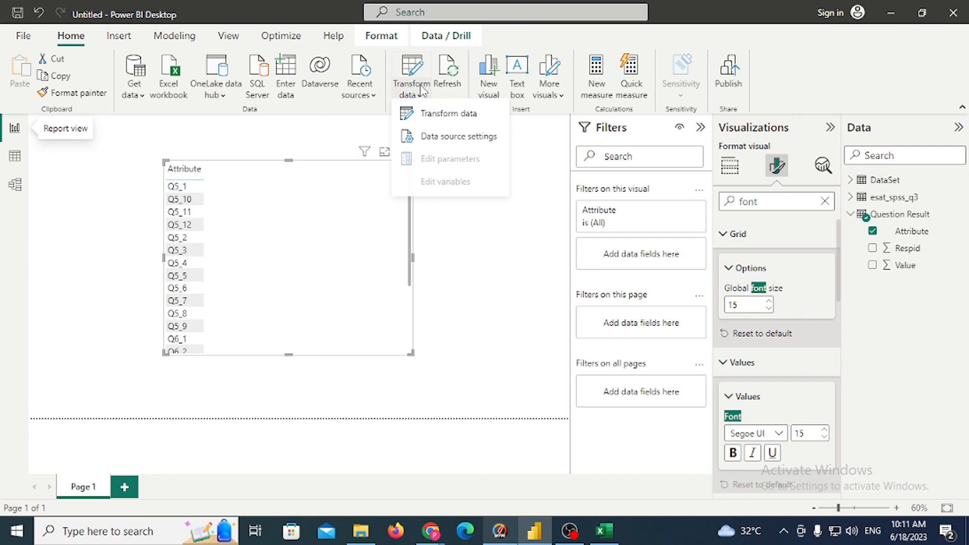
click(423, 115)
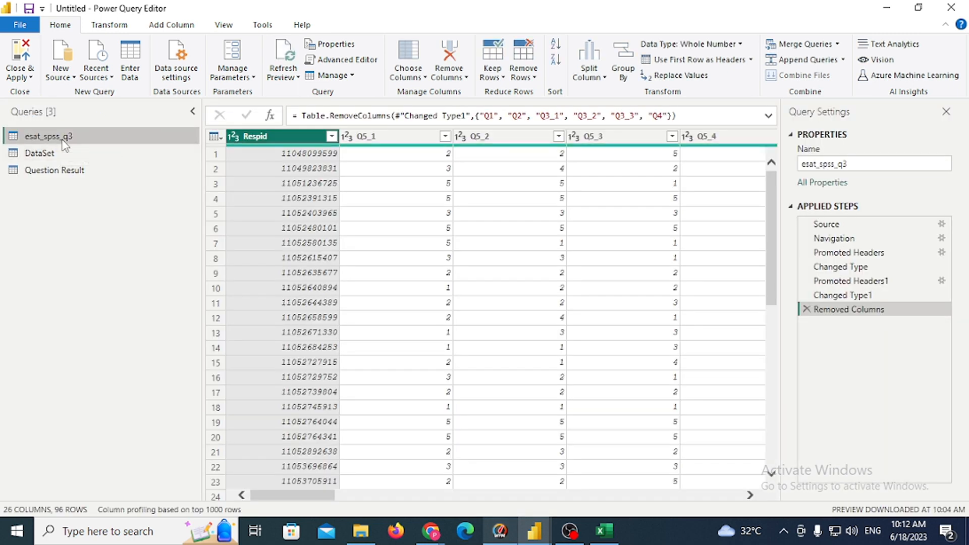
click(59, 156)
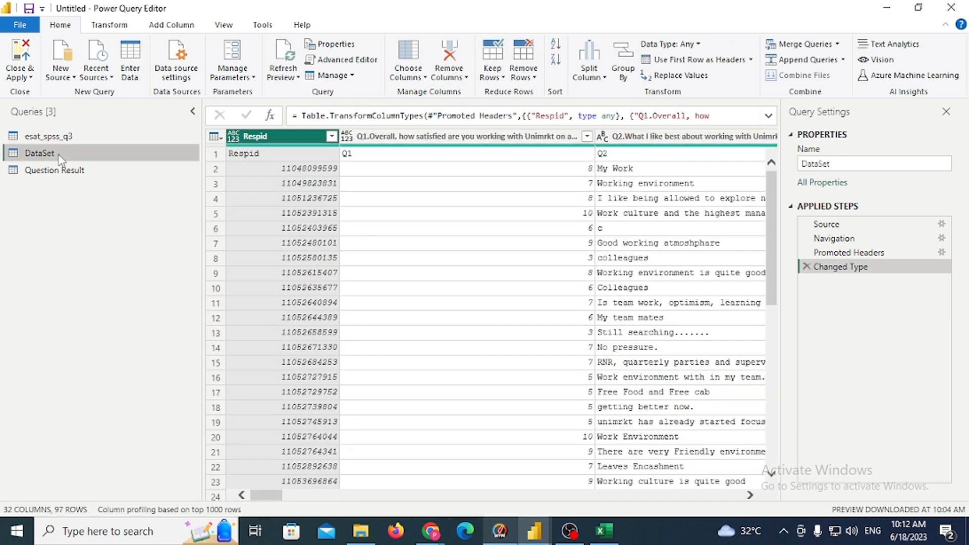
right_click(60, 158)
click(112, 274)
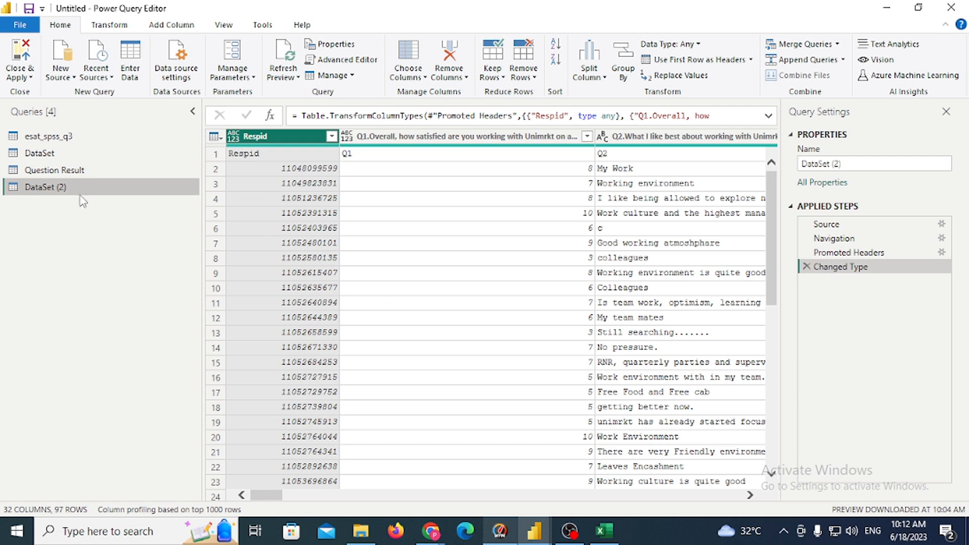
Rename the duplicated DataSet query as QuestionList.
double_click(79, 189)
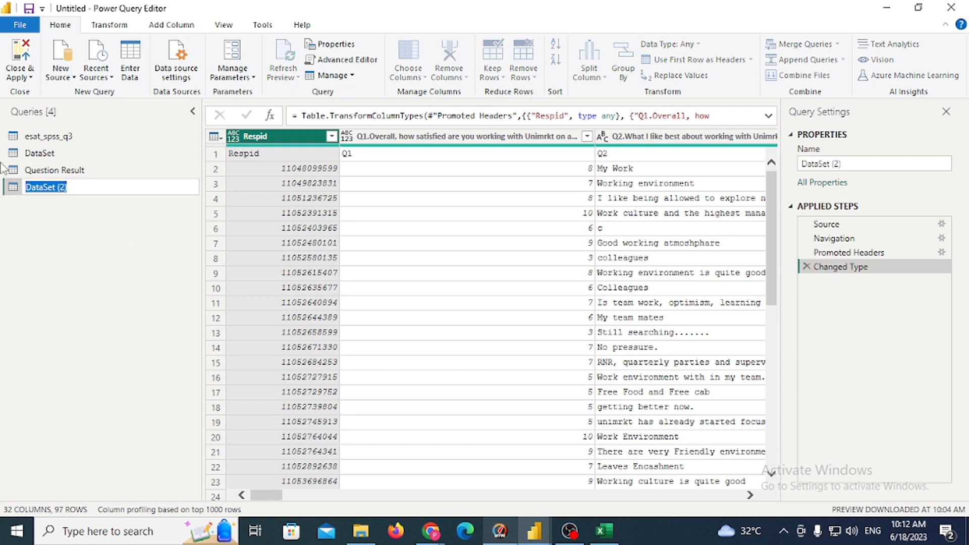
text(Question)
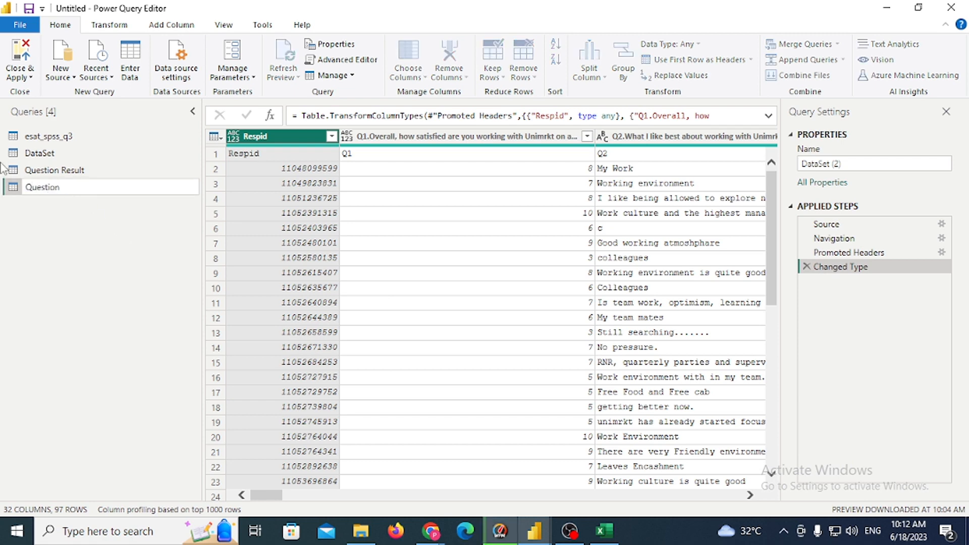
text(List)
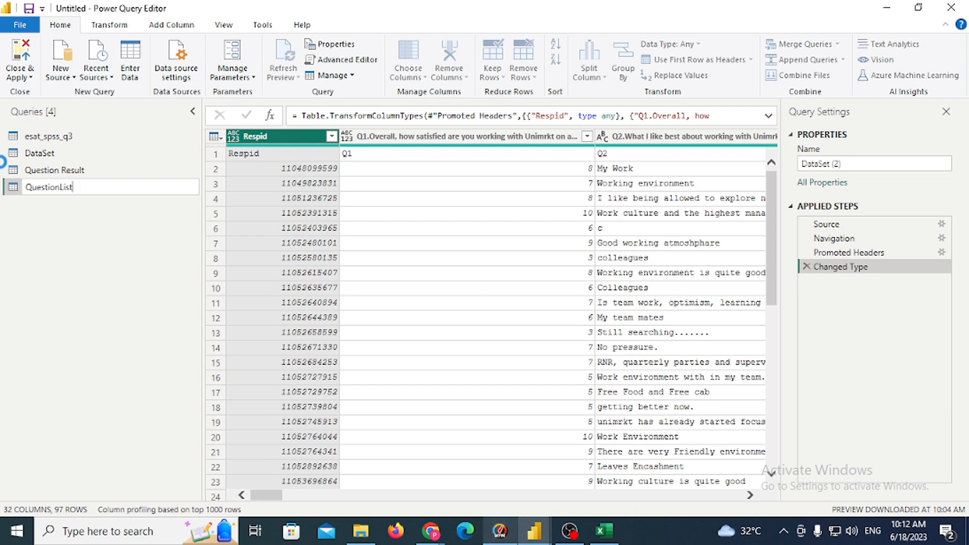
key(Return)
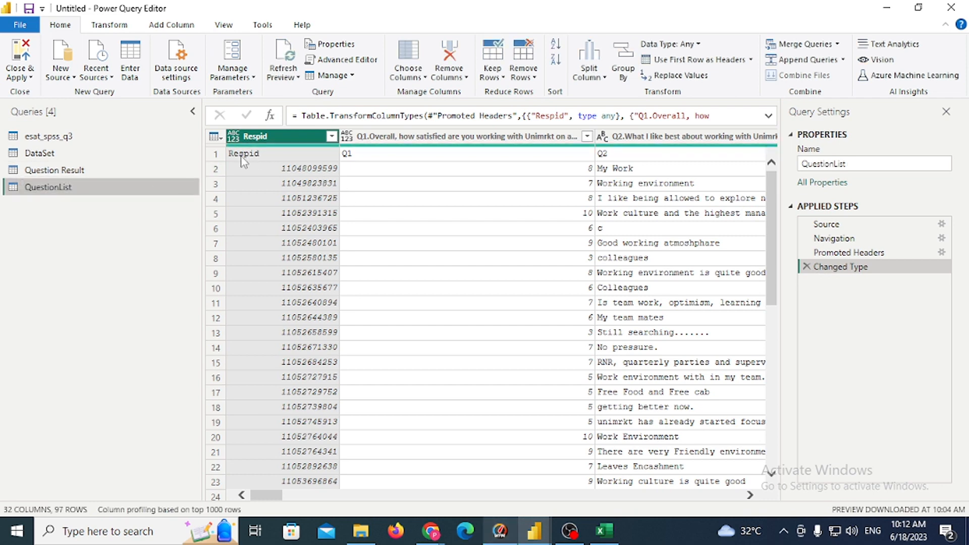
Try keeping only the top 1 row of the QuestionList query and remove that applied step.
click(255, 153)
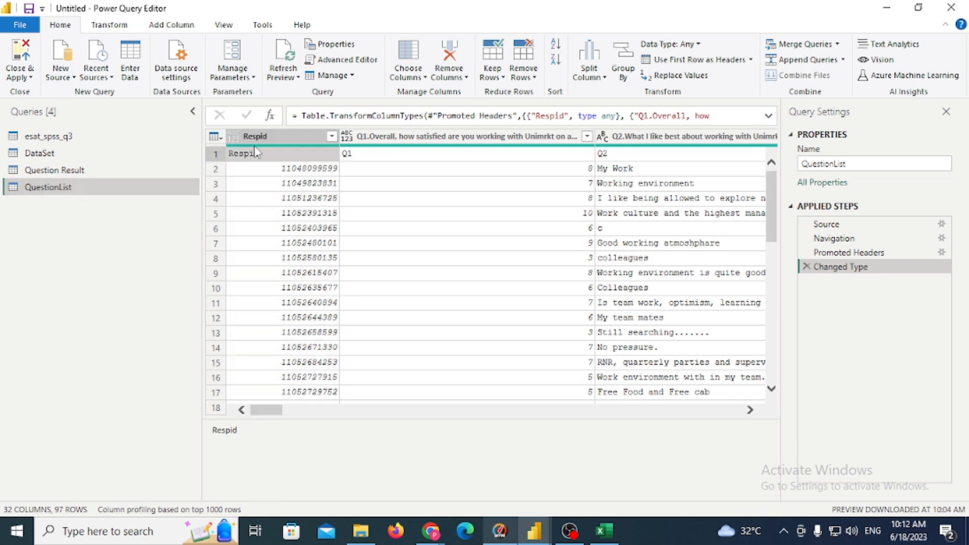
click(255, 139)
click(261, 154)
click(270, 137)
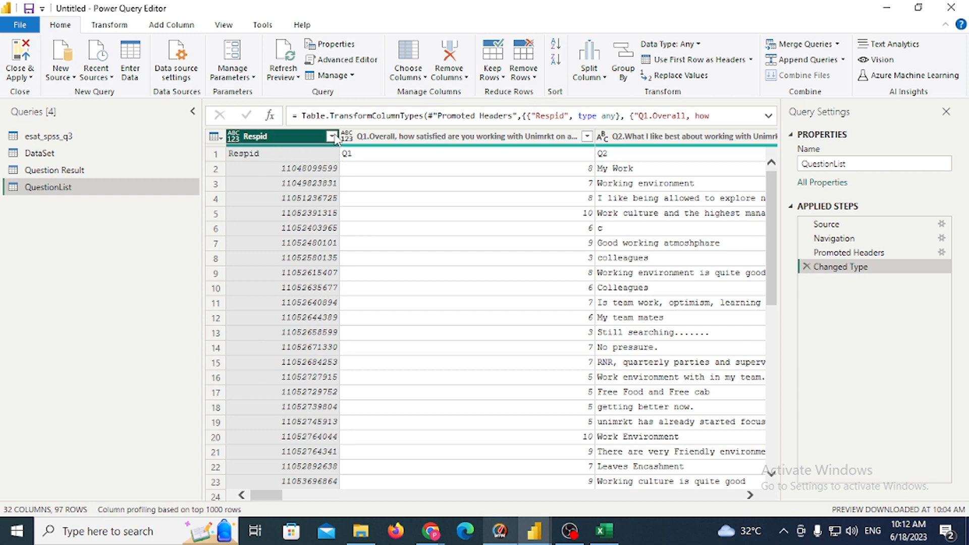
click(526, 78)
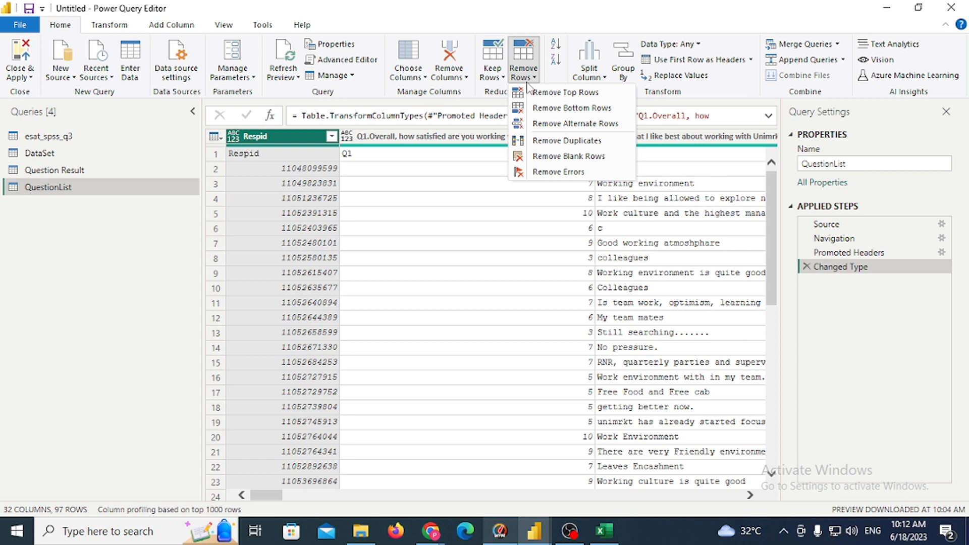
click(495, 81)
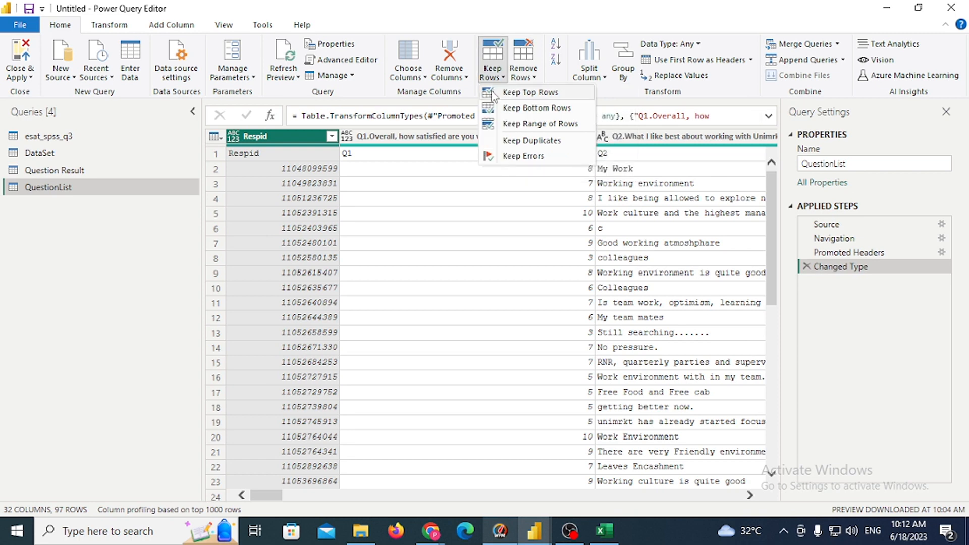
click(530, 92)
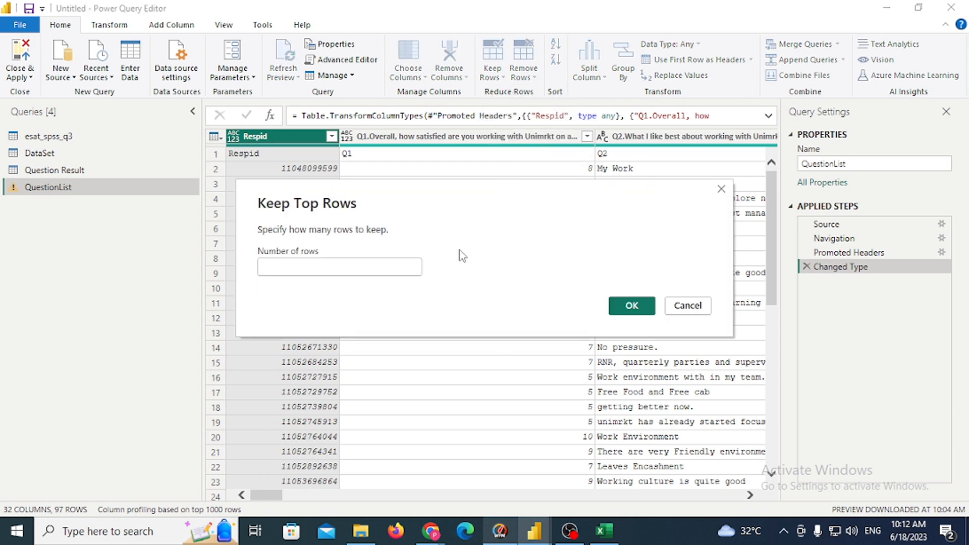
text(1)
click(631, 305)
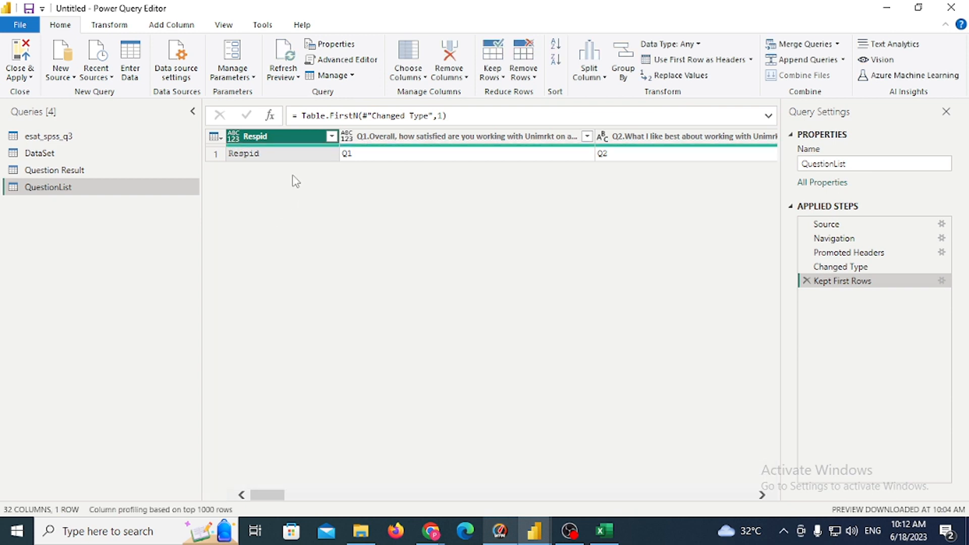
click(805, 281)
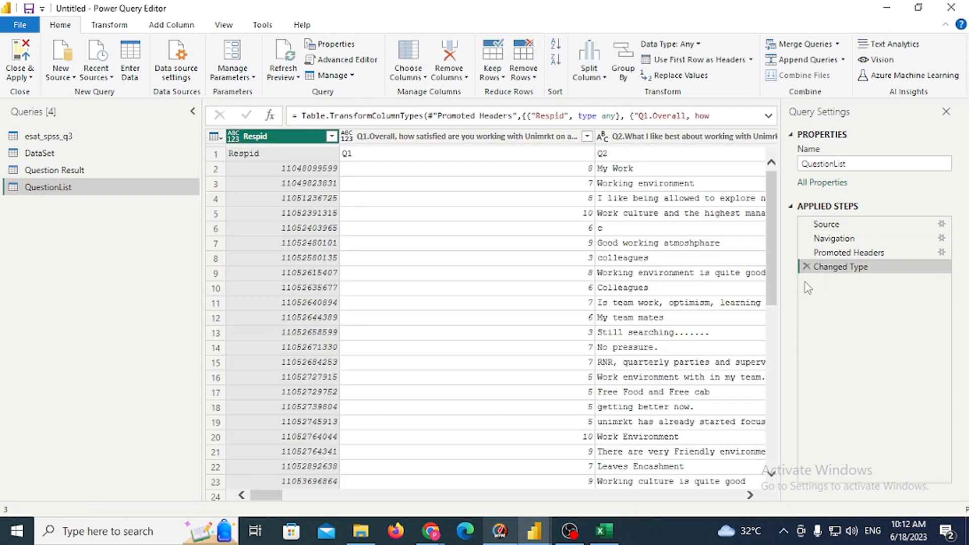
Filter the Respid column of QuestionList to keep only the row with the value Respid.
click(331, 137)
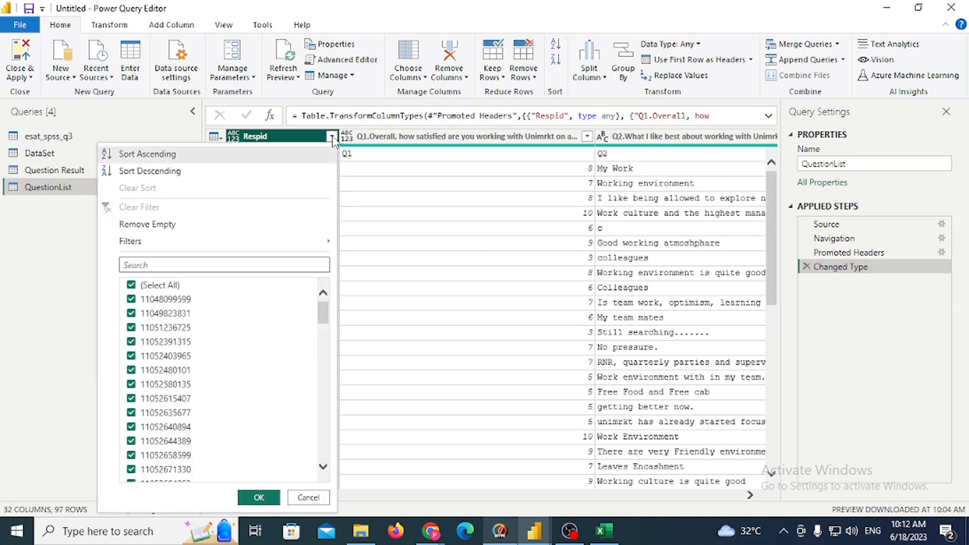
click(166, 285)
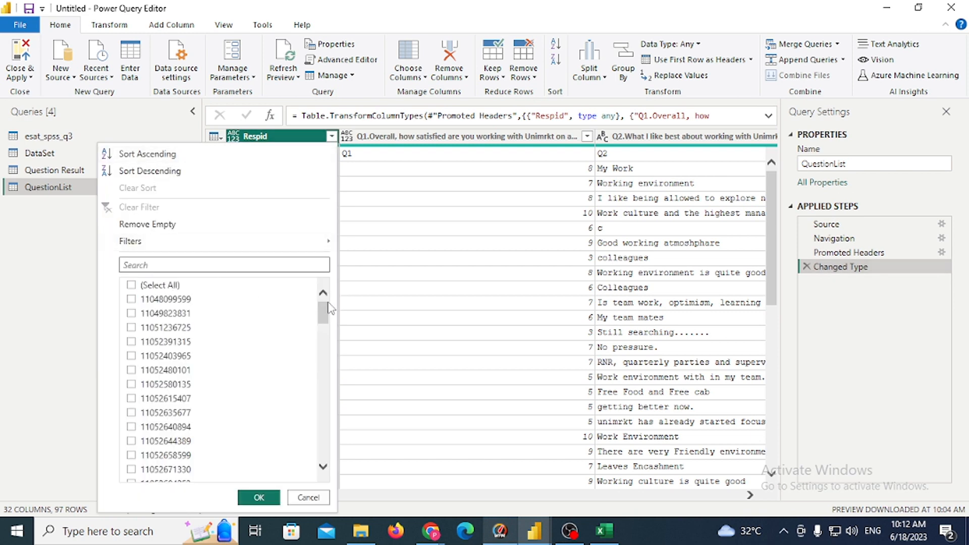
drag(328, 308, 310, 495)
click(151, 475)
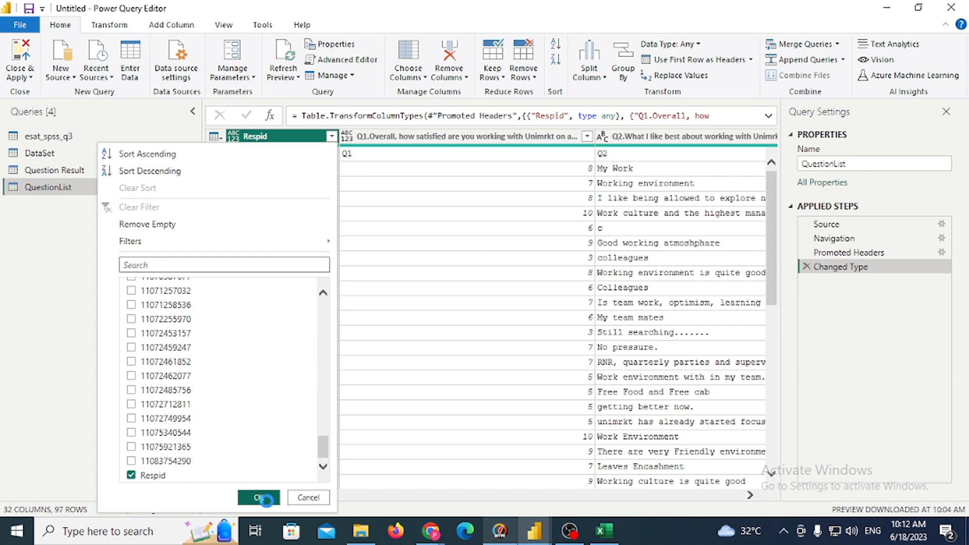
click(258, 497)
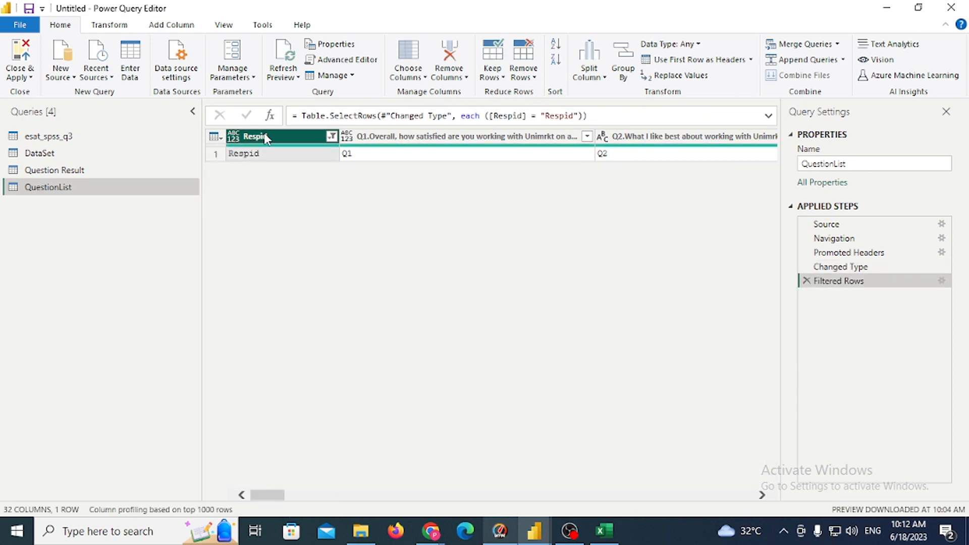
Unpivot all QuestionList columns other than Respid into attribute and value pairs.
click(123, 25)
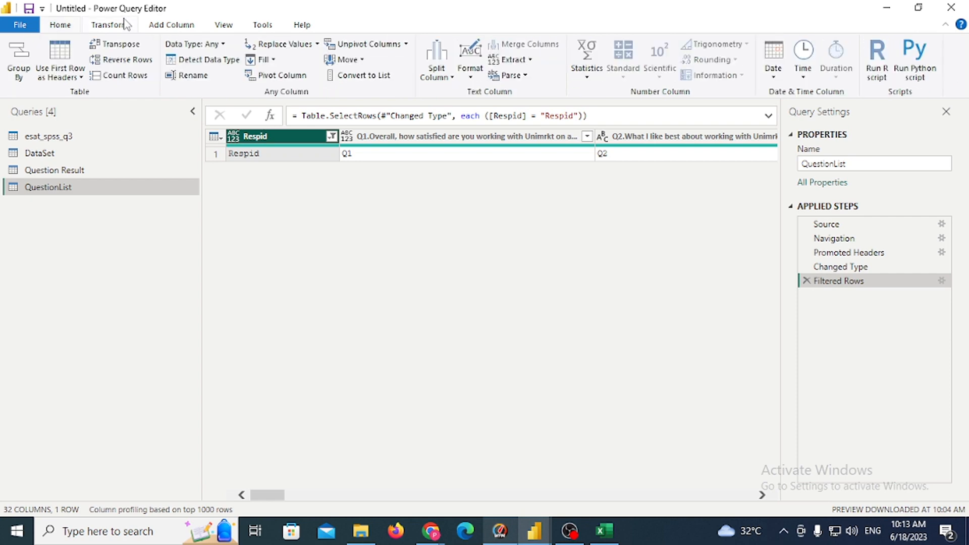
click(406, 44)
click(411, 77)
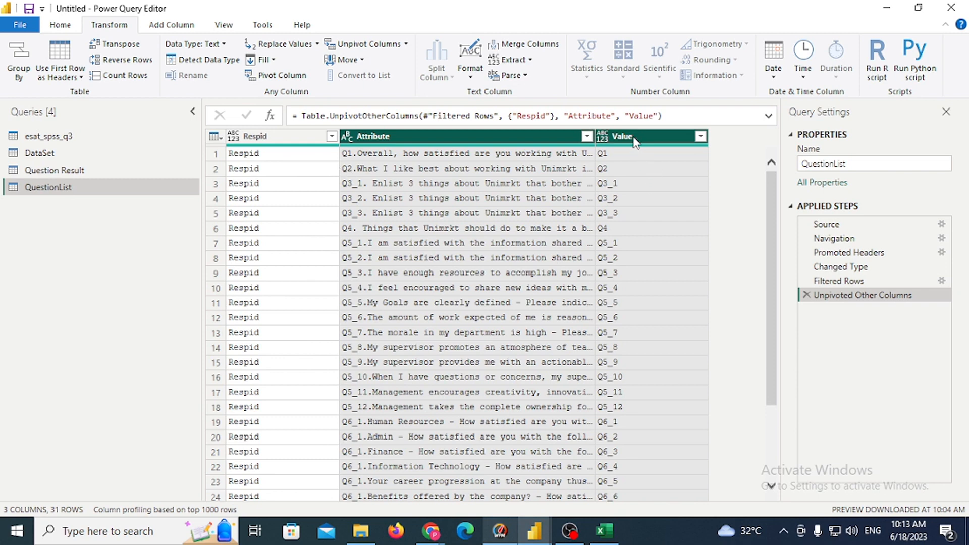
Remove the Respid column from QuestionList and place the Value column before Attribute.
drag(634, 139, 364, 145)
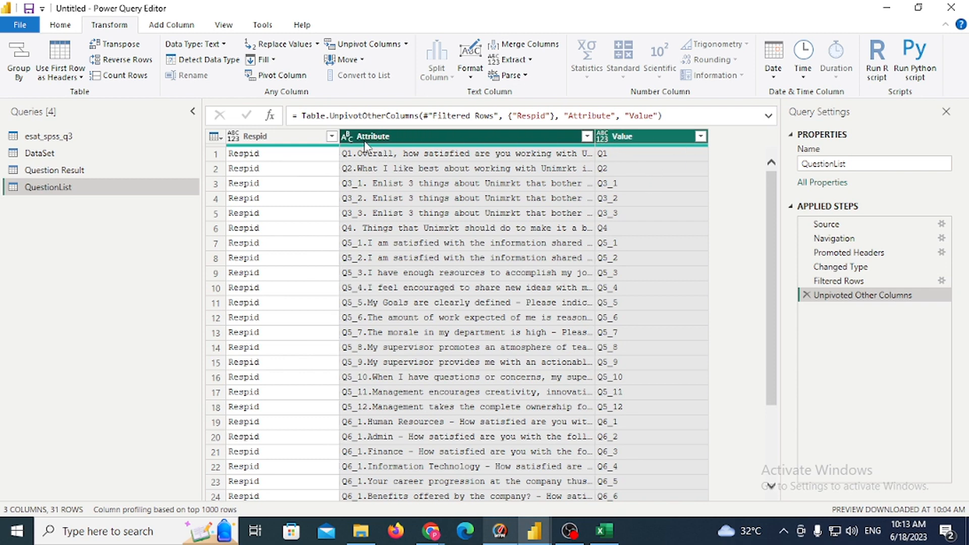
drag(649, 132, 354, 142)
click(297, 137)
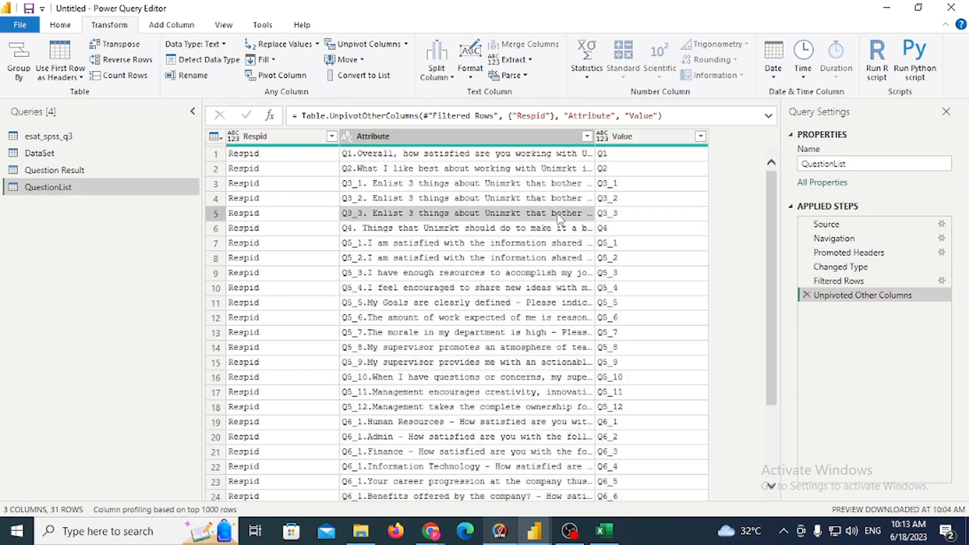
right_click(296, 133)
click(336, 161)
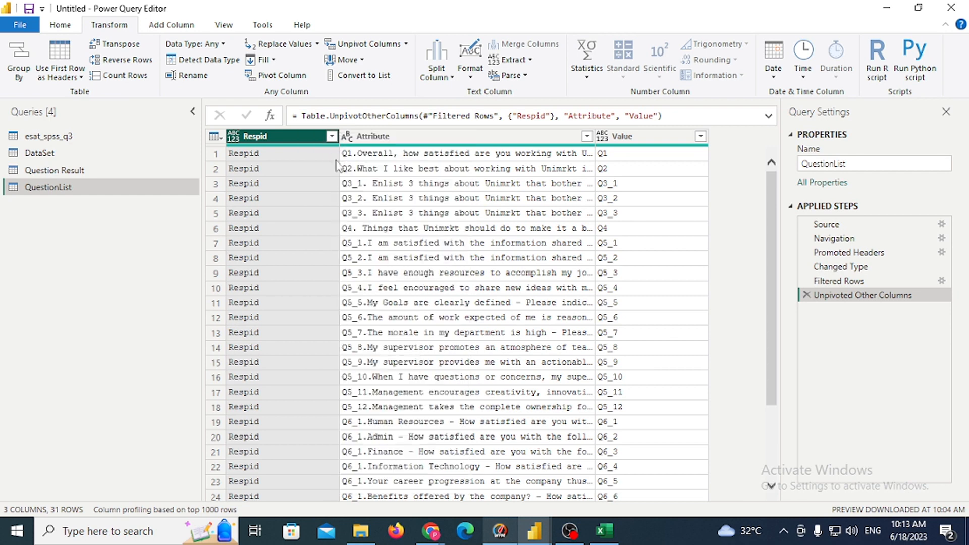
drag(522, 136, 250, 149)
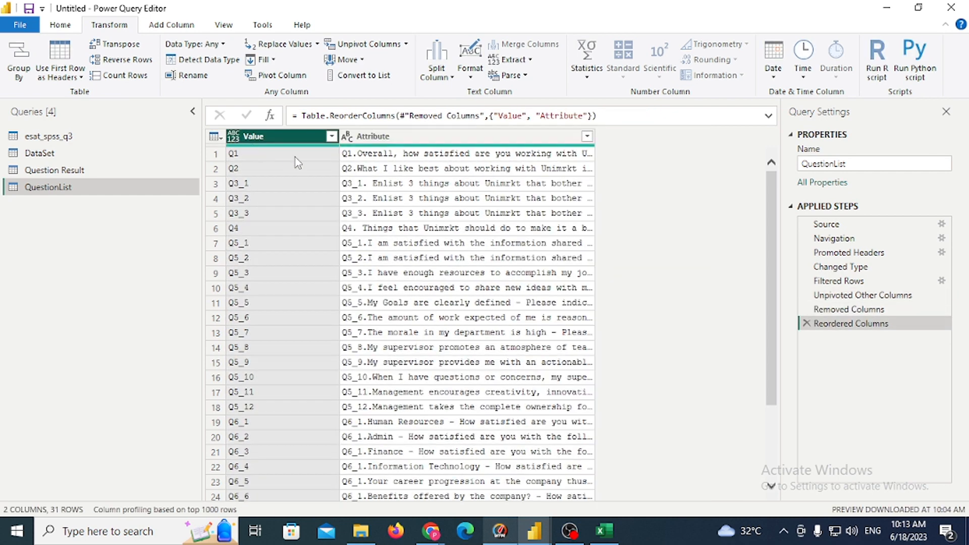
Compare the question codes and texts in QuestionList with the Attribute codes in Question Result.
click(272, 157)
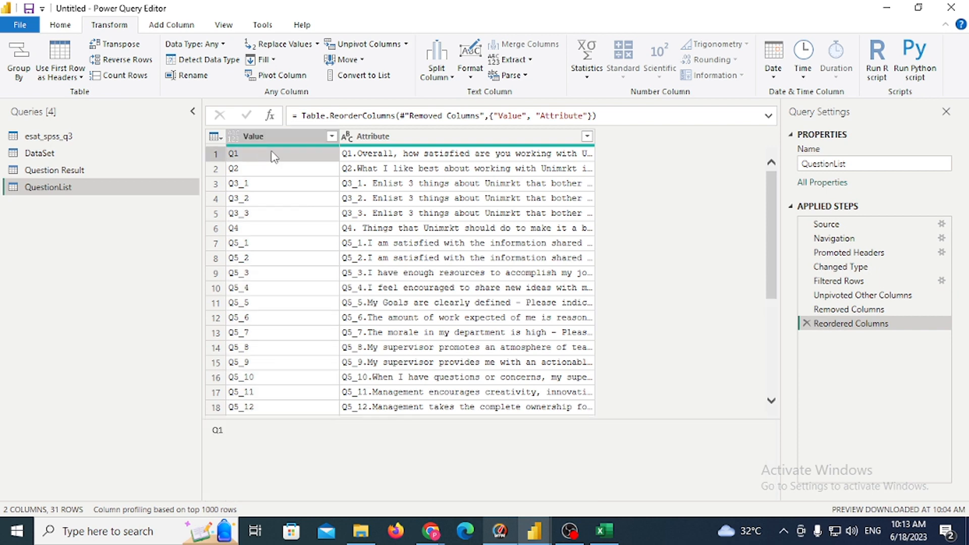
click(427, 154)
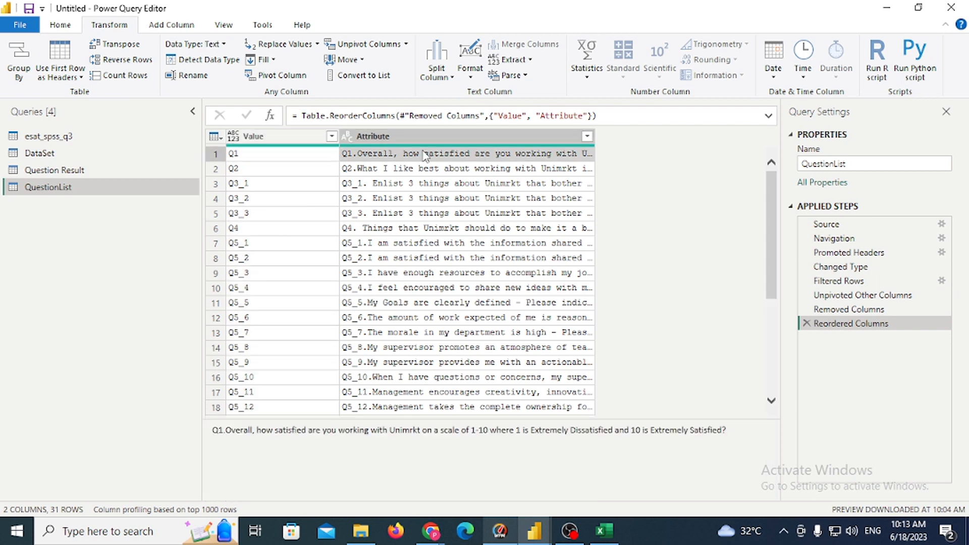
click(63, 170)
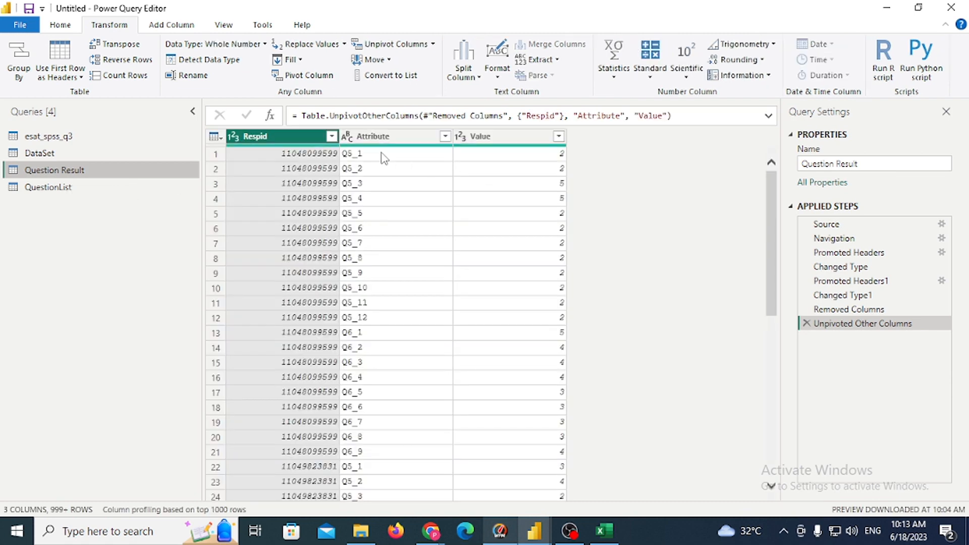
click(383, 154)
click(87, 190)
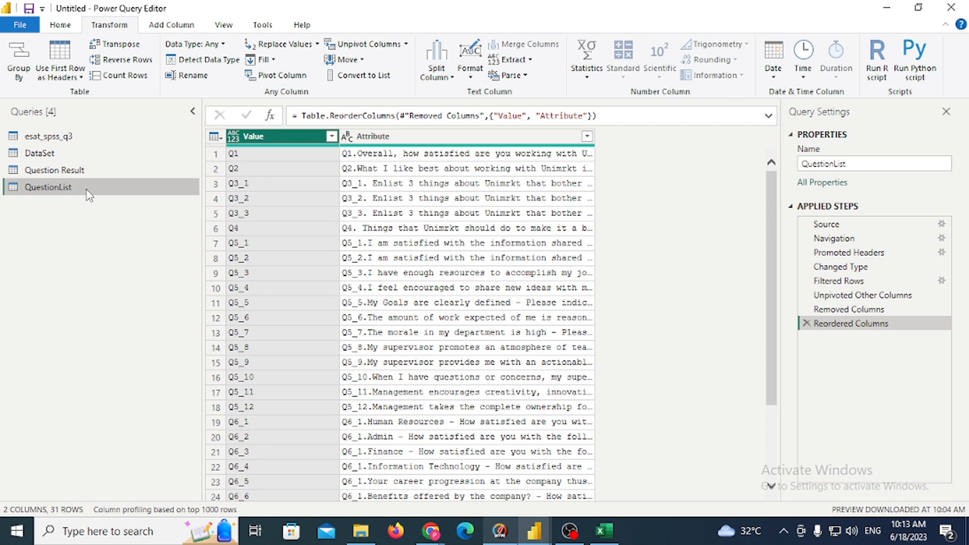
click(81, 170)
click(79, 189)
Close the Power Query Editor, apply the pending query changes and select the QuestionList table in the report.
click(60, 25)
click(19, 72)
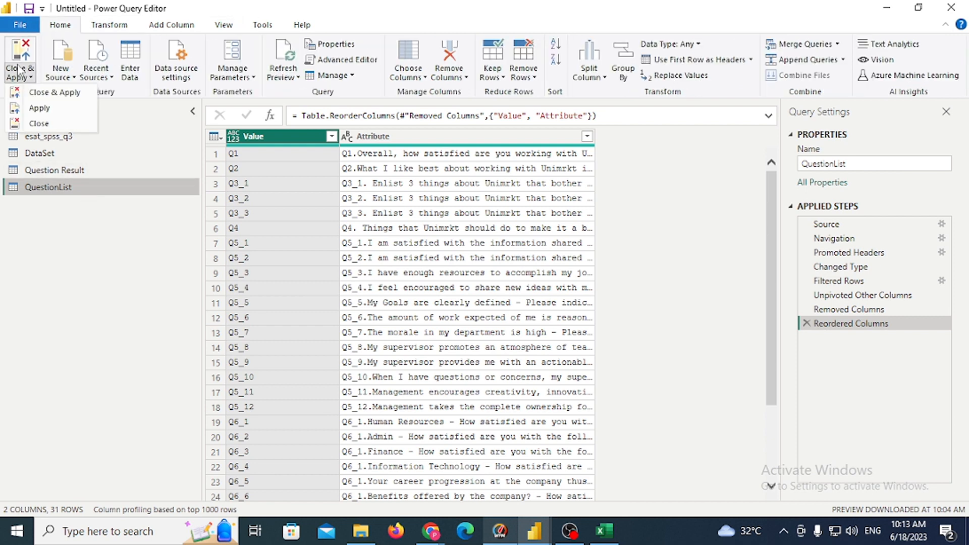
click(35, 94)
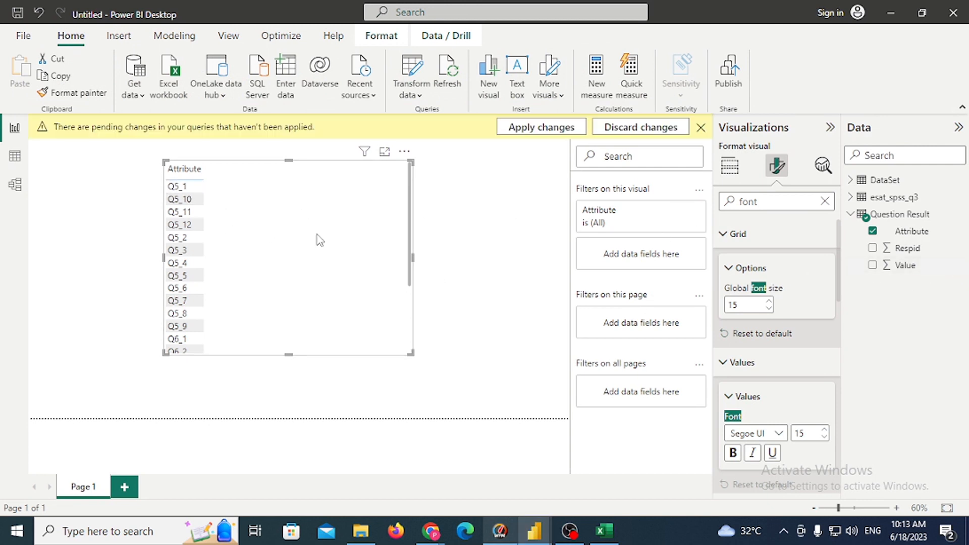
click(545, 128)
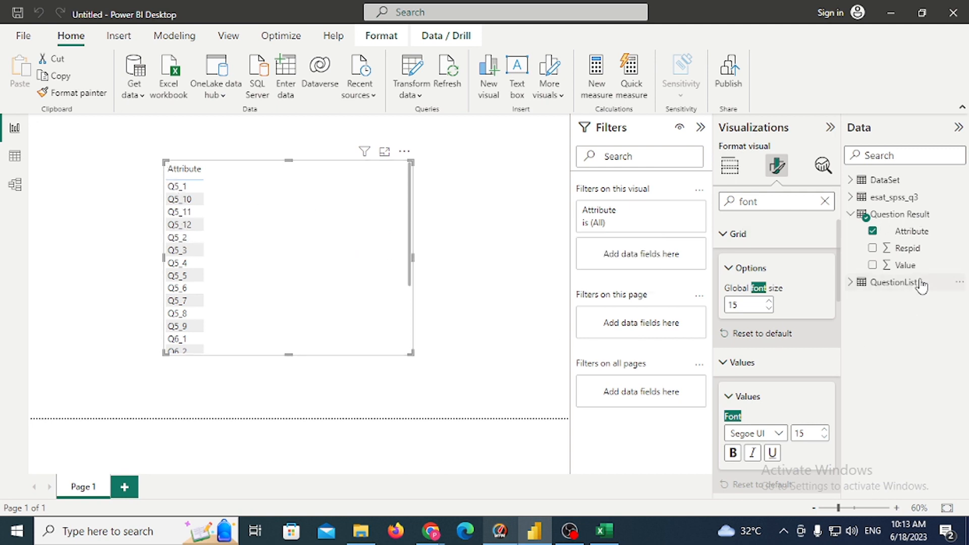
click(908, 289)
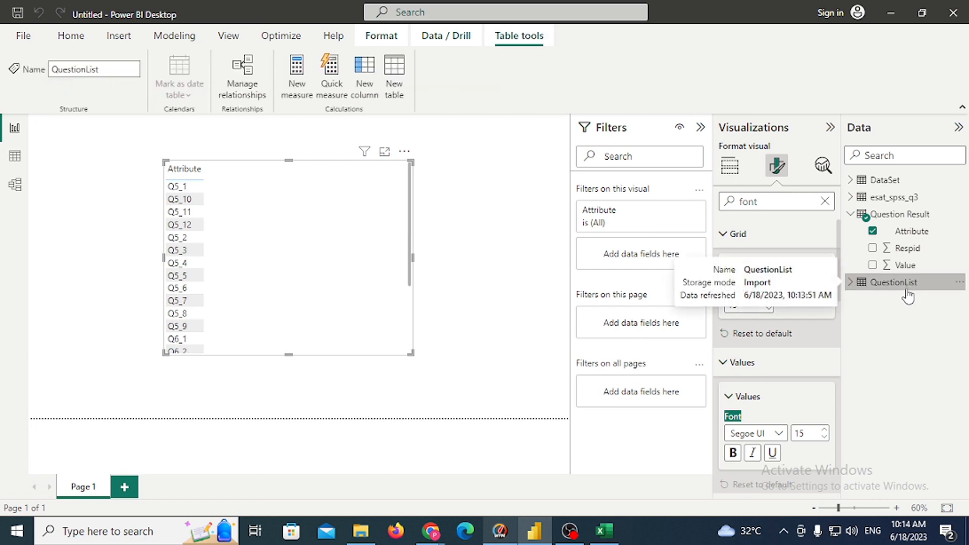
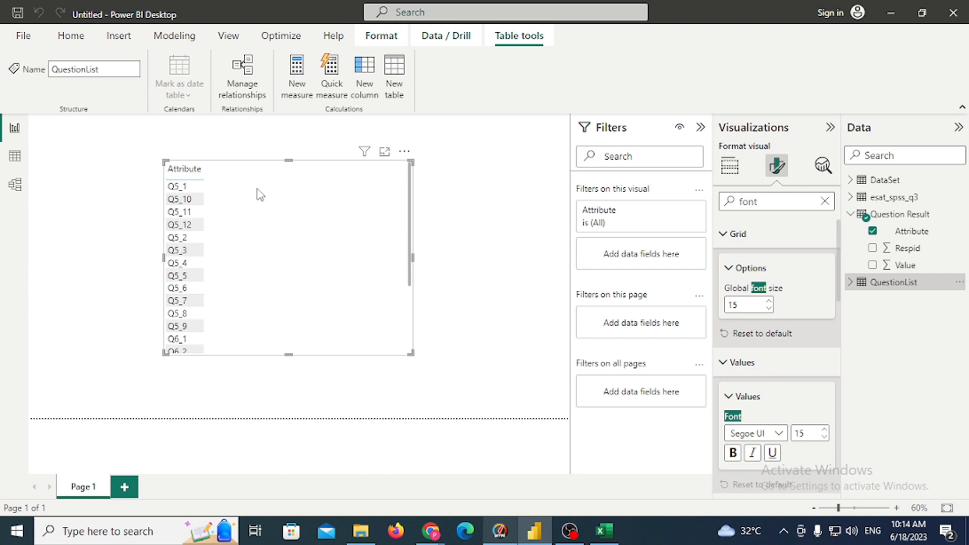
Reopen the Power Query Editor and inspect the full Q1 question text in QuestionList.
click(282, 35)
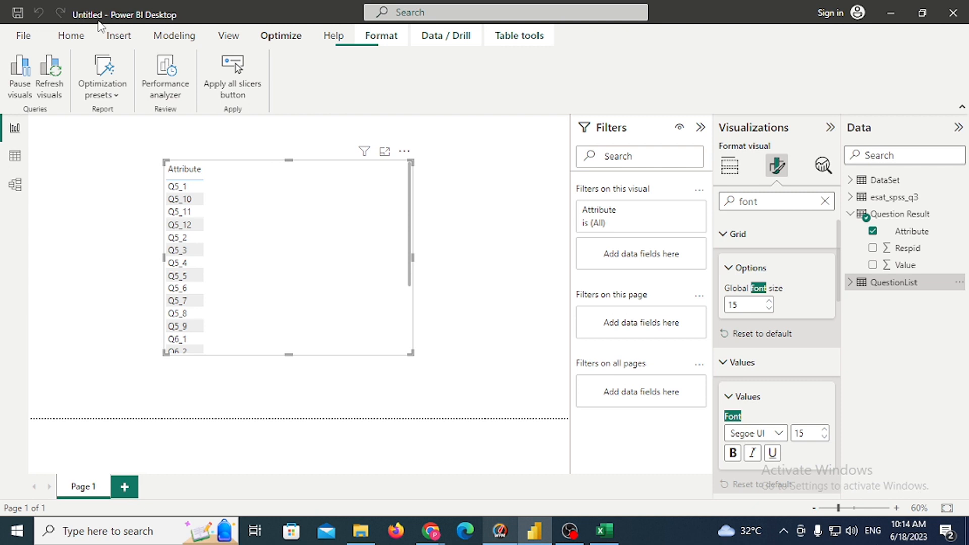
click(70, 35)
click(401, 93)
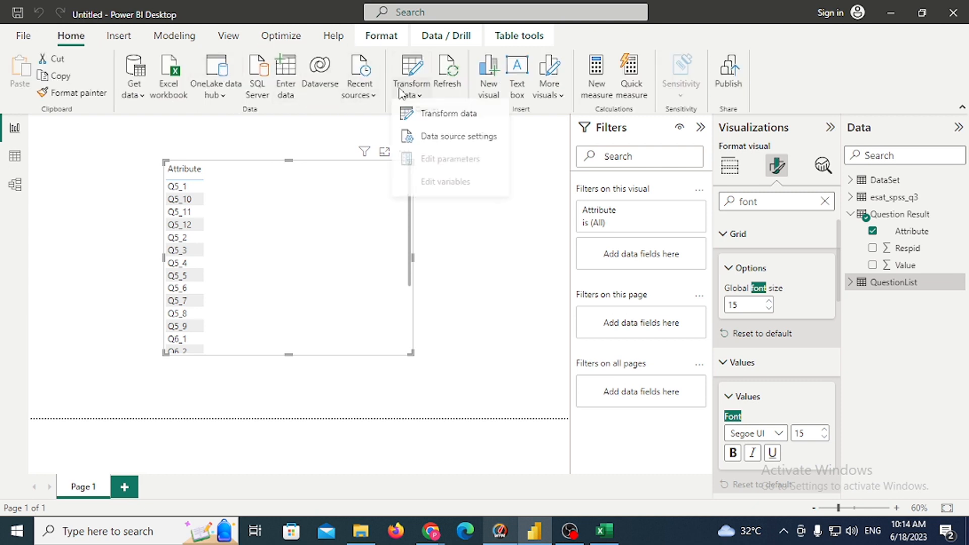
click(417, 115)
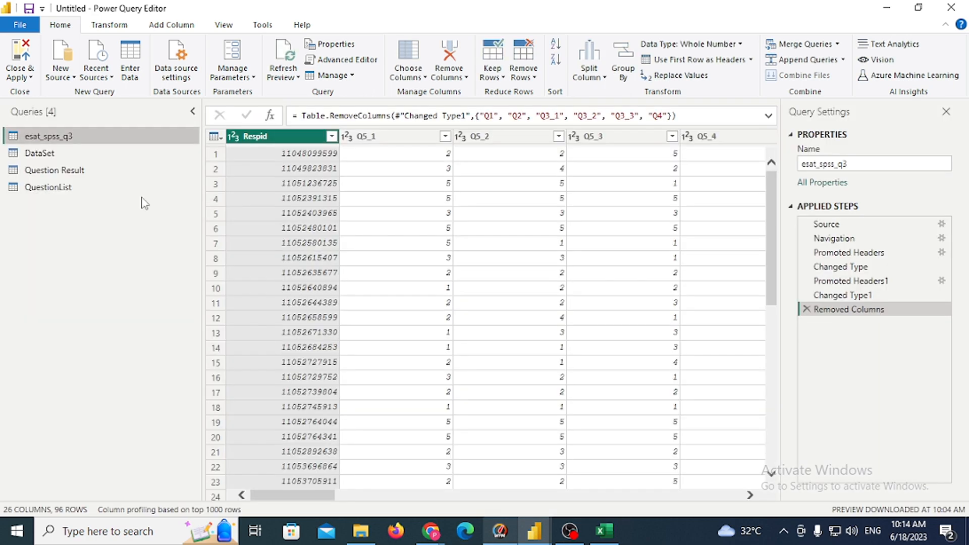
click(74, 183)
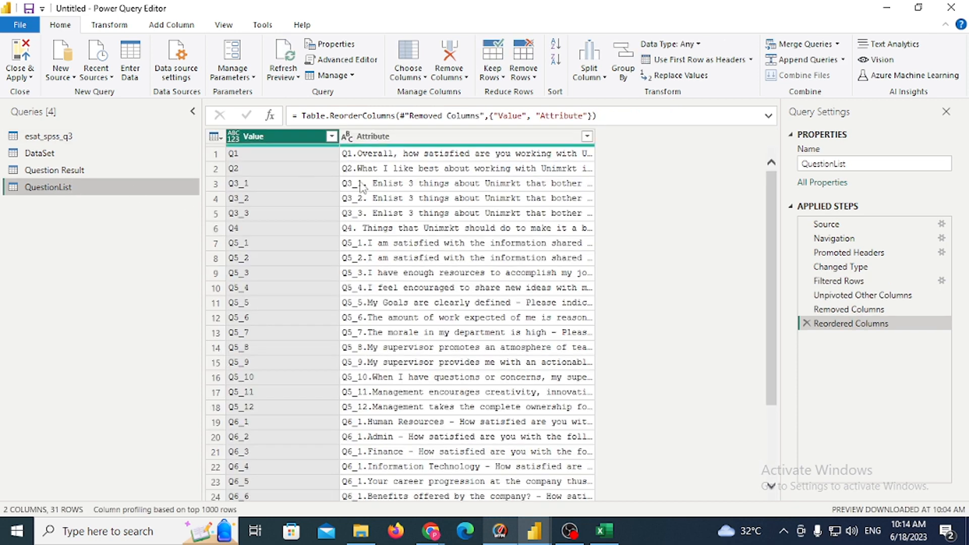
click(377, 157)
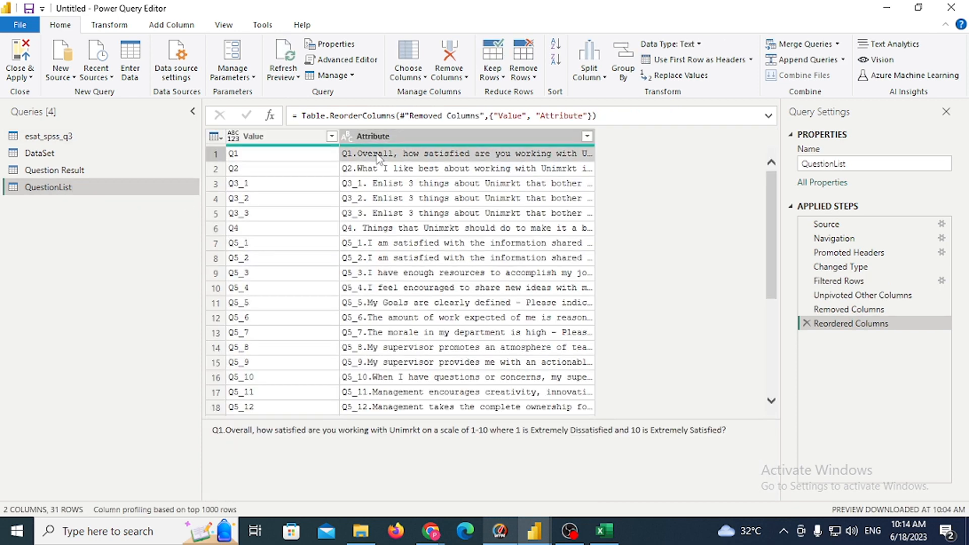
Merge QuestionList into Question Result with a left outer join, matching Attribute in Question Result to Value in QuestionList.
click(72, 171)
click(415, 140)
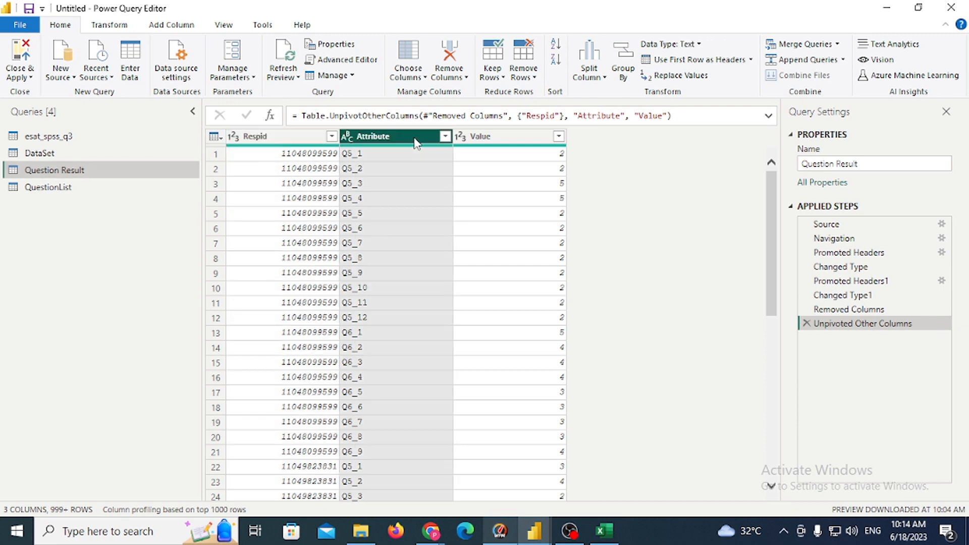
click(836, 44)
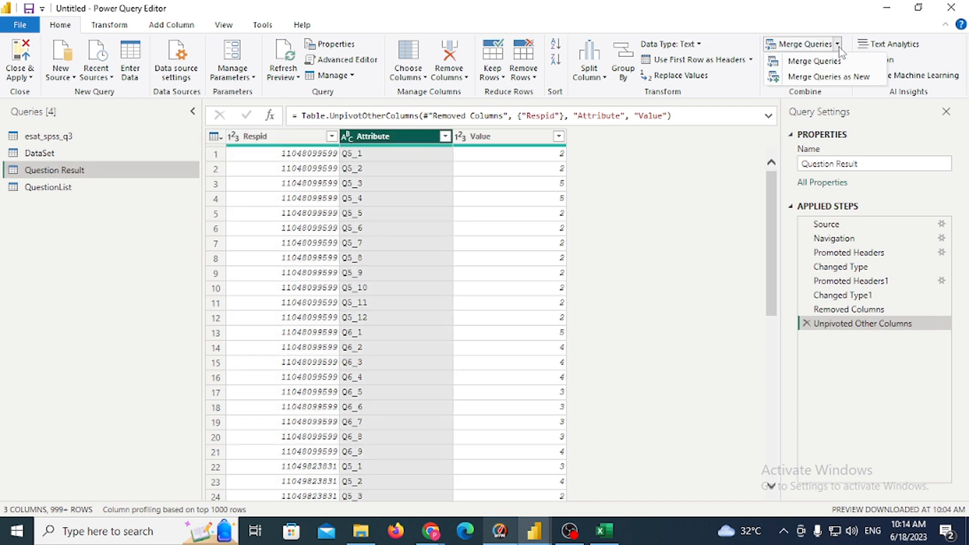
click(834, 69)
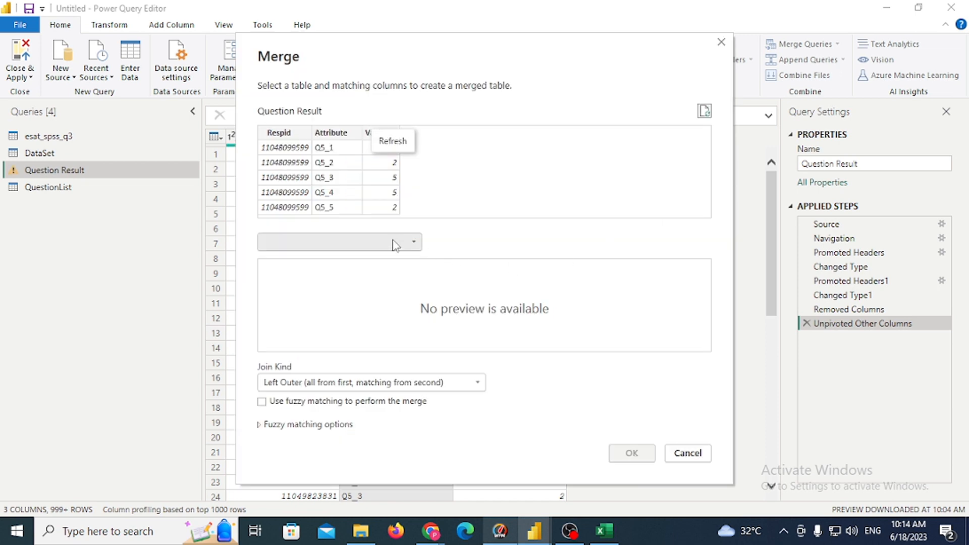
click(393, 243)
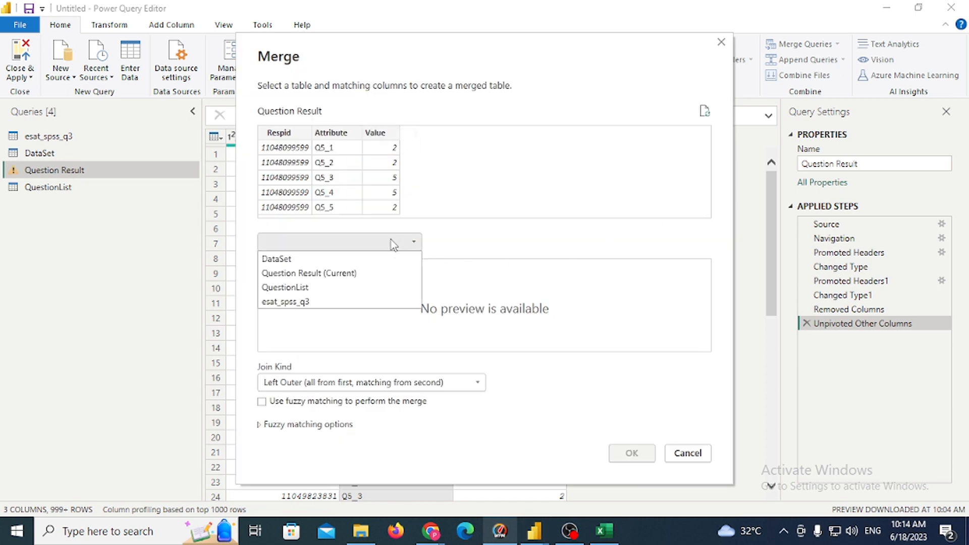
click(359, 287)
click(271, 268)
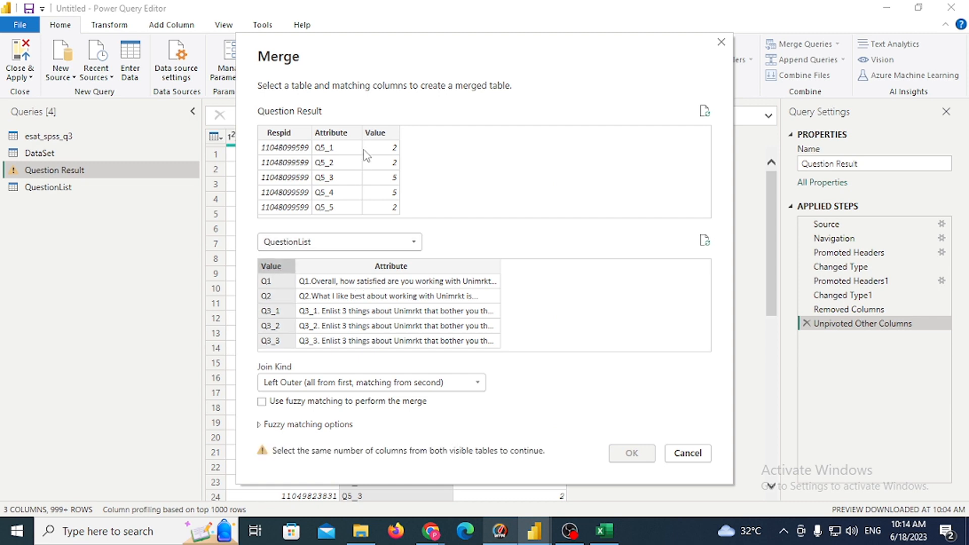
click(331, 132)
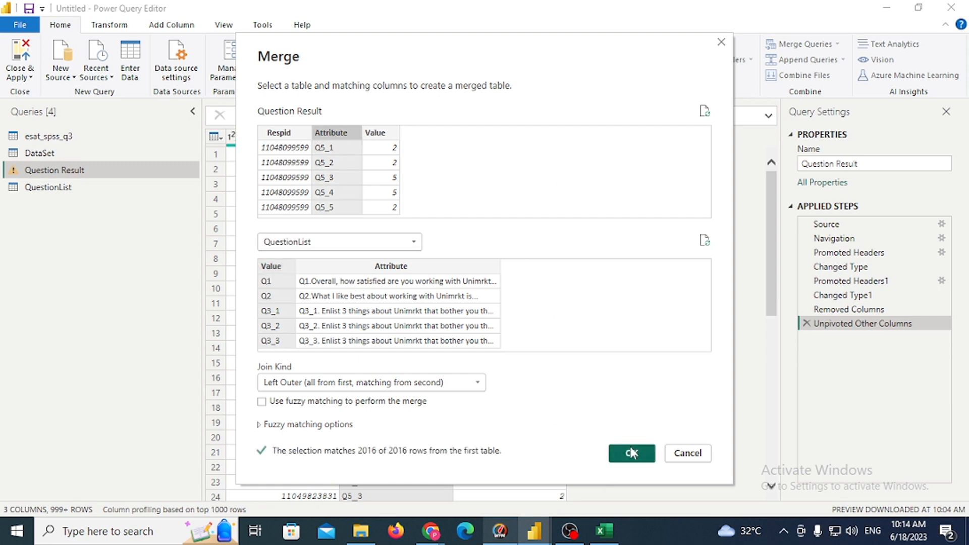
click(628, 453)
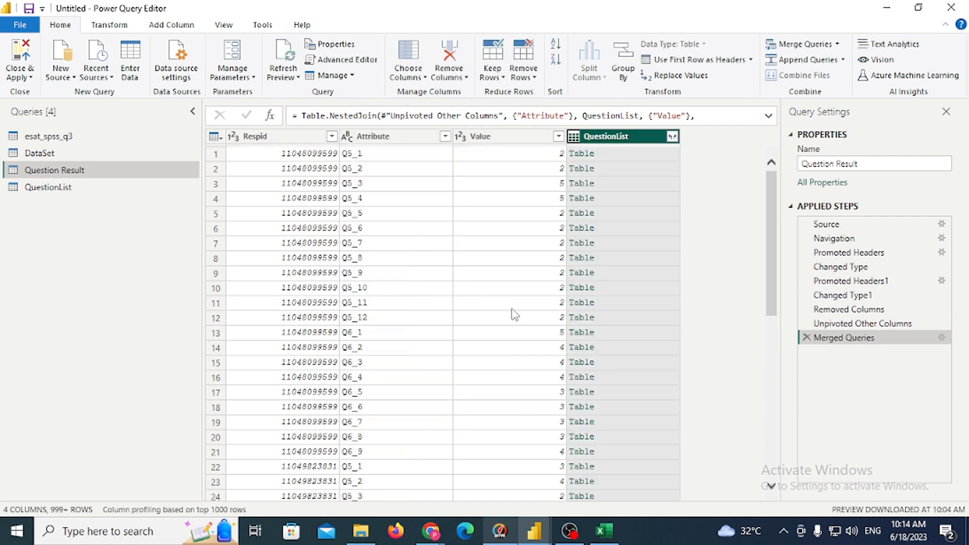
Try expanding the merged QuestionList column in Question Result and remove that applied step.
click(672, 136)
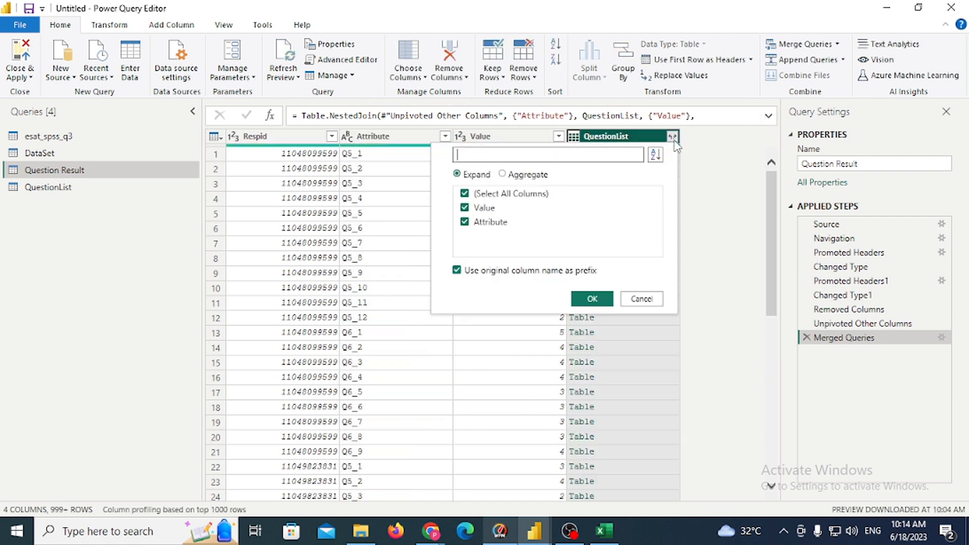
click(480, 210)
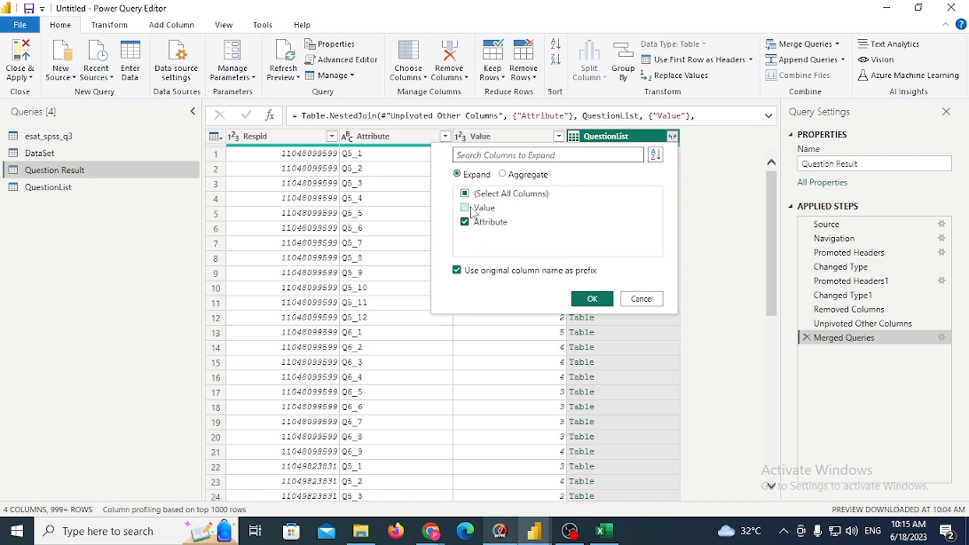
click(471, 210)
click(473, 224)
click(589, 298)
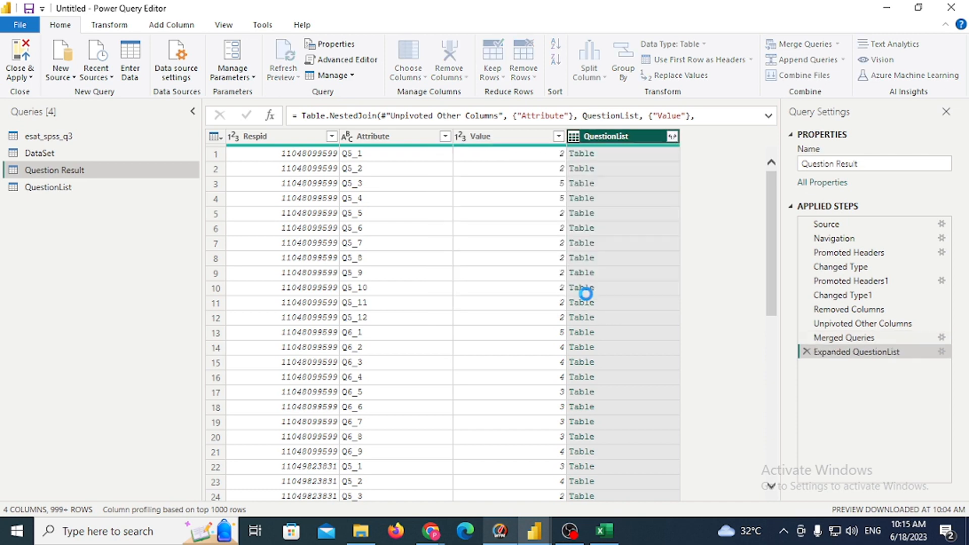
click(806, 352)
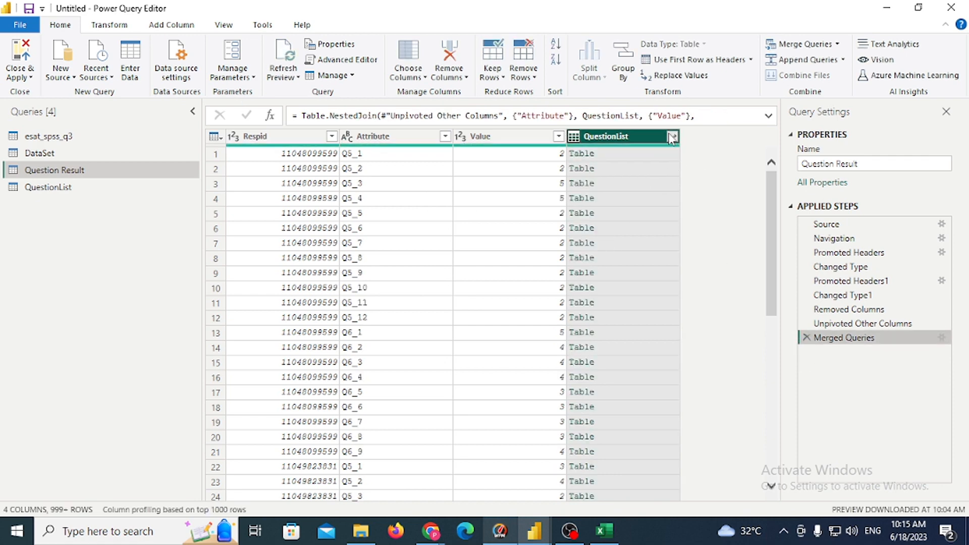
Expand the merged QuestionList column in Question Result into its Value and Attribute columns, keeping the original column name as prefix.
click(672, 137)
click(464, 207)
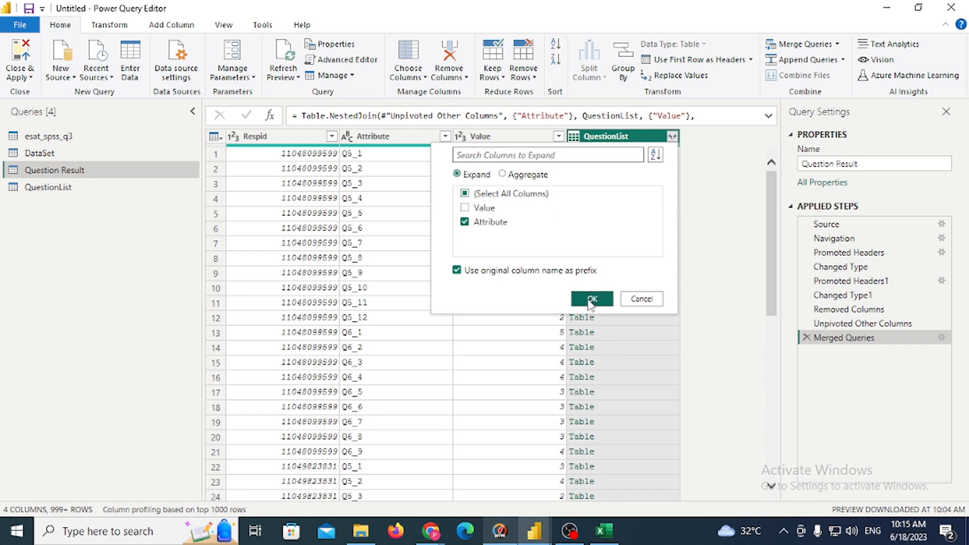
click(464, 207)
click(591, 299)
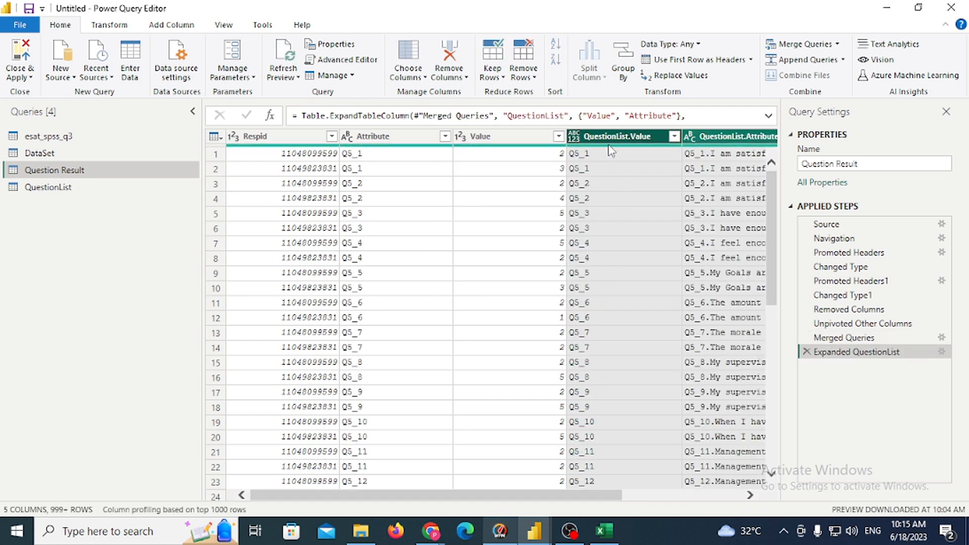
Try removing the expanded QuestionList.Value and QuestionList.Attribute columns from Question Result and delete that applied step.
right_click(609, 146)
click(623, 168)
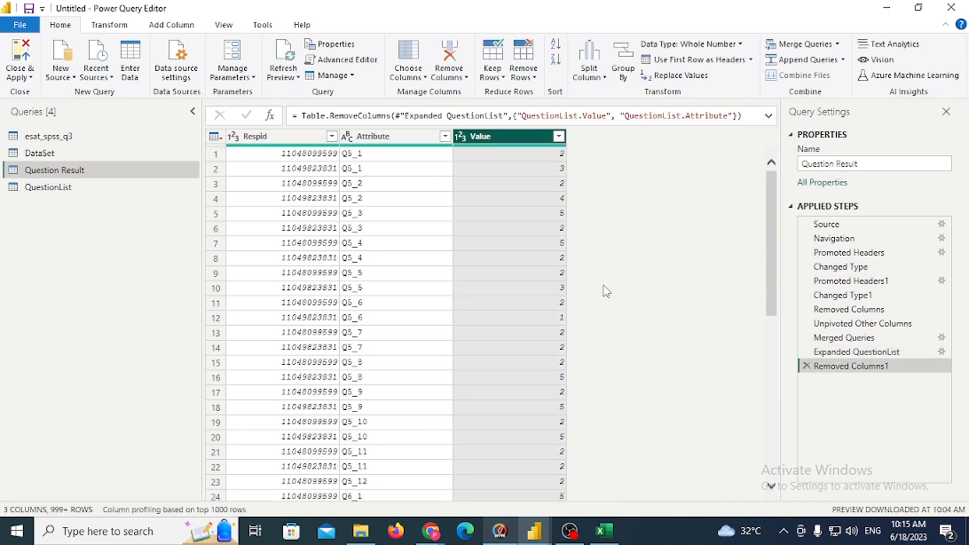
click(806, 367)
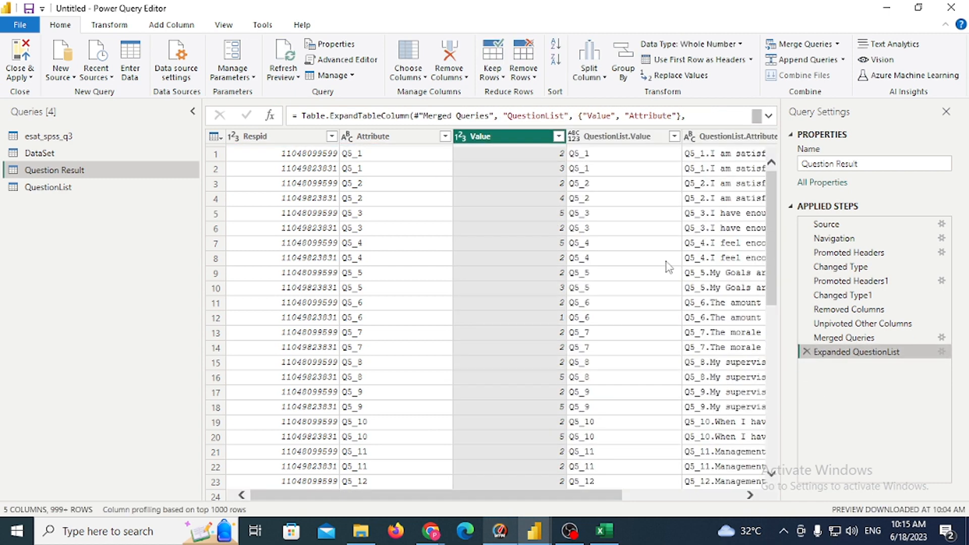
Check the expanded question texts beside QuestionList.Value, then close the Power Query Editor and apply the changes to the report.
click(638, 138)
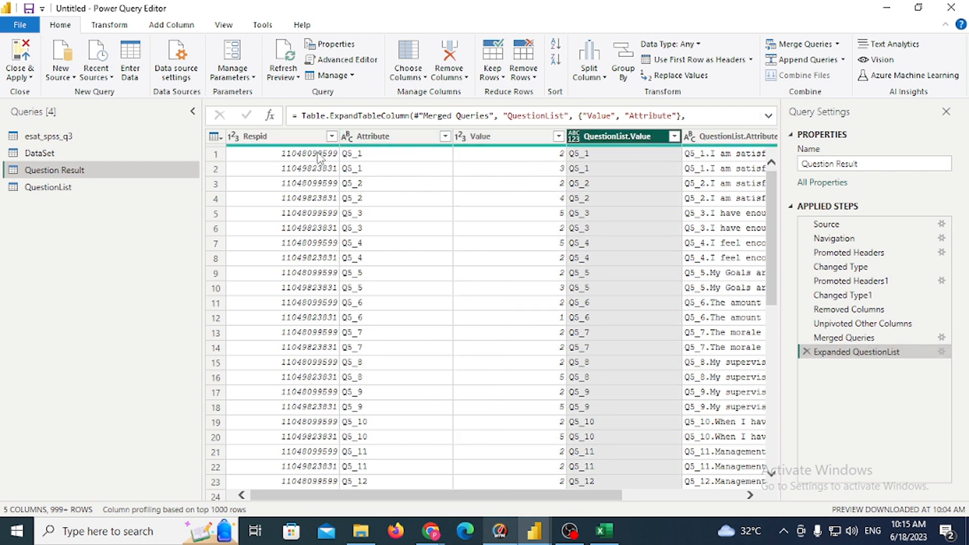
drag(586, 498, 706, 498)
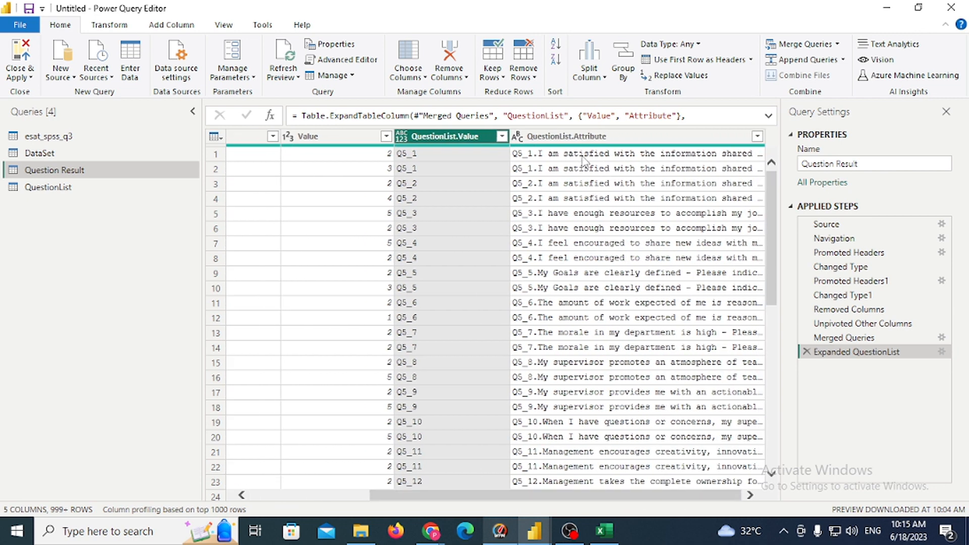
click(20, 76)
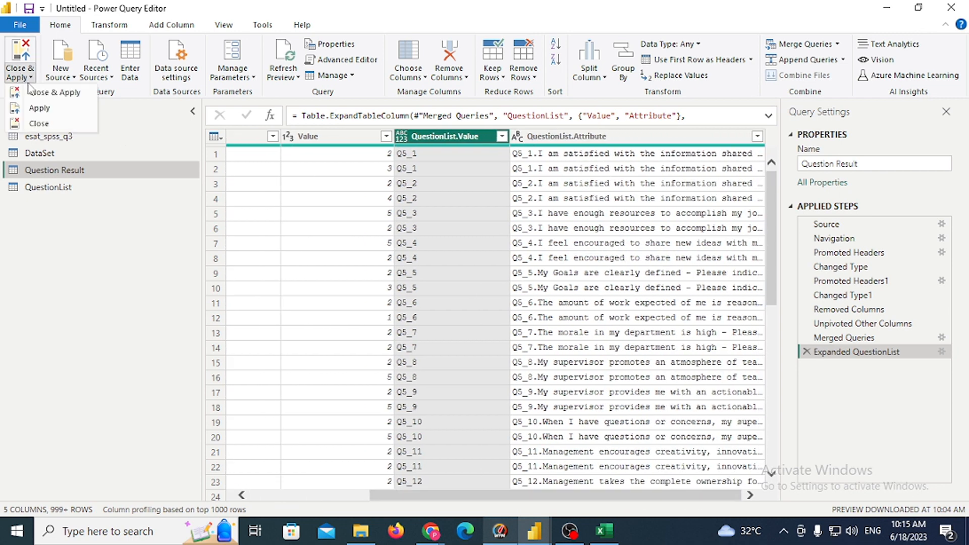
click(30, 92)
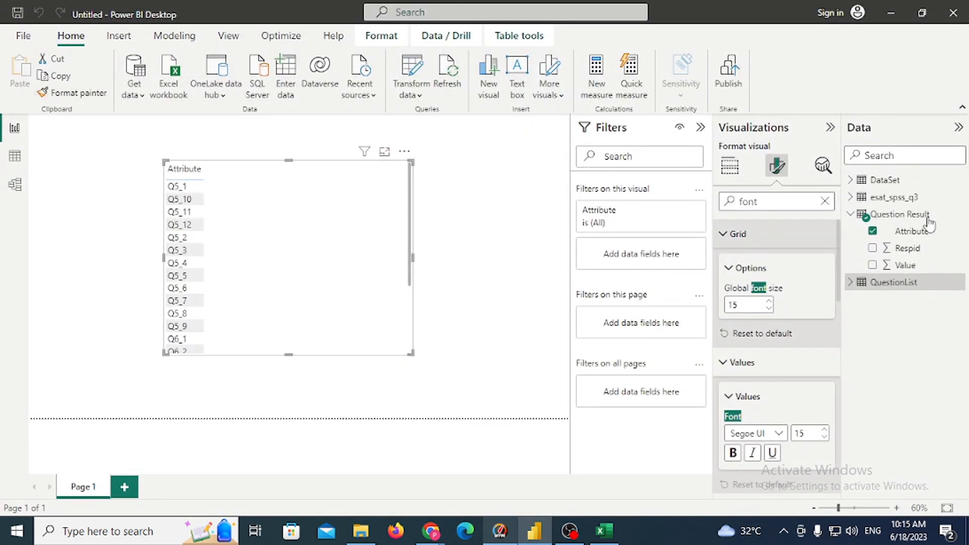
Try QuestionList.Value in the report table, replace it with QuestionList.Attribute from Question Result, and enlarge the table to fit the question texts.
click(930, 217)
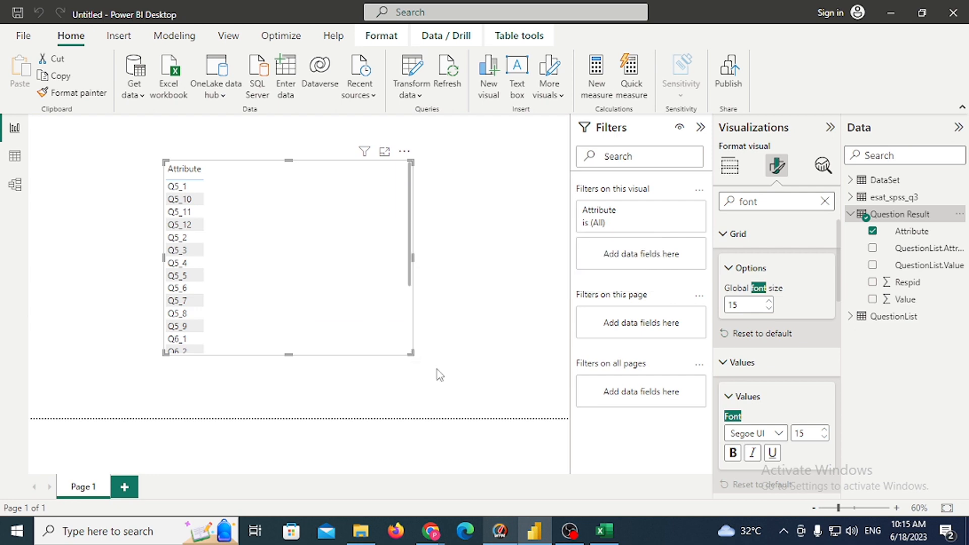
drag(438, 374, 500, 401)
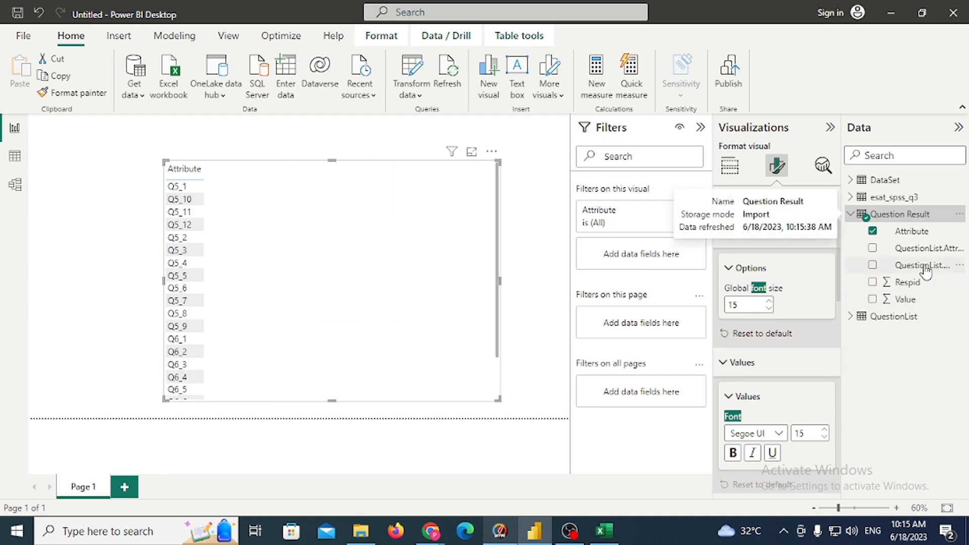
drag(926, 271, 411, 272)
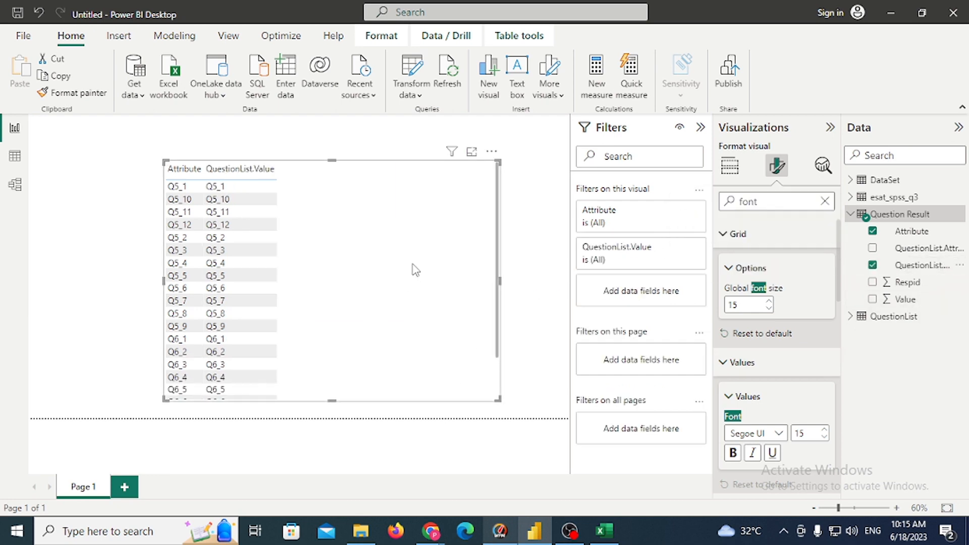
click(871, 264)
drag(878, 249, 216, 206)
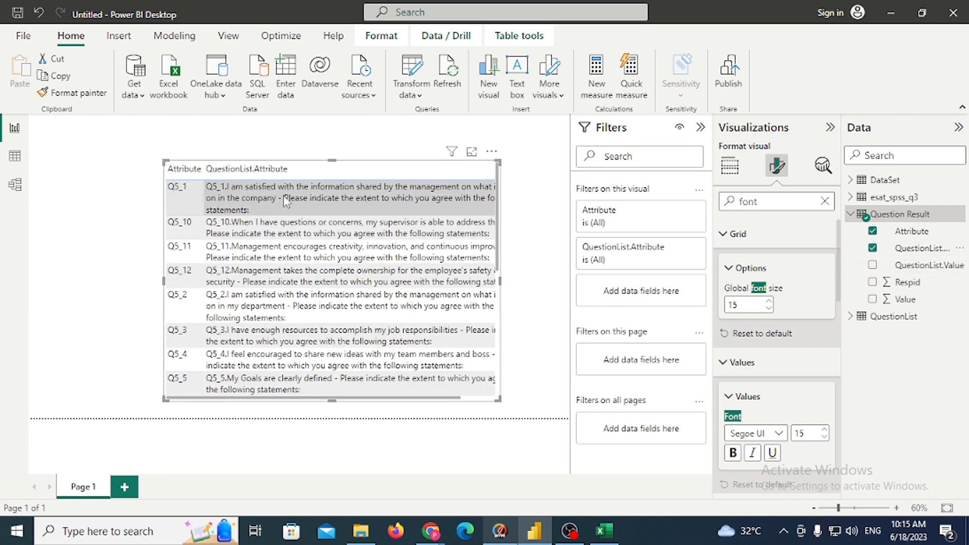
drag(498, 398, 557, 411)
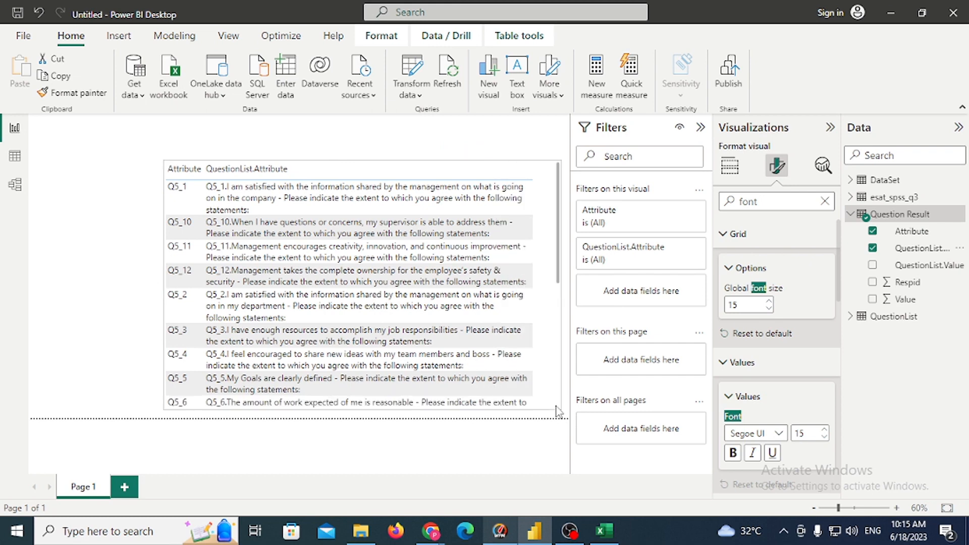
Reopen the Power Query Editor and delete the Expanded QuestionList, Merged Queries and Unpivoted Other Columns steps from Question Result.
click(419, 94)
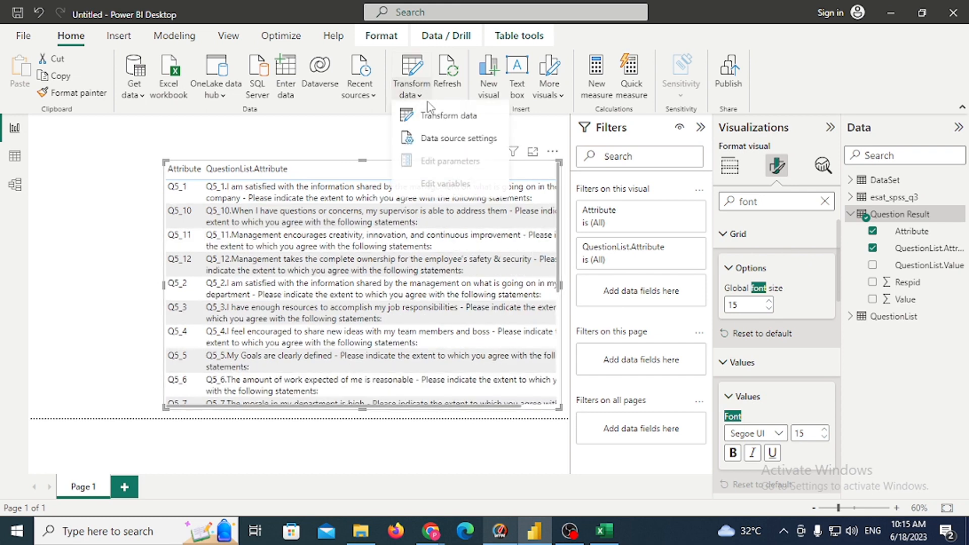
click(438, 121)
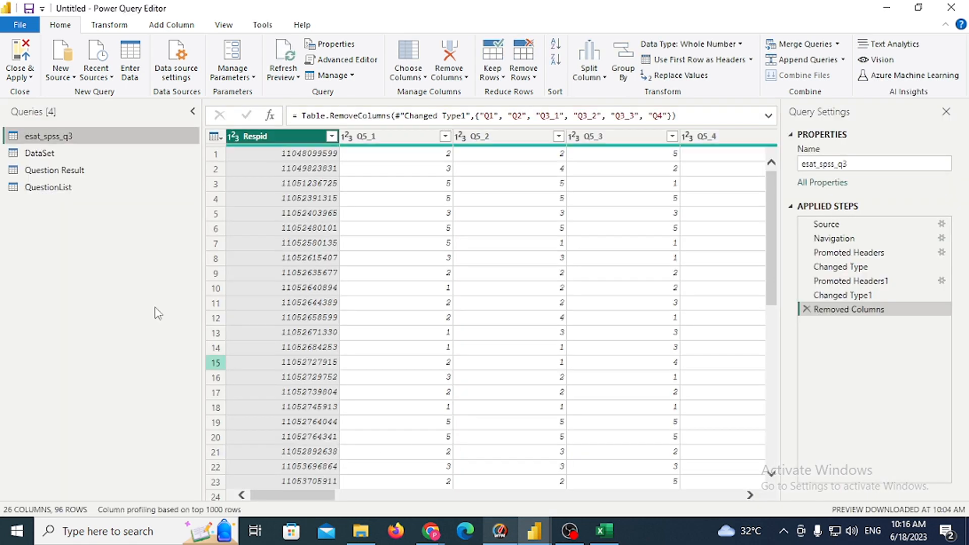
click(79, 171)
click(69, 188)
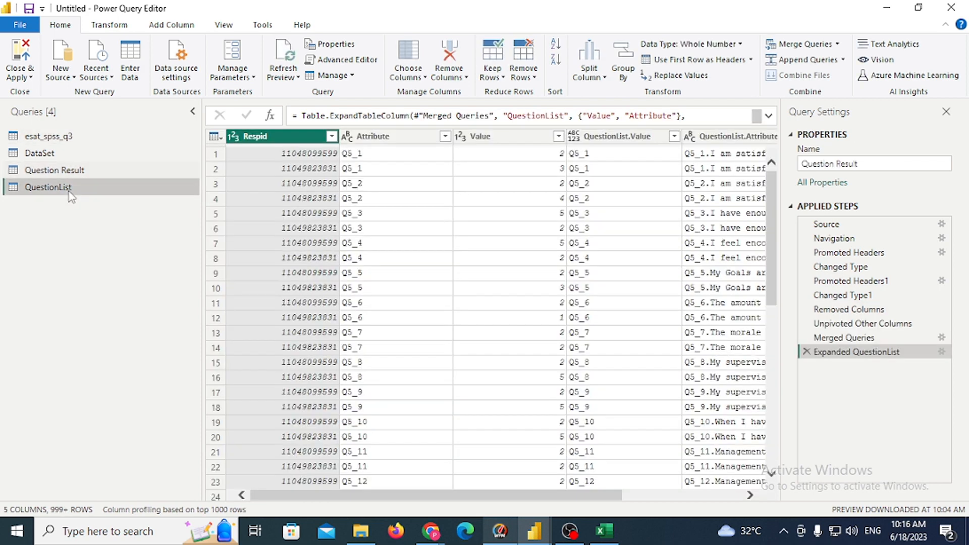
click(57, 169)
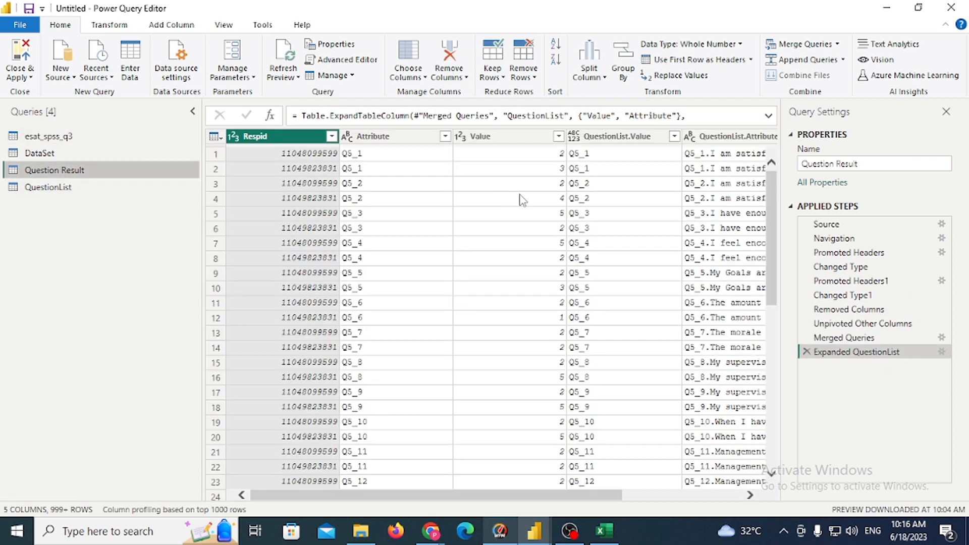
click(806, 351)
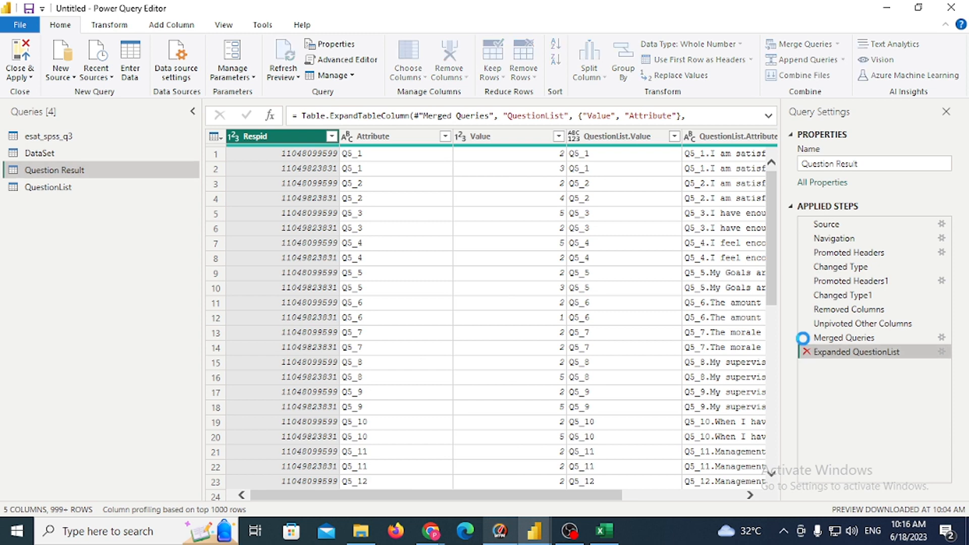
click(806, 338)
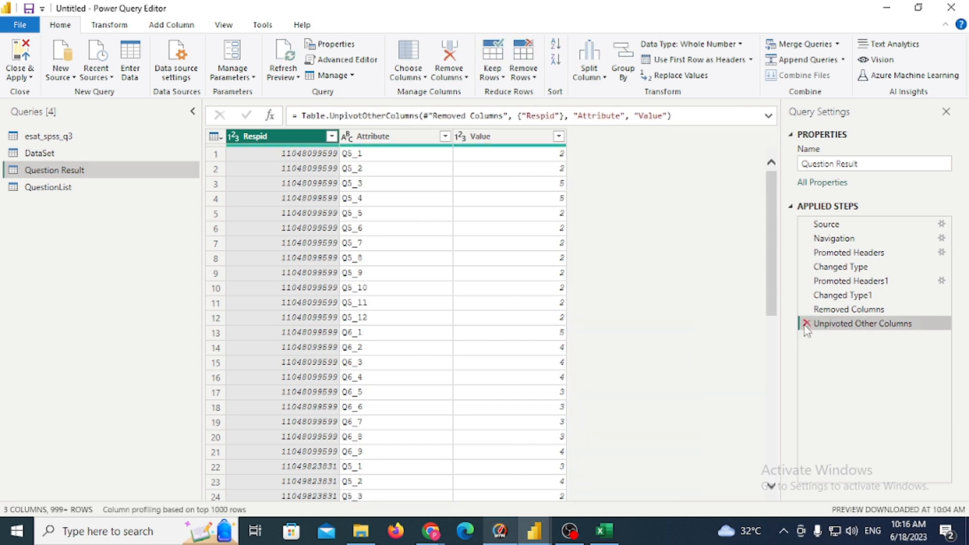
click(806, 324)
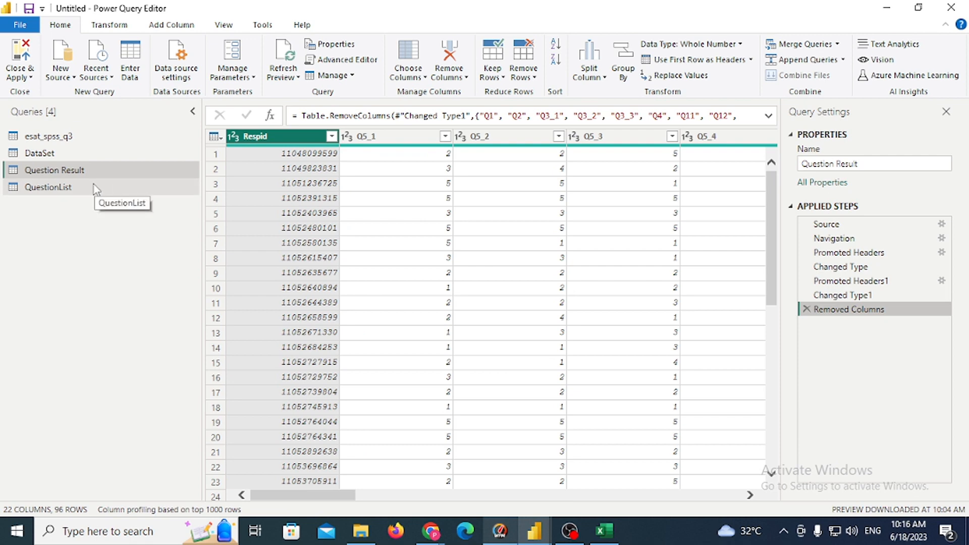
Unpivot all columns other than Respid in the Question Result query.
click(75, 153)
click(69, 170)
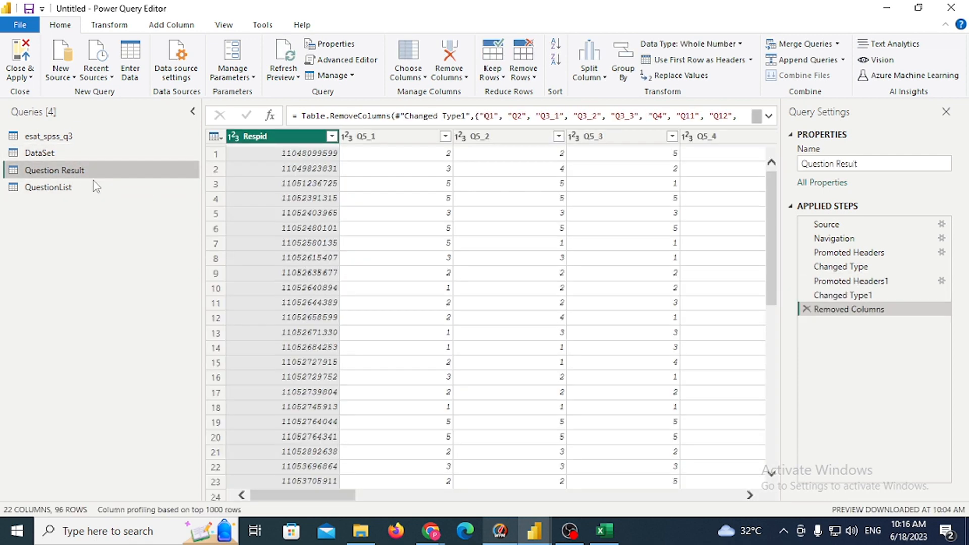
click(121, 26)
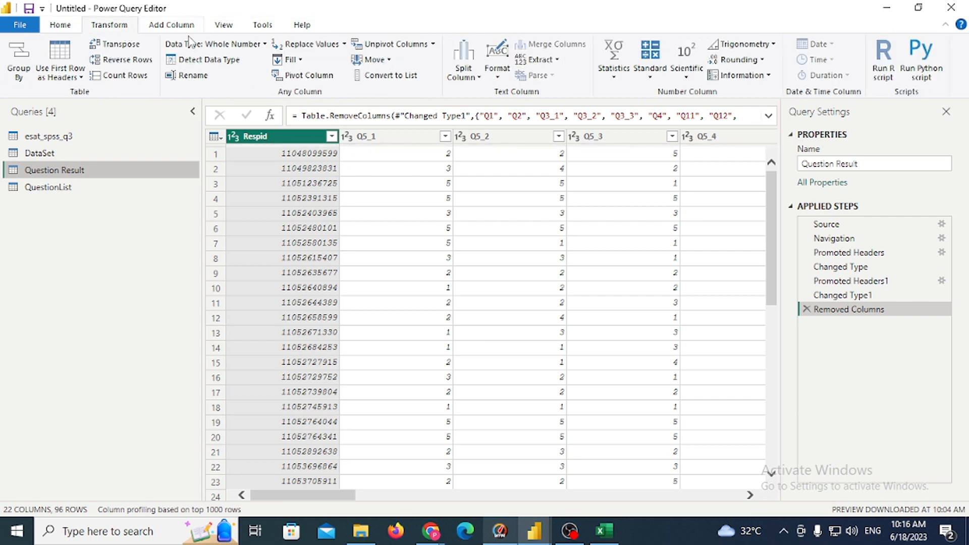
click(432, 44)
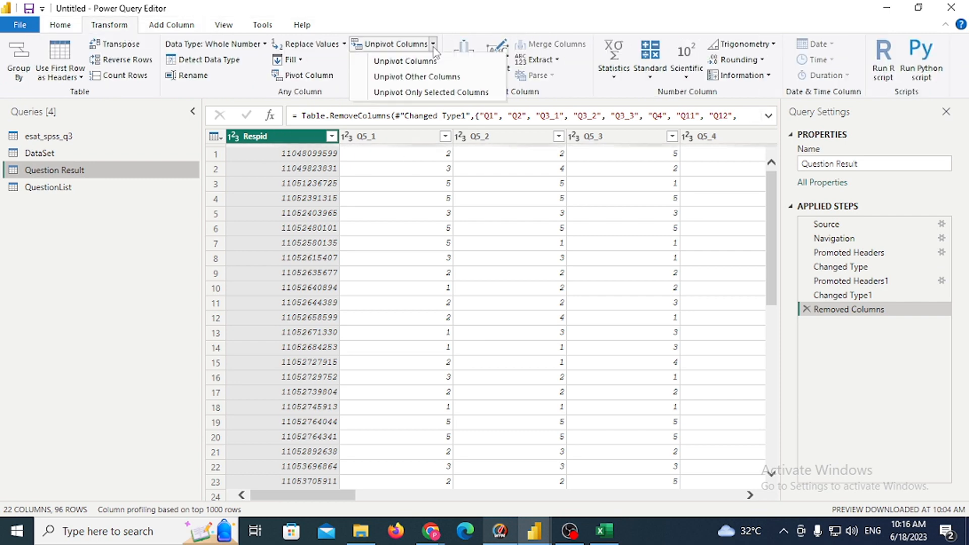
click(433, 82)
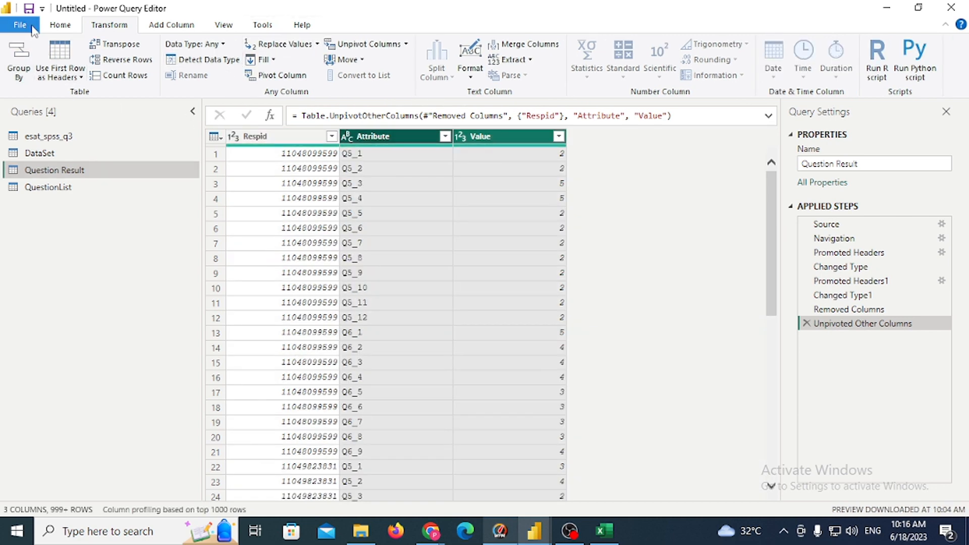
Close the Power Query Editor and apply the pending query changes to the report.
click(20, 24)
click(37, 55)
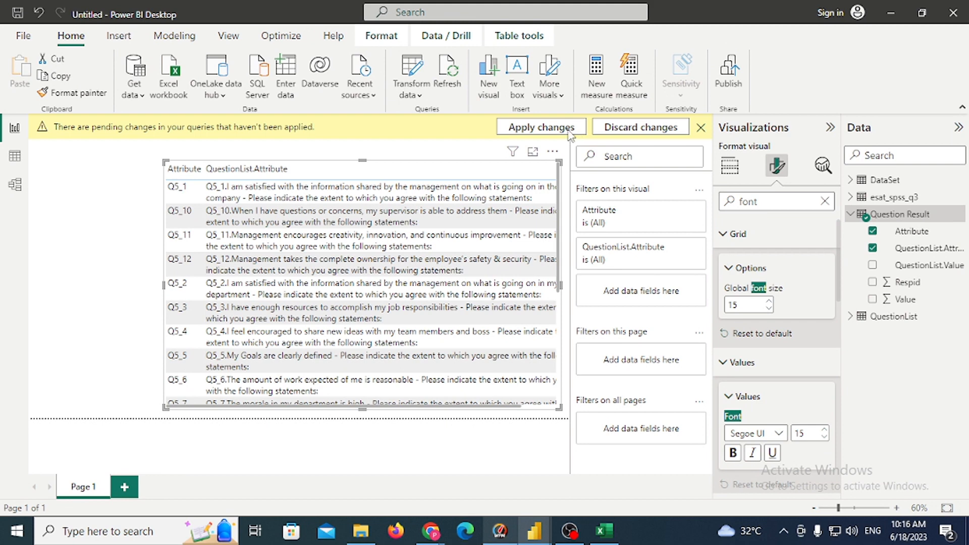
click(570, 132)
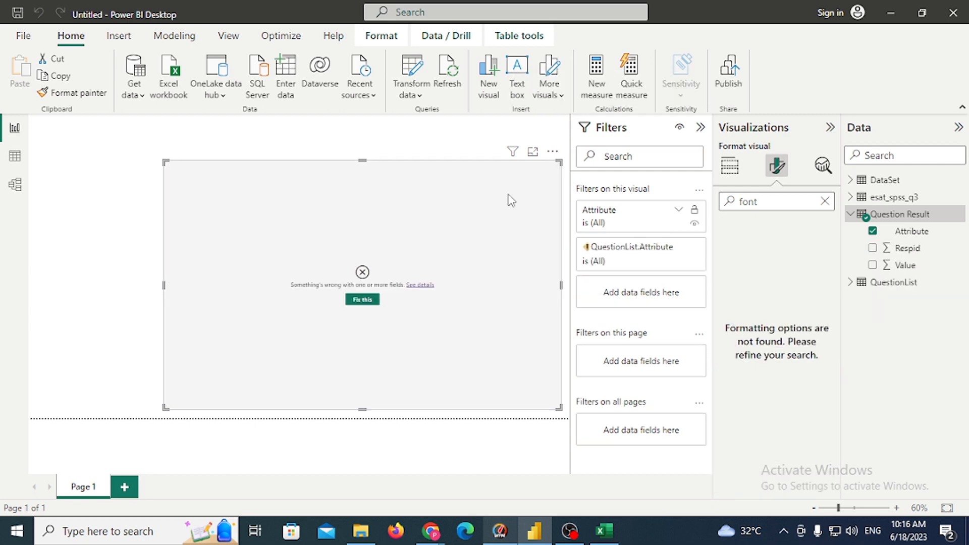
Remove the invalid QuestionList.Attribute field from the table visual and move the table slightly up and left on the page.
click(730, 166)
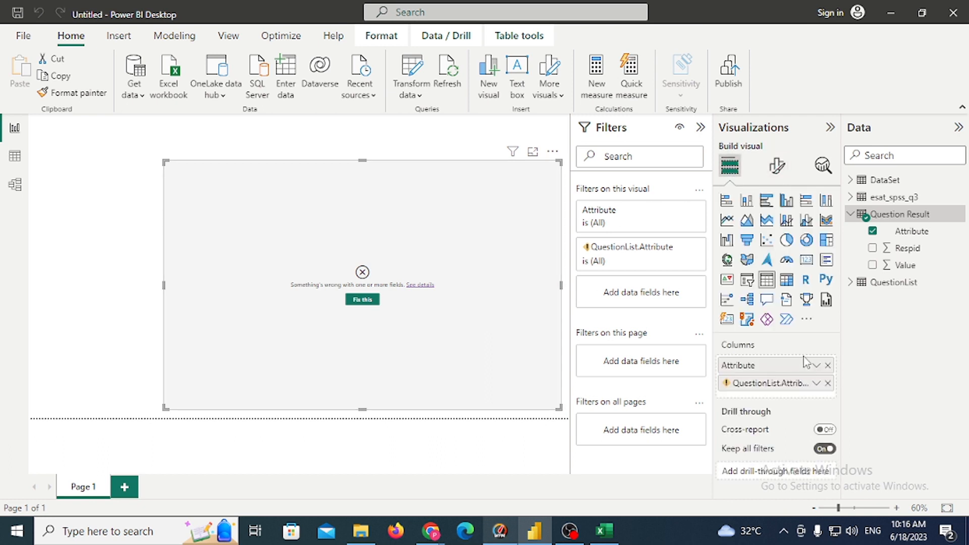
click(827, 383)
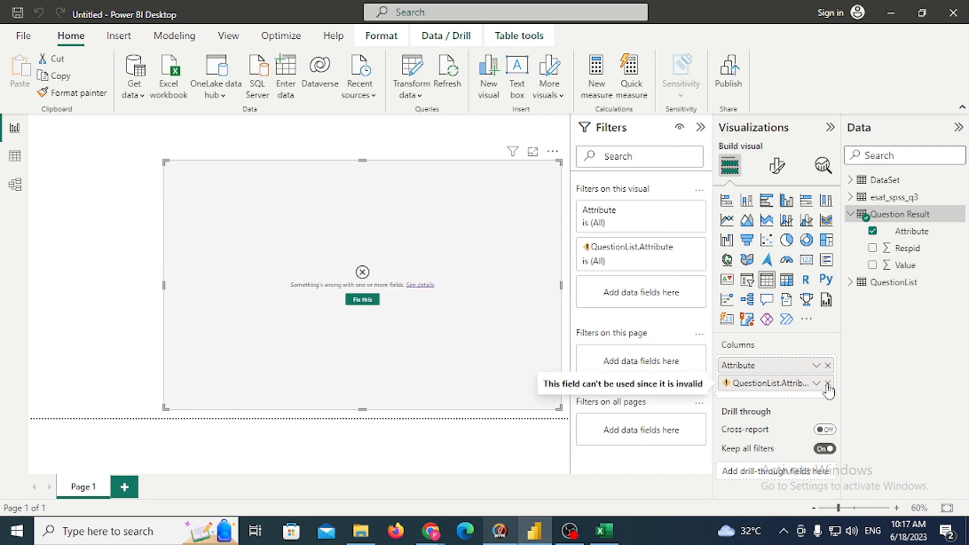
click(827, 384)
drag(403, 261, 377, 242)
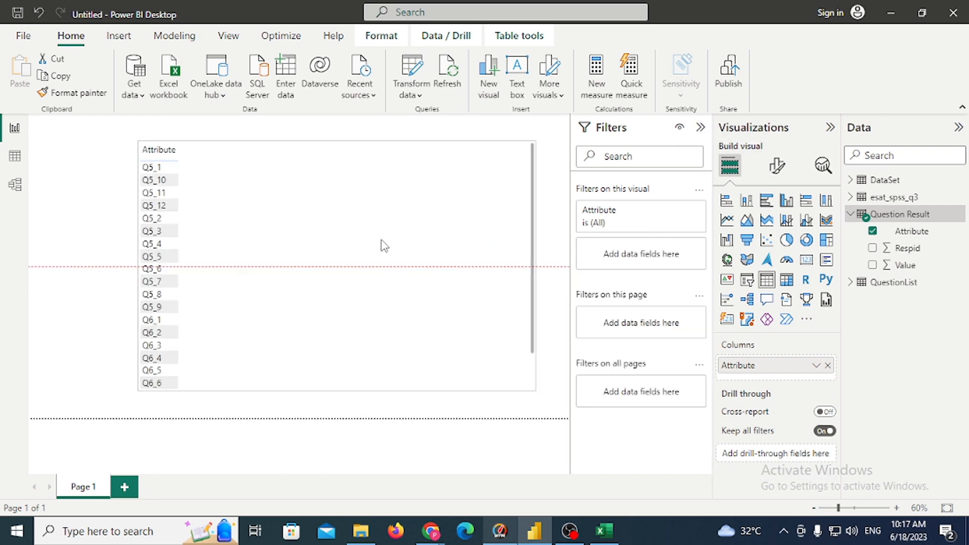
Switch to the model view and collapse the Properties and Data panes to make room for the diagram.
click(14, 186)
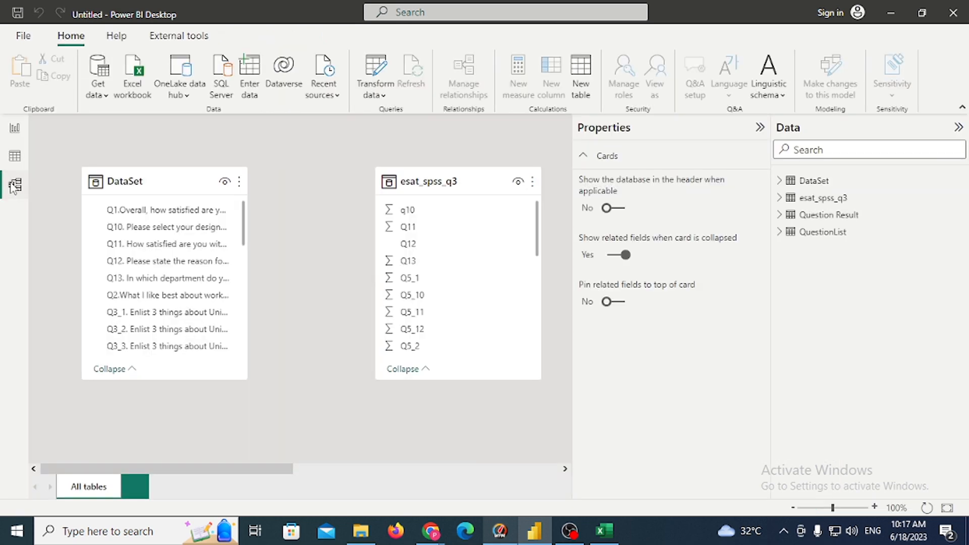
click(759, 127)
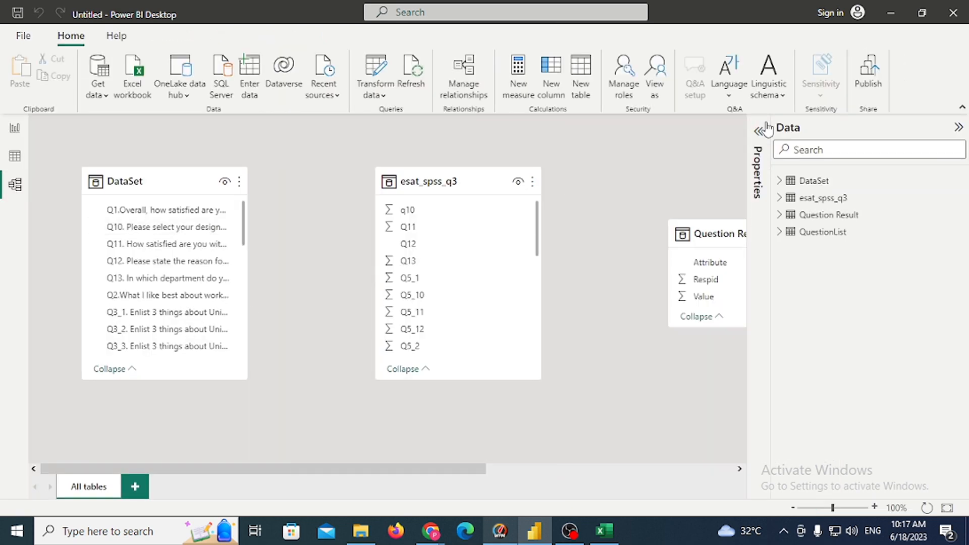
click(958, 128)
Arrange the model diagram with Question Result beside esat_spss_q3 and QuestionList below Question Result, and make the QuestionList card taller.
drag(730, 230, 643, 192)
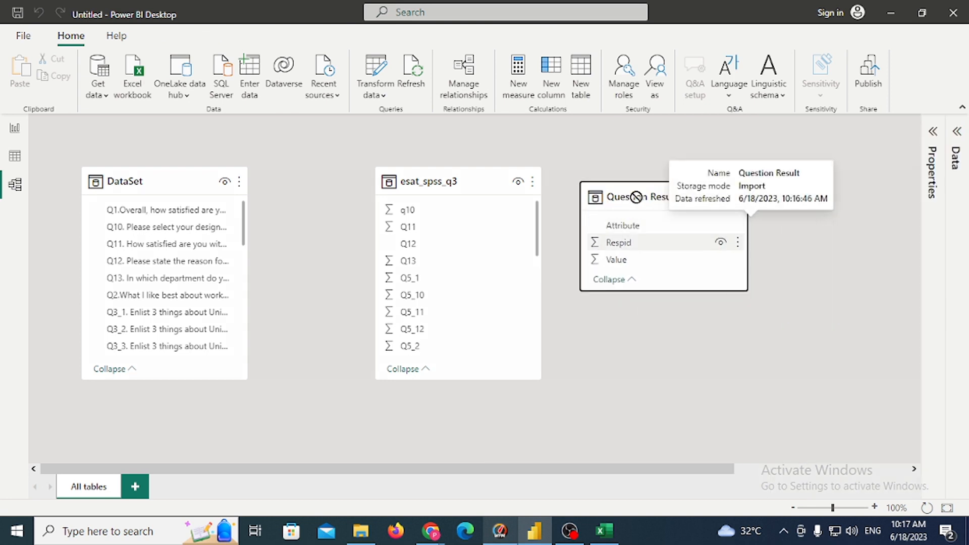
drag(467, 182, 403, 181)
scroll(443, 320, down, 4)
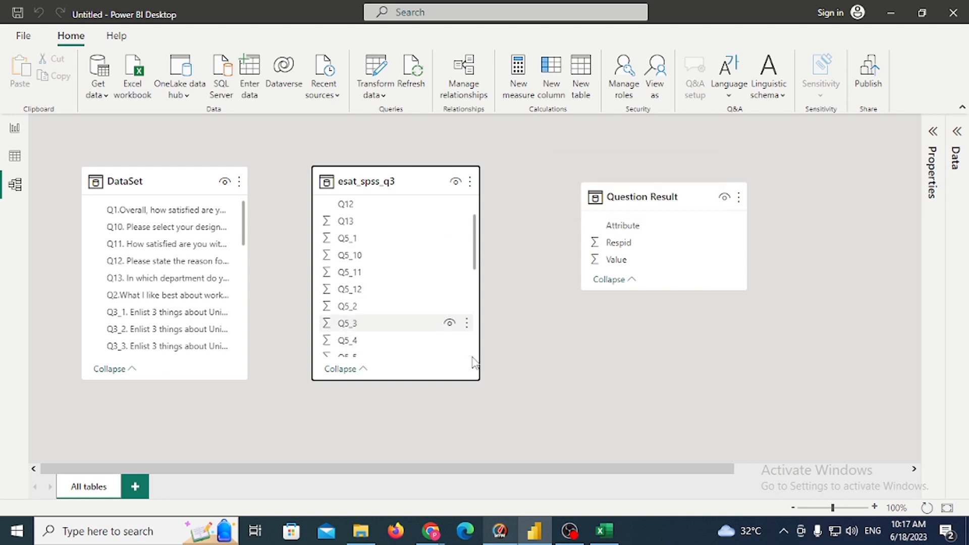
drag(540, 468, 724, 461)
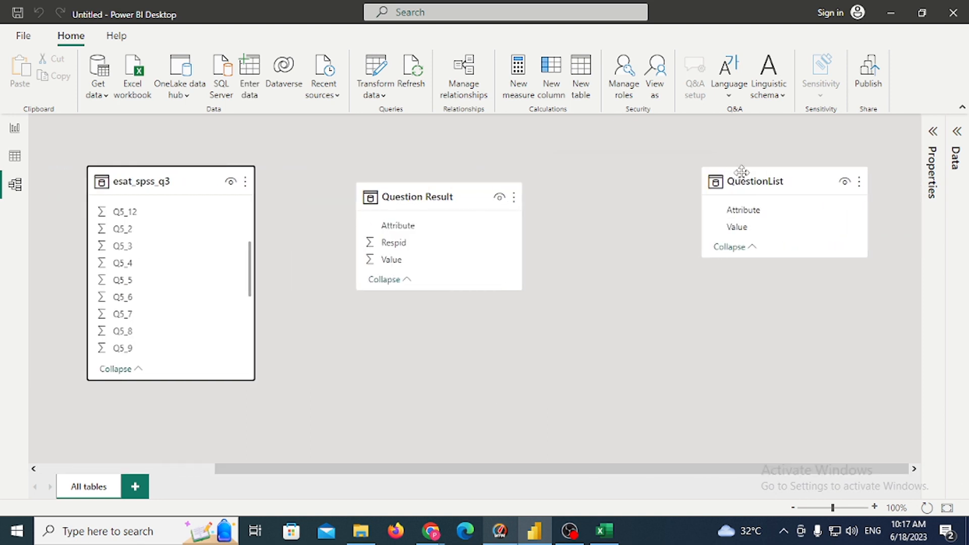
drag(741, 174, 618, 350)
drag(621, 426, 616, 452)
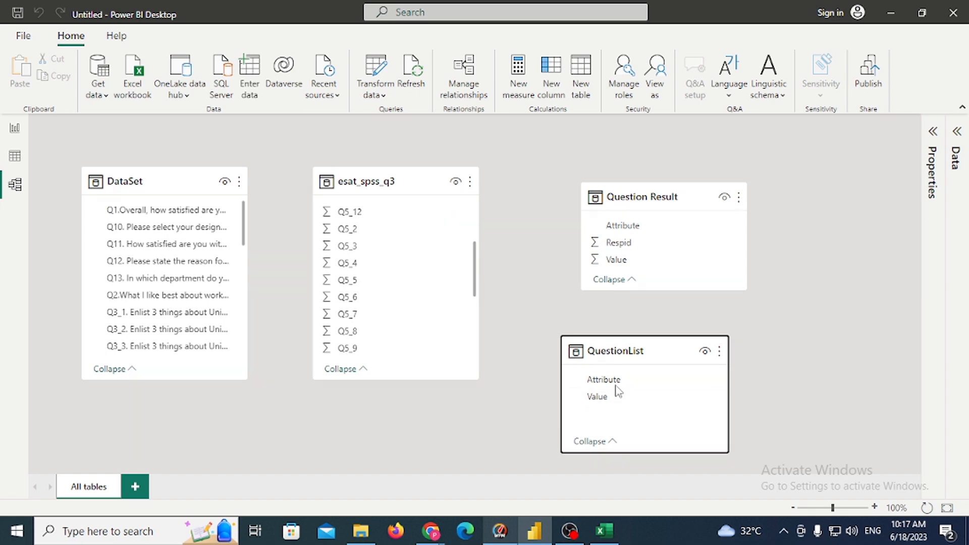
In the table view, rename the Attribute column of the Question Result table as QUESTIONID.
click(14, 155)
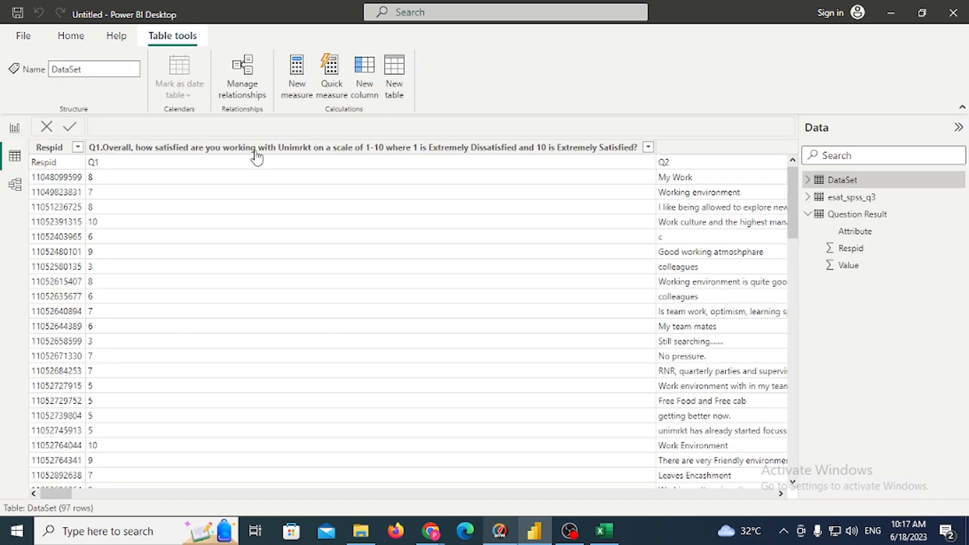
click(818, 214)
click(860, 215)
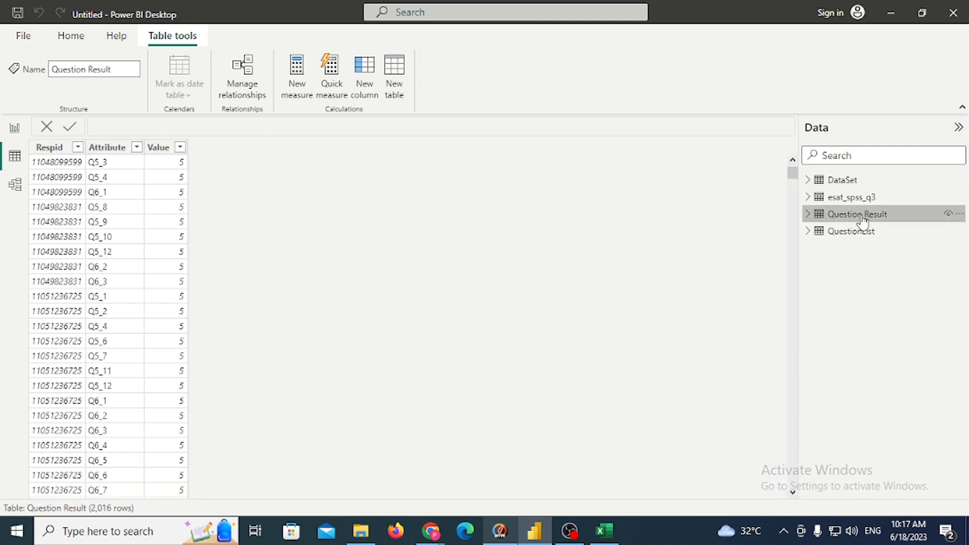
click(105, 151)
double_click(113, 146)
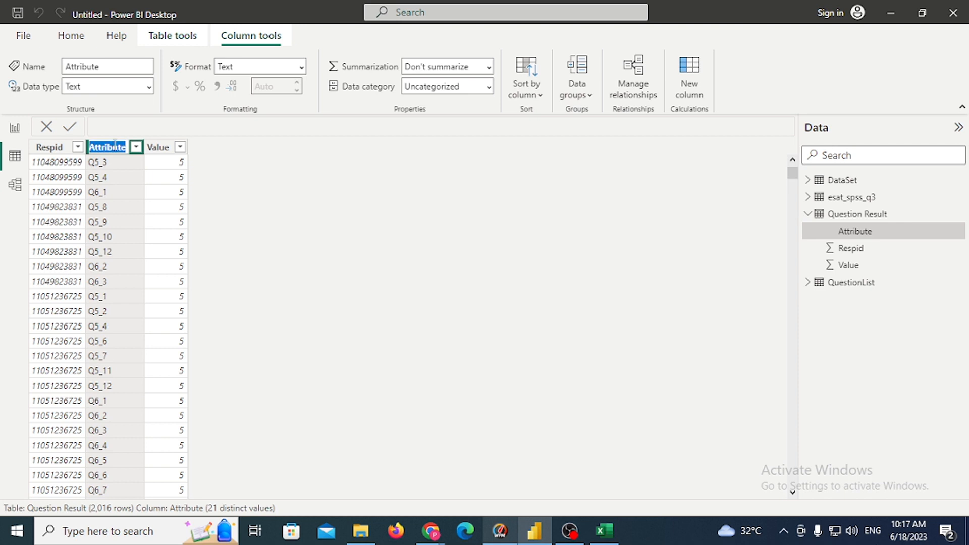
text(Q)
text(UESTIONID)
key(Return)
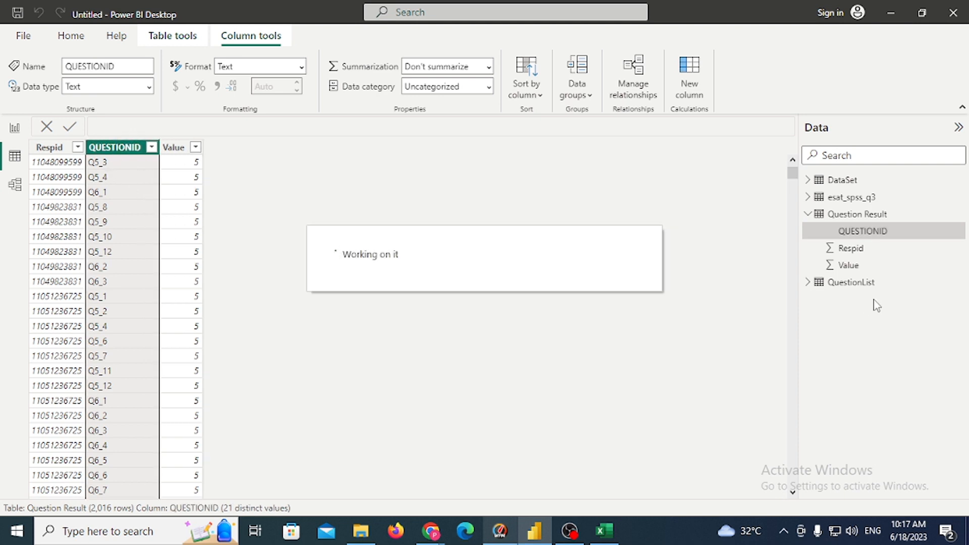
Rename the Value column of the QuestionList table as Questionid.
click(857, 287)
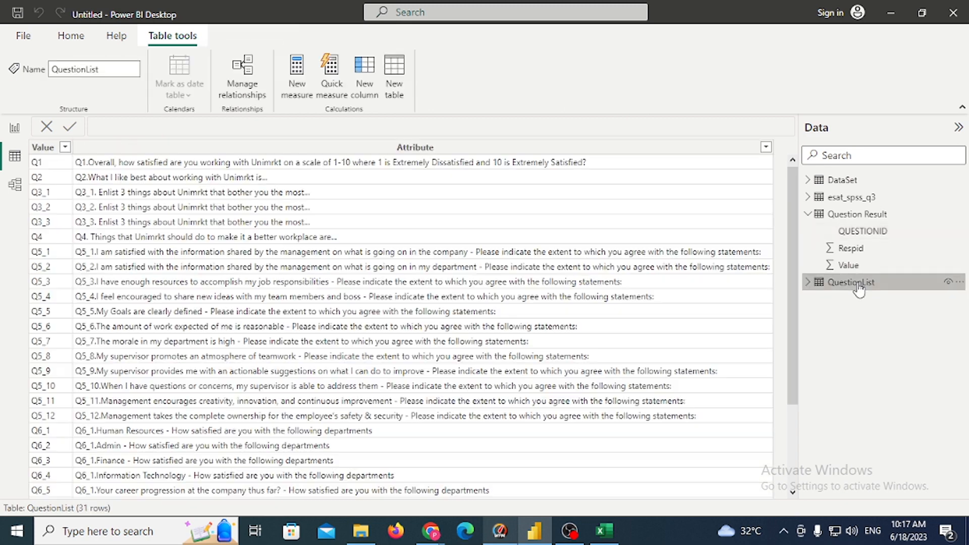
click(50, 150)
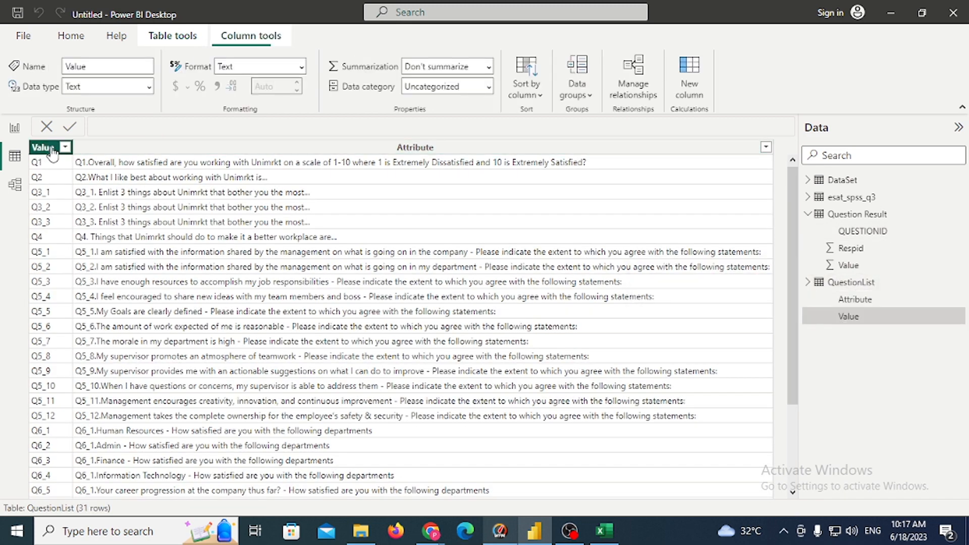
double_click(51, 148)
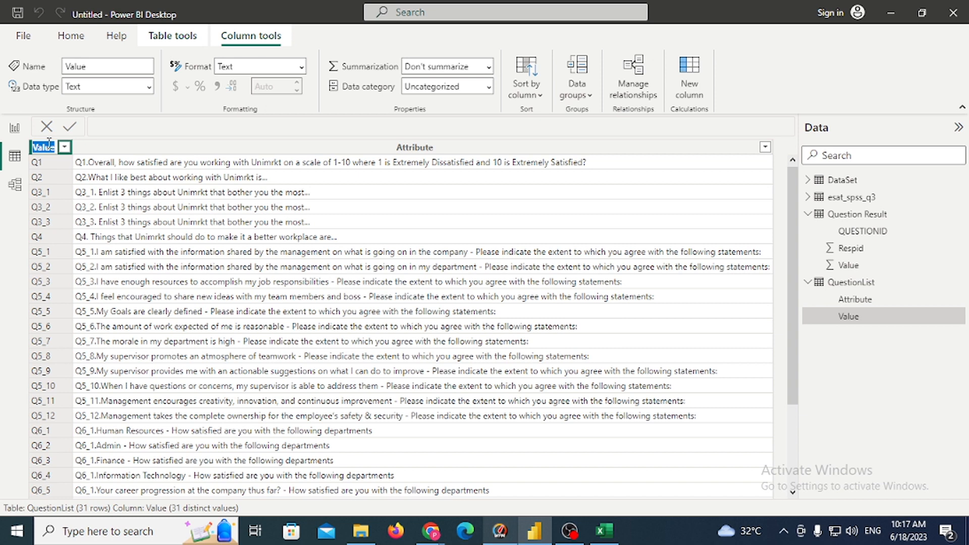
text(qUE)
key(BackSpace)
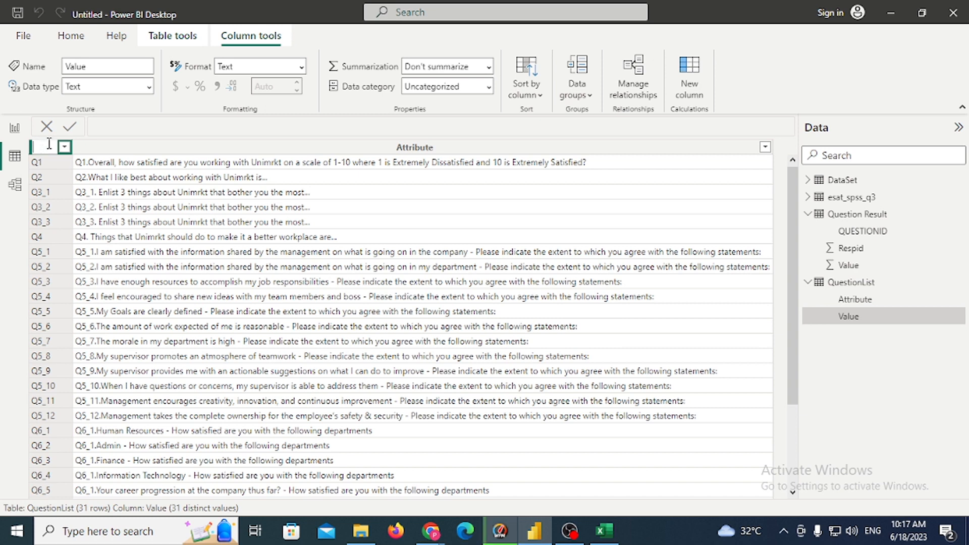
text(uestion)
key(Escape)
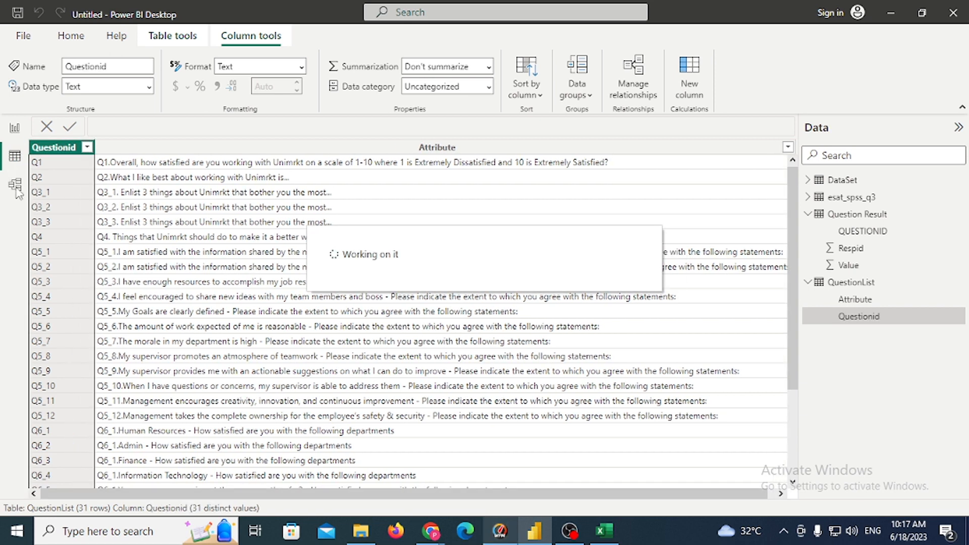
In the model view, relate QuestionList's Questionid to Question Result's QUESTIONID and shift the QuestionList card to the right.
click(16, 186)
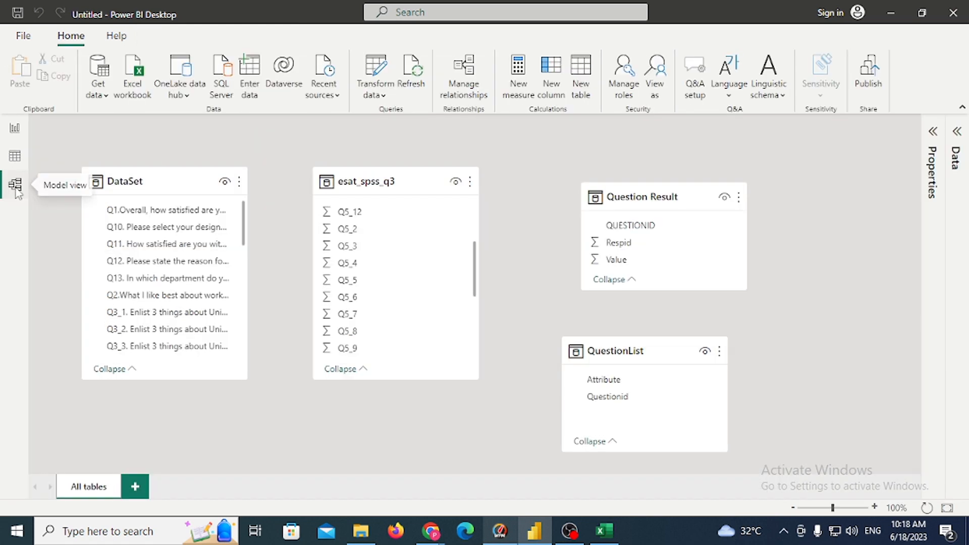
drag(633, 352, 668, 345)
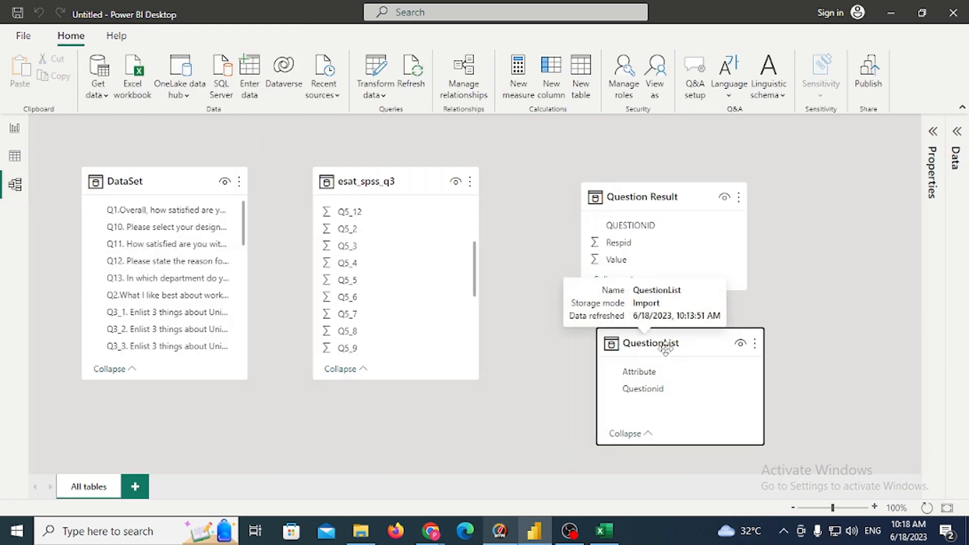
click(651, 230)
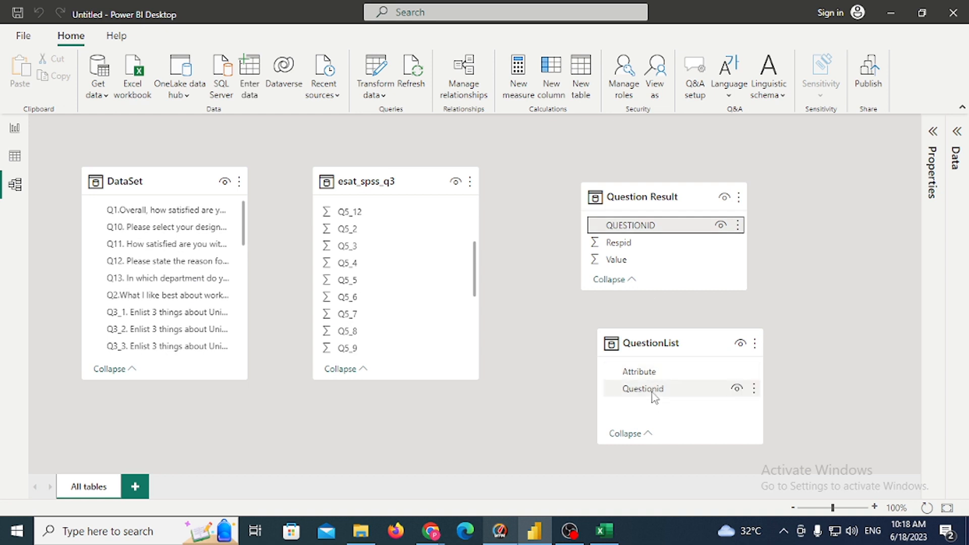
drag(654, 395, 624, 225)
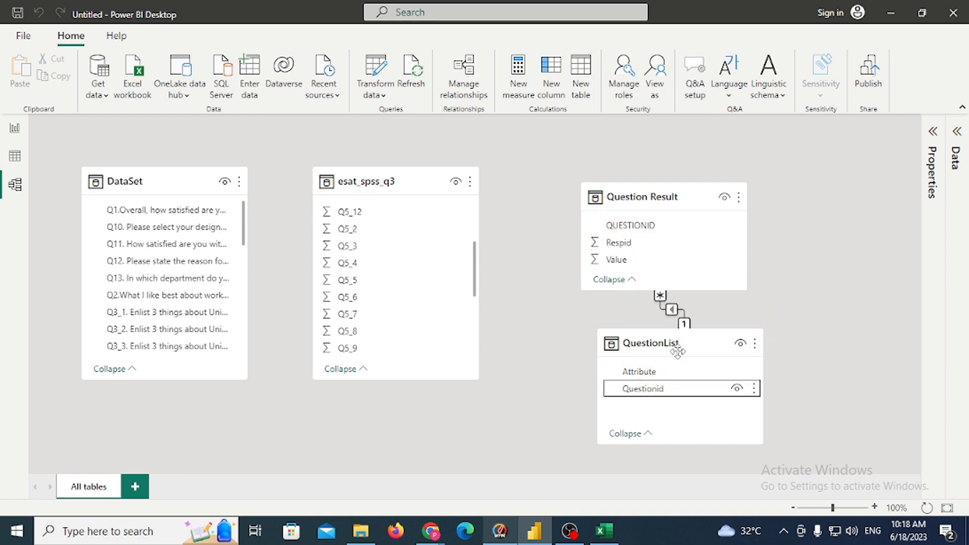
drag(681, 334, 754, 331)
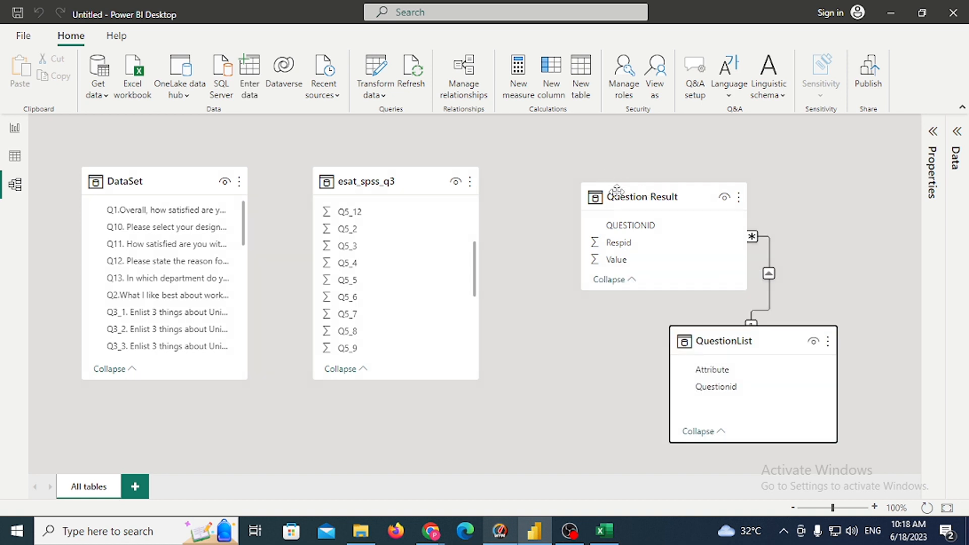
click(579, 240)
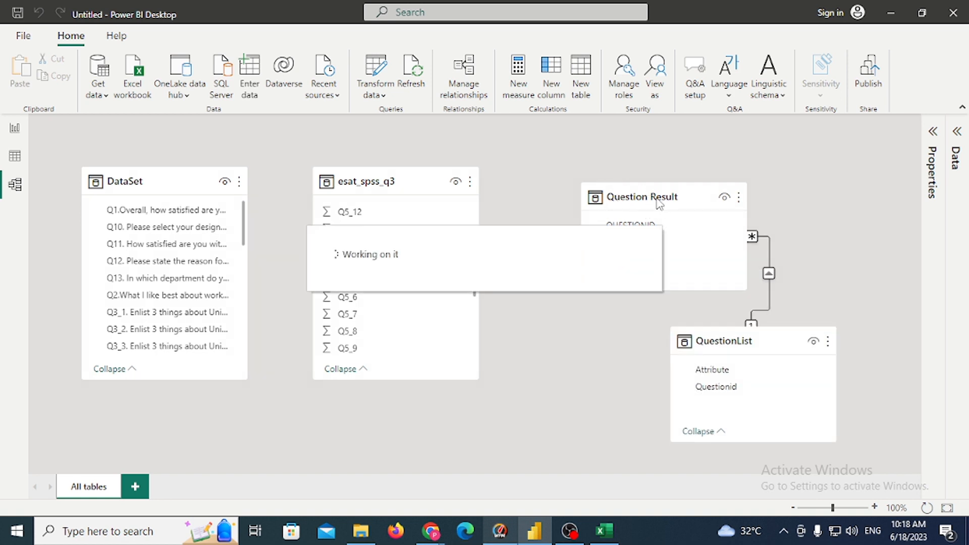
click(710, 347)
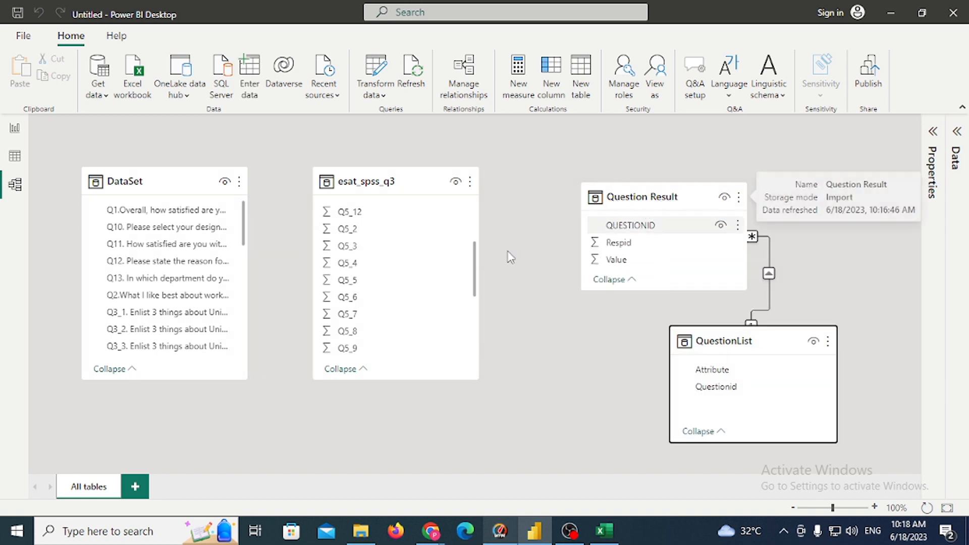
Add the QuestionList Attribute field to the report's table visual beside QUESTIONID.
click(14, 128)
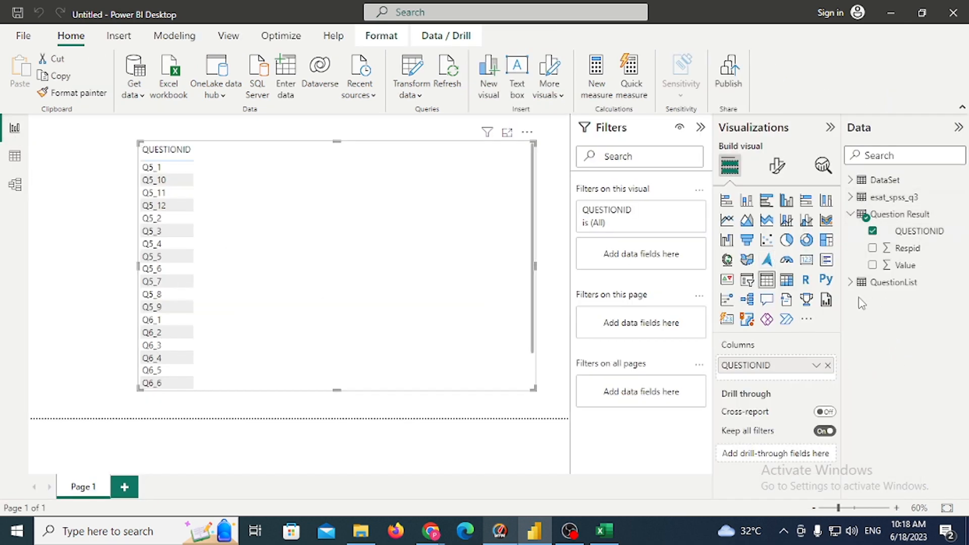
click(851, 282)
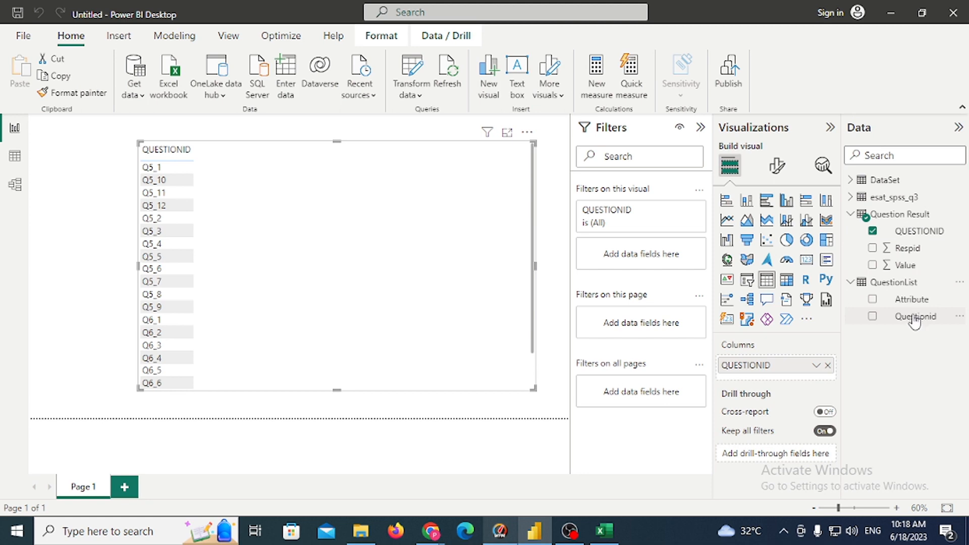
drag(911, 300, 353, 240)
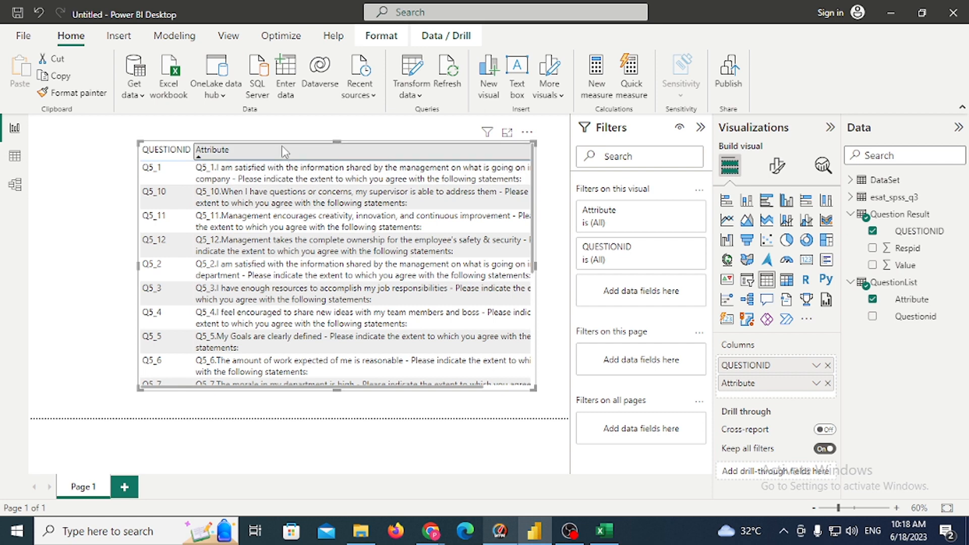
Replace the table visual with an empty slicer, placed near the top of the page and enlarged.
click(387, 154)
key(Delete)
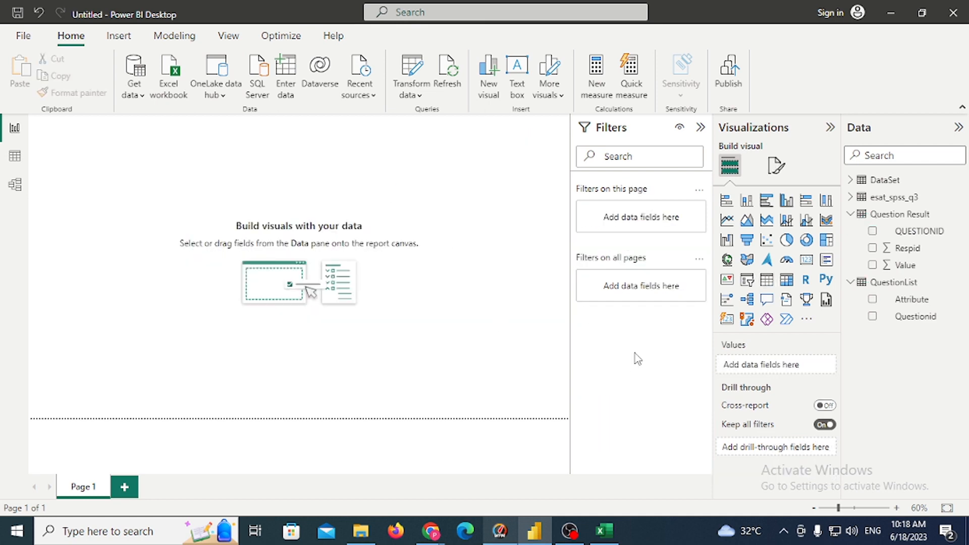
click(746, 285)
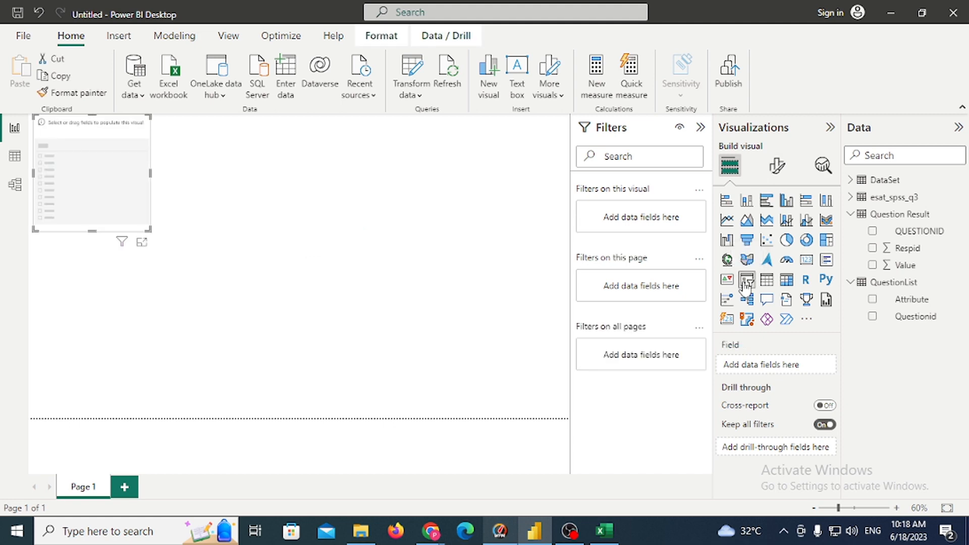
drag(101, 183, 202, 198)
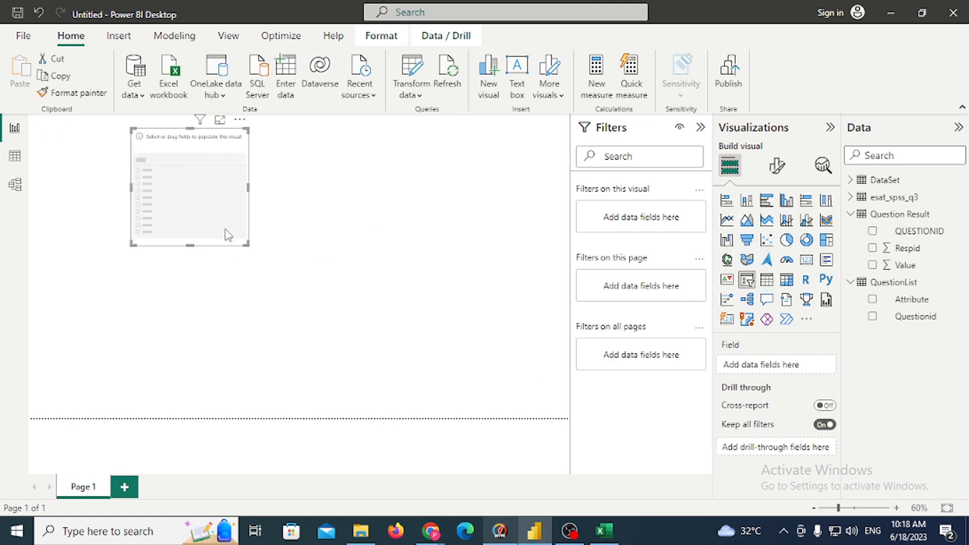
click(247, 246)
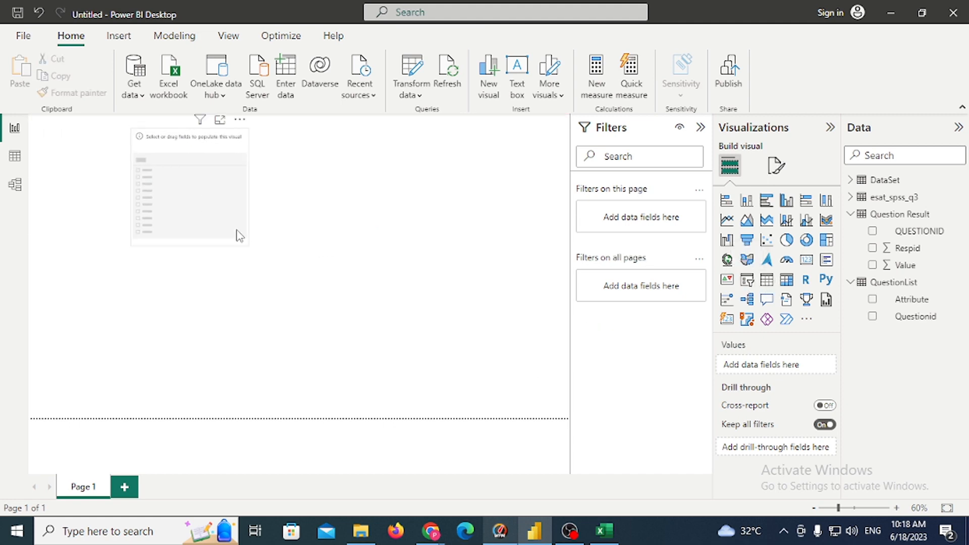
click(239, 236)
drag(239, 236, 323, 258)
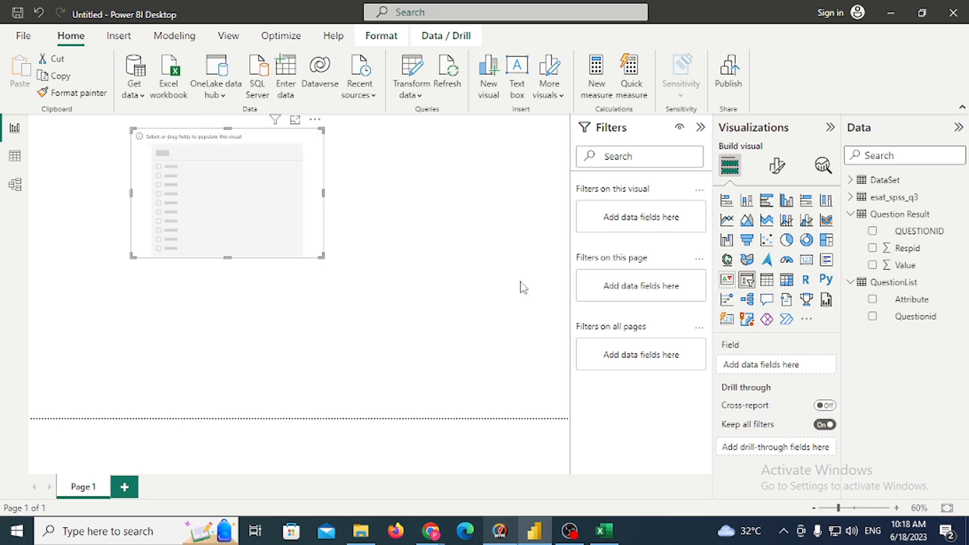
Check the QuestionList columns, fill the slicer with the QuestionList Attribute field, and enlarge it so the question texts fit.
click(15, 156)
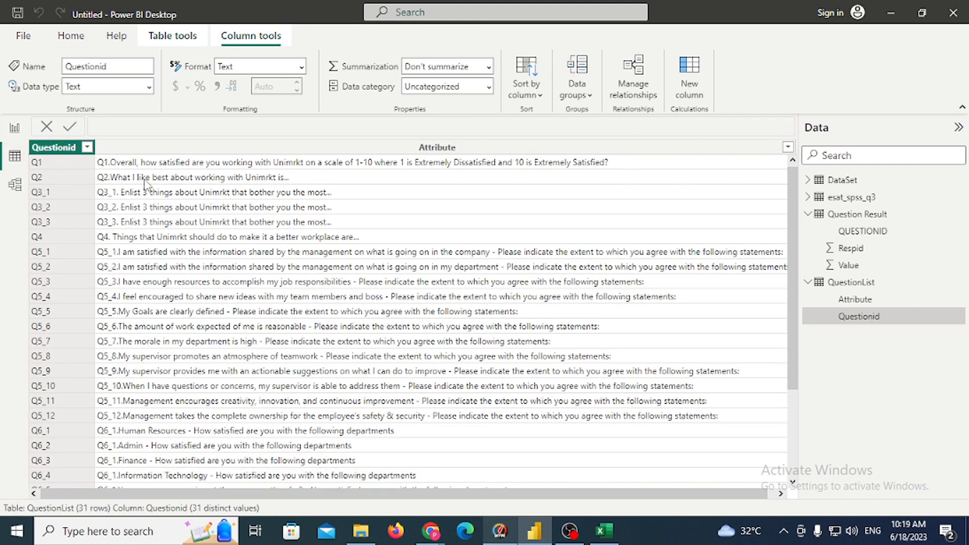
click(126, 150)
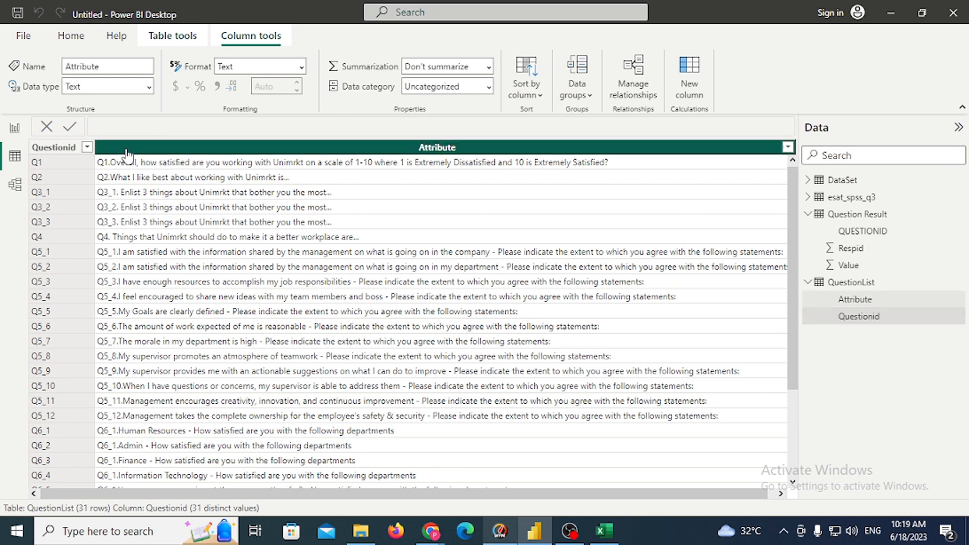
click(16, 128)
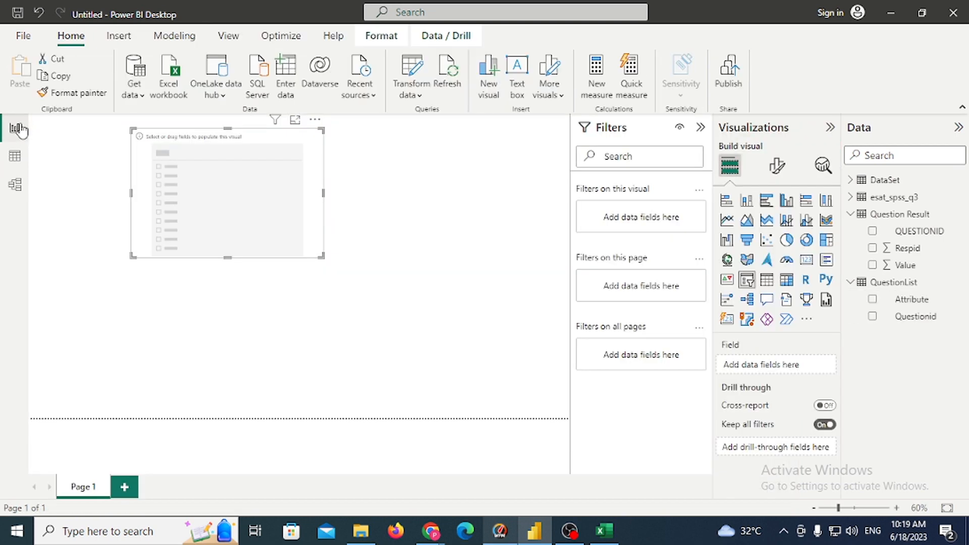
drag(917, 301, 241, 201)
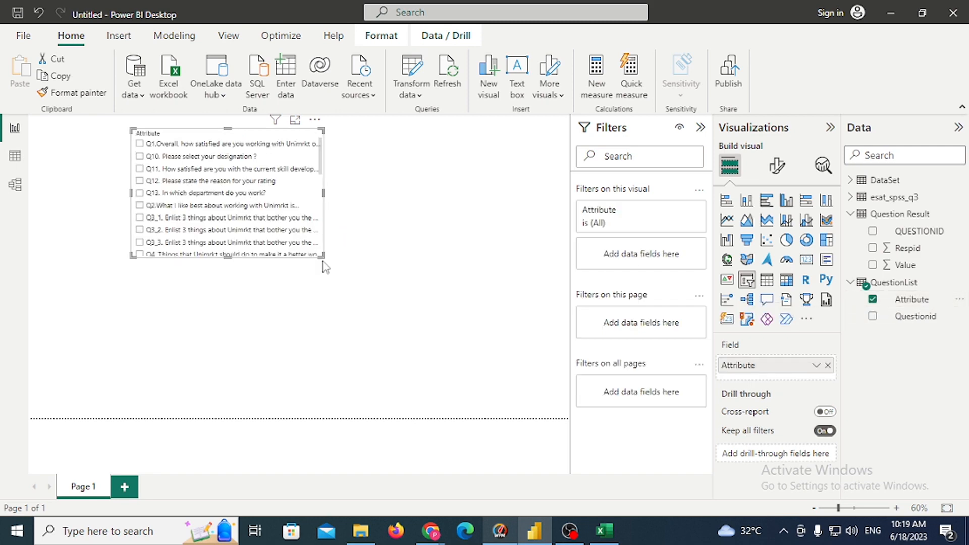
drag(322, 257, 438, 318)
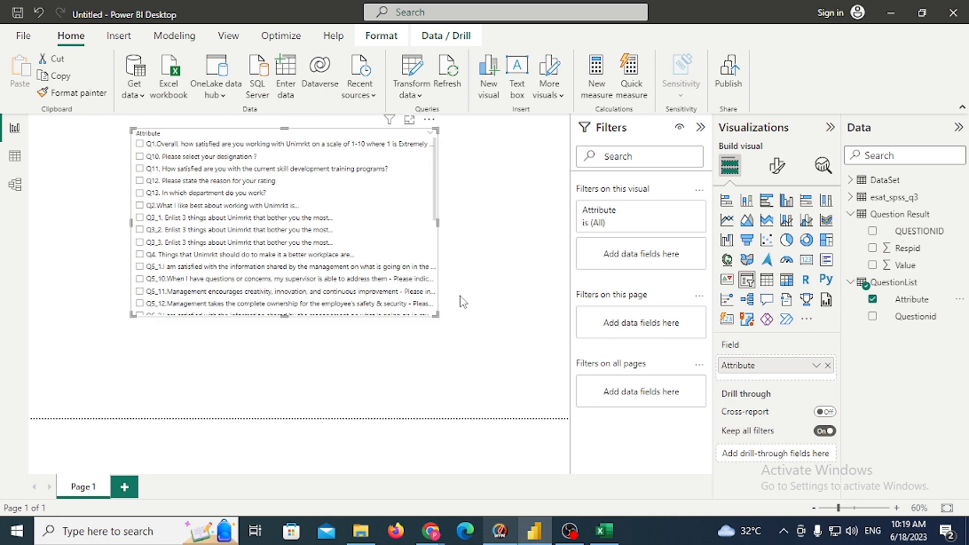
Try selecting questions in the slicer, ending with "Q13. In which department do you work?", and reduce the slicer's height.
click(139, 157)
click(140, 168)
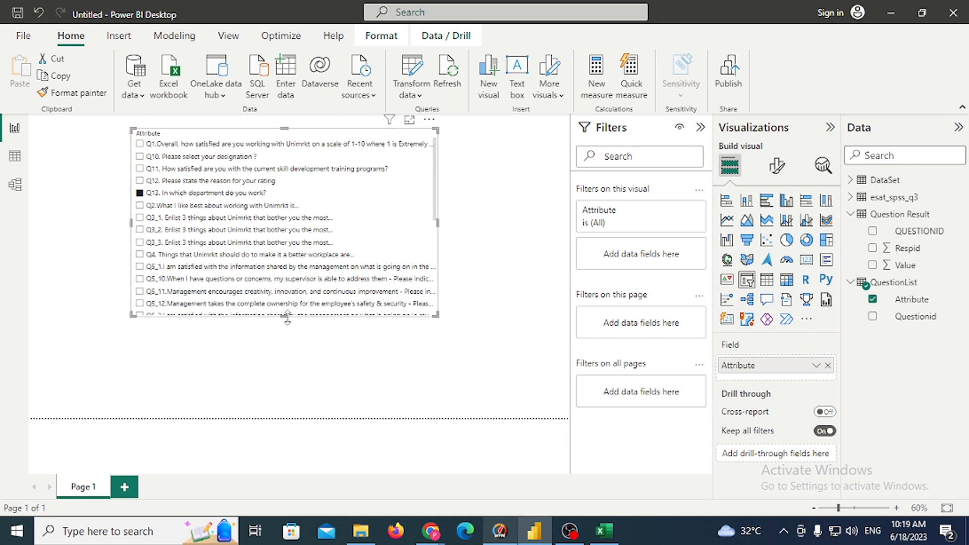
drag(284, 317, 284, 209)
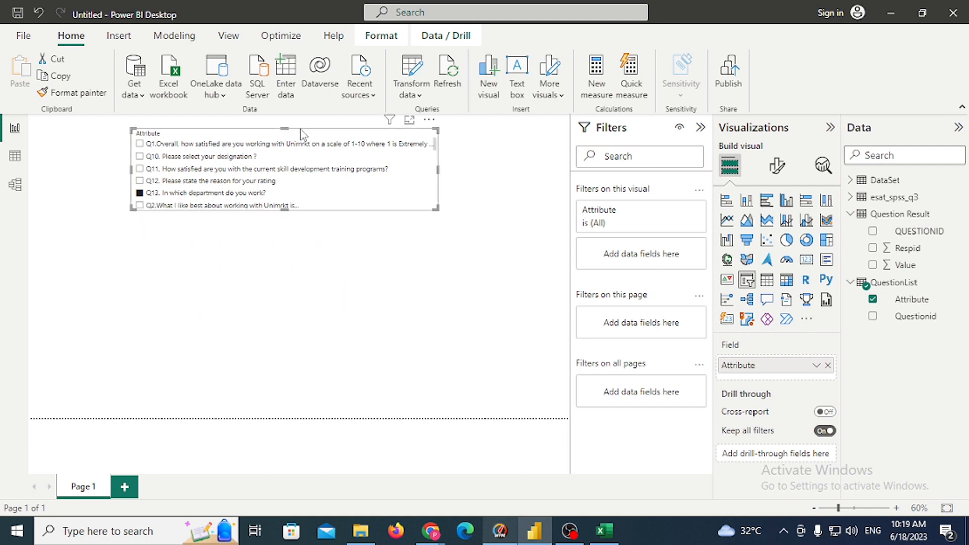
Delete the slicer and insert an empty table visual near the lower middle of the page.
key(Delete)
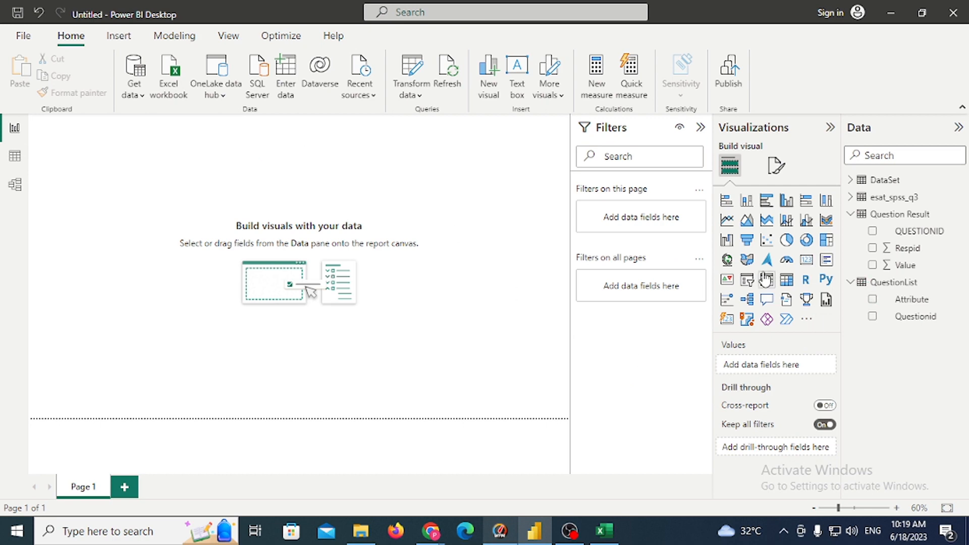
click(767, 287)
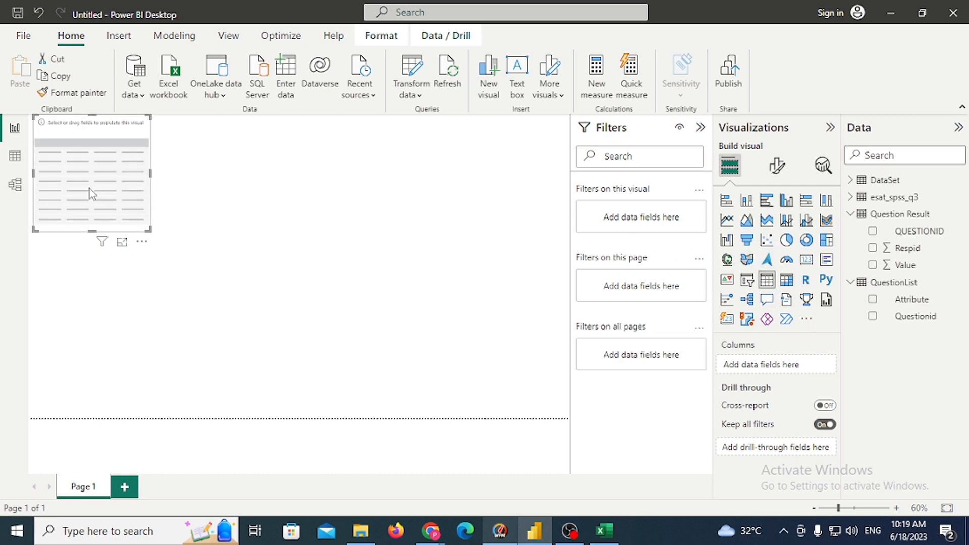
drag(89, 189, 255, 318)
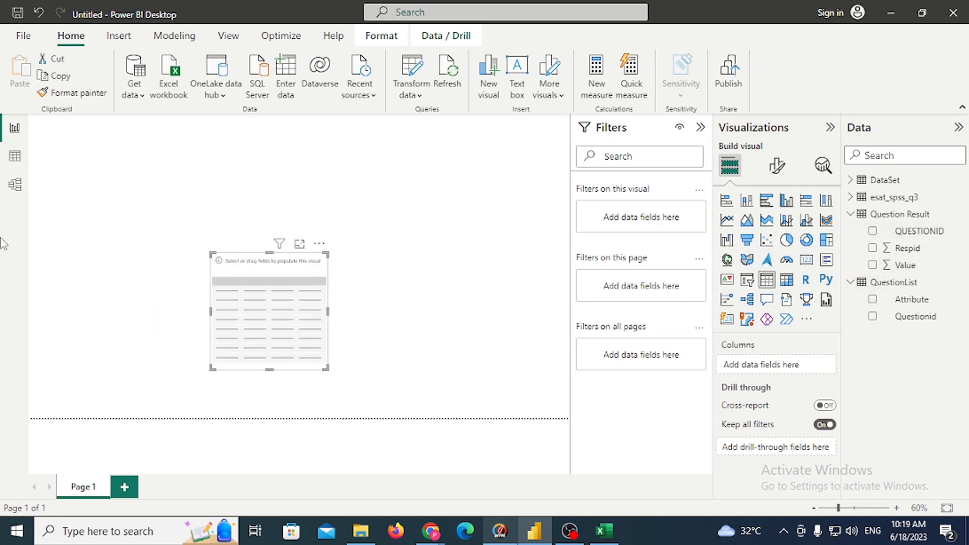
Check the Question Result table's data, add its Value field to the empty table visual, and widen the visual.
click(15, 158)
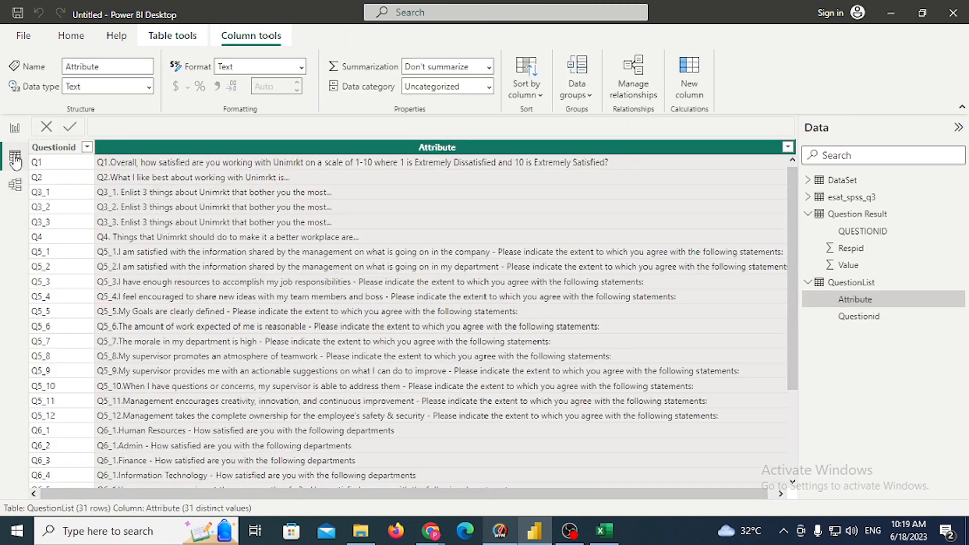
click(844, 222)
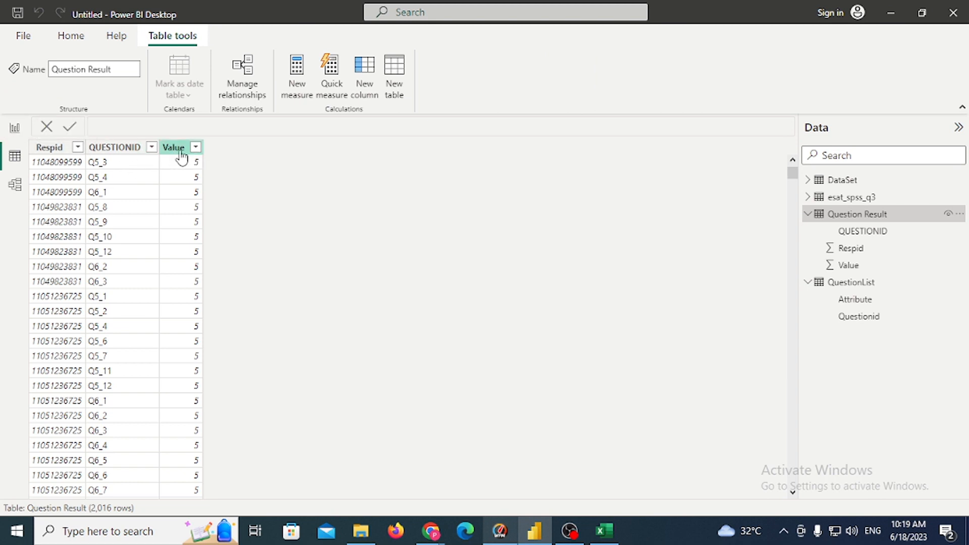
click(14, 130)
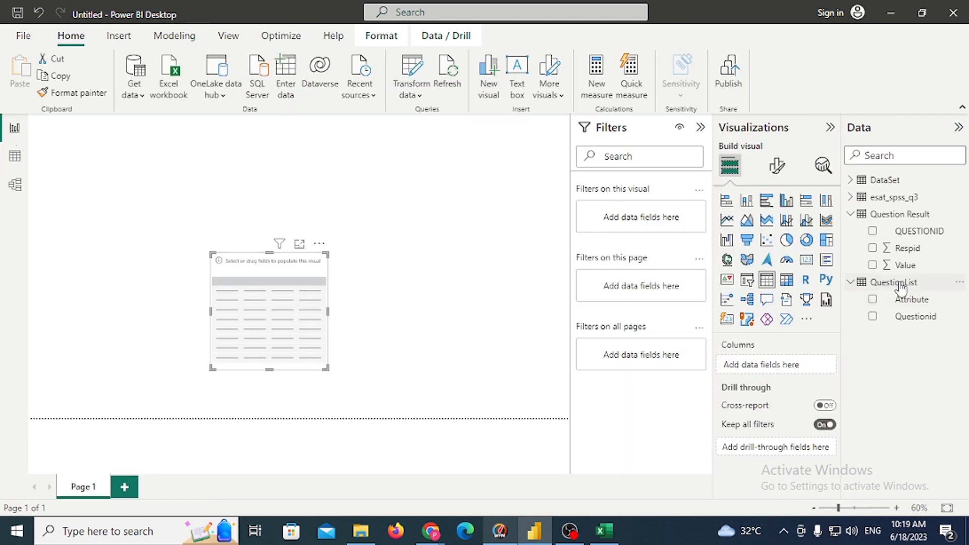
drag(903, 265, 293, 325)
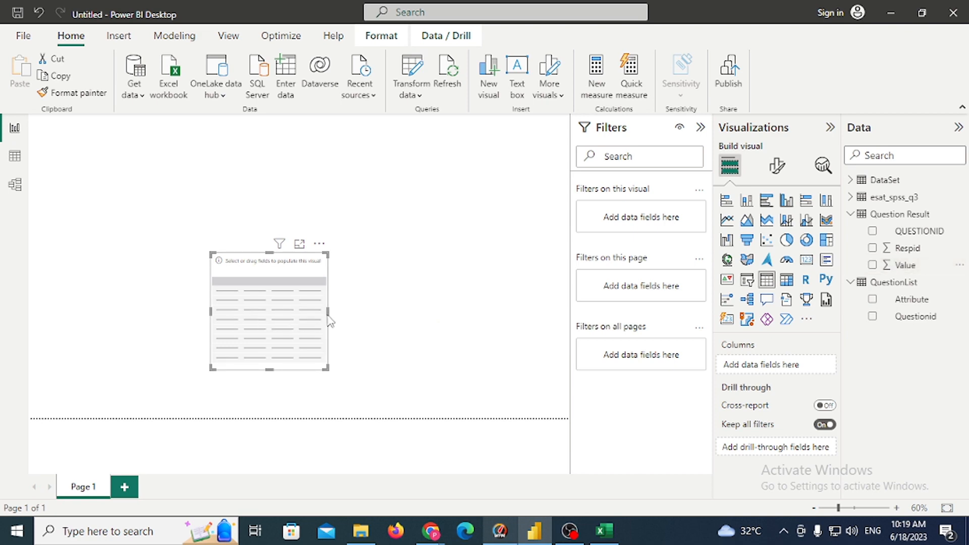
click(873, 266)
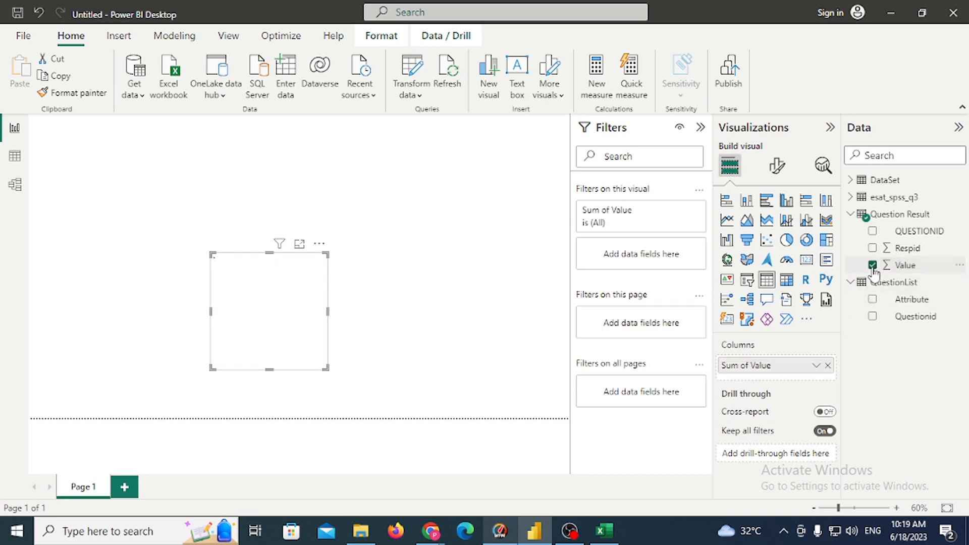
drag(327, 368, 391, 370)
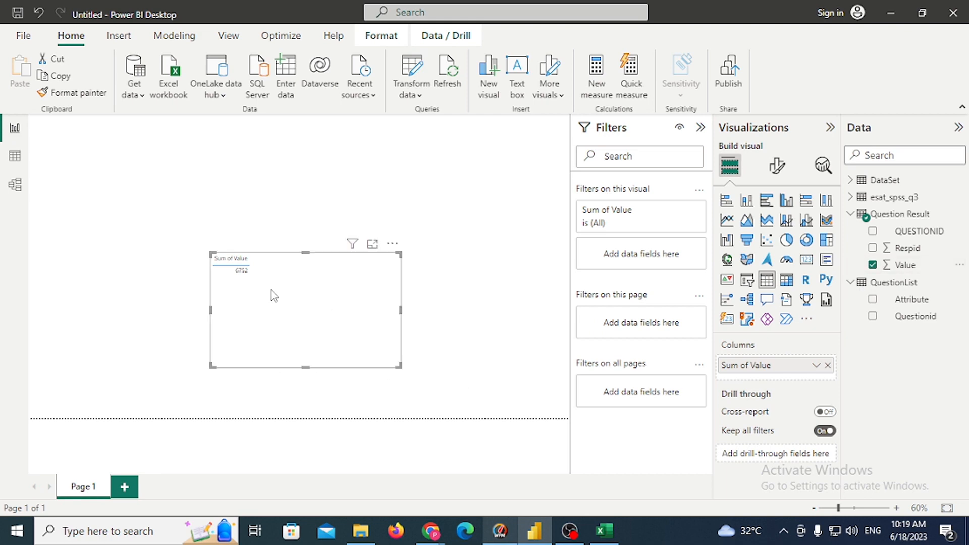
Set the table visual's global font size to 17, shrink the visual, and move it lower on the page.
click(776, 167)
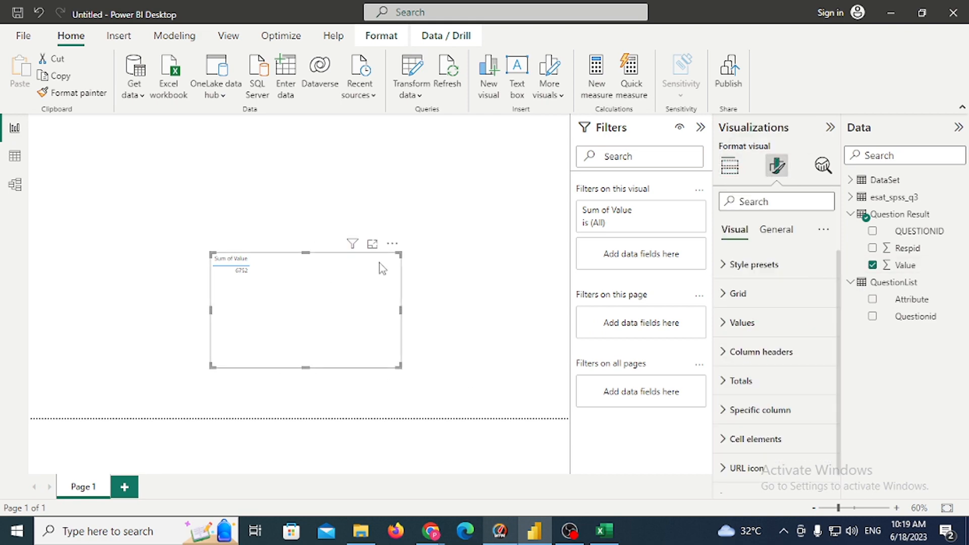
click(747, 206)
text(font)
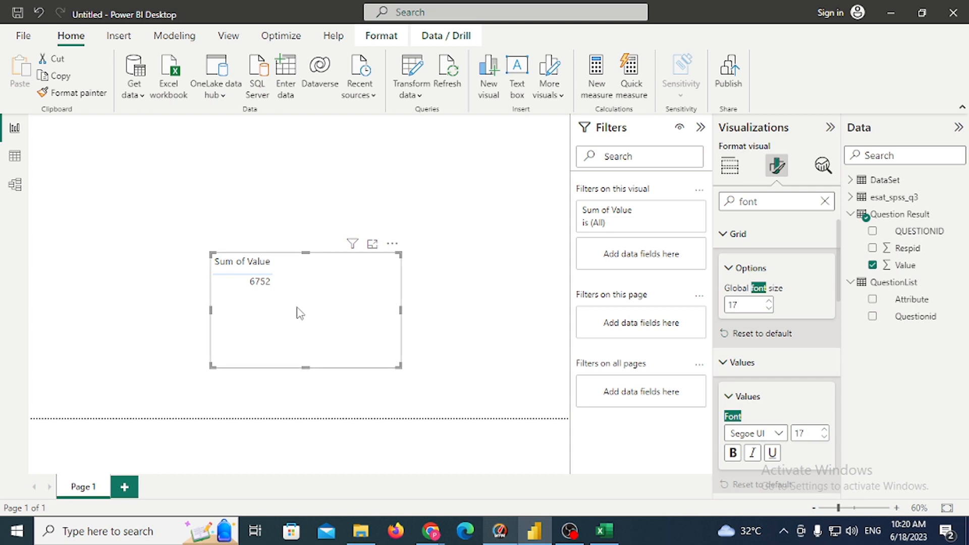
click(732, 171)
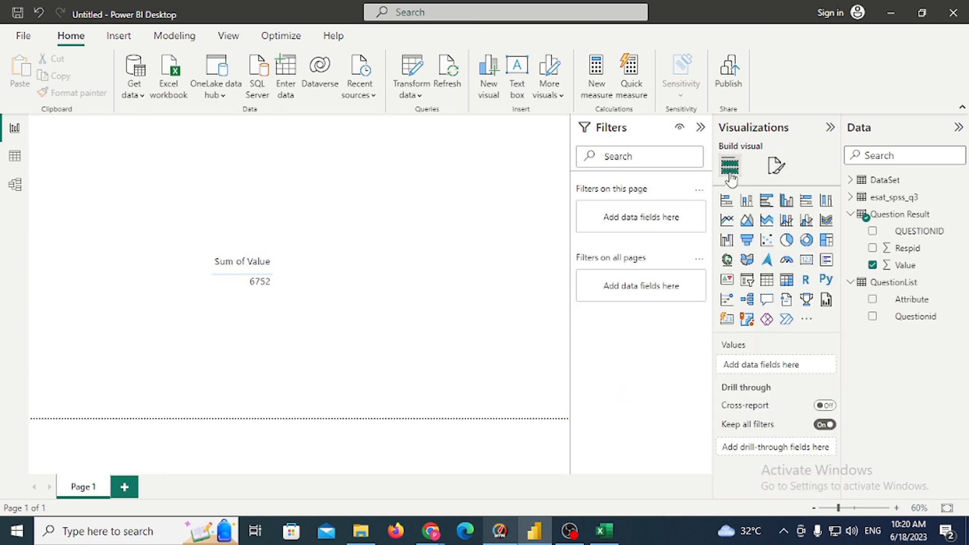
click(397, 365)
drag(399, 366, 309, 344)
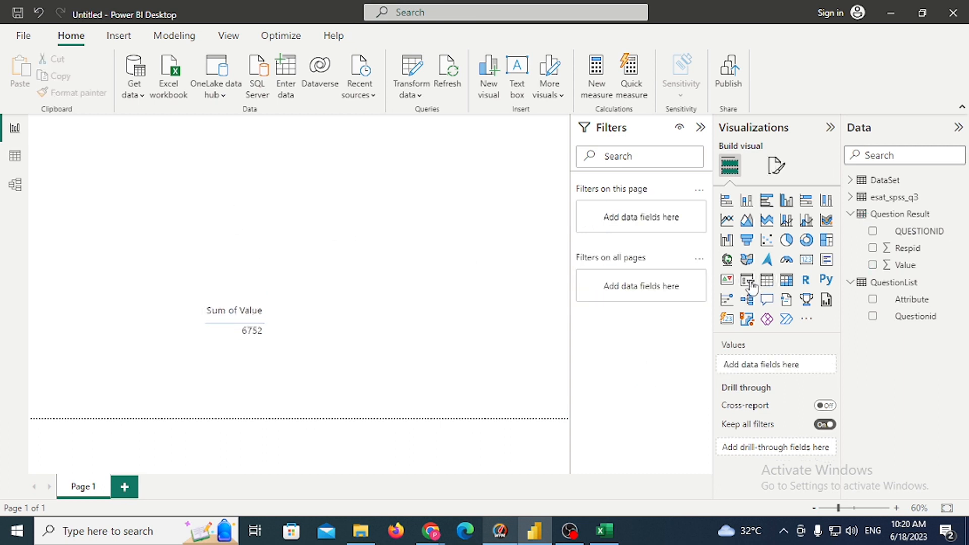
Insert a slicer above the Sum of Value table and fill it with the QuestionList Attribute field.
drag(747, 279, 216, 210)
drag(256, 252, 267, 232)
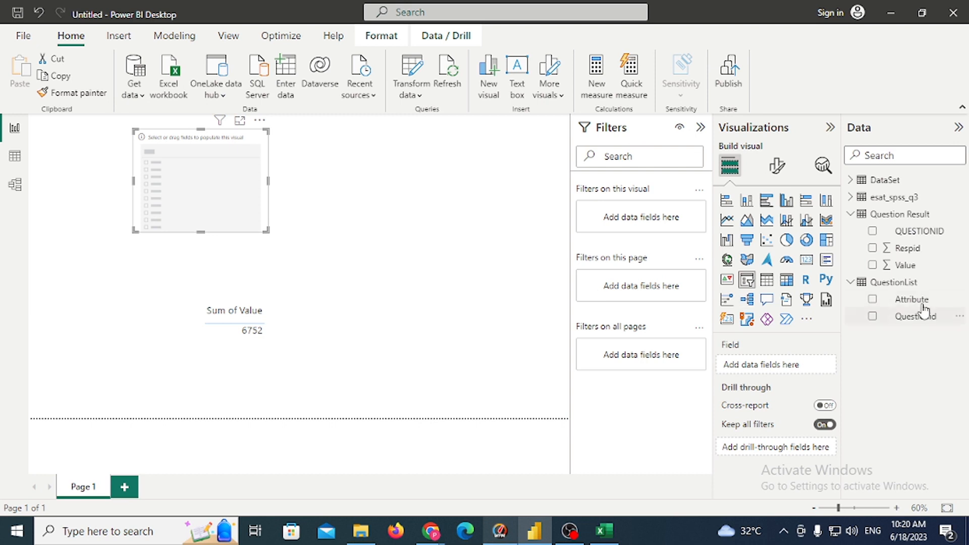
drag(888, 303, 198, 172)
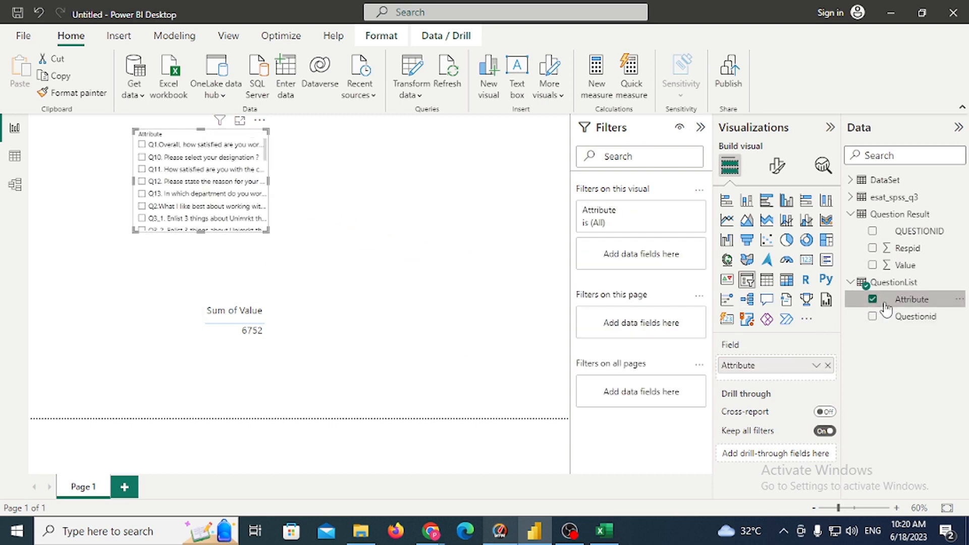
click(285, 339)
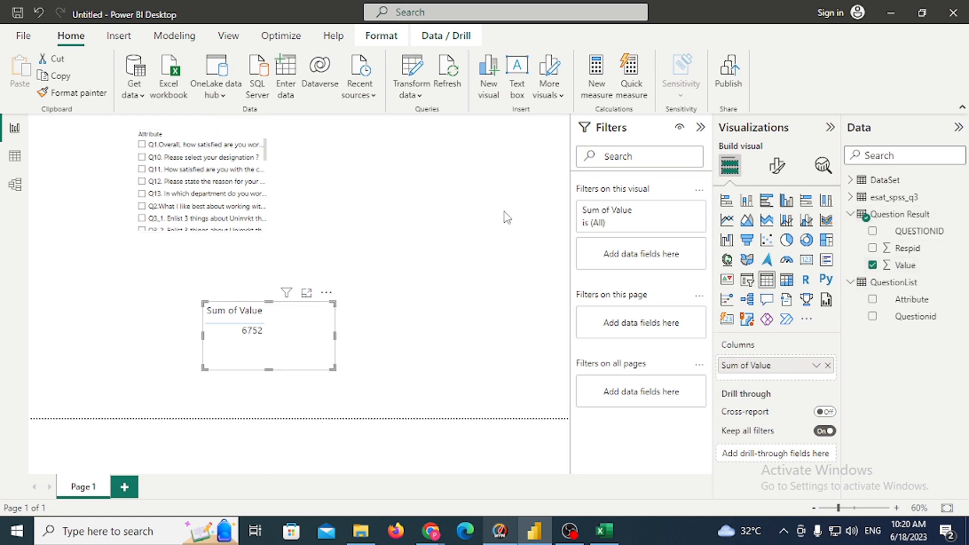
click(288, 199)
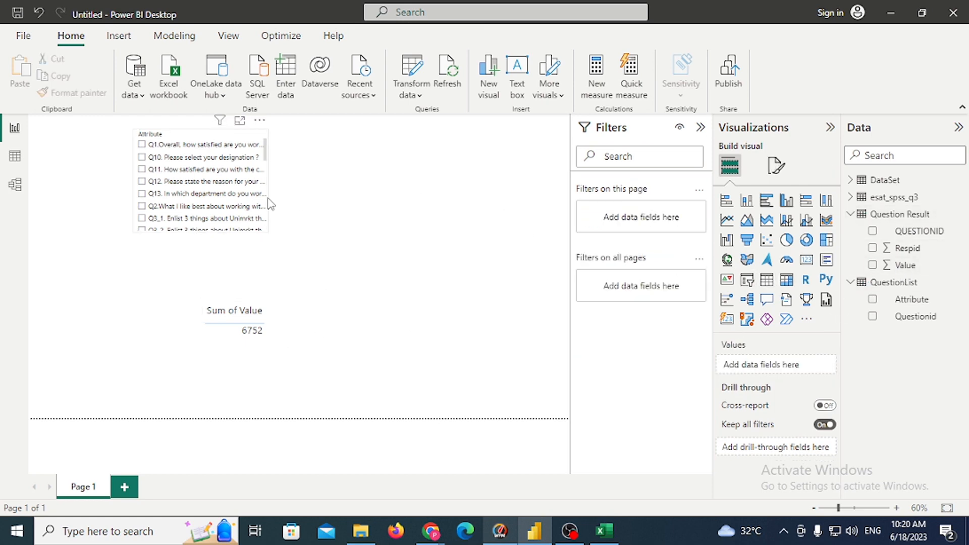
click(265, 200)
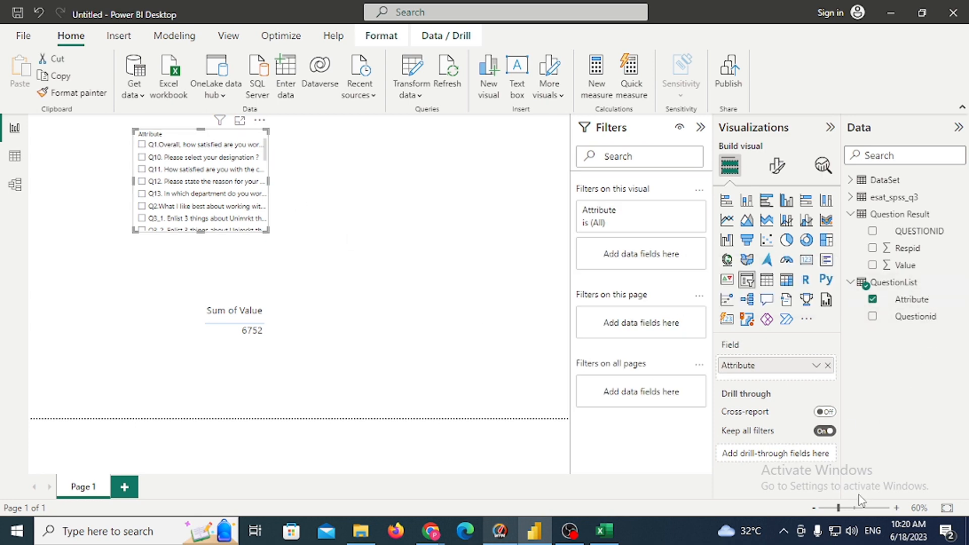
Switch to Snipping Tool and capture the report window with the slicer, table visual and field list.
key(super)
text(snip)
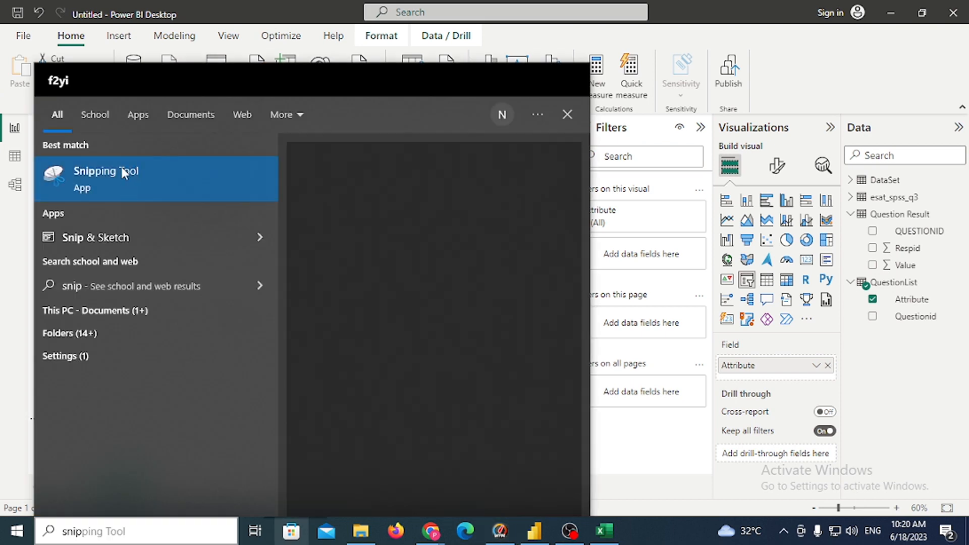
click(124, 166)
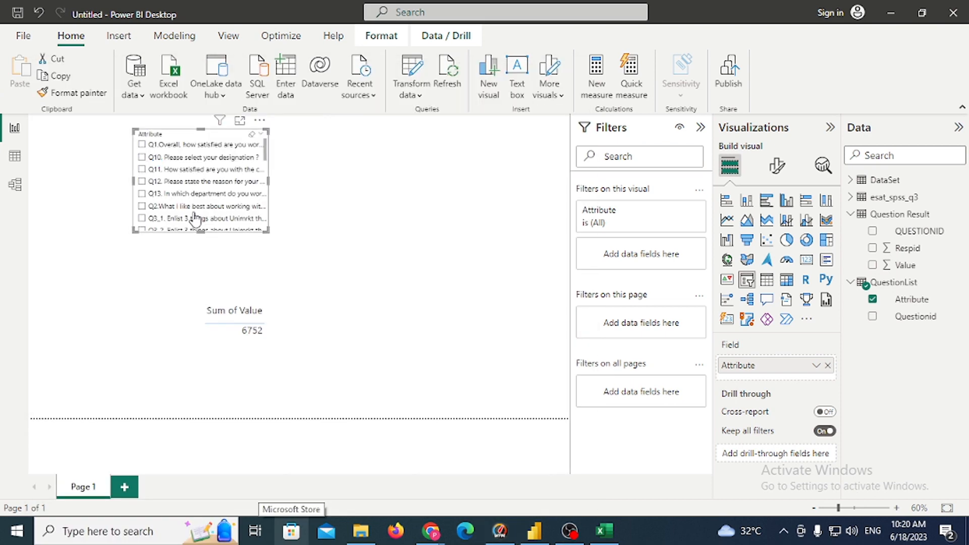
click(574, 150)
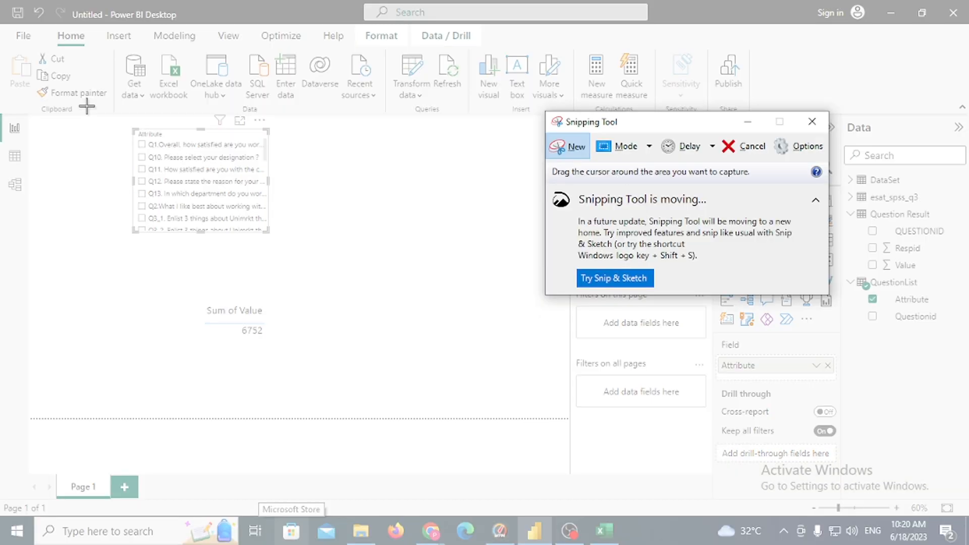
drag(42, 32, 960, 501)
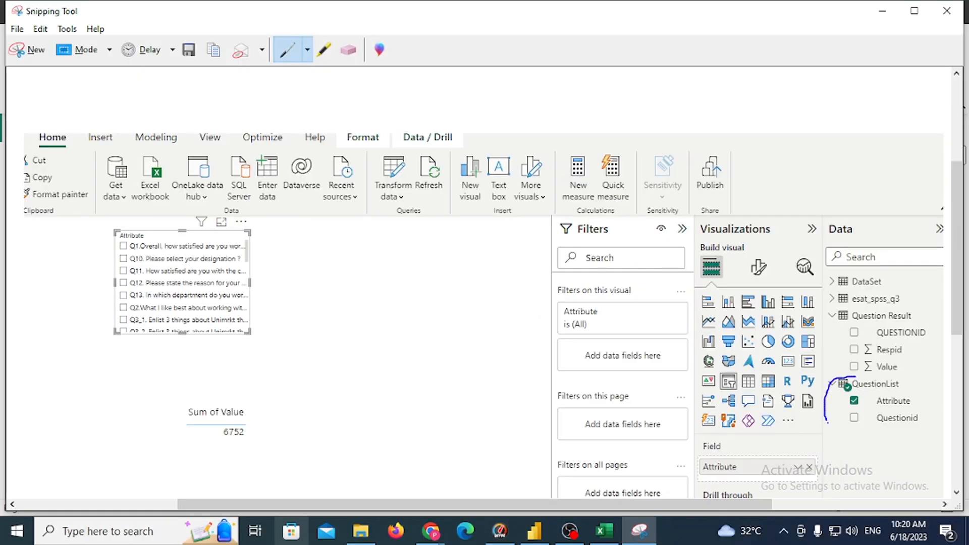
Draw pen annotations on the snip linking the QuestionList table to the Attribute slicer and the Question Result table to the Sum of Value visual.
mouse_move(827, 421)
mouse_down()
mouse_move(919, 435)
mouse_move(867, 378)
mouse_up()
drag(820, 408, 464, 433)
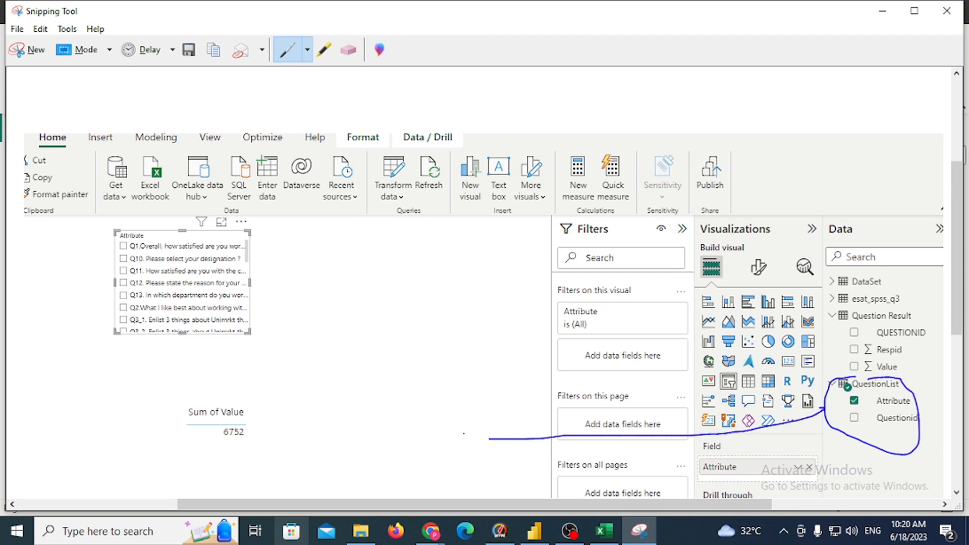
drag(412, 413, 281, 323)
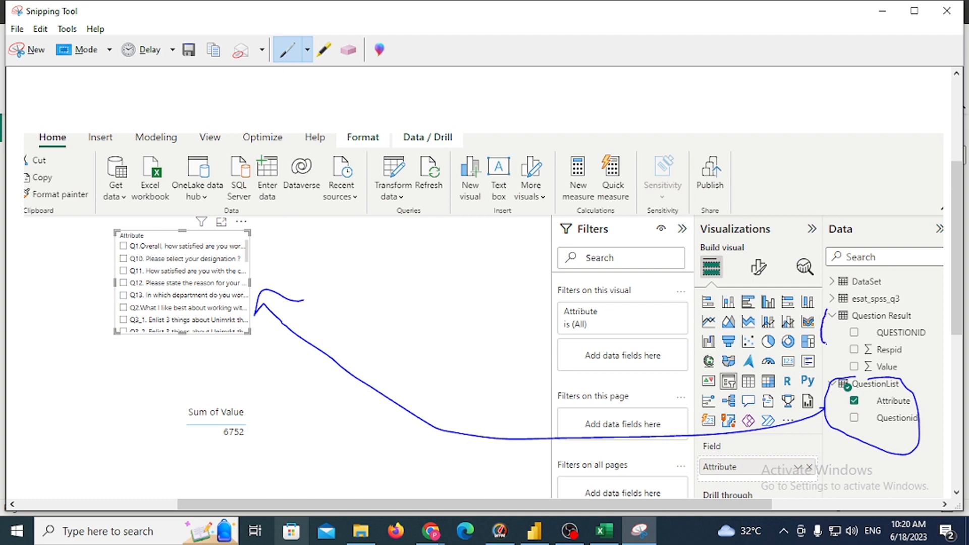
mouse_move(784, 333)
mouse_down()
mouse_move(385, 372)
mouse_move(343, 411)
mouse_up()
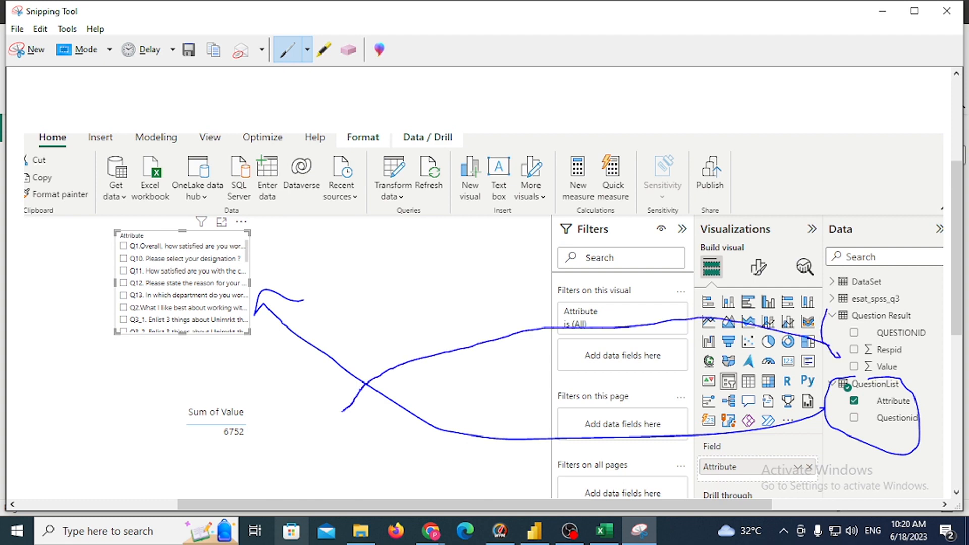
drag(346, 376, 371, 415)
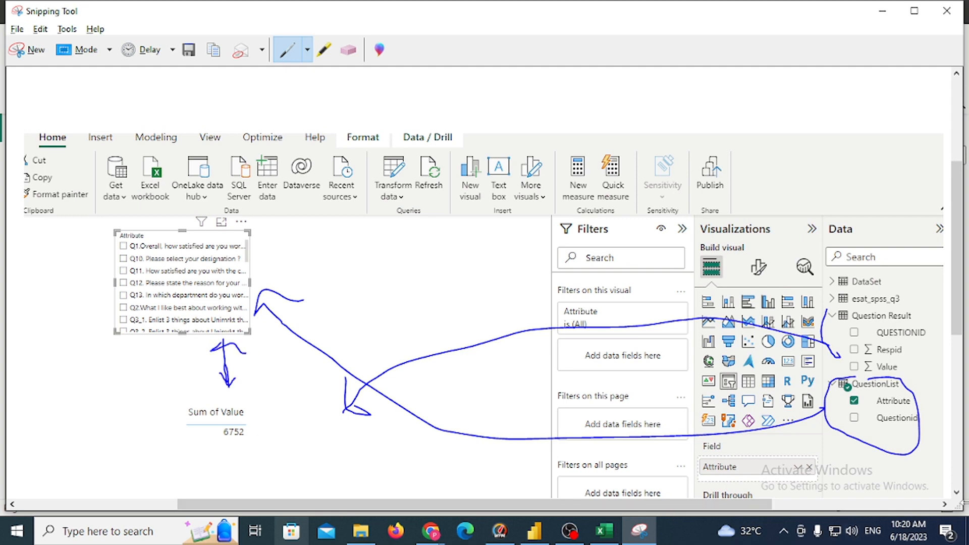
Switch to Power BI Desktop, check the table relationships in the model, and test question Q11 in the Attribute slicer against the Sum of Value table.
key(alt+Tab)
click(16, 185)
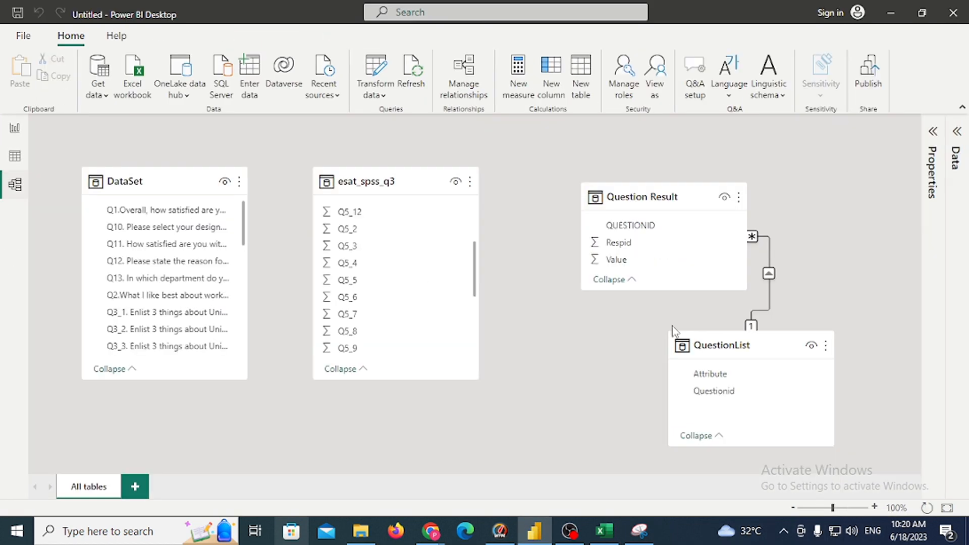
click(19, 125)
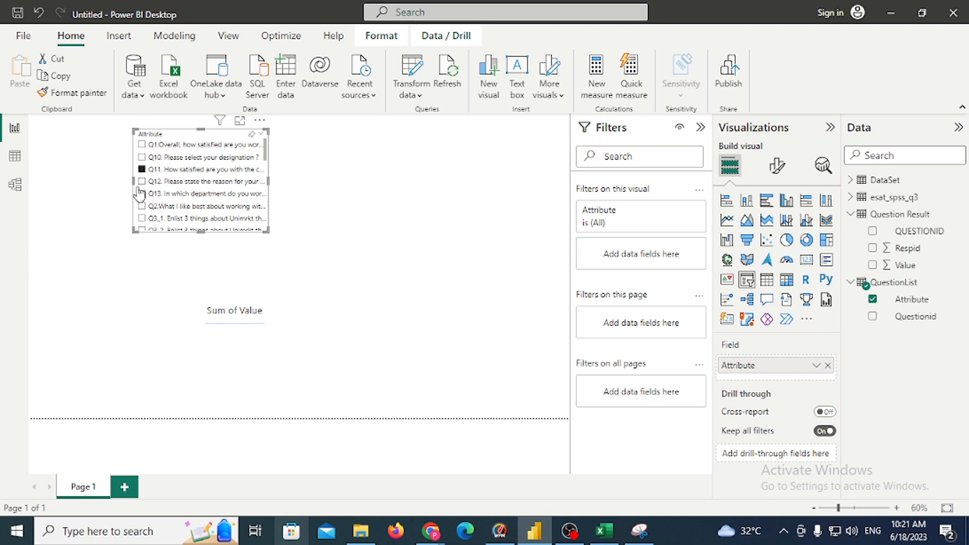
click(278, 335)
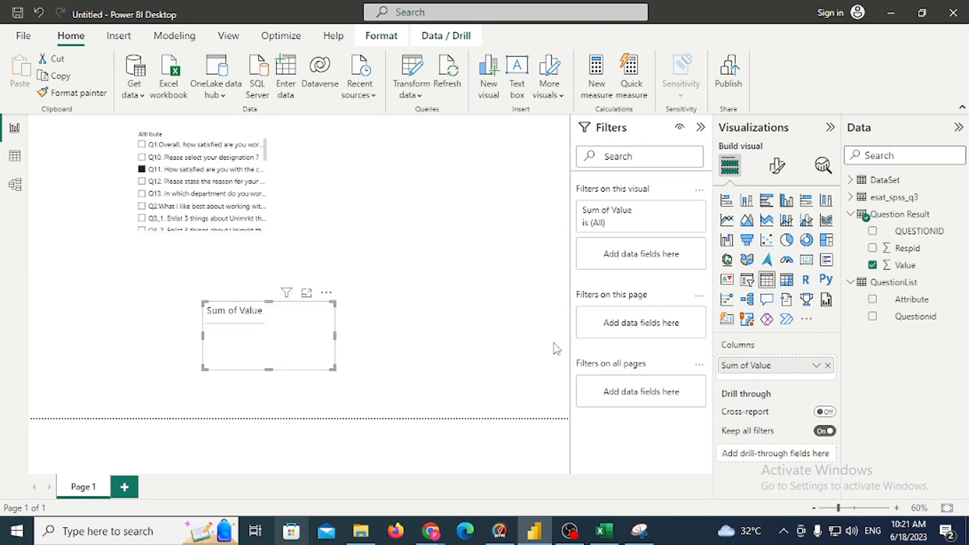
Inspect the settings of the relationship between Question Result and QuestionList in the model without changing them.
click(16, 186)
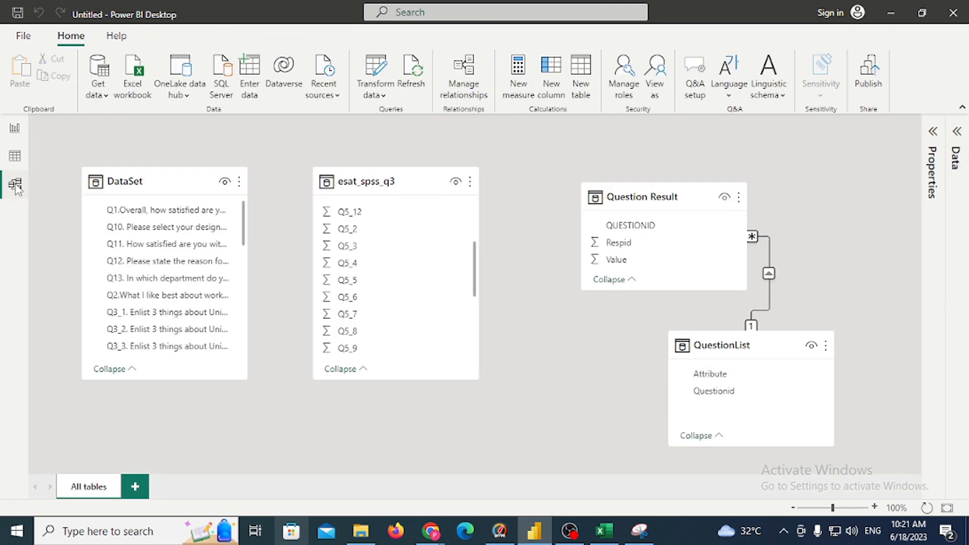
double_click(770, 258)
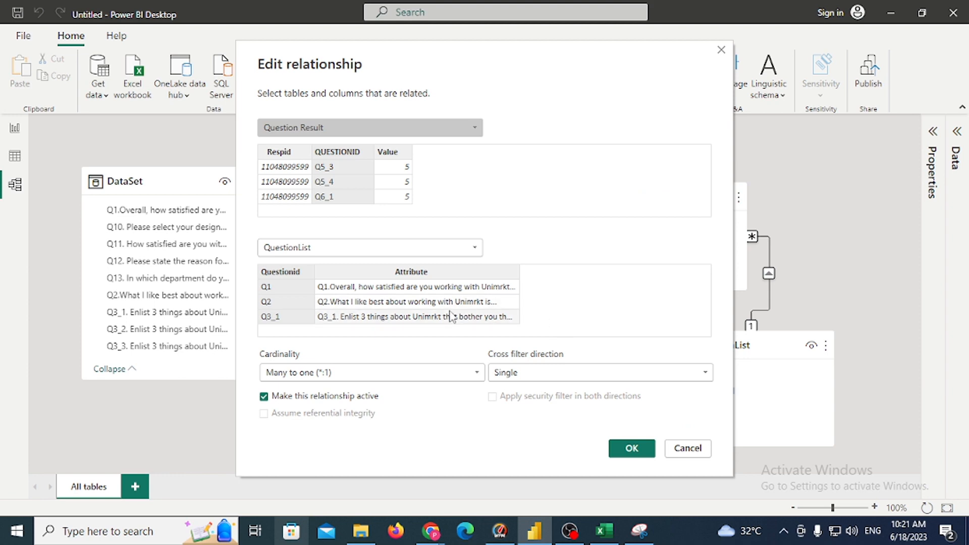
click(700, 448)
Return to the report page and select question Q5_1 in the Attribute slicer.
click(15, 131)
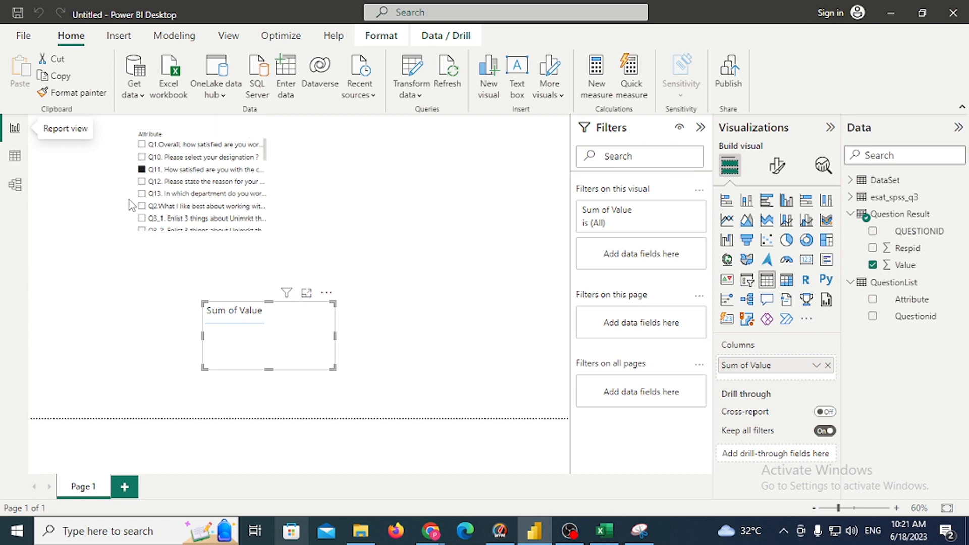
scroll(229, 195, down, 2)
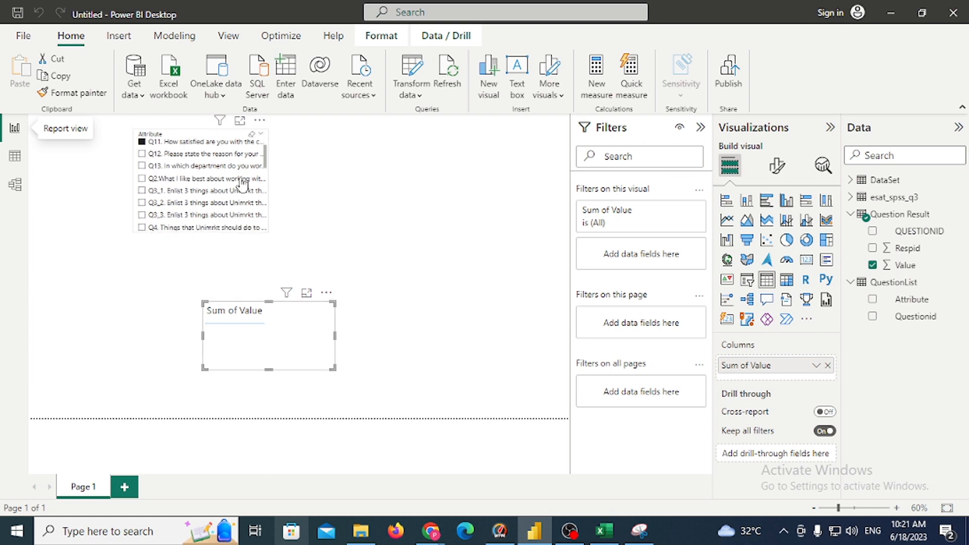
scroll(232, 194, down, 2)
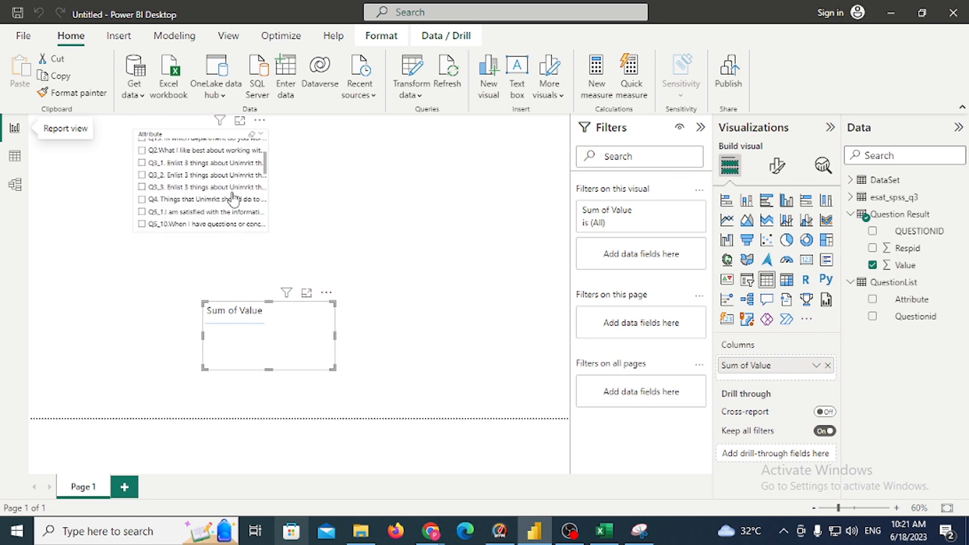
click(142, 212)
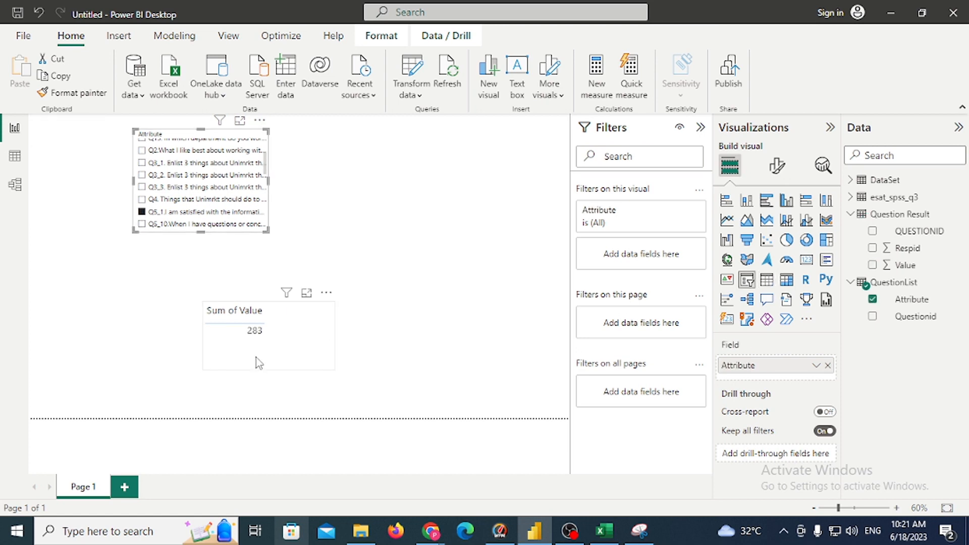
Examine the Question Result table's data, including the distinct QUESTIONID values and the Value column.
click(14, 156)
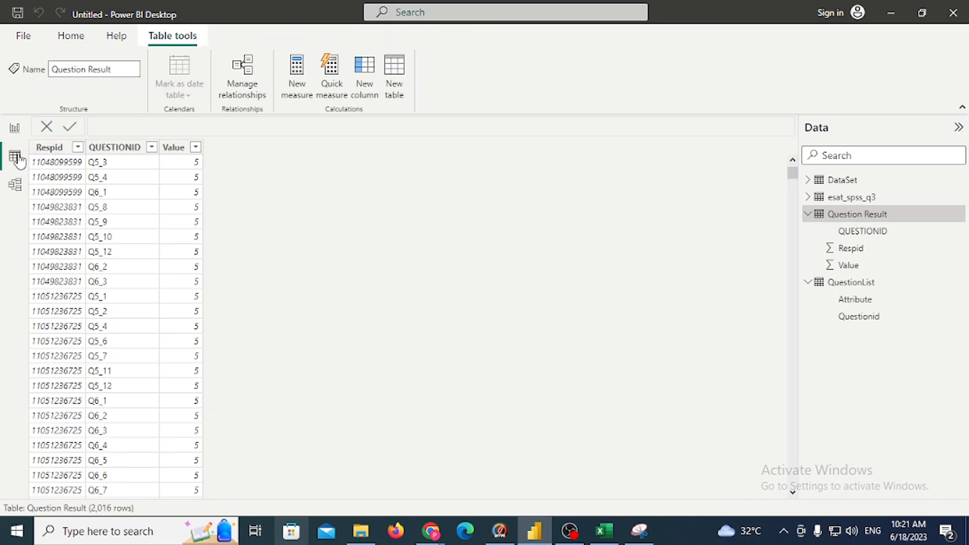
click(151, 147)
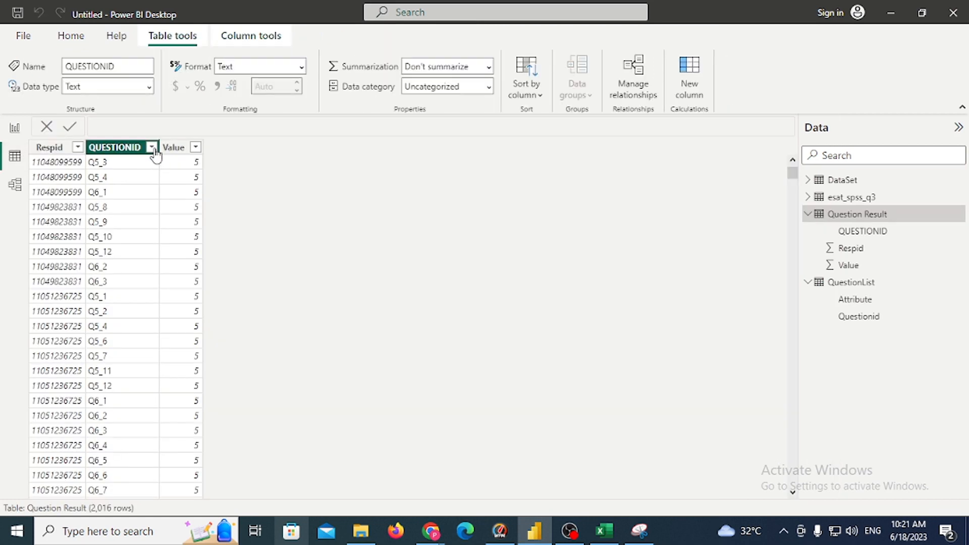
click(202, 294)
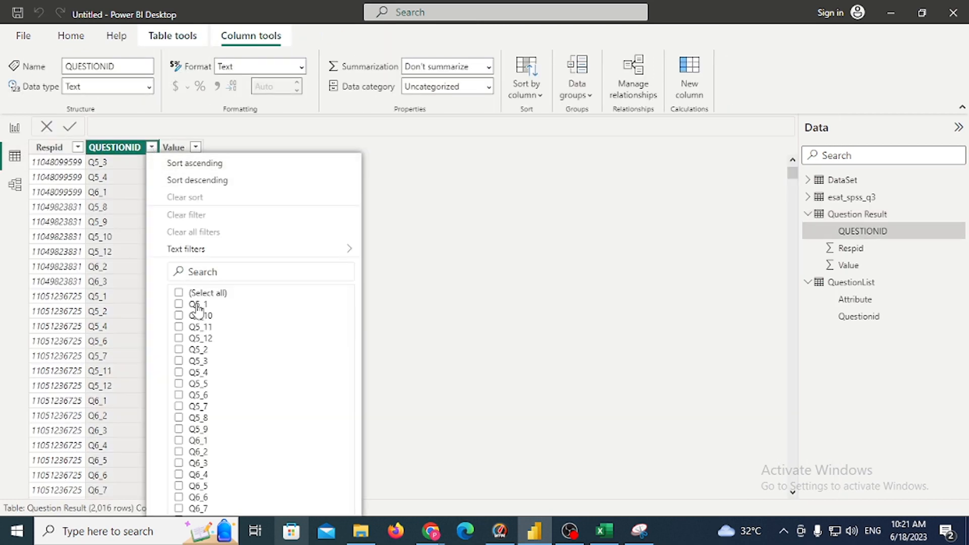
click(194, 304)
click(512, 366)
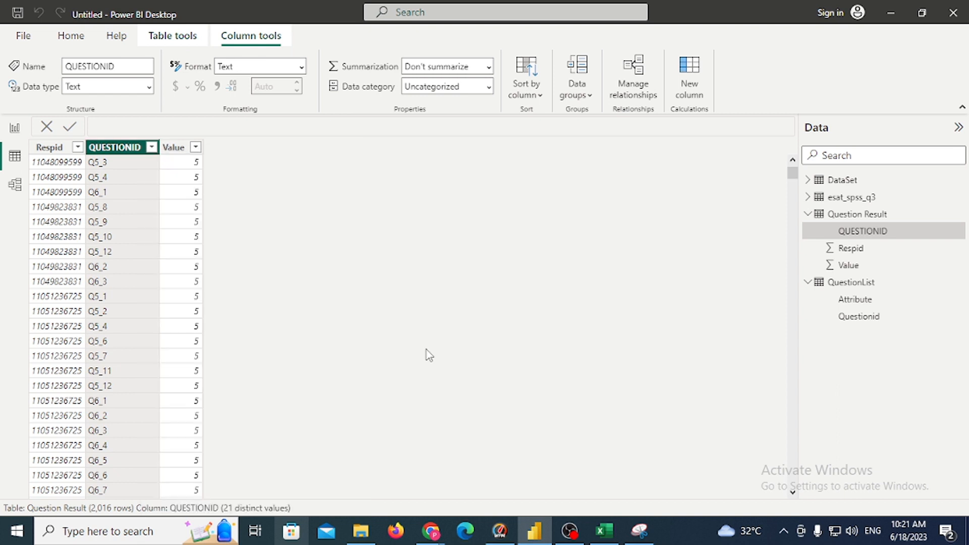
click(180, 148)
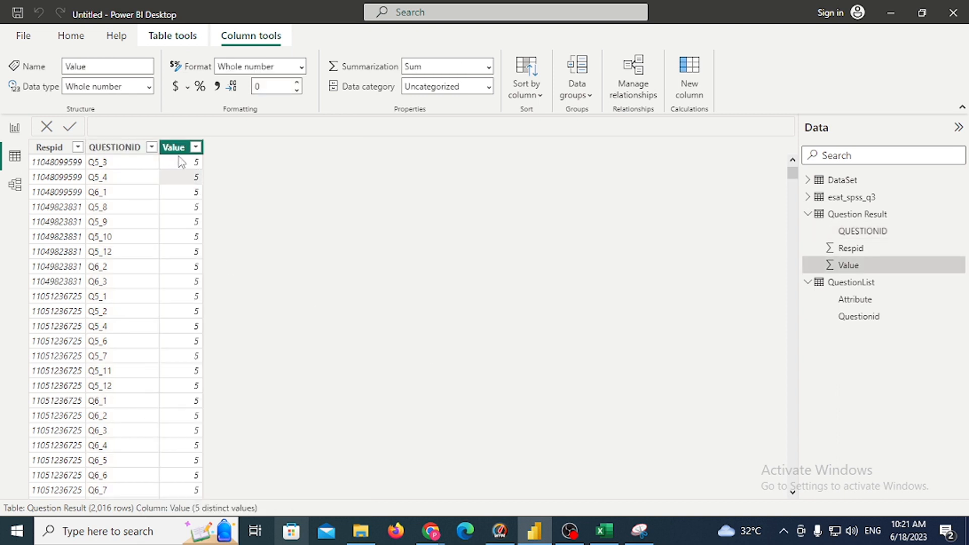
Return to the report page and enlarge the Attribute slicer so that more of the question text fits.
click(17, 128)
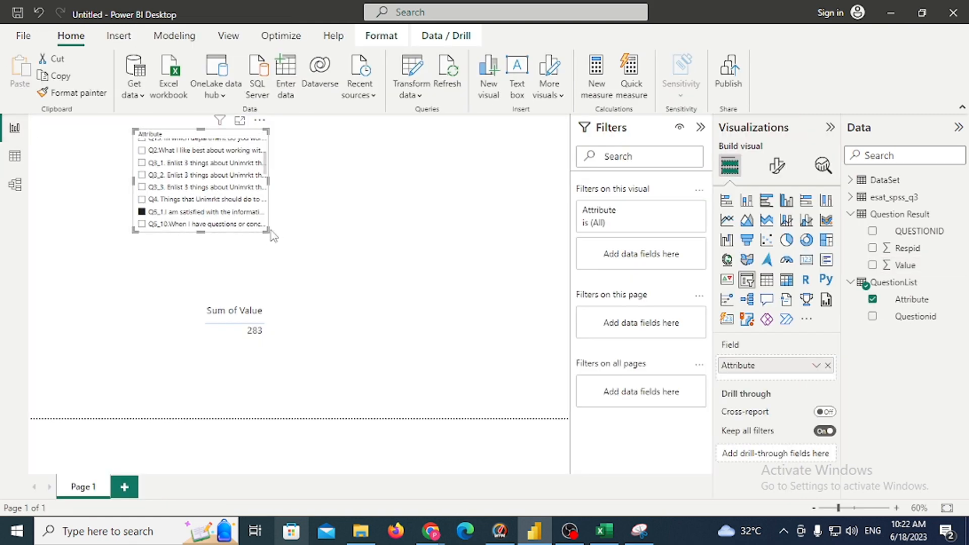
drag(266, 230, 355, 284)
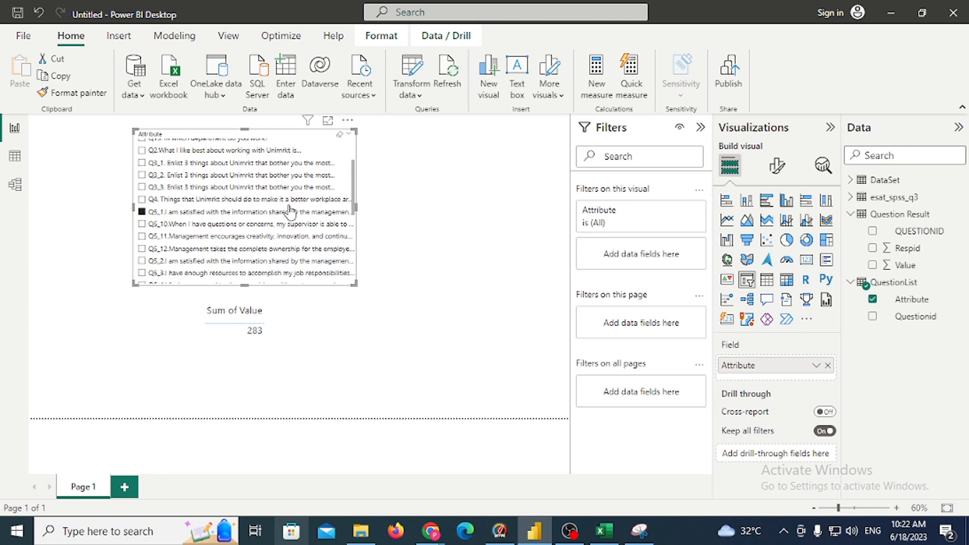
Open the QuestionList query in Power Query Editor and deselect all values in the Questionid column filter.
click(412, 97)
click(419, 125)
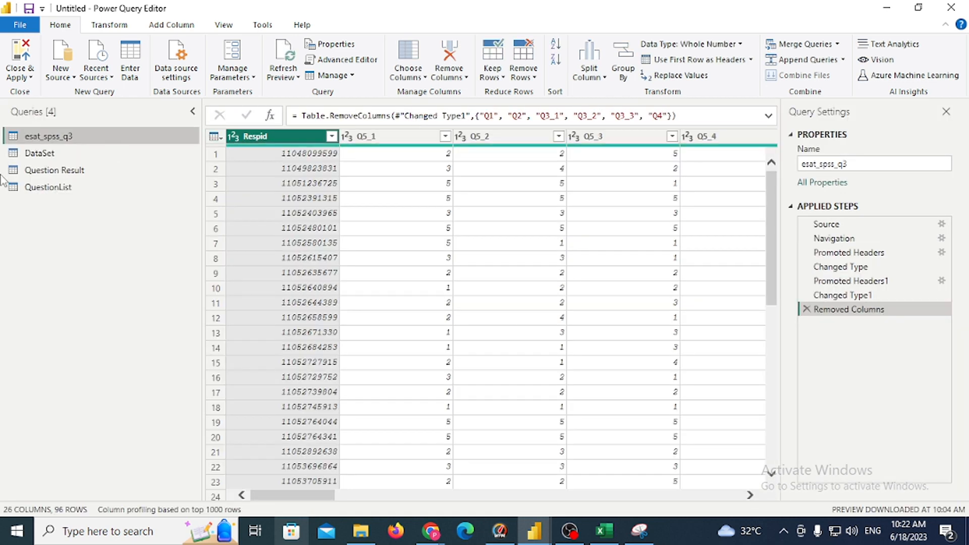
click(32, 188)
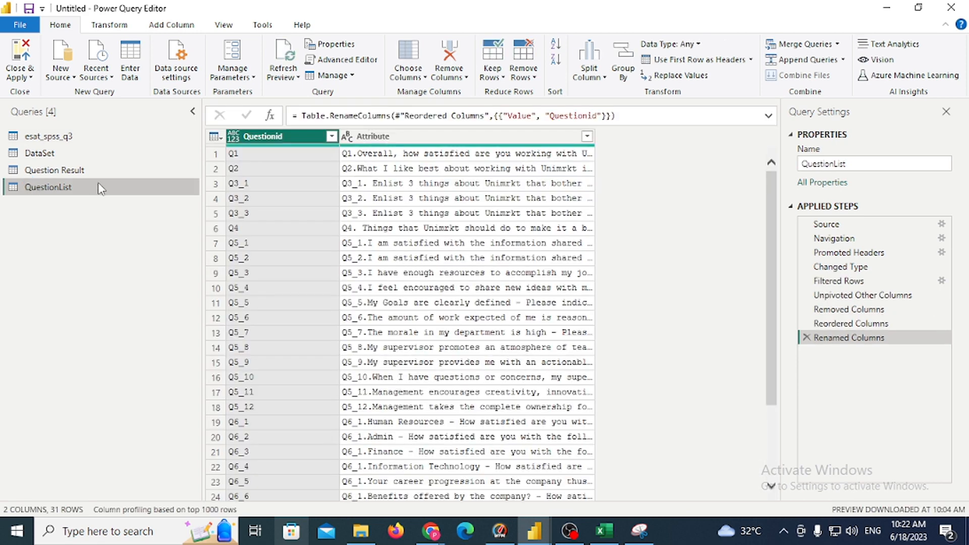
click(330, 136)
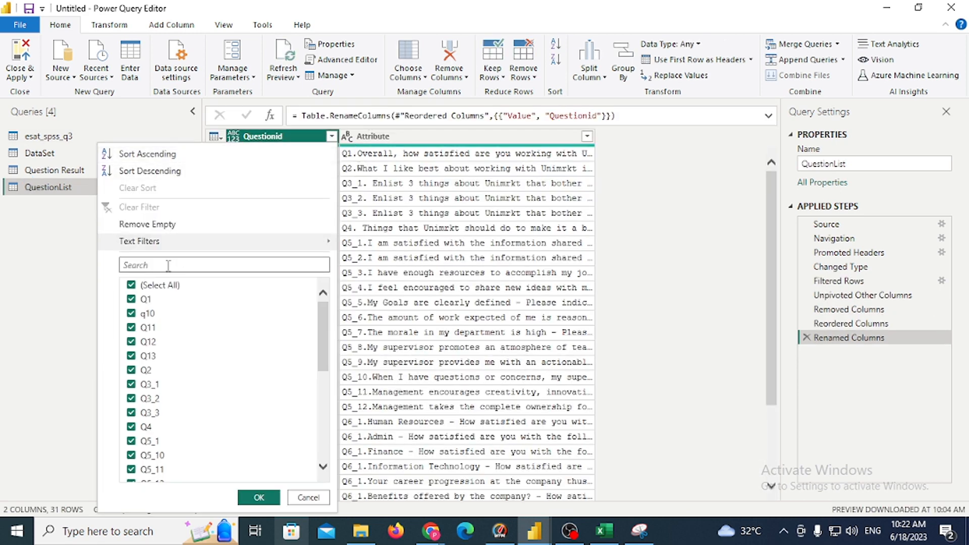
click(131, 285)
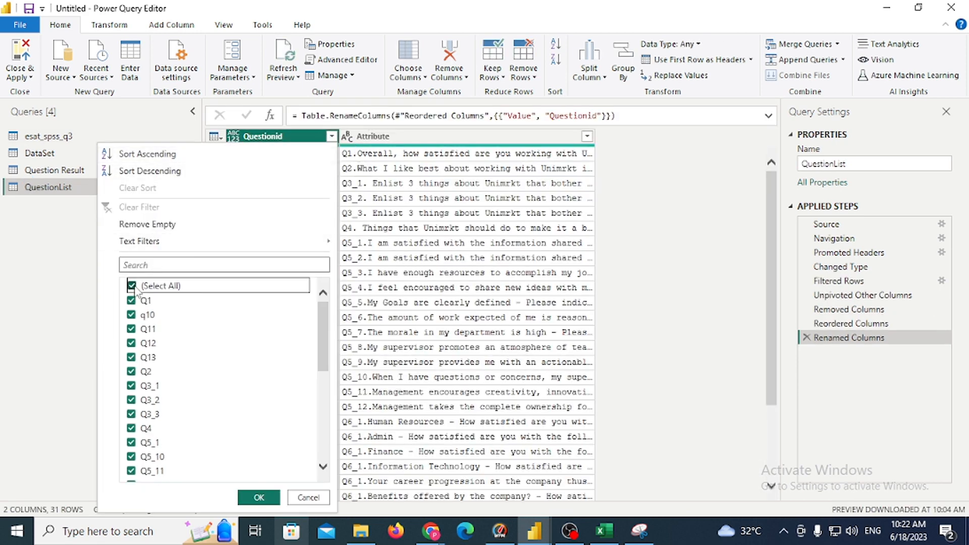
Include all the Q5 questions, Q5_1 through Q5_12, in the Questionid filter.
click(132, 440)
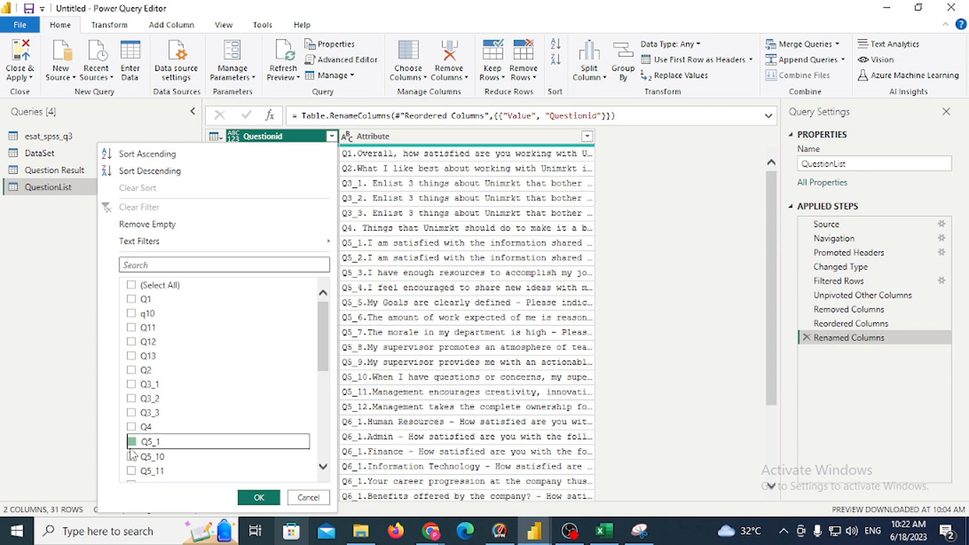
click(132, 455)
click(131, 471)
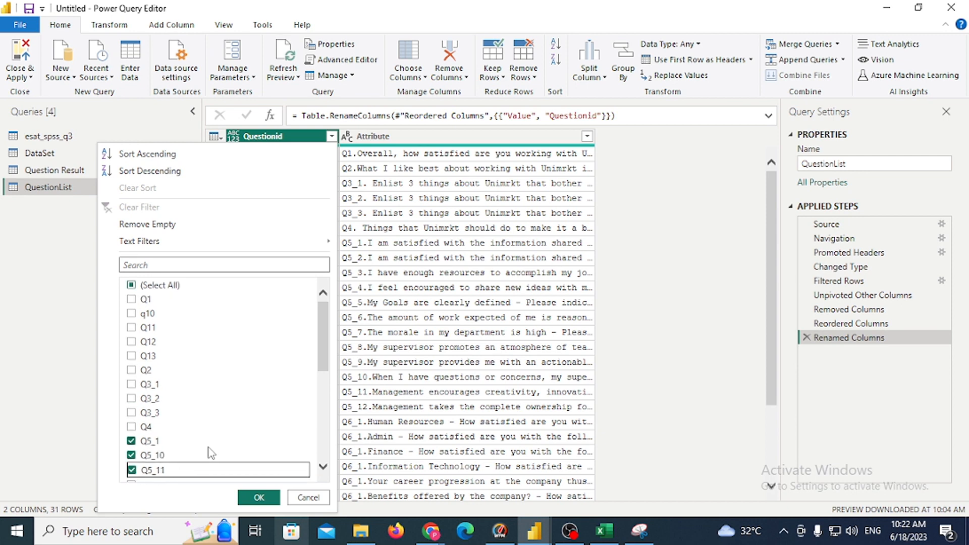
scroll(134, 454, down, 2)
click(131, 391)
click(131, 406)
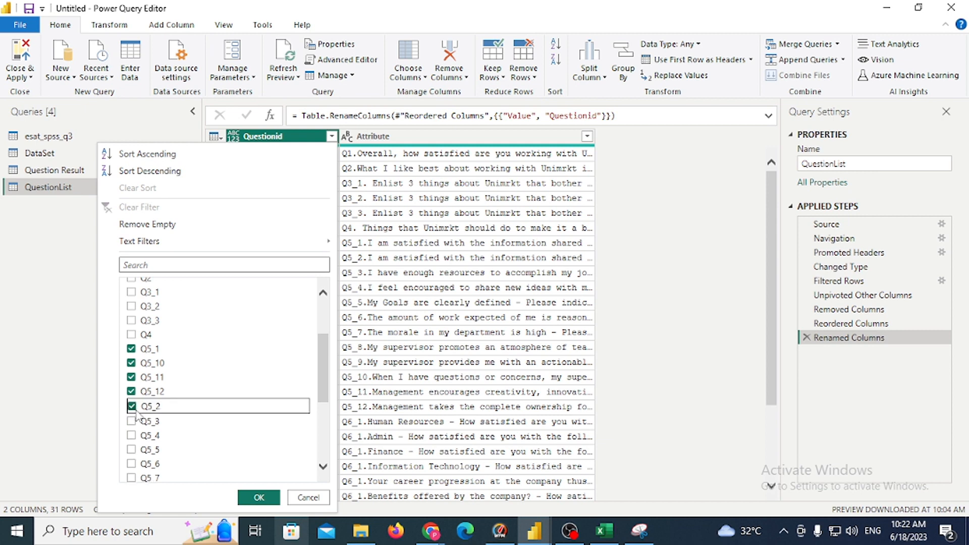
click(132, 420)
click(132, 434)
click(132, 464)
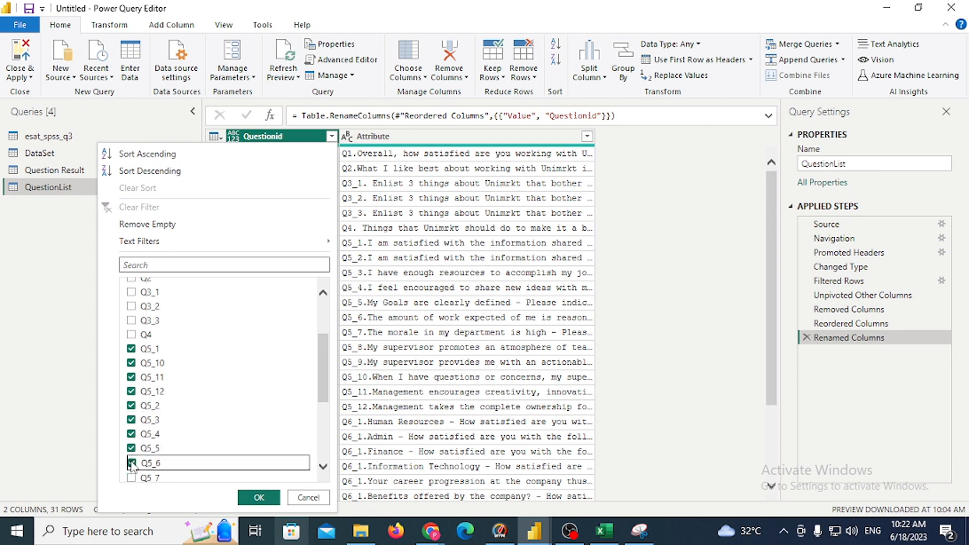
scroll(133, 460, down, 1)
click(133, 460)
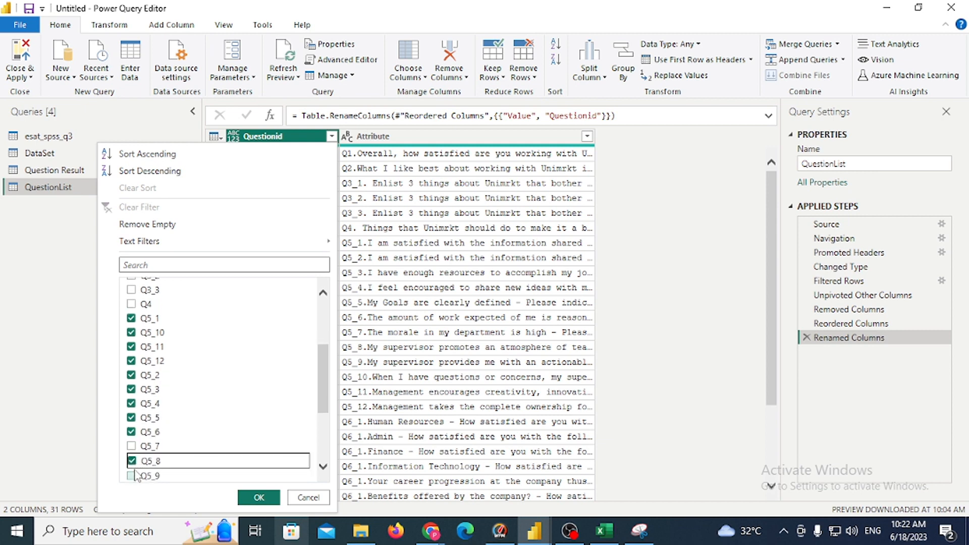
click(131, 476)
click(131, 445)
Add questions Q6_1 through Q6_9 to the Questionid filter and apply it to the QuestionList query.
scroll(178, 441, down, 1)
click(131, 429)
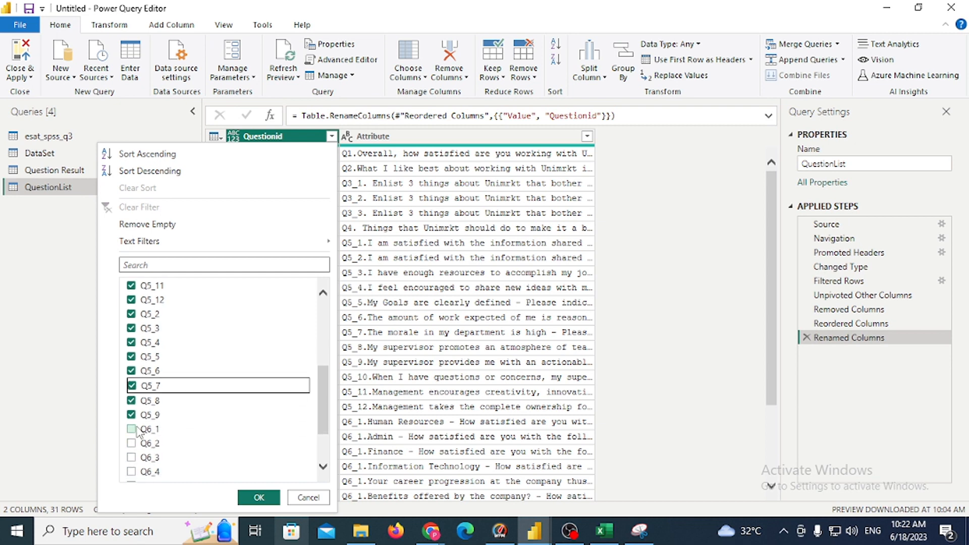
click(132, 442)
click(131, 457)
click(132, 471)
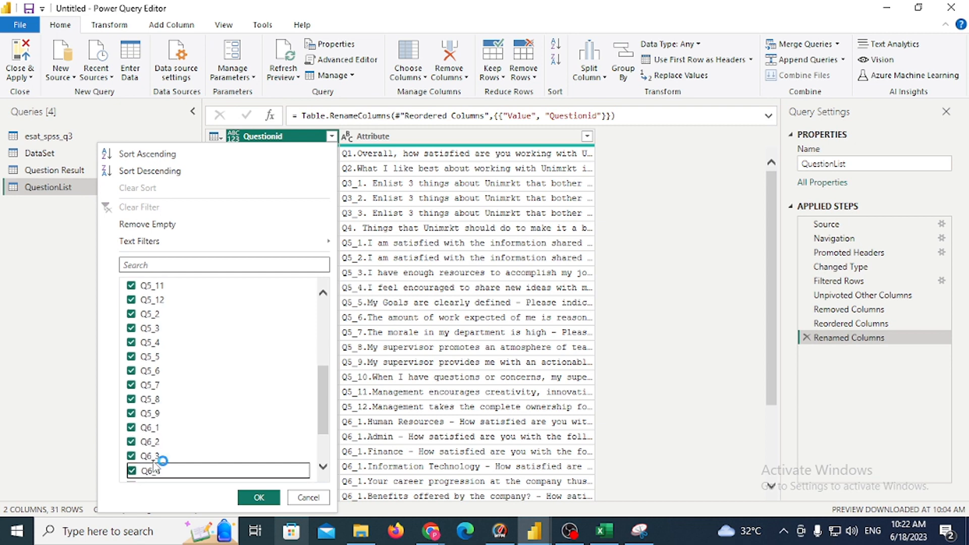
scroll(133, 456, down, 2)
click(131, 418)
click(131, 432)
click(131, 446)
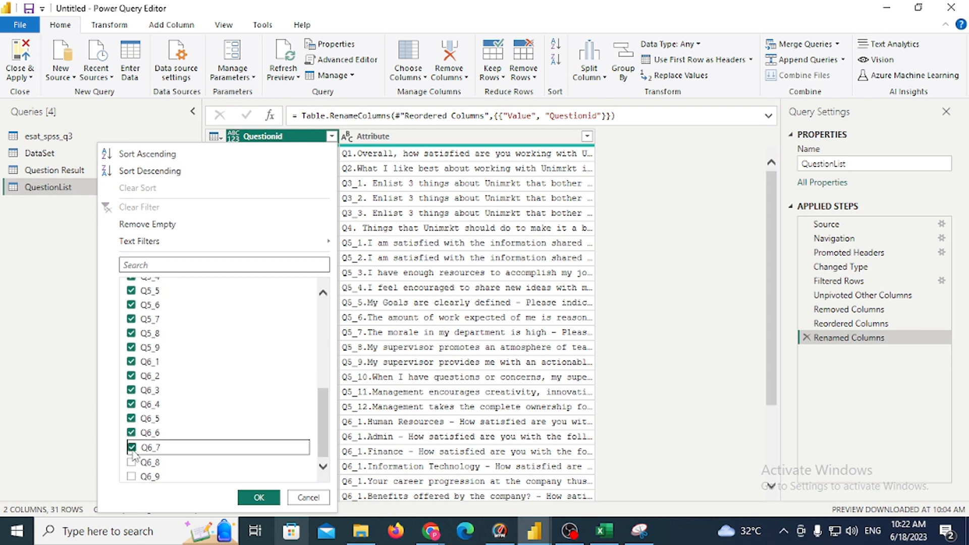
click(131, 461)
click(131, 474)
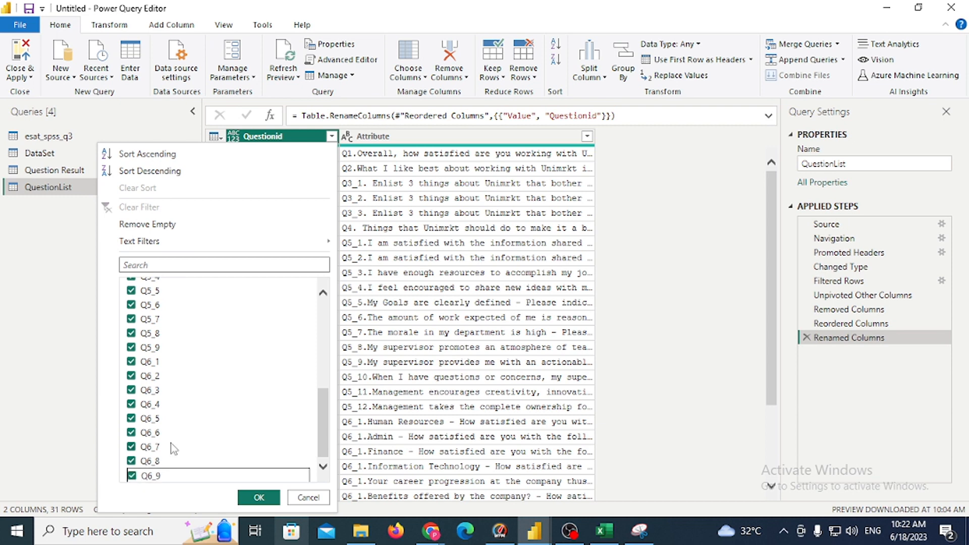
click(257, 497)
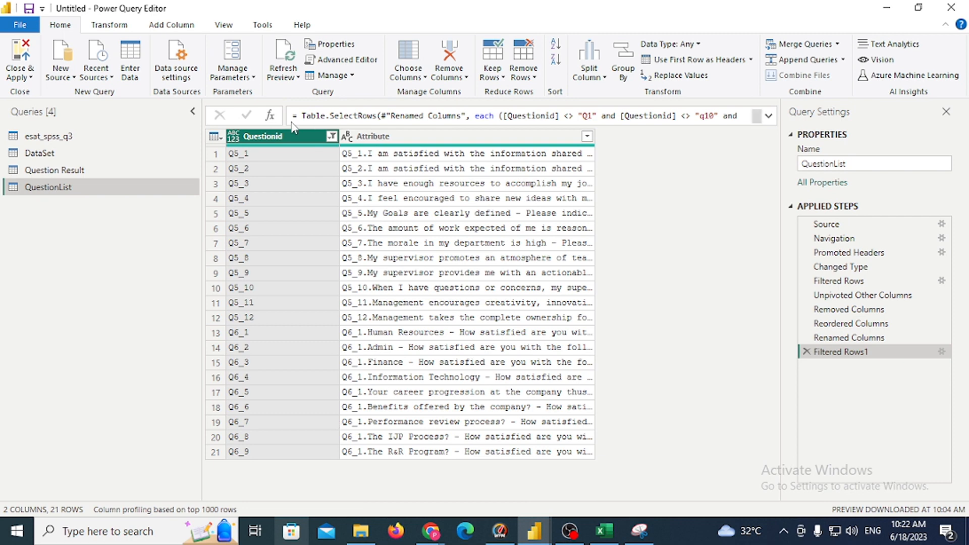
Apply the QuestionList query changes to the report and try single Q5 questions in the Attribute slicer.
click(22, 76)
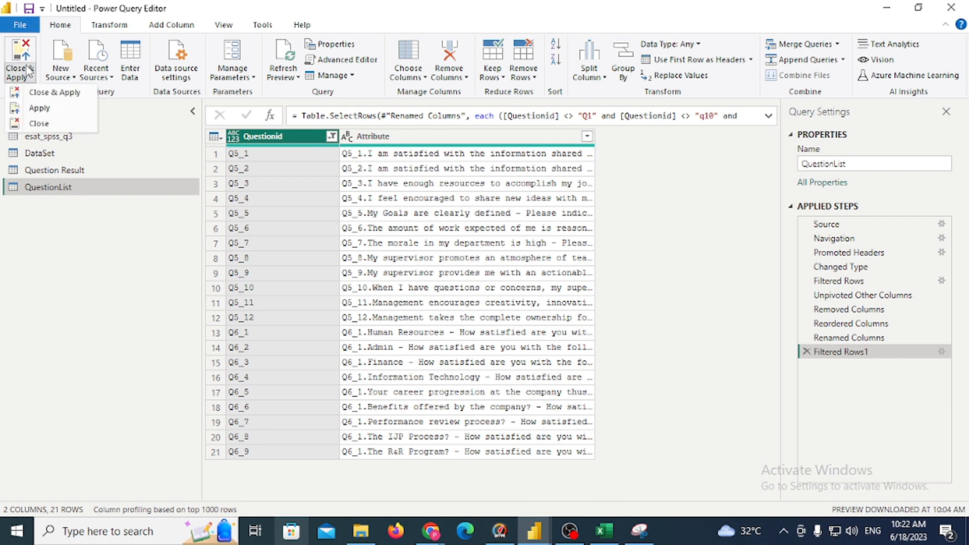
click(40, 91)
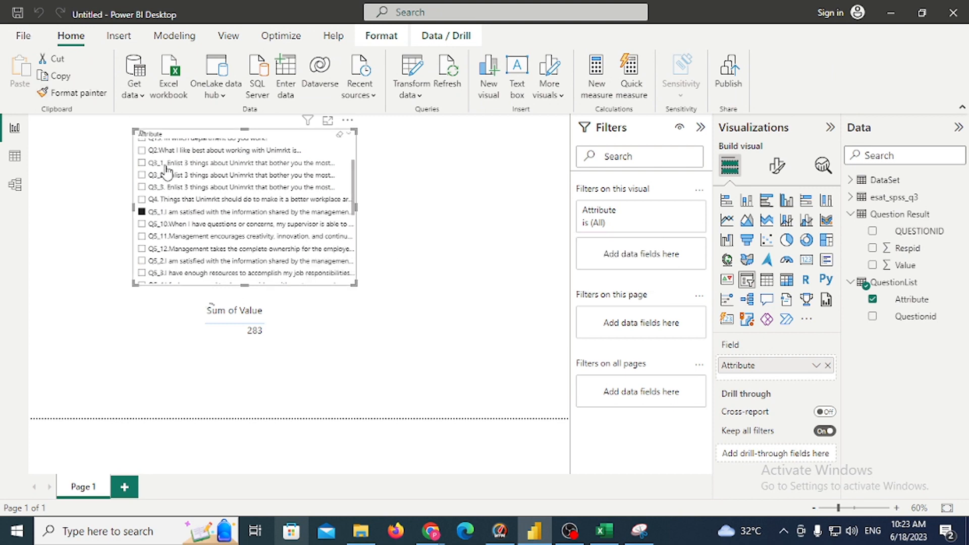
scroll(197, 171, down, 2)
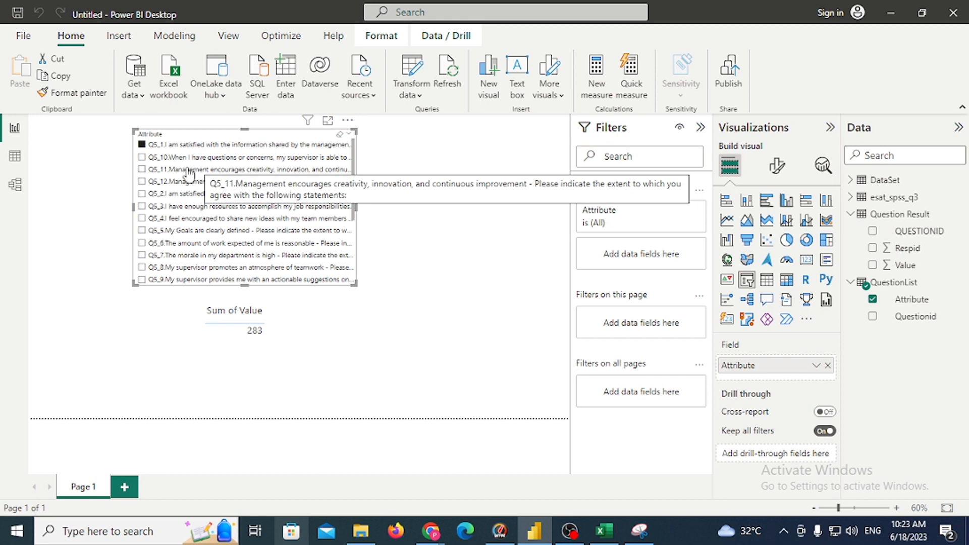
click(142, 158)
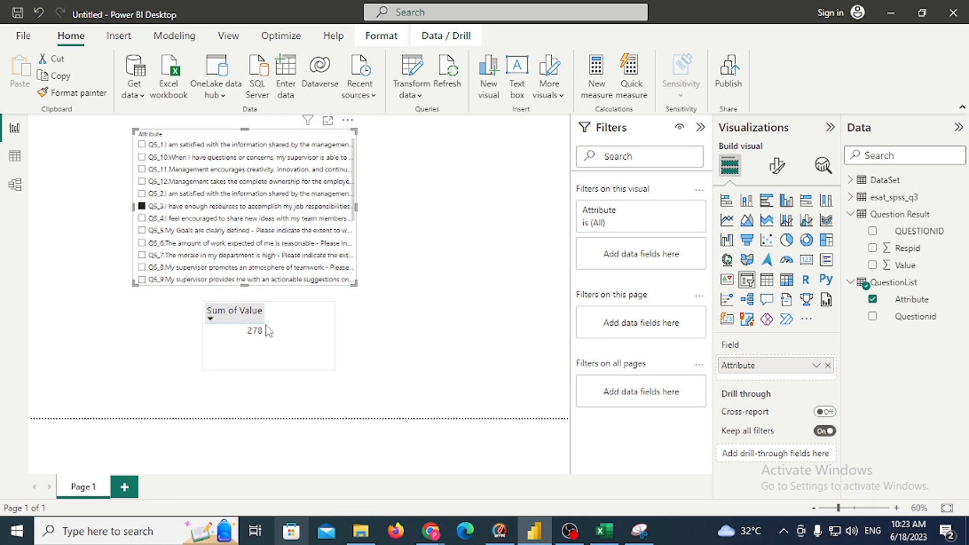
click(141, 230)
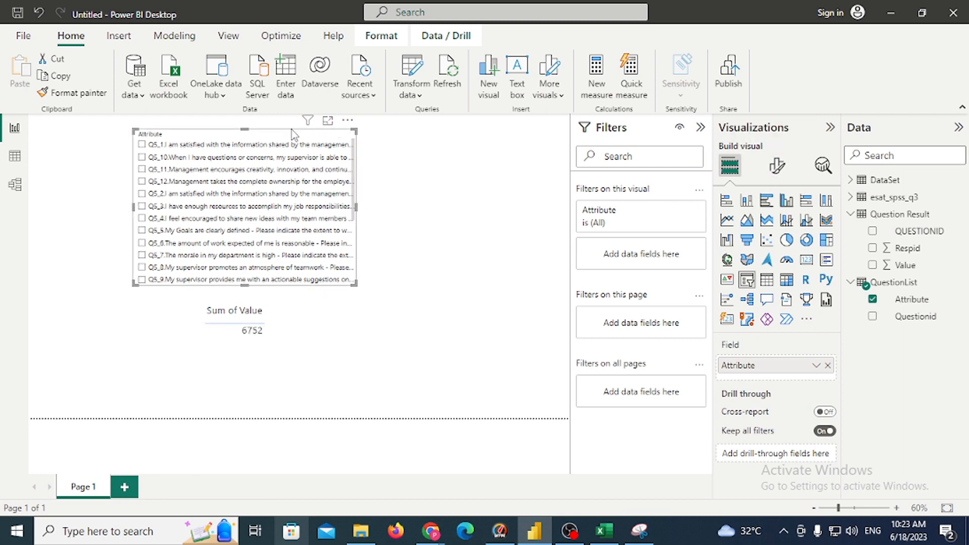
drag(272, 126, 356, 143)
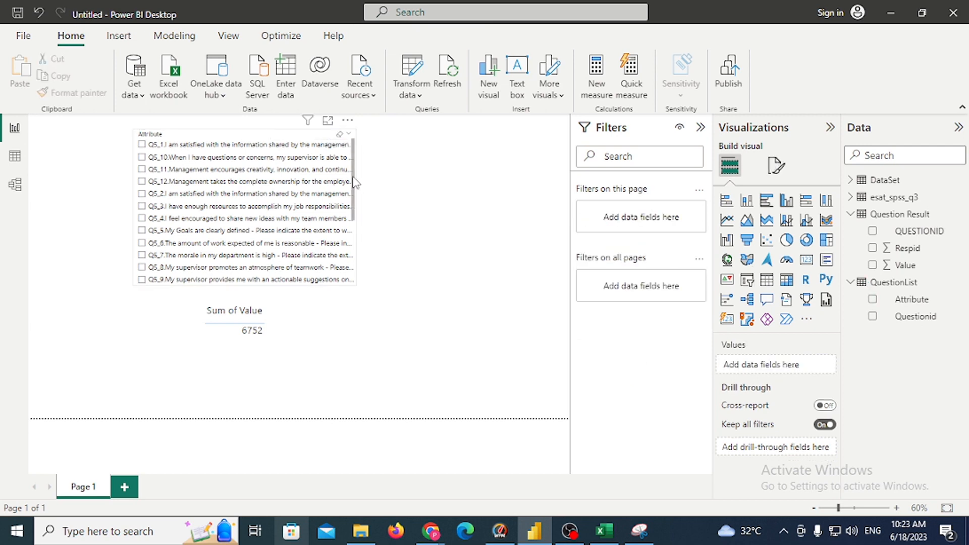
click(353, 124)
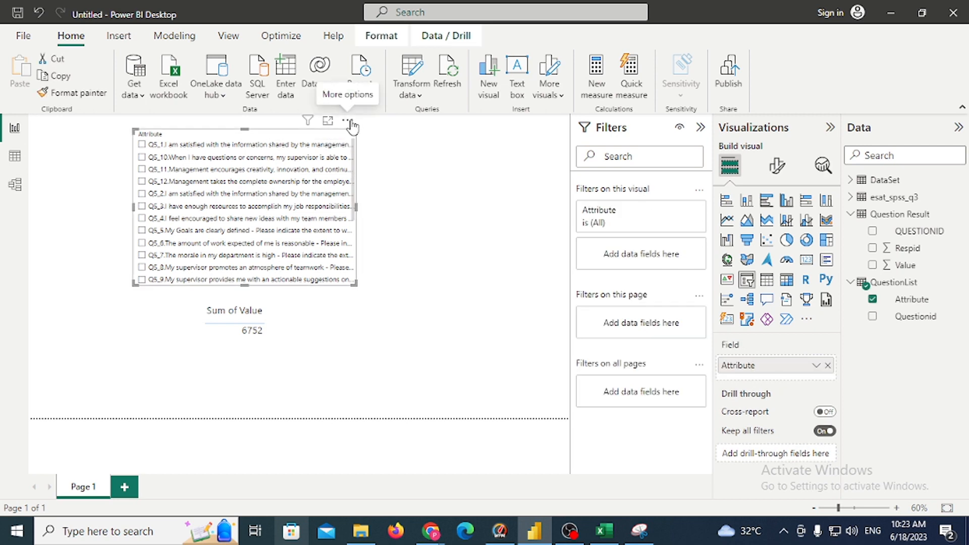
click(347, 121)
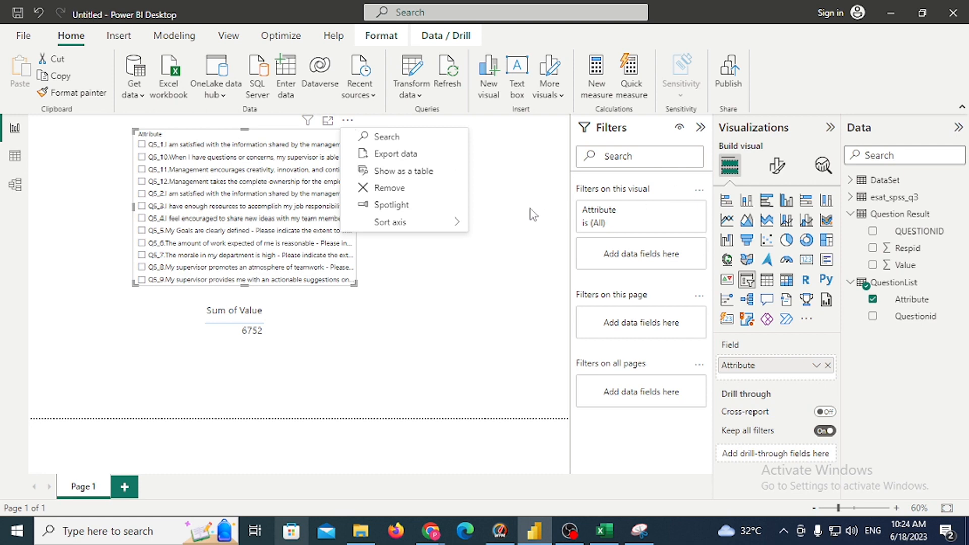
key(Escape)
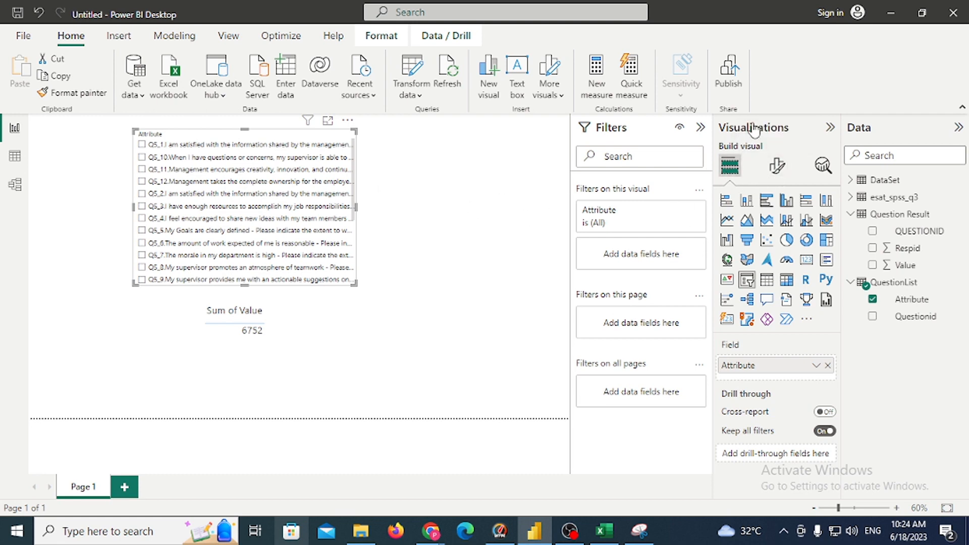
Turn on Single select in the Attribute slicer's selection settings.
click(782, 179)
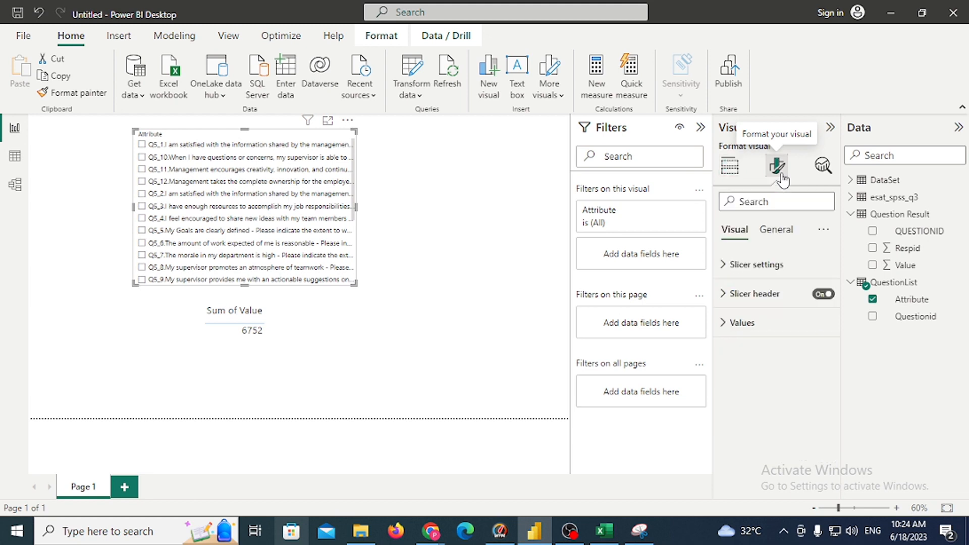
click(725, 267)
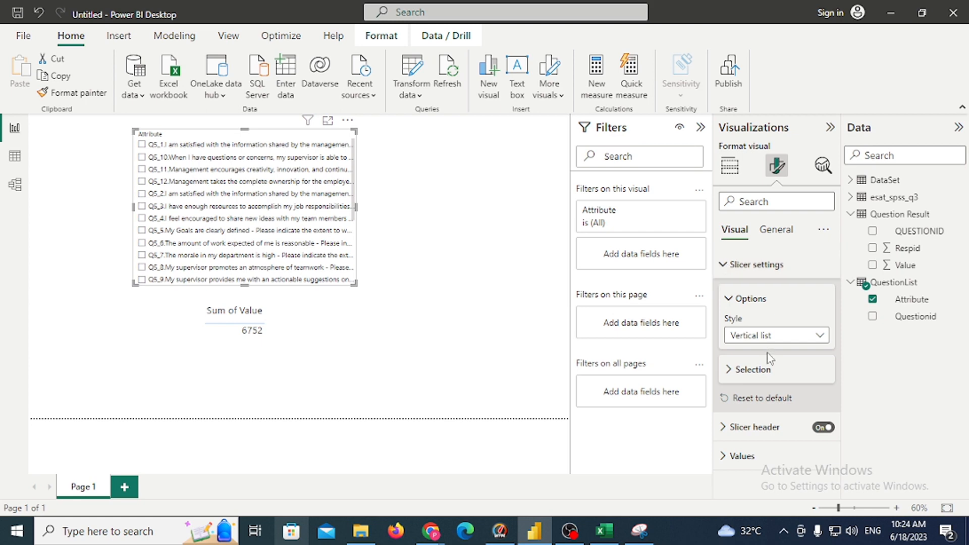
click(732, 371)
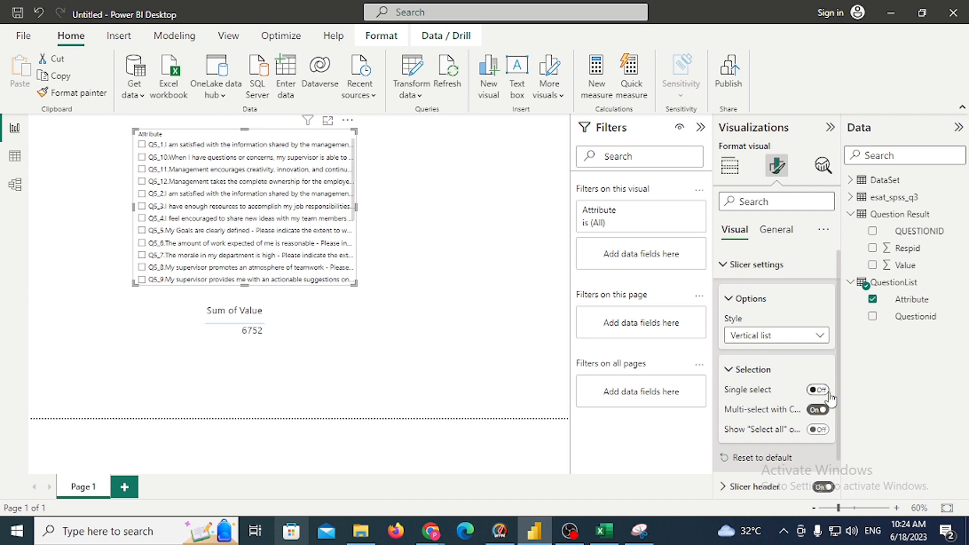
click(142, 182)
click(818, 389)
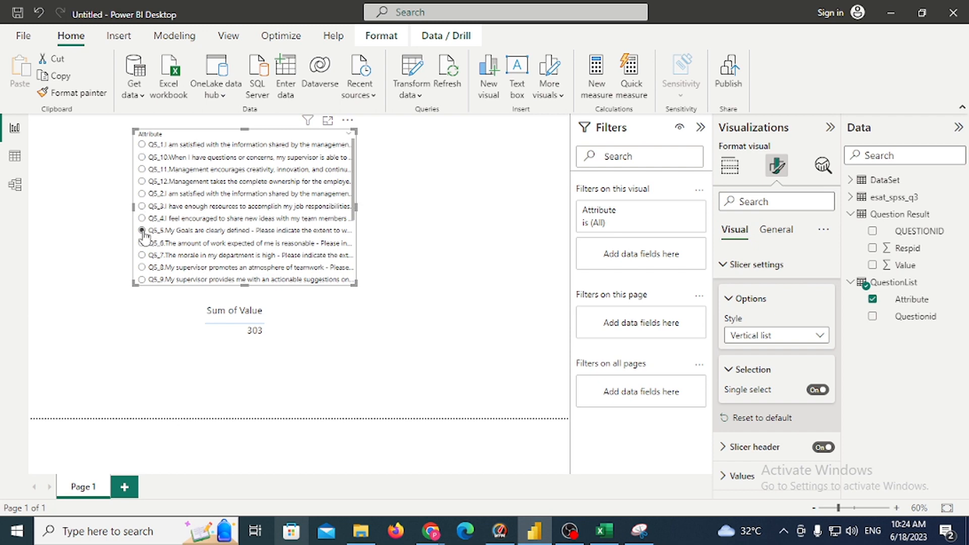
Choose Q5_9, Q5_2 and Q5_10 one after another in the slicer to check the single-select filtering.
click(141, 279)
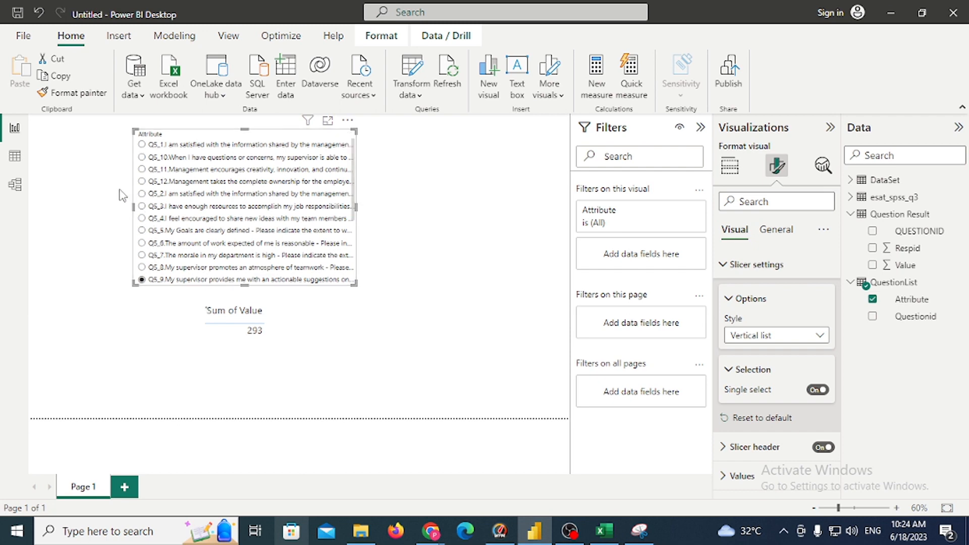
click(142, 193)
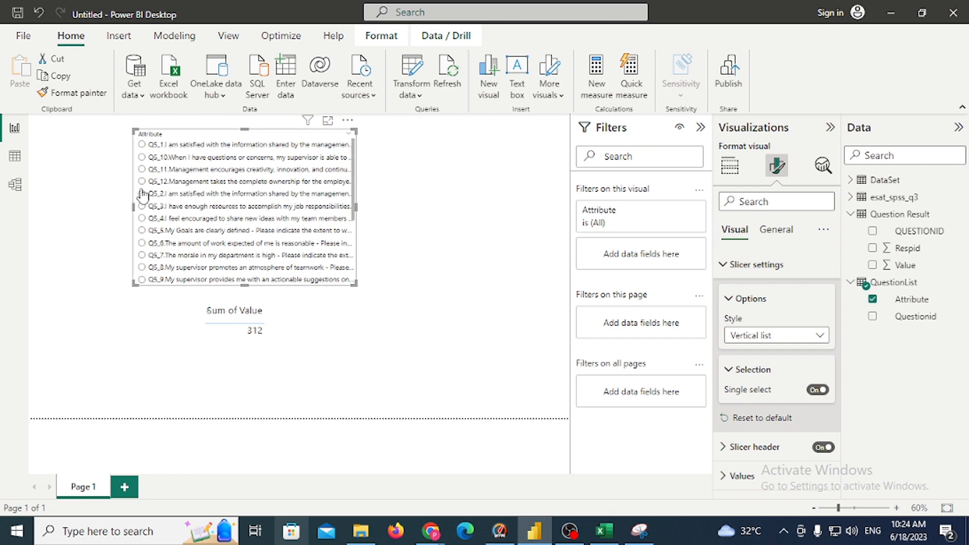
click(142, 157)
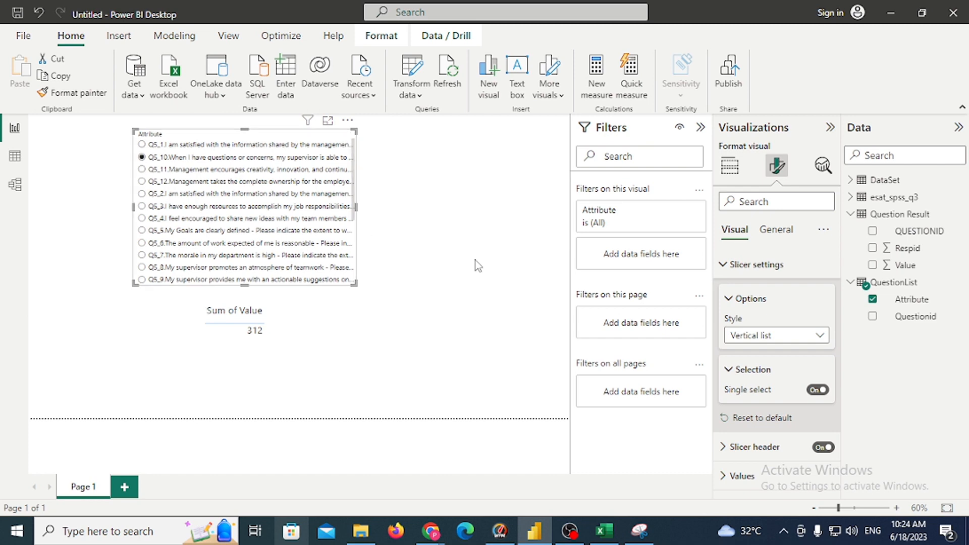
Turn off Single select and the multi-select-with-CTRL option in the Attribute slicer's selection settings.
click(726, 172)
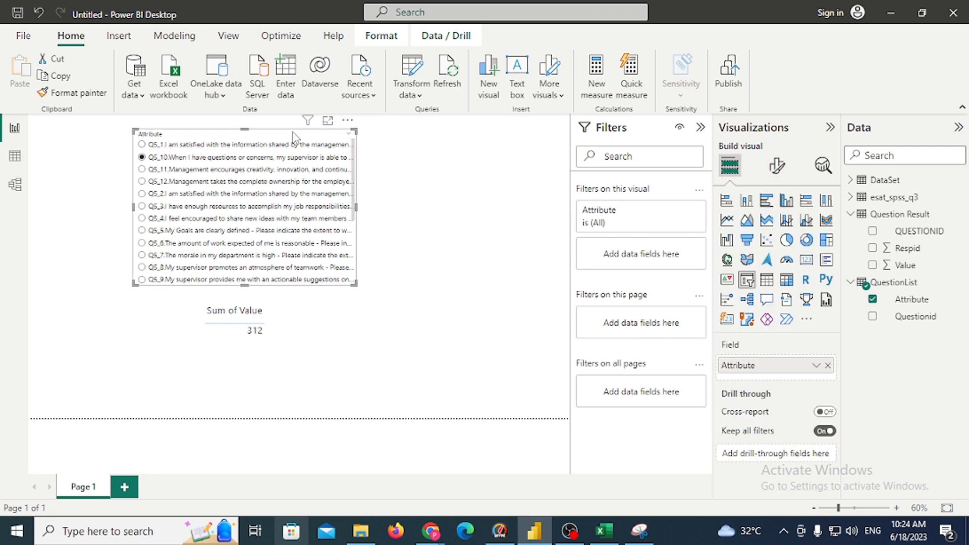
click(776, 169)
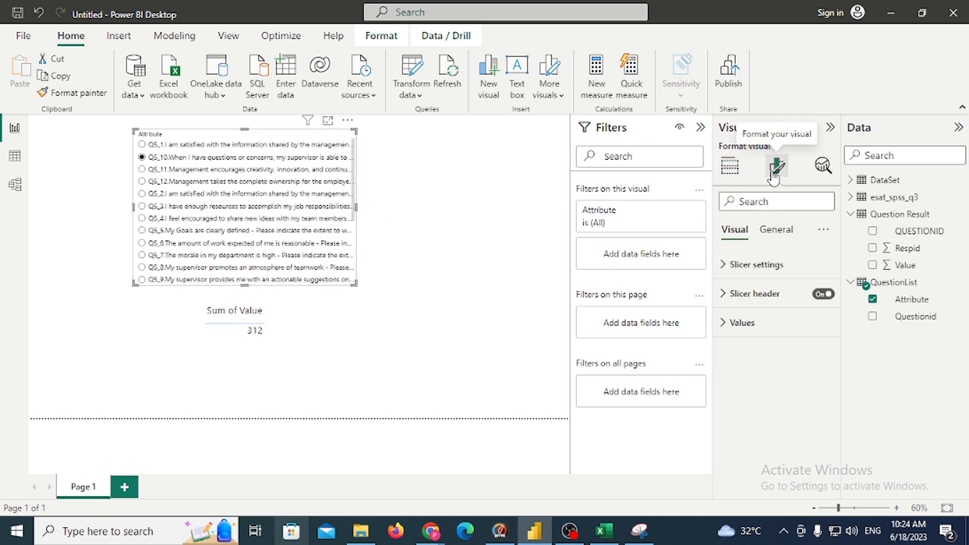
click(728, 267)
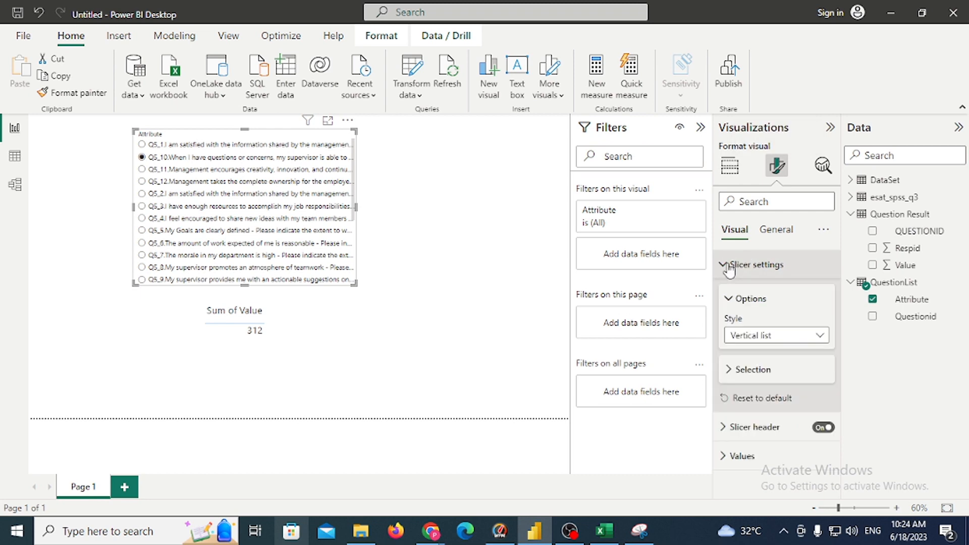
click(729, 369)
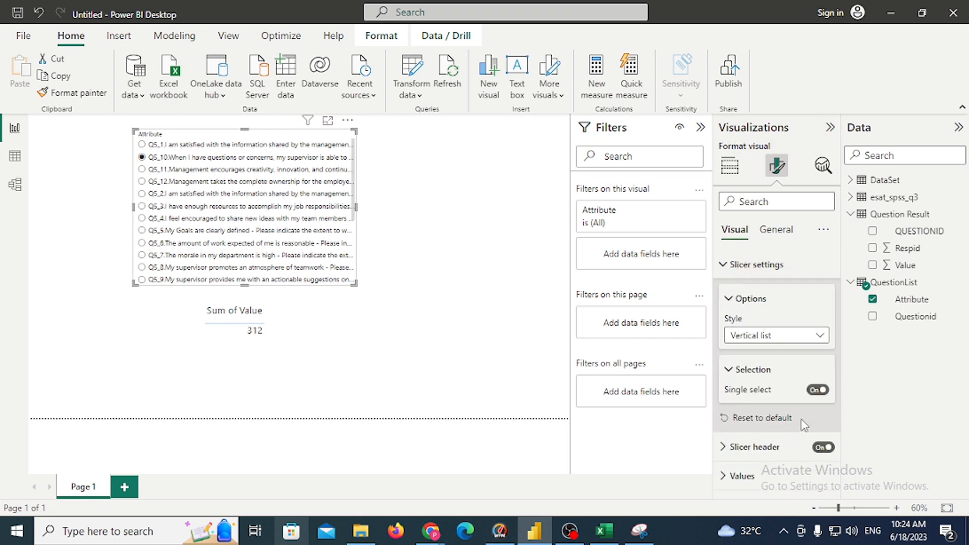
click(816, 389)
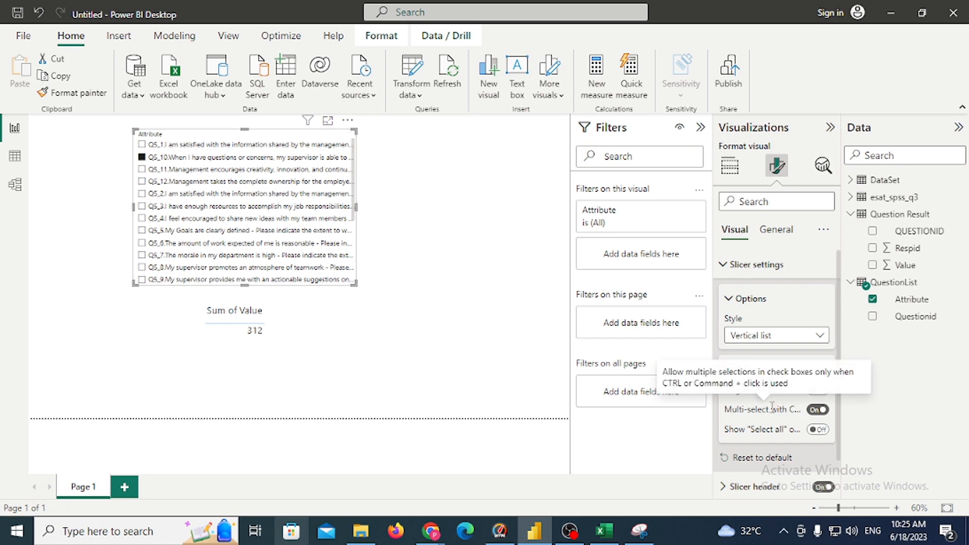
click(813, 411)
Add Q5_12, Q5_3, Q5_5 and Q5_7 to the slicer's selected questions.
click(142, 182)
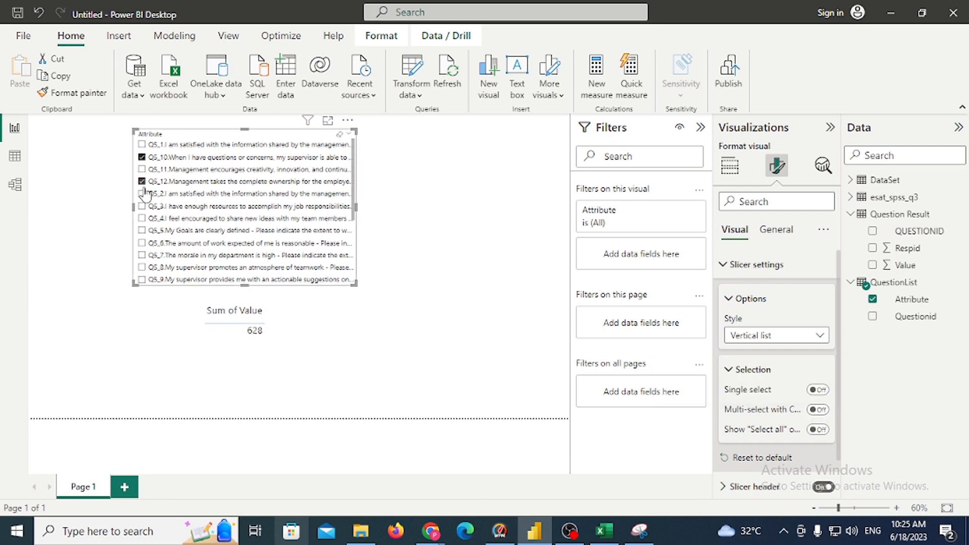
click(142, 206)
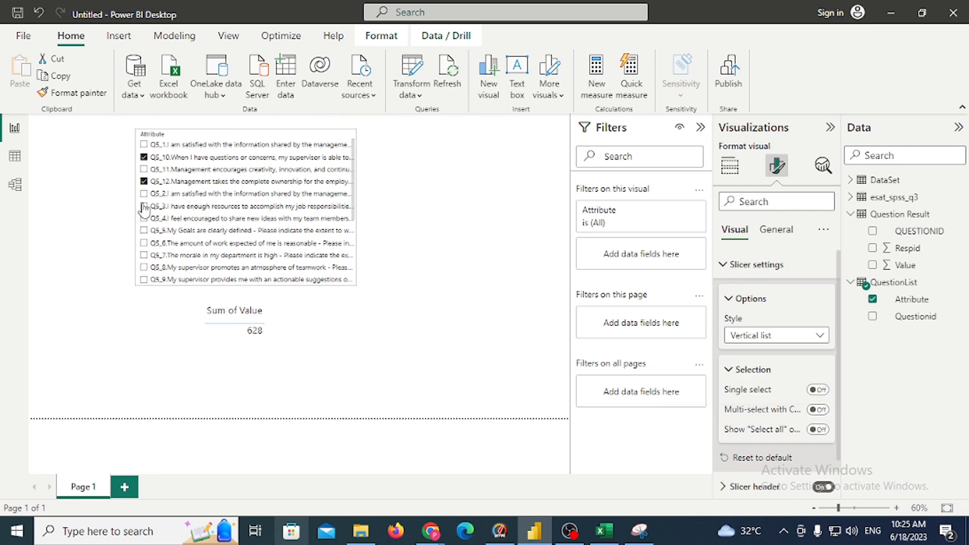
click(144, 230)
click(150, 254)
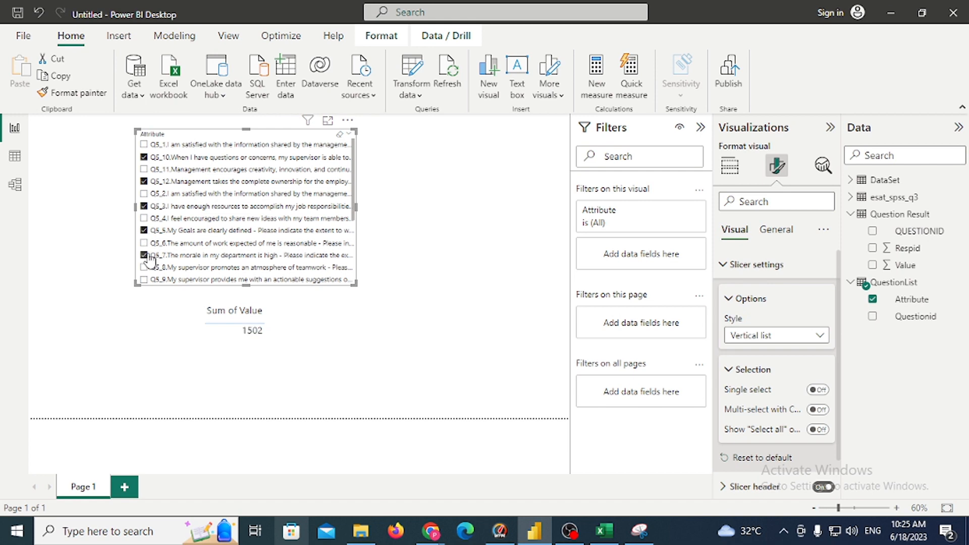
Clear Q5_7, Q5_5 and Q5_3 from the slicer selection, leaving Q5_10 and Q5_12 selected.
click(150, 256)
click(144, 230)
click(147, 218)
click(144, 219)
click(144, 230)
click(144, 206)
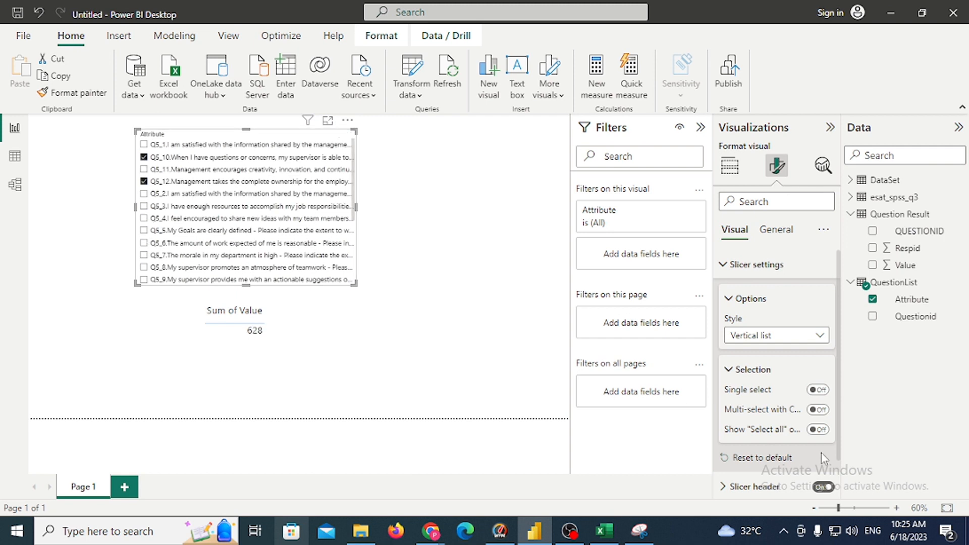
Turn the multi-select-with-CTRL option back on and select Q5_1 through Q5_7 plus Q5_10 through Q5_12 in the slicer.
click(819, 410)
click(144, 157)
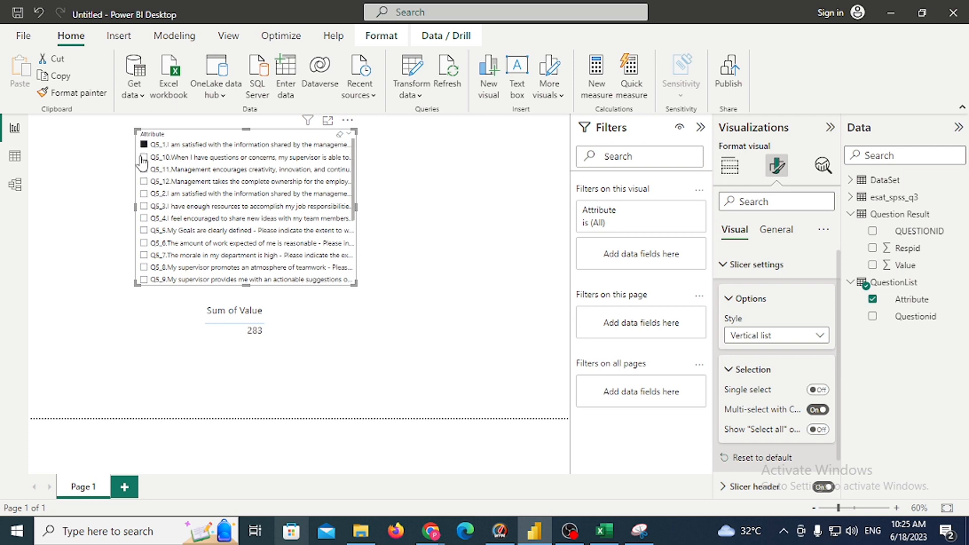
ctrl+click(143, 145)
ctrl+click(144, 170)
ctrl+click(144, 182)
ctrl+click(144, 206)
ctrl+click(145, 219)
ctrl+click(144, 231)
ctrl+click(145, 243)
ctrl+click(144, 255)
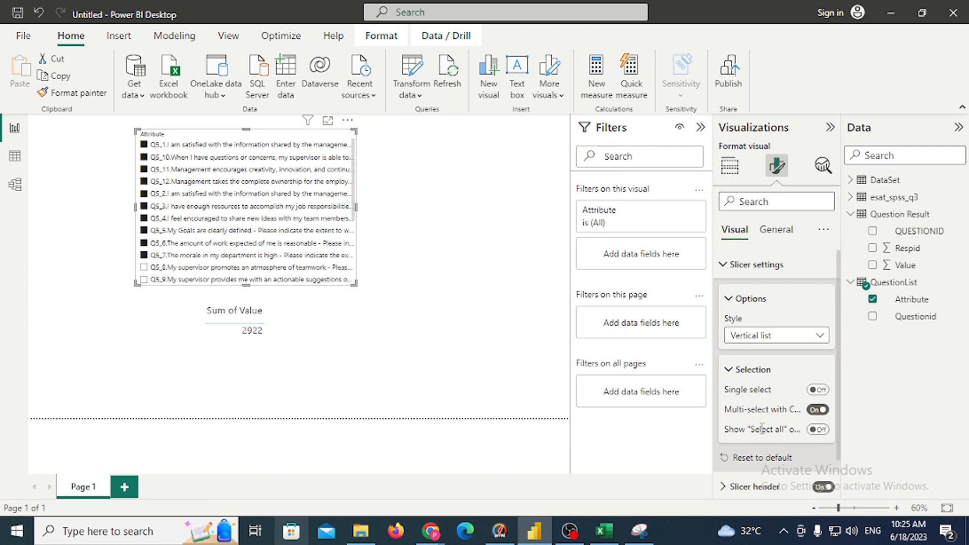
Enable the slicer's "Select all" option and test it by selecting and clearing all questions, ending with none selected.
click(821, 431)
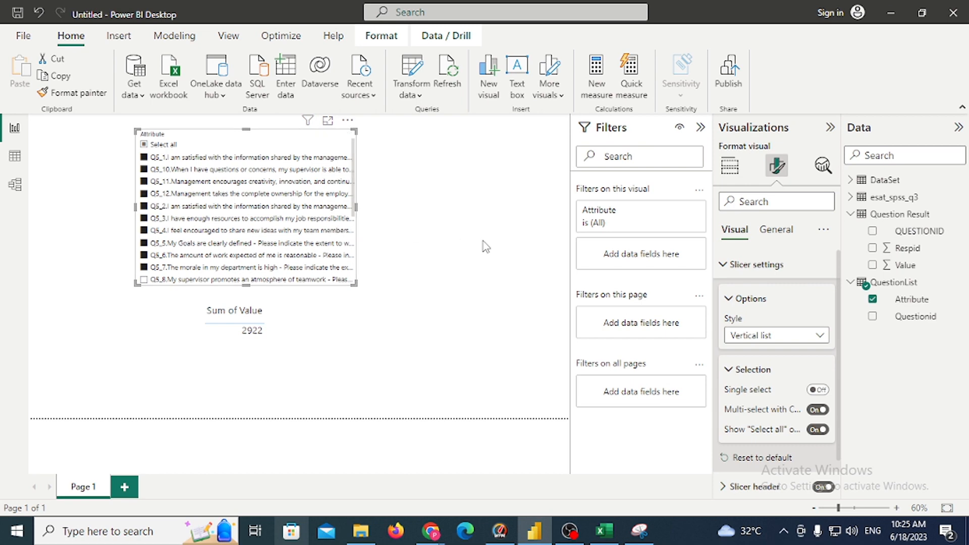
click(173, 145)
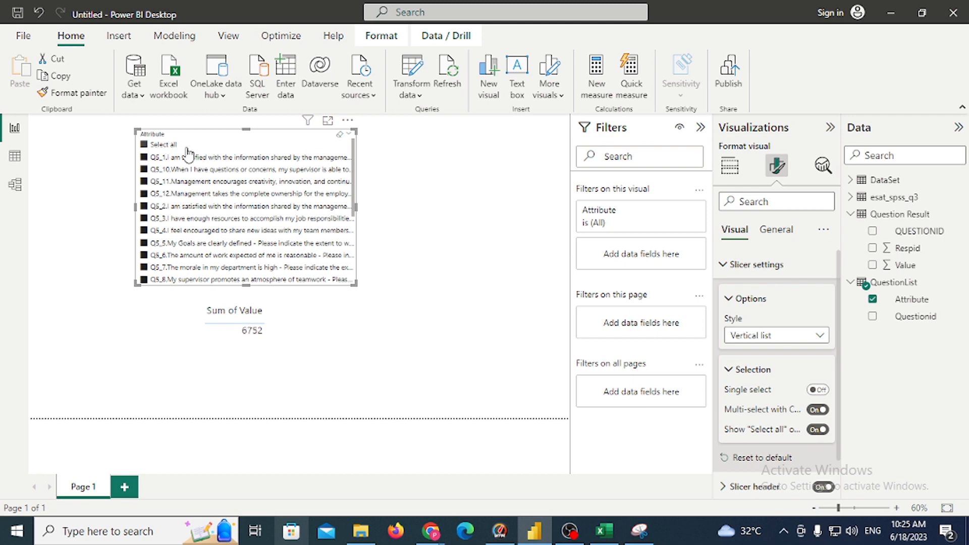
click(164, 145)
click(167, 147)
click(168, 146)
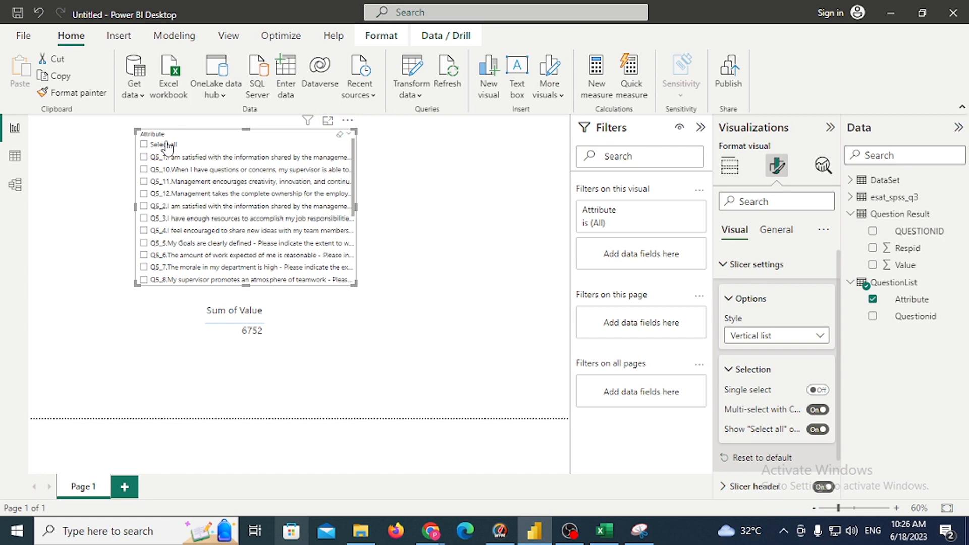
click(168, 147)
click(168, 146)
Switch to Snipping Tool and capture a new snip of the report page with its side panes.
click(639, 530)
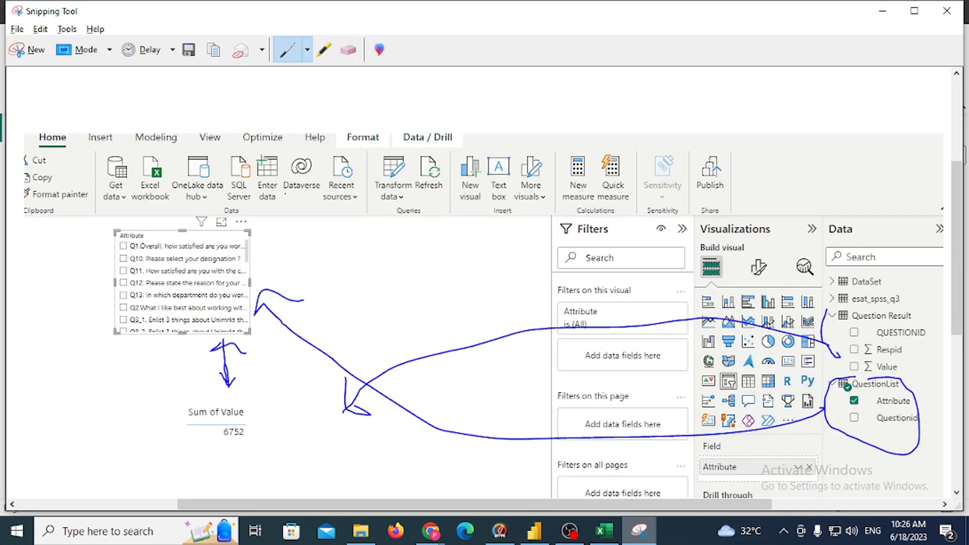
click(26, 50)
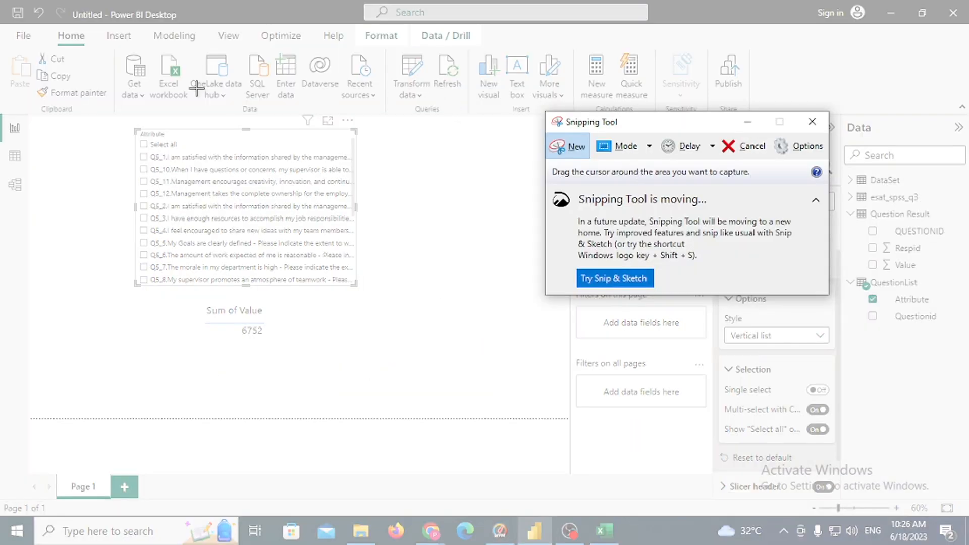
drag(78, 54, 966, 509)
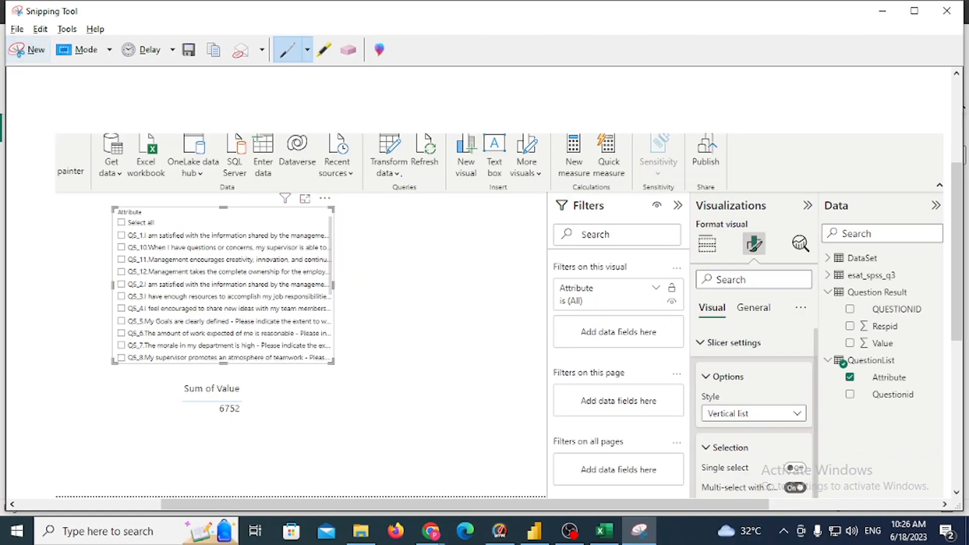
Annotate the snip with the pen: circle the slicer and value table, add an arrow toward them, and mark the Format visual icon.
mouse_move(325, 195)
mouse_down()
mouse_move(225, 194)
mouse_move(48, 224)
mouse_move(267, 442)
mouse_move(348, 206)
mouse_move(245, 191)
mouse_up()
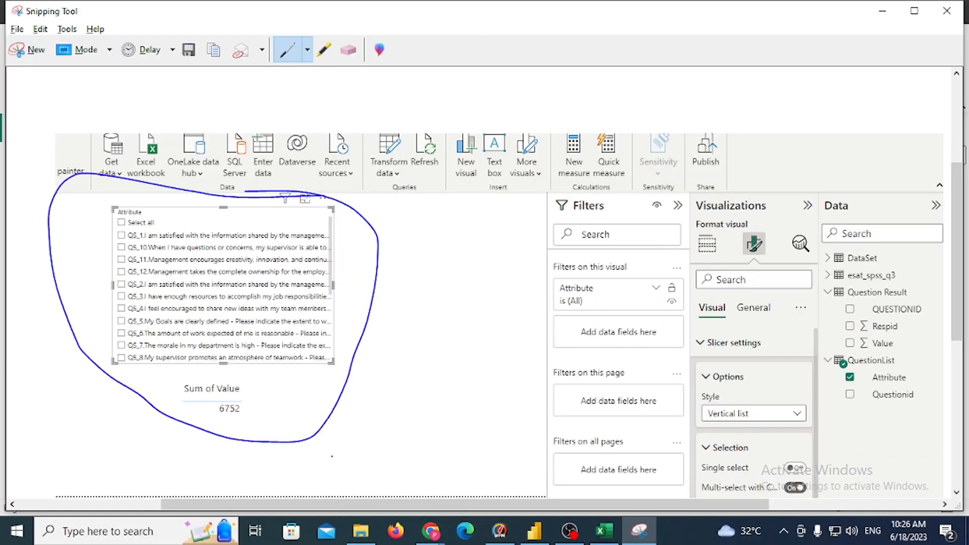
mouse_move(408, 345)
mouse_down()
mouse_move(352, 310)
mouse_move(369, 303)
mouse_up()
mouse_move(416, 427)
mouse_down()
mouse_move(659, 314)
mouse_move(755, 230)
mouse_move(747, 273)
mouse_move(779, 230)
mouse_move(754, 221)
mouse_up()
scroll(754, 227, down, 1)
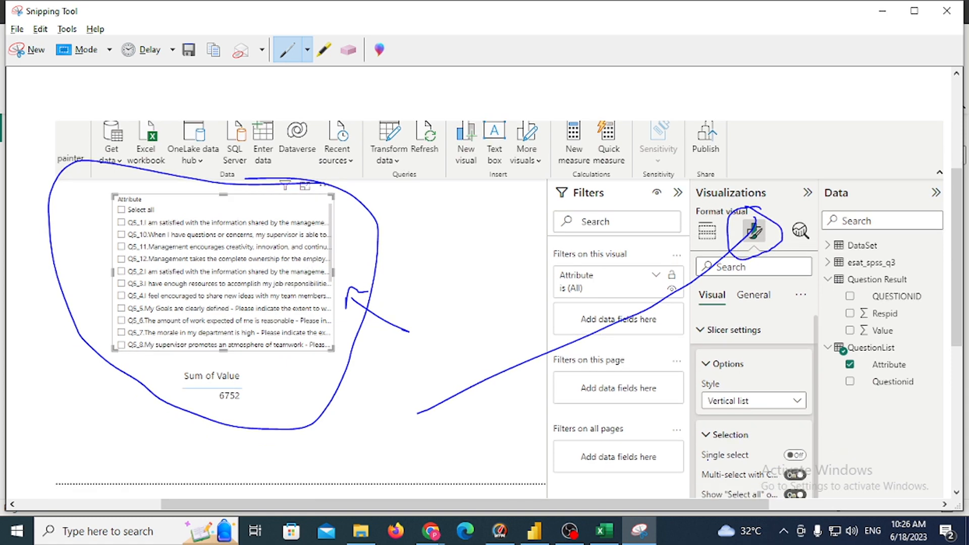
Circle the slicer's Selection options with the pen on the snip and return to Power BI.
mouse_move(716, 428)
mouse_down()
mouse_move(679, 479)
mouse_move(707, 505)
mouse_move(826, 442)
mouse_move(738, 424)
mouse_up()
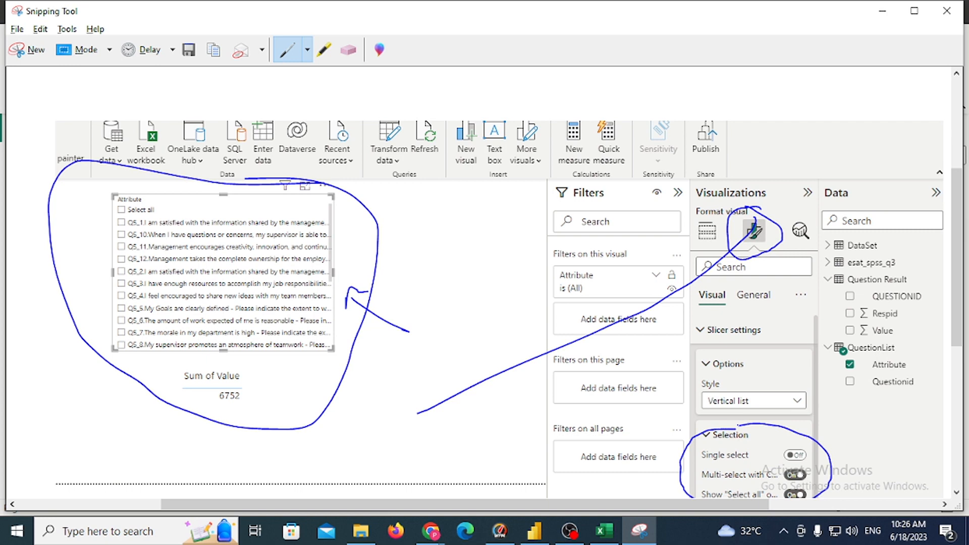
key(alt+Tab)
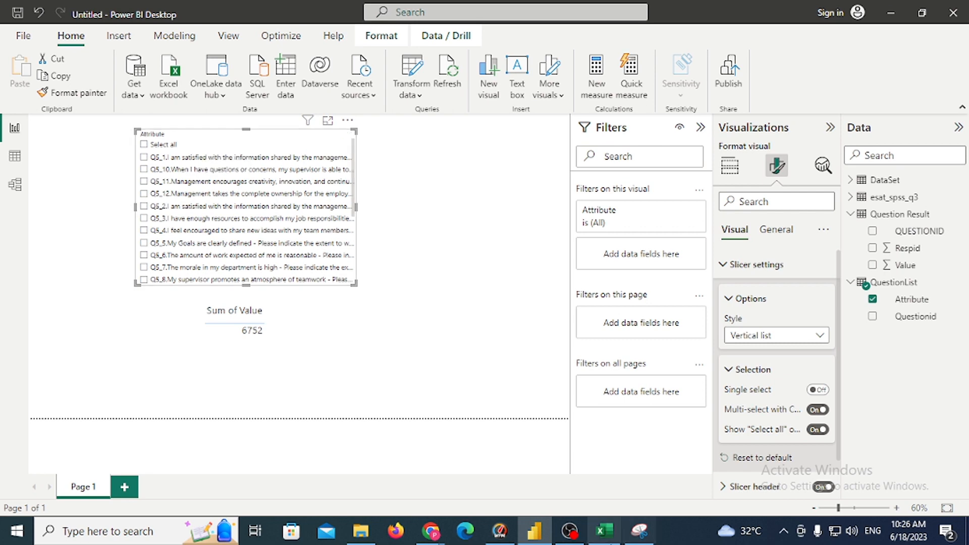
Switch to the Excel survey workbook, turn on filtering for the header row, and open the Q5_4 column's filter search.
click(605, 530)
click(302, 268)
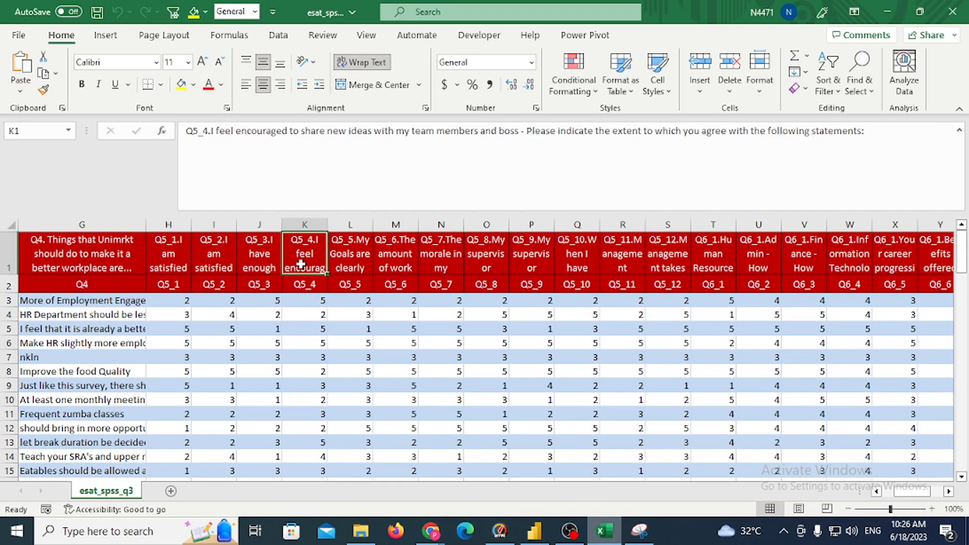
key(alt+a)
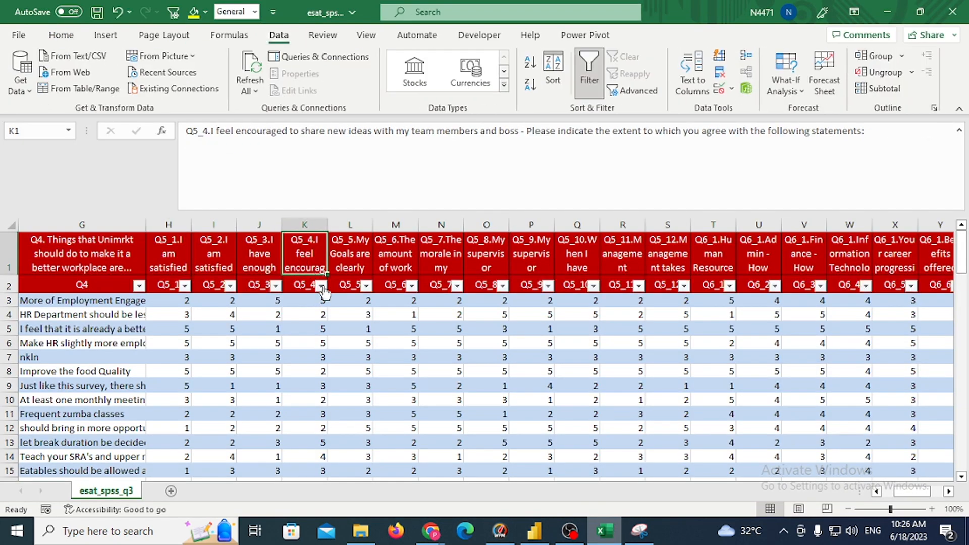
click(322, 285)
click(191, 348)
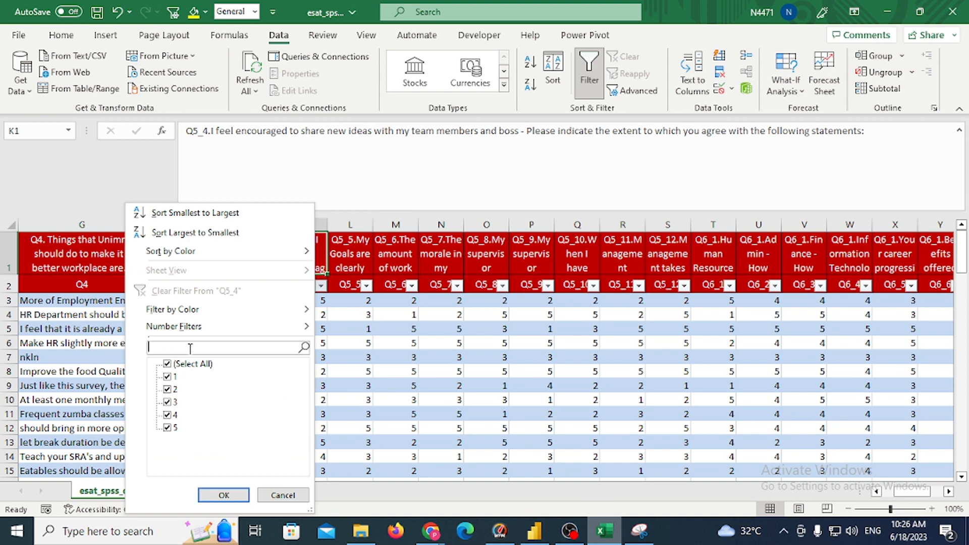
Try searching the Q5_4 filter values for "an" and "1", cancel without filtering, and switch back to Power BI.
text(an)
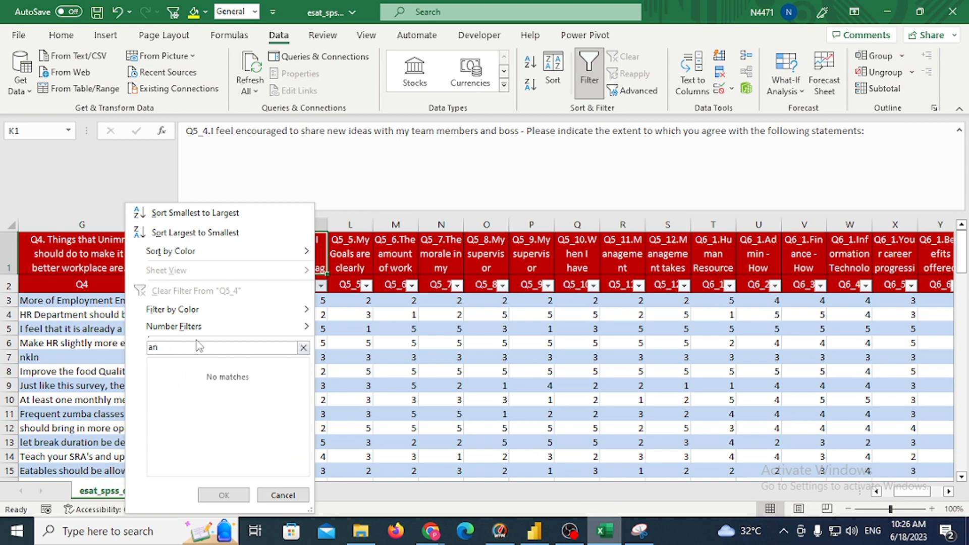
key(BackSpace)
key(BackSpace)
text(1)
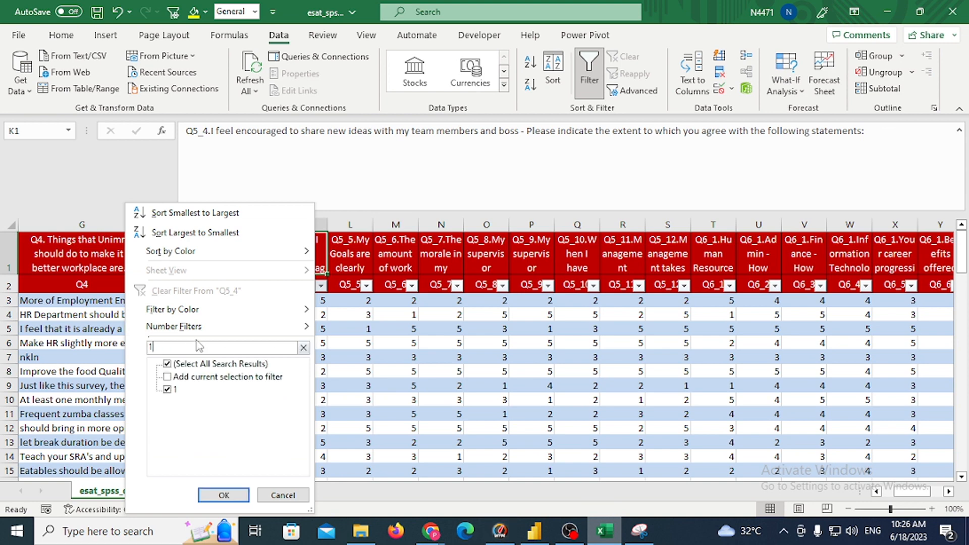
key(BackSpace)
key(Escape)
key(alt+Tab)
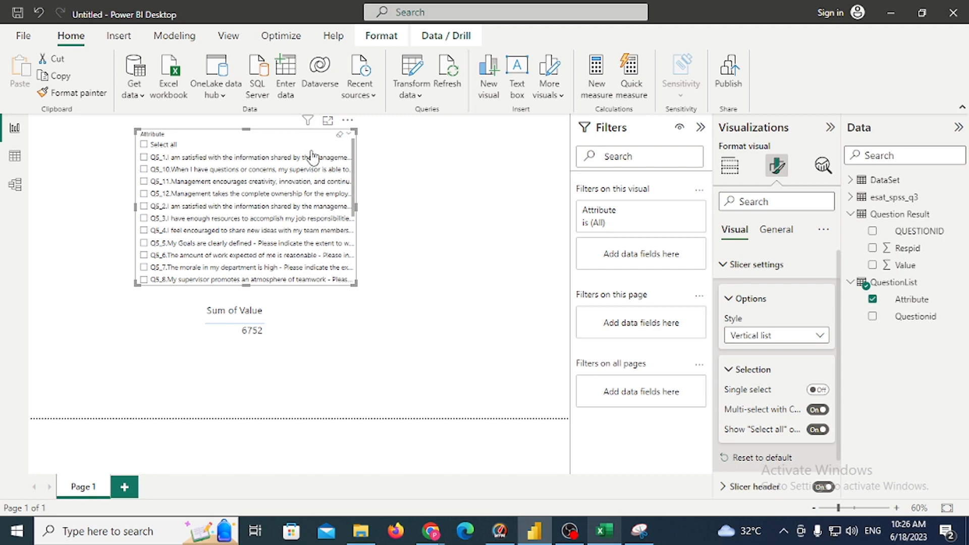
Enable the search box in the Attribute slicer, test it with "dfd" and "a", and clear the search text.
click(348, 121)
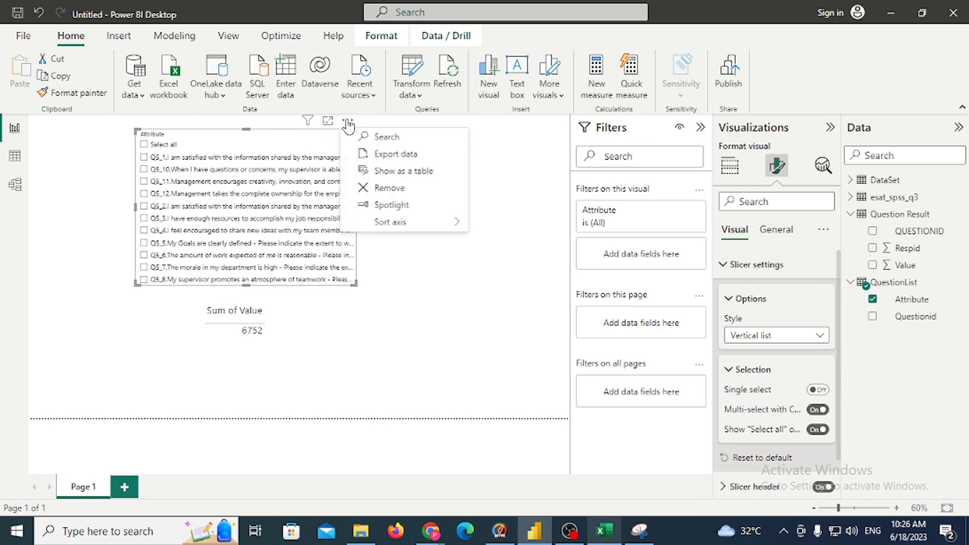
click(382, 137)
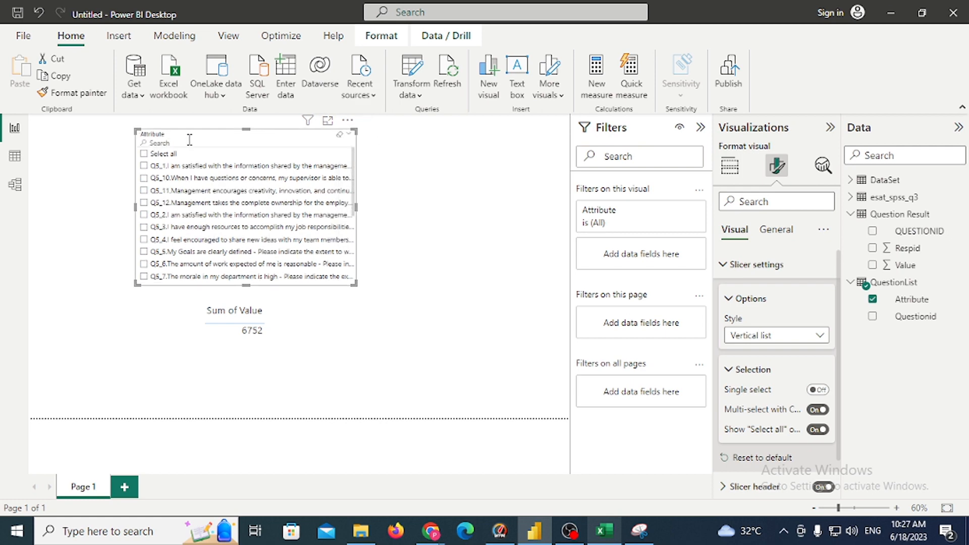
click(195, 141)
text(dfd)
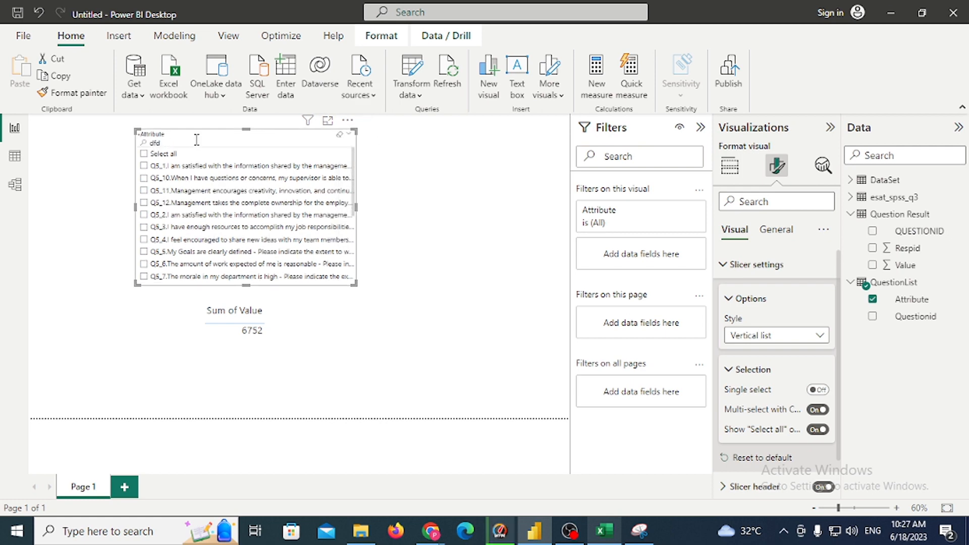
key(BackSpace)
key(BackSpace)
key(BackSpace)
text(abo)
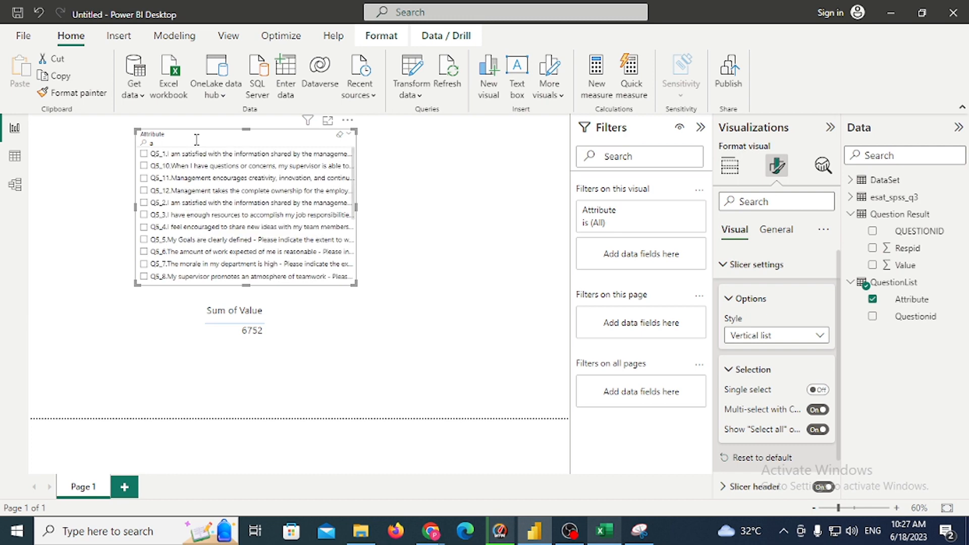
key(BackSpace)
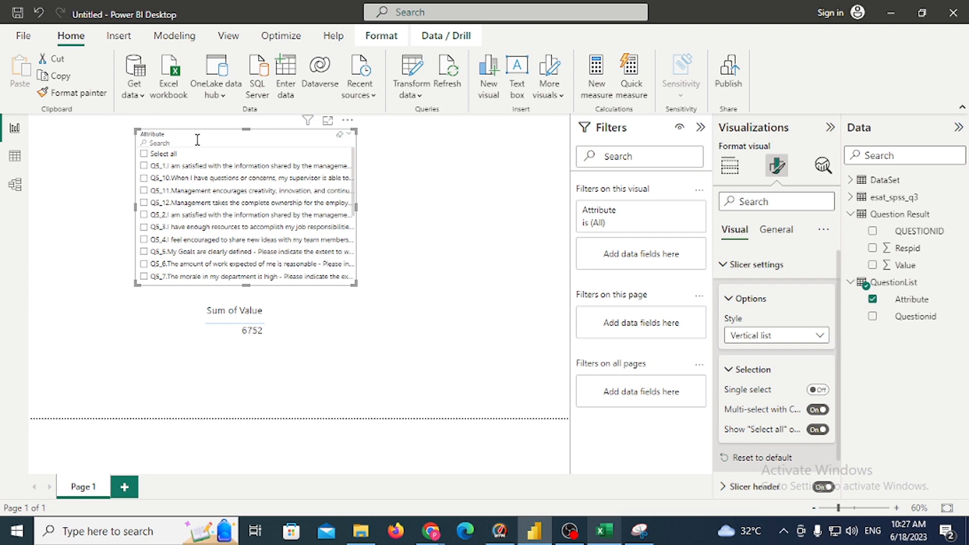
Select question Q5_12 in the slicer and shift the Sum of Value table slightly down and to the left.
click(145, 203)
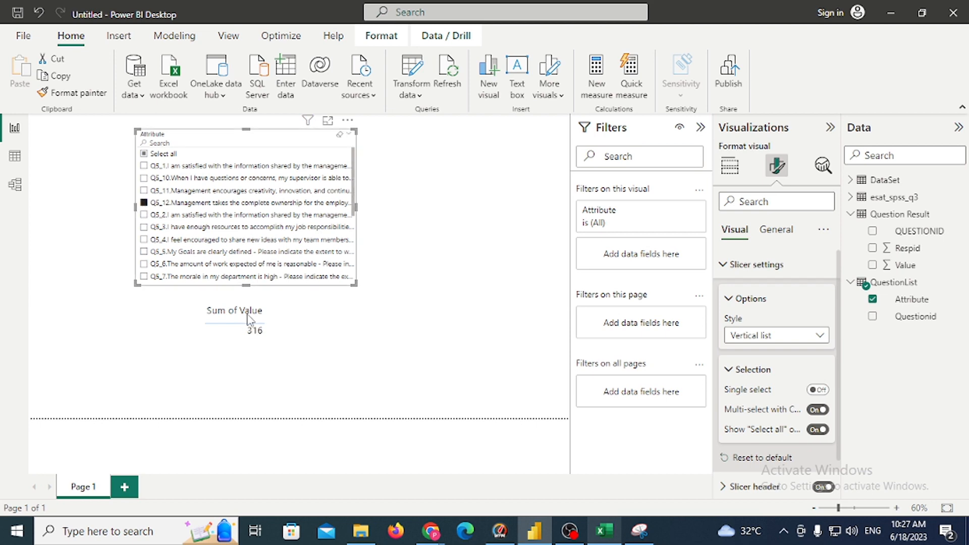
click(303, 331)
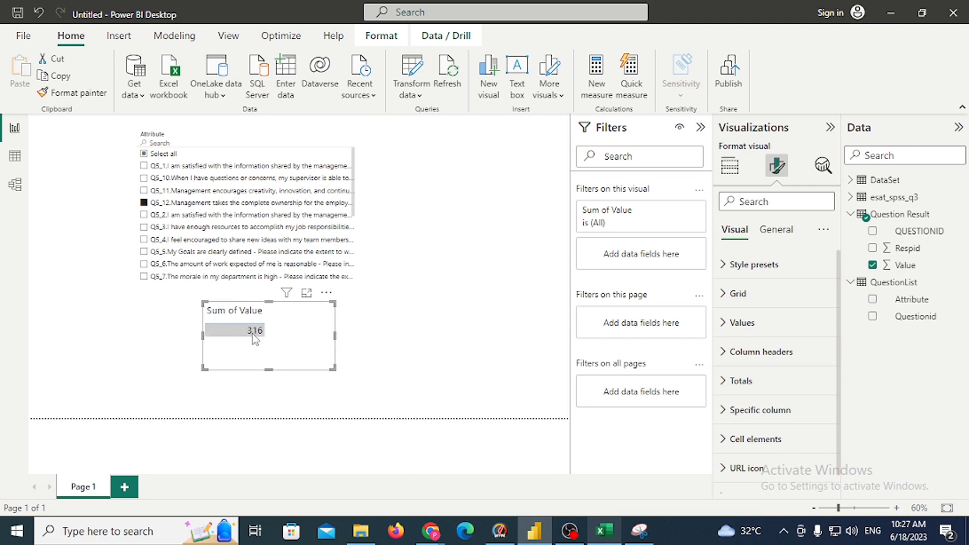
mouse_move(301, 334)
mouse_down()
mouse_move(393, 348)
mouse_move(295, 339)
mouse_up()
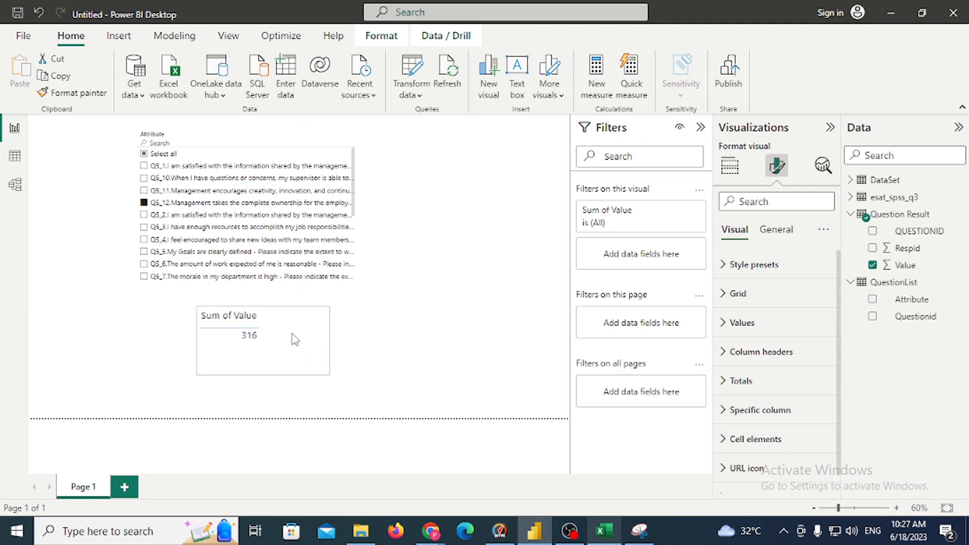
Widen the Attribute slicer to the right so more of each question's text fits.
click(300, 141)
drag(355, 286, 448, 288)
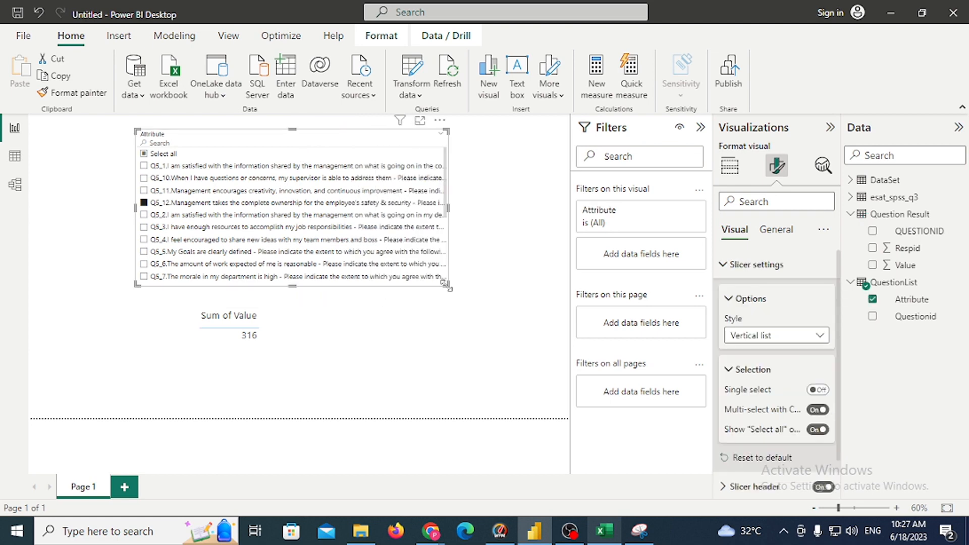
Capture a new snip of the report page in Snipping Tool, mark it with the pen near the slicer, and return to Power BI.
click(640, 531)
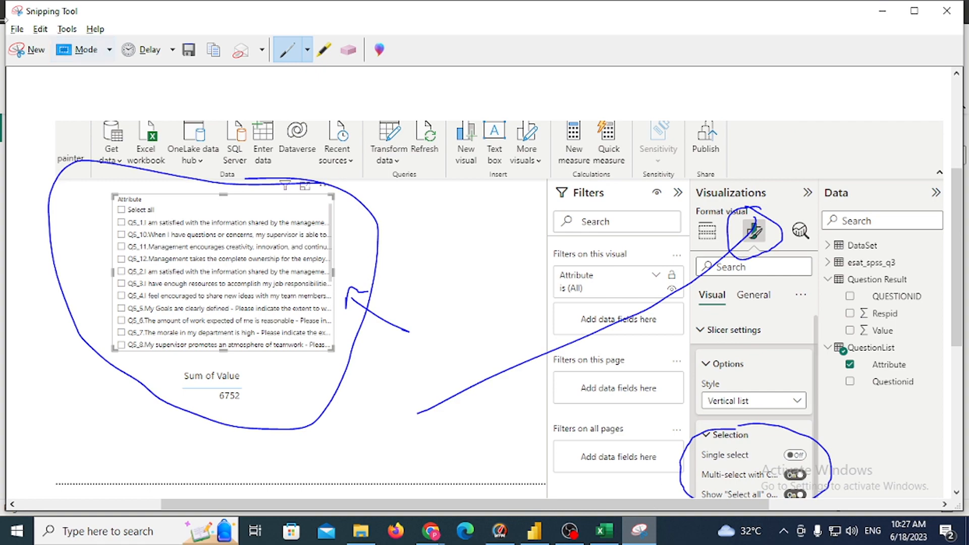
click(31, 56)
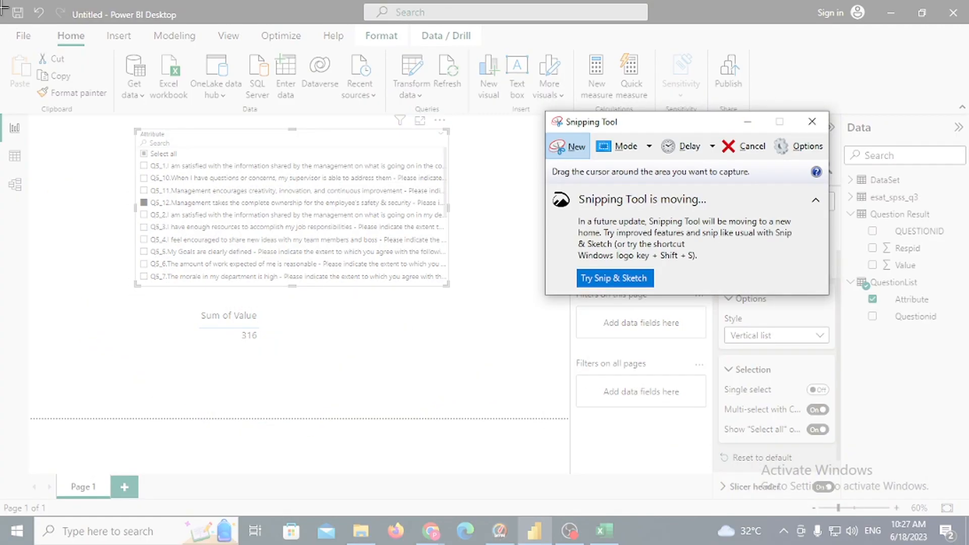
click(581, 406)
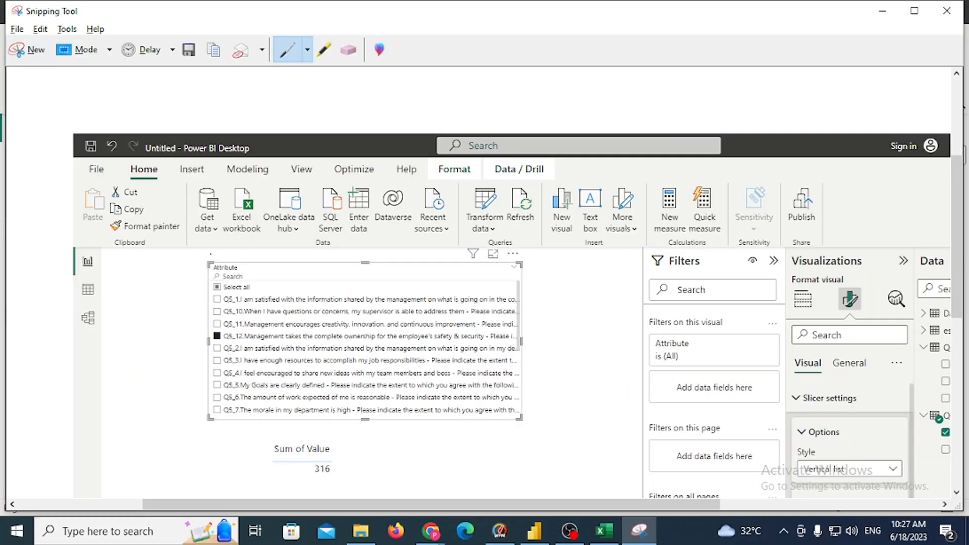
mouse_move(172, 274)
mouse_down()
mouse_move(167, 427)
mouse_move(553, 440)
mouse_move(541, 259)
mouse_move(388, 242)
mouse_move(124, 244)
mouse_up()
key(alt+Tab)
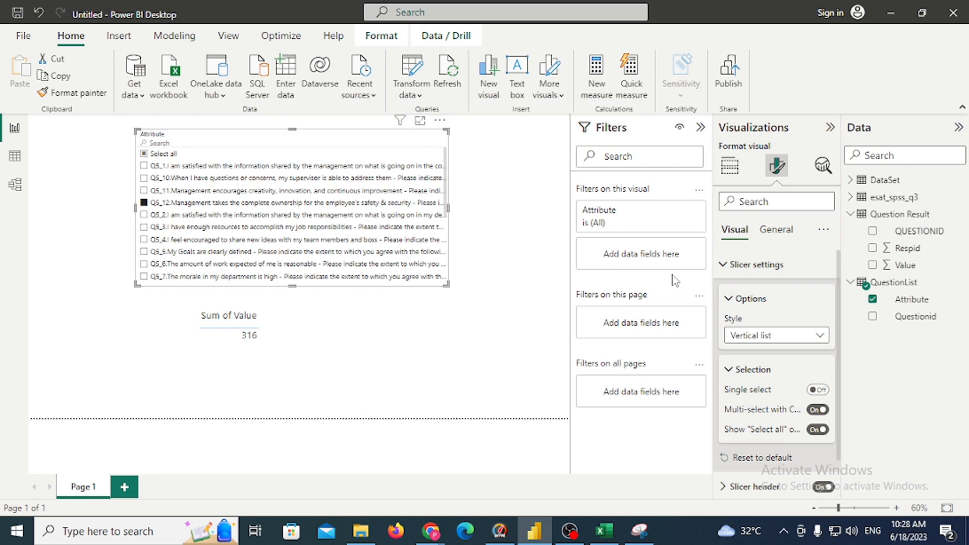
Reopen the slicer's Format visual settings, expand its Options, and view the available slicer styles.
click(739, 291)
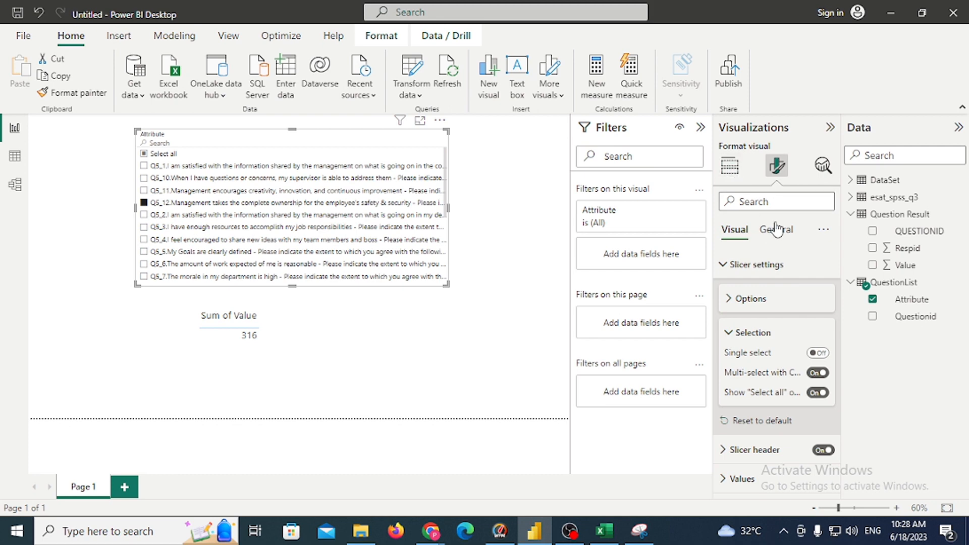
click(730, 171)
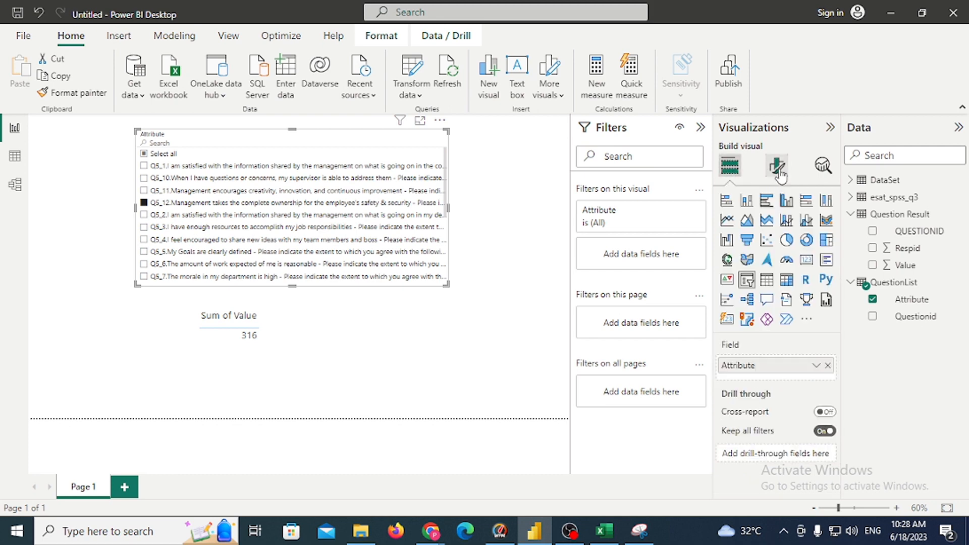
click(772, 174)
click(724, 266)
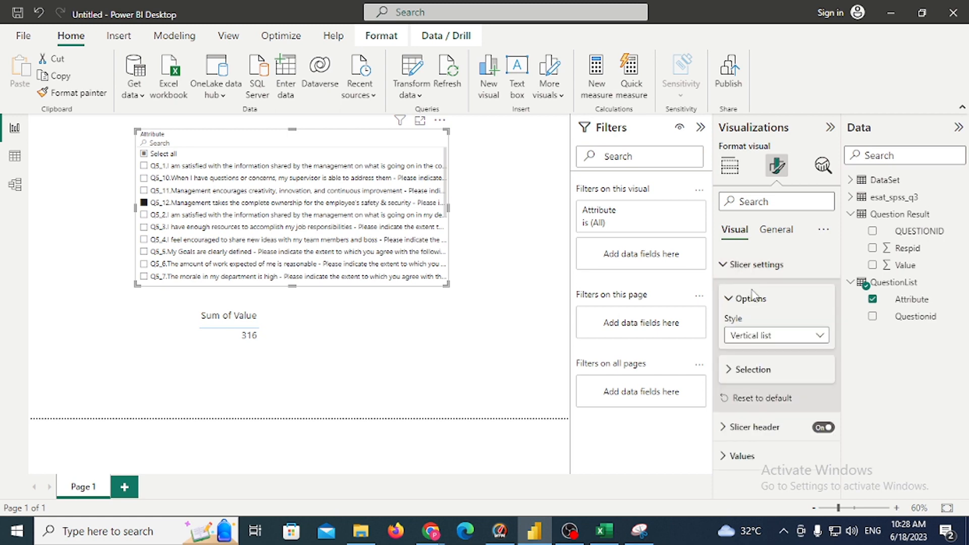
click(780, 341)
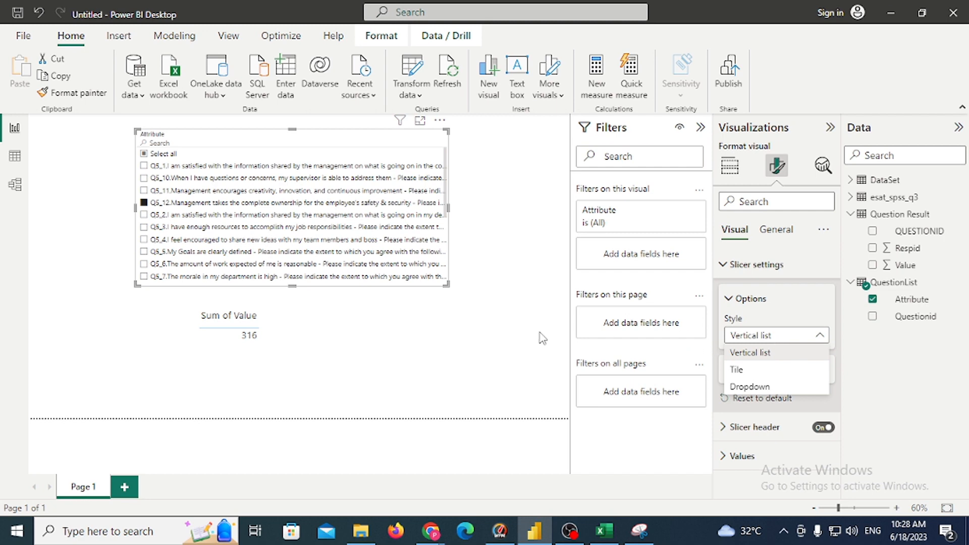
Resize the Attribute slicer to nearly the full page width with a shorter height, checking that the question list scrolls to the Q6 items.
drag(444, 284, 544, 221)
scroll(534, 210, down, 5)
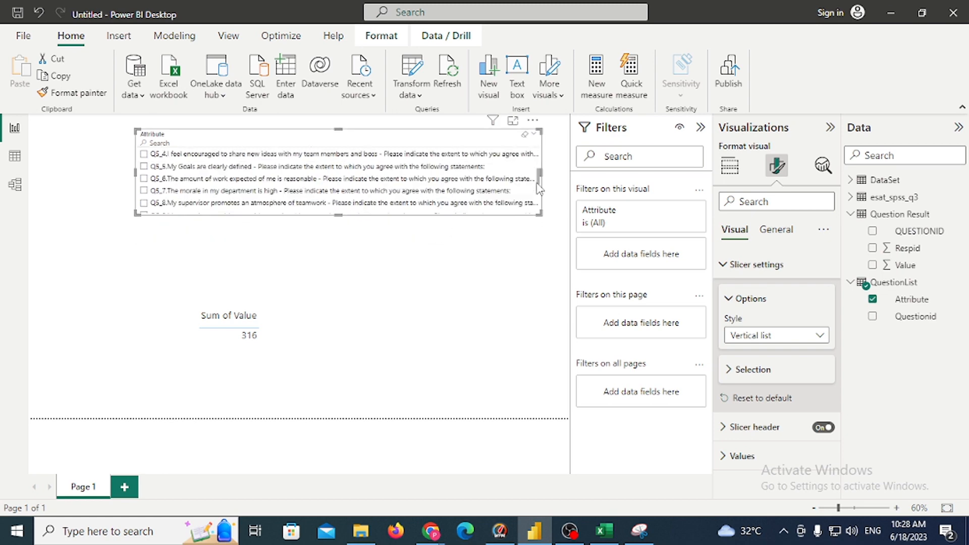
scroll(535, 210, down, 3)
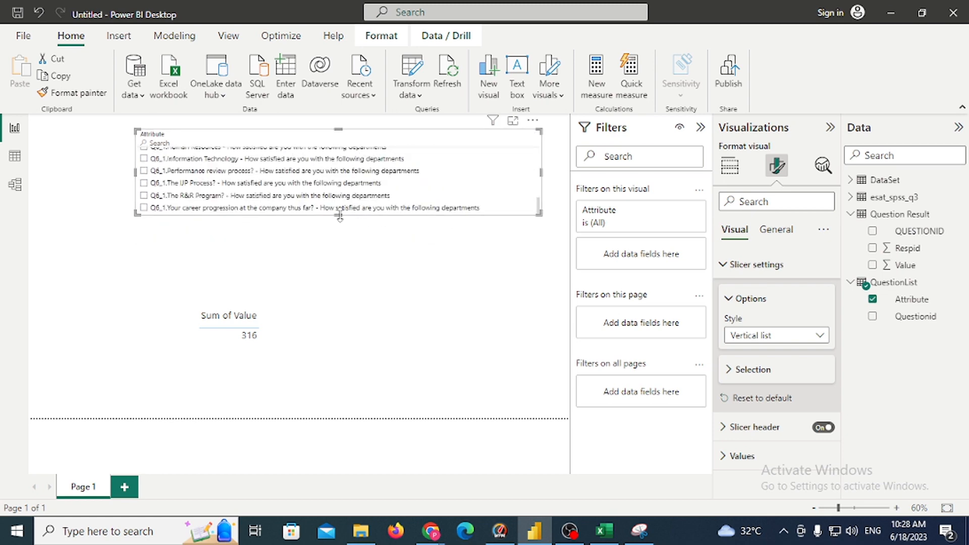
drag(345, 216, 345, 245)
Set the slicer style to Dropdown and slightly reduce the slicer's height.
click(817, 336)
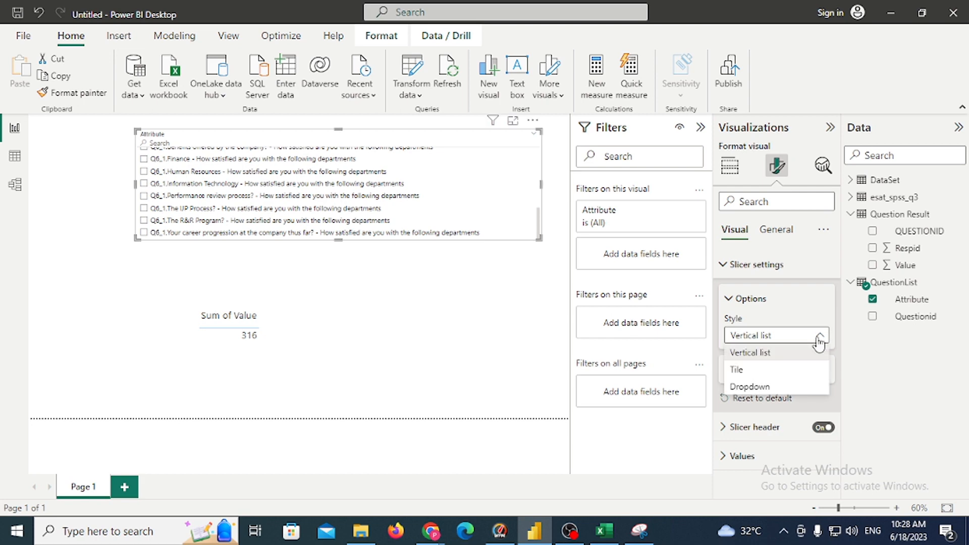
click(762, 386)
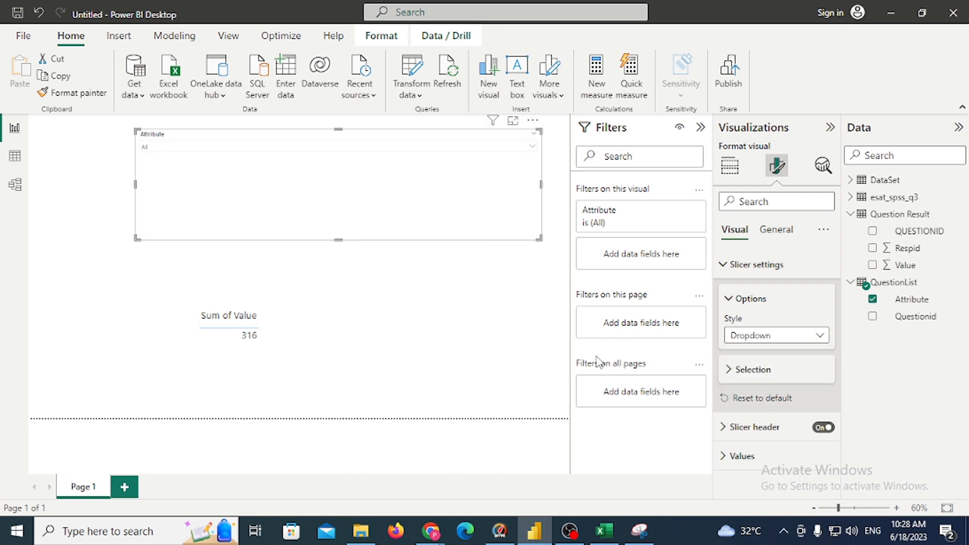
mouse_move(338, 240)
mouse_down()
mouse_move(331, 205)
mouse_move(337, 244)
mouse_move(338, 234)
mouse_up()
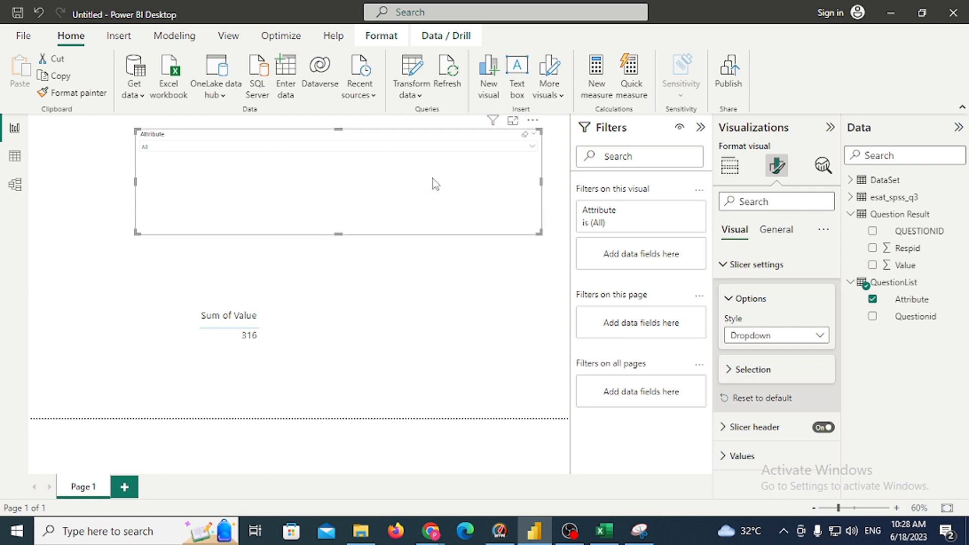
Test the dropdown slicer by selecting Q5_11 and Q5_2, then clear the selection and collapse the list.
click(533, 148)
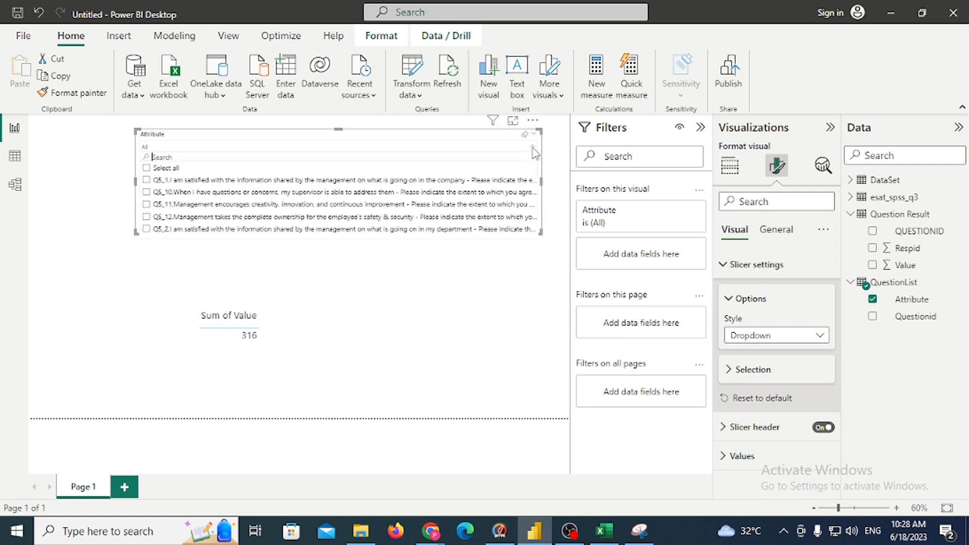
click(146, 204)
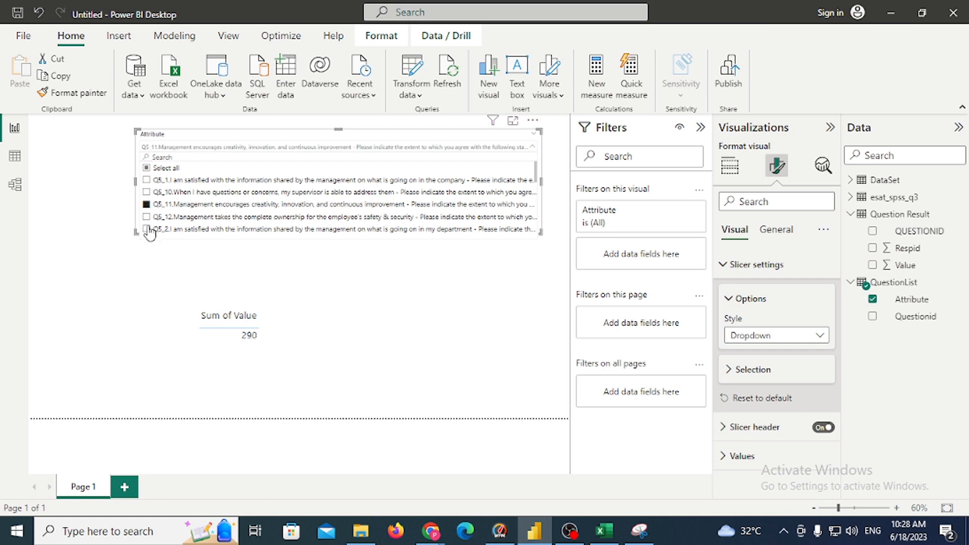
click(147, 231)
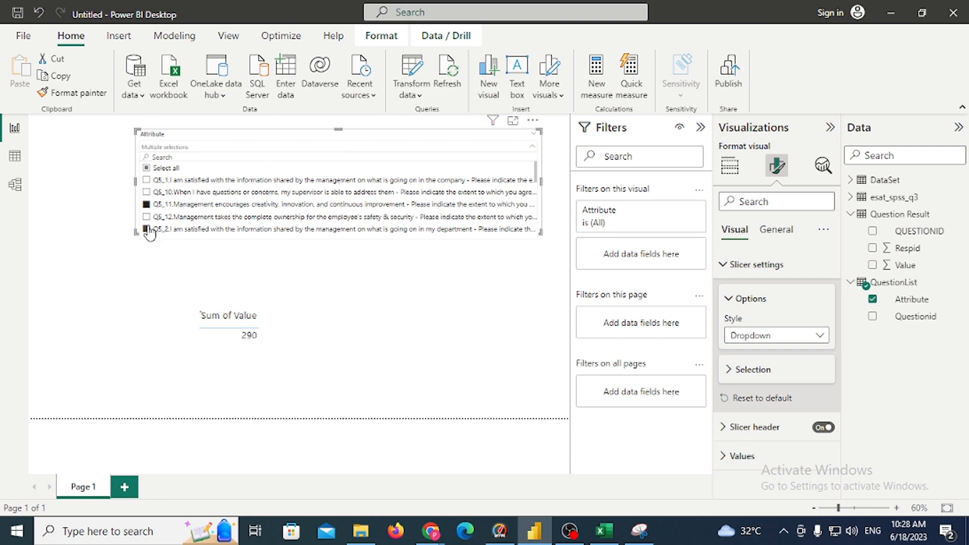
click(387, 255)
click(413, 144)
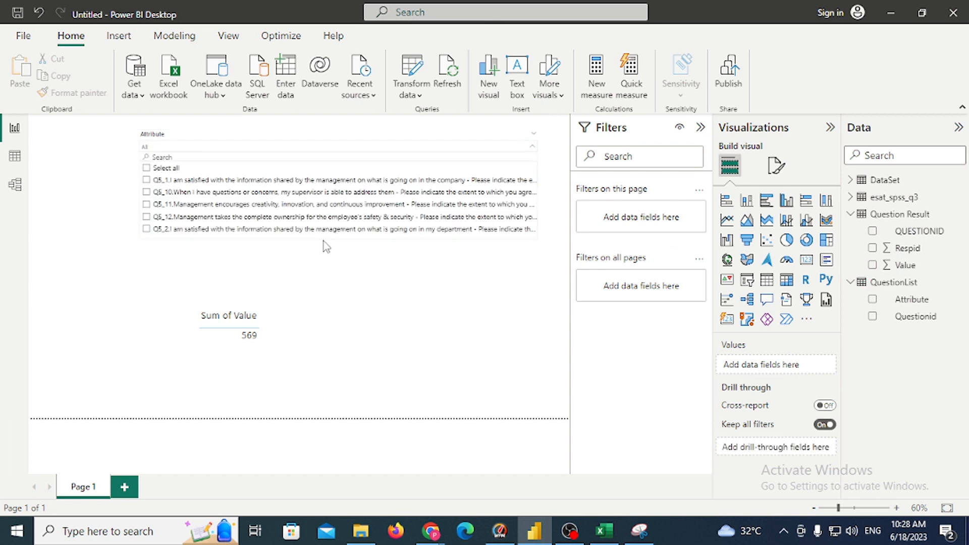
click(218, 148)
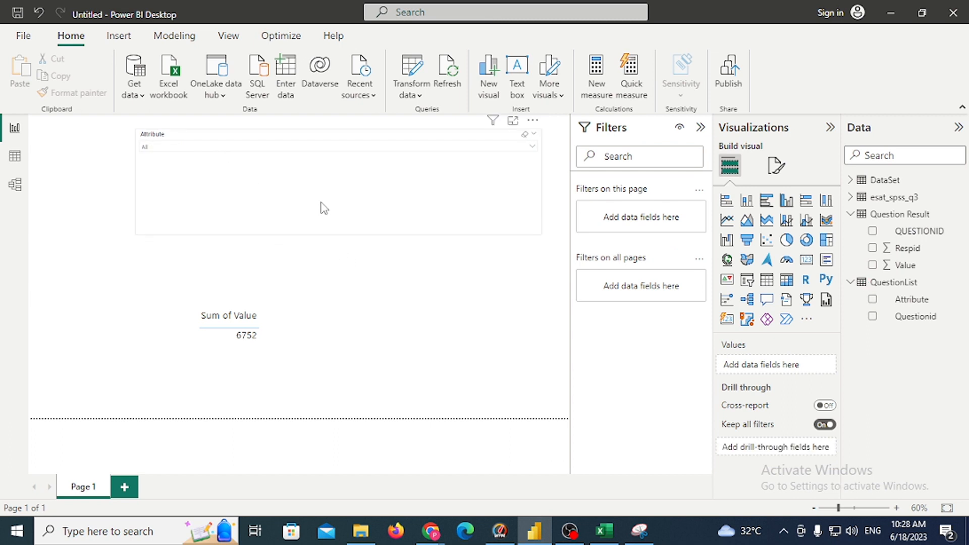
Set the Attribute slicer's style to Tile and resize the visual so that all question tiles fit.
drag(327, 240, 335, 151)
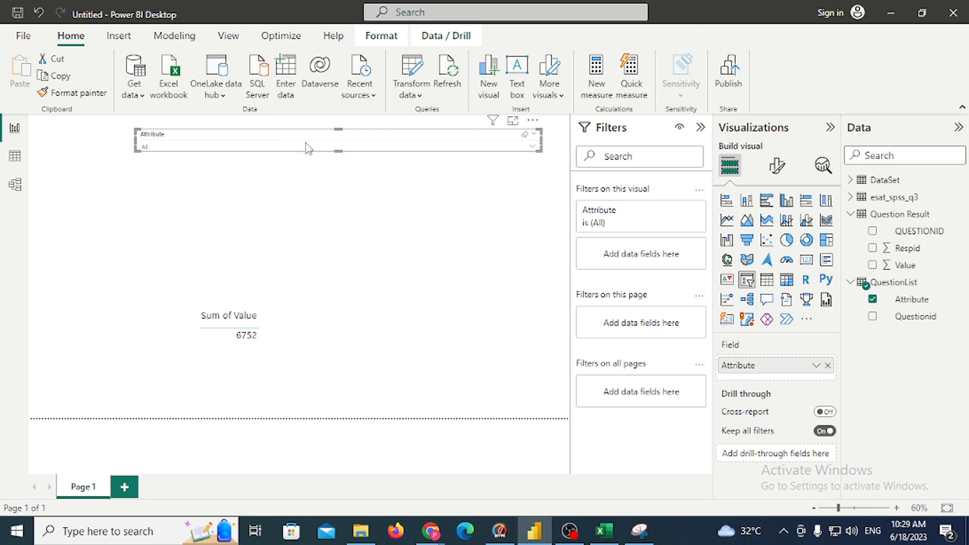
click(774, 166)
click(725, 267)
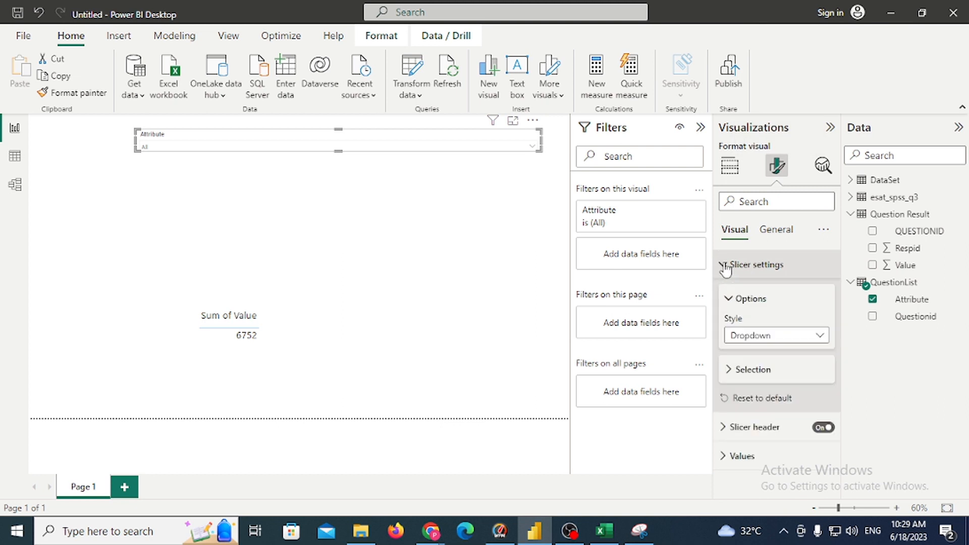
click(768, 338)
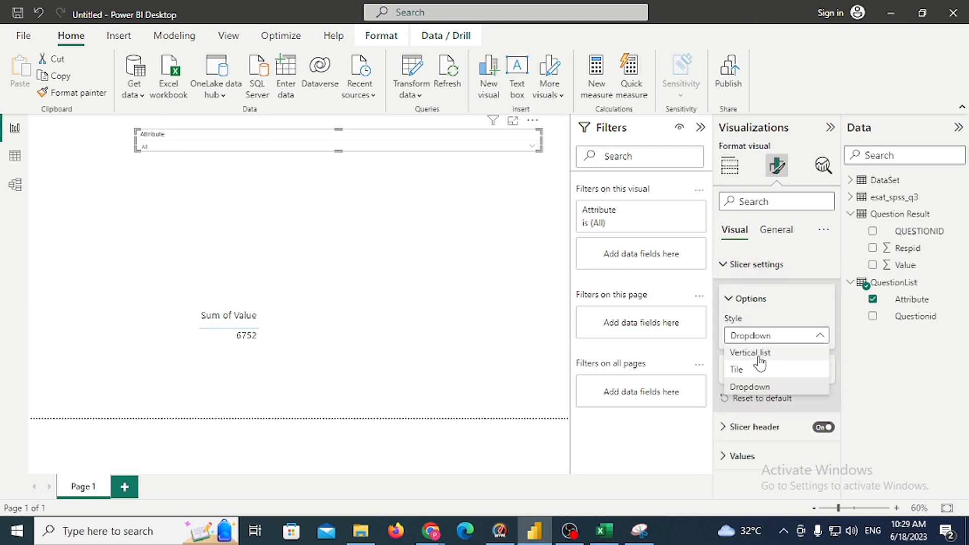
click(752, 369)
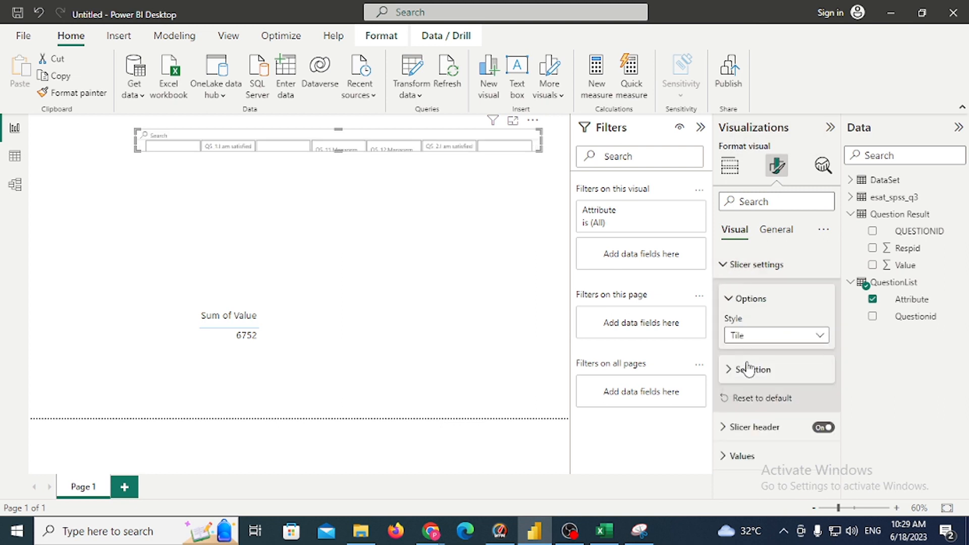
drag(539, 151, 510, 295)
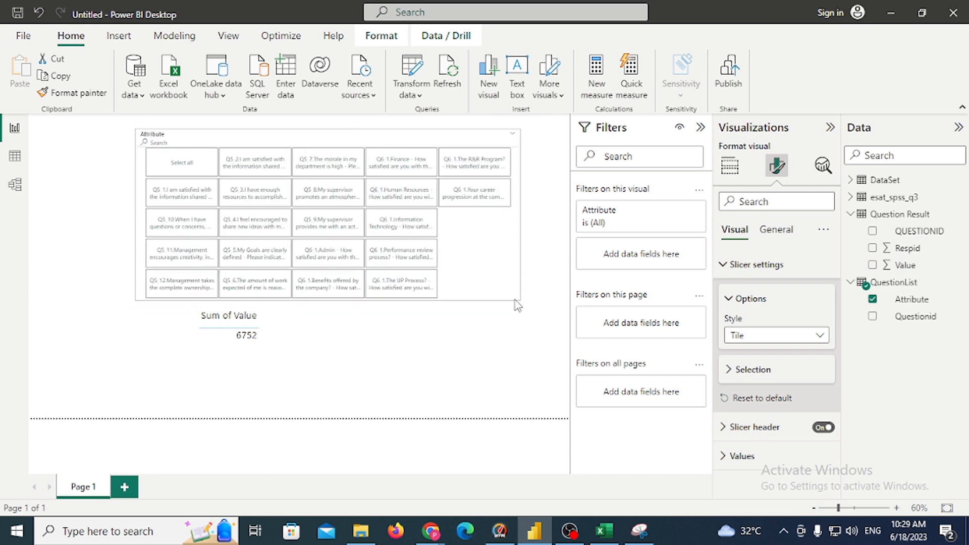
Test the tile slicer by selecting all questions, then deselecting the tiles in the first two rows, Q5_9, Q5_10, Q5_11 and Q5_12.
click(199, 169)
click(258, 169)
click(343, 167)
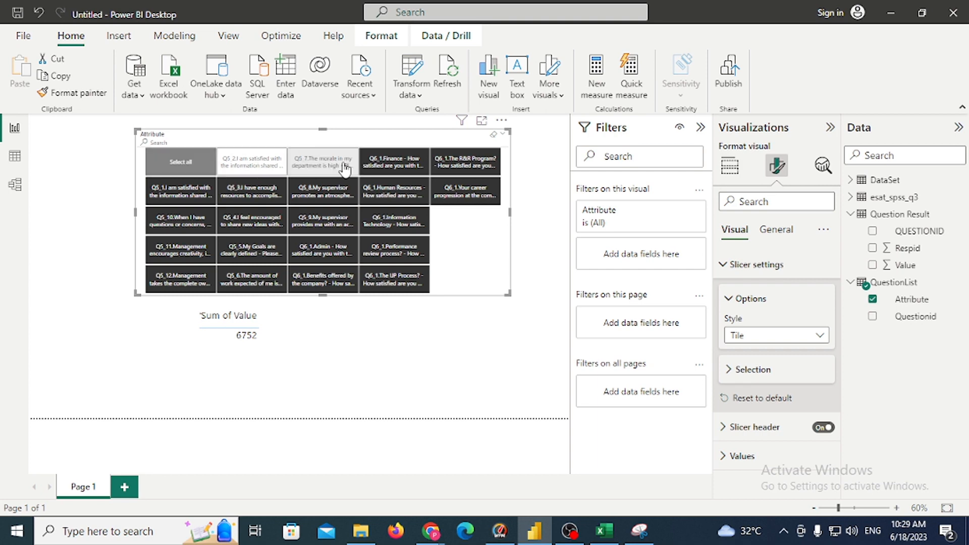
click(378, 165)
click(444, 164)
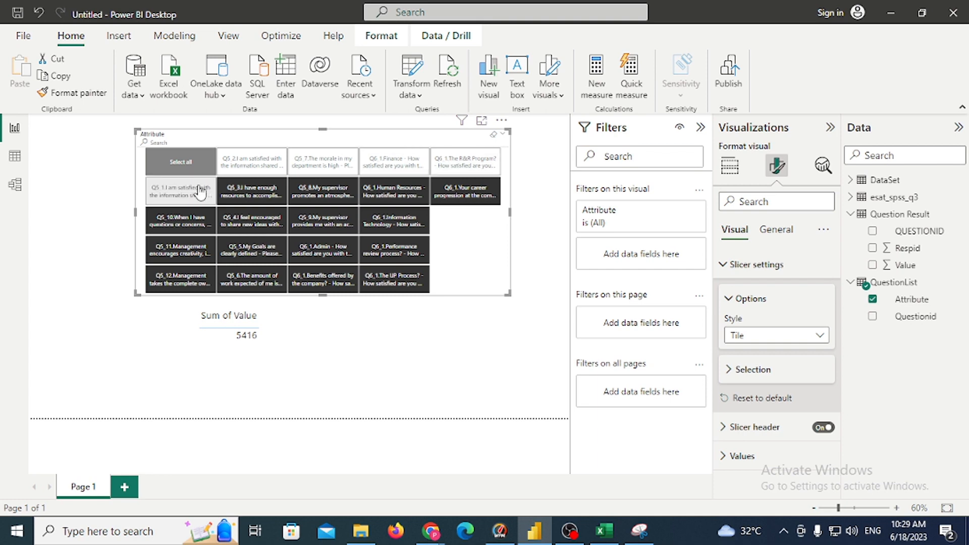
click(167, 194)
click(249, 198)
click(330, 201)
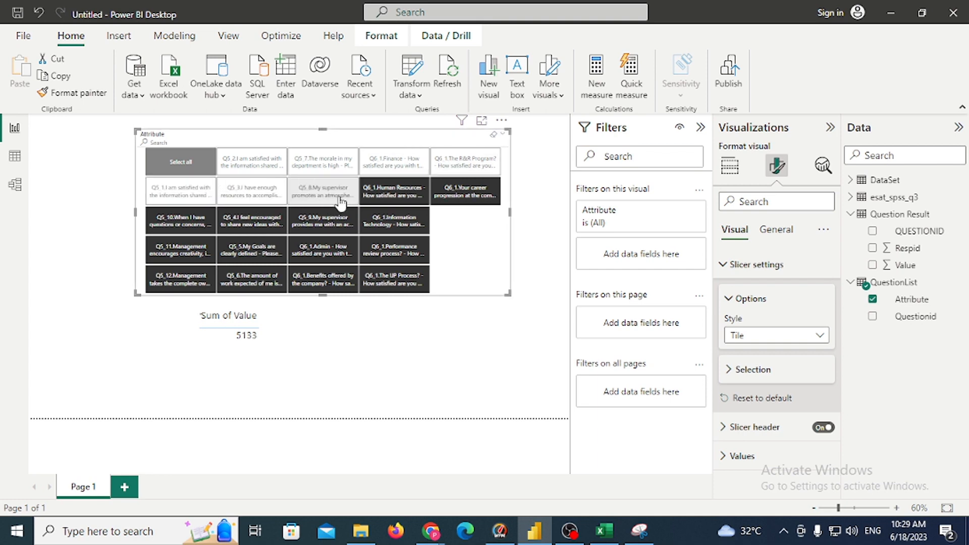
click(417, 201)
click(468, 201)
click(338, 227)
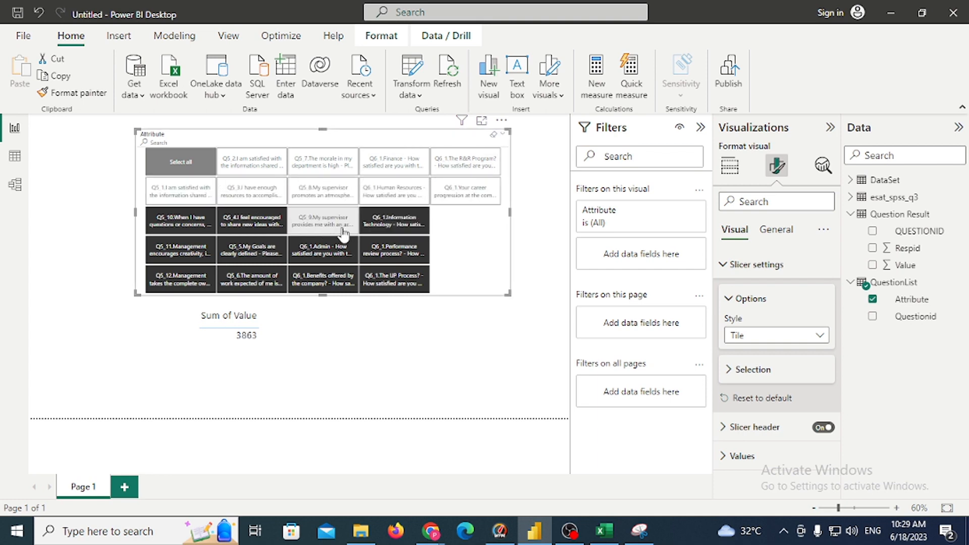
click(207, 222)
click(174, 250)
click(181, 274)
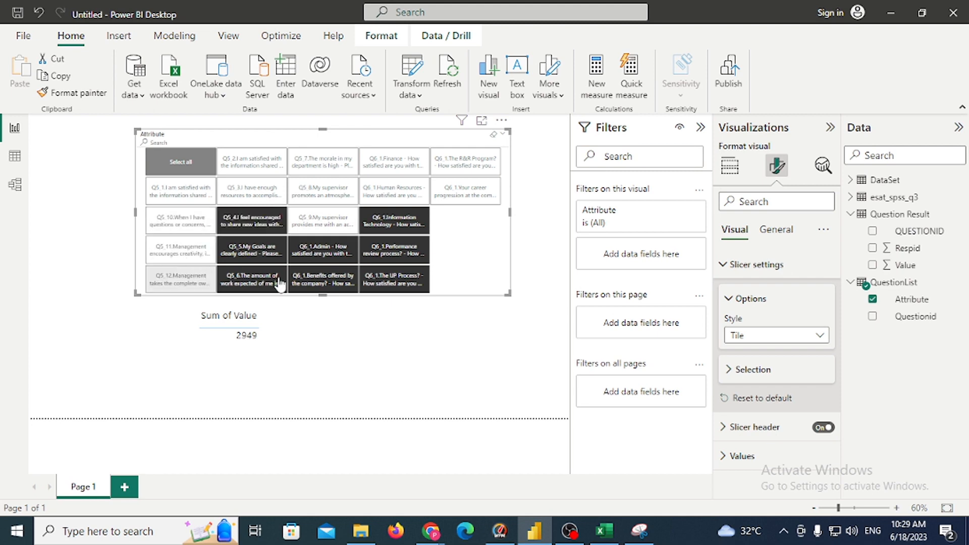
Set the slicer style back to Dropdown and reduce the slicer's height.
click(820, 337)
click(767, 387)
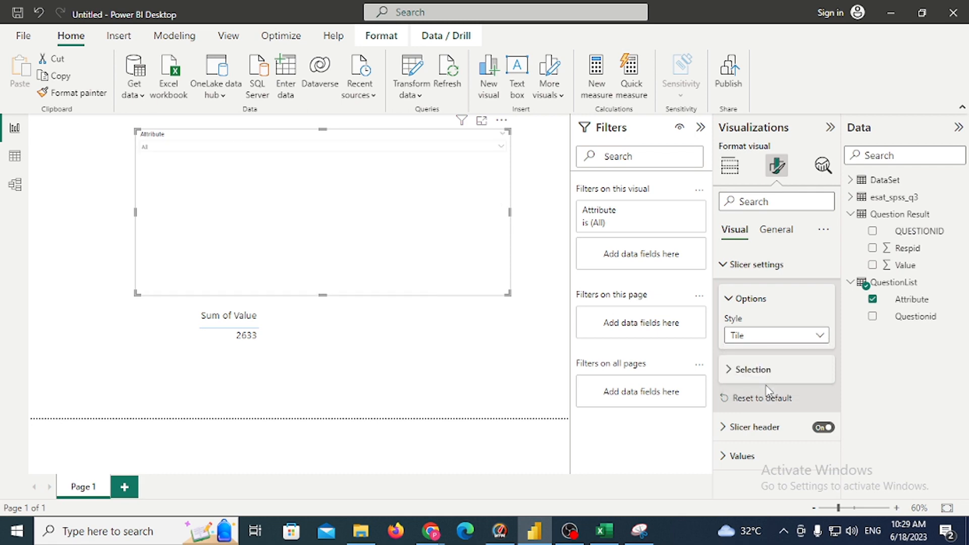
drag(322, 291, 327, 182)
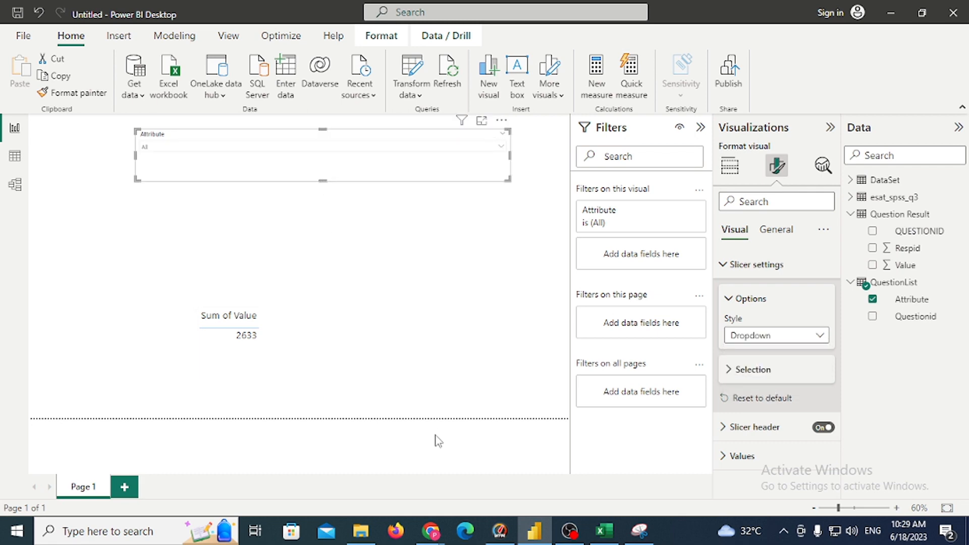
Switch to the Google Meet call, admit the waiting participant, and return to Power BI.
mouse_move(431, 530)
click(391, 463)
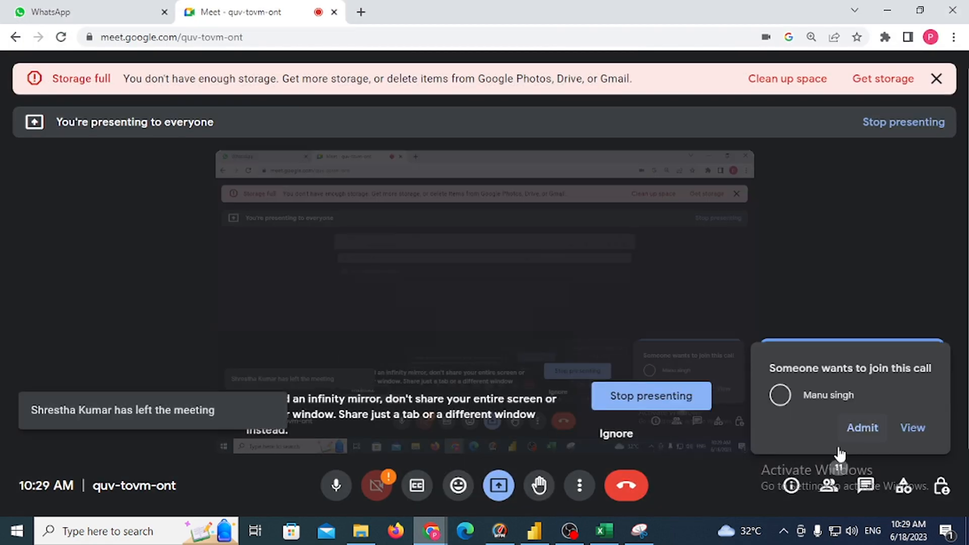
click(862, 429)
click(887, 10)
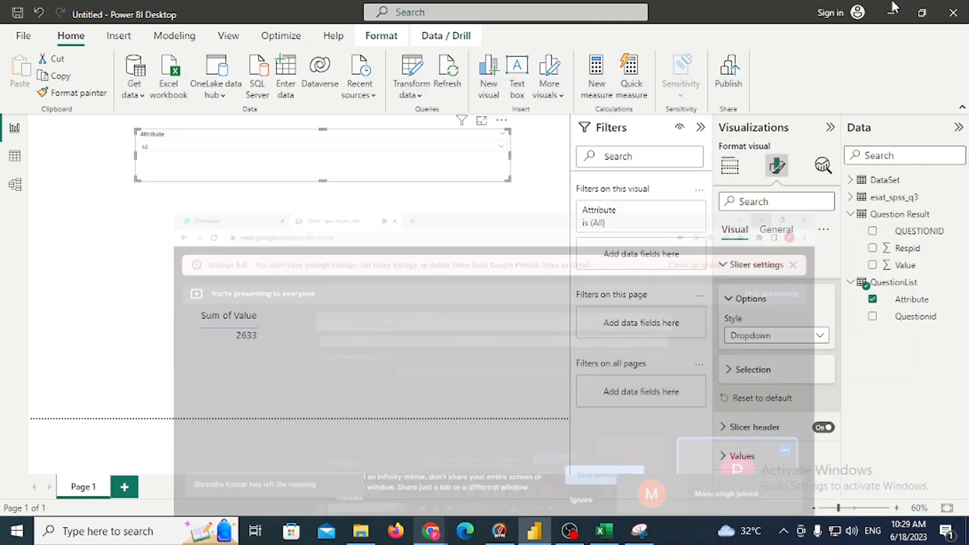
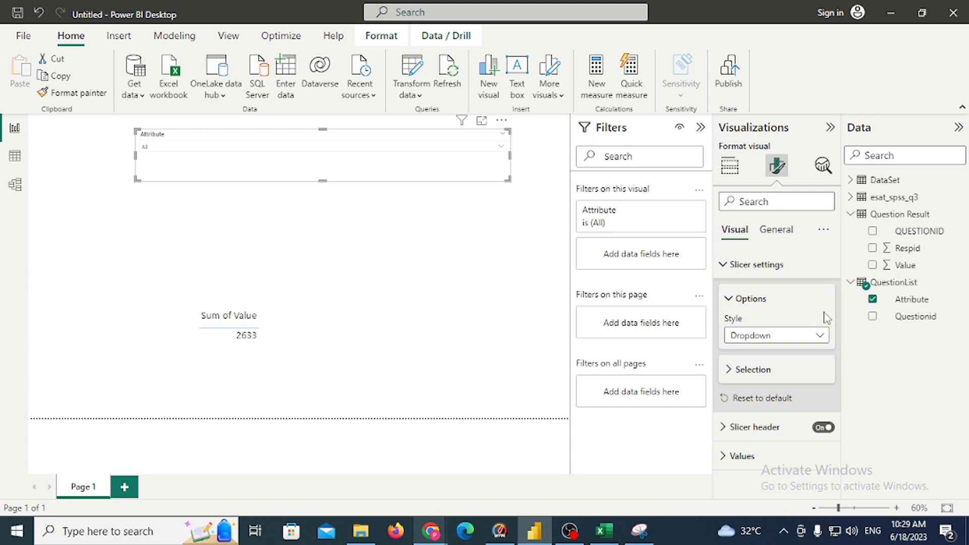
Switch the slicer to Tile style again and enlarge it to nearly the full page width.
click(788, 335)
click(757, 373)
drag(506, 183, 533, 304)
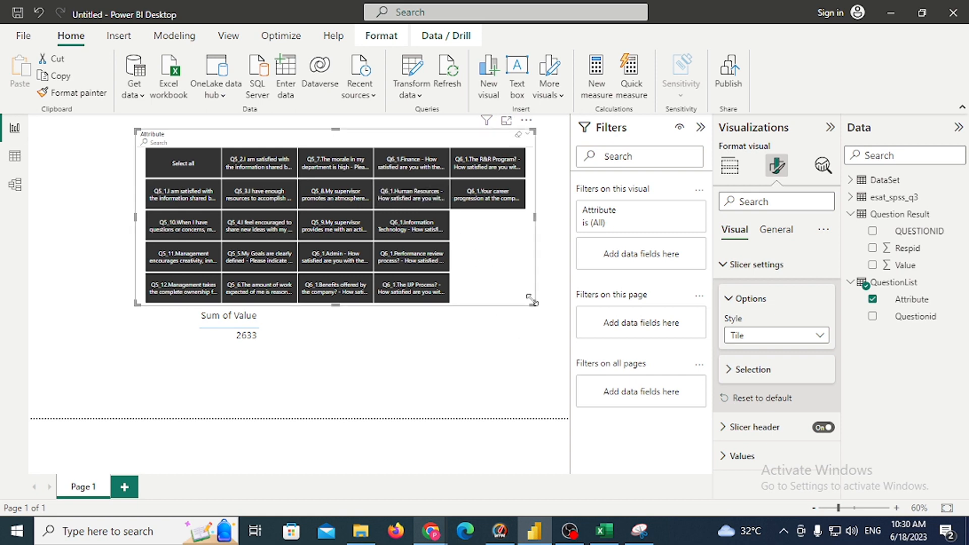
Set the slicer style to Vertical list and clear all question selections.
click(786, 343)
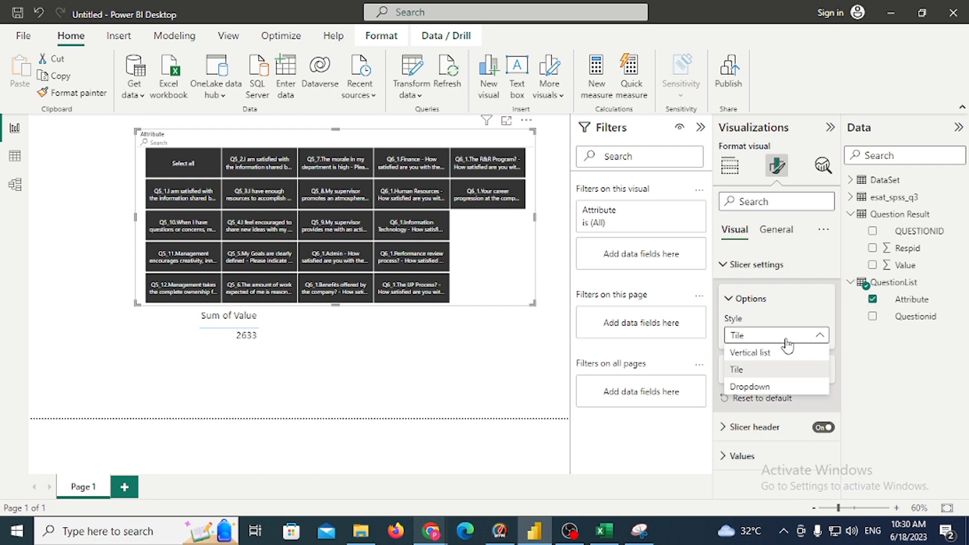
click(745, 353)
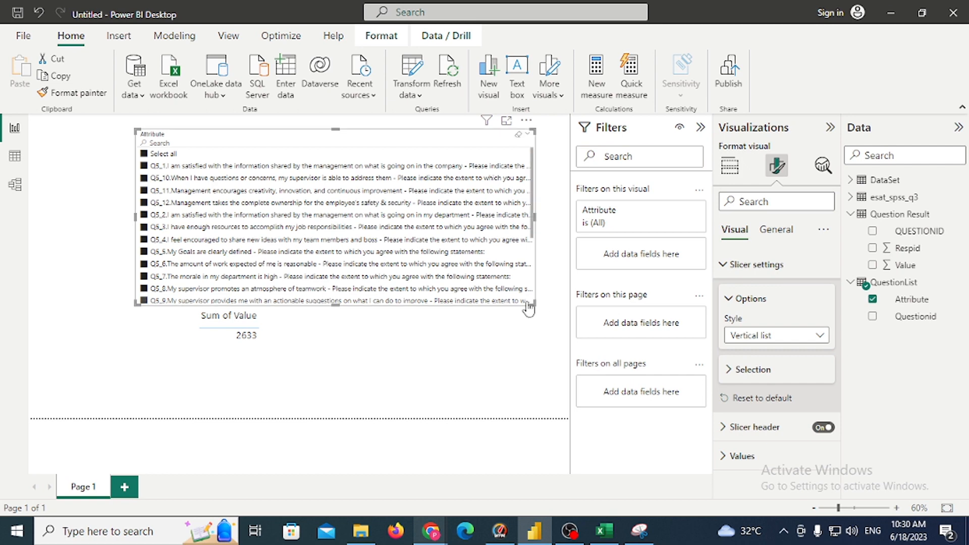
click(537, 309)
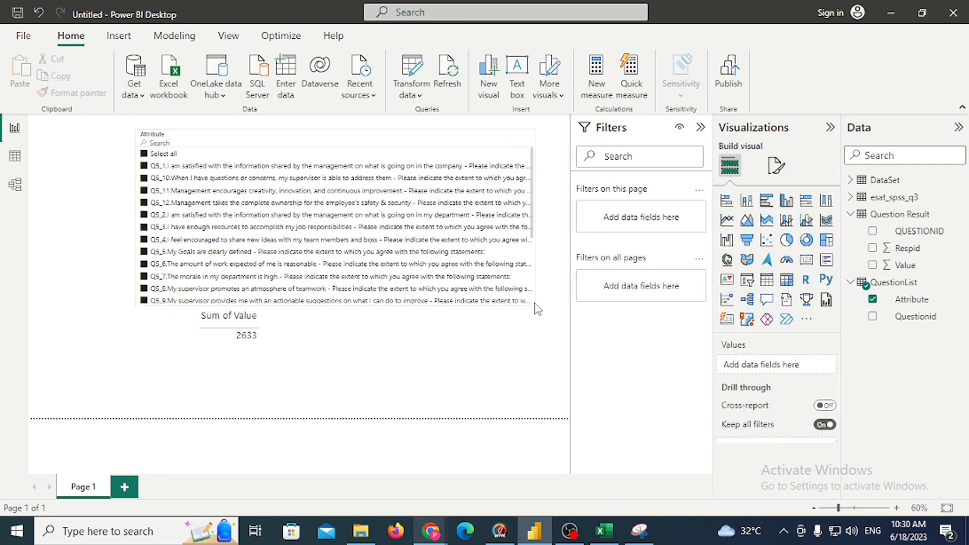
click(530, 279)
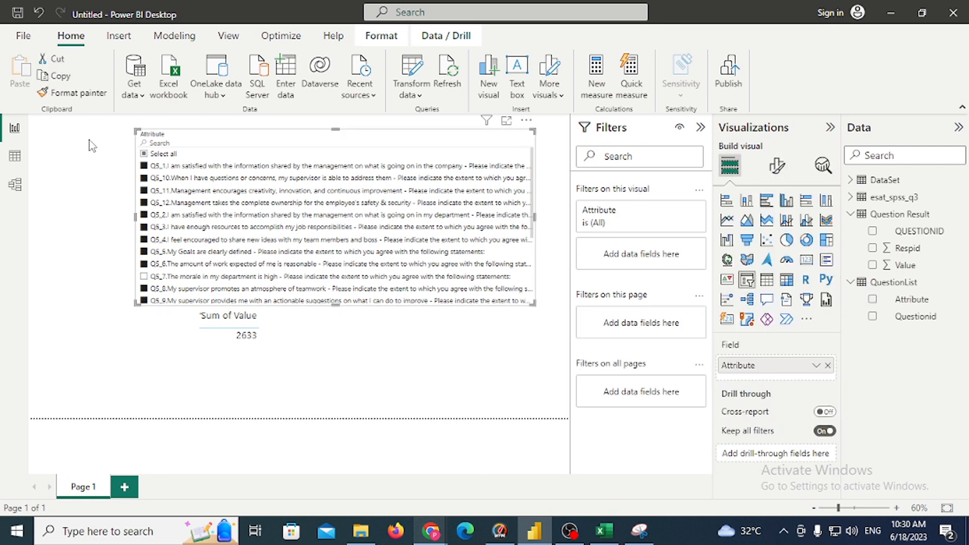
click(143, 155)
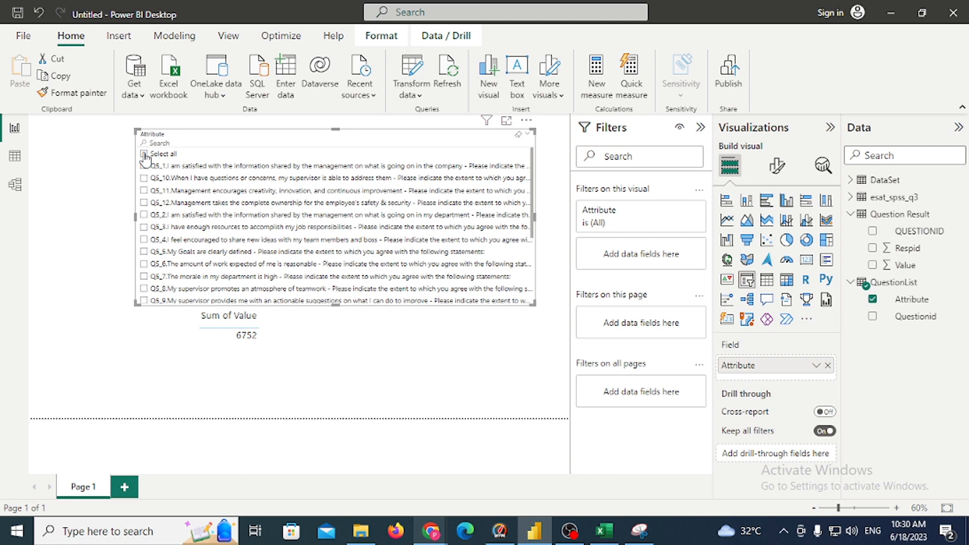
Filter the slicer to Q5_11 and move the Sum of Value table further down, clear of the slicer.
click(298, 346)
drag(298, 346, 316, 346)
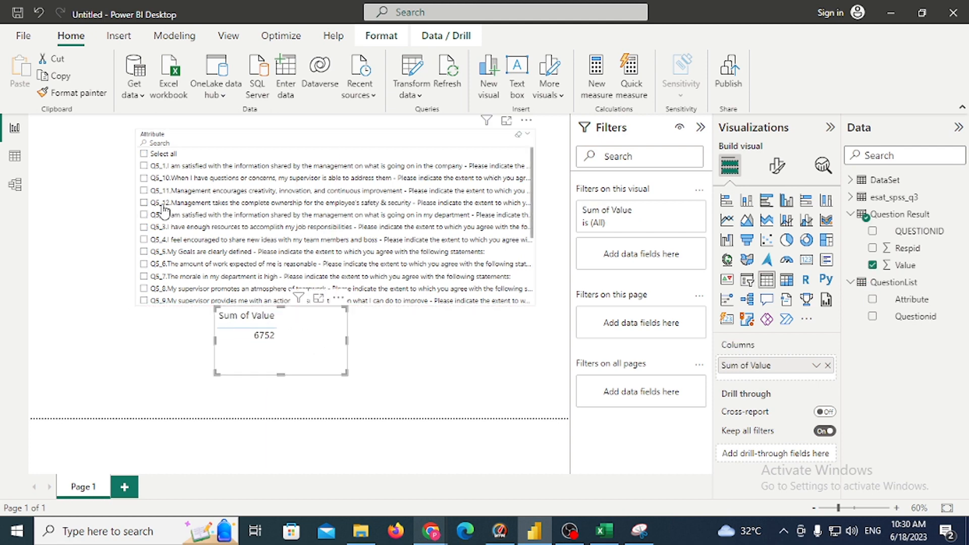
click(144, 191)
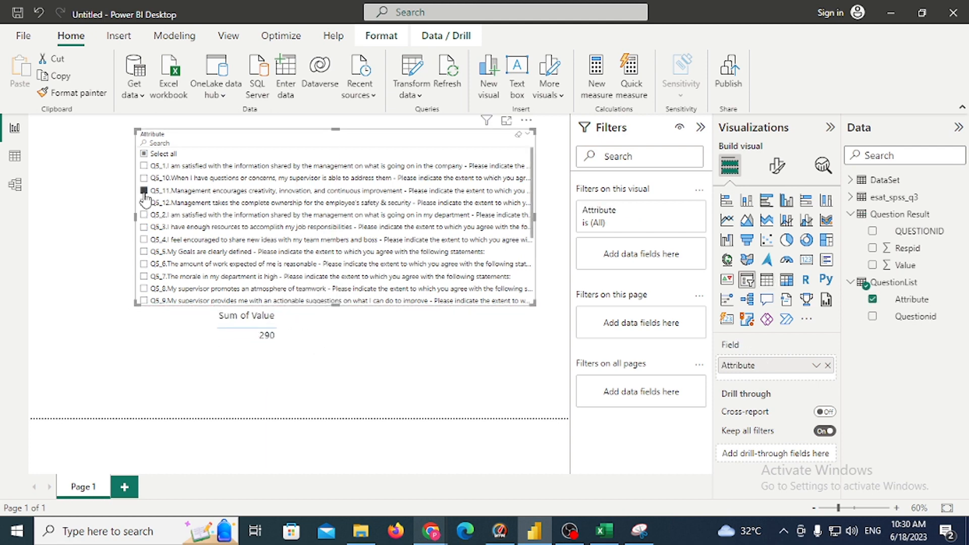
drag(316, 354, 321, 383)
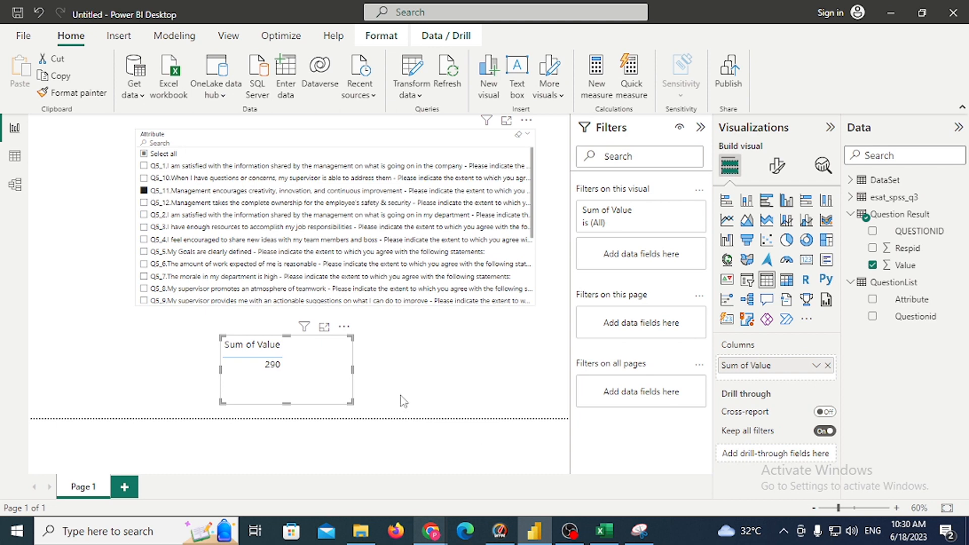
Switch to the Excel survey sheet, select all Q5_11 responses in column R to check their sum, and return to Power BI.
click(604, 530)
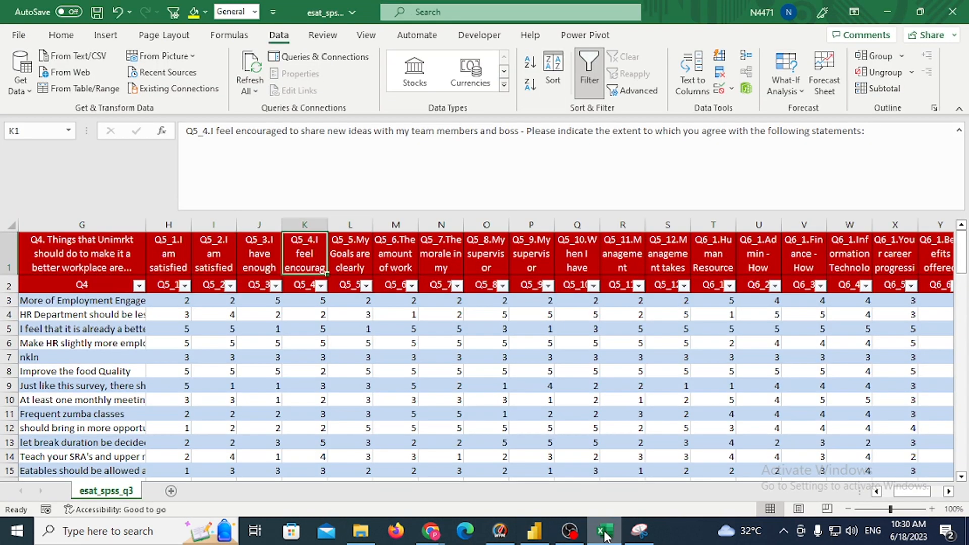
click(568, 283)
key(Right)
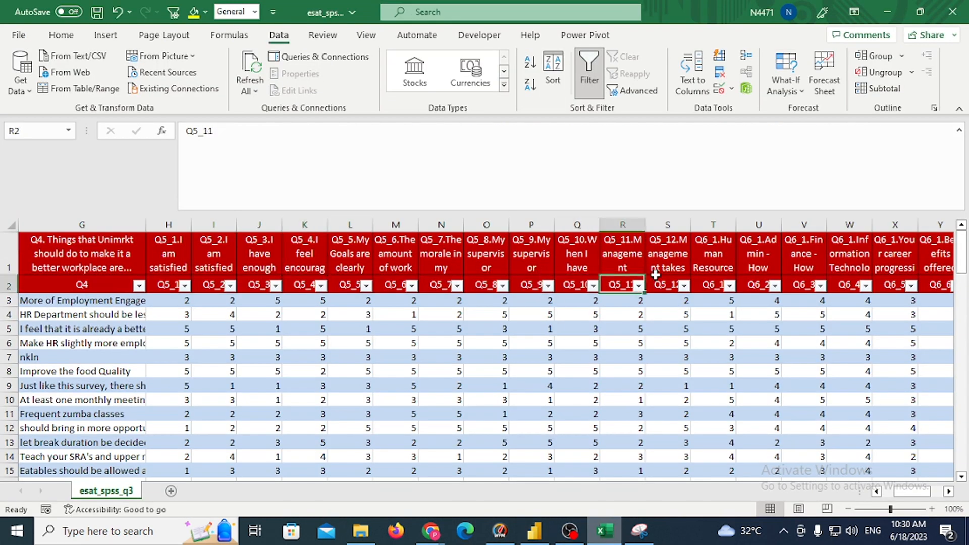
key(alt+Down)
key(Escape)
key(Down)
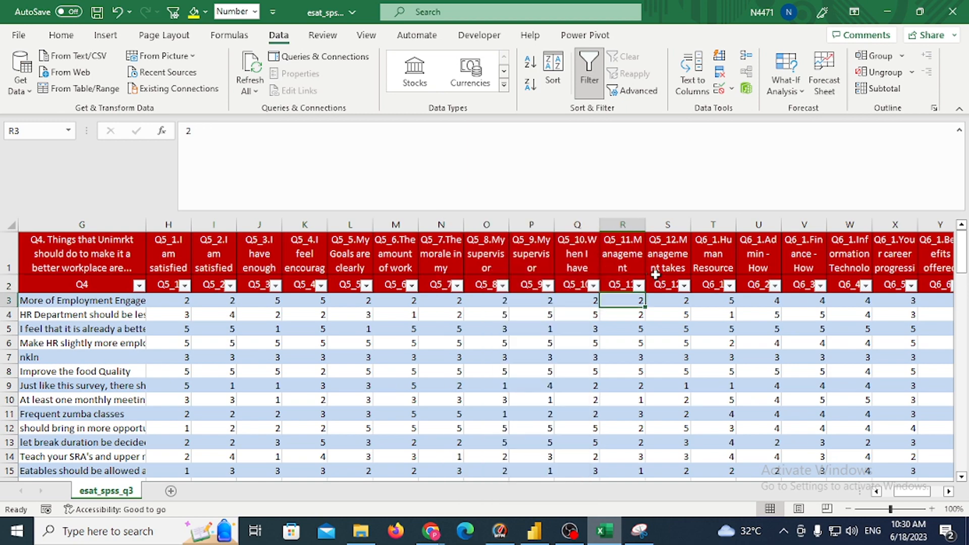
key(ctrl+shift+Down)
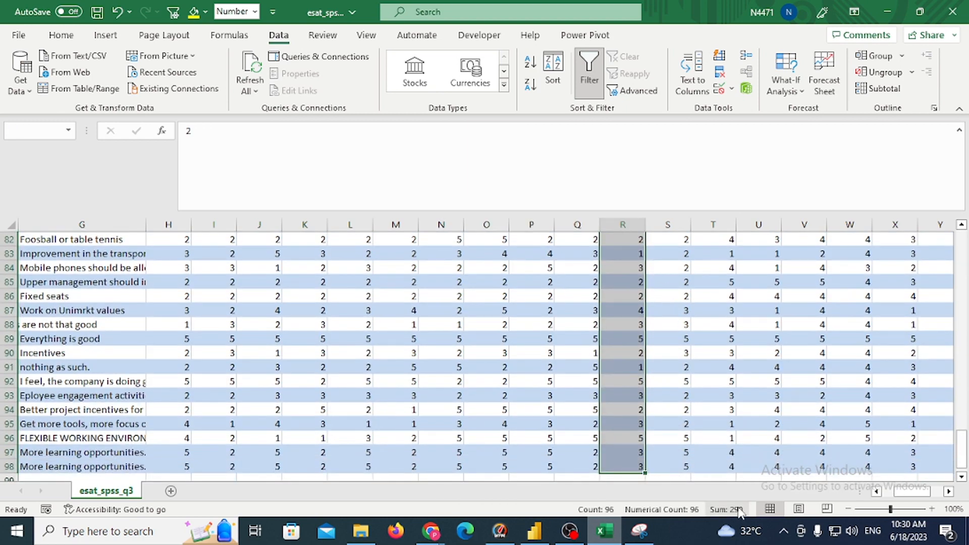
key(alt+Tab)
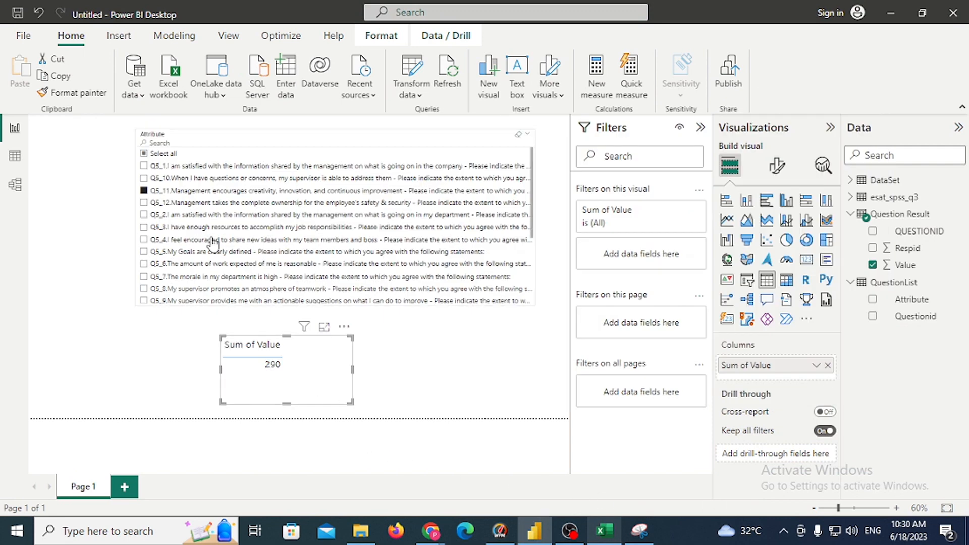
Select Q5_1 in the slicer, then select all Q5_1 responses in column H of the Excel sheet to compare their sum.
click(144, 166)
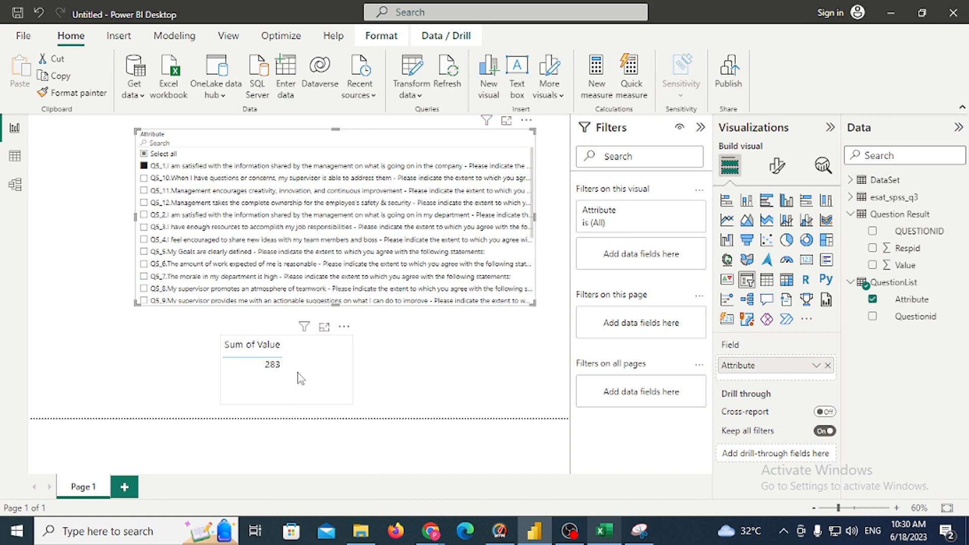
key(alt+Tab)
click(361, 253)
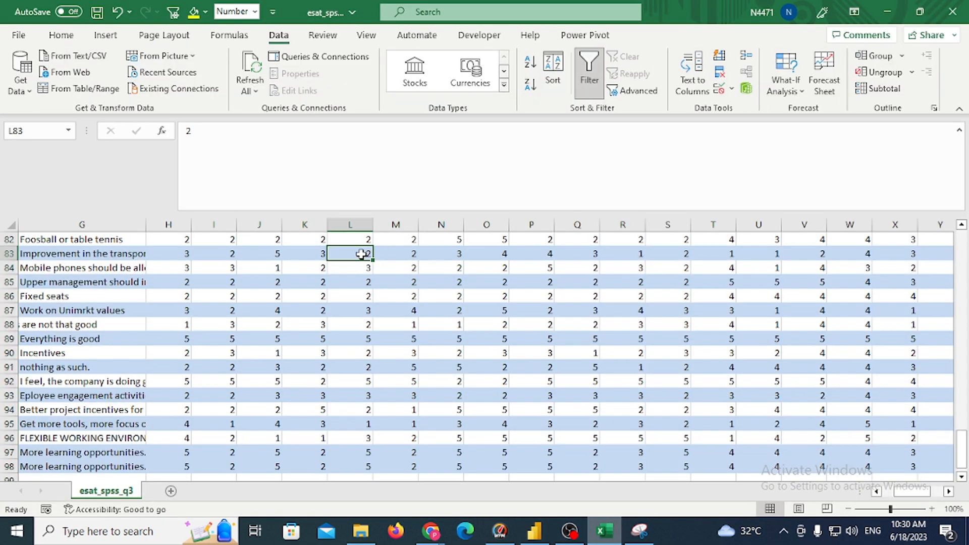
key(ctrl+Up)
key(Left)
key(Left)
key(Left)
key(Left)
key(Left)
key(Right)
key(Down)
key(Down)
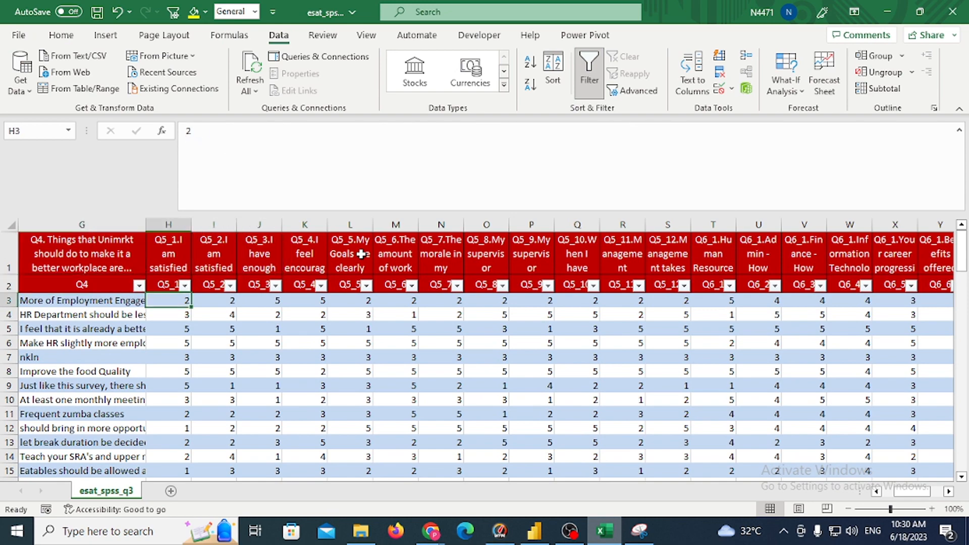
key(ctrl+shift+Down)
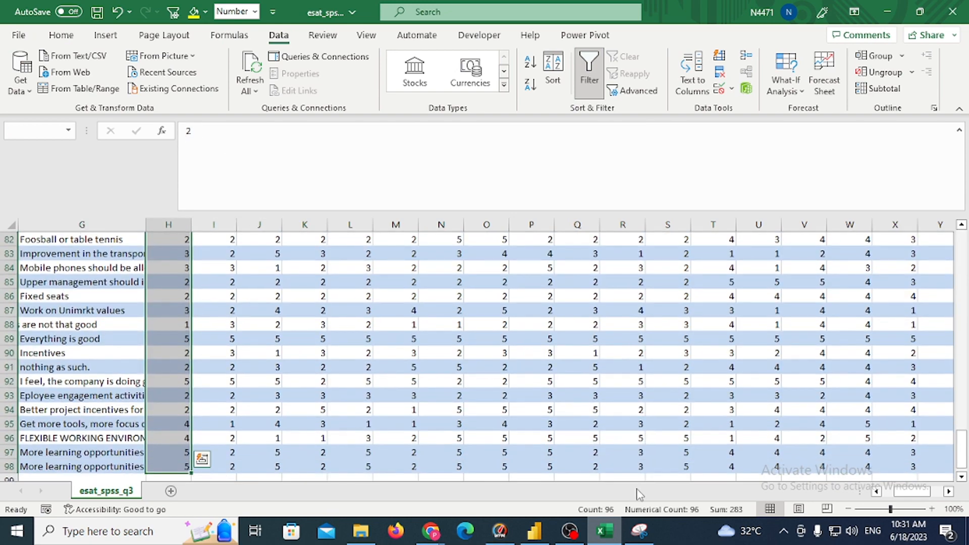
Switch to Power BI, select the Sum of Value table, and open the aggregation options for its value field.
click(535, 531)
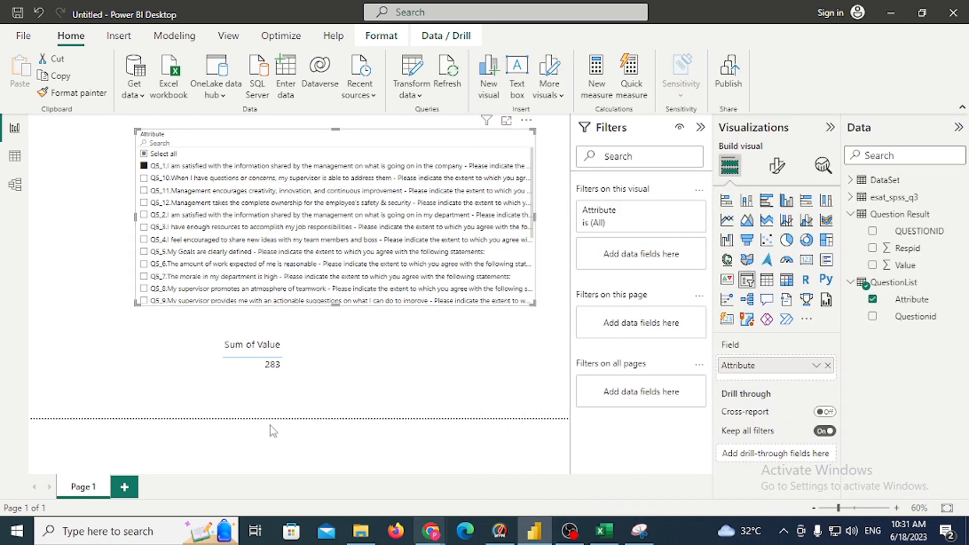
click(288, 385)
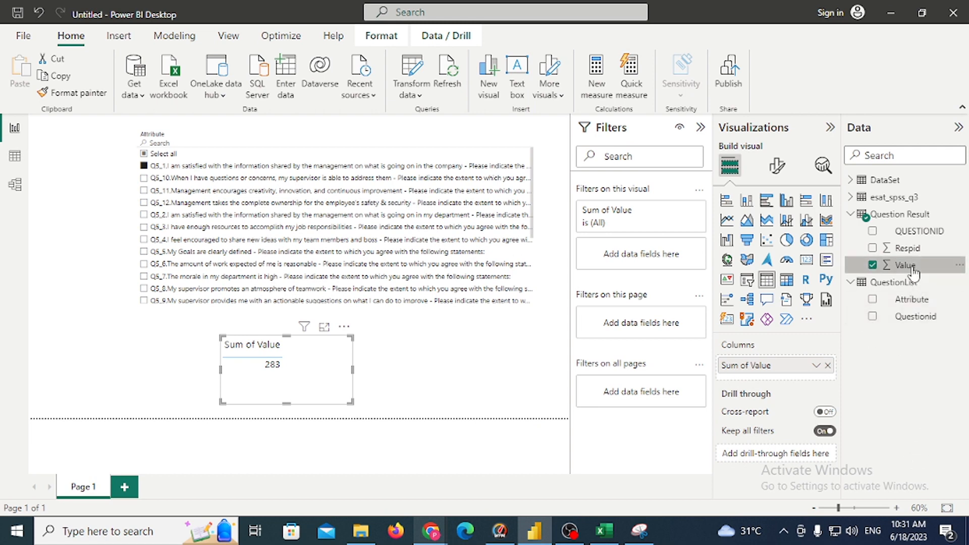
drag(914, 273, 777, 365)
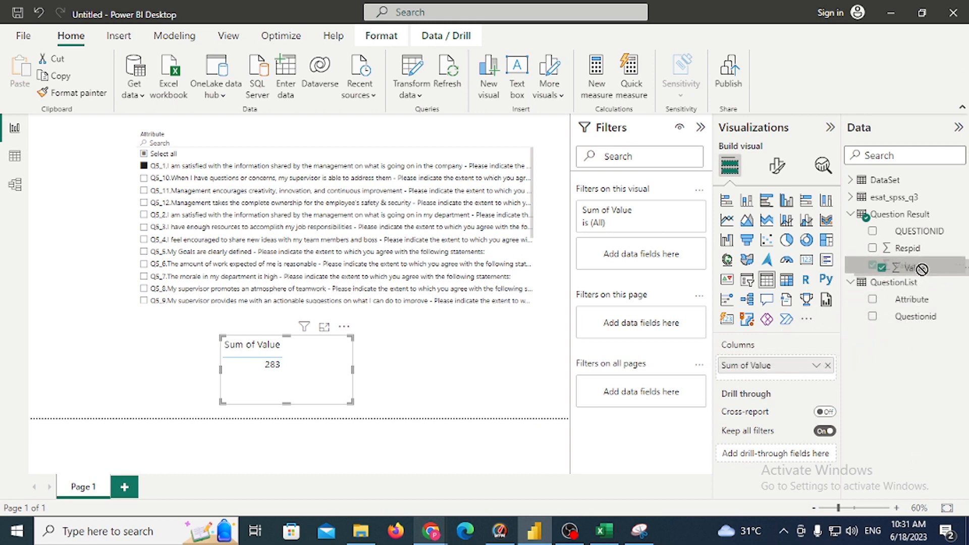
click(816, 366)
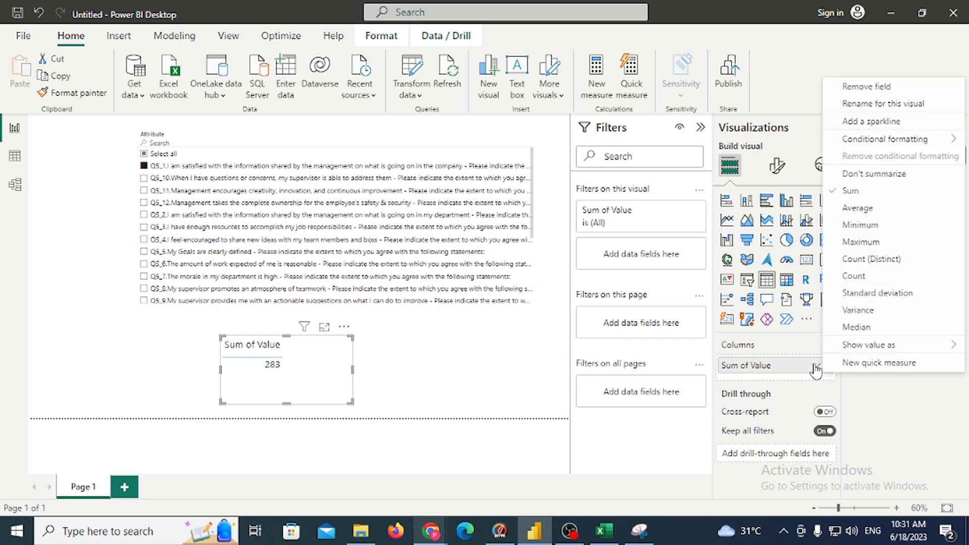
click(859, 176)
Switch to the Excel survey sheet and copy all Q5_1 responses from column H into column A of a new workbook.
key(alt+Tab)
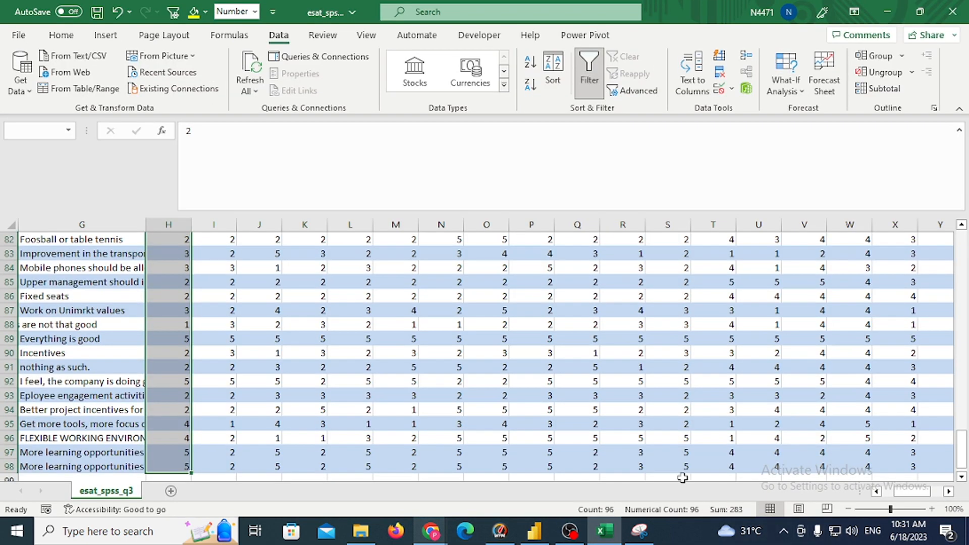
click(227, 295)
key(ctrl+Up)
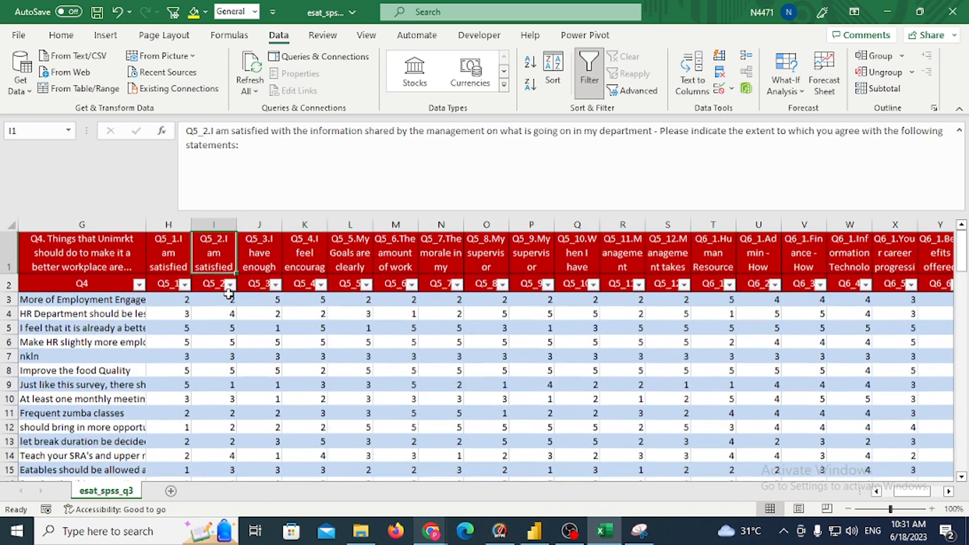
key(Down)
key(Left)
key(Down)
key(ctrl+shift+Down)
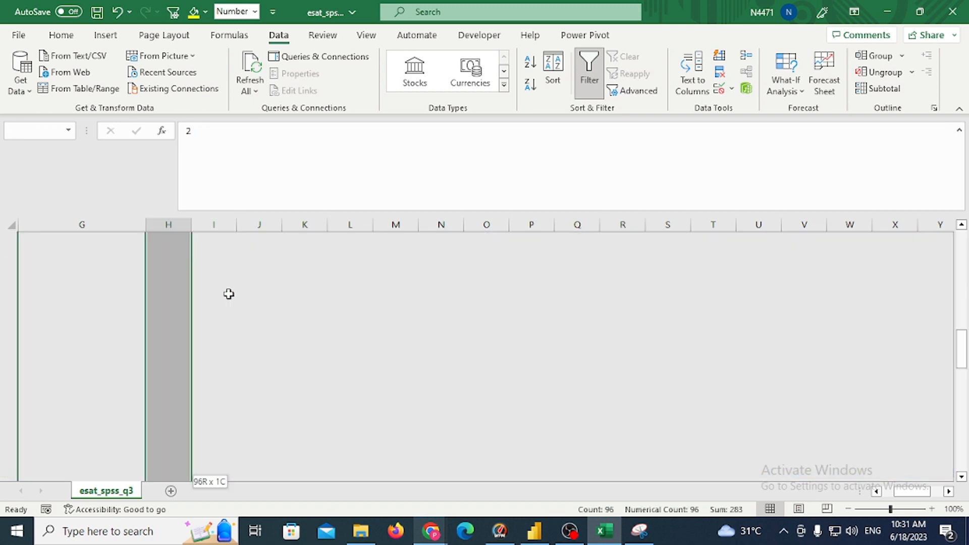
key(ctrl+q)
key(Escape)
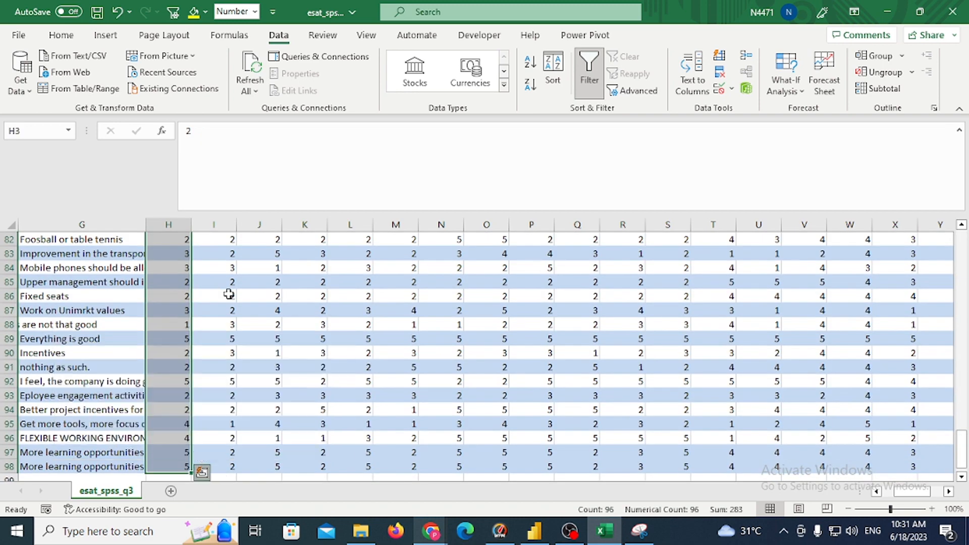
key(ctrl+c)
key(ctrl+n)
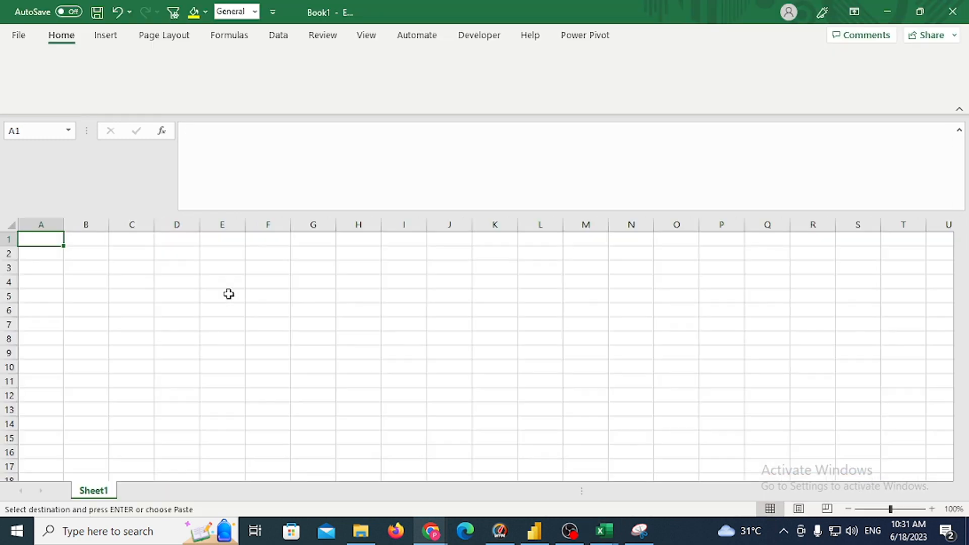
key(ctrl+v)
Remove the duplicate values from column A and clear cell A1.
key(alt+a)
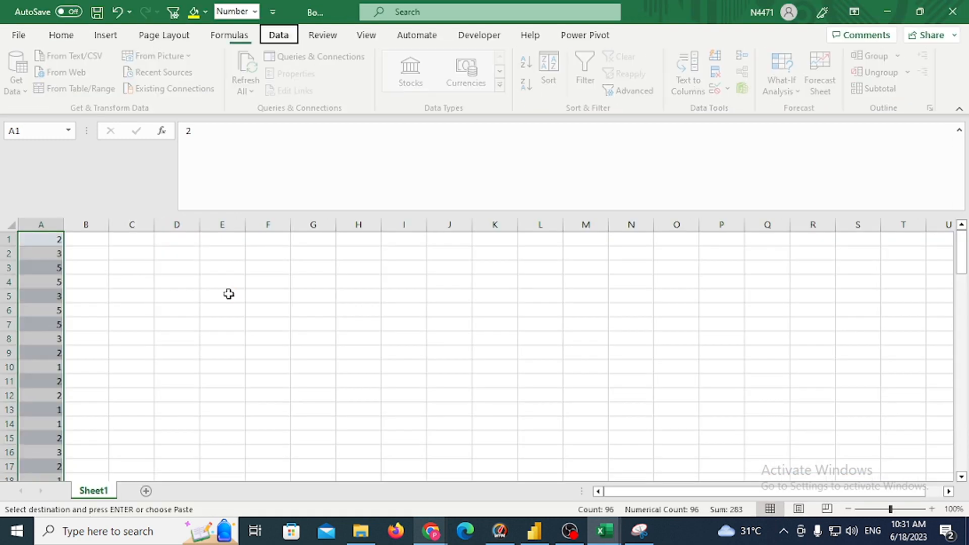
key(m)
click(730, 404)
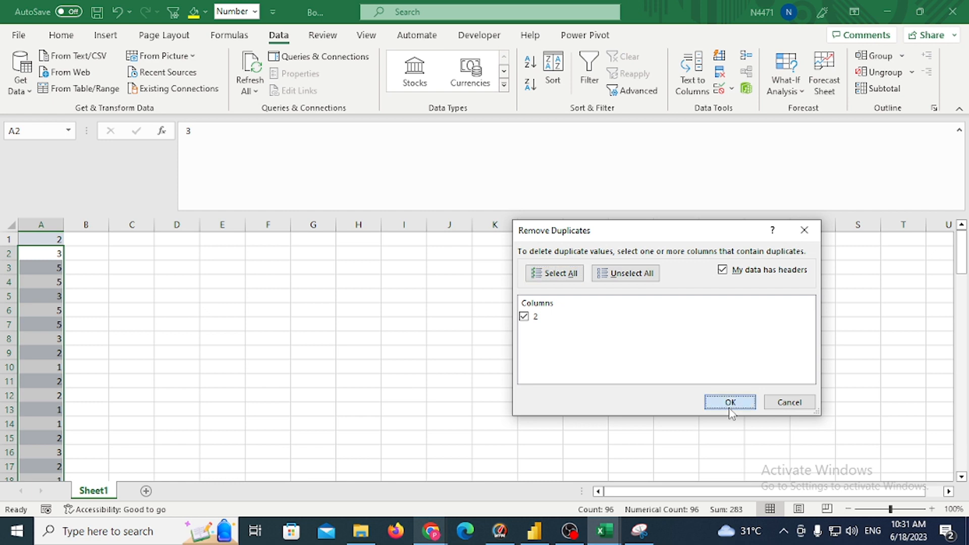
key(Return)
key(Up)
key(Delete)
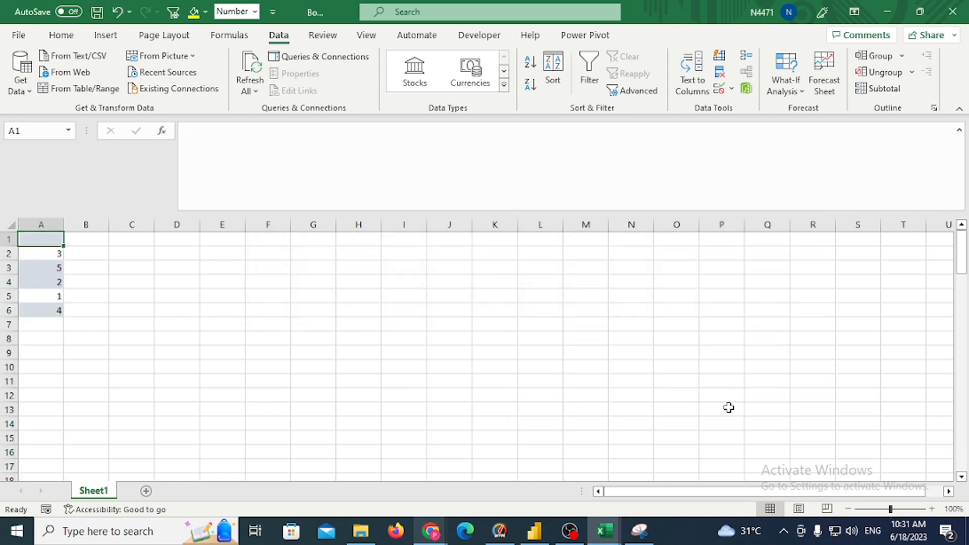
Sort the remaining values in A2:A6 from smallest to largest, without treating the first value as a header.
key(Down)
key(ctrl+shift+Down)
key(alt+a)
key(s)
key(s)
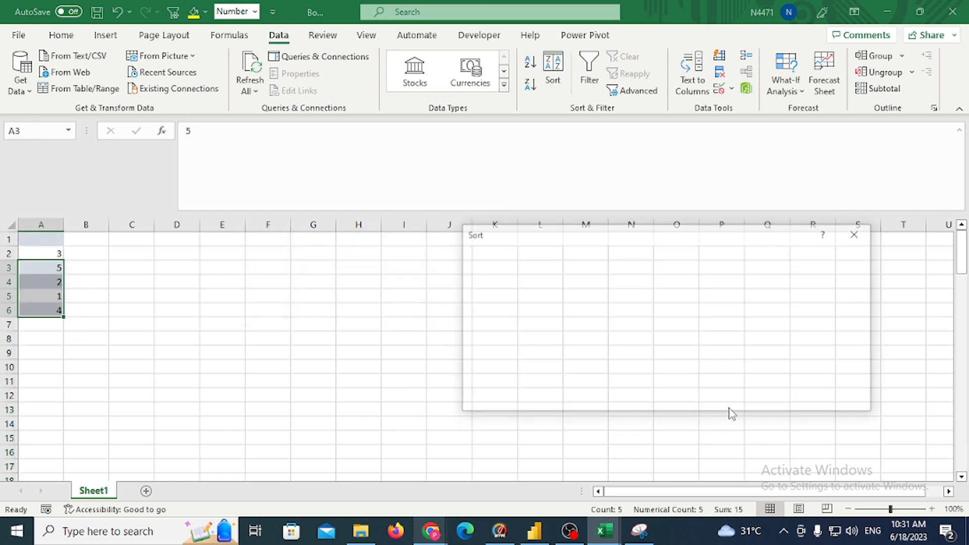
key(Return)
key(alt+a)
key(s)
key(s)
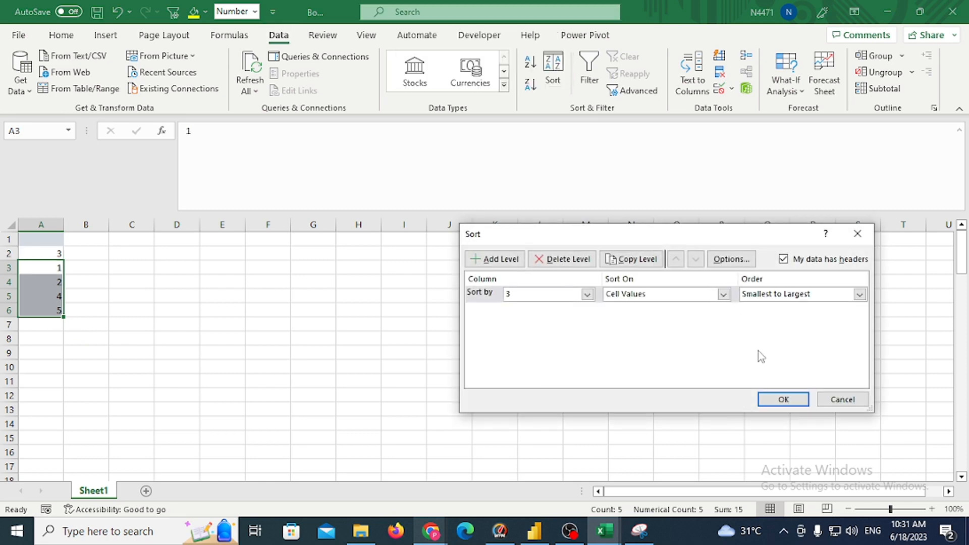
click(783, 399)
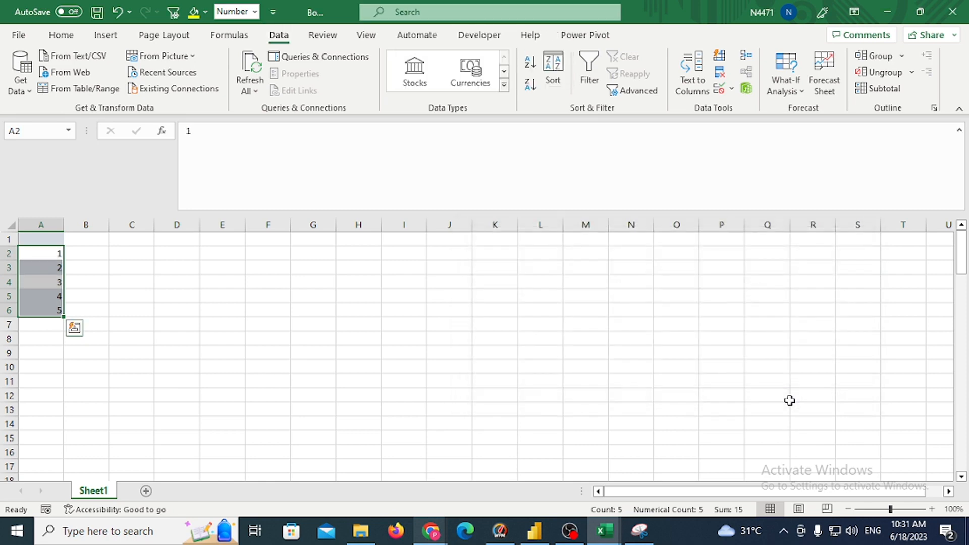
Return to Power BI and set the table's Sum of Value column to Don't summarize.
key(alt+Tab)
key(alt+Tab)
key(Tab)
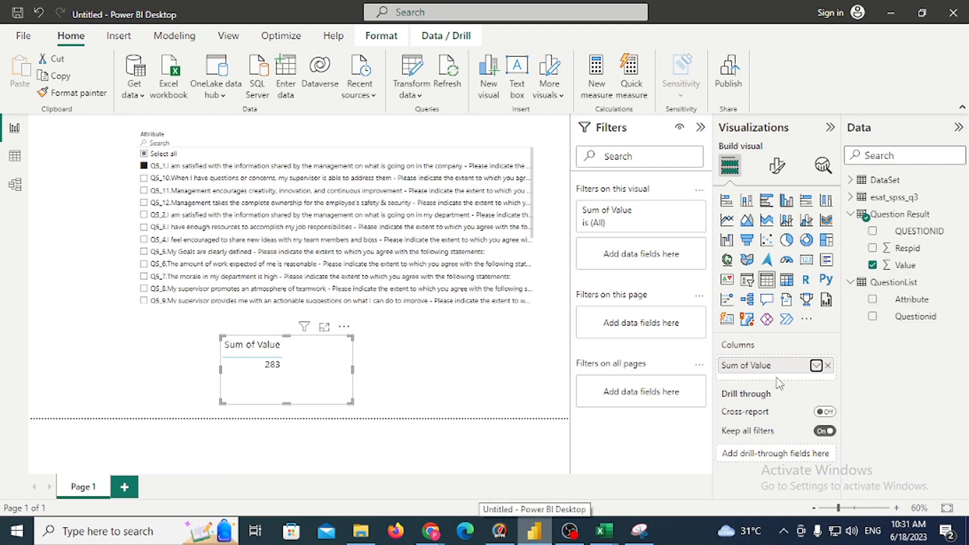
click(816, 366)
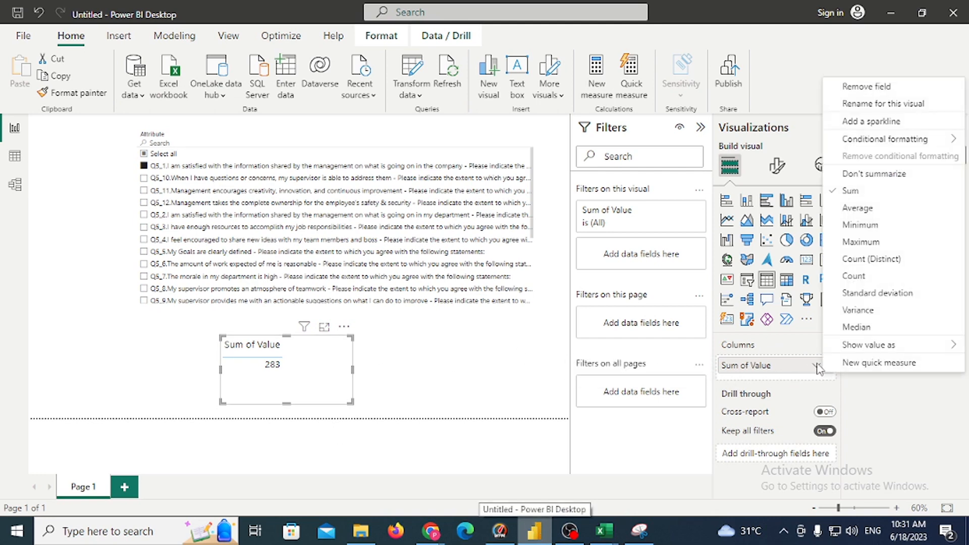
click(873, 173)
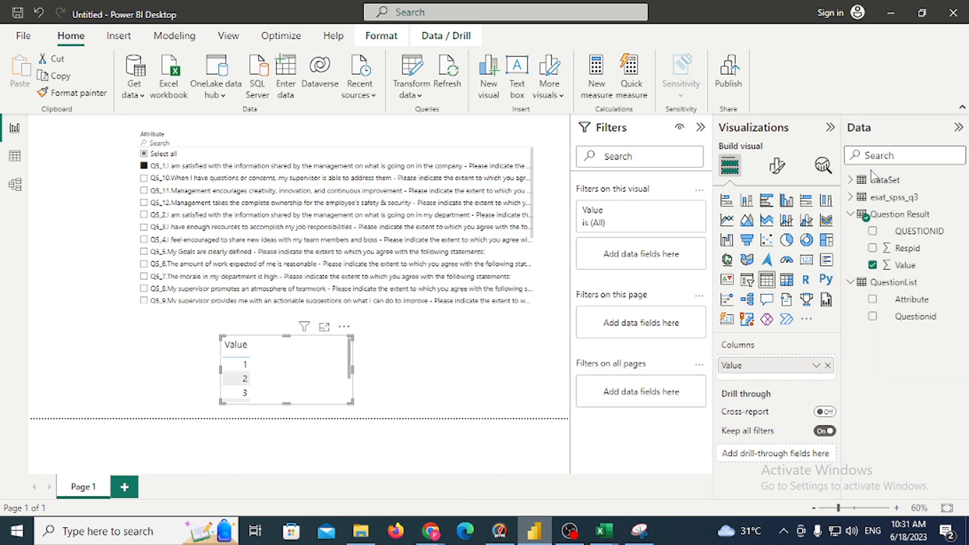
Enlarge the Value table and move it up slightly below the slicer so that values 1 to 5 fit.
drag(351, 402, 376, 434)
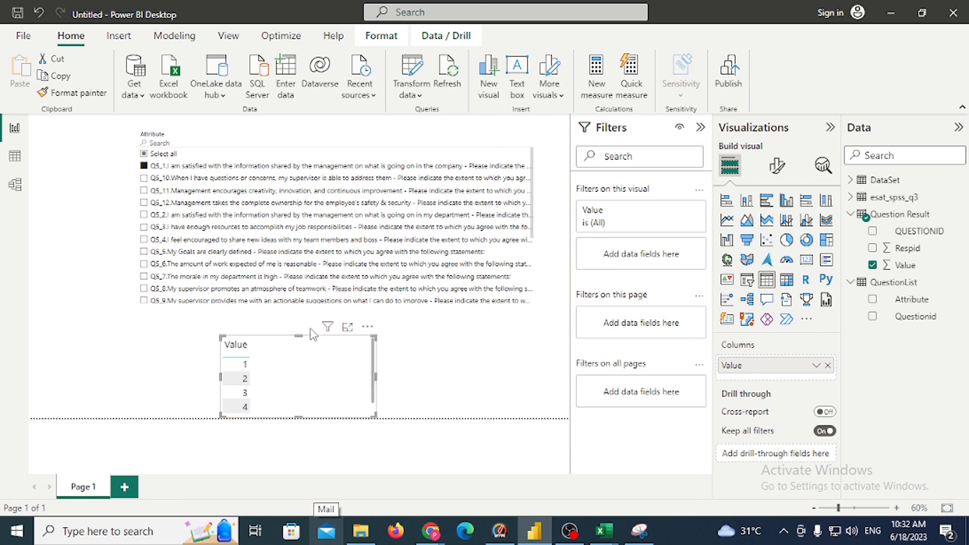
mouse_move(342, 362)
mouse_down()
mouse_move(340, 342)
mouse_move(342, 351)
mouse_up()
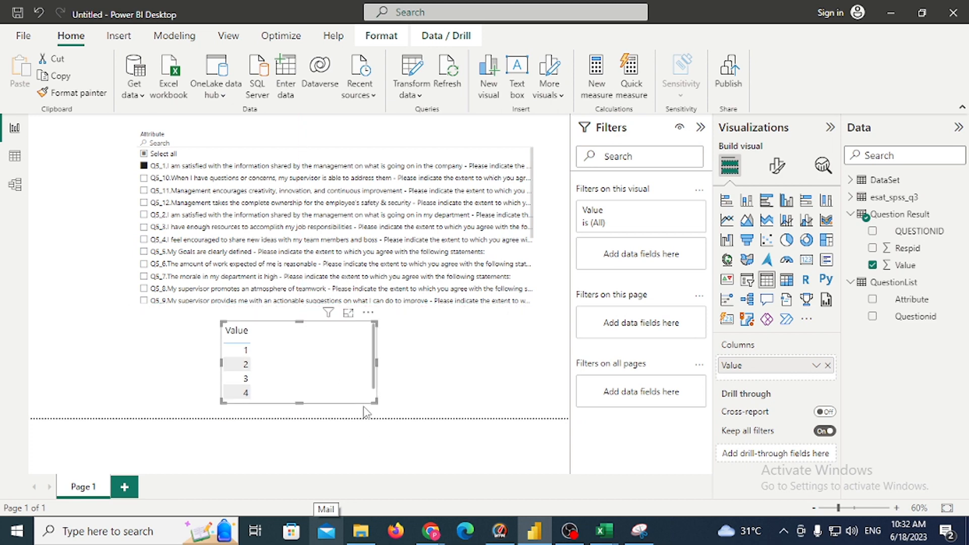
drag(376, 403, 379, 422)
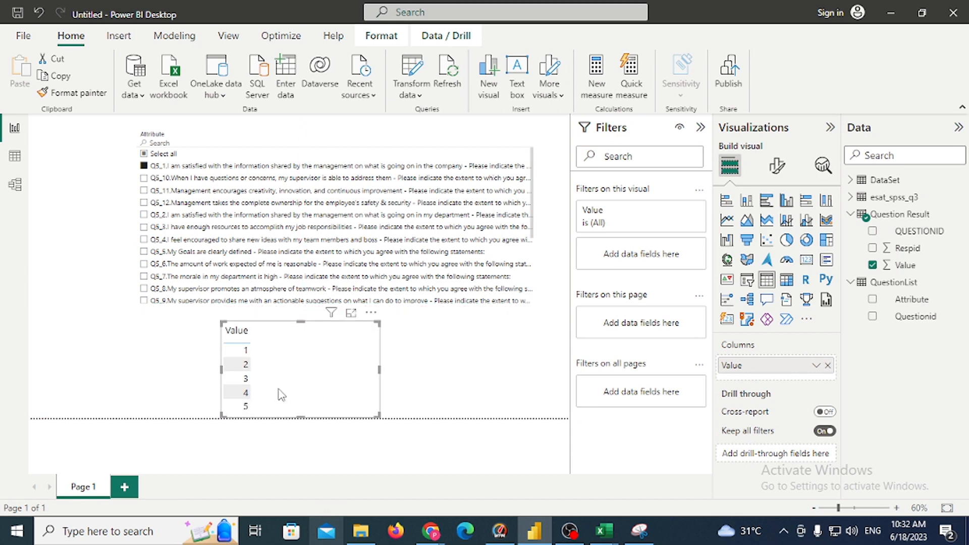
Switch to the Excel survey sheet and filter the Q5_1 column to show only the value 1.
key(alt+Tab)
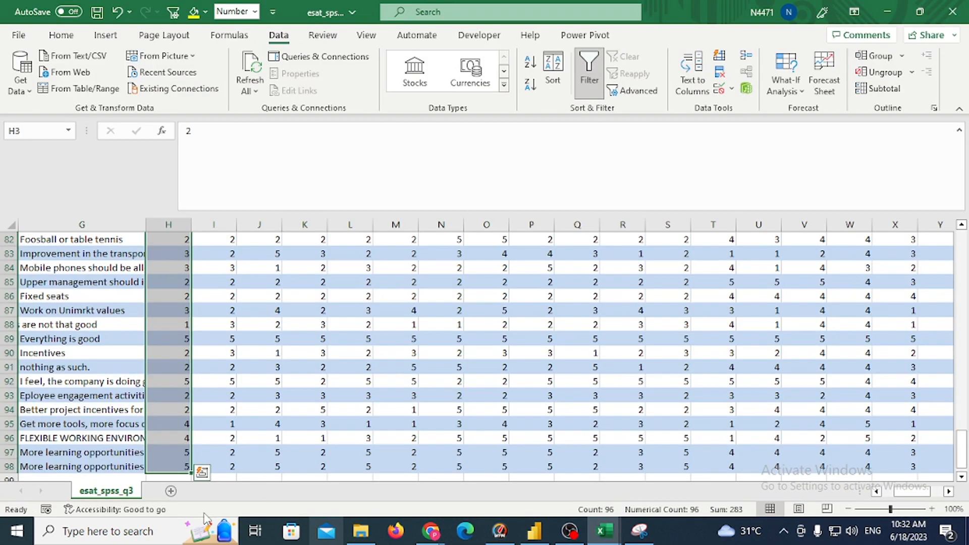
click(185, 284)
key(ctrl+Up)
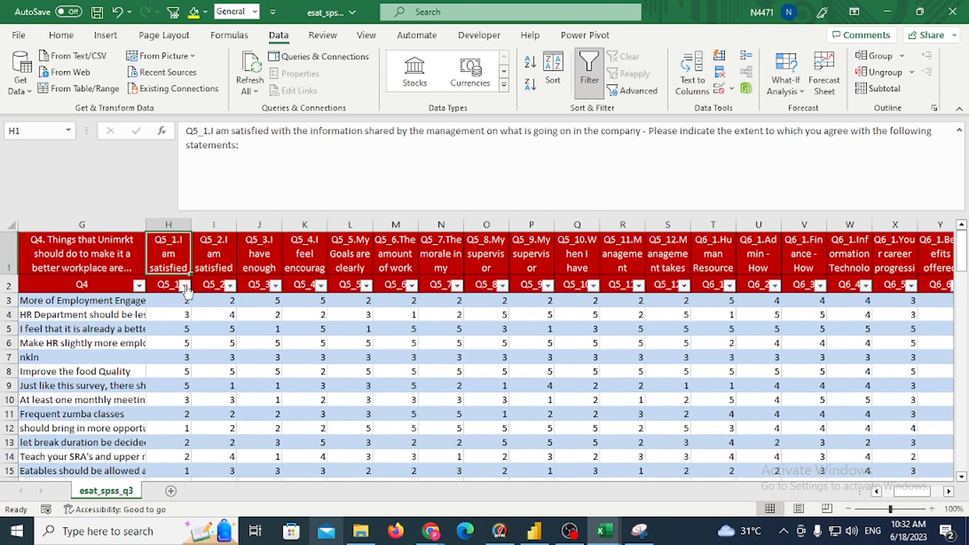
key(Down)
click(186, 286)
key(e)
key(Down)
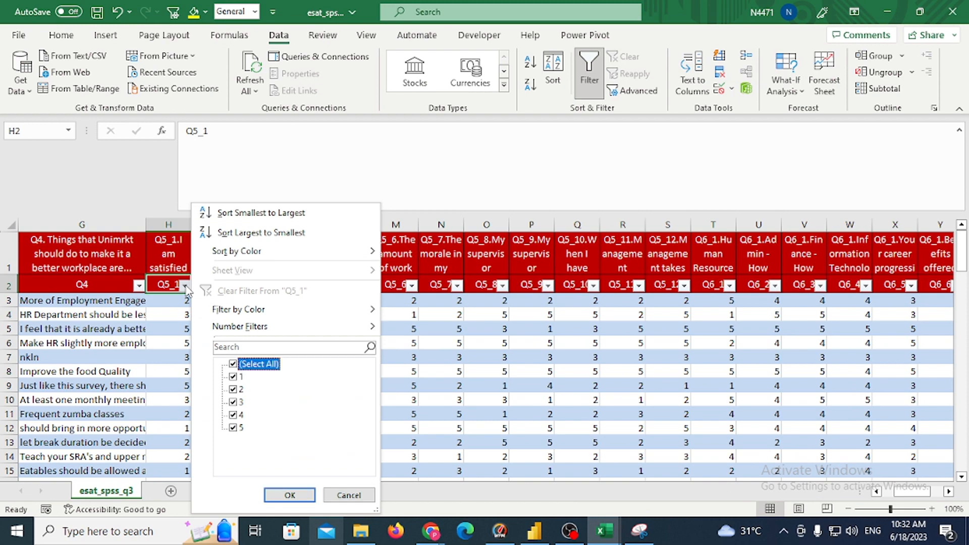
key(space)
key(Down)
key(space)
key(Return)
Select all filtered Q5_1 responses in column H to check their count and sum.
key(Down)
key(shift+Down)
key(ctrl+shift+Down)
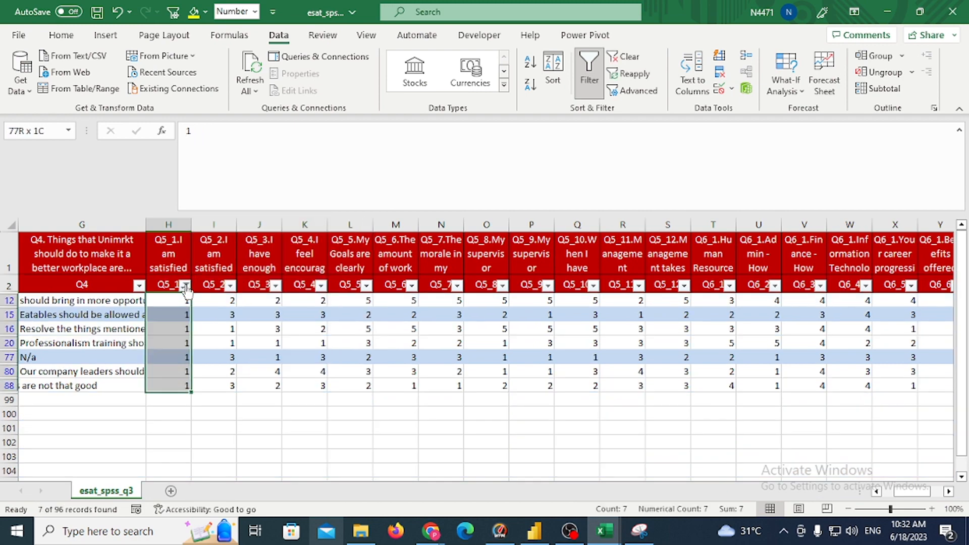
key(ctrl+q)
key(Escape)
Return to Power BI, add the Value field to the table a second time, and set its aggregation to Count.
key(alt+Tab)
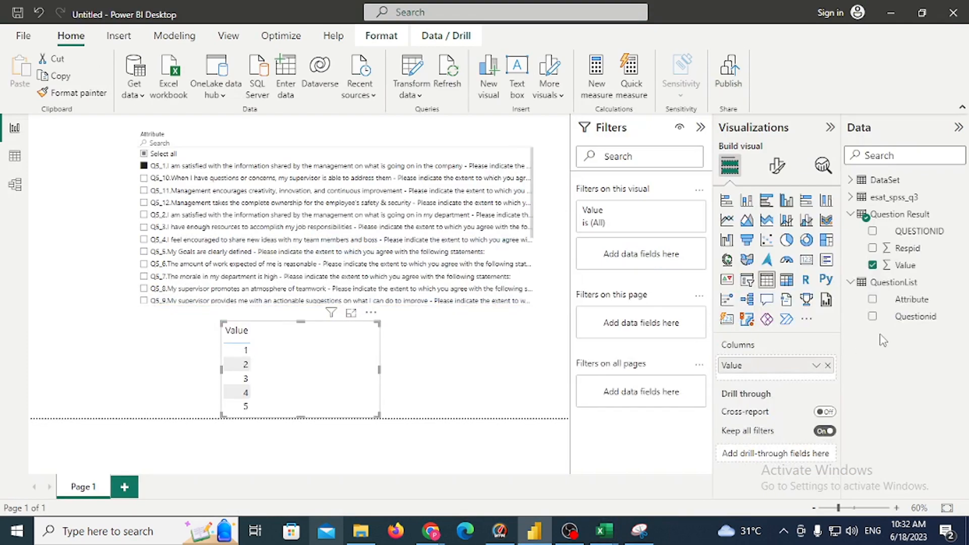
drag(903, 265, 320, 368)
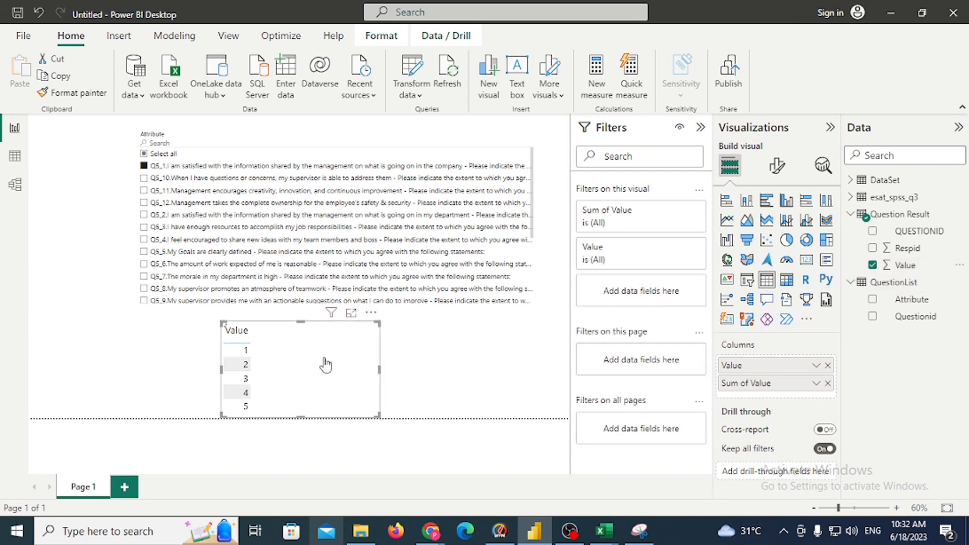
click(817, 384)
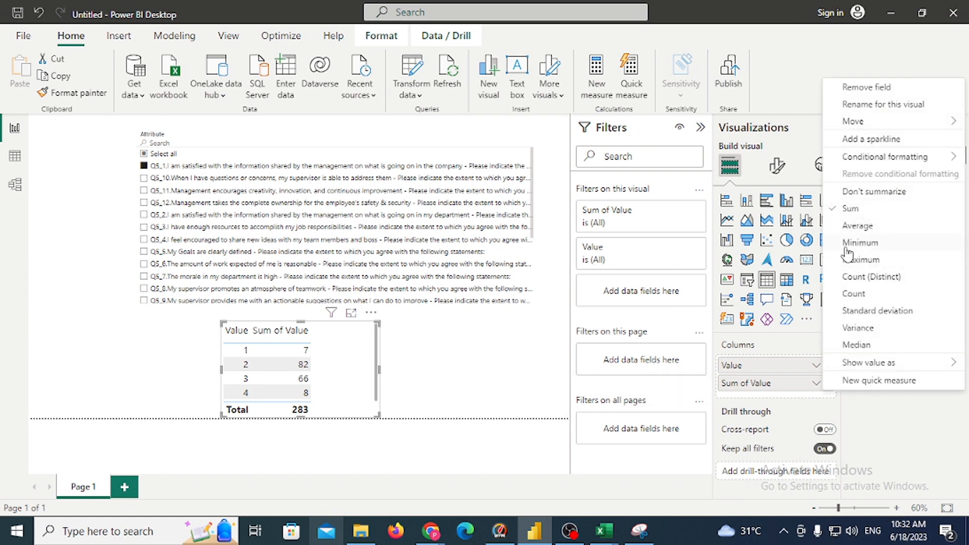
click(864, 295)
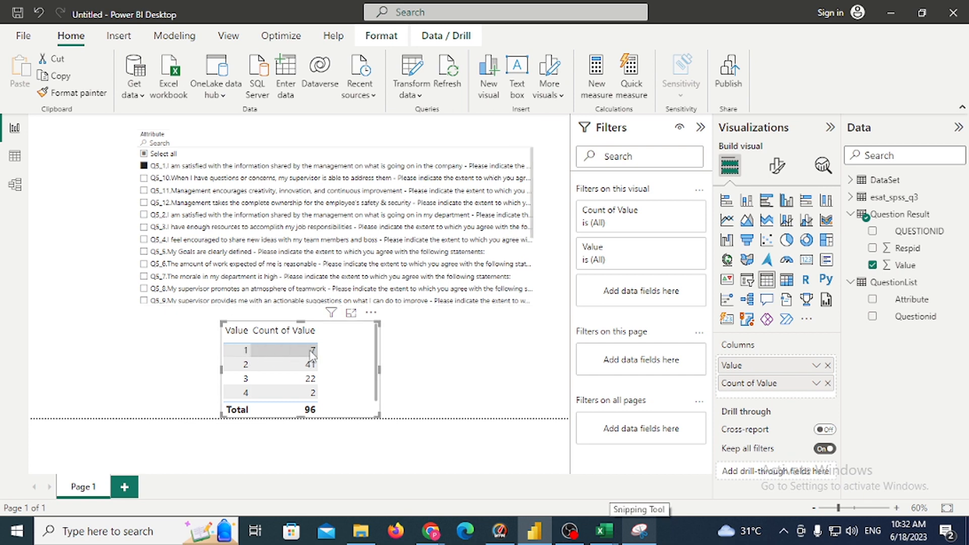
Switch back to Excel and reselect the Q5_1 responses equal to 1 to compare their count with the table.
key(alt+Tab)
key(Up)
key(Up)
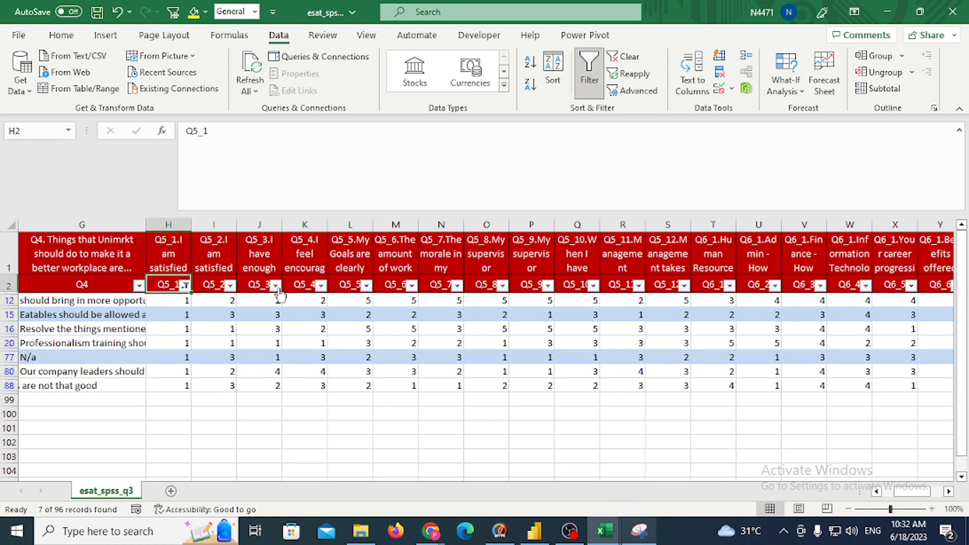
key(Down)
key(Down)
key(ctrl+shift+Down)
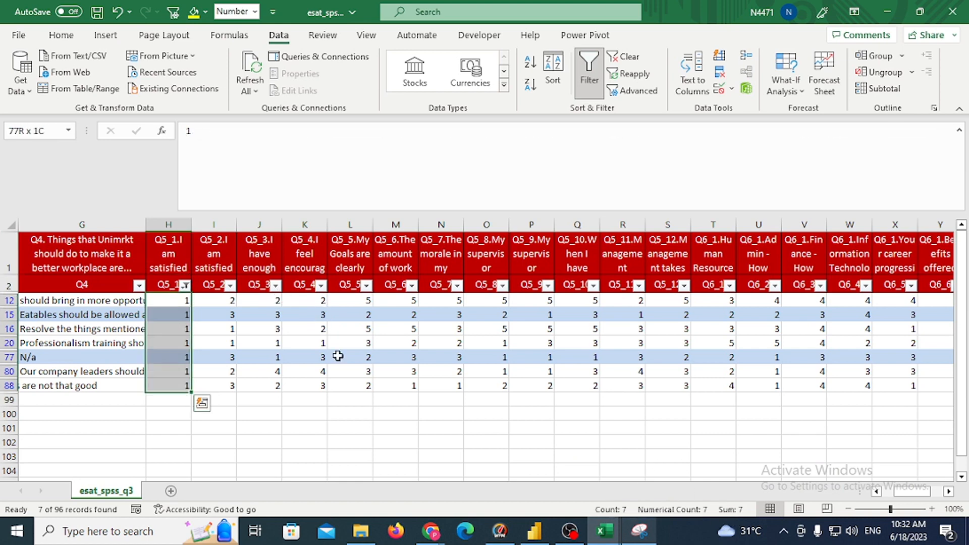
Change the Q5_1 filter to show only the value 2 and select the filtered responses in column H.
click(185, 285)
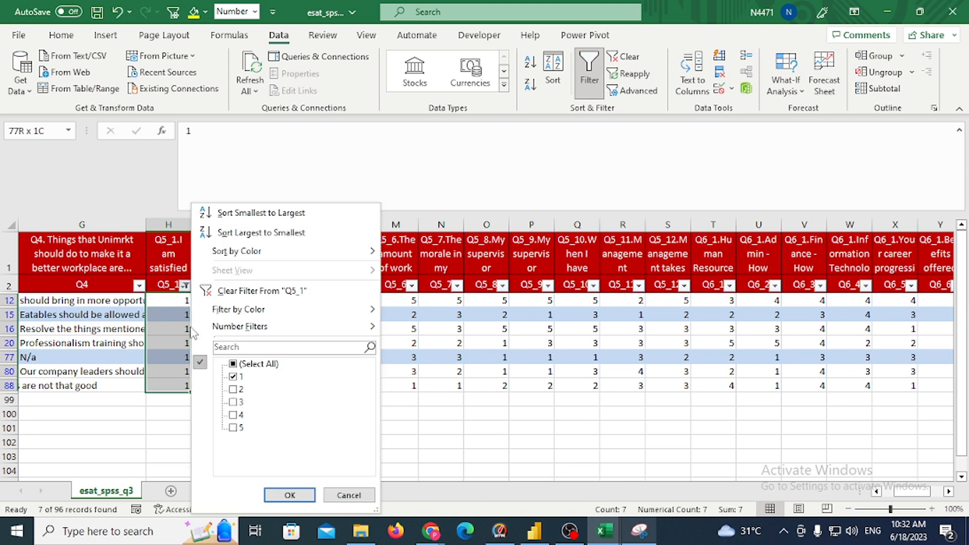
click(232, 377)
click(233, 389)
click(290, 495)
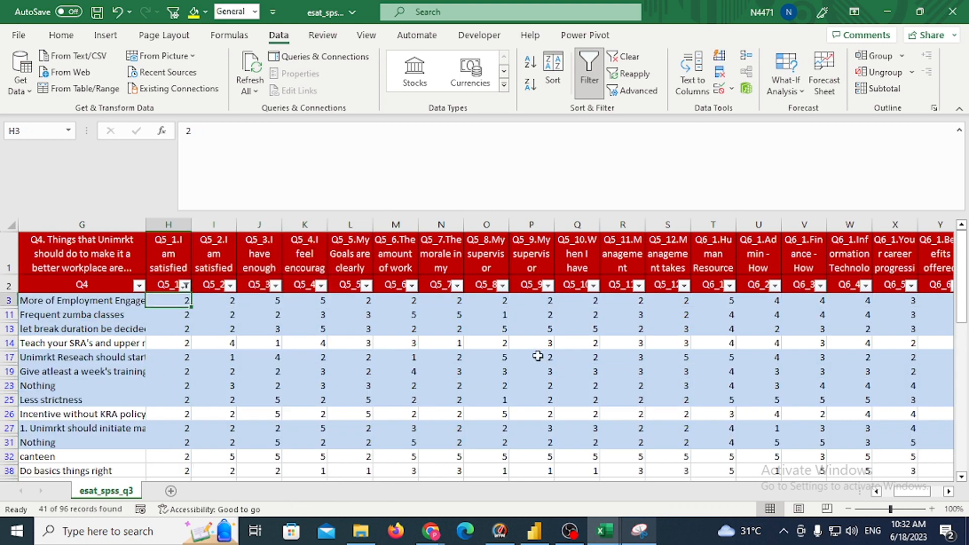
key(ctrl+shift+Down)
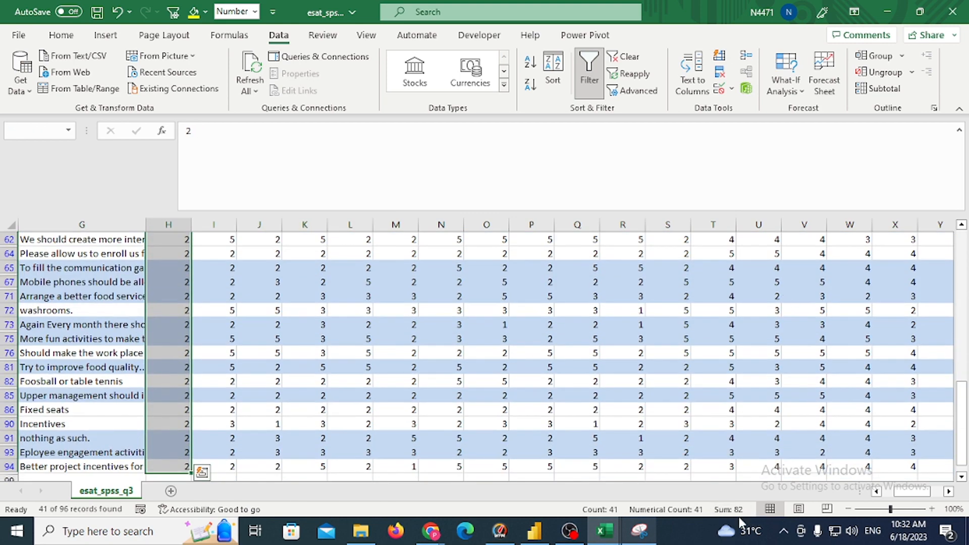
Reselect the filtered Q5_1 responses equal to 2 in Excel and compare their count with the Power BI table.
click(533, 530)
key(alt+Tab)
click(168, 395)
key(ctrl+Up)
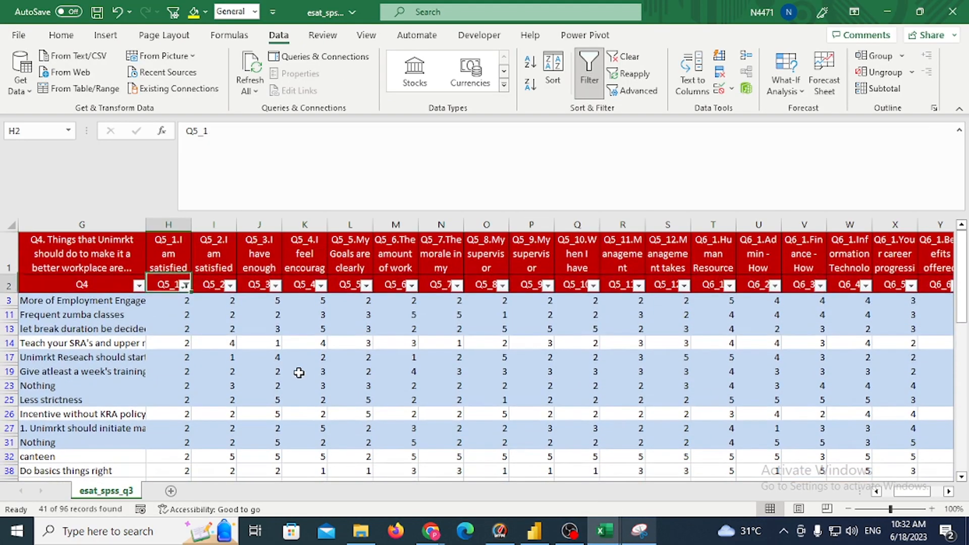
key(Down)
key(ctrl+shift+Down)
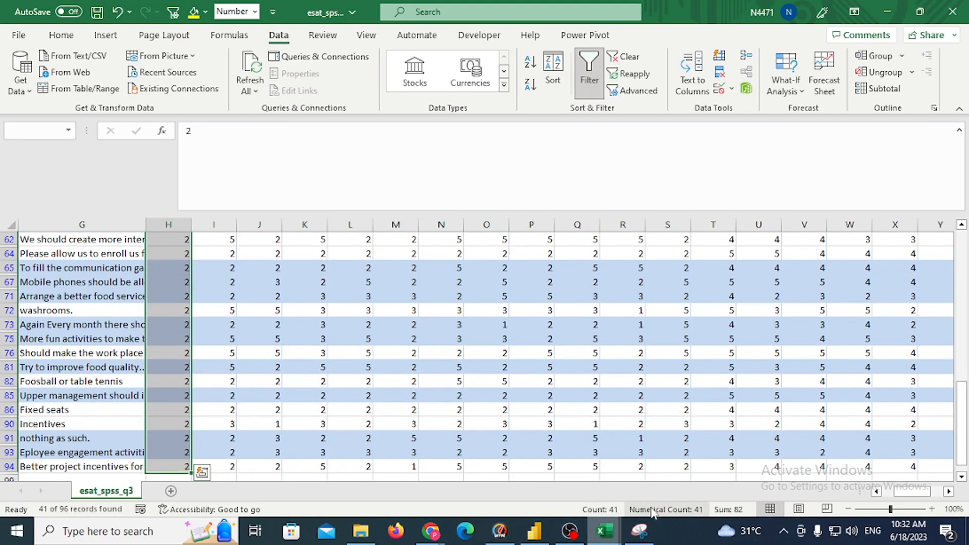
key(alt+Tab)
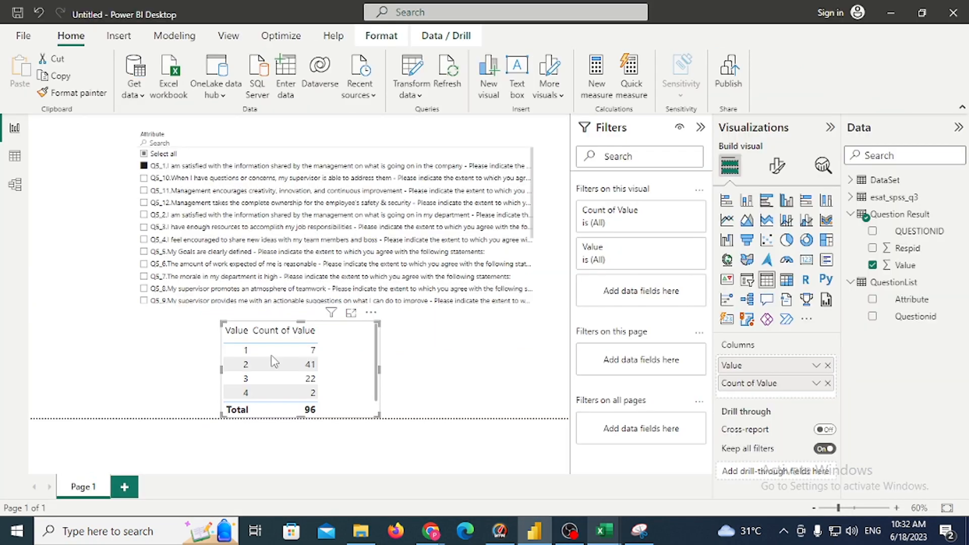
key(alt+Tab)
click(180, 398)
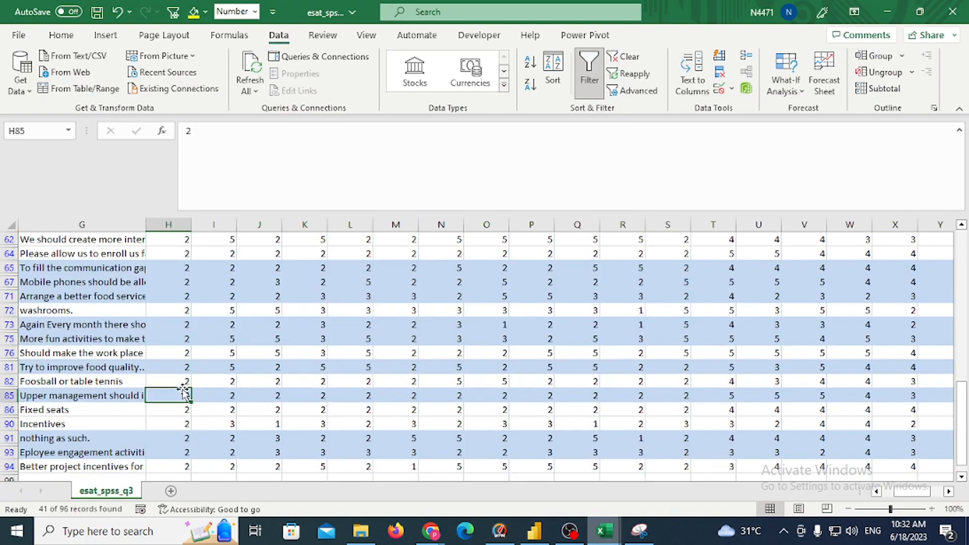
key(ctrl+Up)
key(Down)
key(alt+Tab)
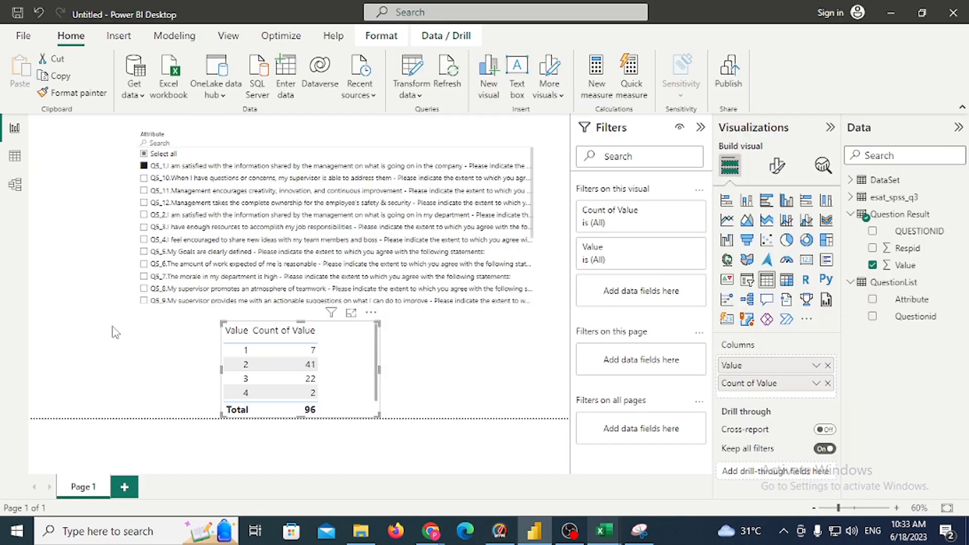
With question Q5_12 selected, change the Attribute slicer's style to Dropdown and shorten its frame to the height of its header and selection row.
click(144, 203)
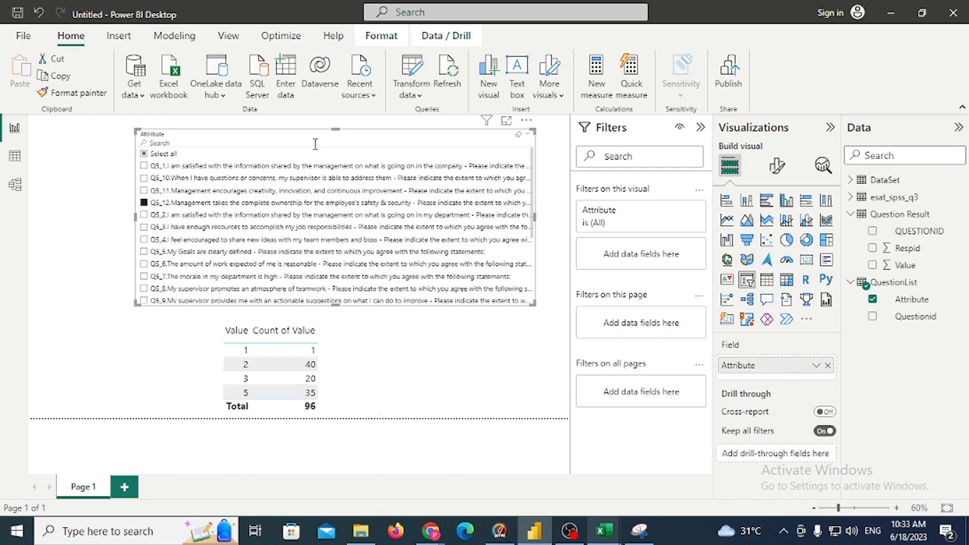
click(777, 165)
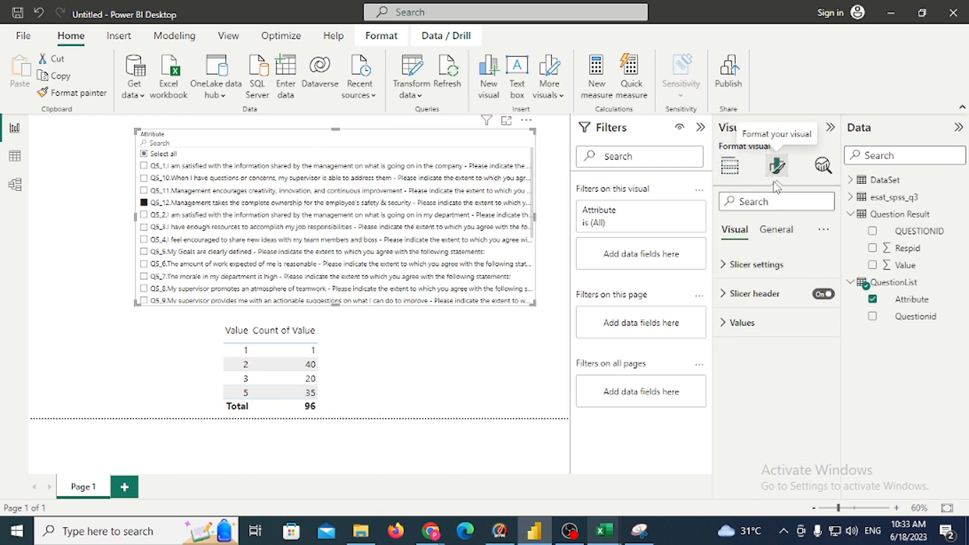
click(729, 264)
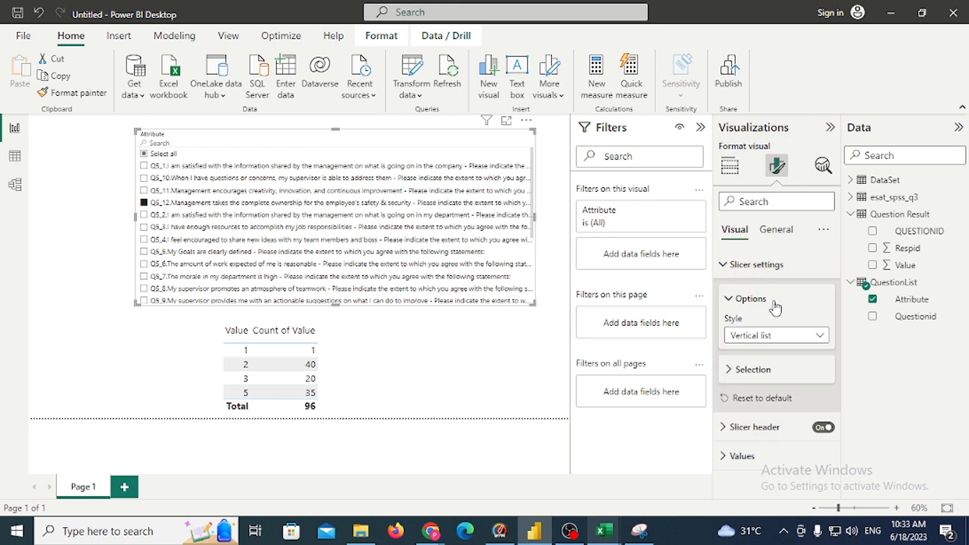
click(821, 335)
click(747, 386)
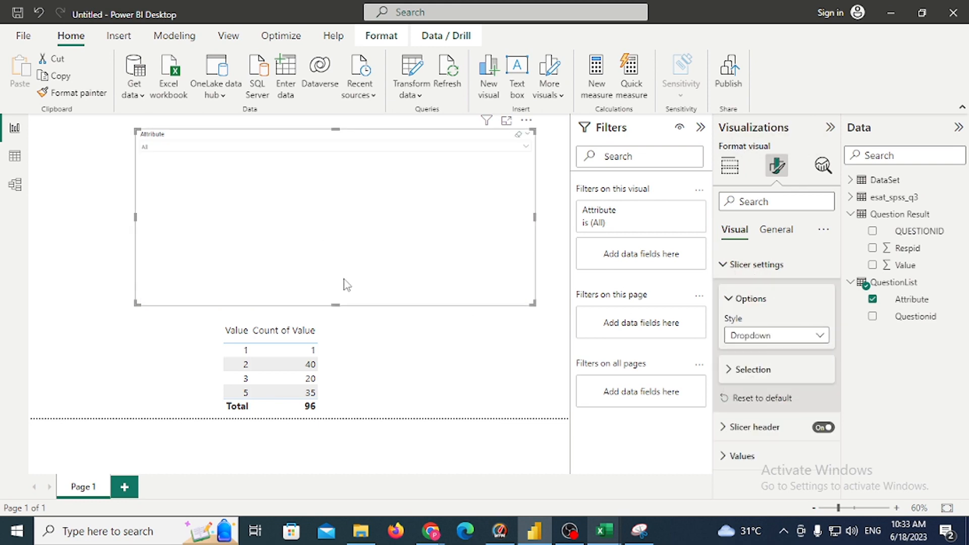
drag(334, 304, 323, 148)
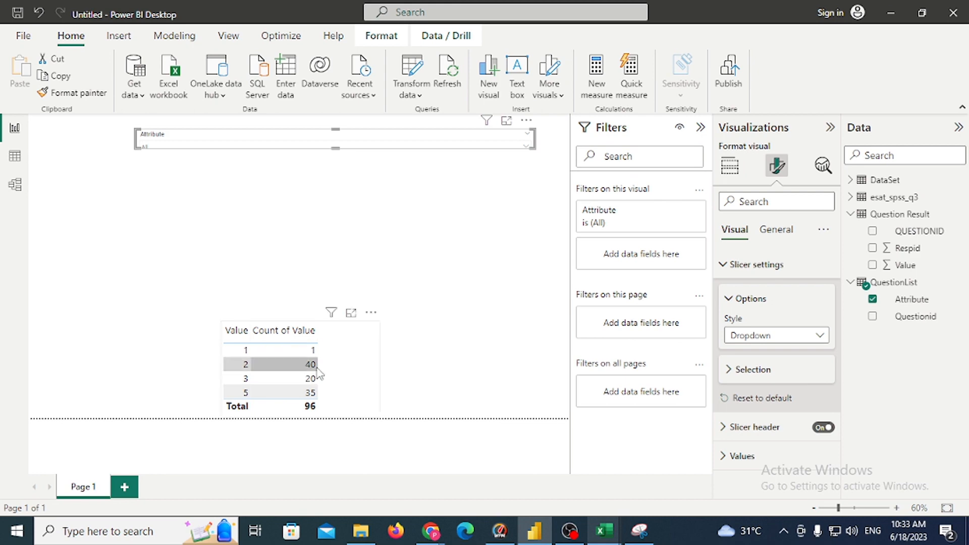
Move the value count table up, convert it to a clustered column chart, and enlarge it below the slicer.
drag(360, 410, 329, 296)
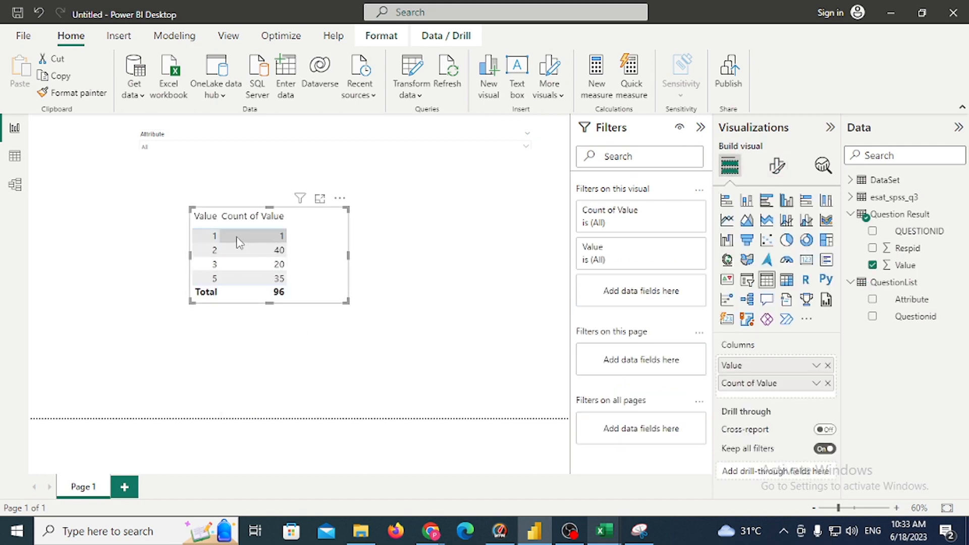
click(788, 207)
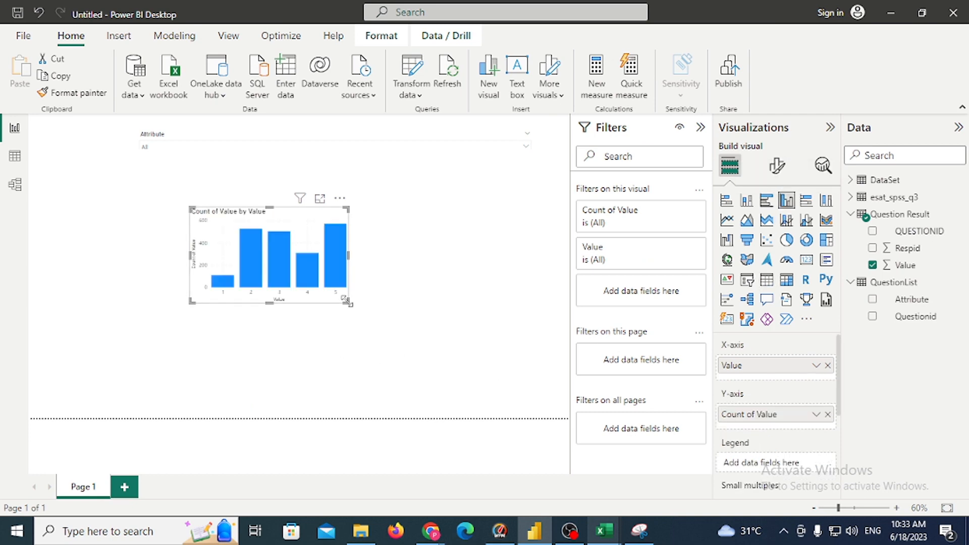
drag(347, 300, 506, 362)
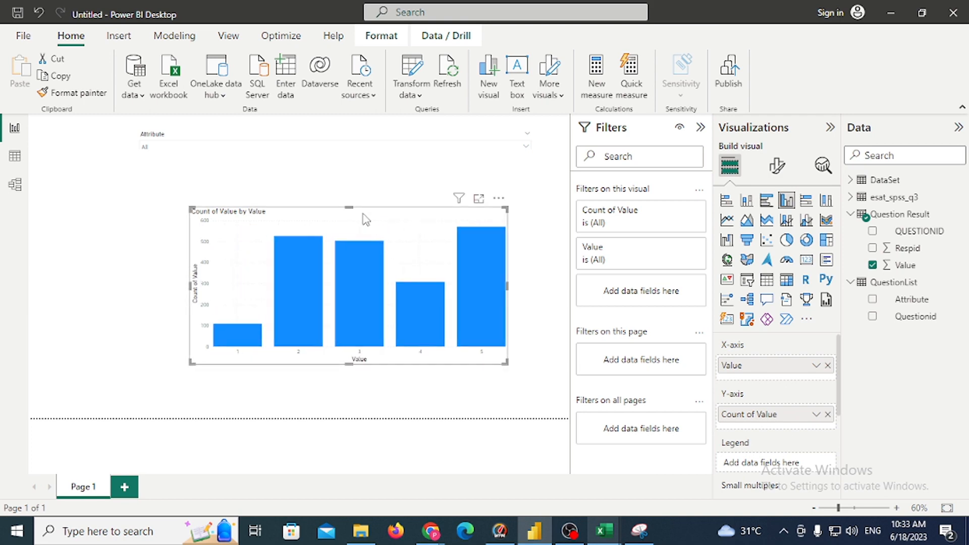
drag(364, 218, 325, 230)
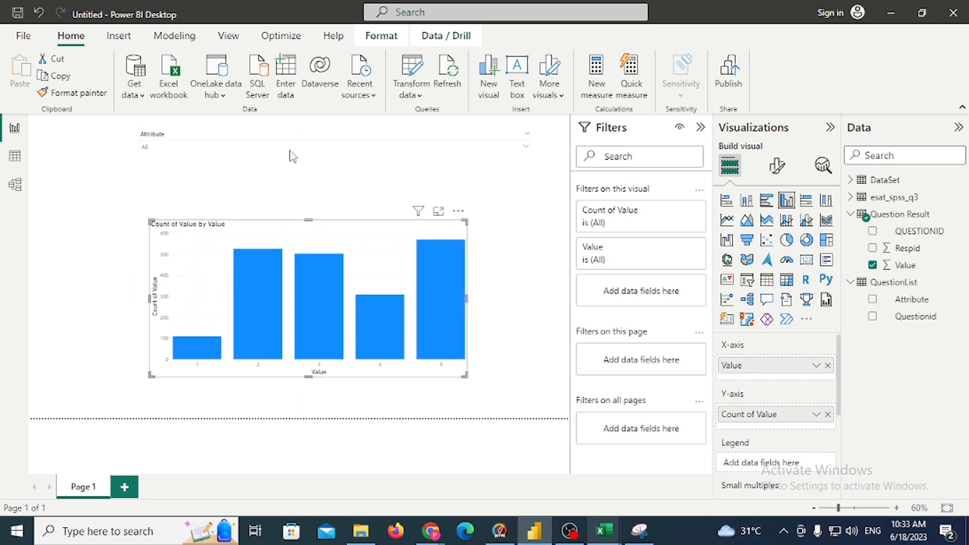
Filter the column chart through the slicer dropdown by question Q5_11 and switch the selection to Q5_2.
click(290, 157)
click(526, 146)
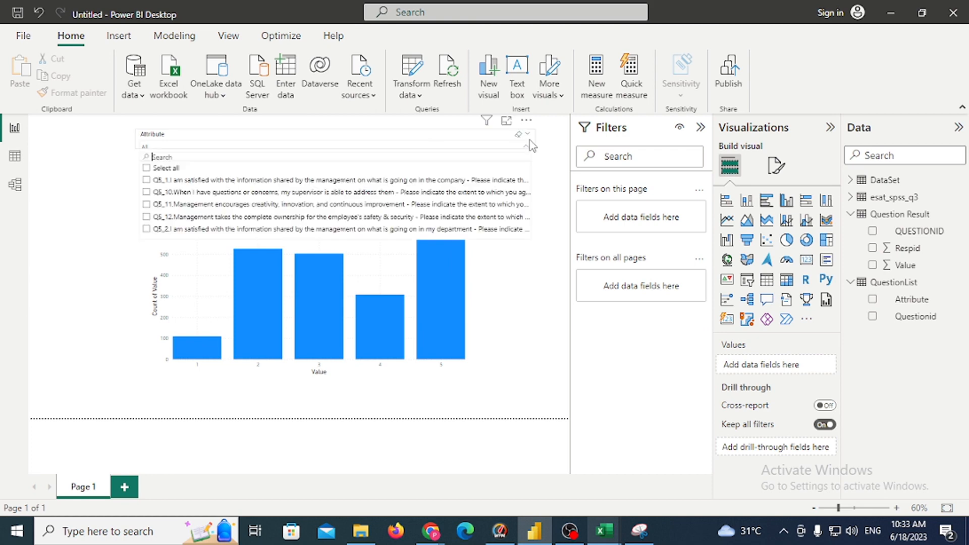
click(147, 205)
click(503, 279)
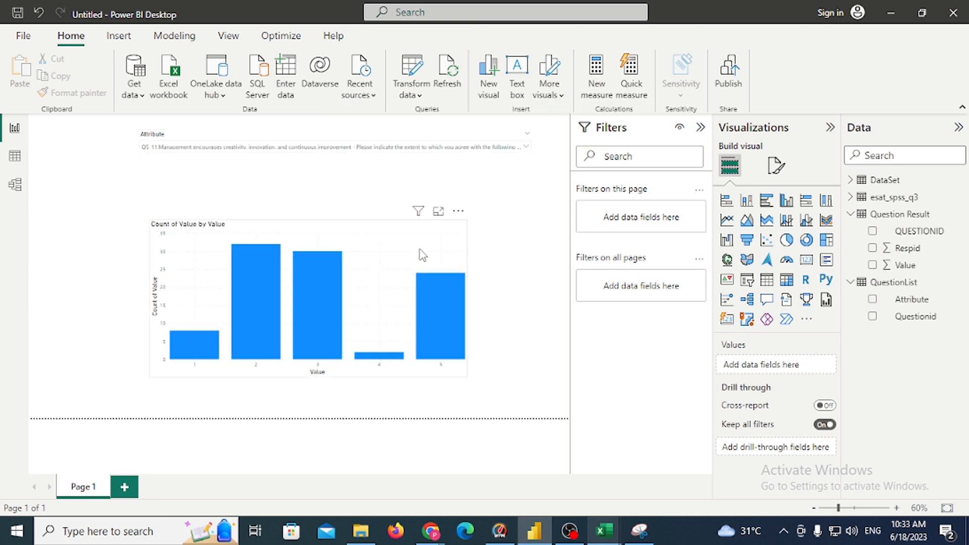
click(169, 147)
click(148, 229)
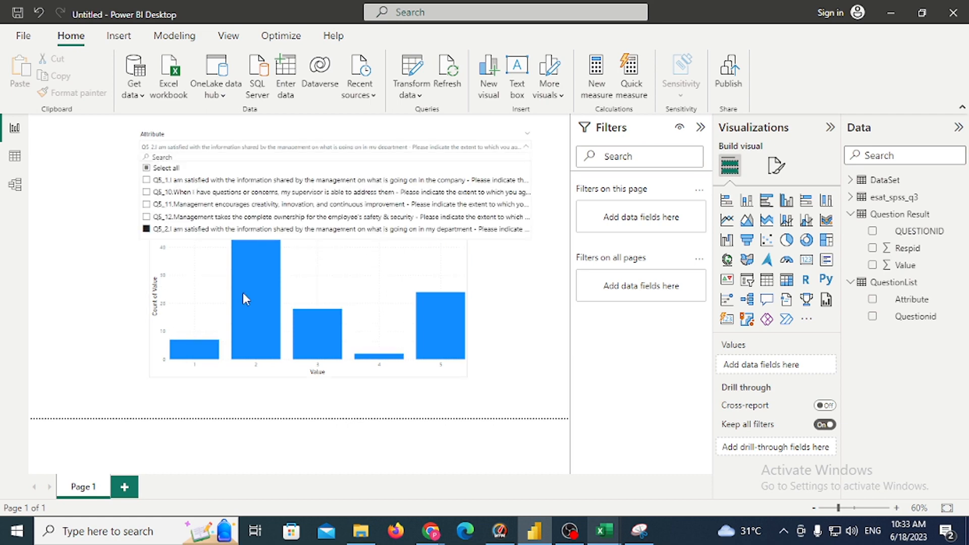
click(558, 310)
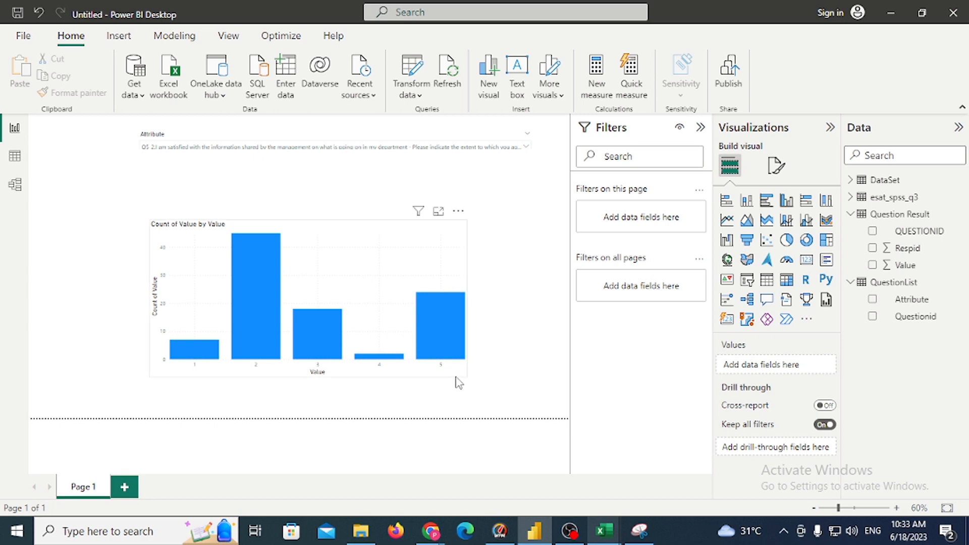
Take a new snip of the report in Snipping Tool and outline the chart's value axis labels with the pen.
click(640, 532)
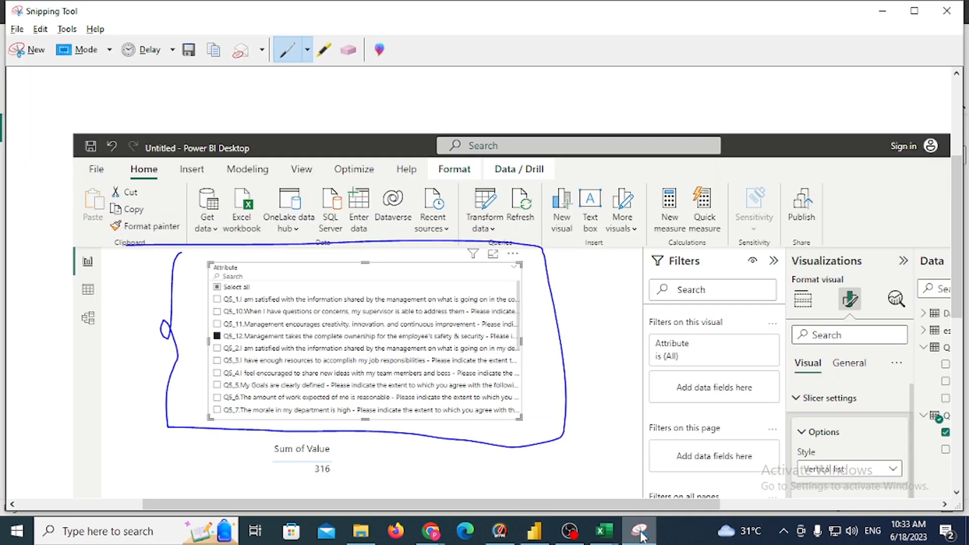
click(35, 49)
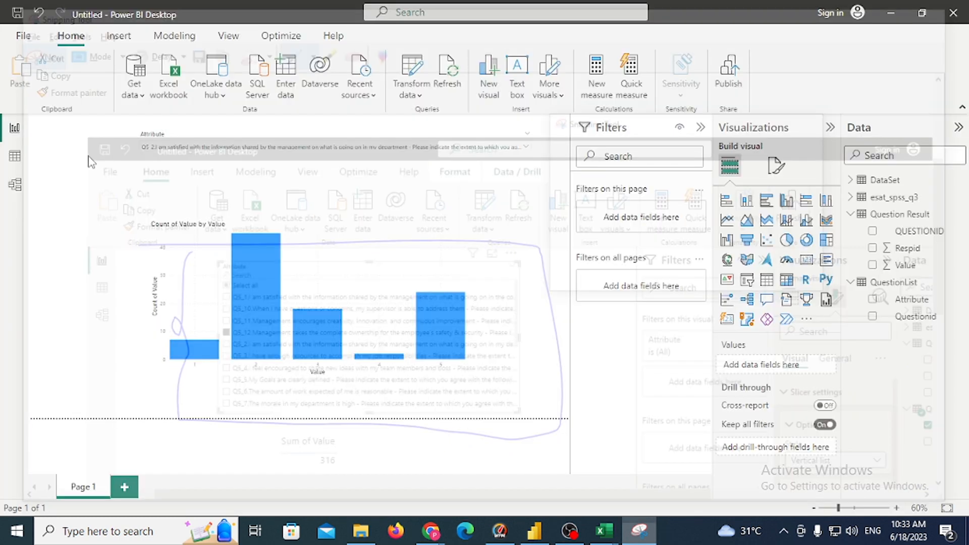
drag(121, 336, 537, 408)
drag(186, 388, 497, 399)
drag(486, 359, 319, 357)
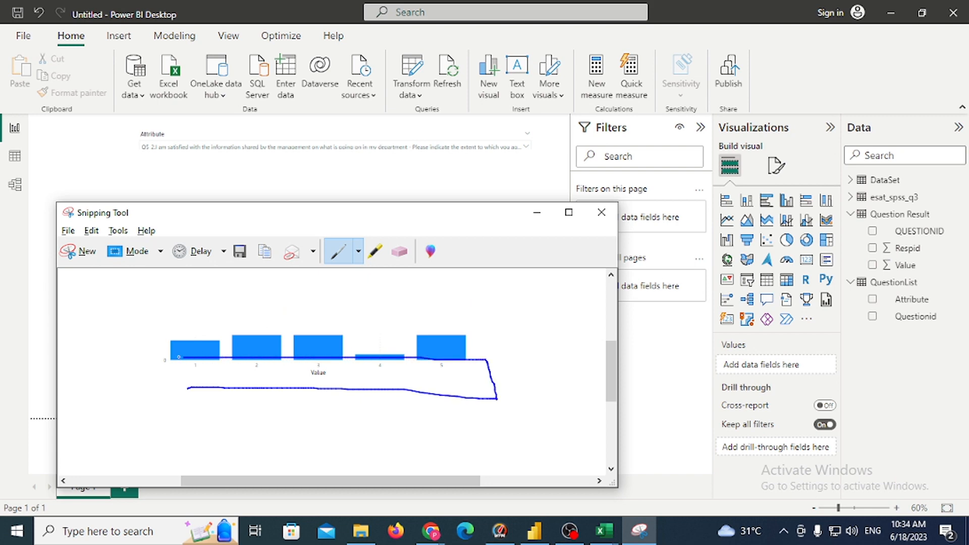
drag(172, 388, 172, 390)
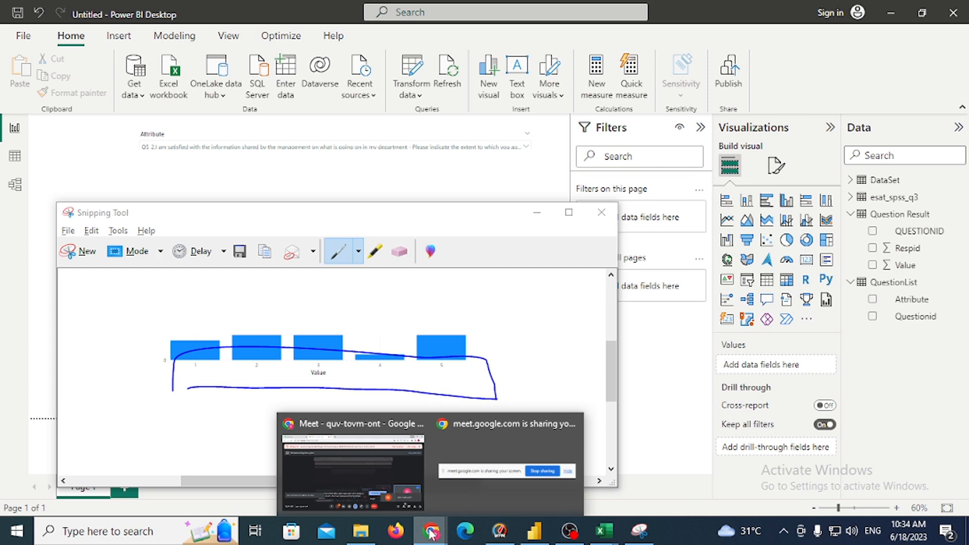
Switch to WhatsApp in Chrome and copy the rating list from "1) Very Satisfied" to "5) Very Dissatisfied" from the chat message.
click(346, 474)
click(95, 13)
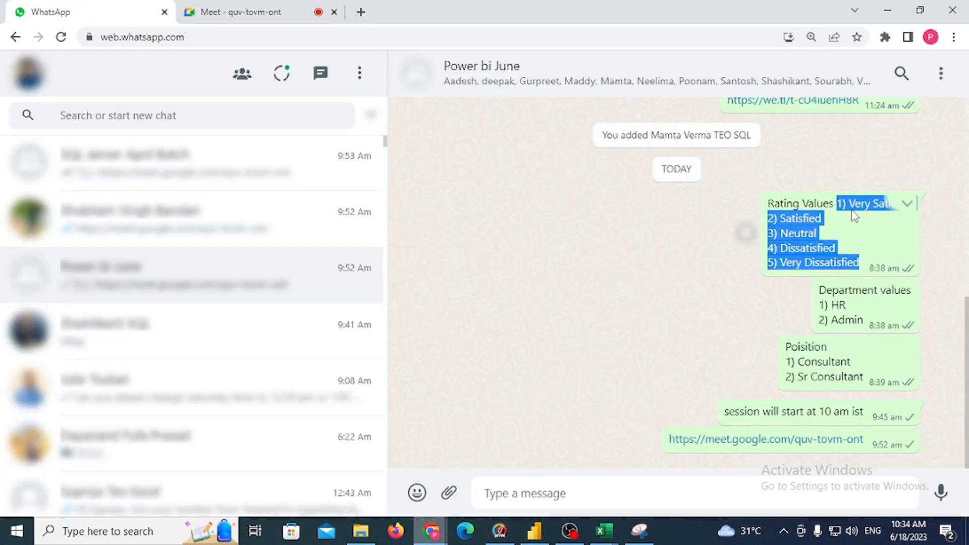
click(840, 198)
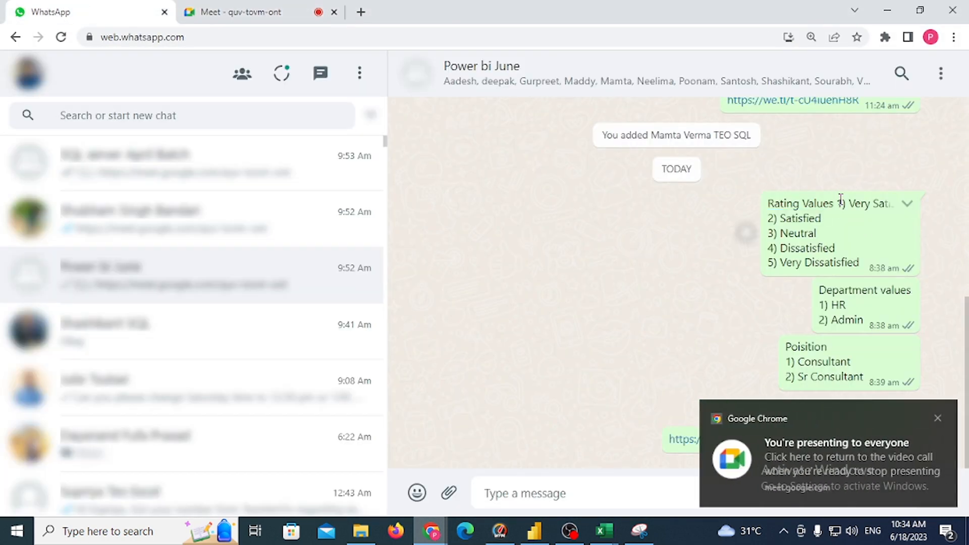
drag(840, 203, 860, 265)
Add a new sheet to the esat_spss_q3 workbook and paste the five copied rating values starting at A1 with Paste Special.
mouse_move(610, 534)
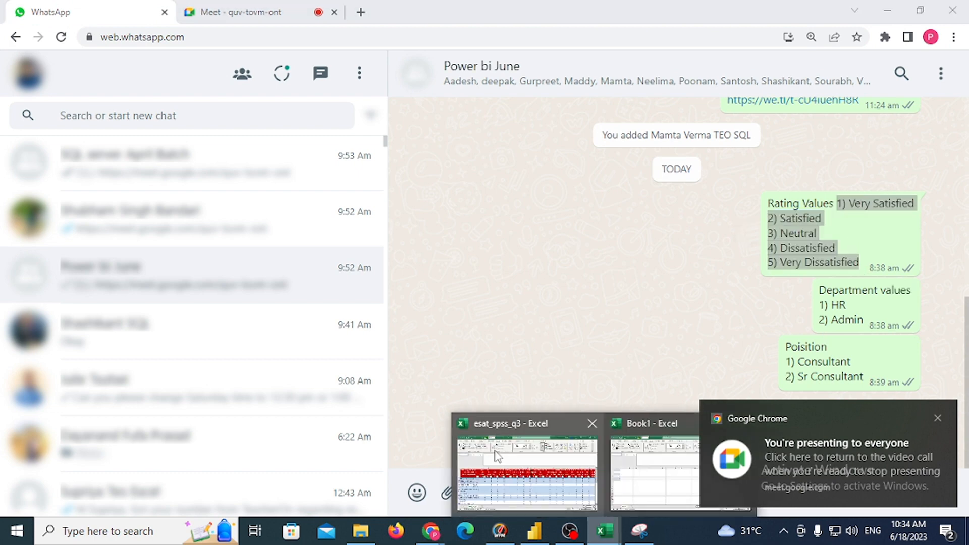
click(575, 455)
click(166, 492)
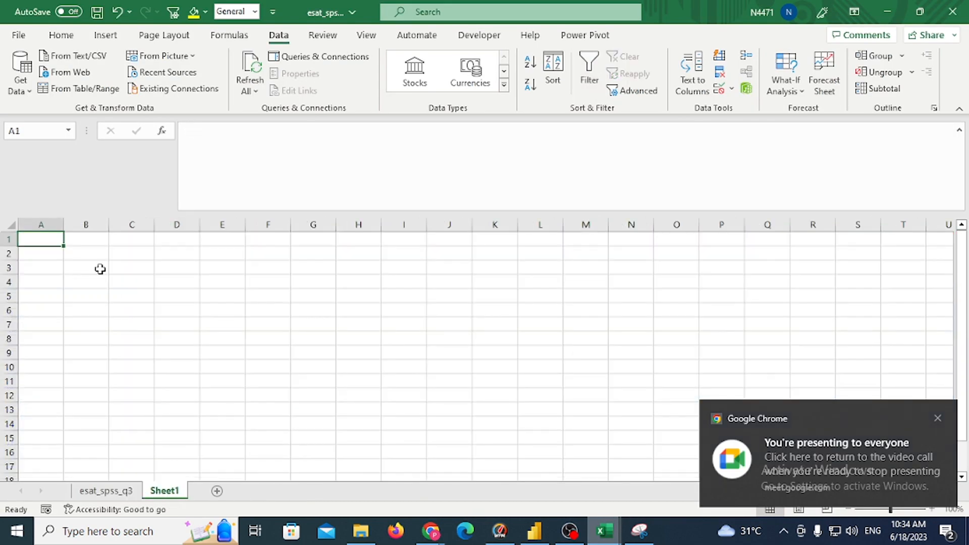
key(ctrl+alt+v)
key(Return)
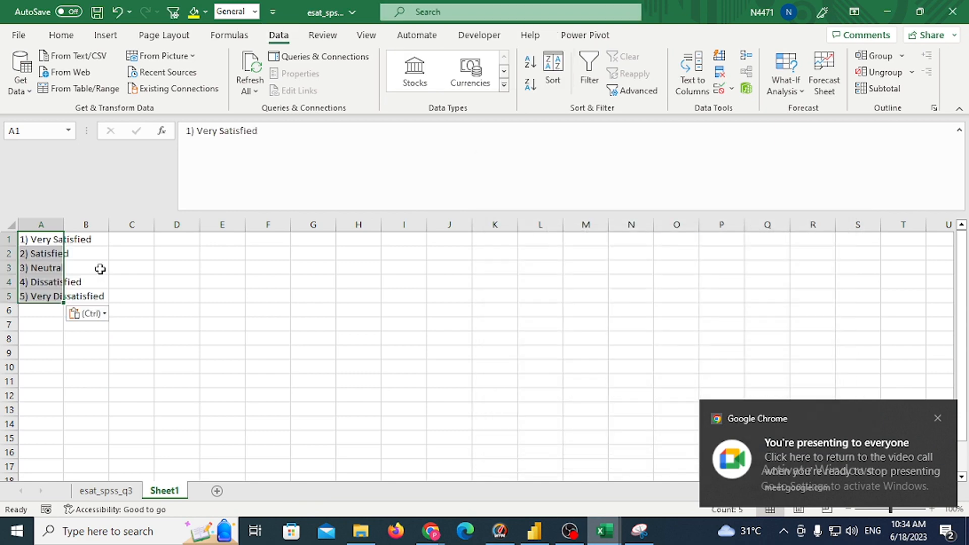
Try to split the ratings in column A with Text to Columns using the Delimited type and its default settings.
key(F2)
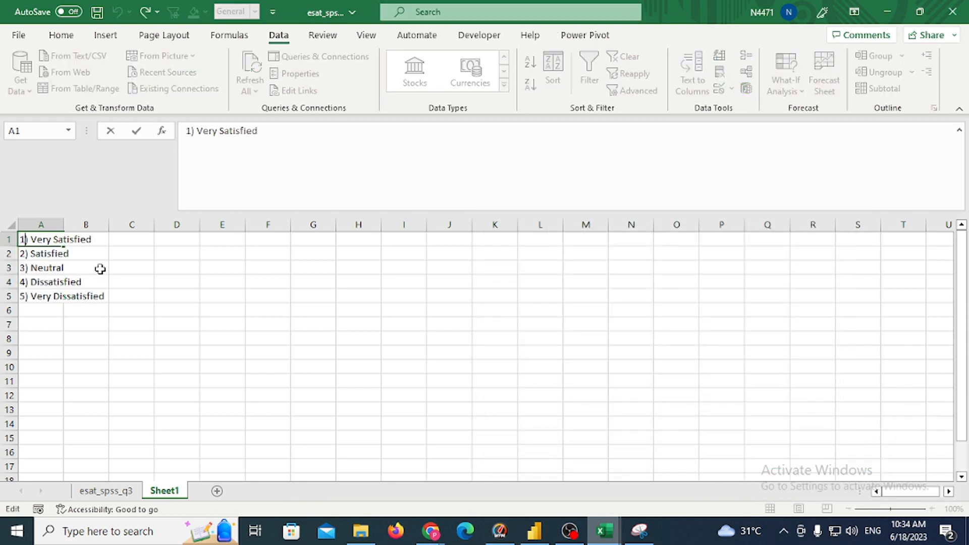
key(Escape)
key(ctrl+space)
key(alt+a)
key(e)
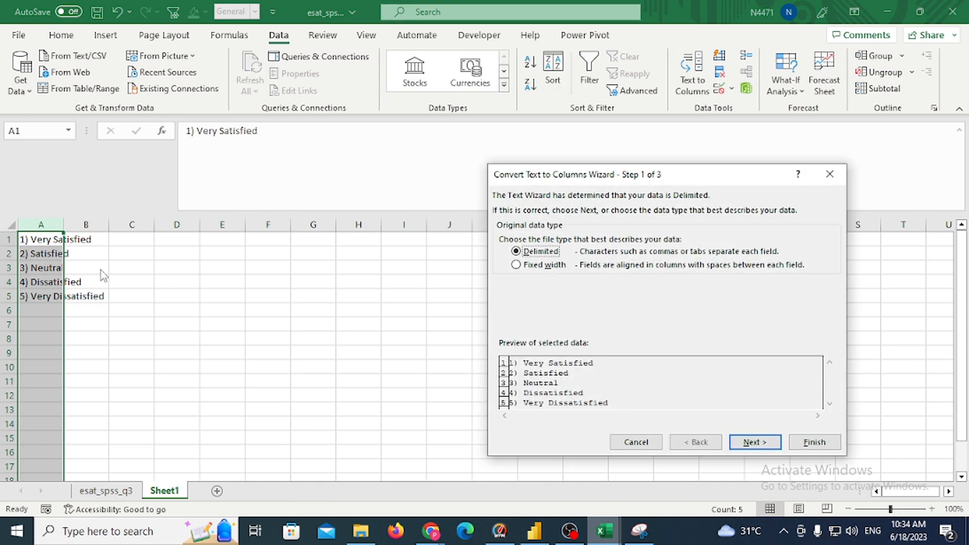
key(Down)
key(Up)
key(Return)
key(Return)
key(Return)
Split column A with Text to Columns using ")" as the other delimiter, separating the rating numbers from their labels.
key(alt+a)
key(e)
click(737, 438)
click(556, 291)
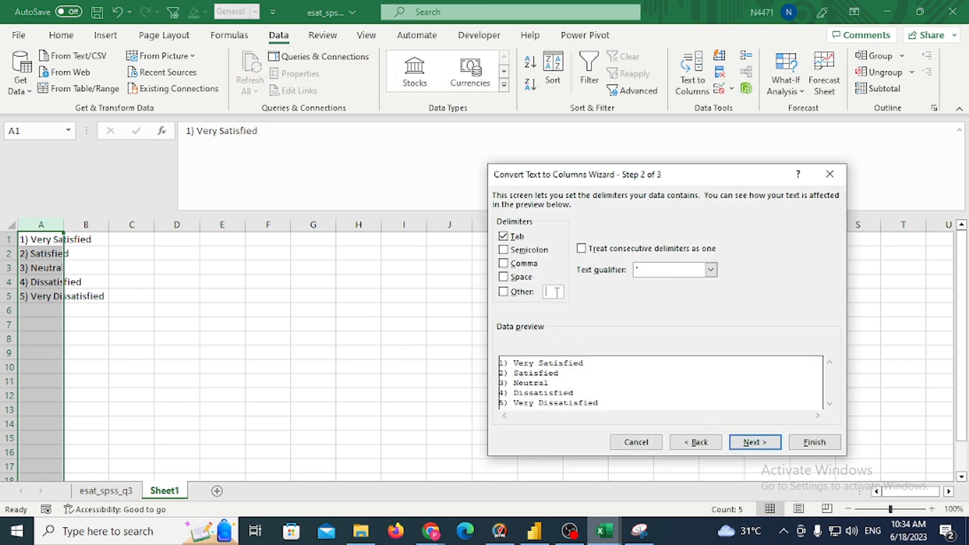
text())
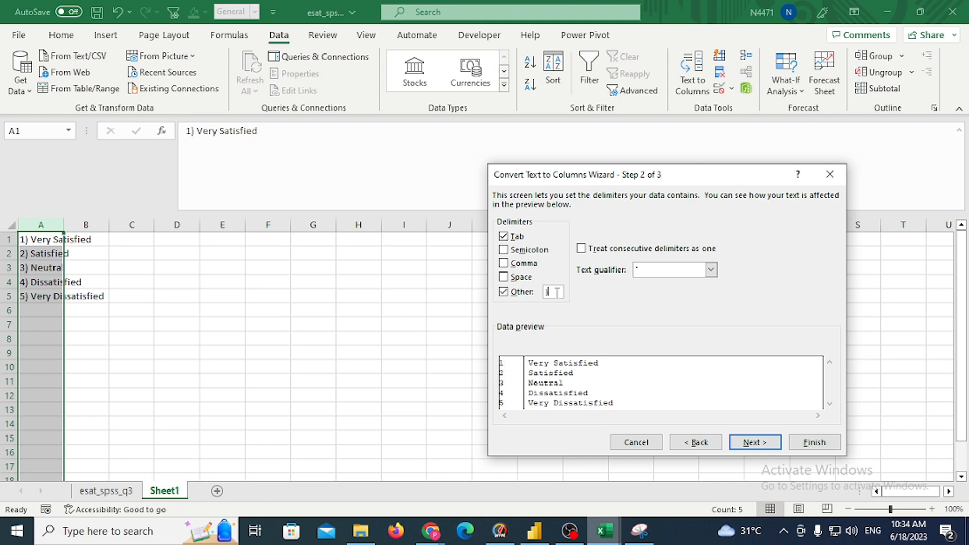
key(Return)
key(Return)
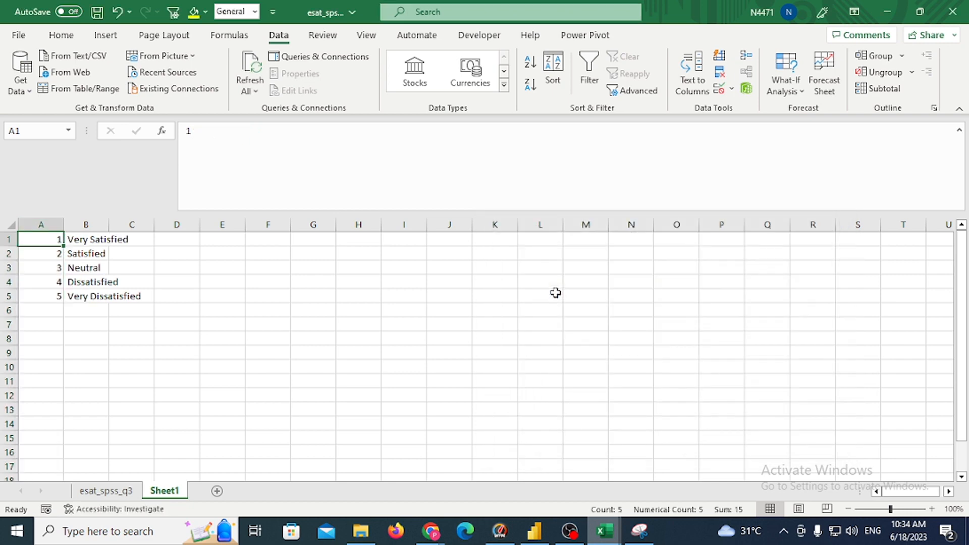
Insert a header row above the rating list and enter the headings "sr." in A1 and "Rating Desc" in B1.
key(shift+space)
key(ctrl+shift+equal)
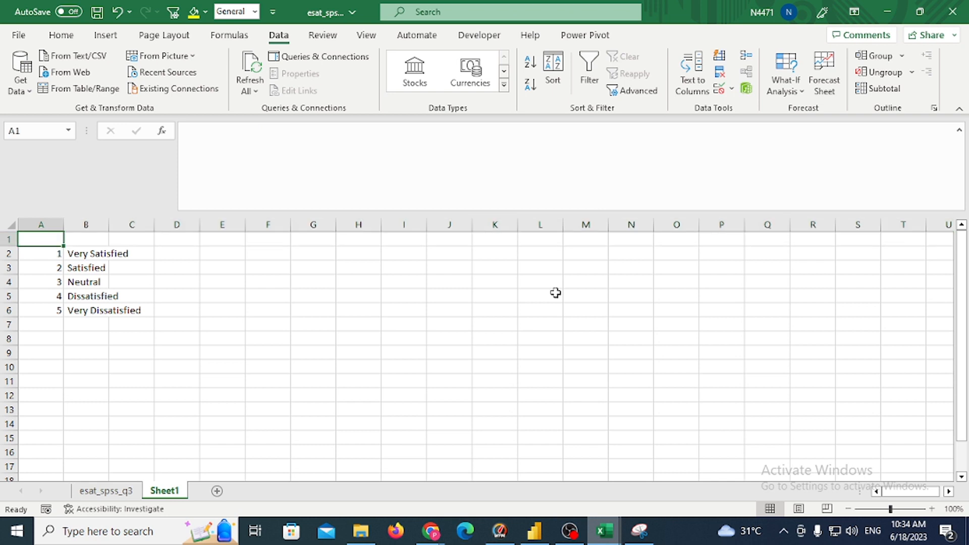
text(s)
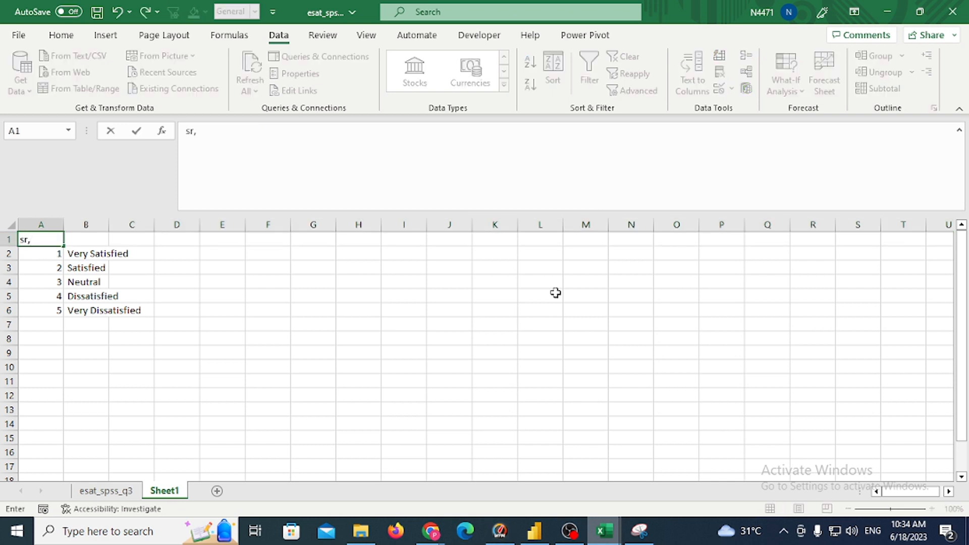
text(r.)
key(Tab)
text(E)
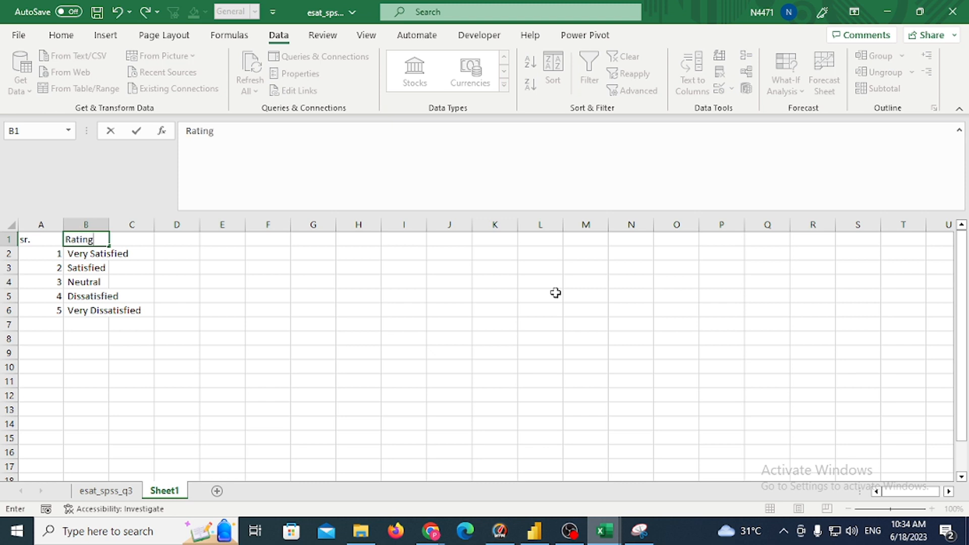
text(ating Desc)
key(Tab)
key(Left)
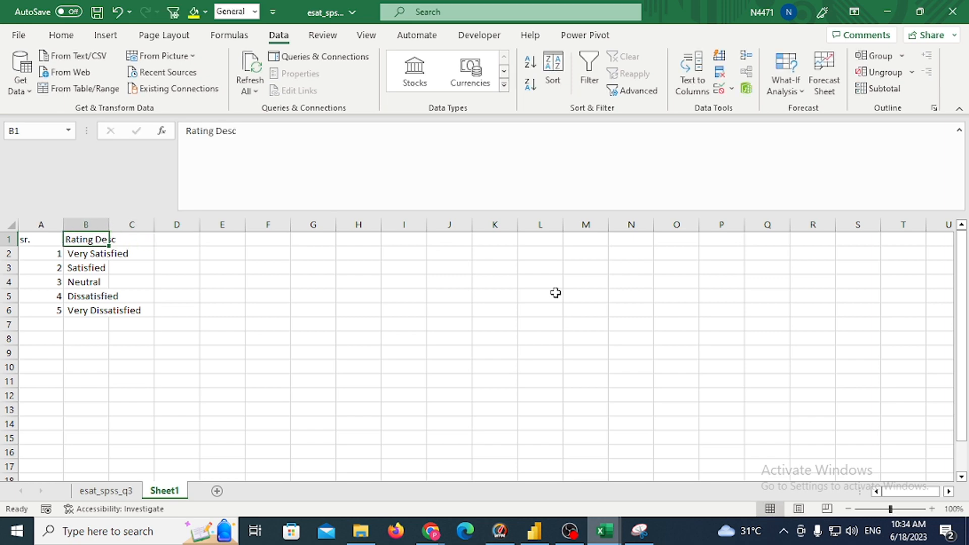
Copy the whole rating table, switch to Power BI Desktop and paste it into a new manually entered table.
key(Left)
key(ctrl+a)
key(ctrl+c)
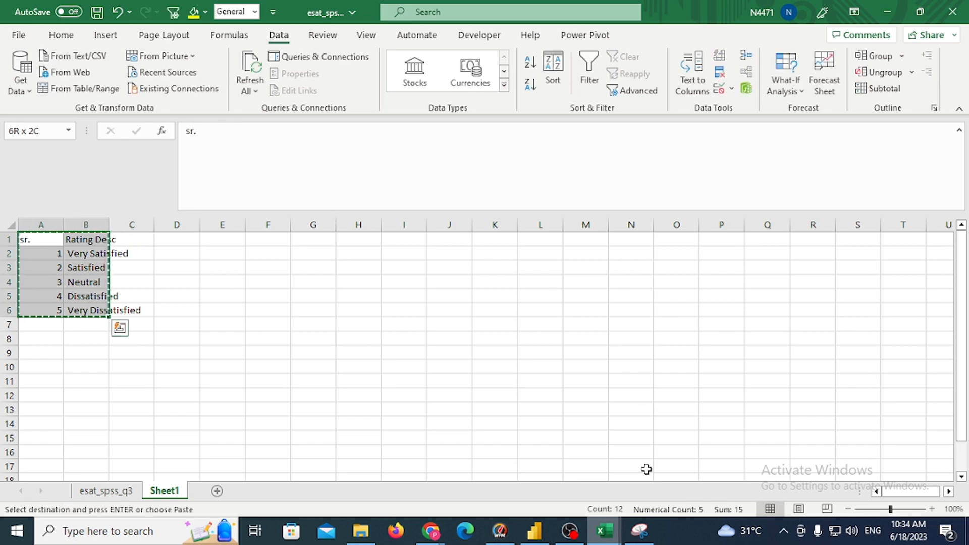
click(537, 530)
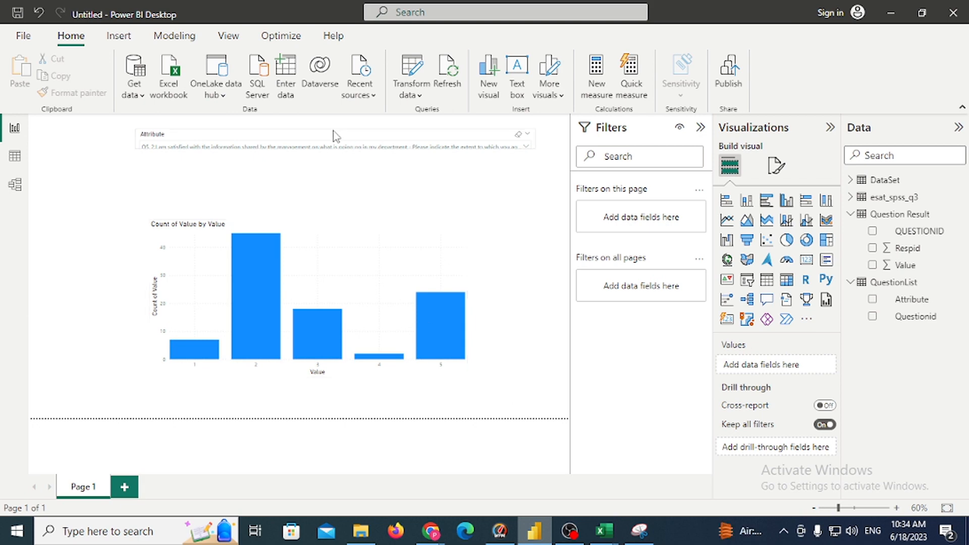
click(297, 97)
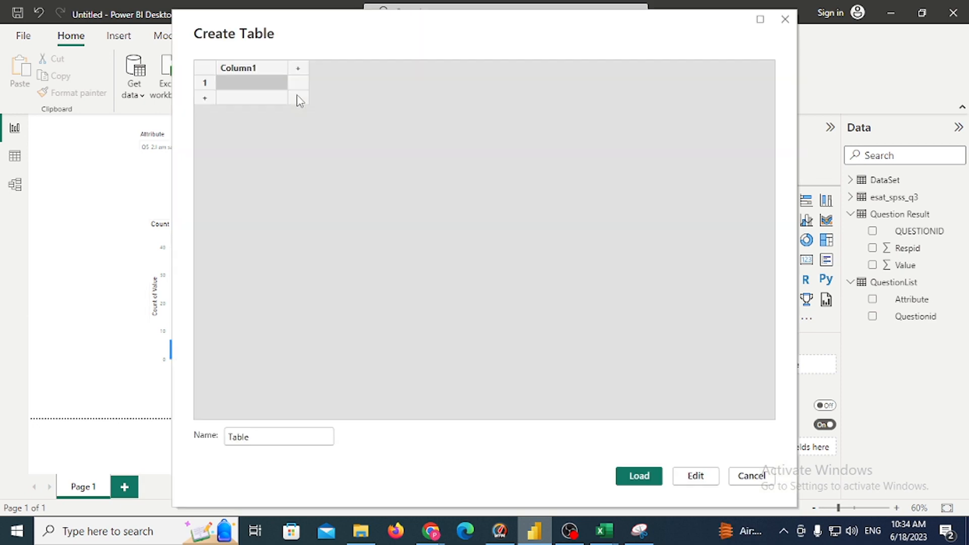
key(ctrl+v)
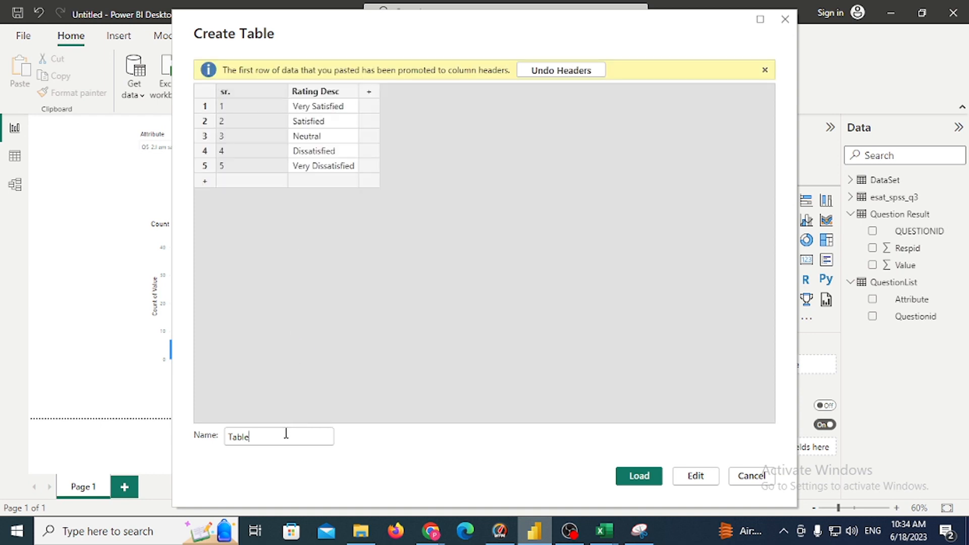
Name the new table tblRating and load it into the model.
double_click(286, 437)
text(tblR)
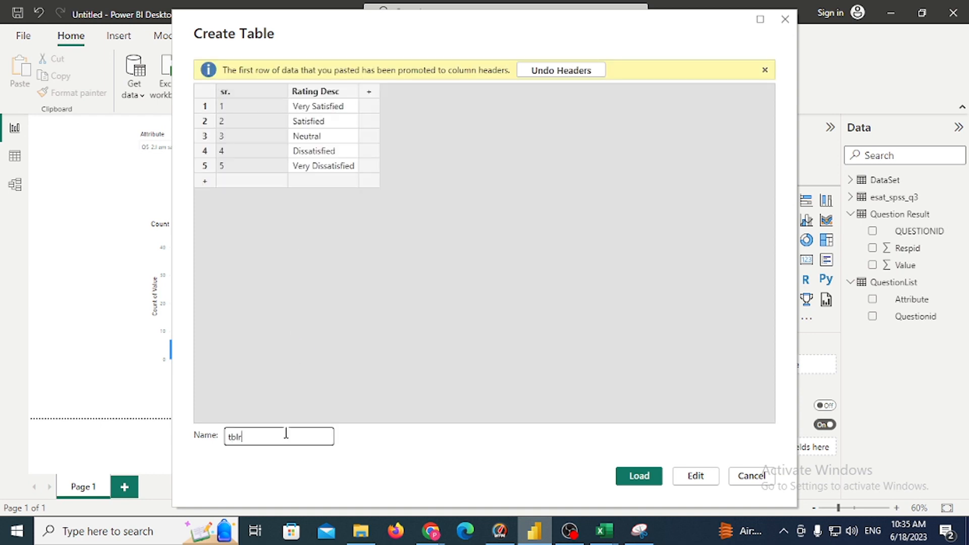
text(ating)
key(Return)
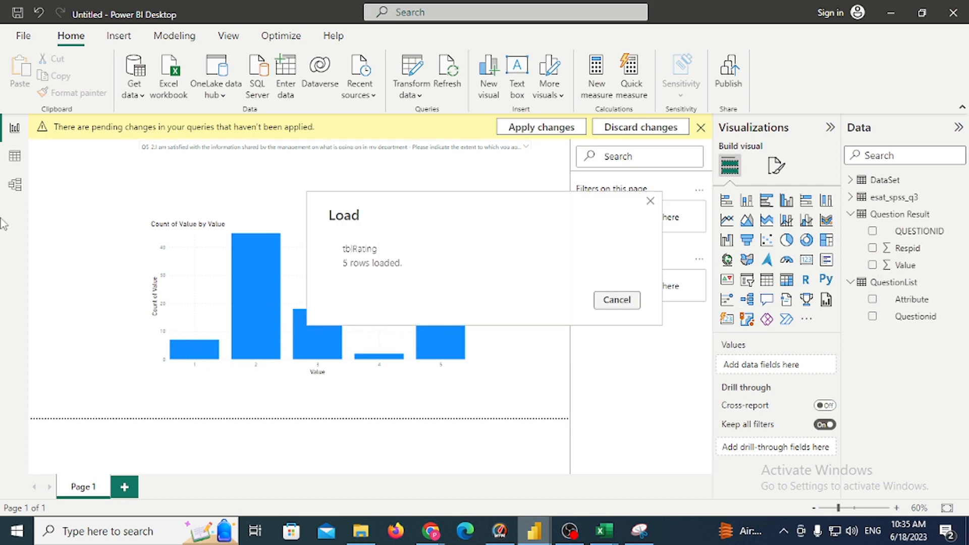
Compare the rating table in Excel with the tblRating, QuestionList and Question Result data in Power BI.
click(16, 157)
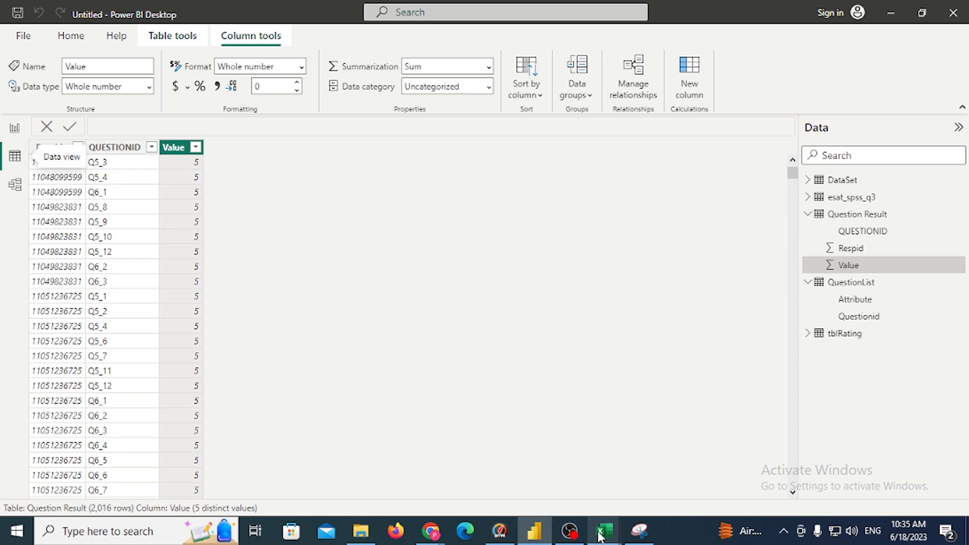
mouse_move(603, 531)
click(678, 479)
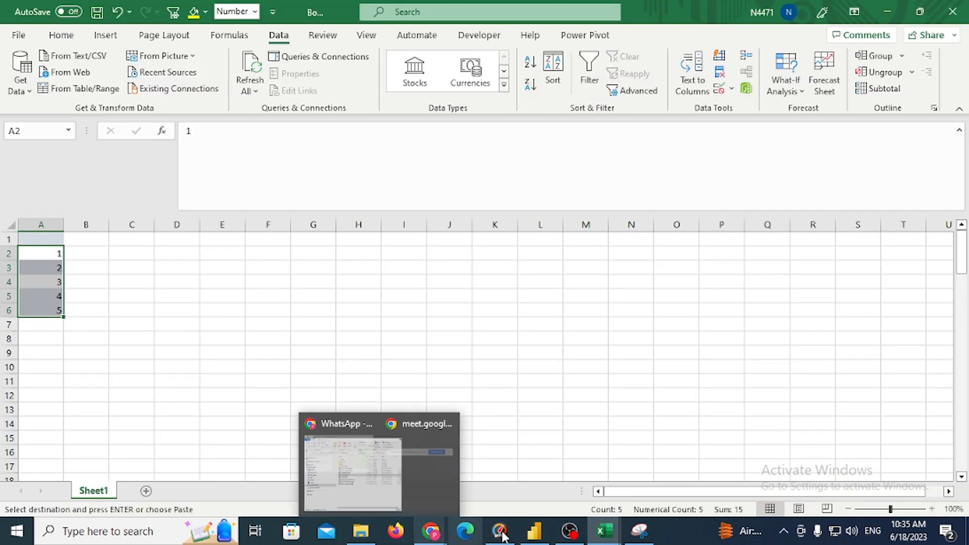
click(515, 485)
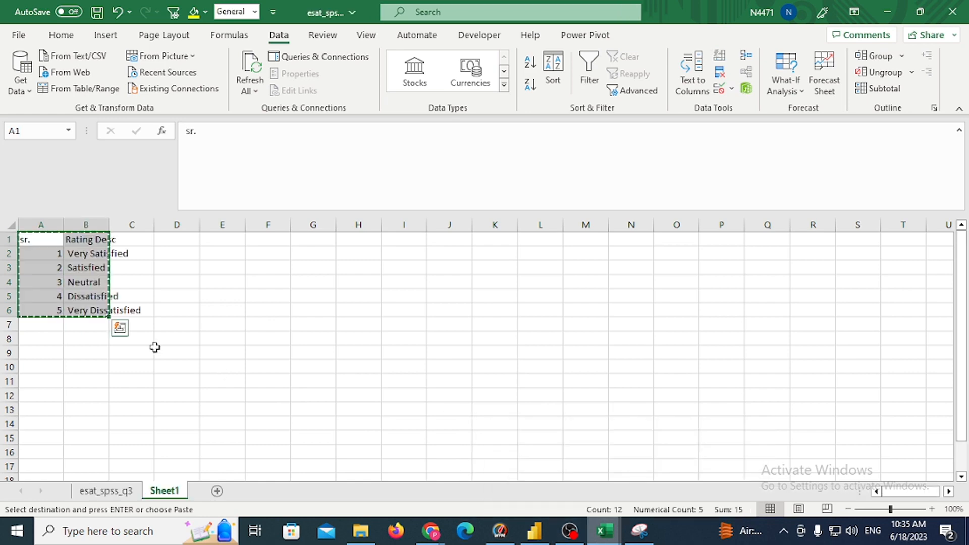
click(96, 311)
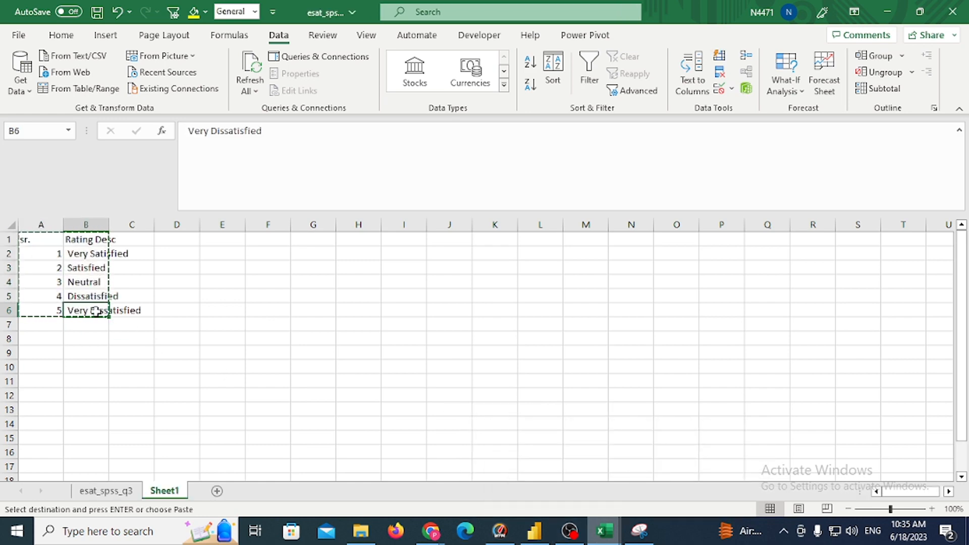
key(alt+Tab)
key(alt+Tab)
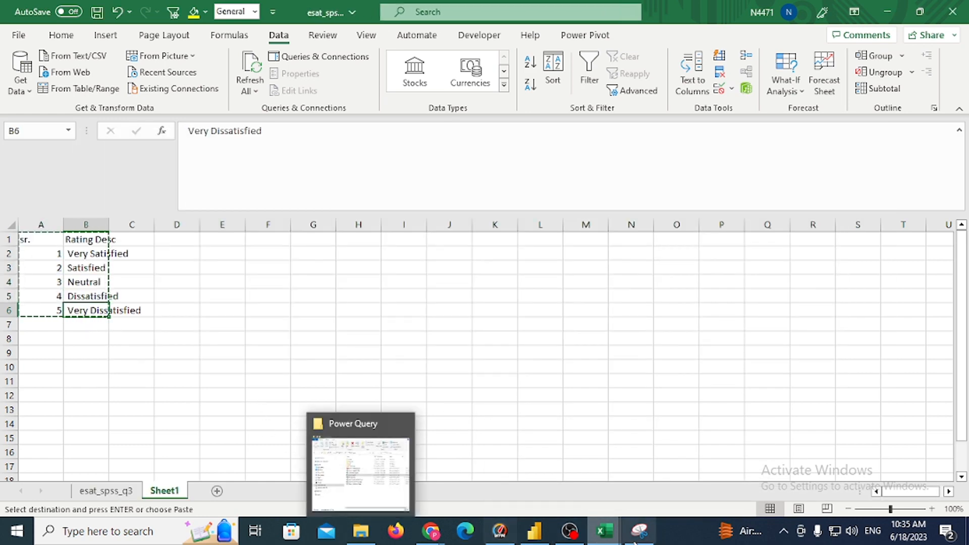
click(537, 473)
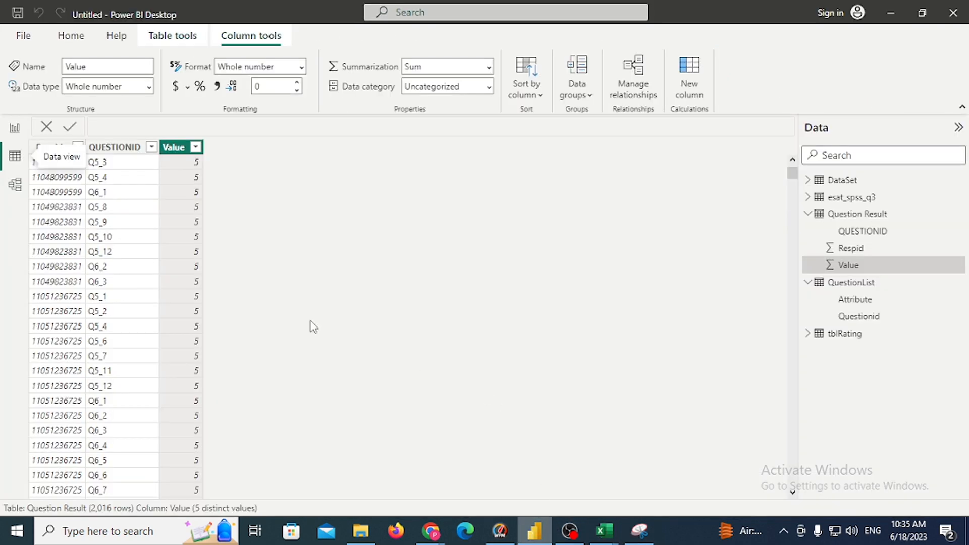
click(851, 334)
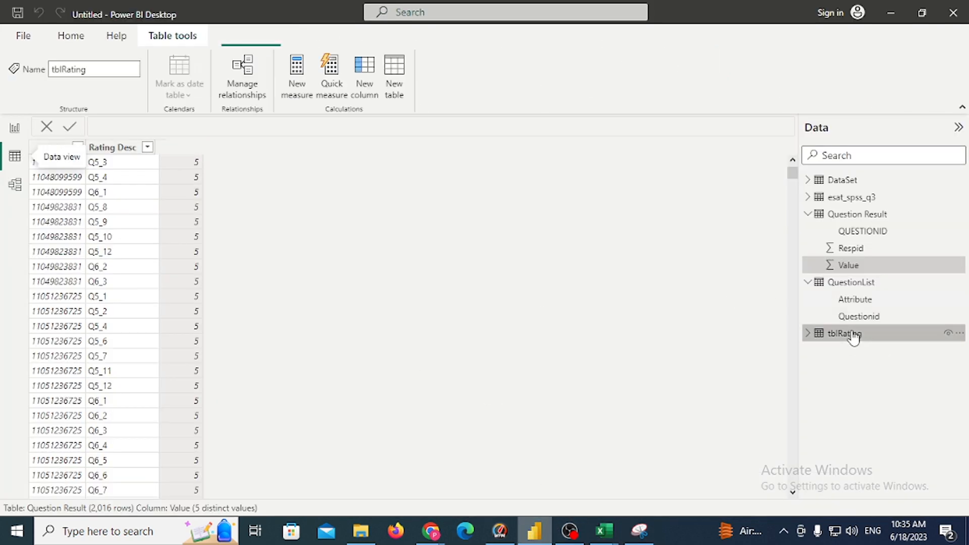
click(849, 285)
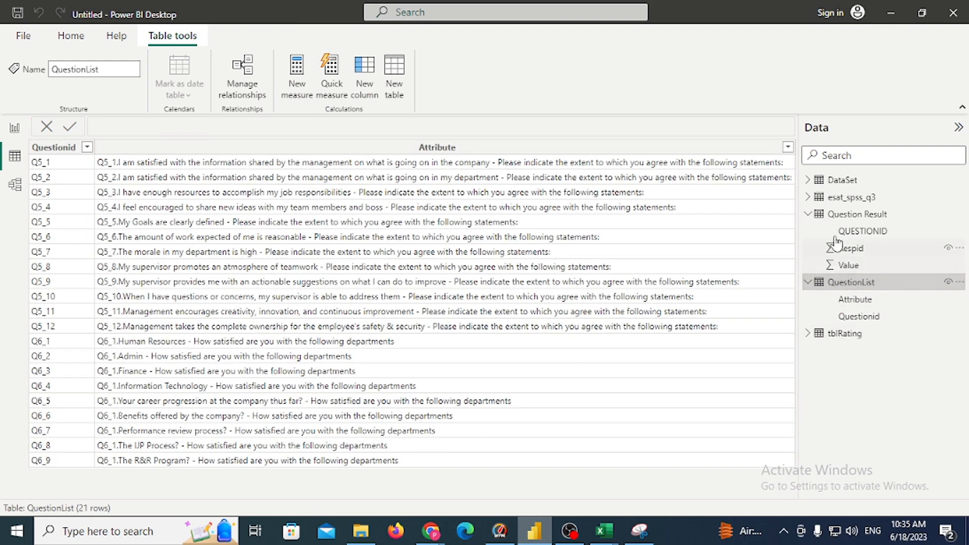
click(856, 214)
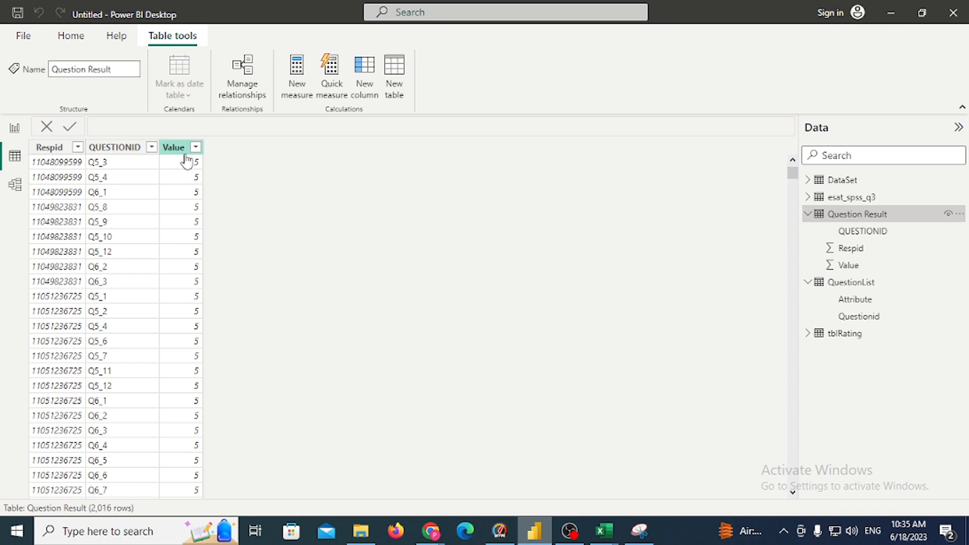
Create a relationship in the data model between Value in Question Result and sr. in tblRating.
click(14, 186)
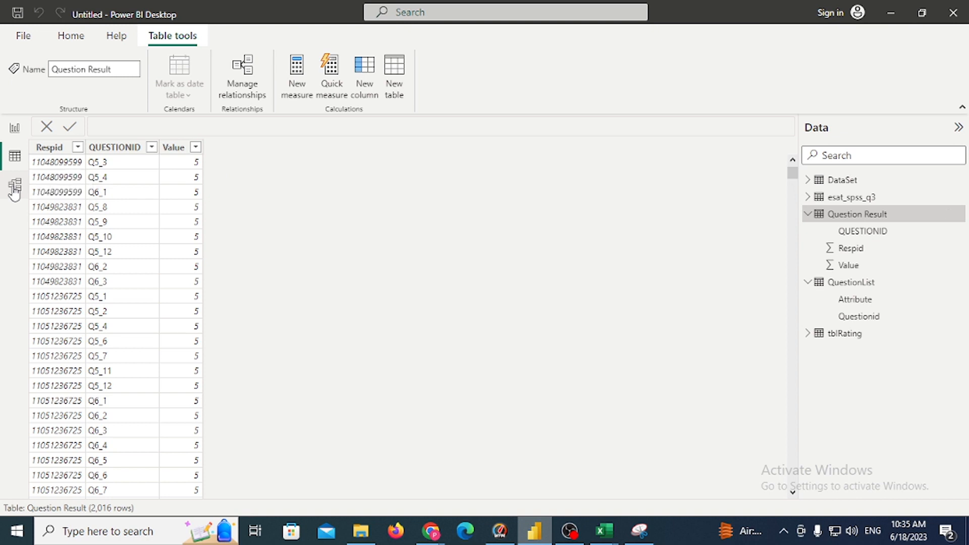
drag(721, 468, 749, 467)
drag(688, 468, 662, 467)
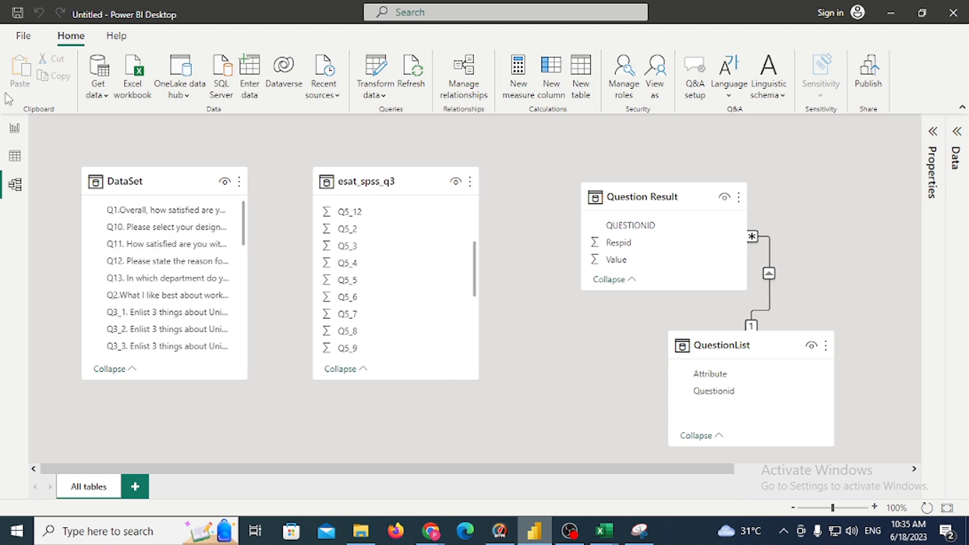
click(14, 156)
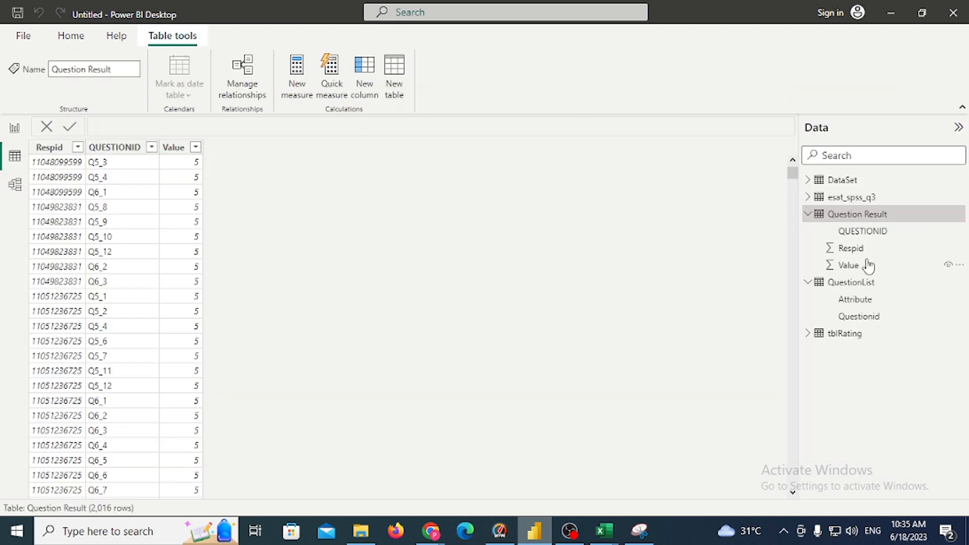
click(14, 185)
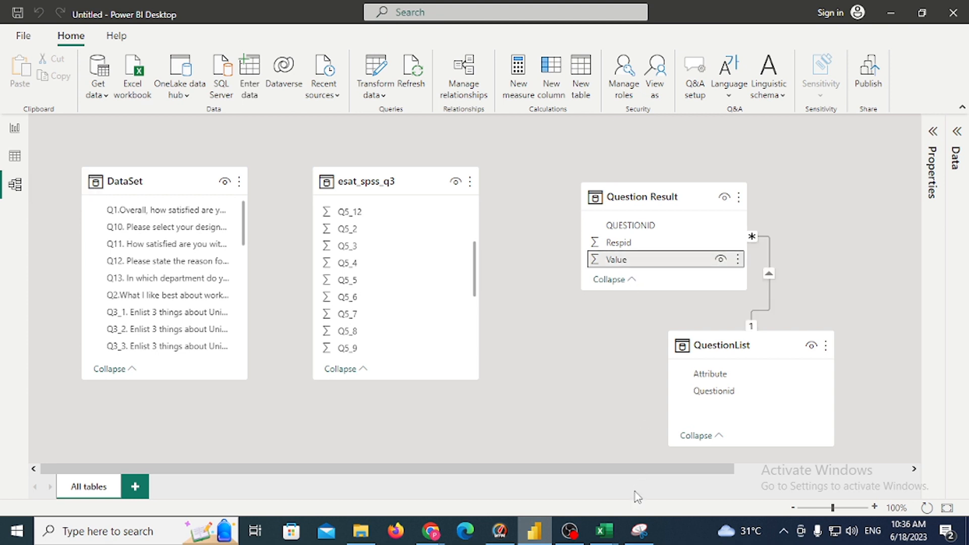
drag(640, 469, 788, 469)
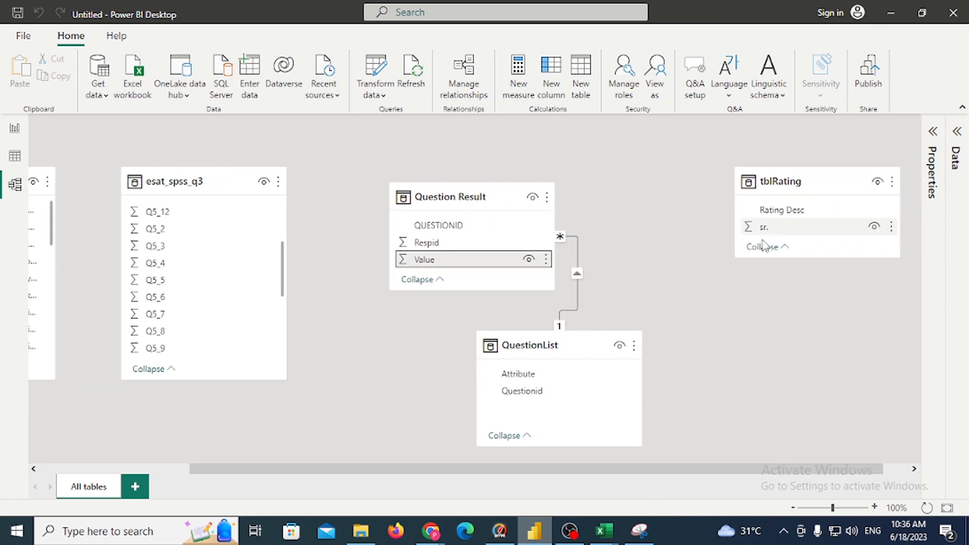
drag(470, 261, 425, 262)
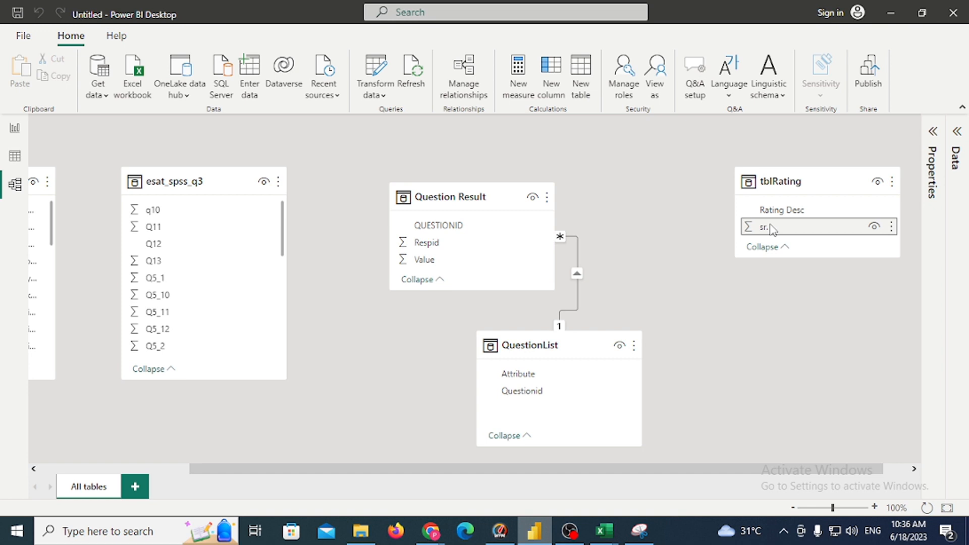
drag(472, 259, 762, 231)
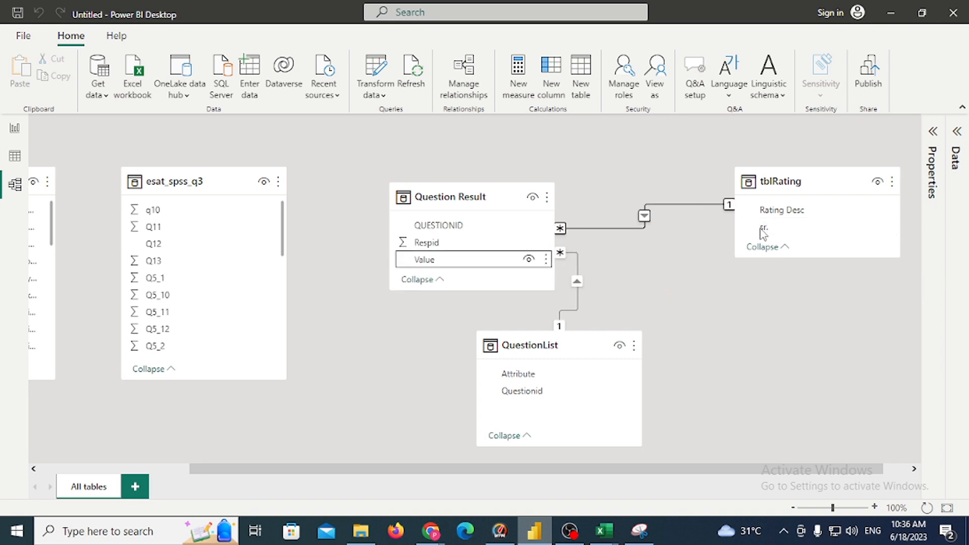
Convert the response count chart on Page 1 to a table and replace its Value column with Rating Desc from tblRating.
click(15, 129)
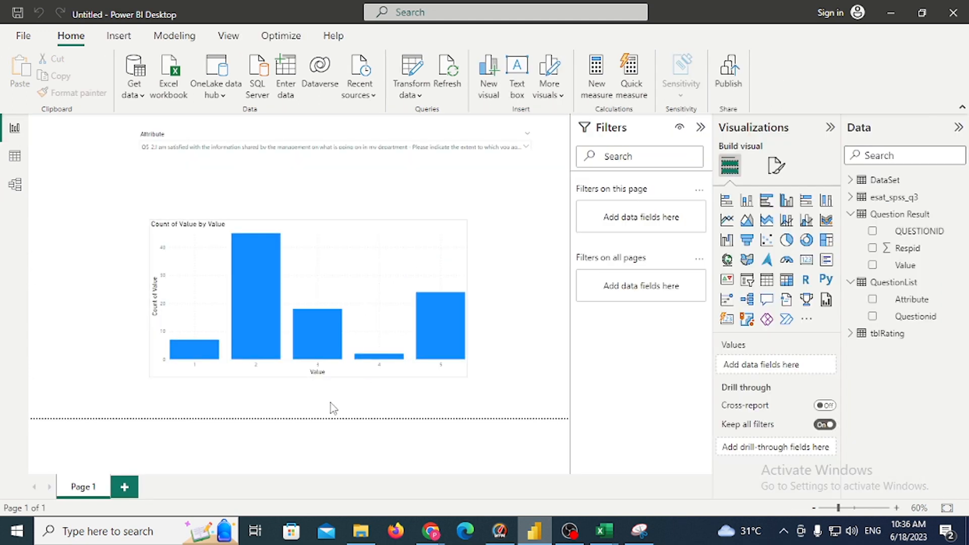
click(348, 254)
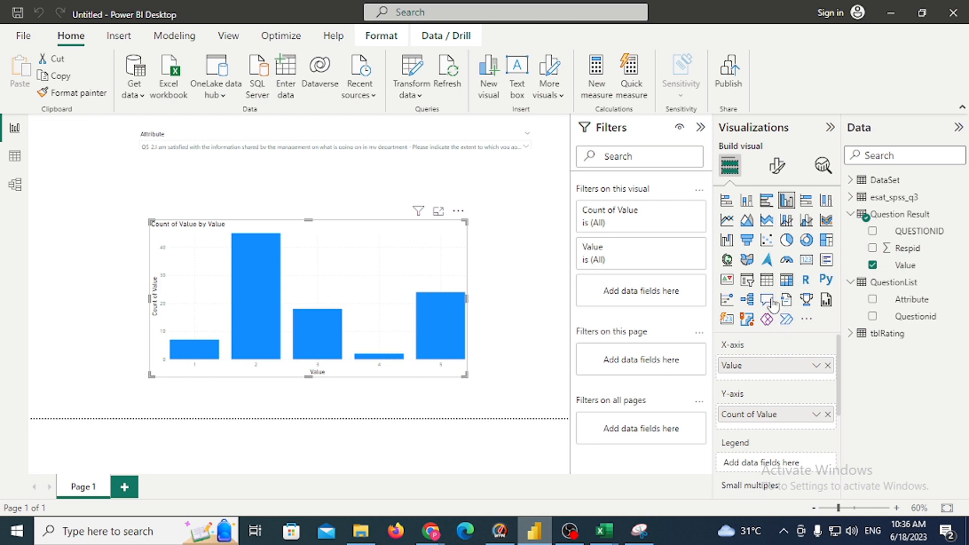
click(766, 280)
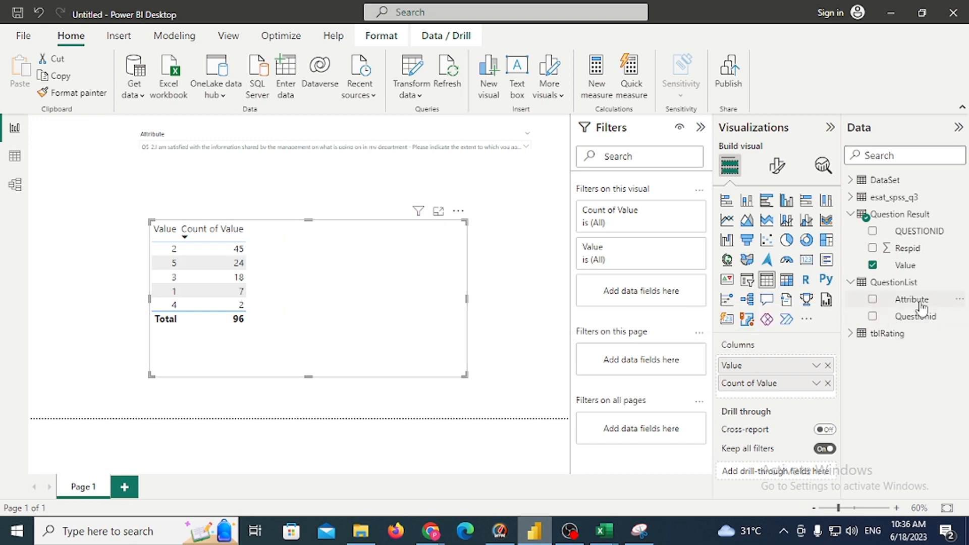
click(850, 334)
drag(908, 350, 329, 274)
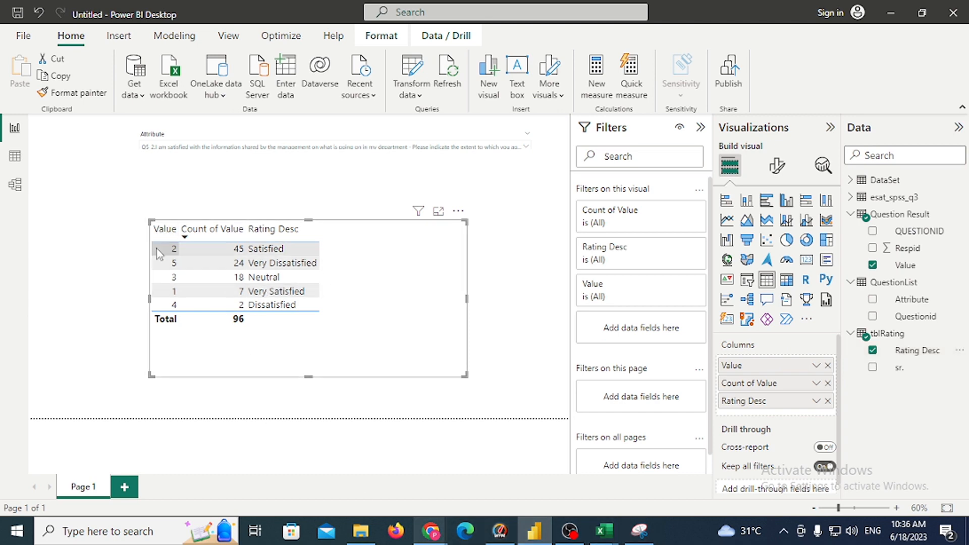
click(828, 366)
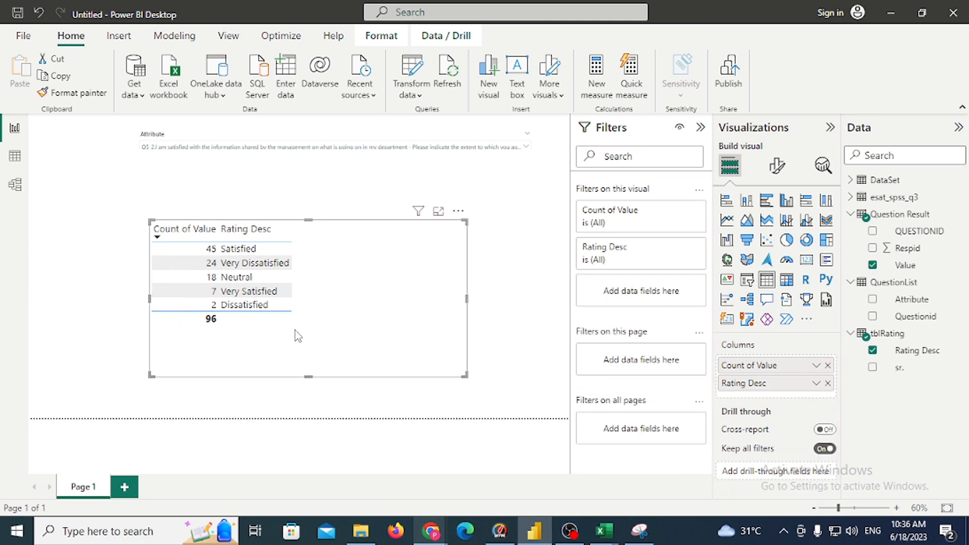
Change the table to a clustered column chart and set the Attribute slicer to question Q5_11 about management encouraging creativity.
click(785, 202)
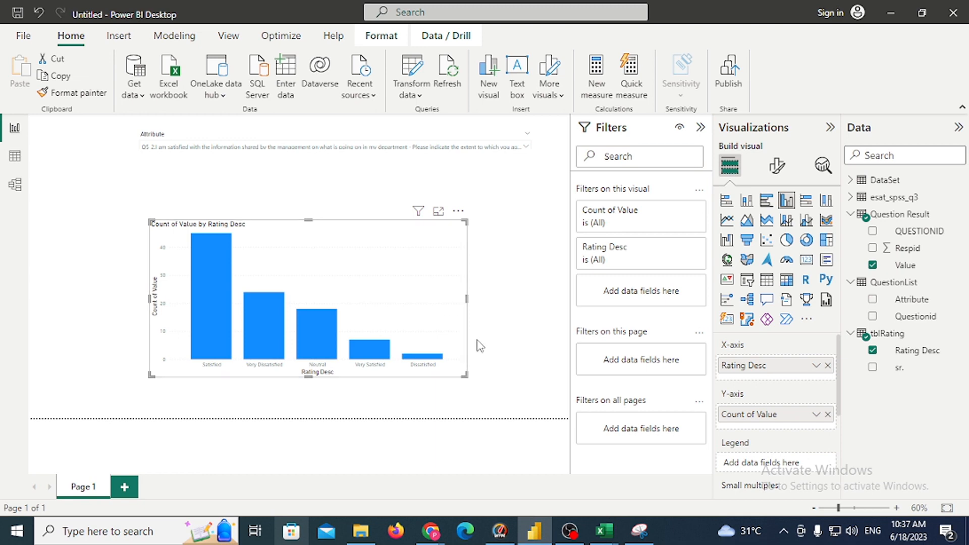
click(529, 147)
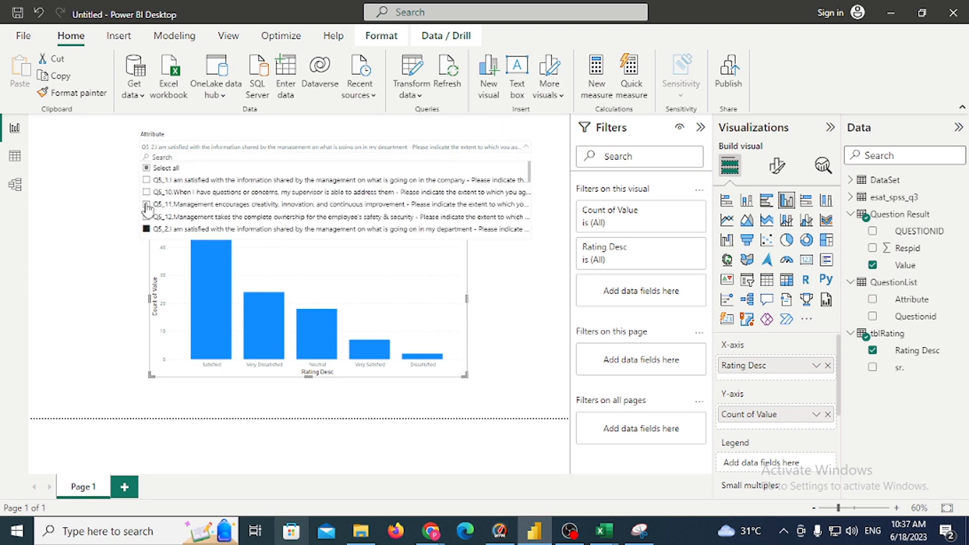
click(146, 204)
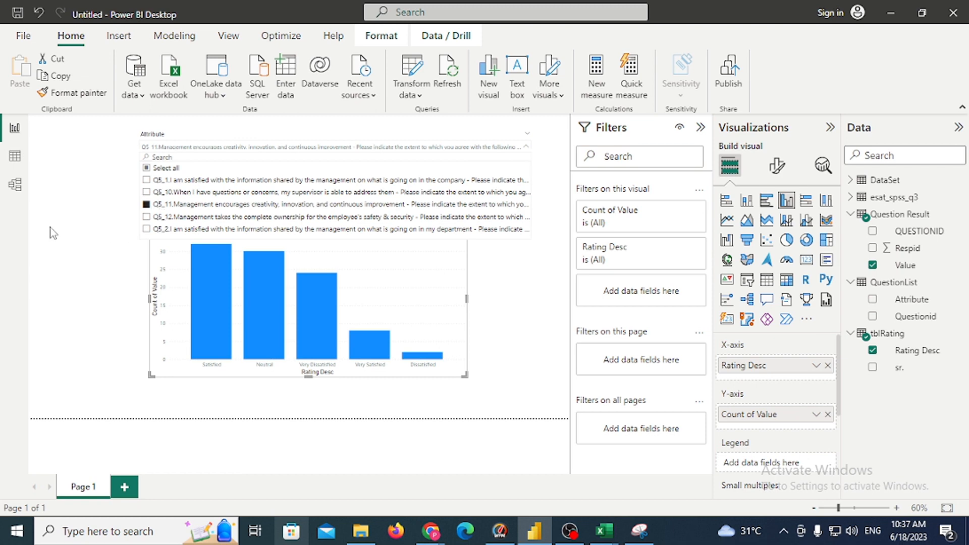
click(82, 211)
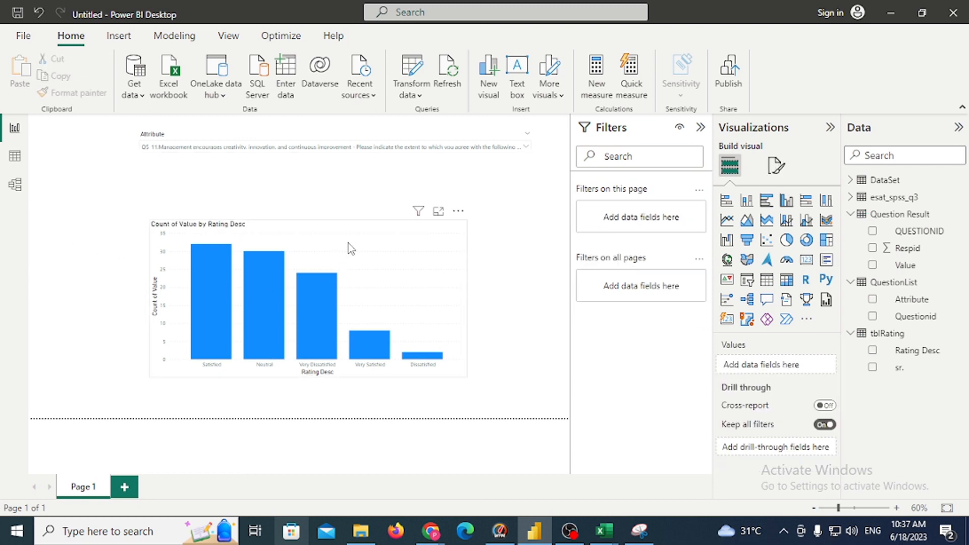
Turn on data labels for the Count of Value by Rating Desc column chart and move it closer to the Attribute slicer.
click(449, 297)
click(776, 166)
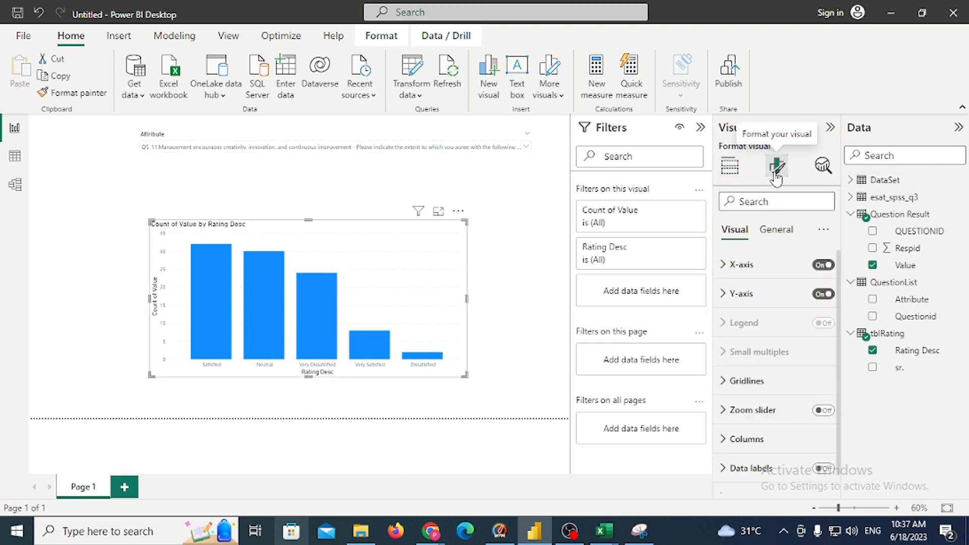
click(823, 468)
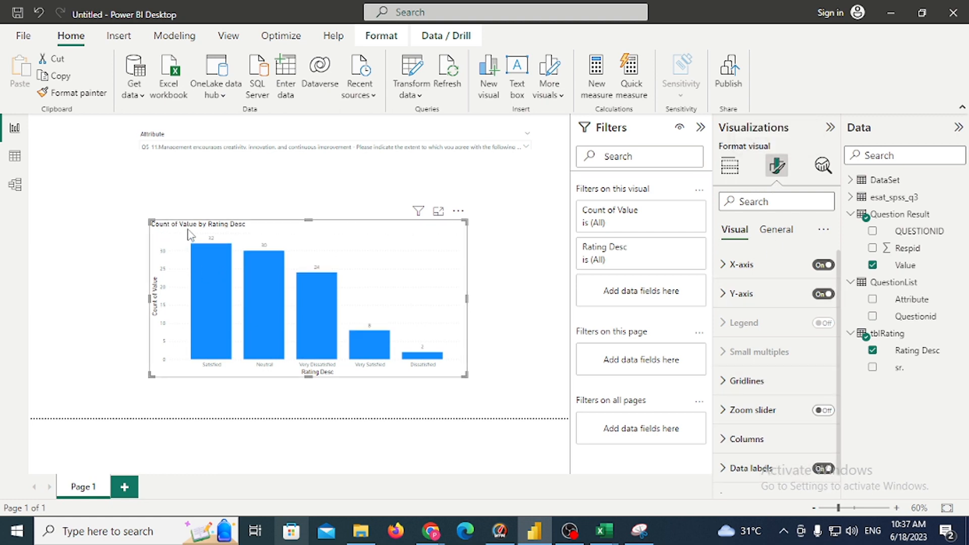
drag(413, 263, 472, 233)
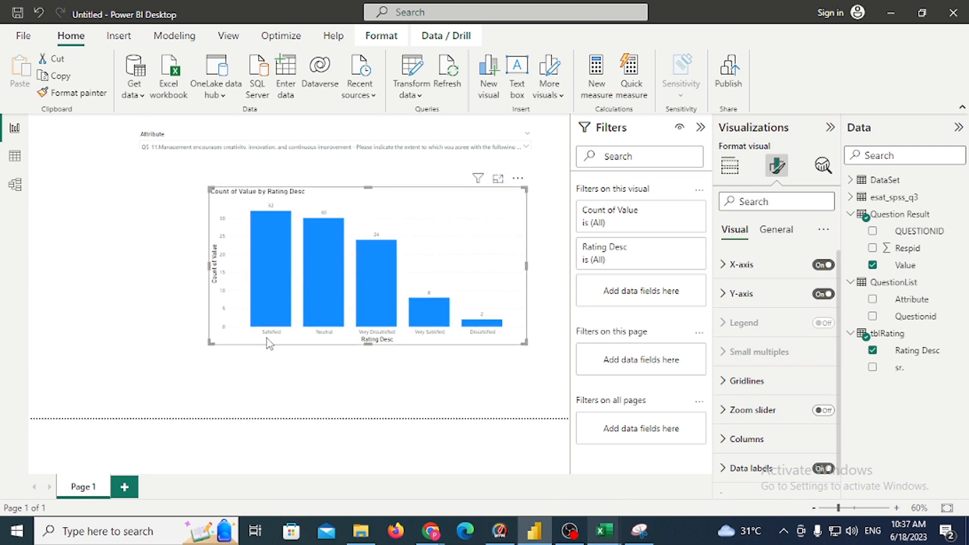
Capture the column chart in Snipping Tool, outline its rating labels with the pen, and minimise the capture.
click(639, 530)
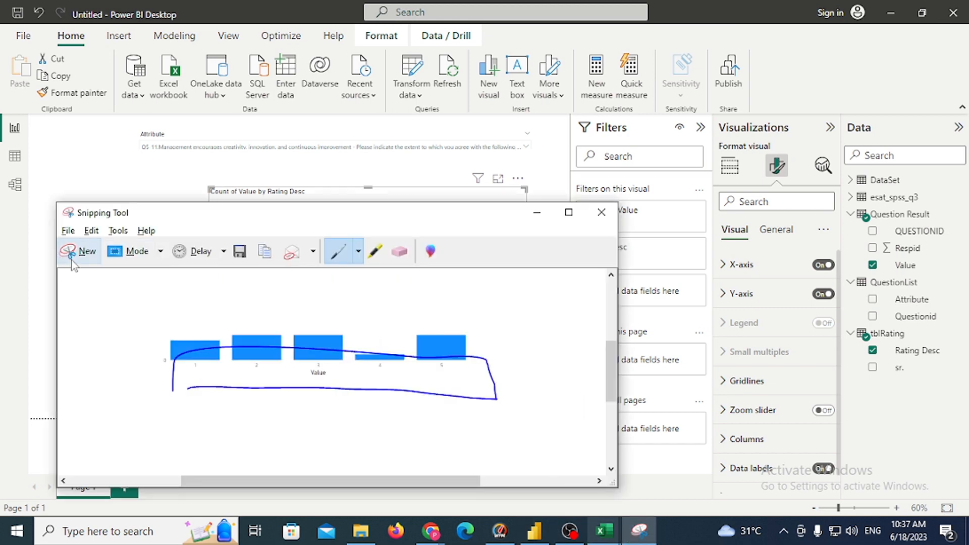
click(72, 262)
drag(104, 158, 558, 402)
mouse_move(225, 310)
mouse_down()
mouse_move(339, 368)
mouse_move(518, 378)
mouse_move(464, 310)
mouse_move(228, 315)
mouse_up()
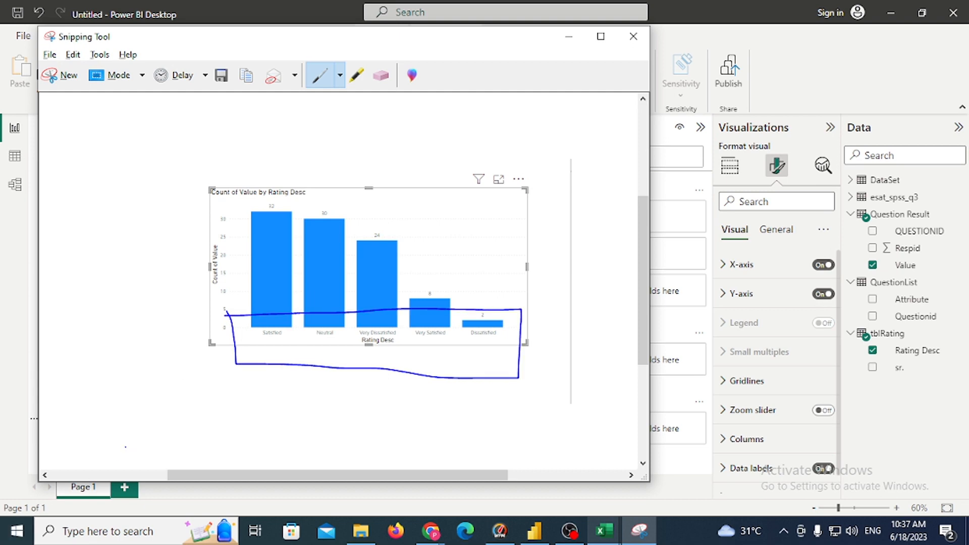
click(568, 36)
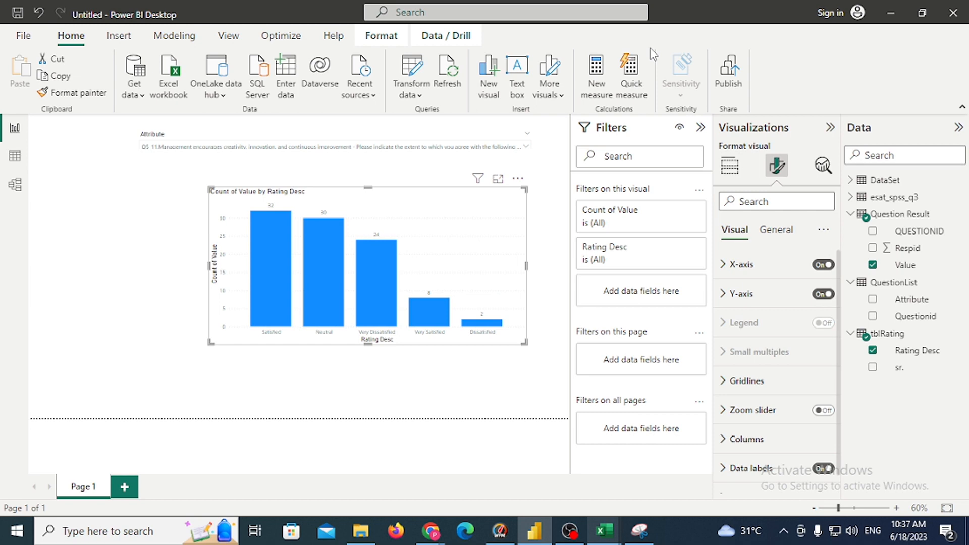
Check the column chart for questions Q5_12, Q5_2 and Q5_1 by switching the Attribute slicer among them.
click(528, 148)
click(180, 218)
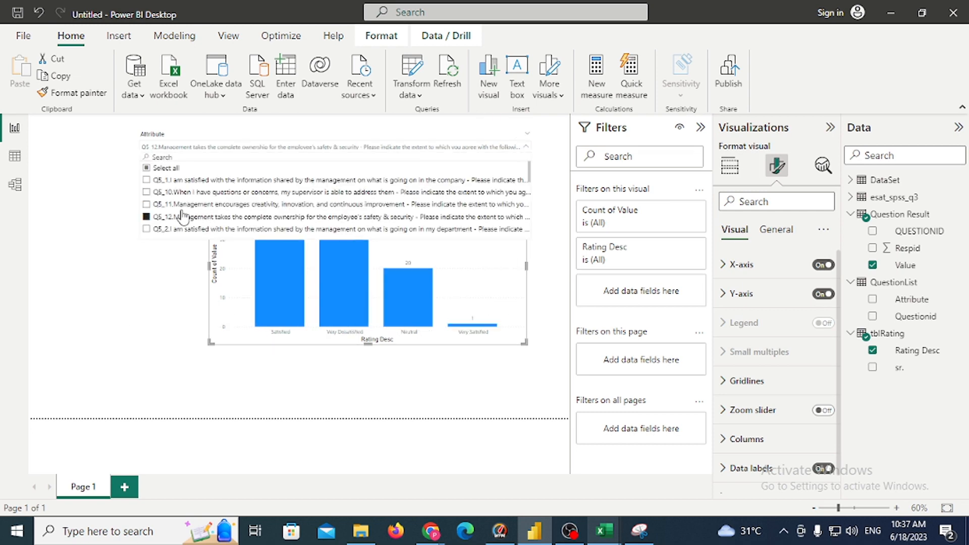
click(148, 229)
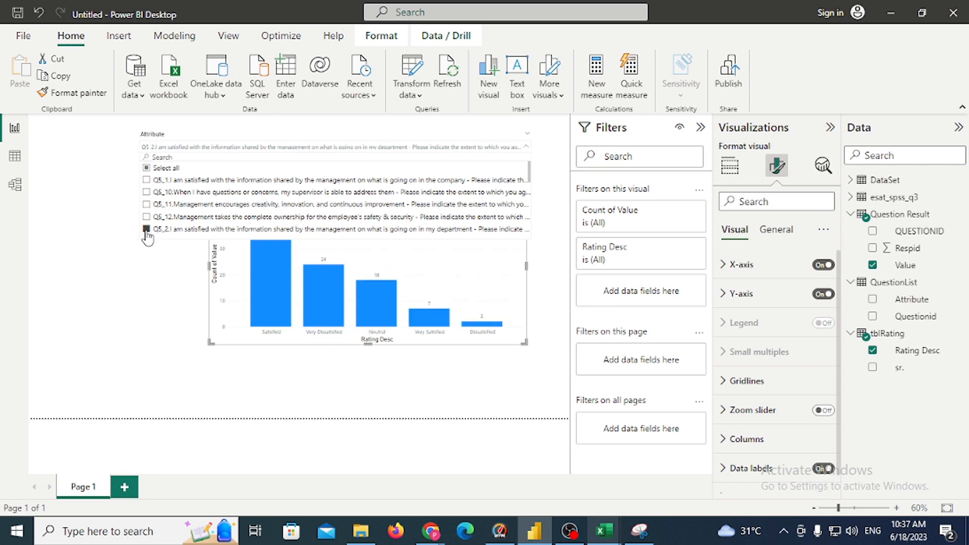
click(147, 180)
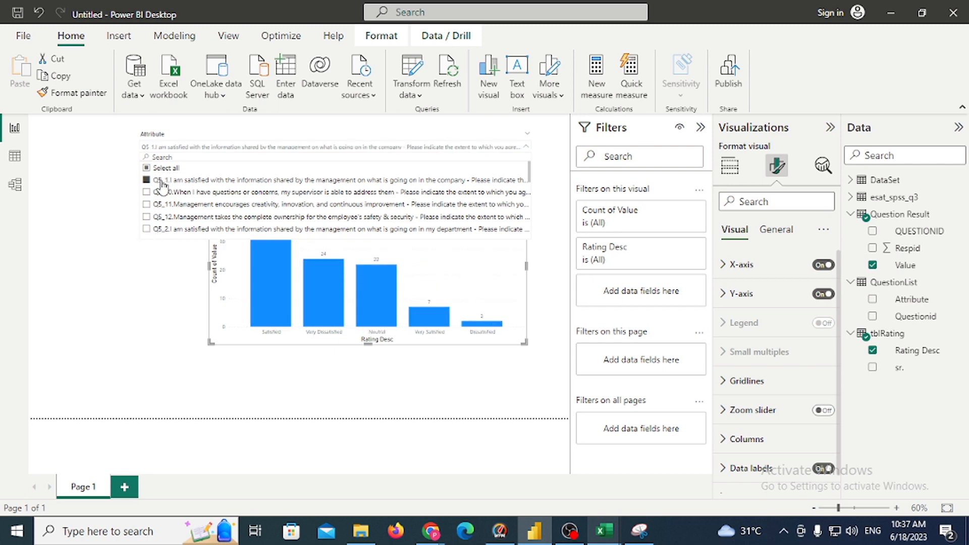
click(292, 348)
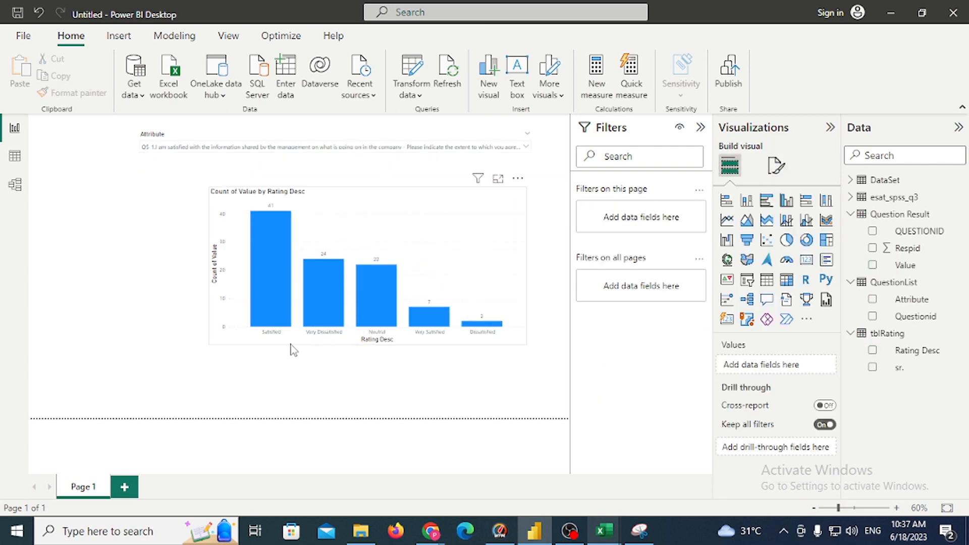
Set the Rating Desc column in tblRating to sort by the sr. column.
click(14, 155)
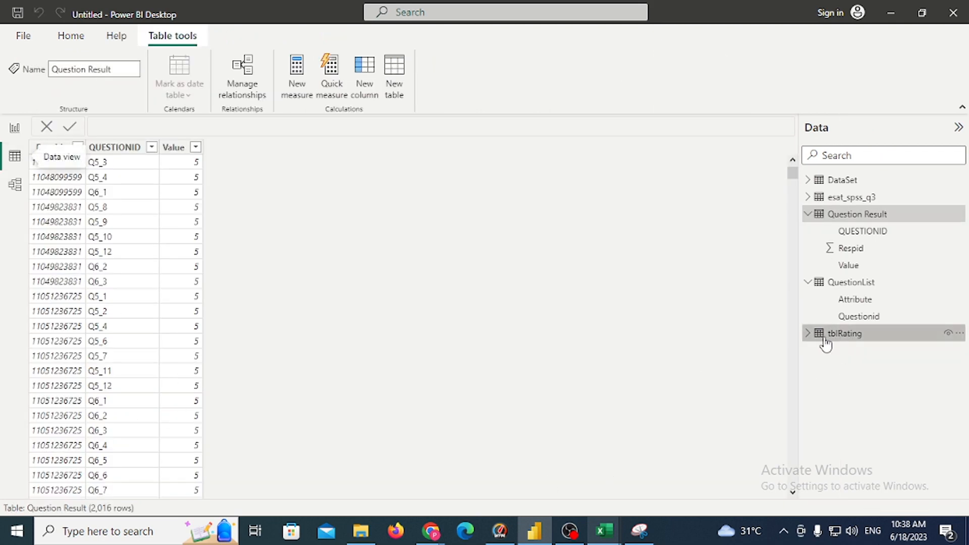
click(807, 333)
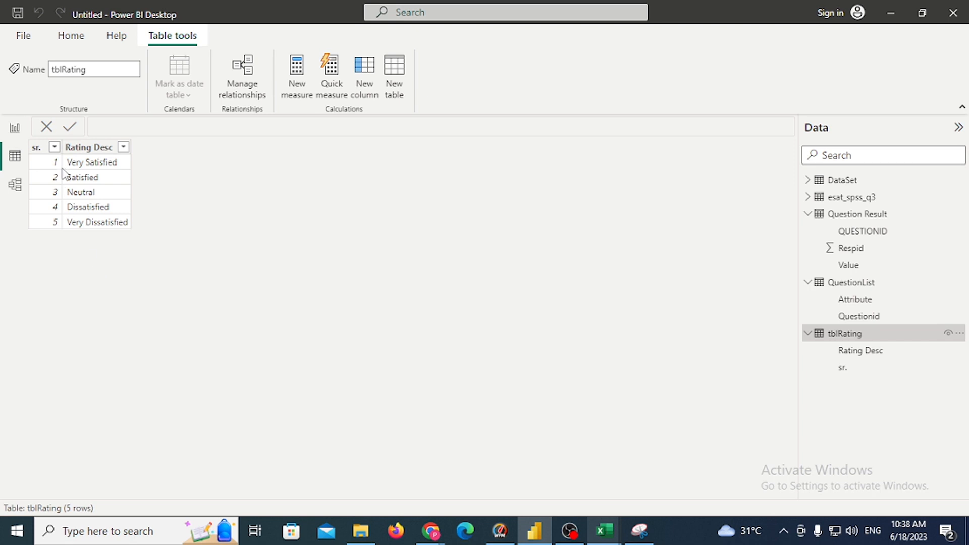
click(91, 148)
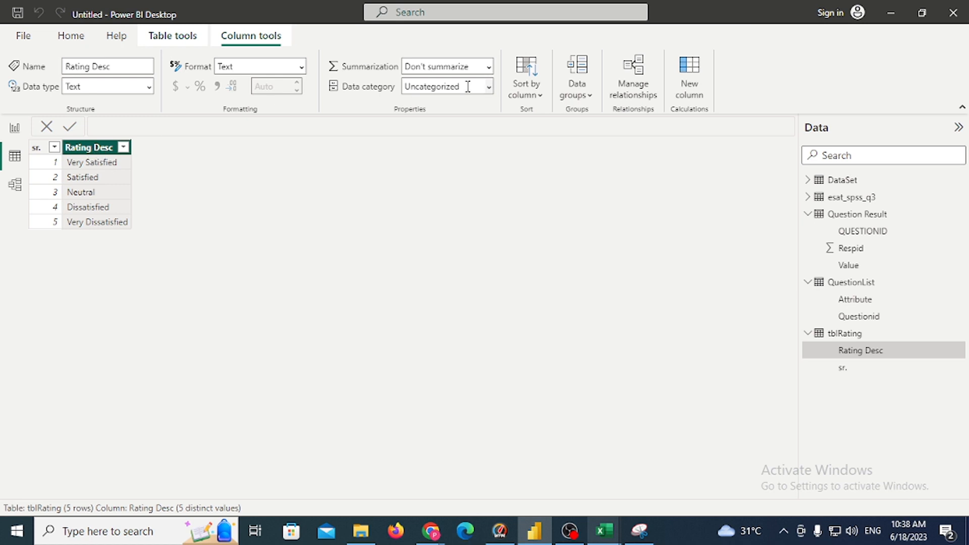
click(532, 96)
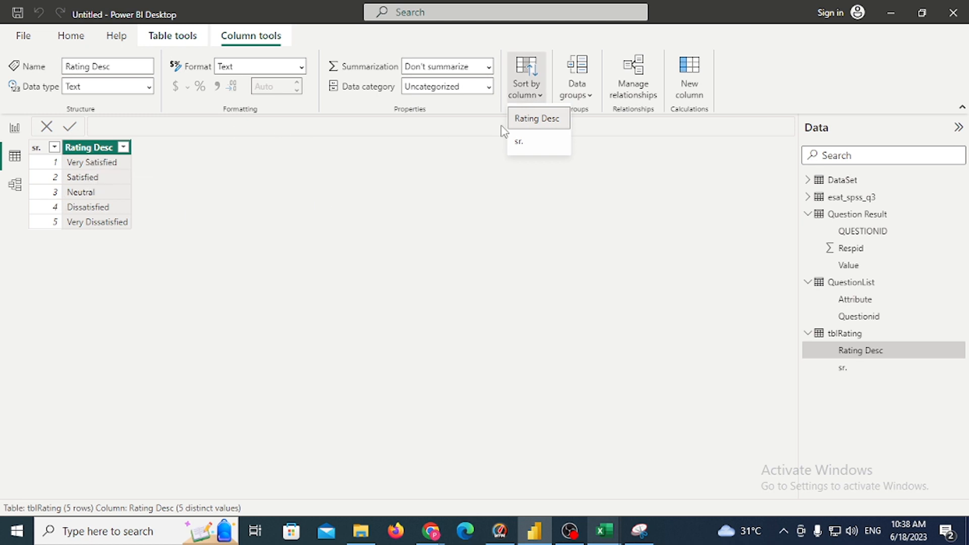
click(533, 146)
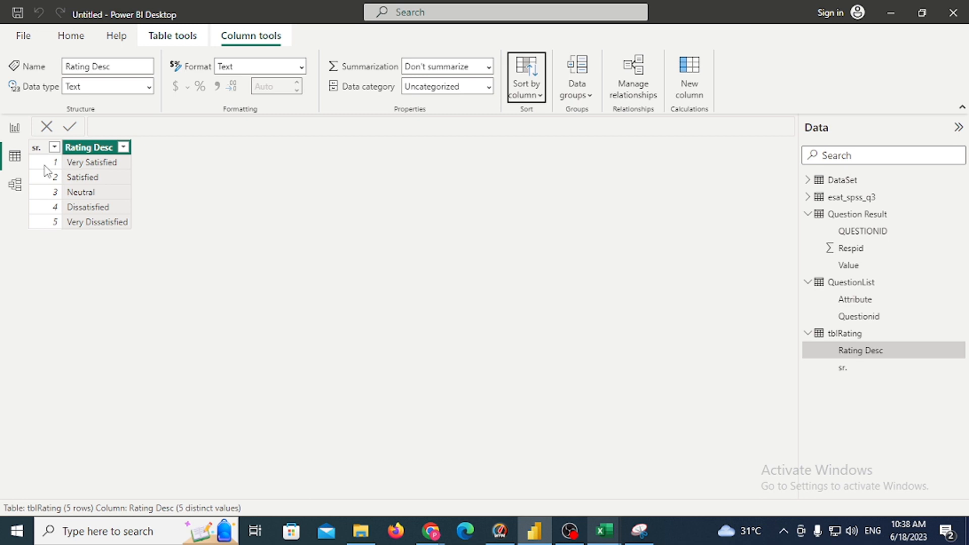
Convert the column chart on Page 1 to a table and sort it by Rating Desc.
click(13, 132)
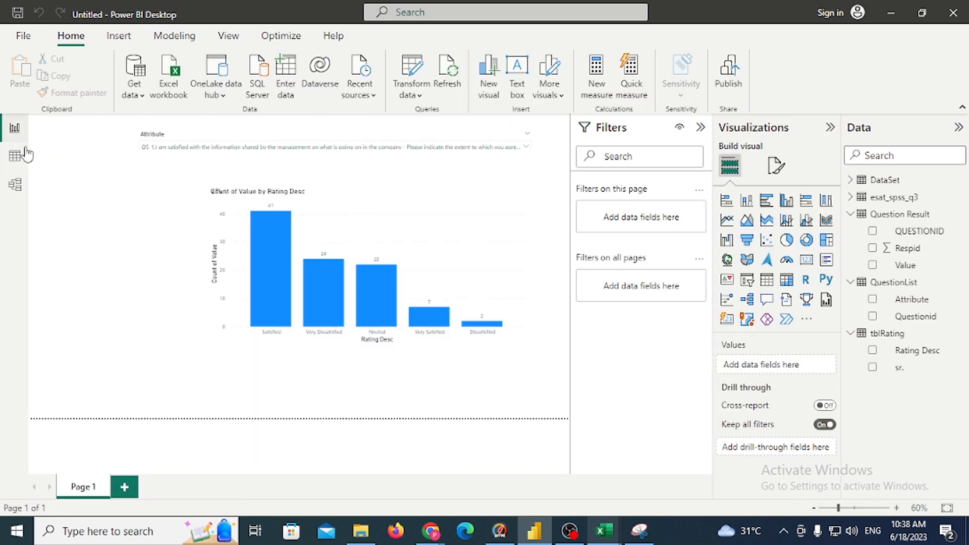
click(392, 264)
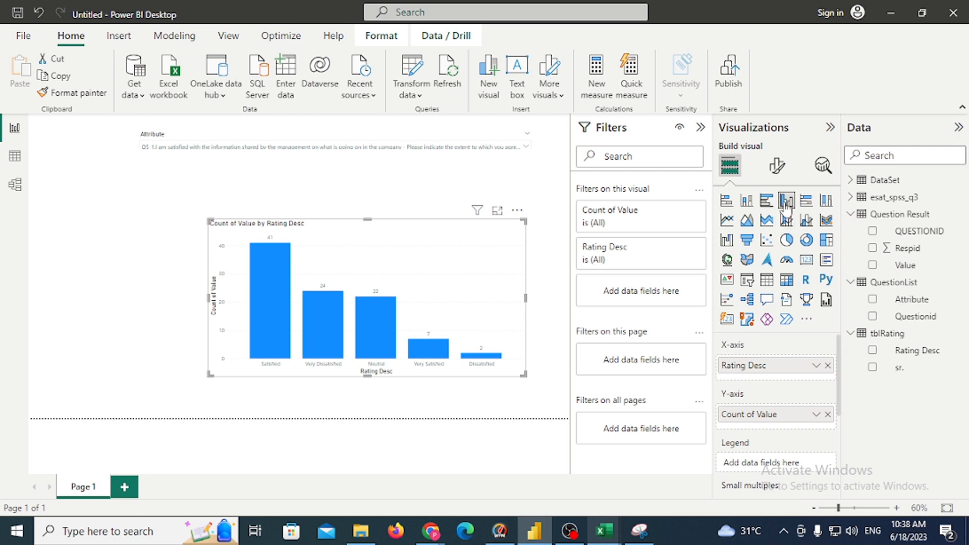
click(767, 281)
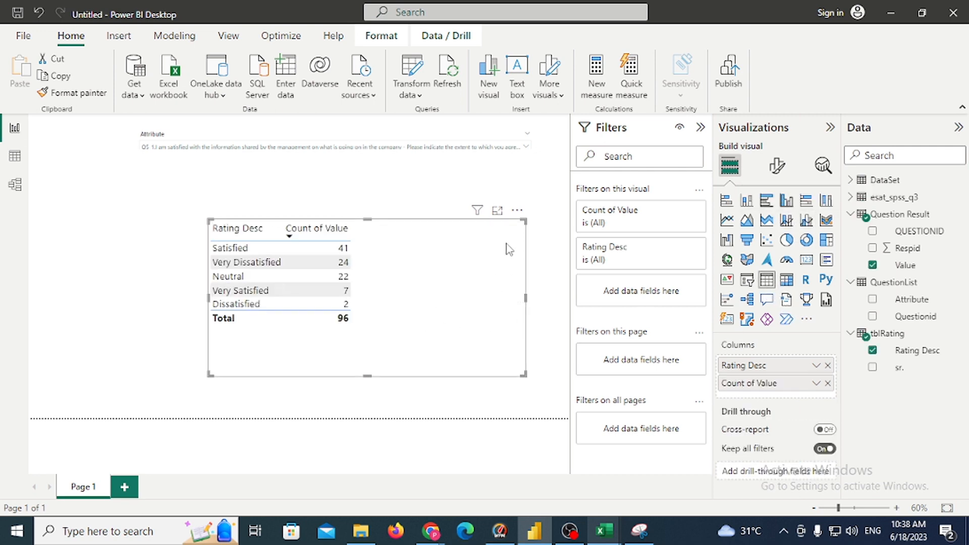
click(517, 210)
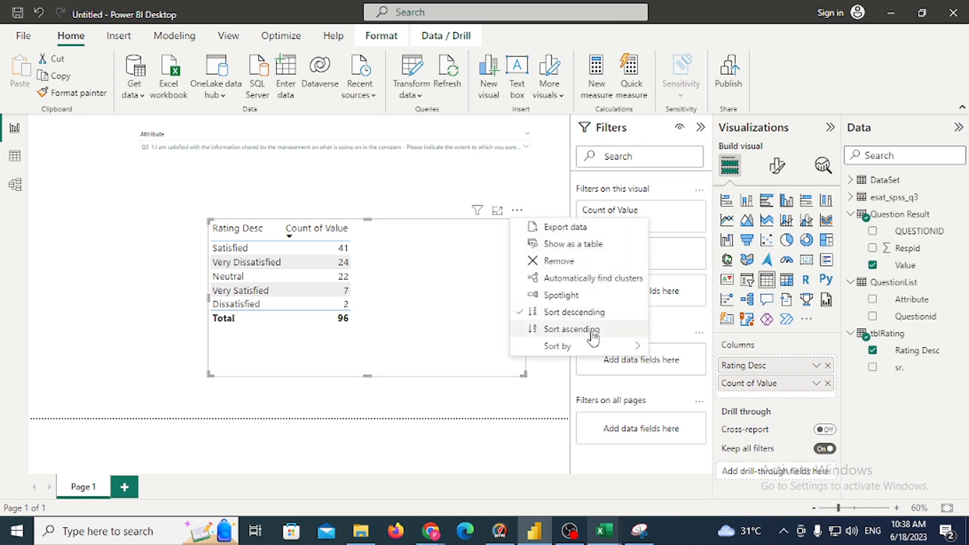
mouse_move(584, 353)
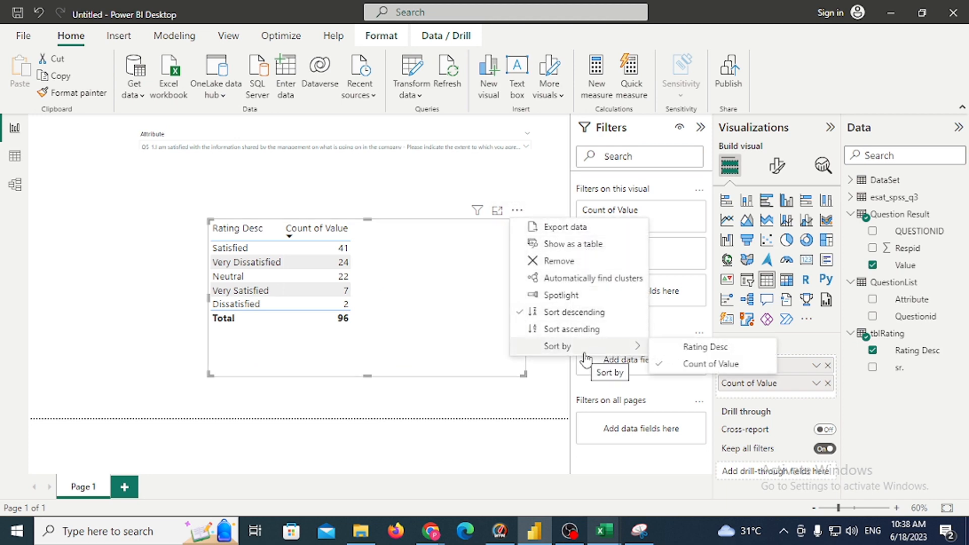
click(695, 349)
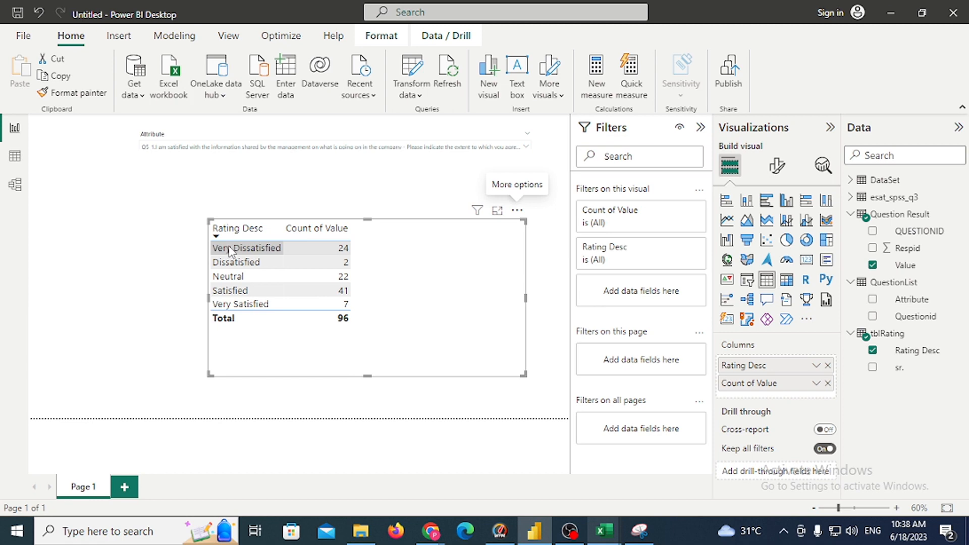
Reapply sorting by sr. to the Rating Desc column in the tblRating data.
click(15, 158)
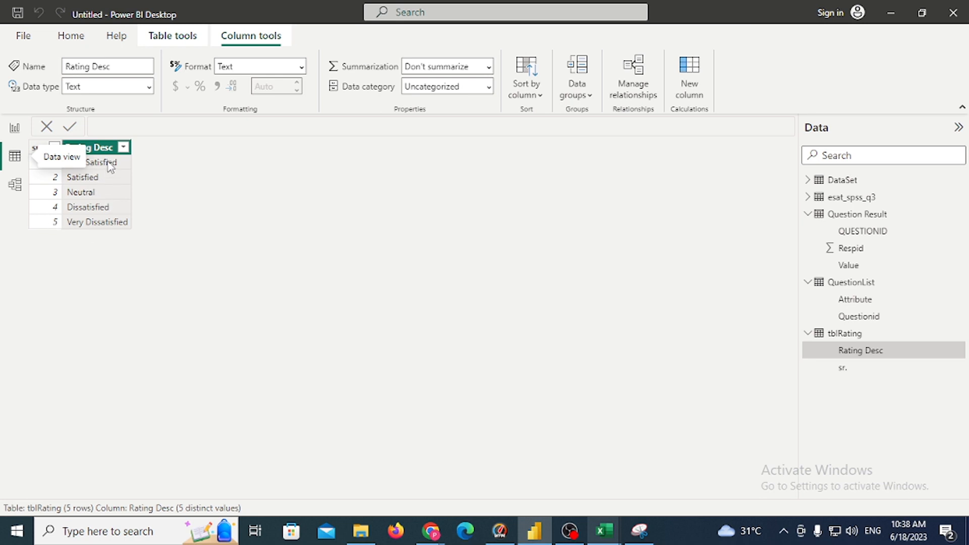
click(525, 96)
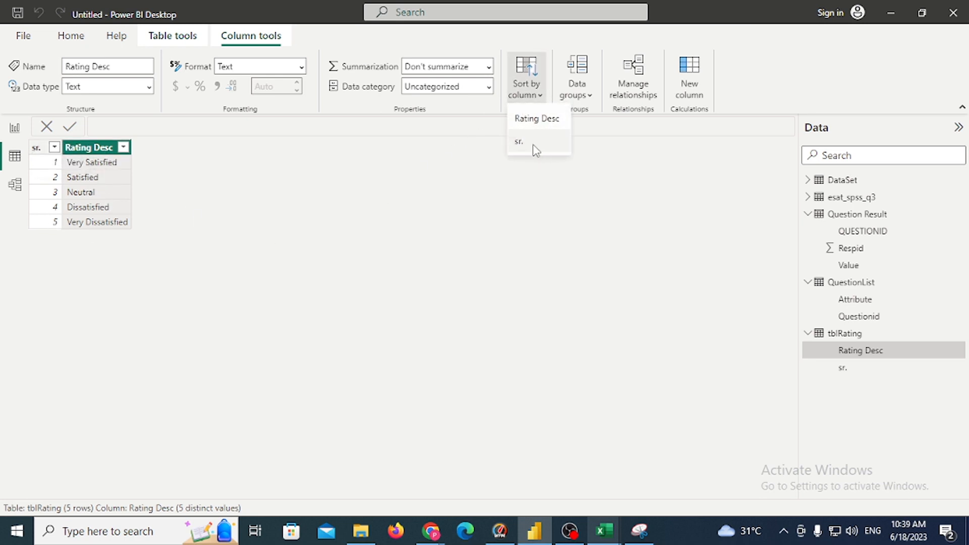
click(535, 146)
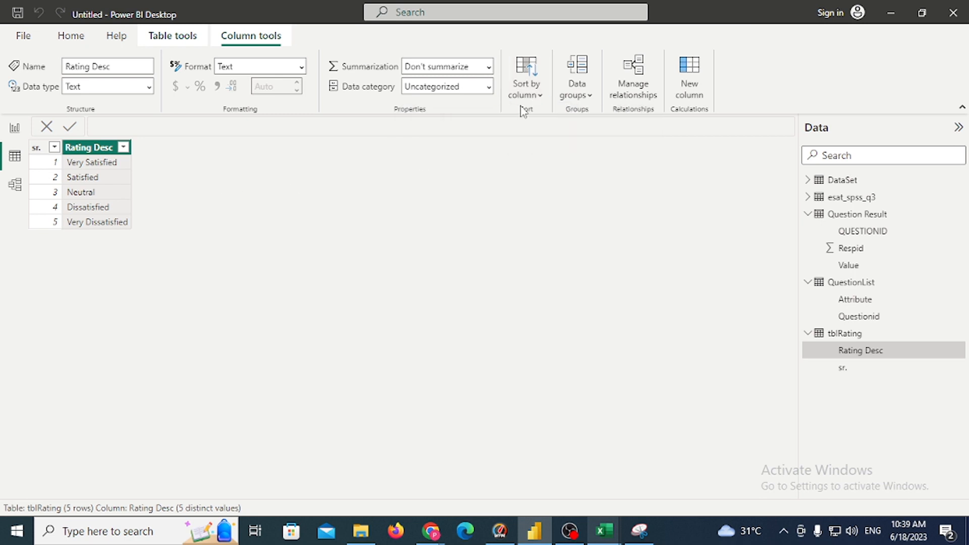
Sort the report table ascending by Rating Desc, and change it back to a clustered column chart placed slightly lower on the page.
click(15, 129)
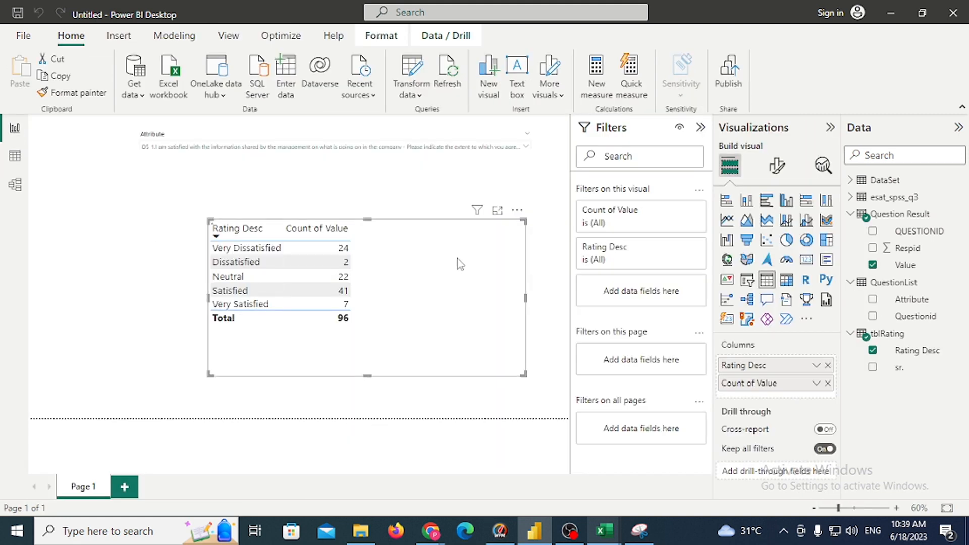
click(517, 209)
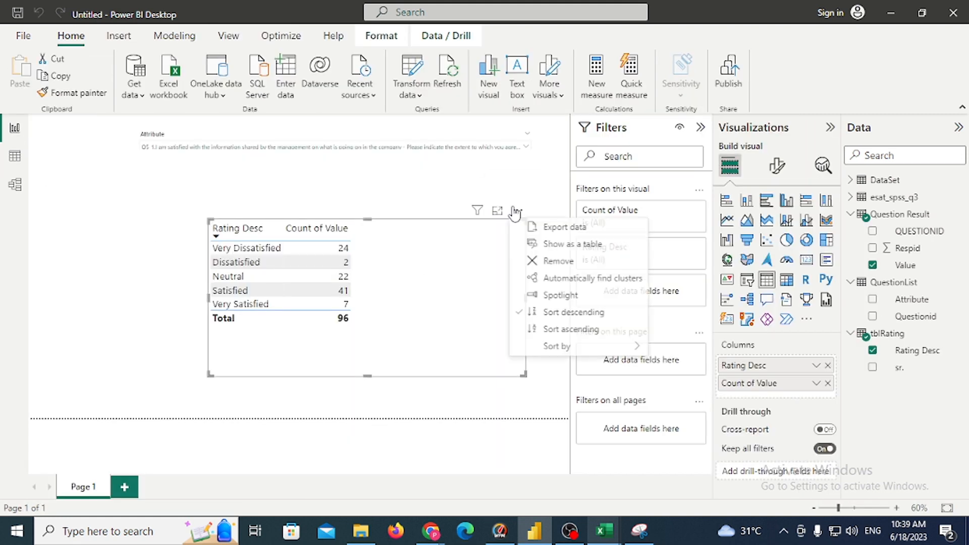
click(570, 329)
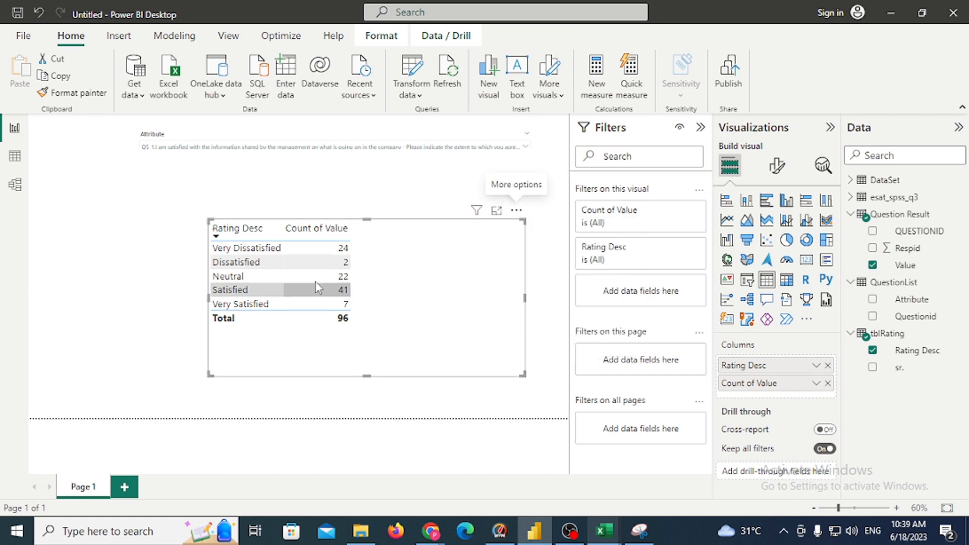
click(516, 210)
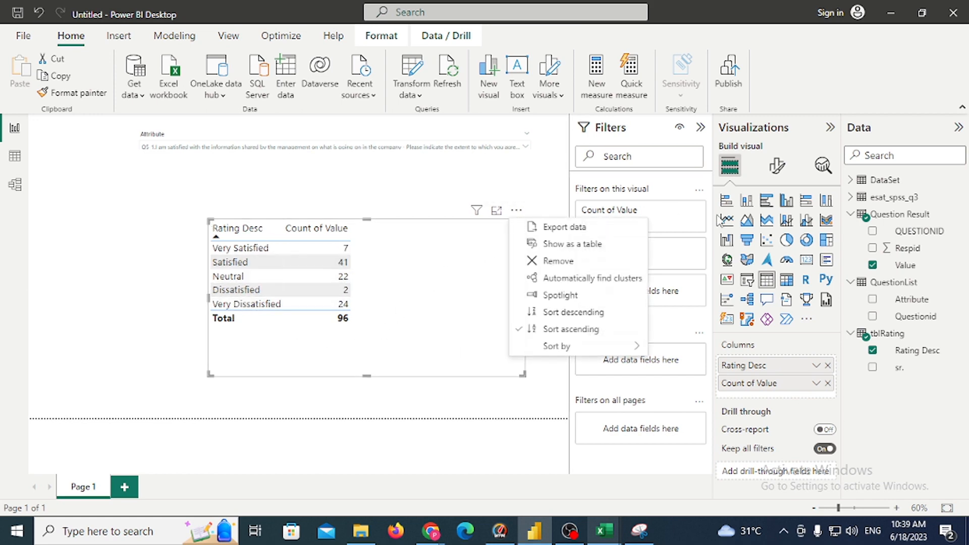
click(786, 201)
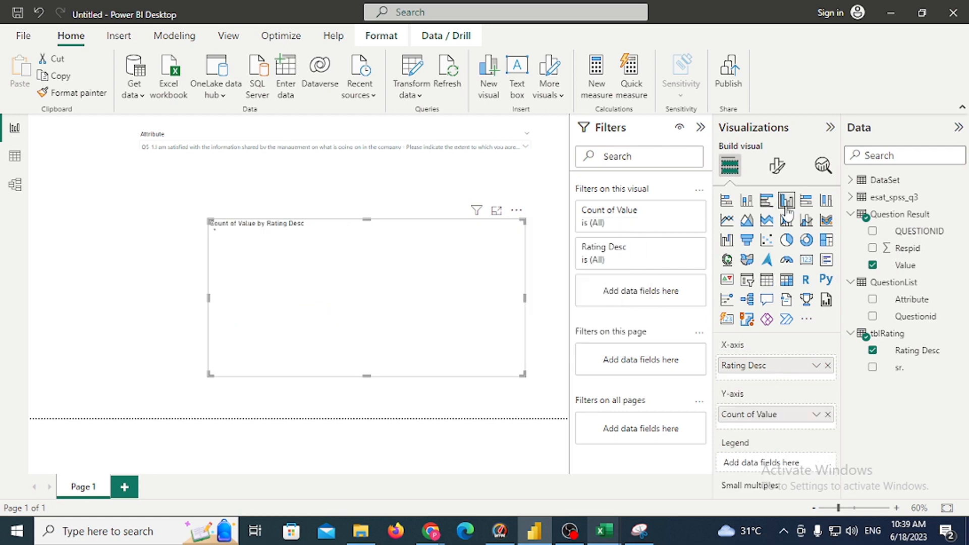
drag(434, 268, 422, 274)
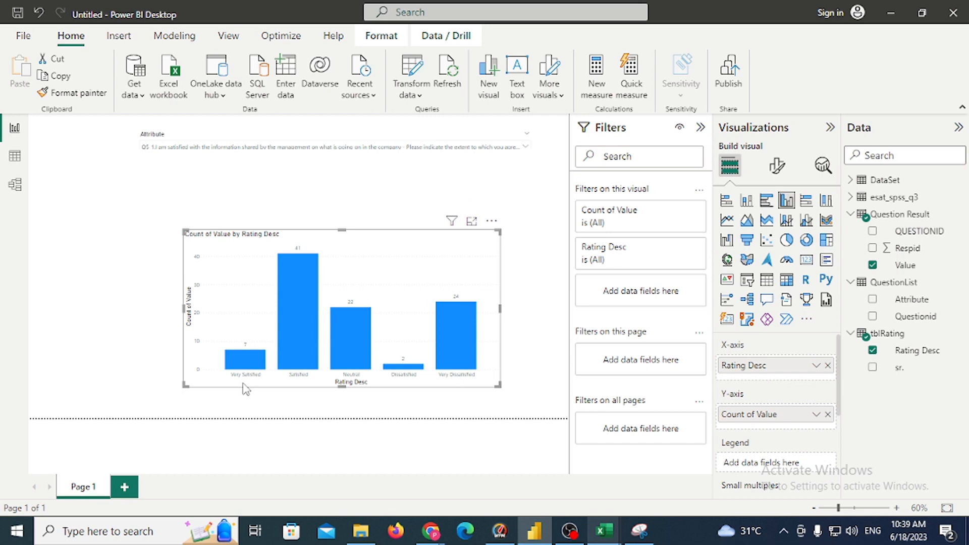
Set the Attribute slicer to Q5_11 about encouraging creativity, and change it to Q5_12 about ownership of employees' safety and security.
click(527, 148)
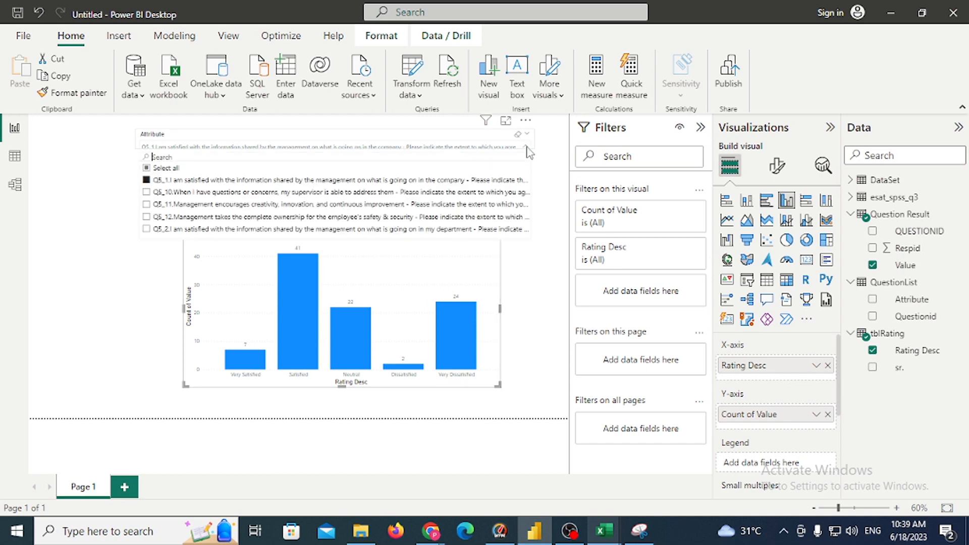
click(146, 205)
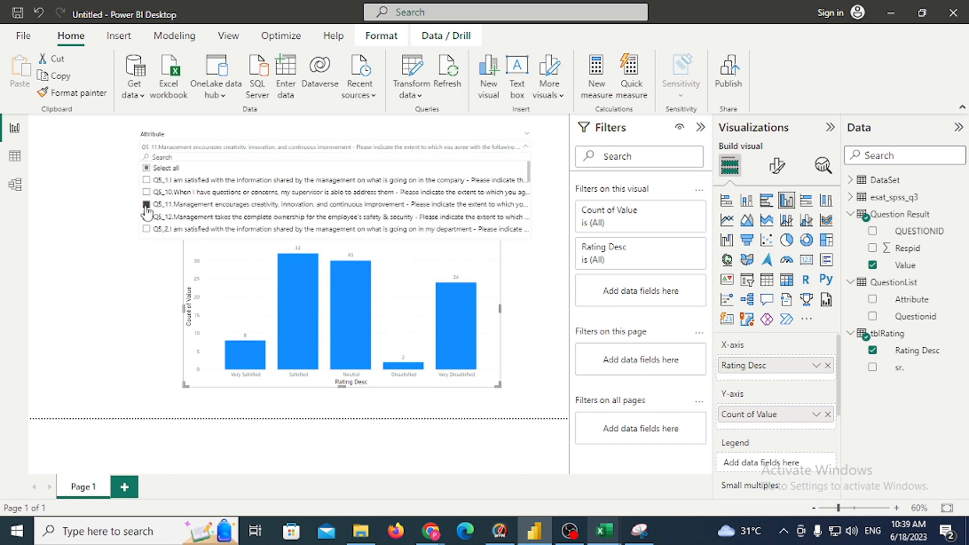
click(48, 250)
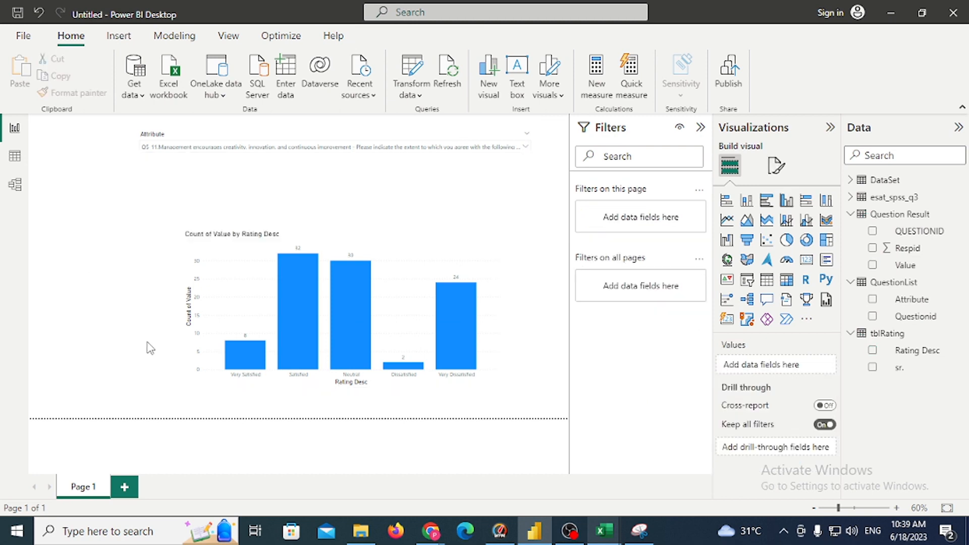
click(525, 146)
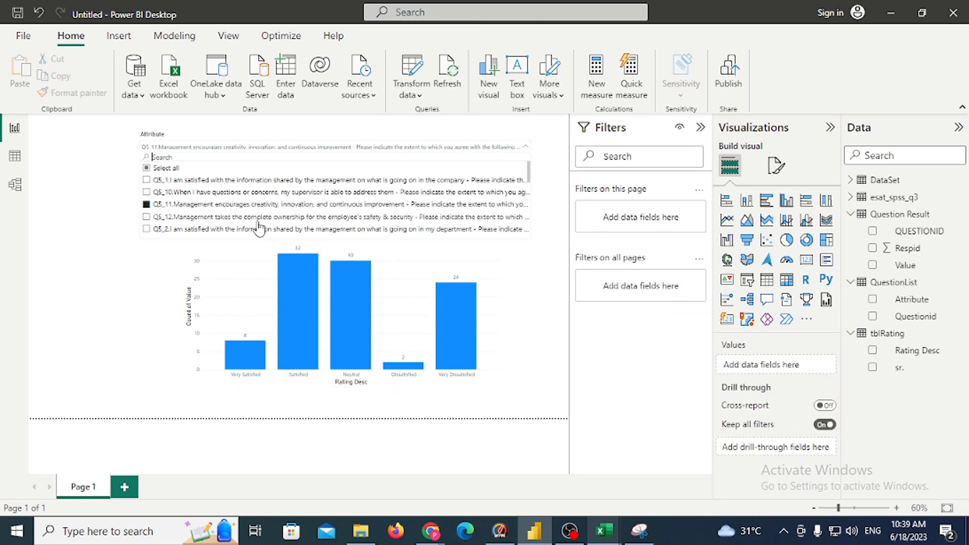
click(146, 217)
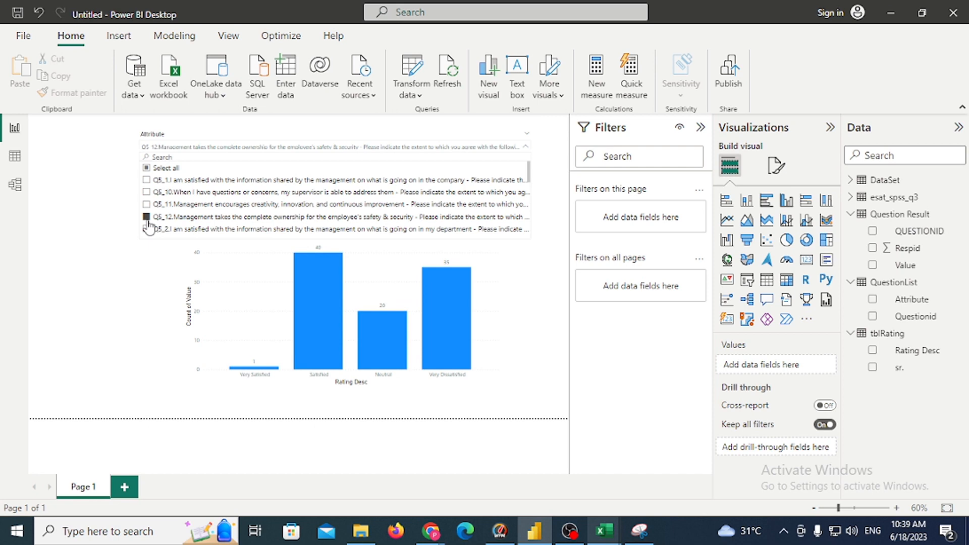
Collapse the Attribute slicer list, switch to Excel and close the esat_spss_q3 workbook without saving its changes.
click(15, 128)
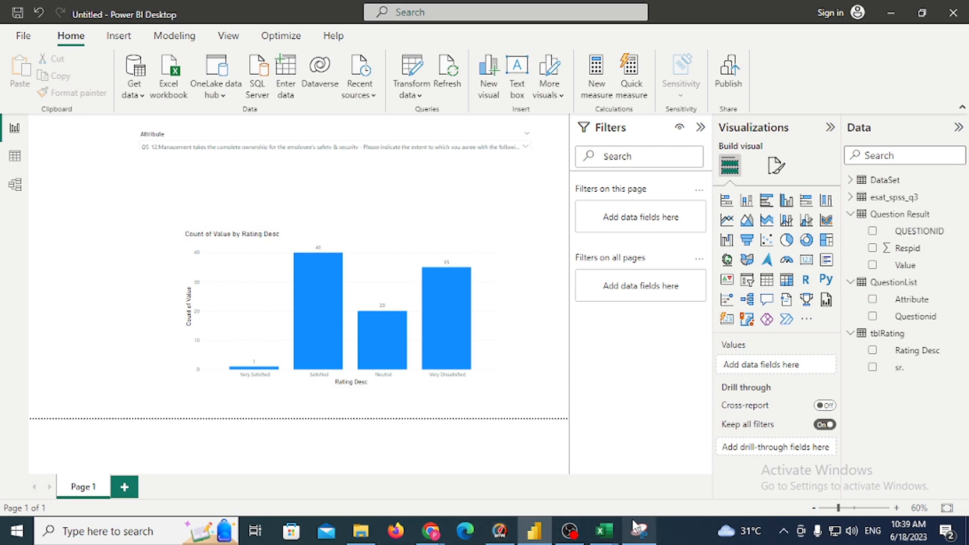
mouse_move(607, 537)
click(551, 485)
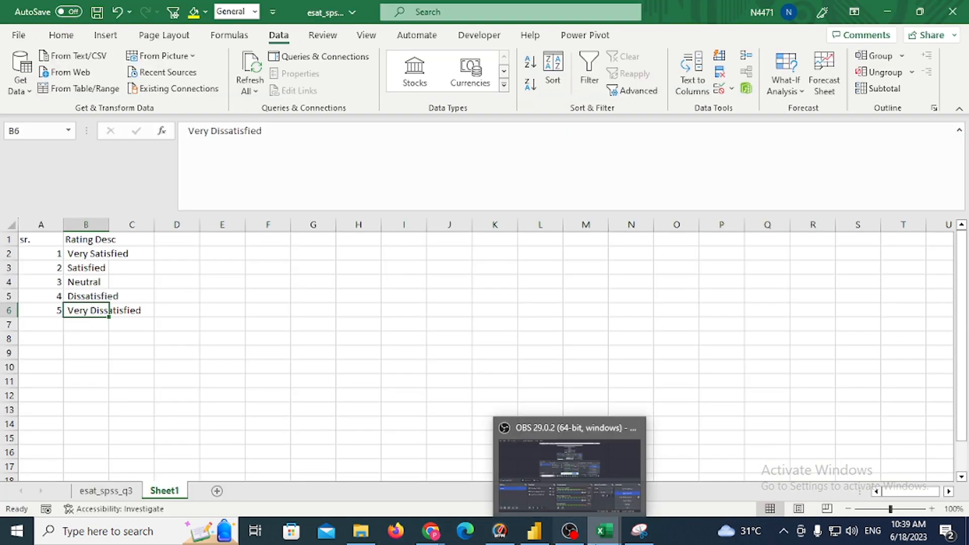
click(721, 295)
click(952, 11)
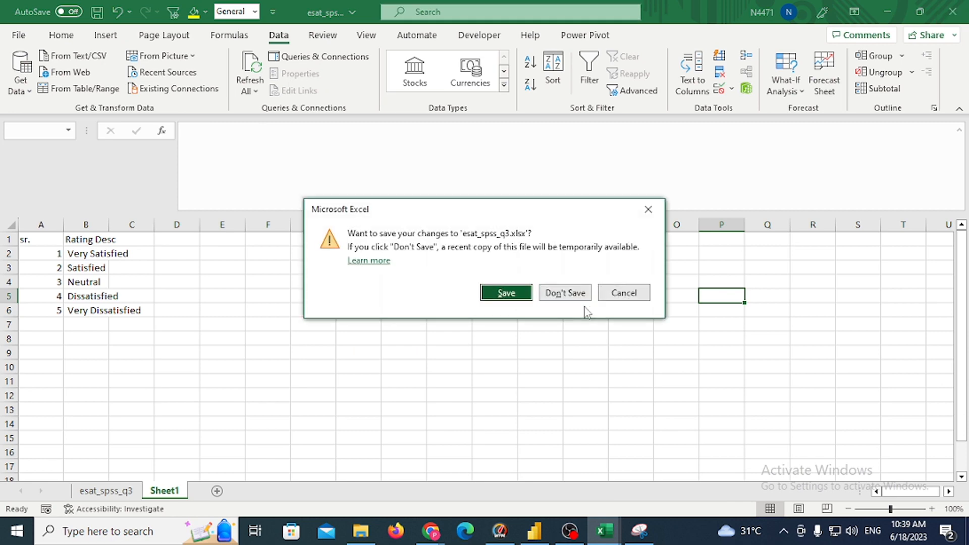
click(568, 293)
Open the esat_spss_q3 workbook from the Power Query folder in File Explorer.
mouse_move(621, 543)
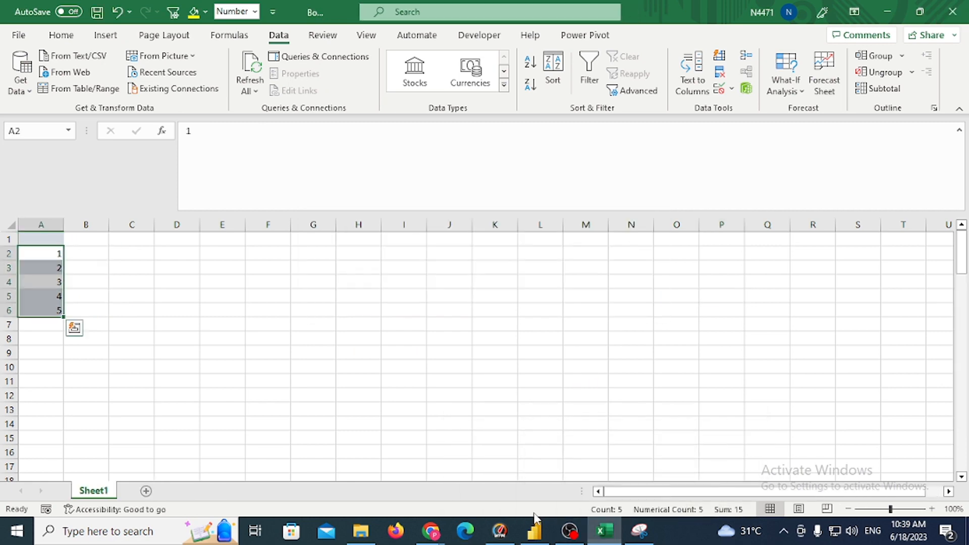
click(360, 530)
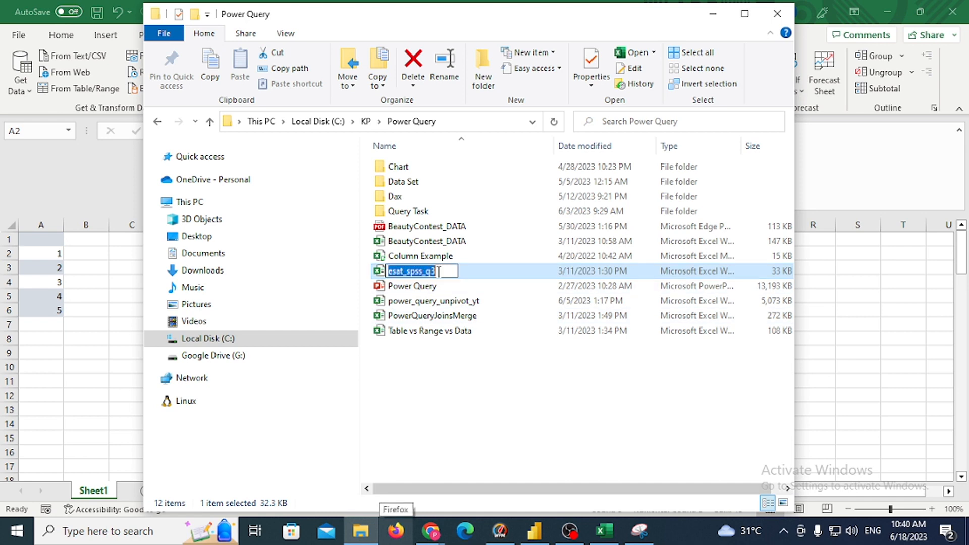
key(Down)
click(437, 271)
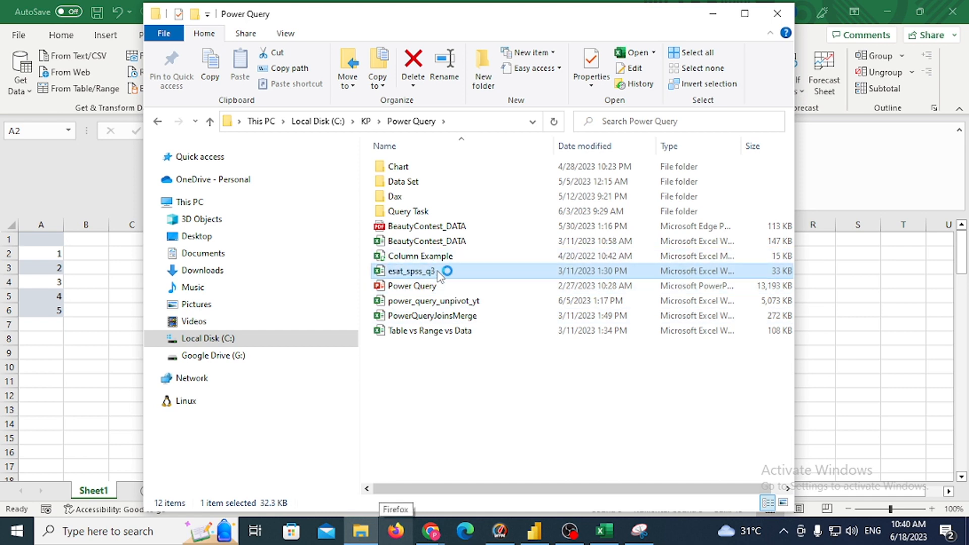
click(407, 354)
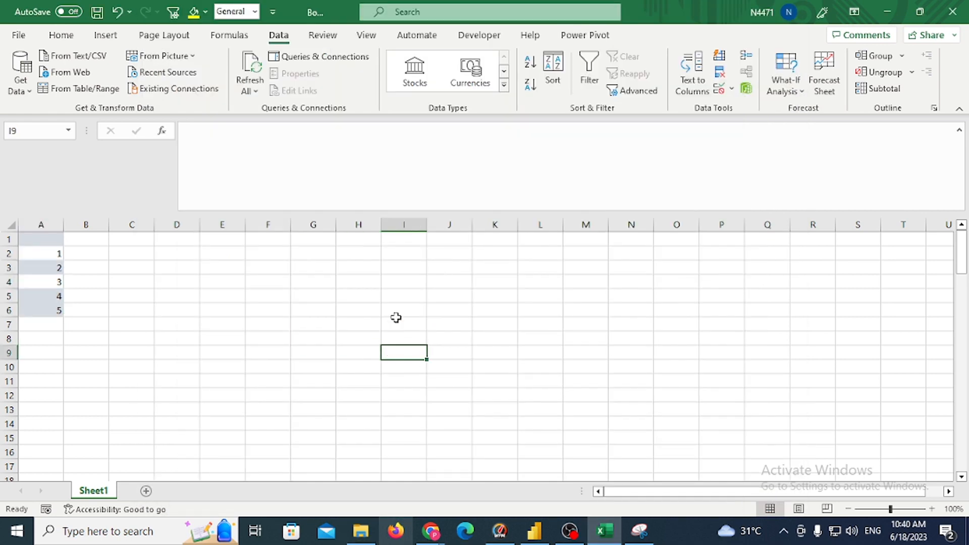
click(396, 319)
Examine the Q13 department question in the last column of the esat_spss_q3 sheet, including its full wording and first answer.
click(608, 242)
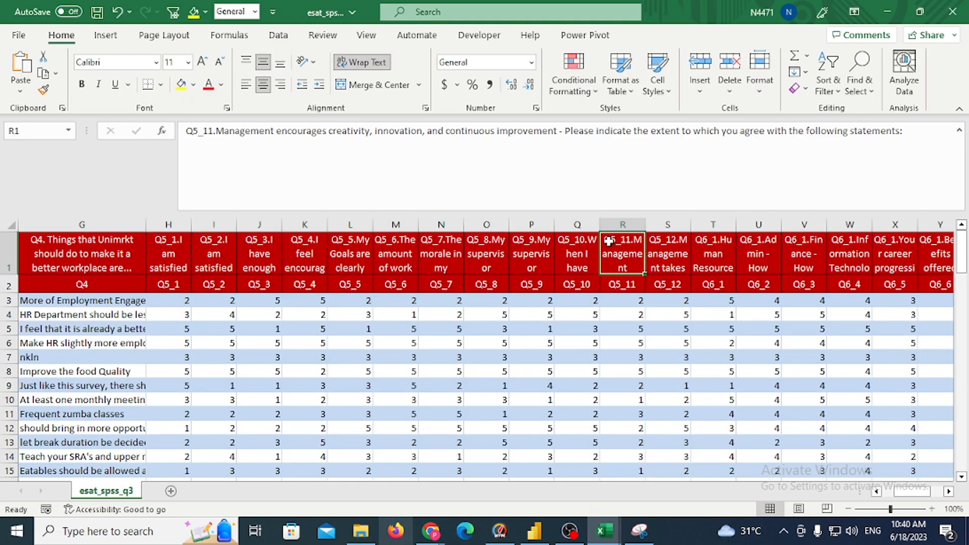
key(ctrl+Right)
key(Down)
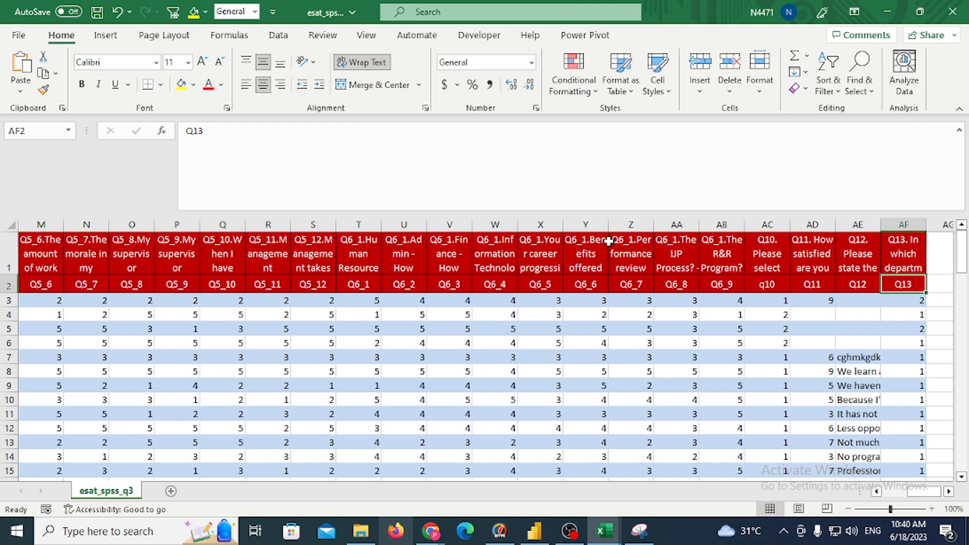
key(Up)
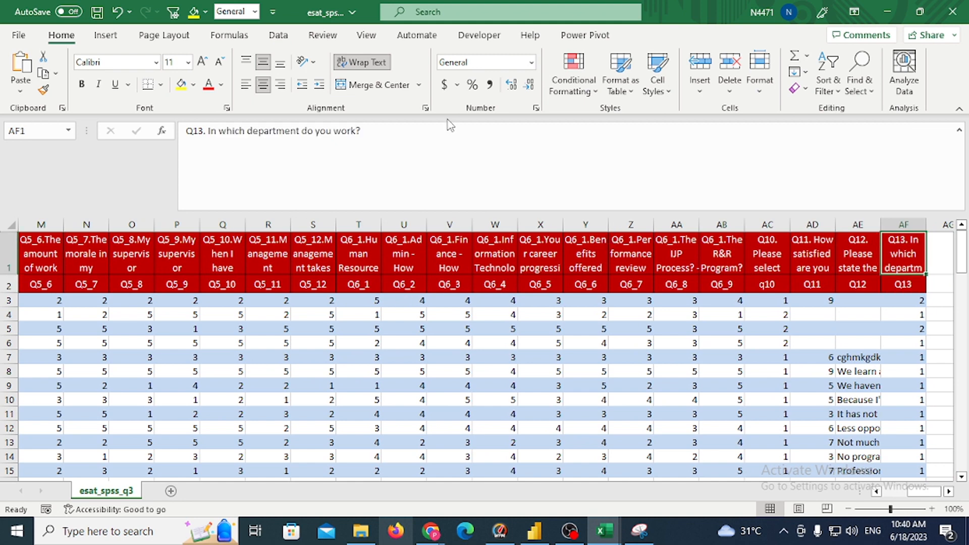
drag(367, 132, 92, 105)
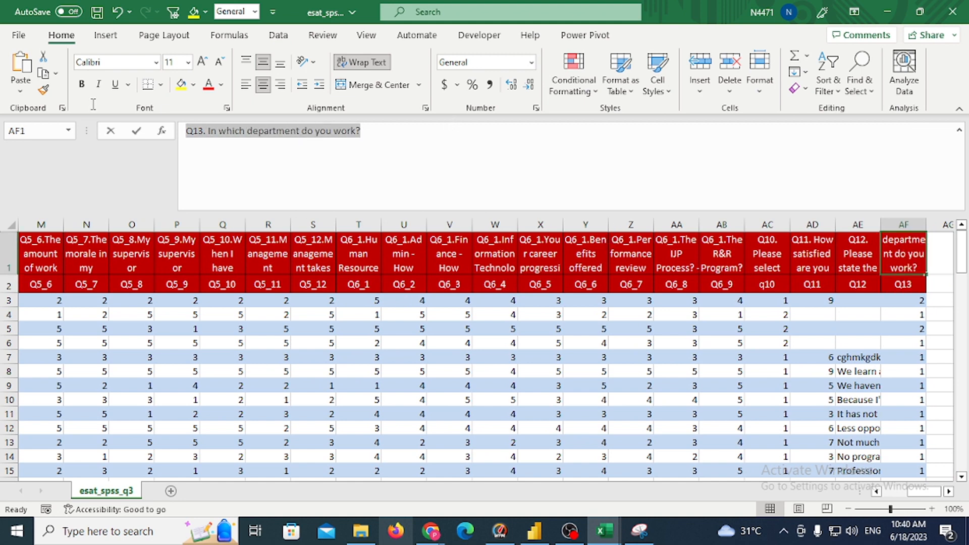
key(Escape)
click(906, 301)
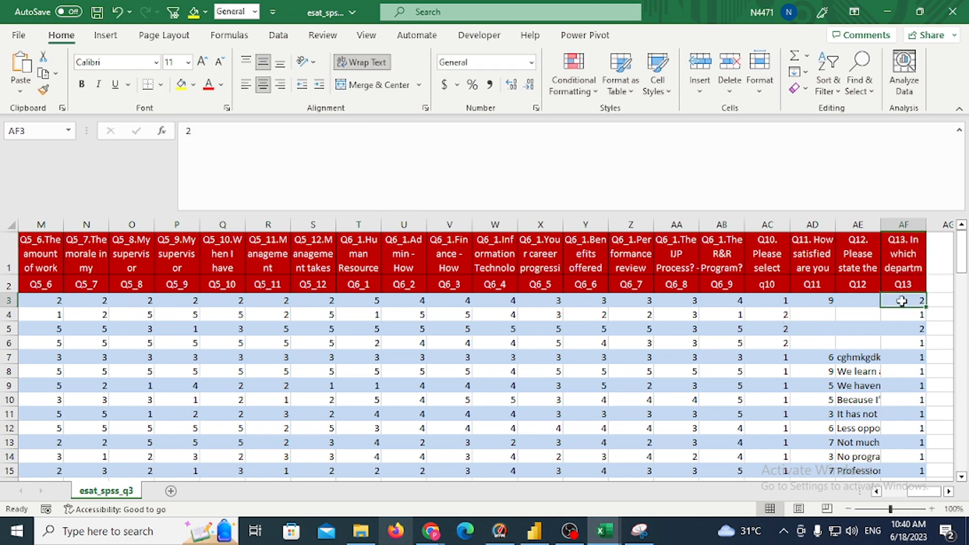
Turn on filters for the row 2 question headers and check the distinct answer values of Q13.
click(905, 283)
key(alt+a)
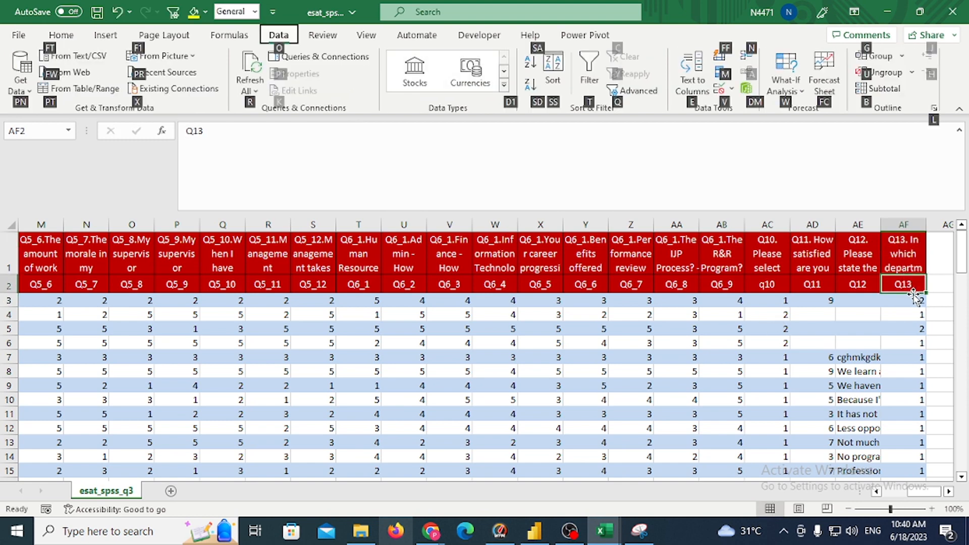
key(t)
click(920, 285)
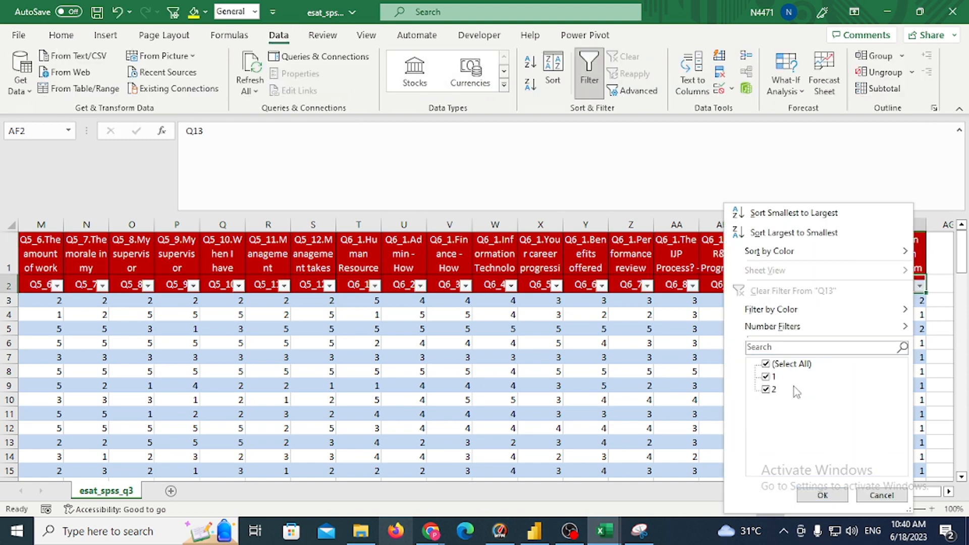
key(Escape)
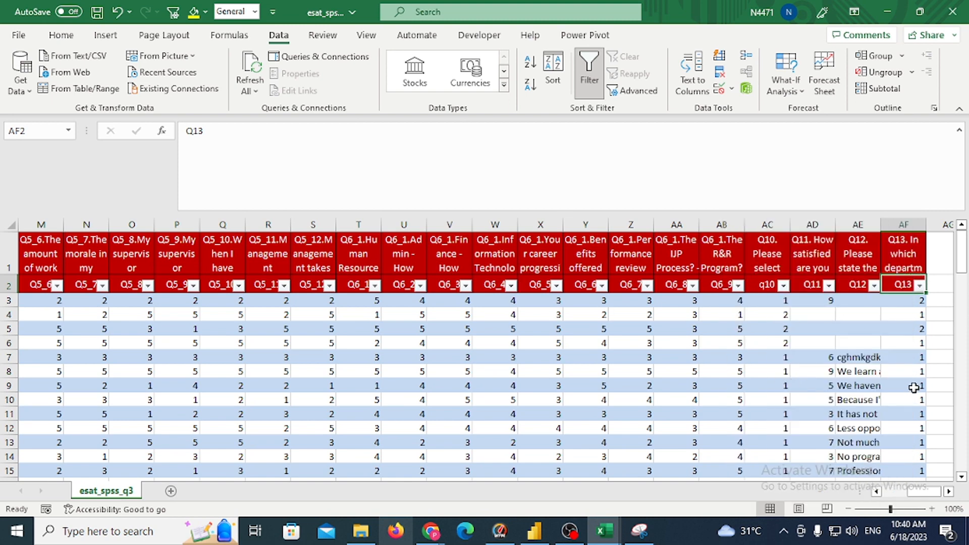
Switch to Power BI Desktop and examine the columns of the DataSet table in the table data.
key(alt)
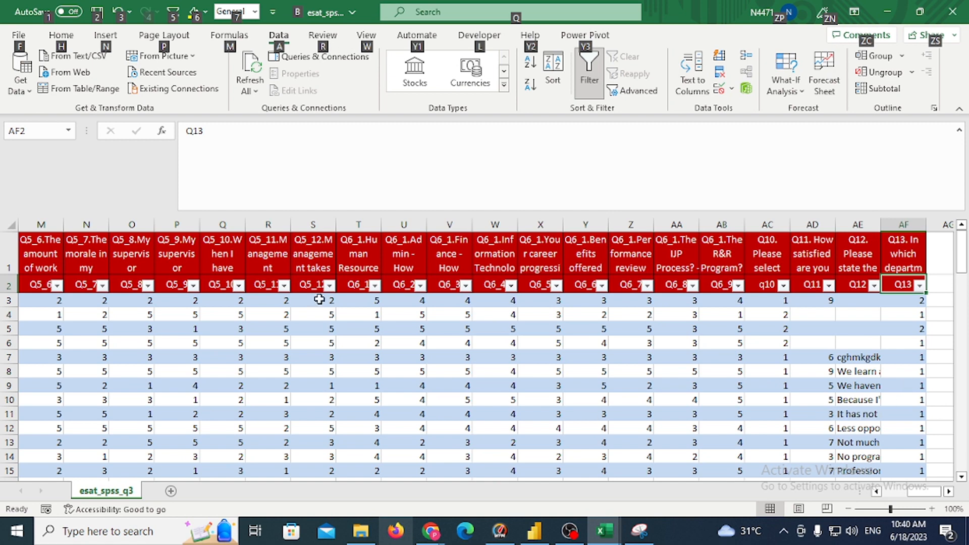
key(alt+Tab)
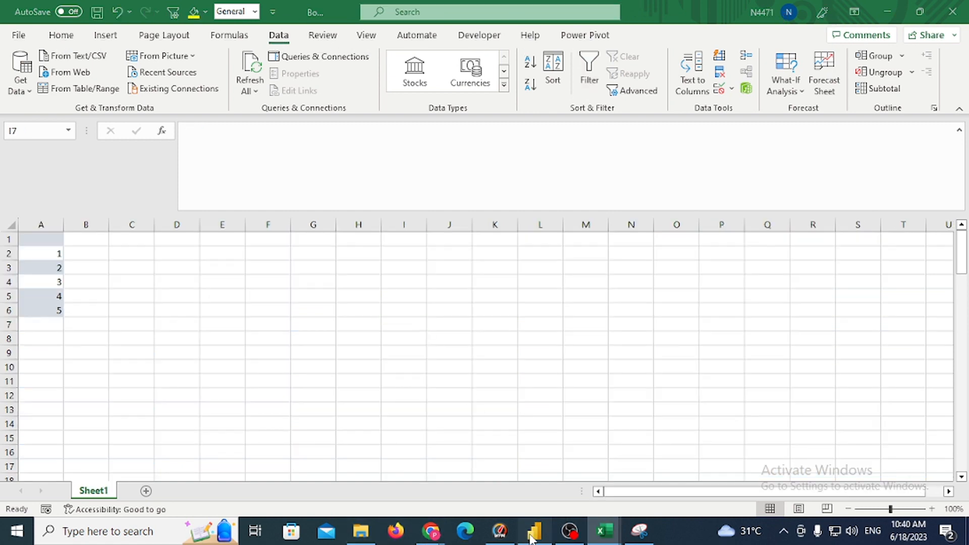
click(535, 530)
click(14, 156)
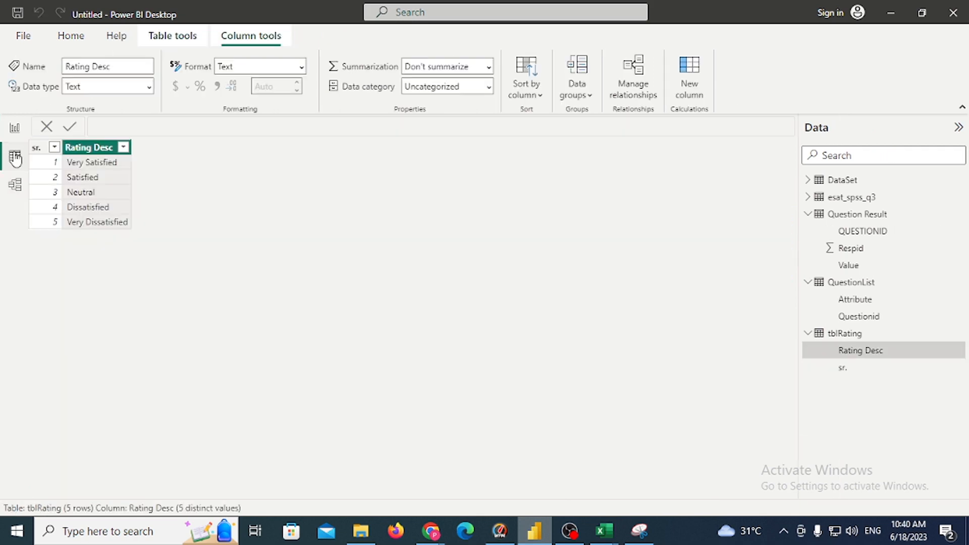
click(863, 182)
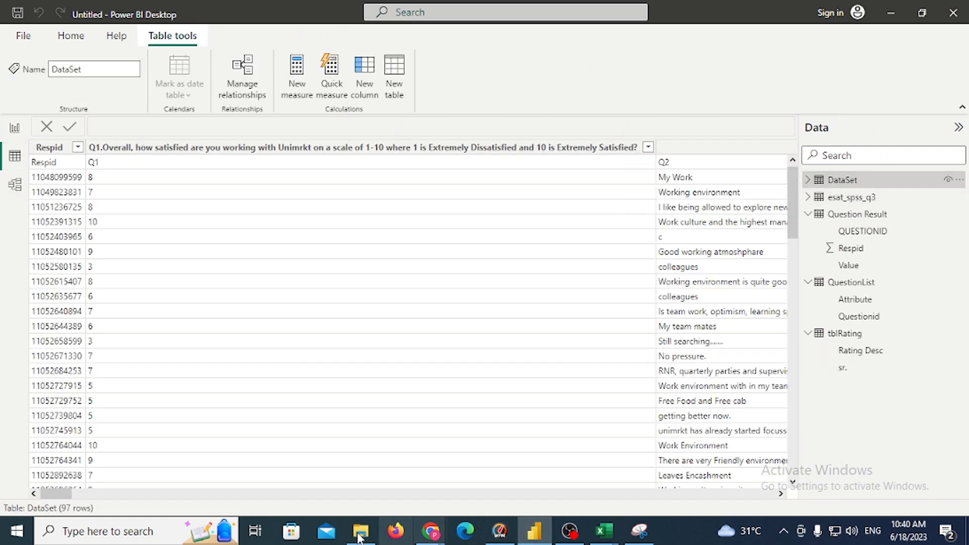
scroll(363, 494, right, 10)
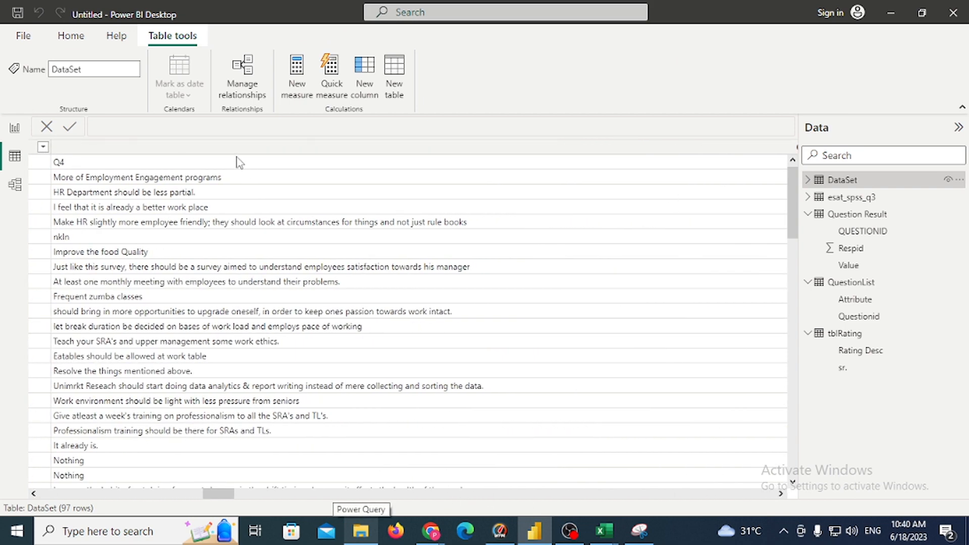
drag(225, 500, 54, 499)
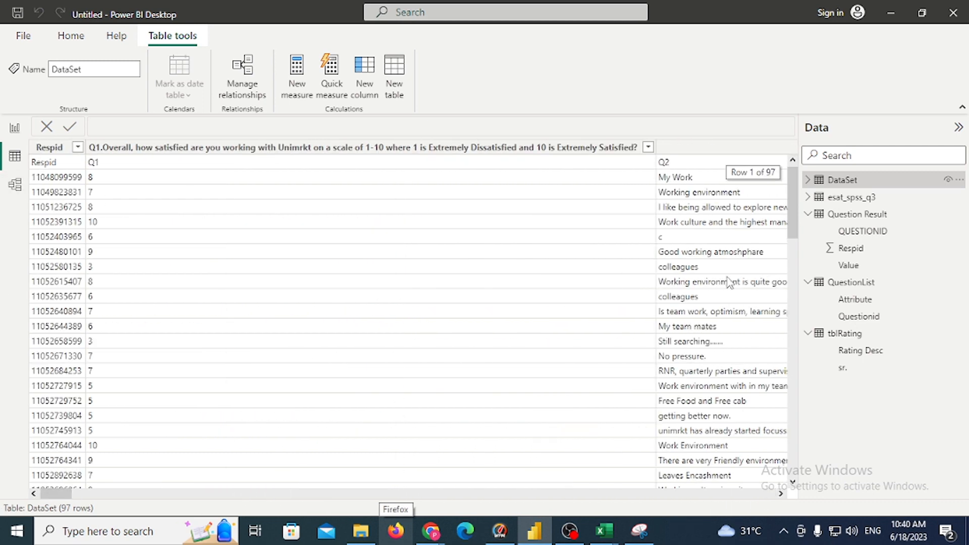
Open the Power Query Editor and duplicate the DataSet query.
right_click(860, 180)
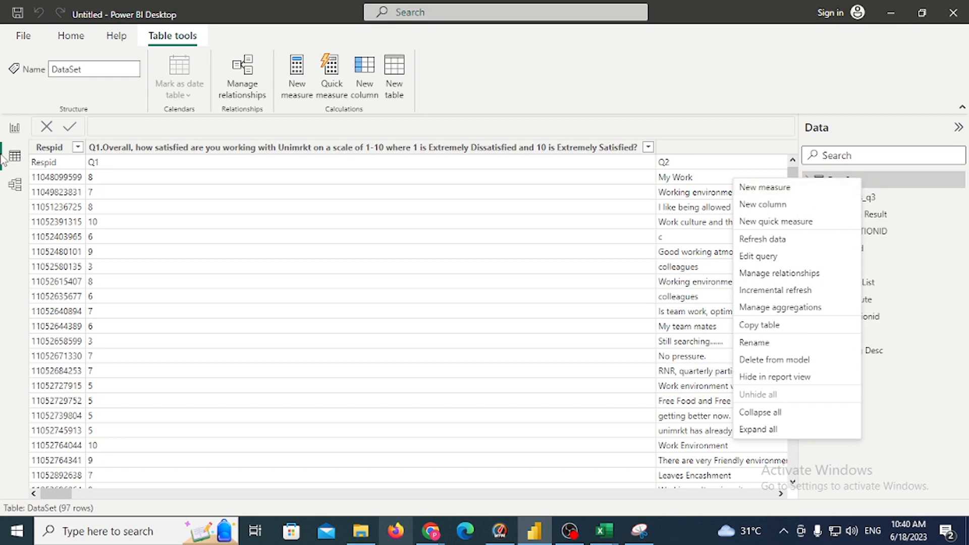
click(76, 41)
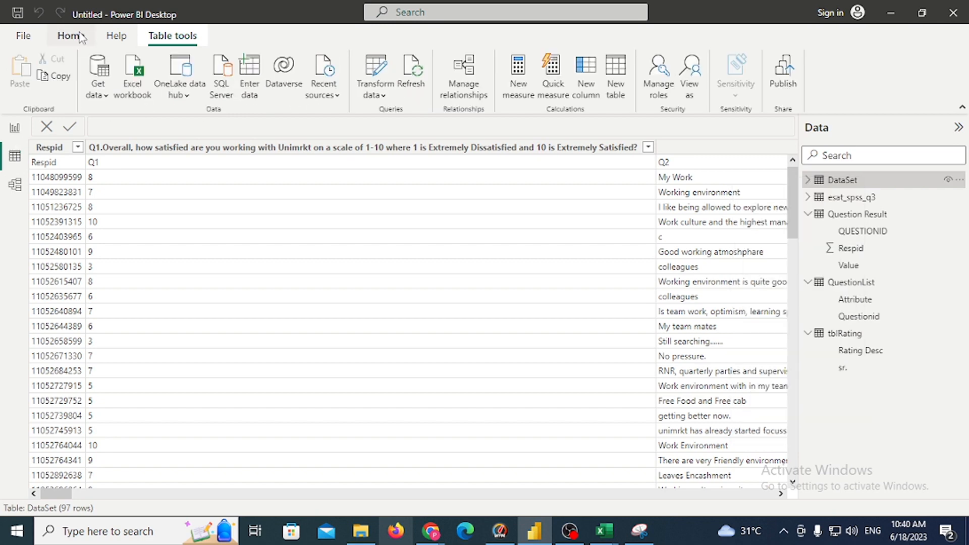
click(374, 95)
click(396, 117)
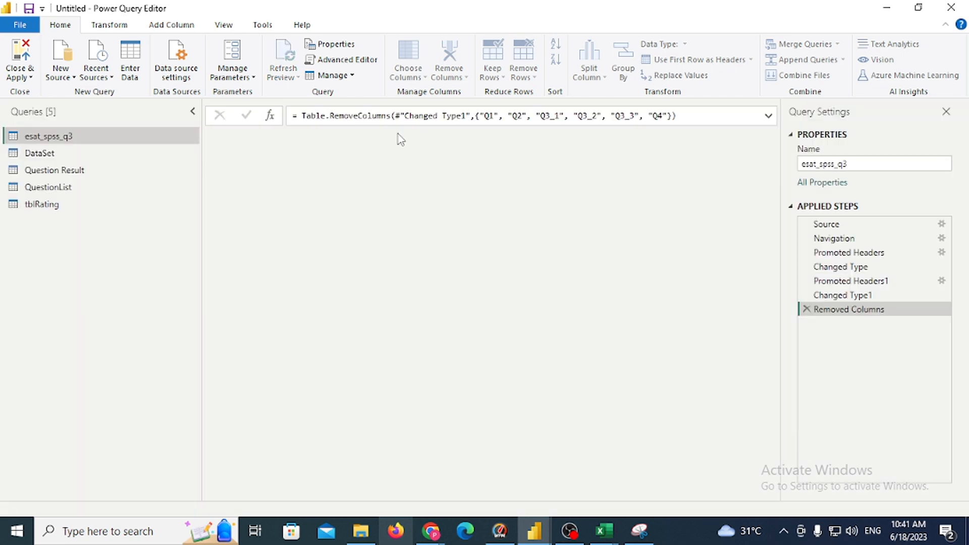
click(63, 152)
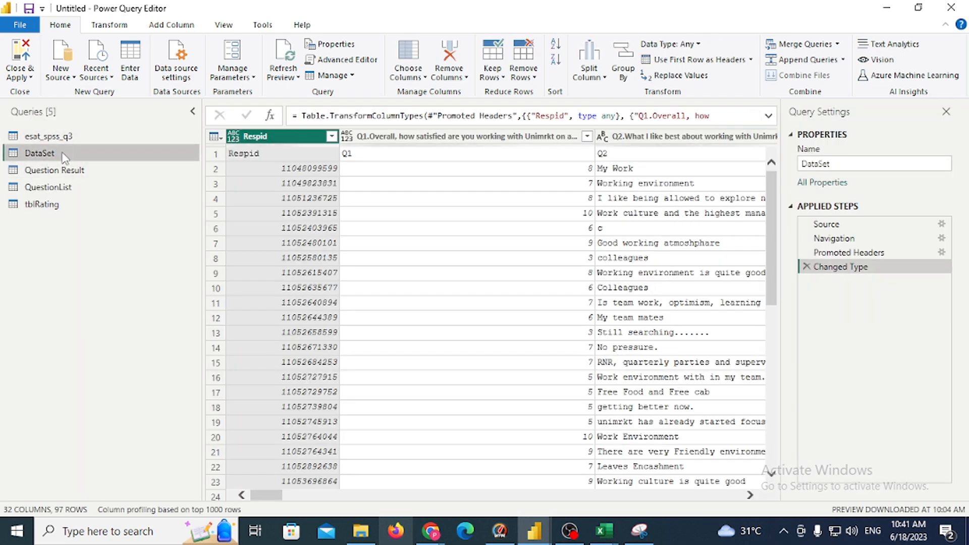
right_click(64, 156)
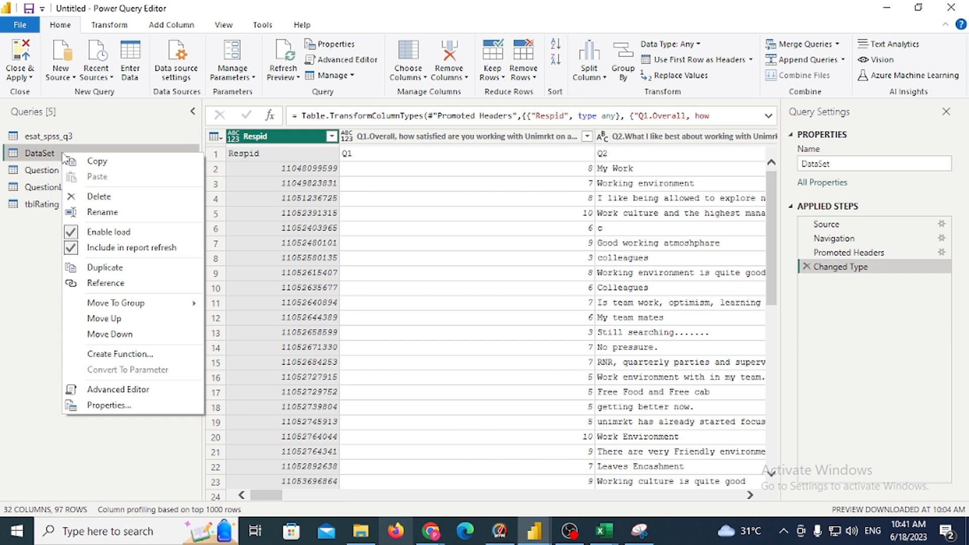
click(109, 267)
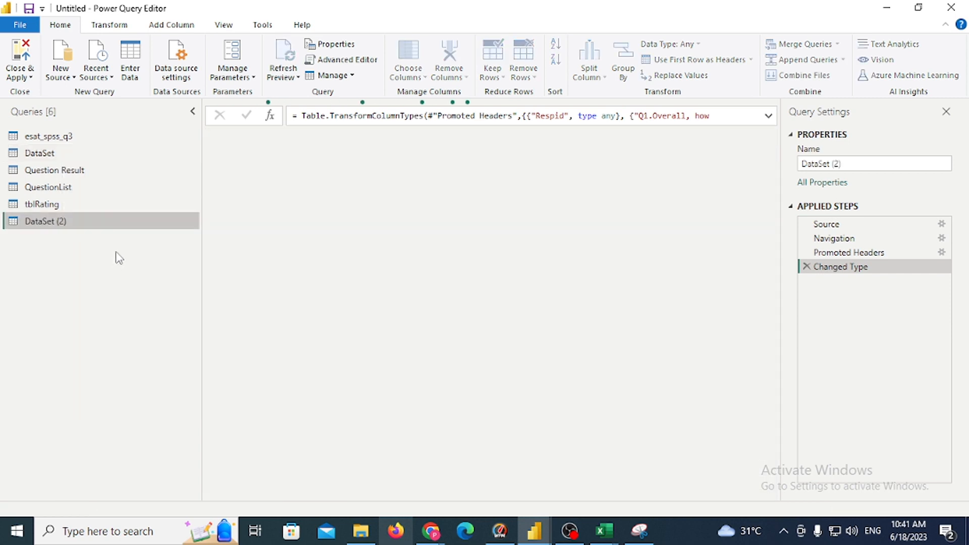
Rename the duplicated DataSet query as Department.
double_click(89, 225)
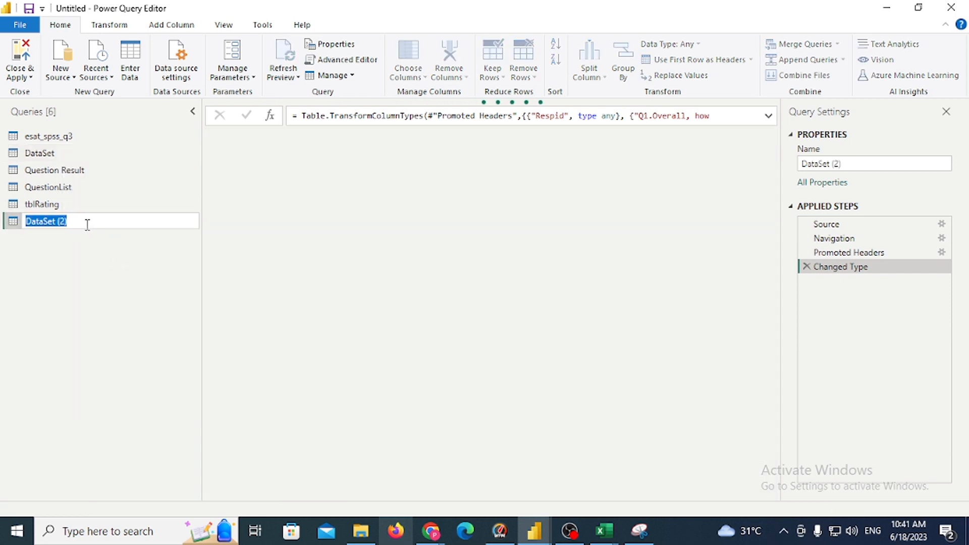
text(Depart)
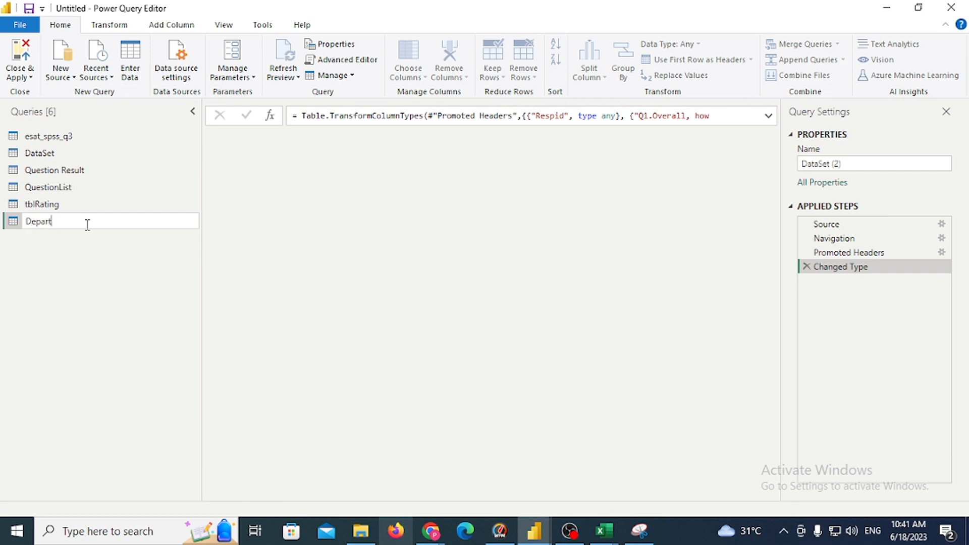
text(ment)
key(Return)
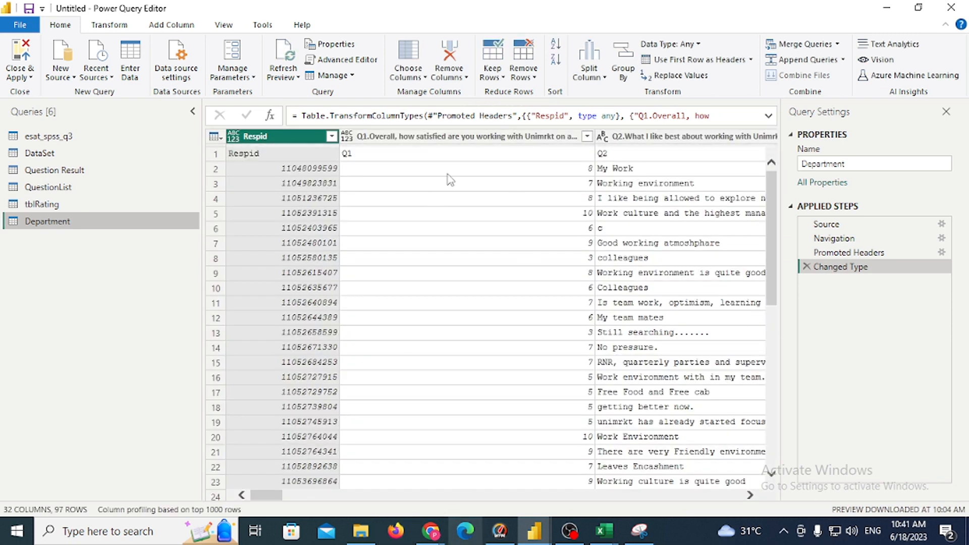
Move the Respid column to the end of the Department query.
right_click(268, 138)
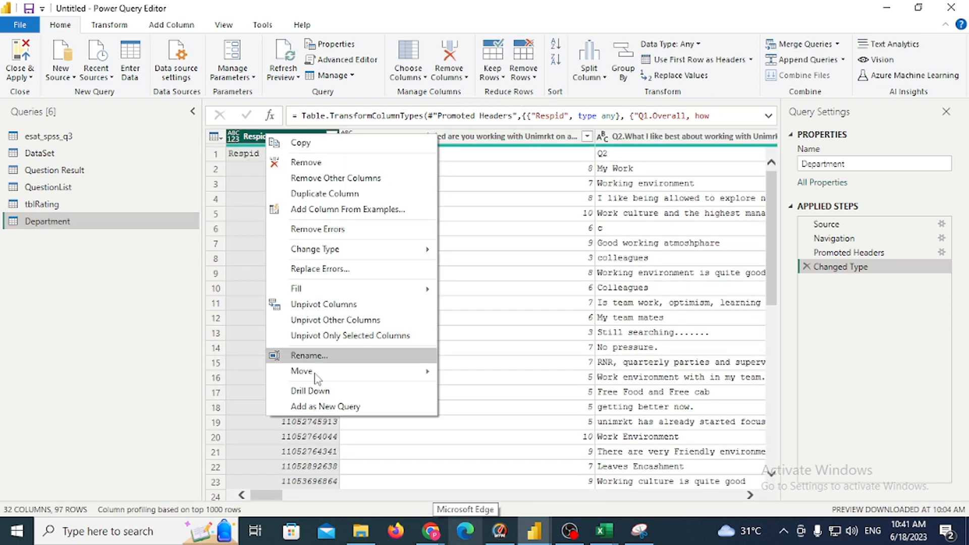
mouse_move(323, 374)
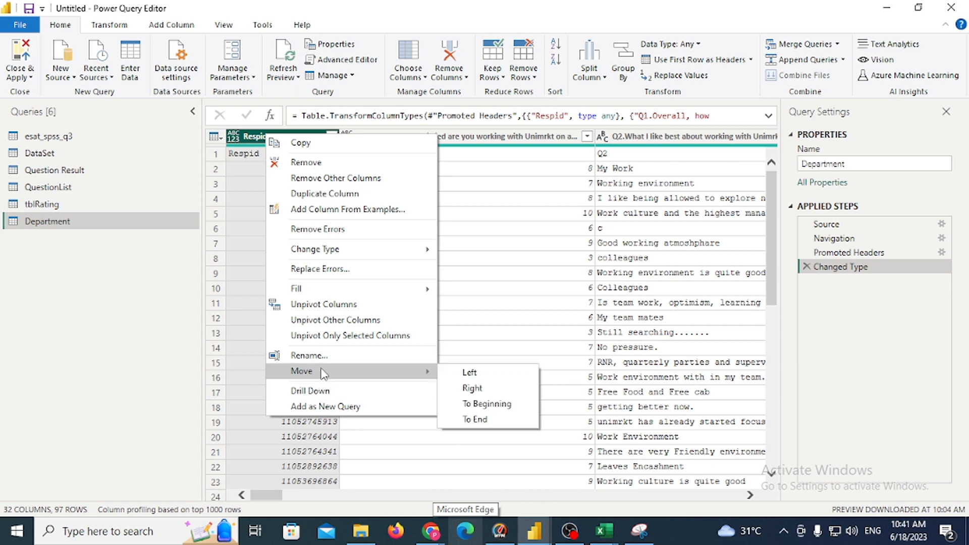
click(492, 419)
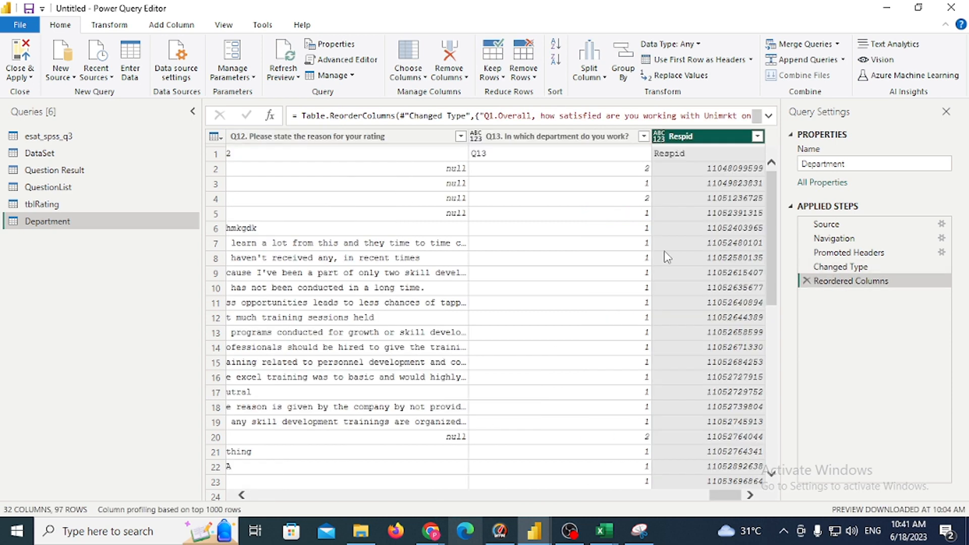
Remove all columns from the Department query except the Q13 department question and Respid.
click(570, 137)
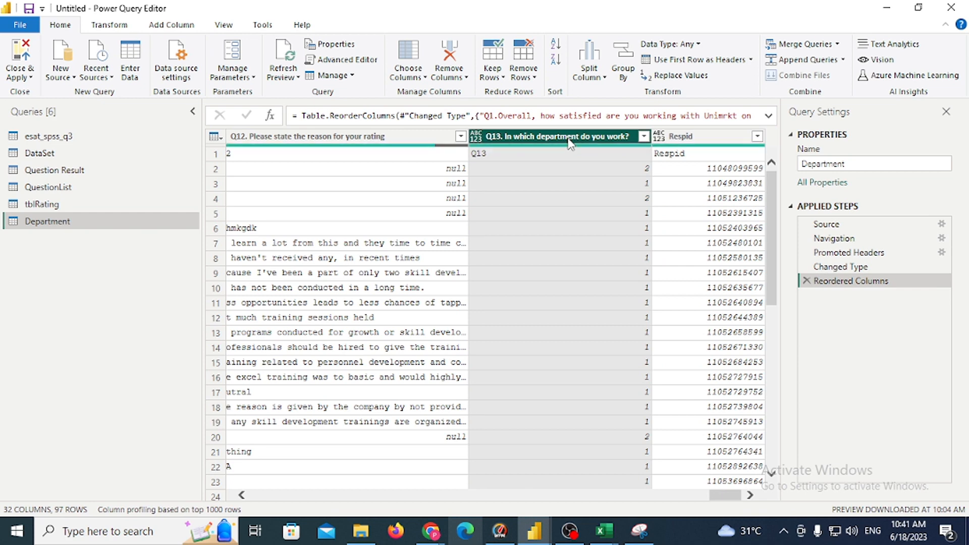
ctrl+click(686, 138)
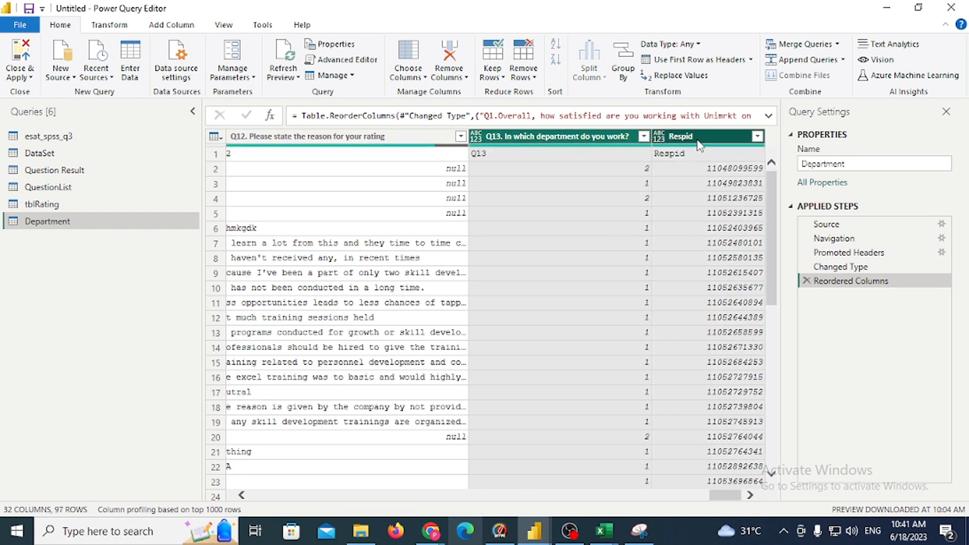
right_click(574, 141)
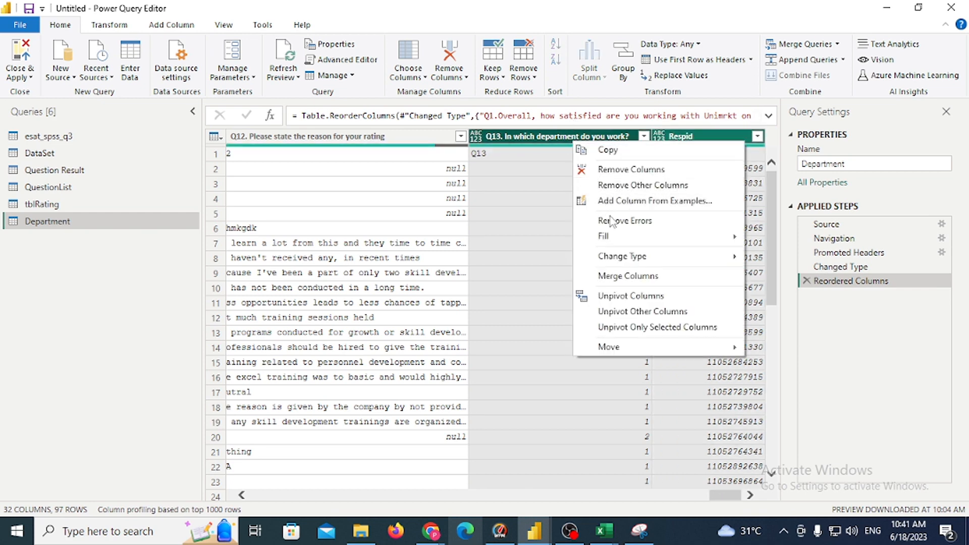
click(613, 185)
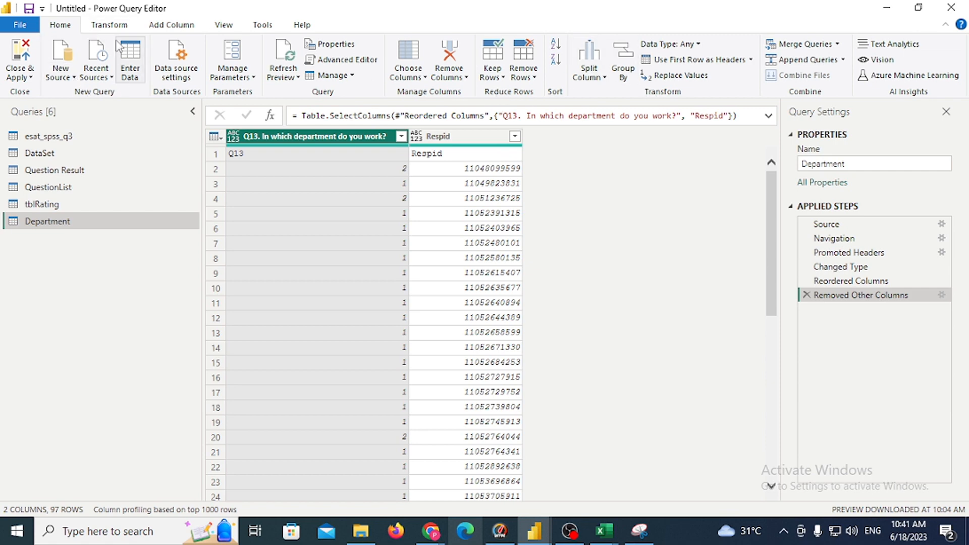
Promote the Department query's first row to headers and place the Respid column before Q13.
click(109, 25)
click(60, 75)
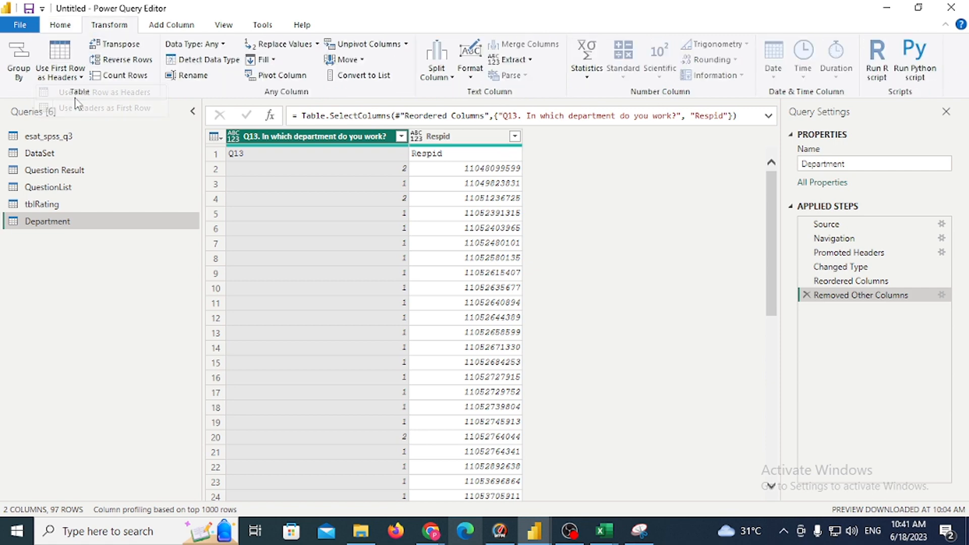
click(76, 93)
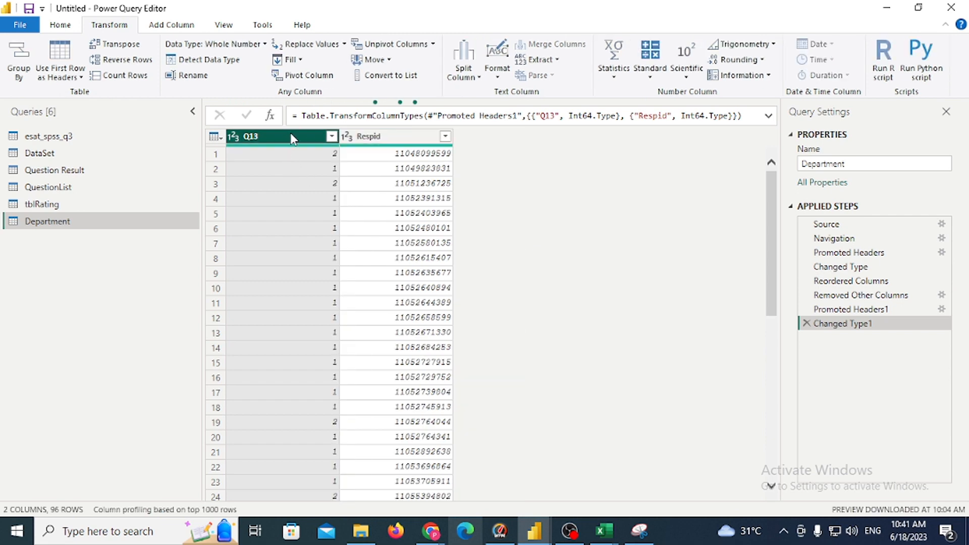
drag(291, 134, 266, 137)
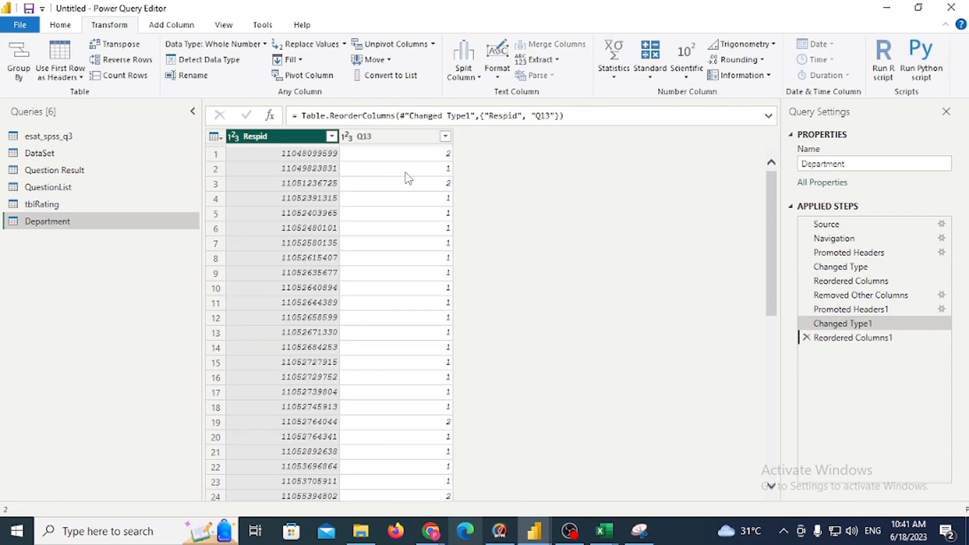
Check the department values for the Q13 codes in the WhatsApp group chat and return to the Power Query Editor.
click(391, 155)
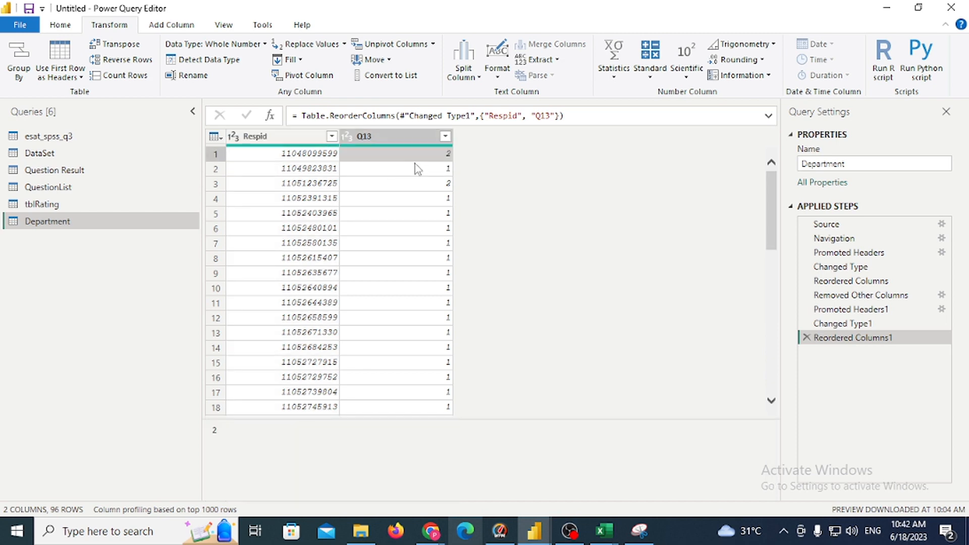
click(430, 530)
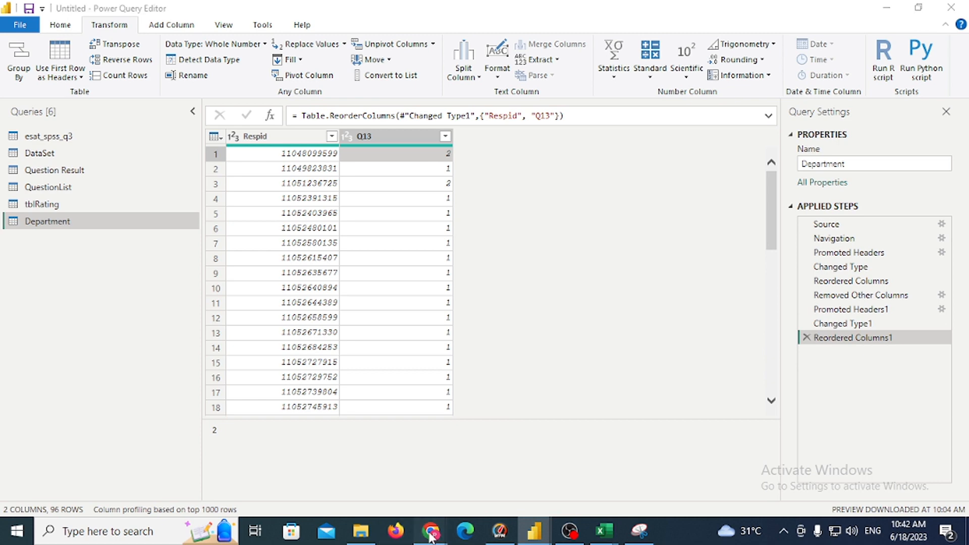
click(370, 486)
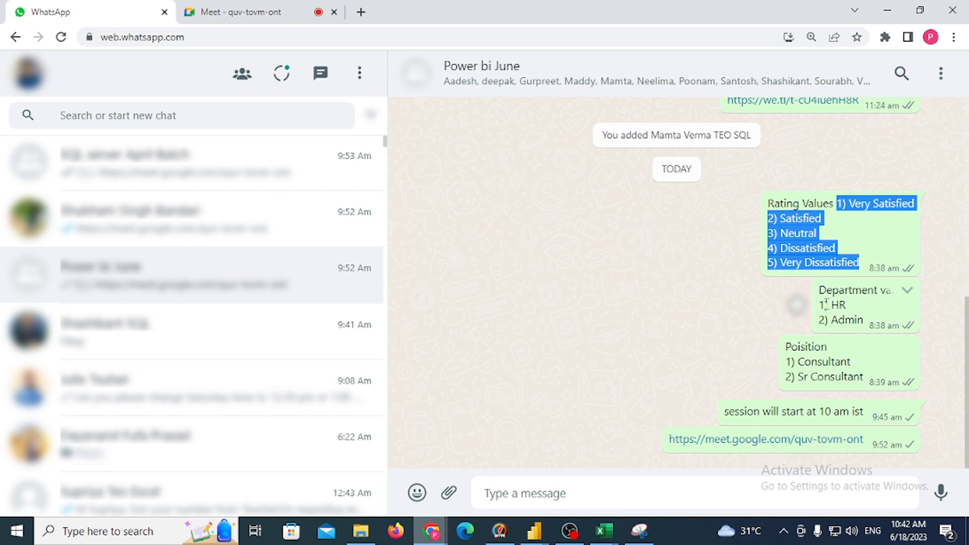
key(alt+Tab)
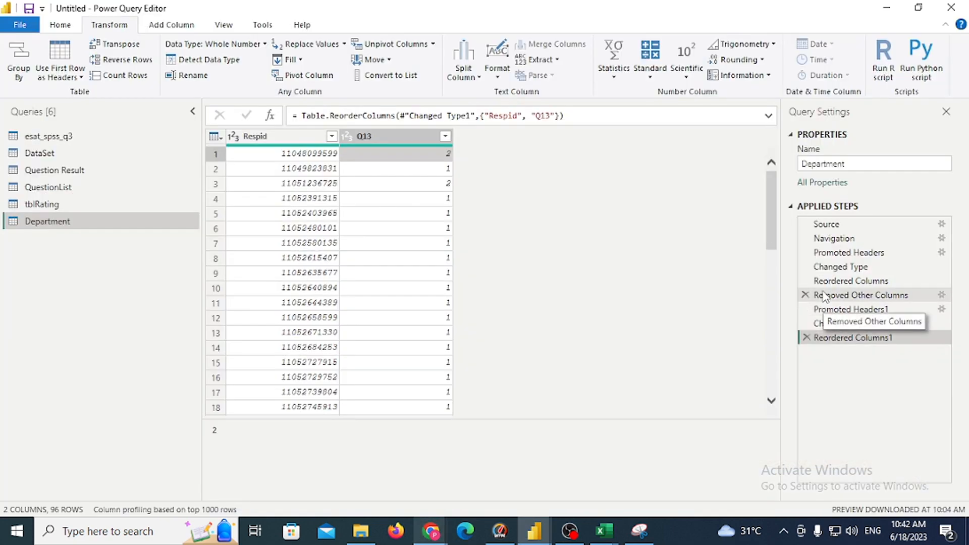
Start a conditional column in the Department query and name it Depart Name.
click(401, 137)
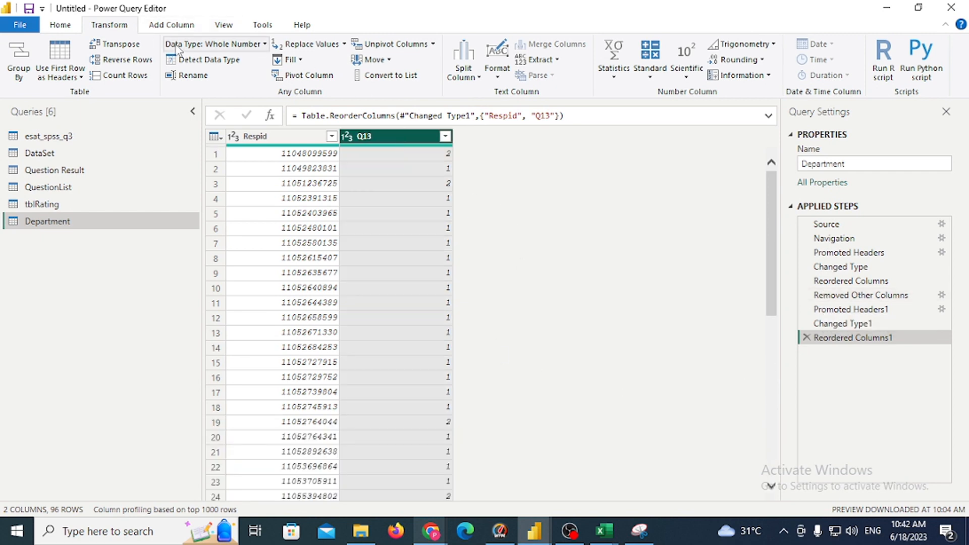
click(171, 25)
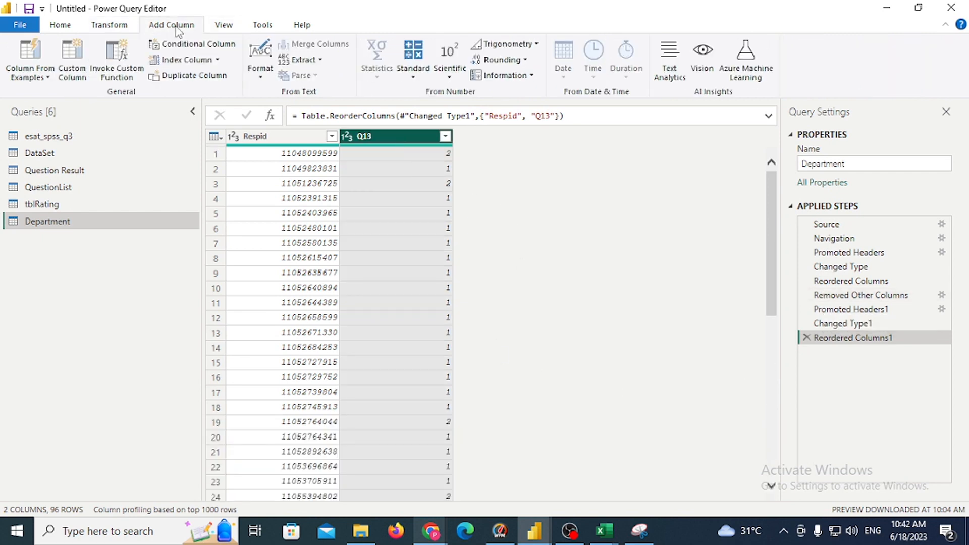
click(228, 46)
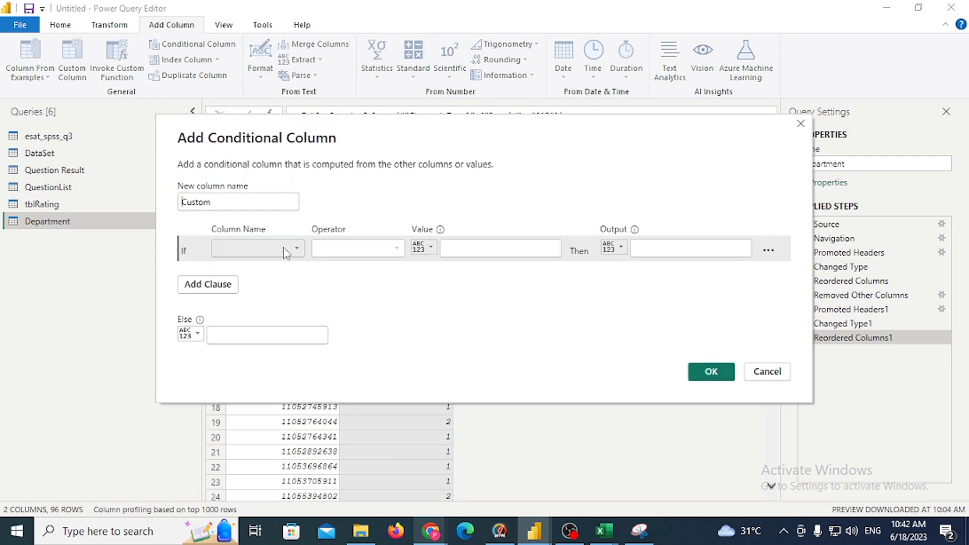
double_click(256, 203)
text(Name)
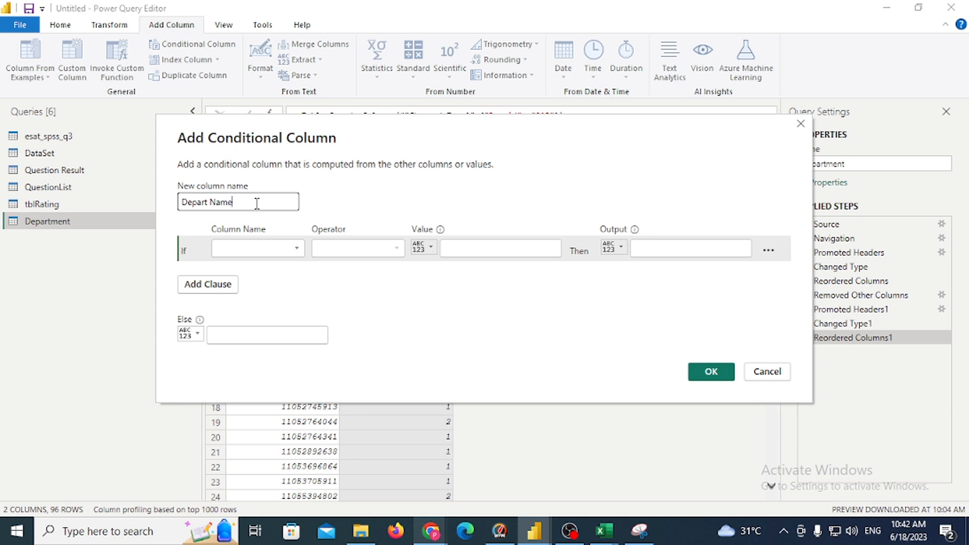
Define Depart Name to output Admin when Q13 equals 1 and HR otherwise, and add the column.
click(272, 248)
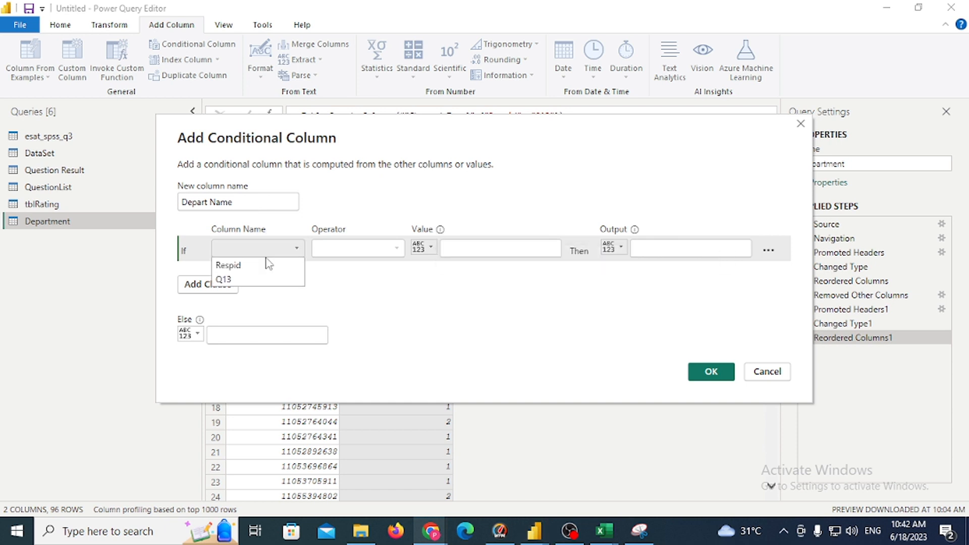
click(242, 281)
click(490, 247)
text(1)
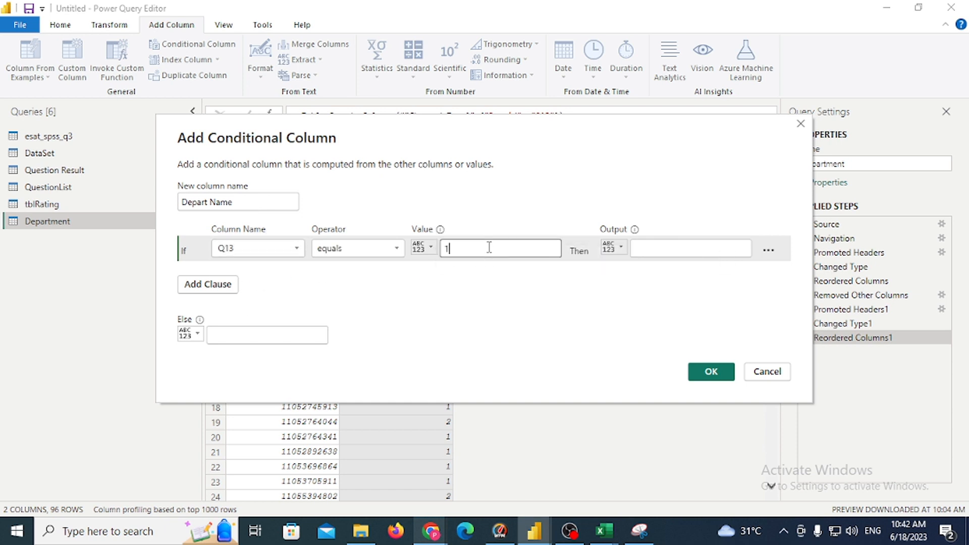
click(678, 245)
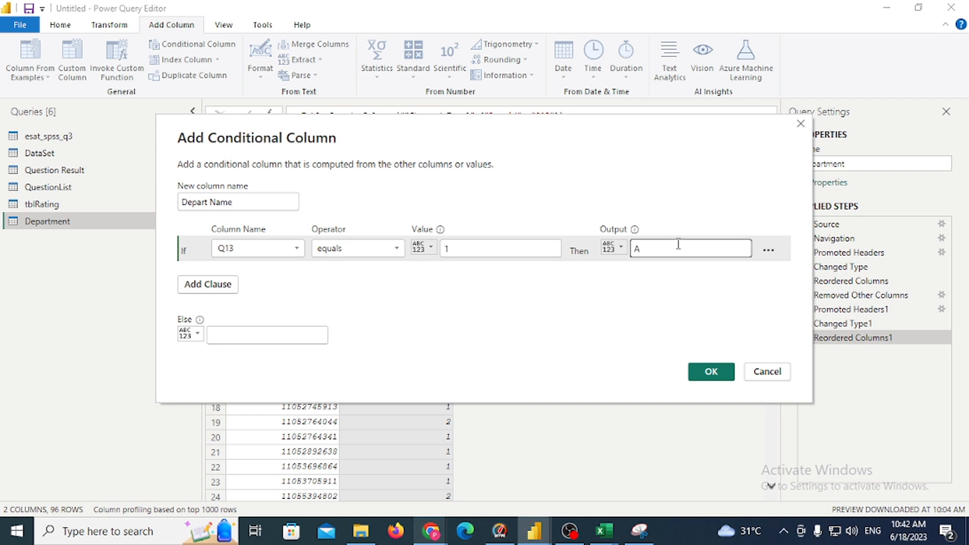
click(311, 337)
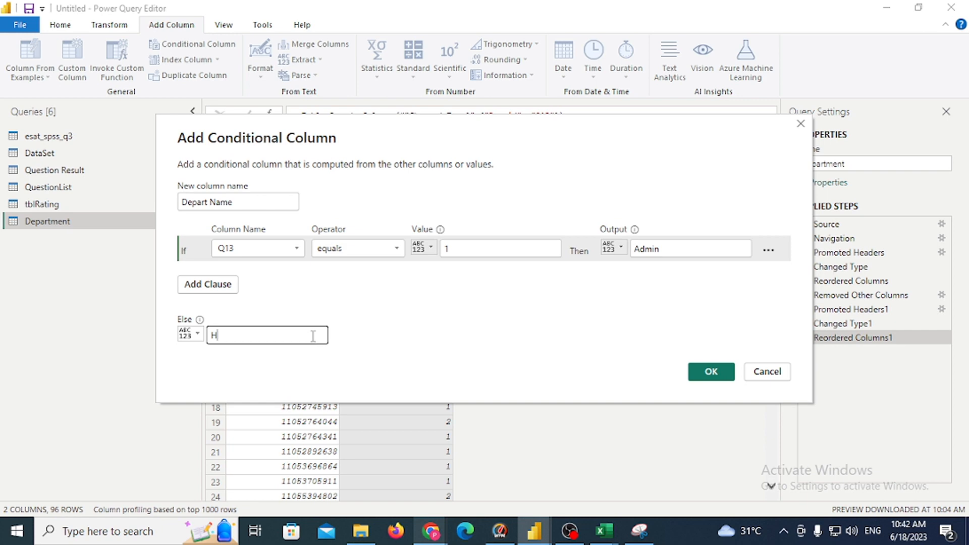
click(695, 365)
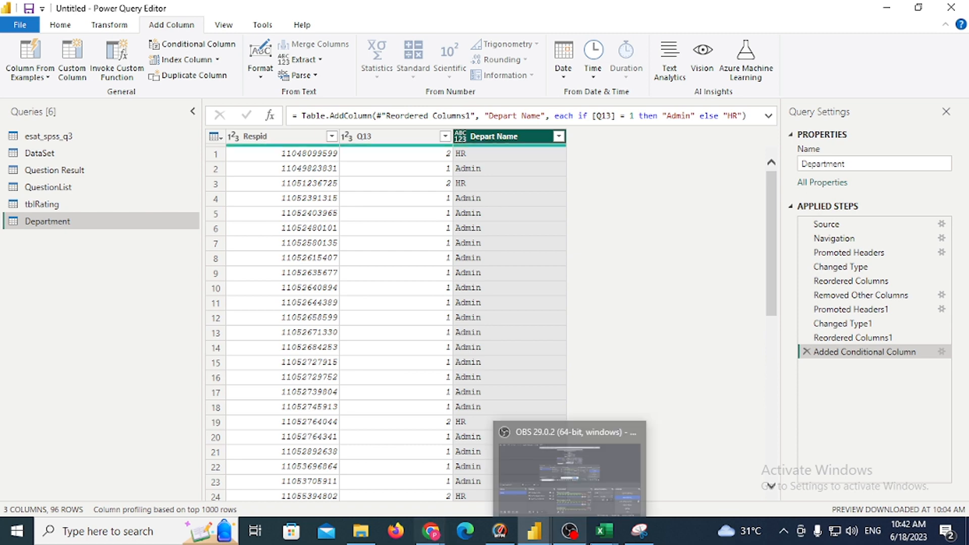
Examine the Depart Name and Respid columns and compare Respid with the one in the Question Result query.
mouse_move(611, 539)
click(492, 257)
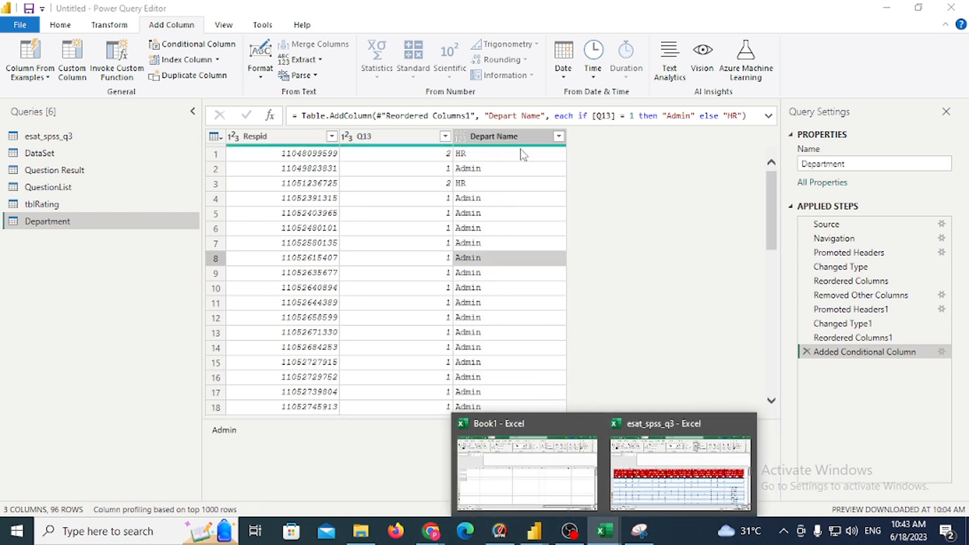
click(505, 140)
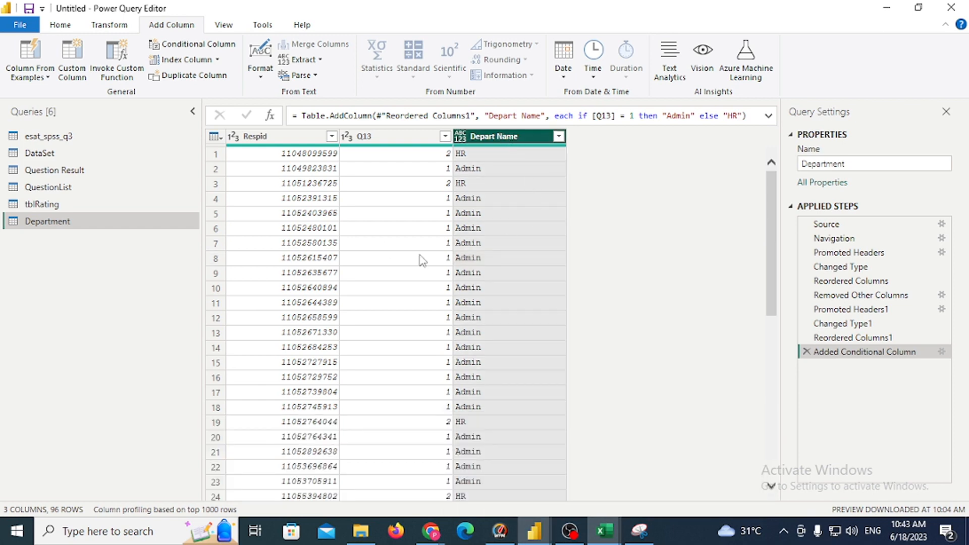
click(273, 136)
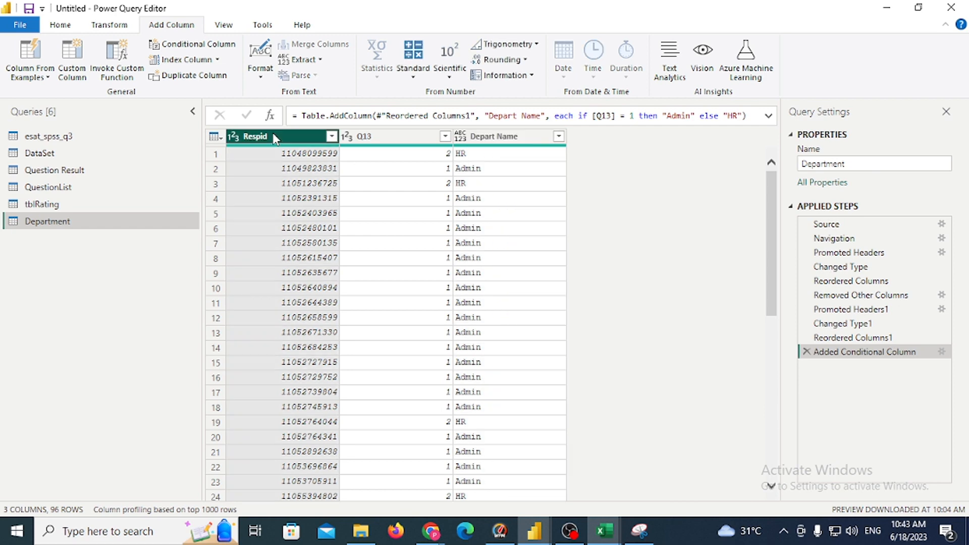
click(79, 170)
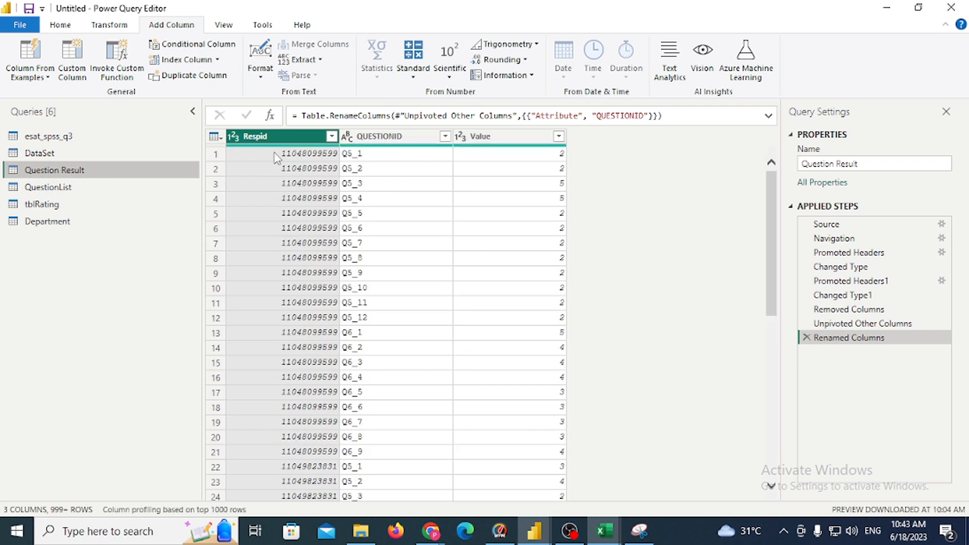
click(66, 221)
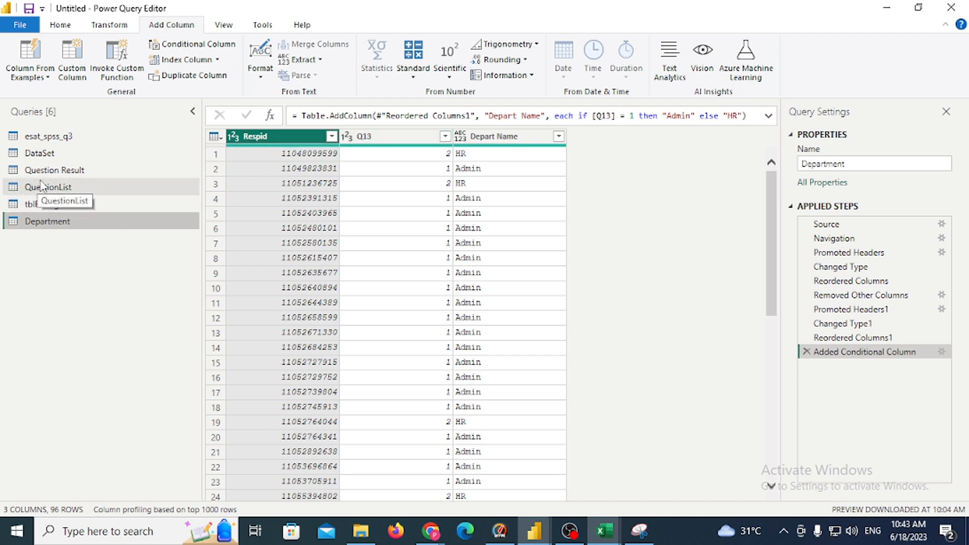
Close the Power Query Editor applying the changes, and return to Power BI Desktop.
click(60, 25)
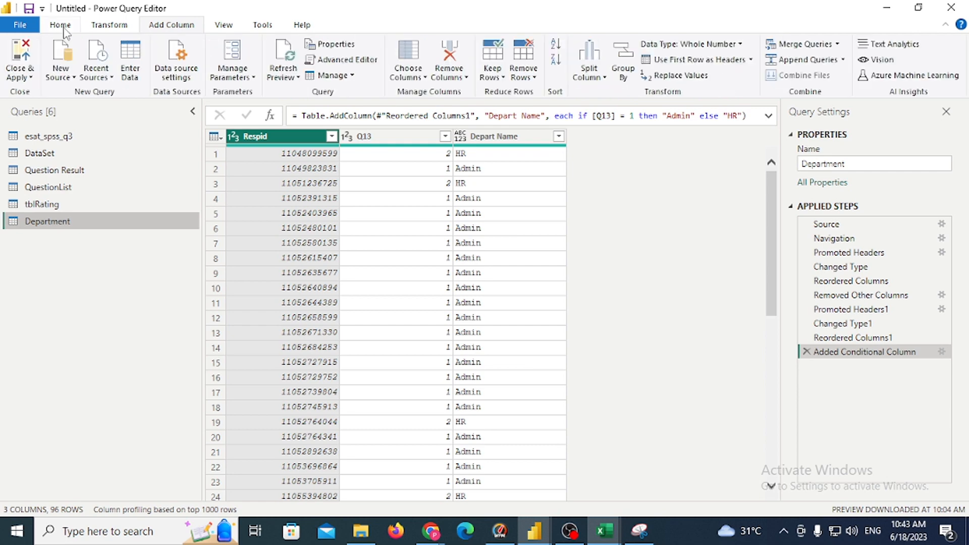
click(25, 78)
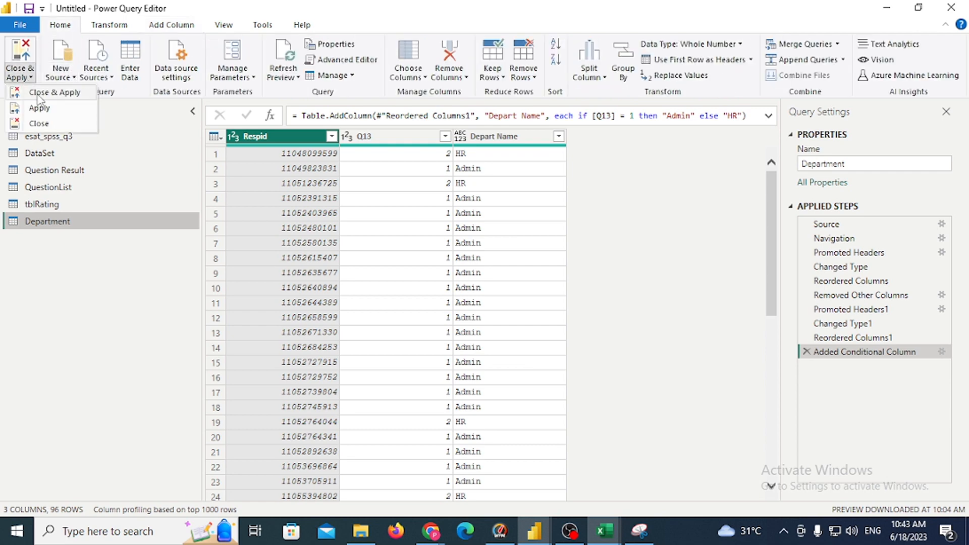
click(38, 95)
key(alt+Tab)
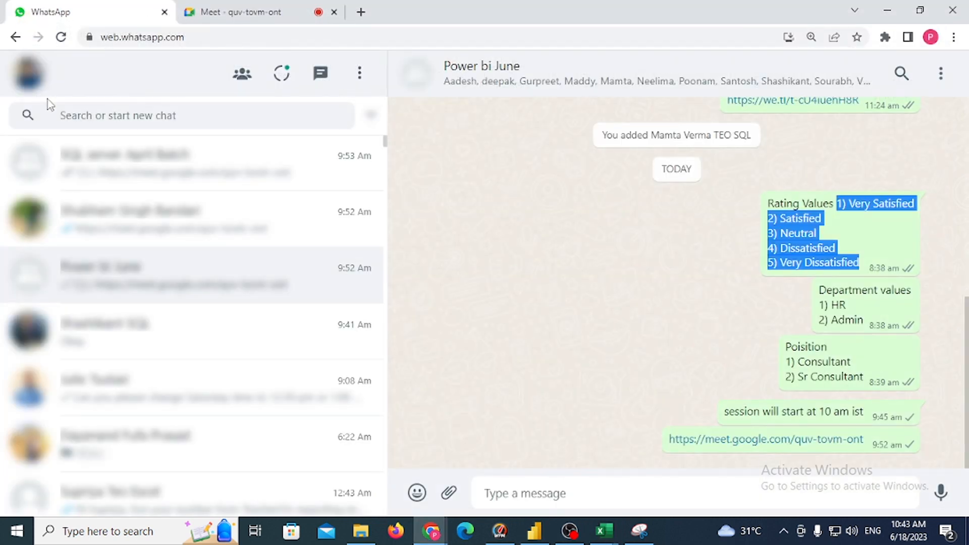
click(884, 10)
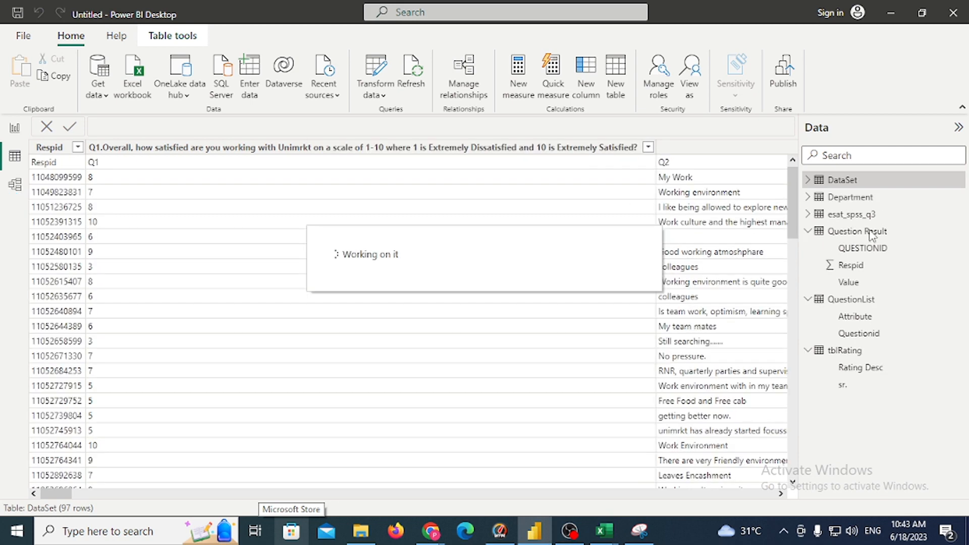
Arrange the model diagram with QuestionList below tblRating and Department below Question Result.
click(14, 185)
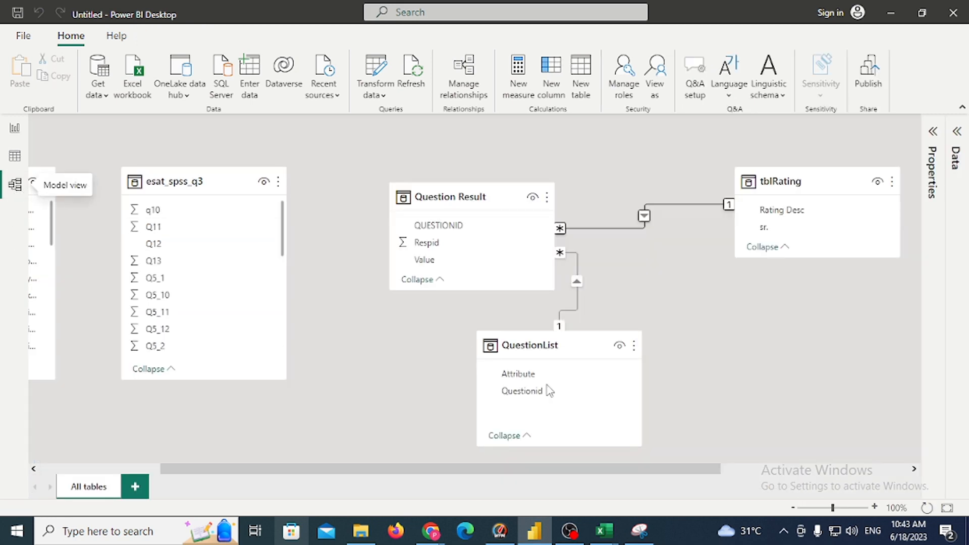
drag(554, 342, 779, 331)
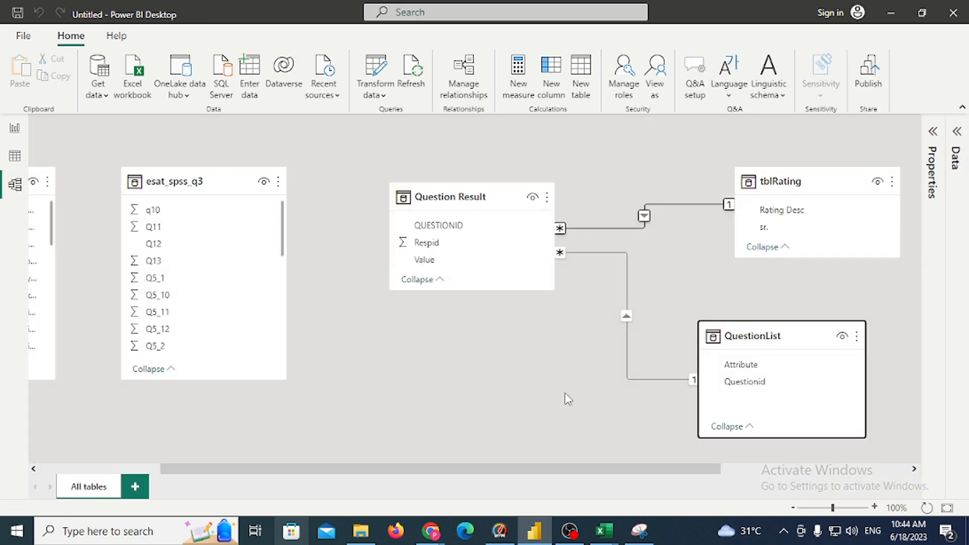
drag(550, 468, 740, 473)
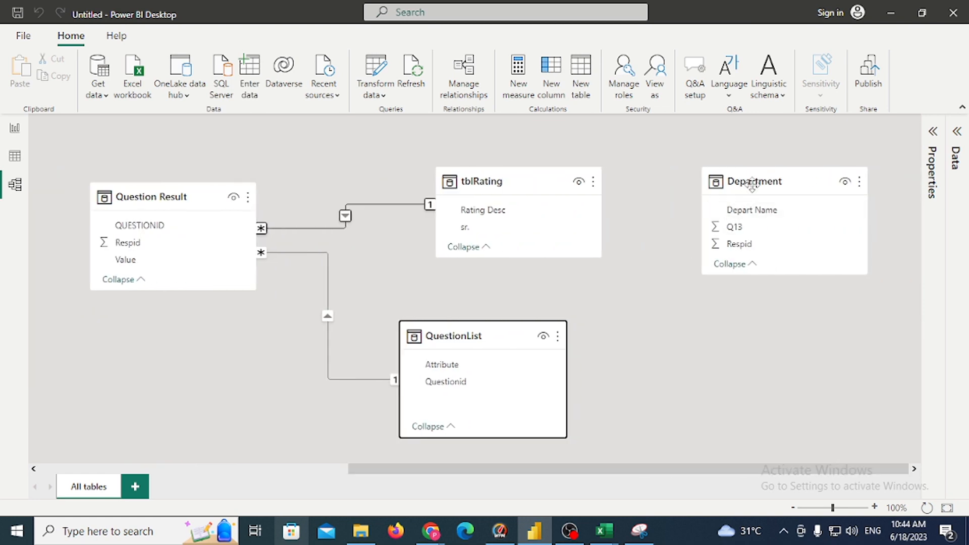
drag(753, 183, 261, 368)
drag(413, 352, 442, 354)
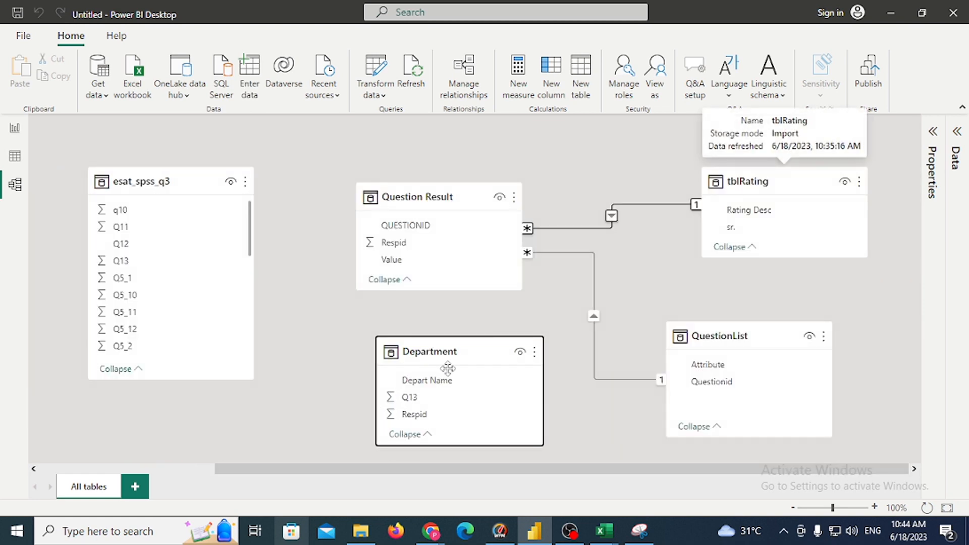
Relate the Department table's Respid field to Respid in the Question Result table.
click(429, 409)
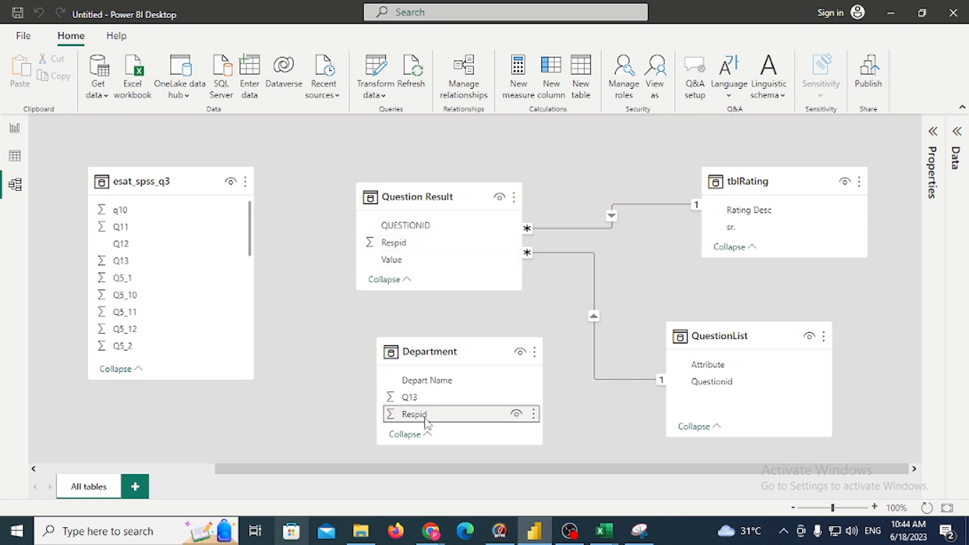
drag(424, 418, 390, 245)
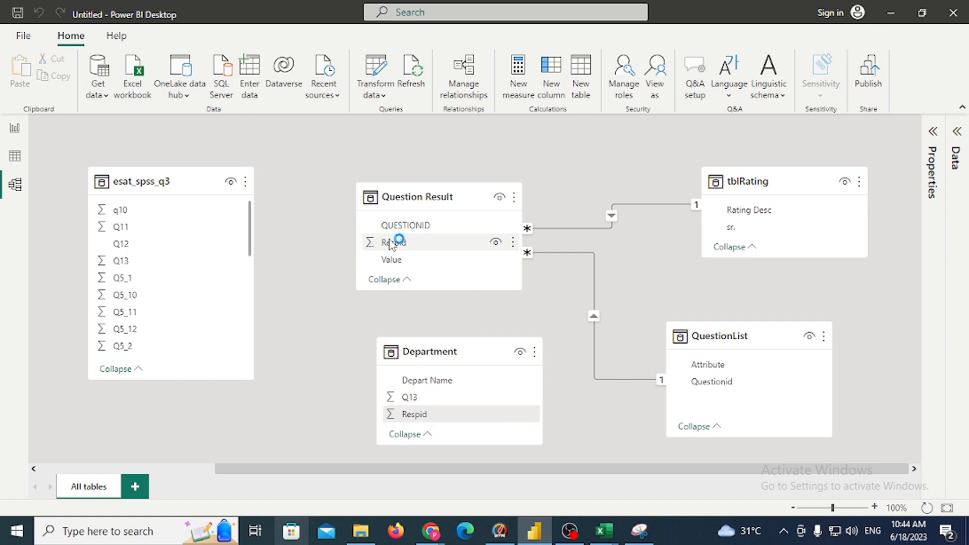
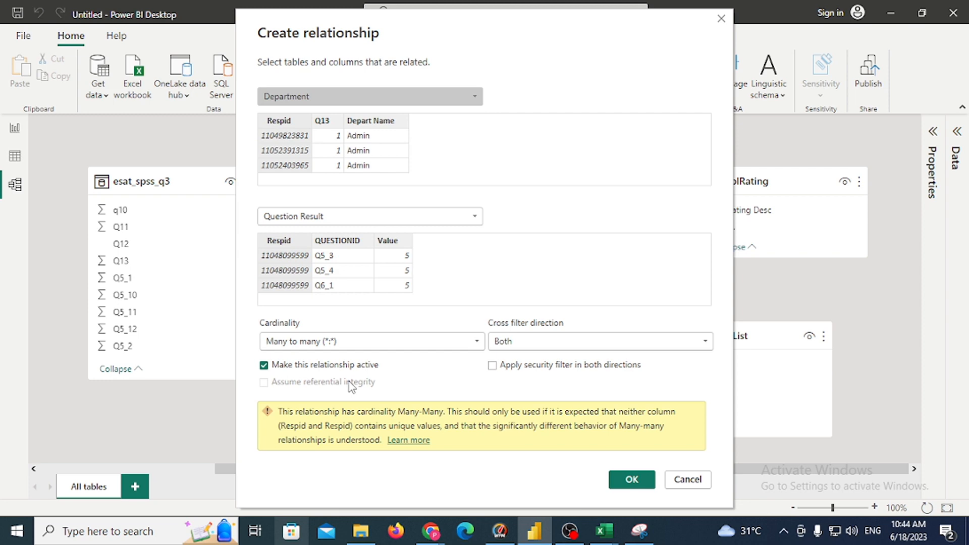
Cancel the new relationship and check the Respid values in the Question Result table, including a look at the QuestionList table.
key(Escape)
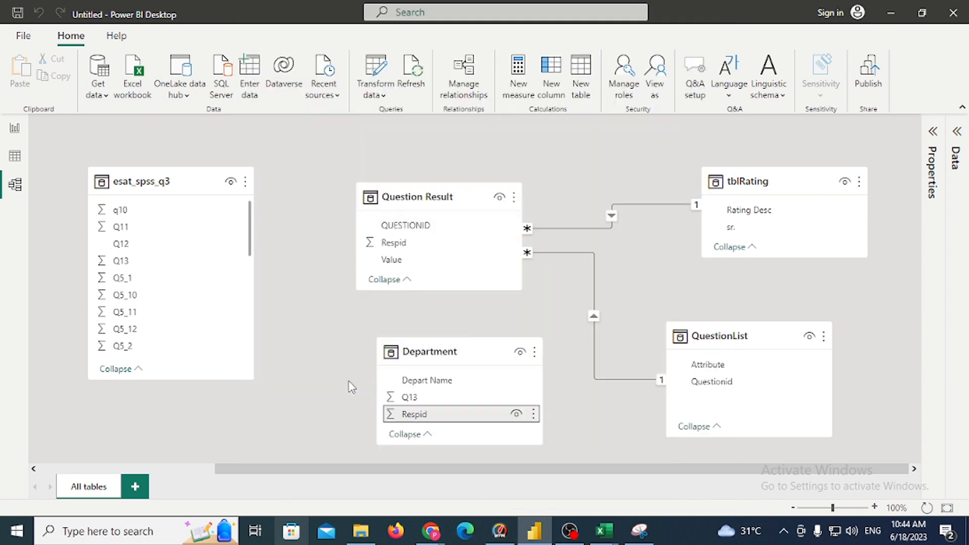
click(14, 156)
click(863, 232)
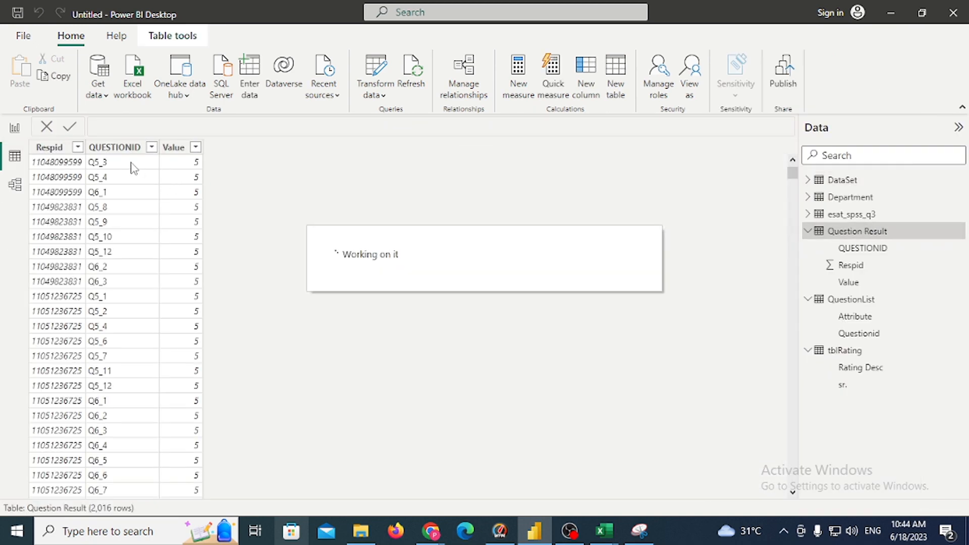
click(59, 204)
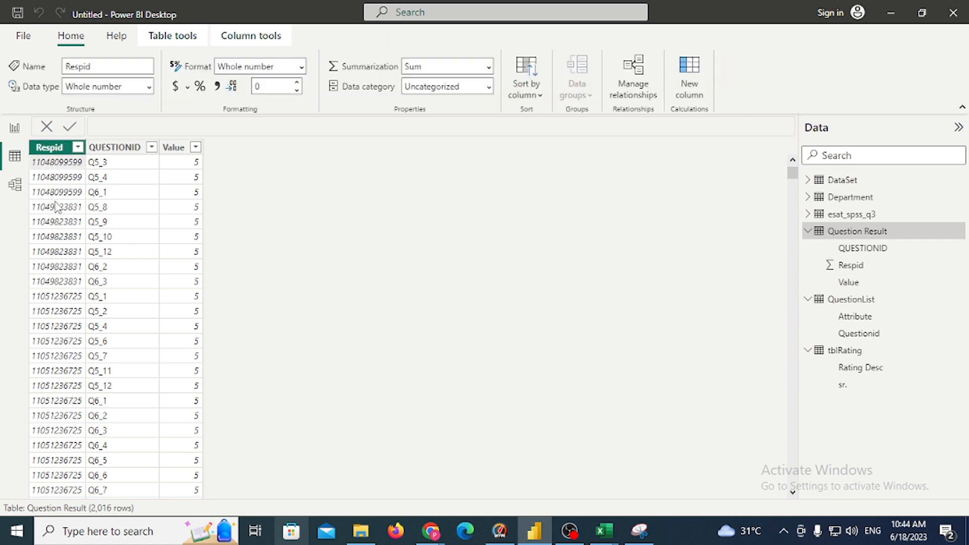
click(866, 233)
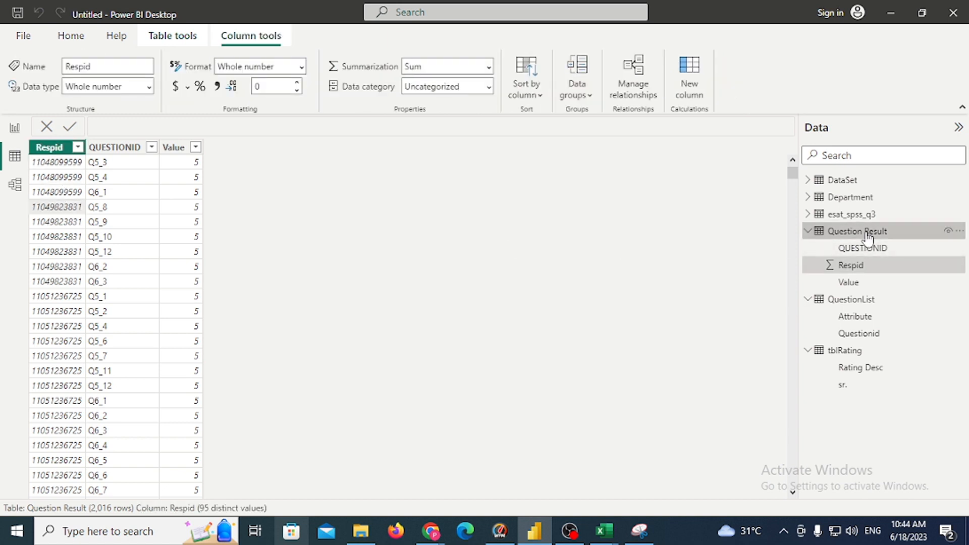
click(857, 301)
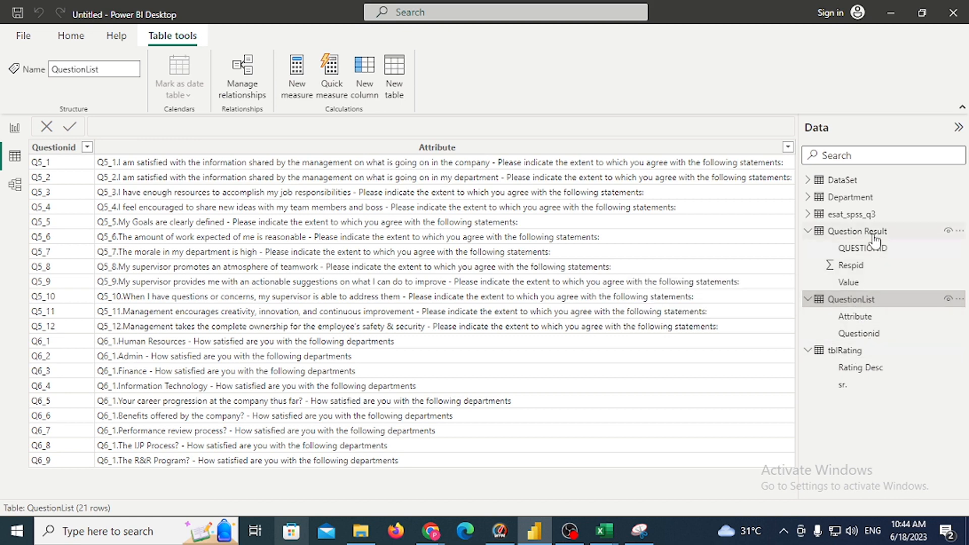
Examine the Department table's Respid column for repeated values, browsing its filter list without applying a filter.
click(855, 199)
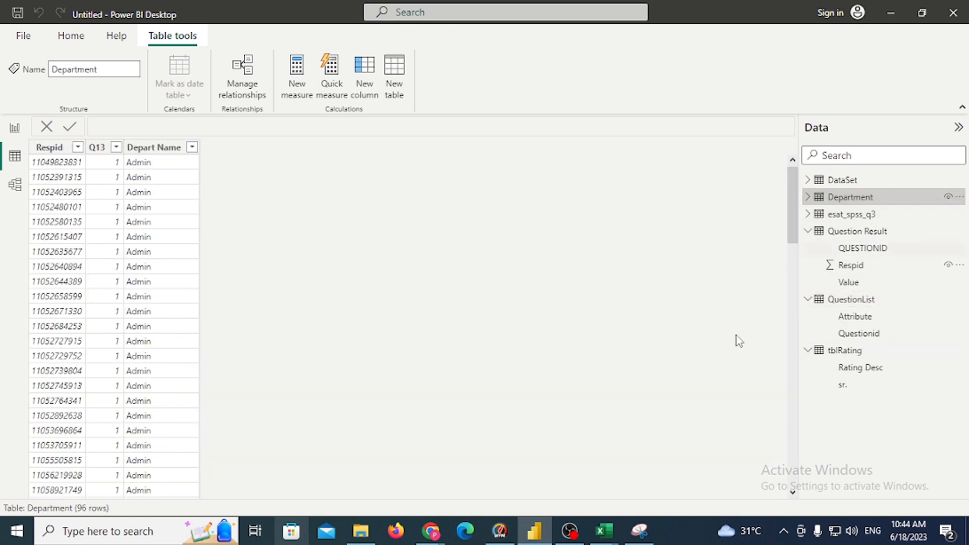
click(68, 224)
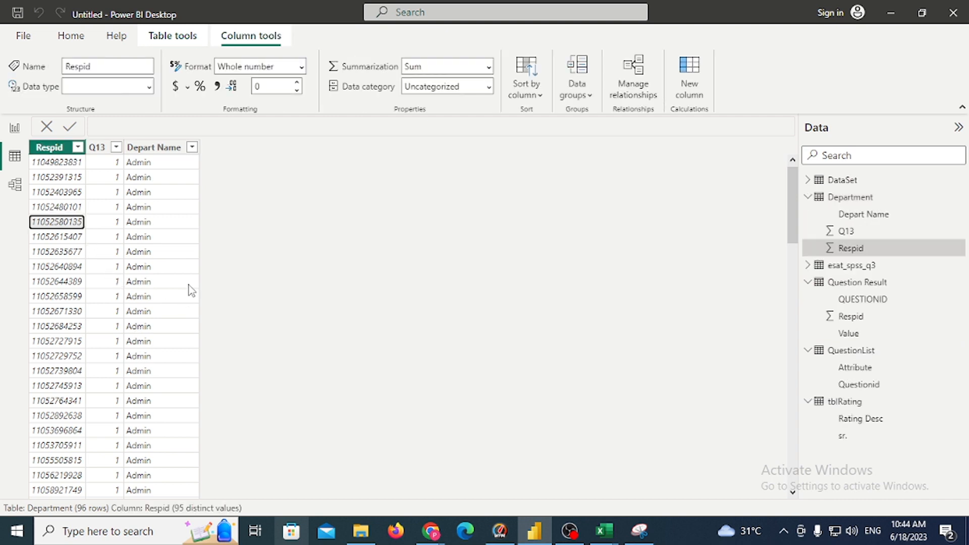
click(78, 148)
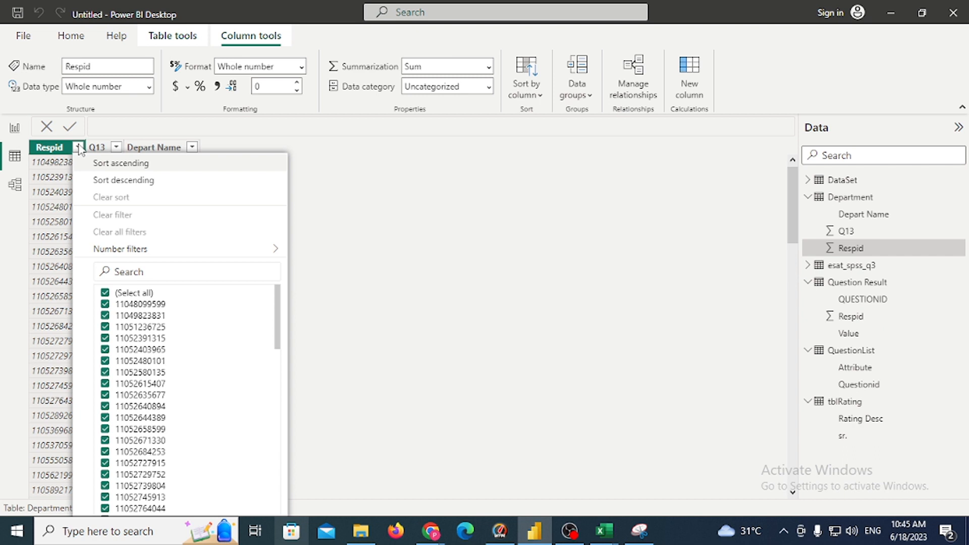
click(120, 297)
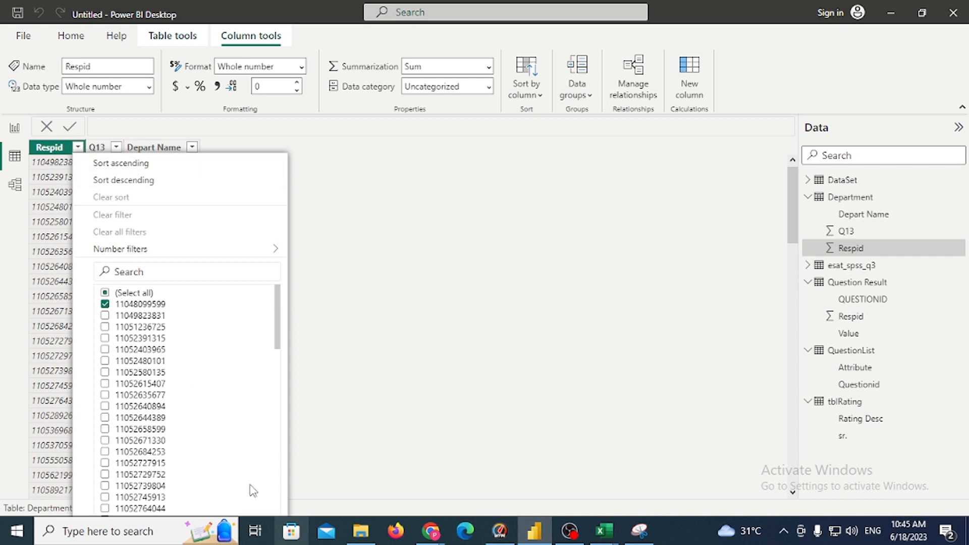
drag(277, 315, 272, 543)
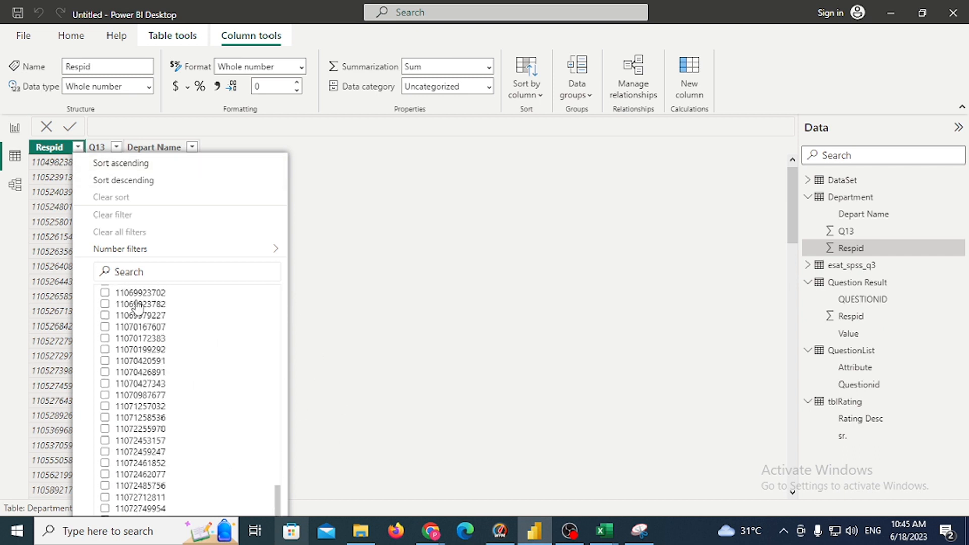
key(Escape)
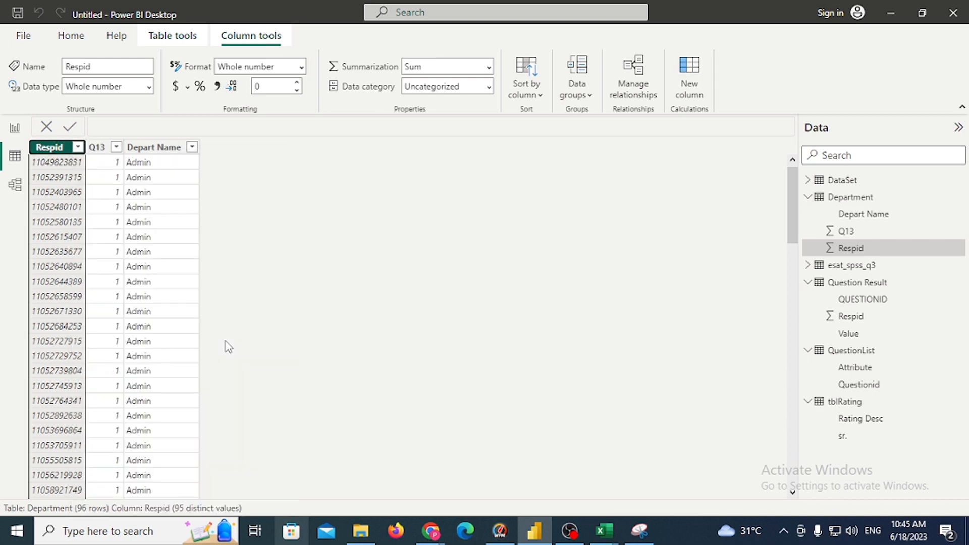
scroll(460, 362, down, 4)
scroll(449, 364, up, 4)
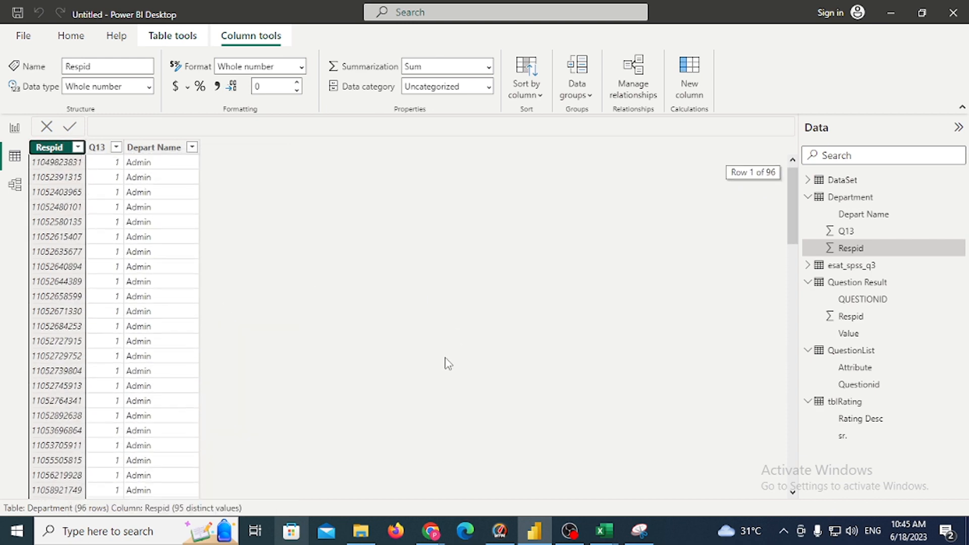
Try to relate Respid in the Department table to Respid in the Question Result table from the model diagram.
click(15, 184)
drag(465, 344, 439, 346)
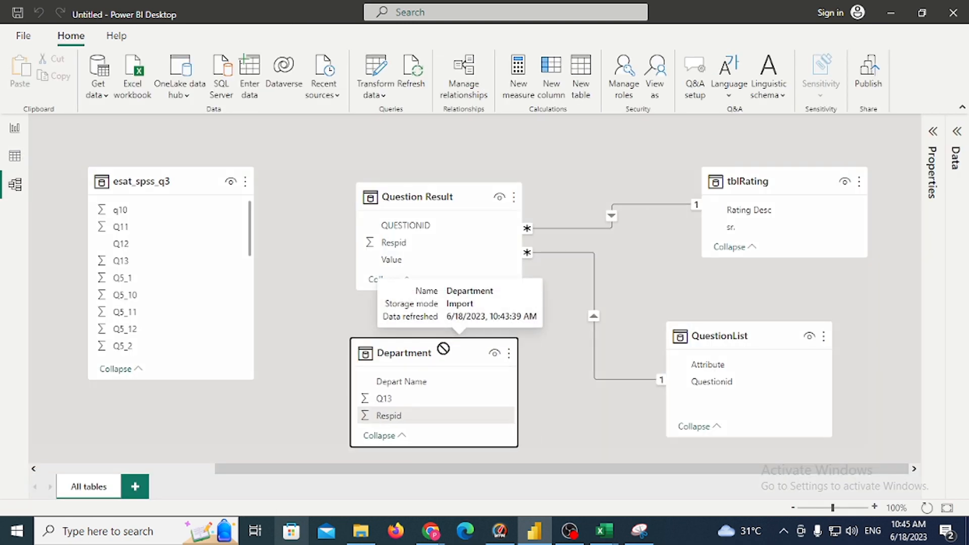
drag(430, 424, 411, 249)
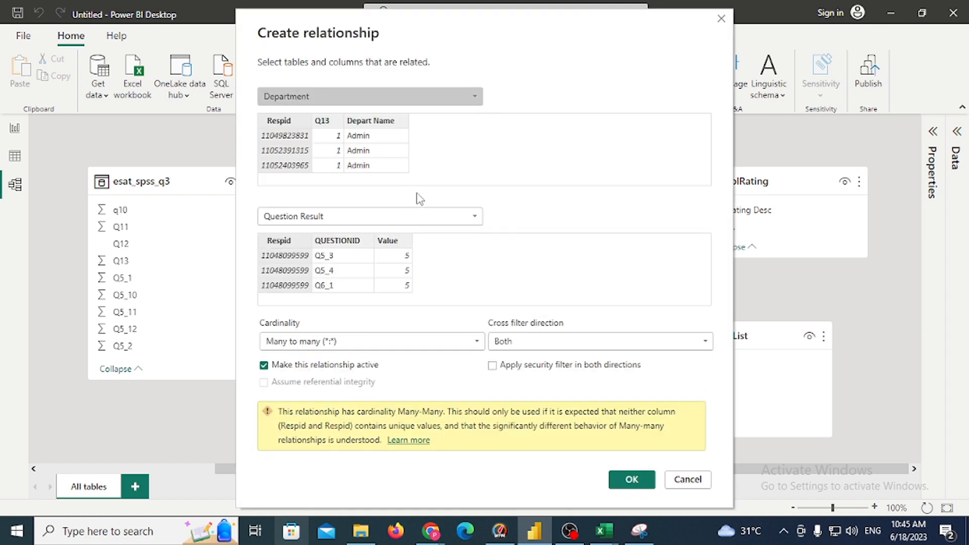
click(694, 480)
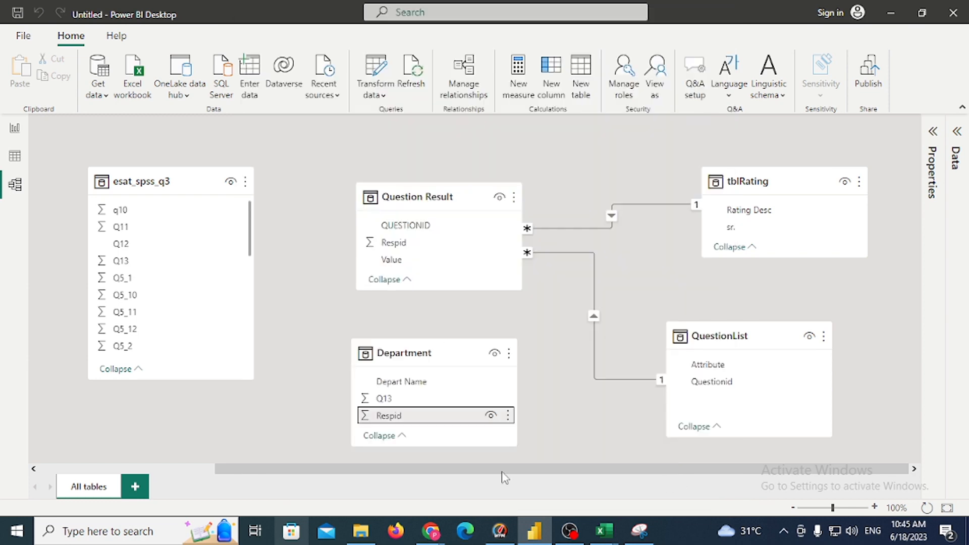
Return to the report canvas and add a new blank report page.
click(15, 157)
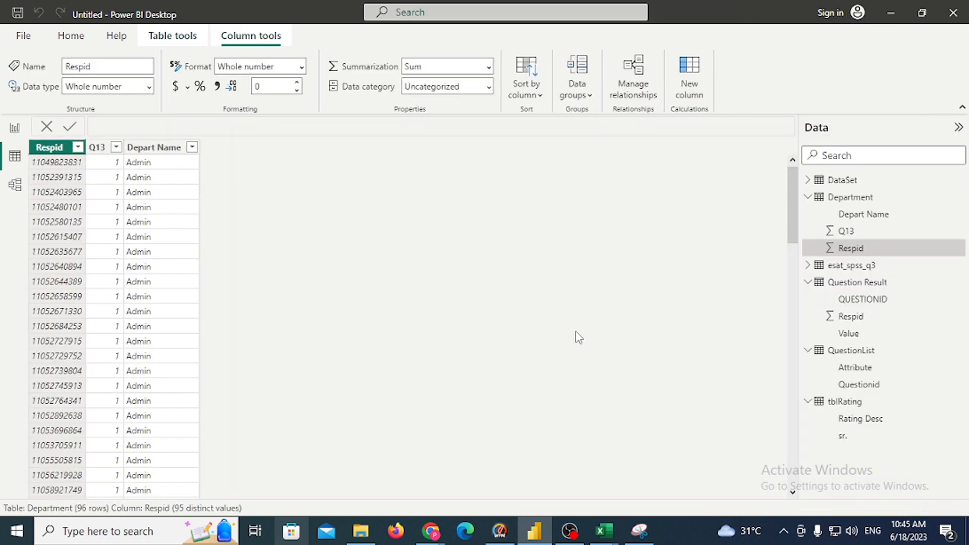
click(15, 130)
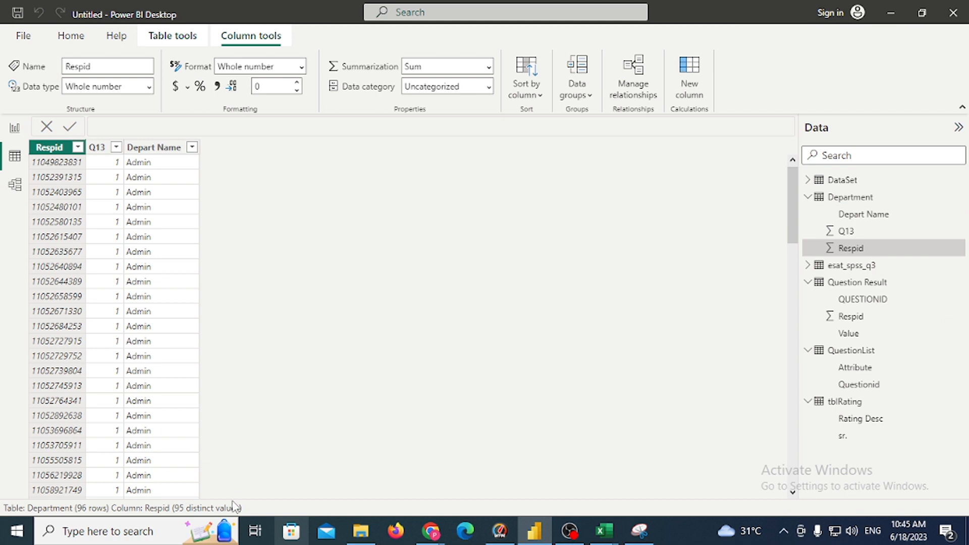
click(15, 128)
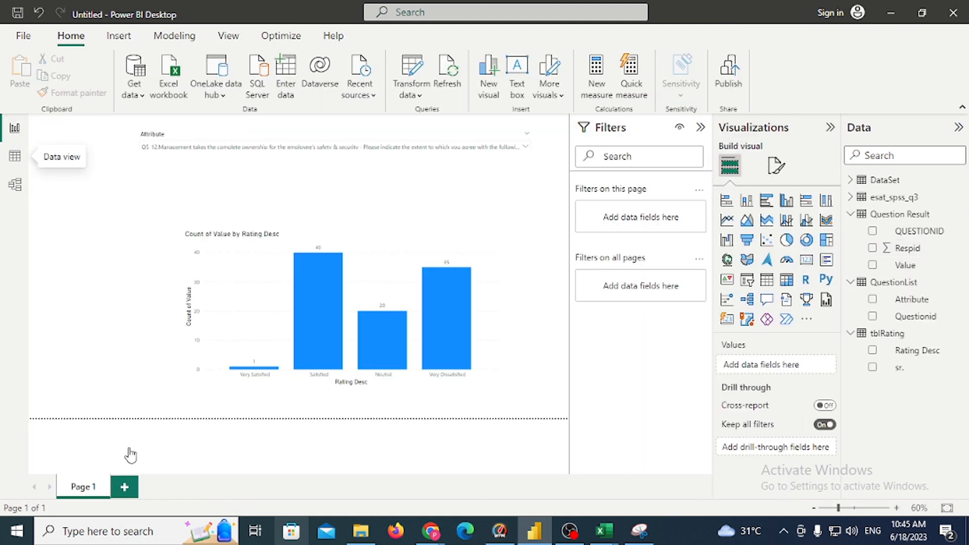
click(125, 486)
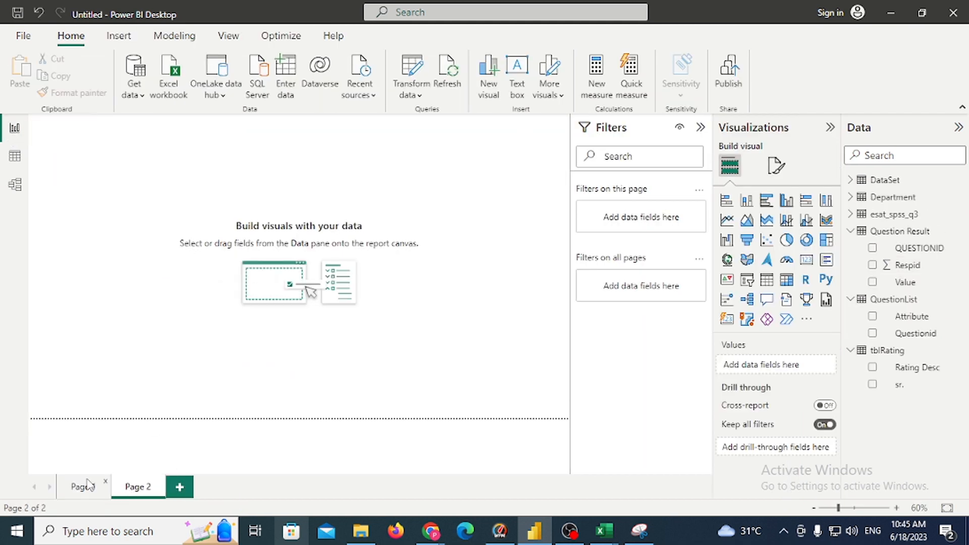
Insert a table visual on Page 2, enlarge it, and check the table relationships in the data model.
click(766, 280)
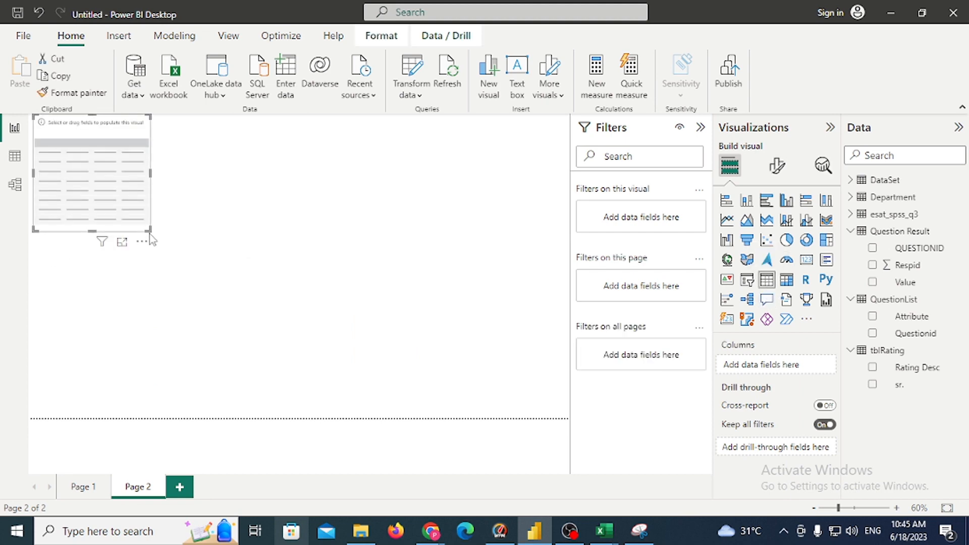
drag(150, 230, 448, 405)
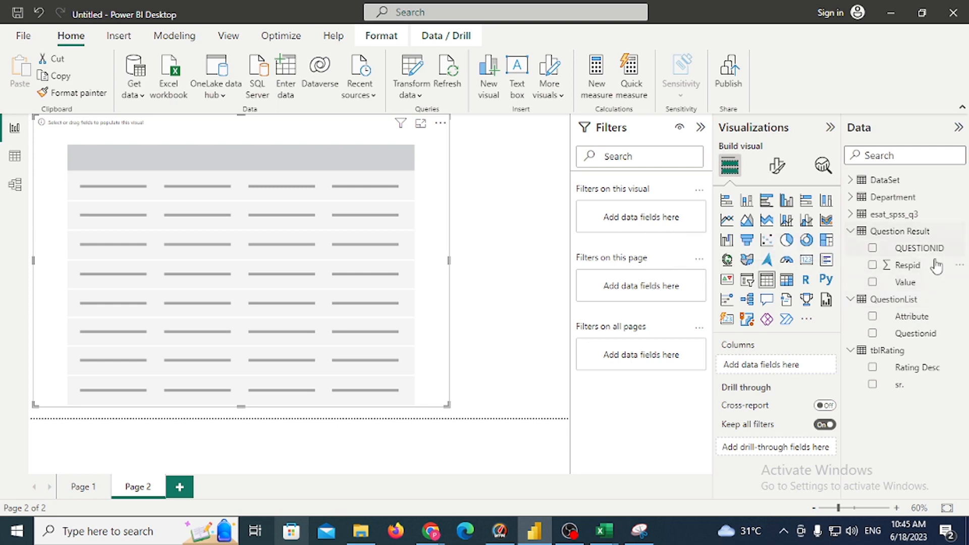
click(15, 185)
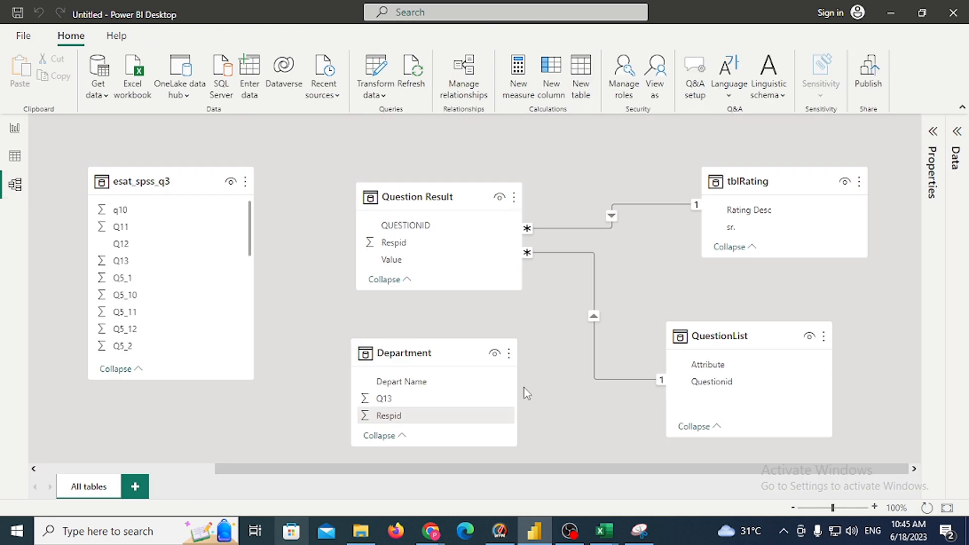
click(14, 127)
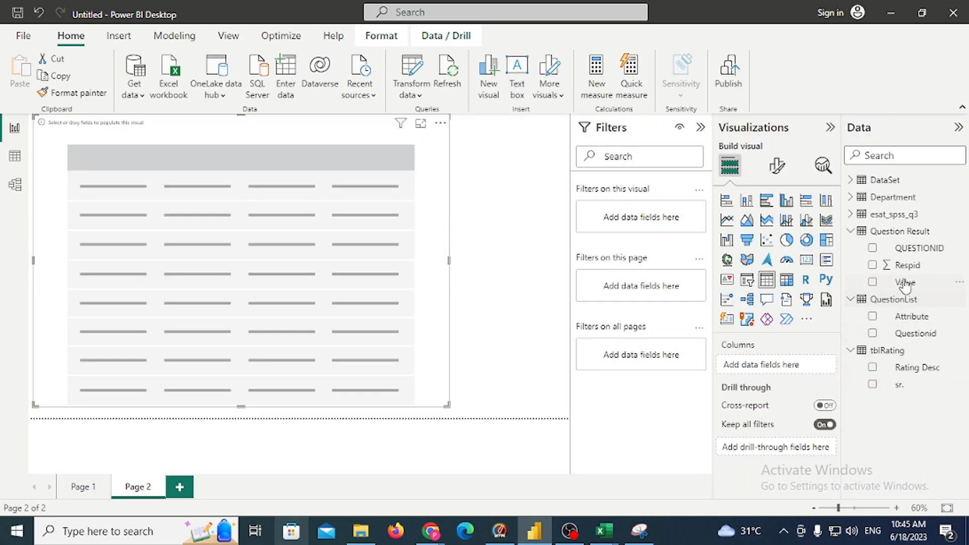
Add the Department table's Respid field to the table visual and set it to Don't summarize.
click(897, 201)
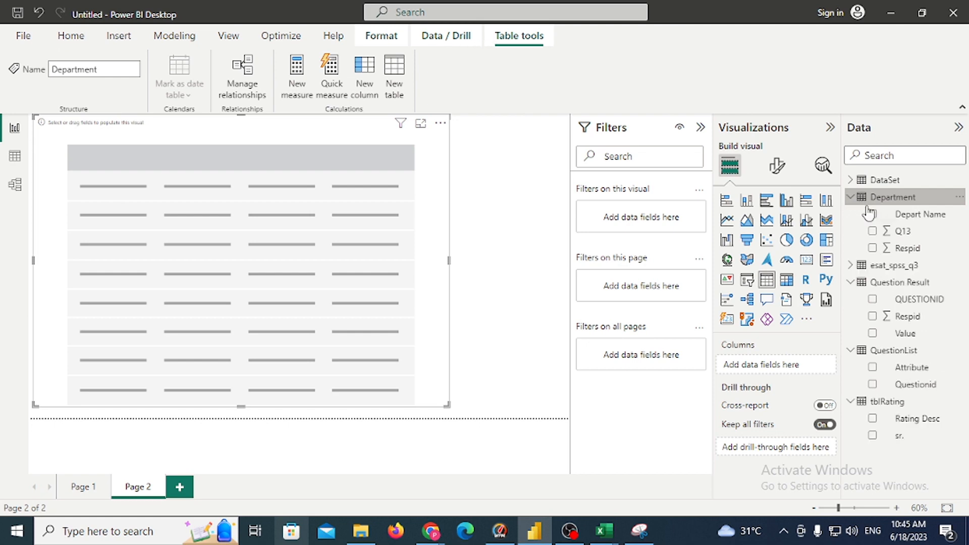
drag(909, 248, 188, 258)
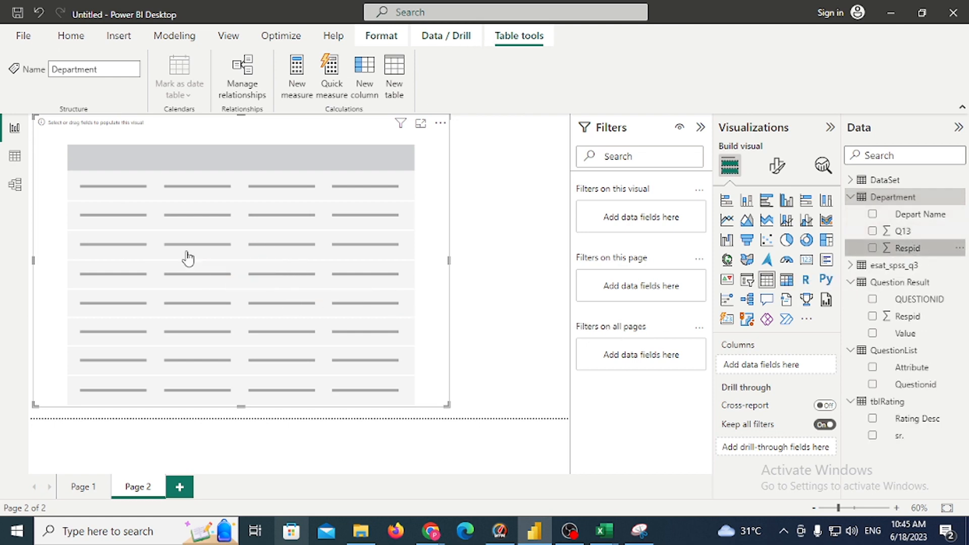
click(816, 365)
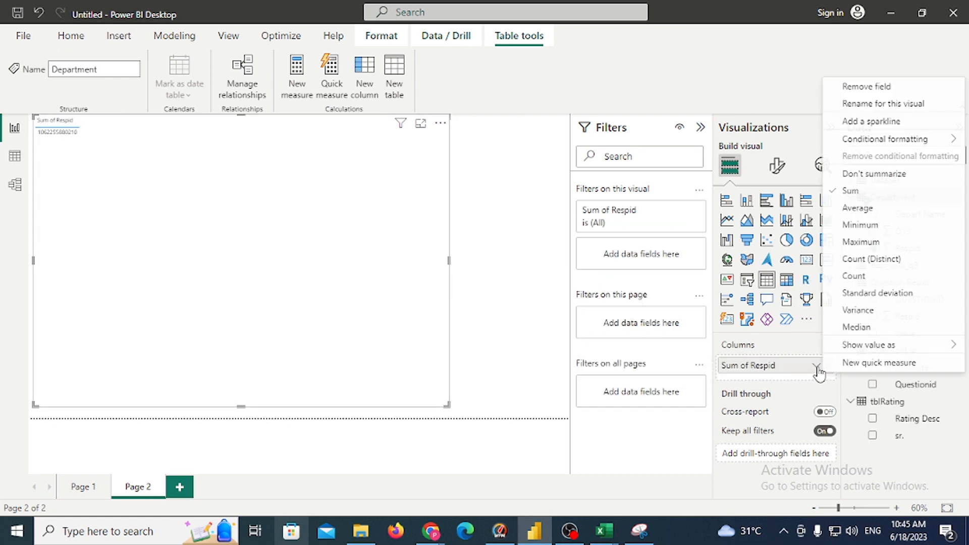
click(871, 174)
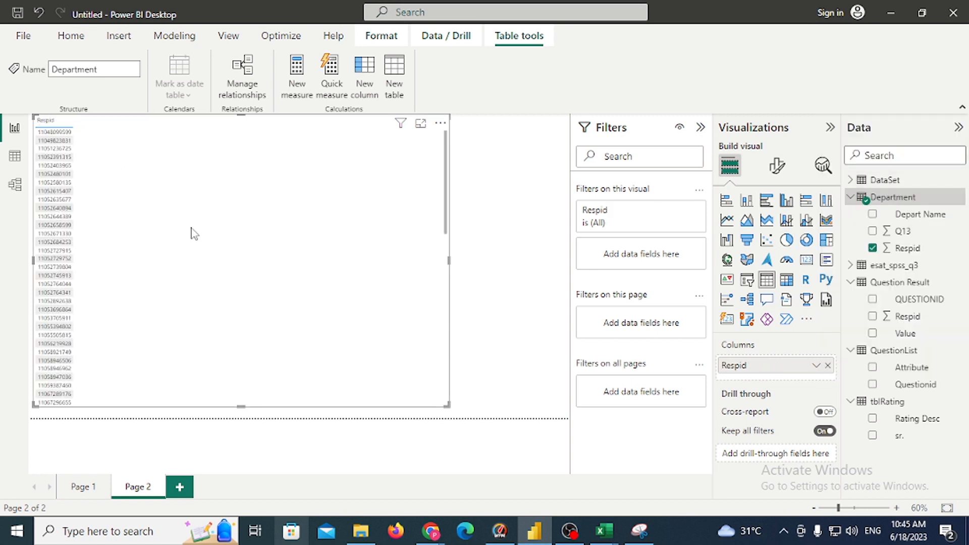
Add Respid from Department a second time as a Count and examine the counts down to the last row.
drag(192, 232, 312, 242)
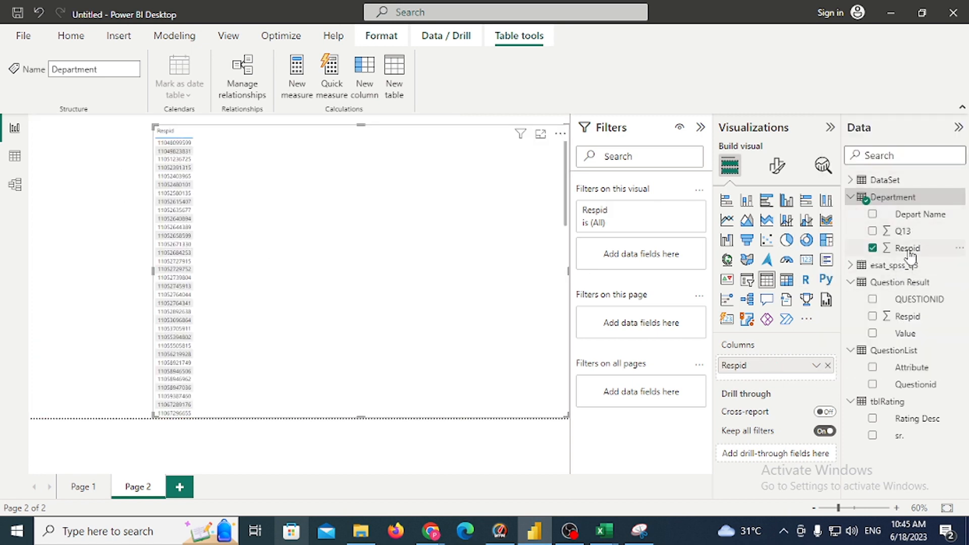
drag(908, 248, 407, 292)
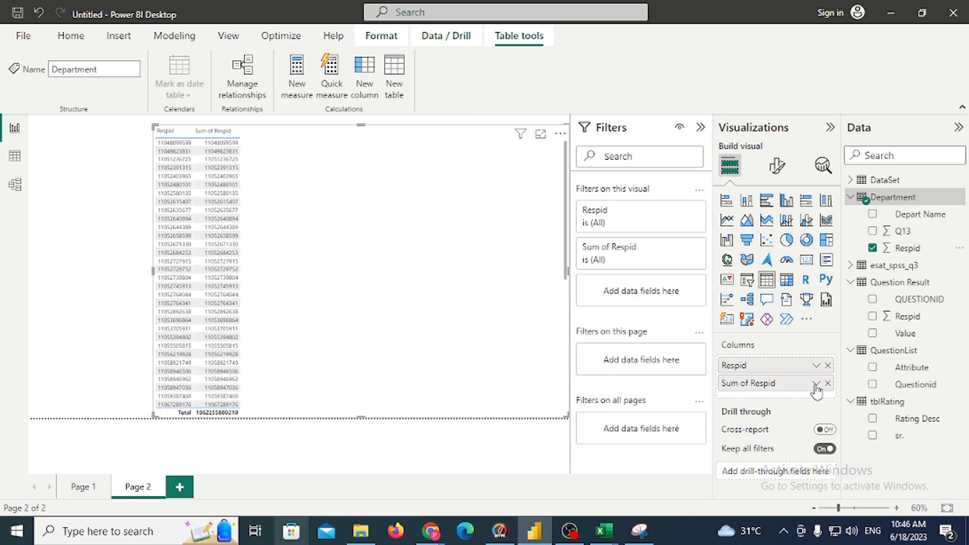
click(815, 383)
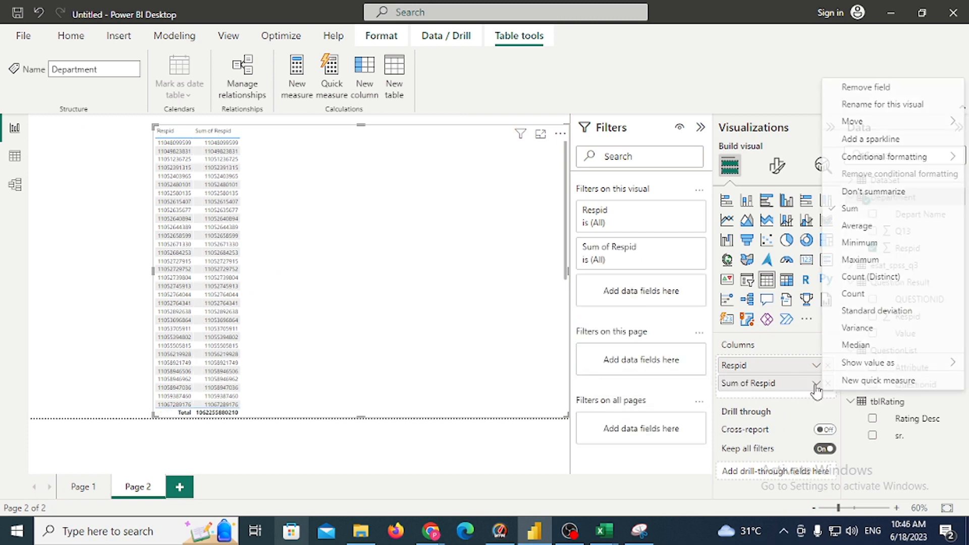
click(854, 294)
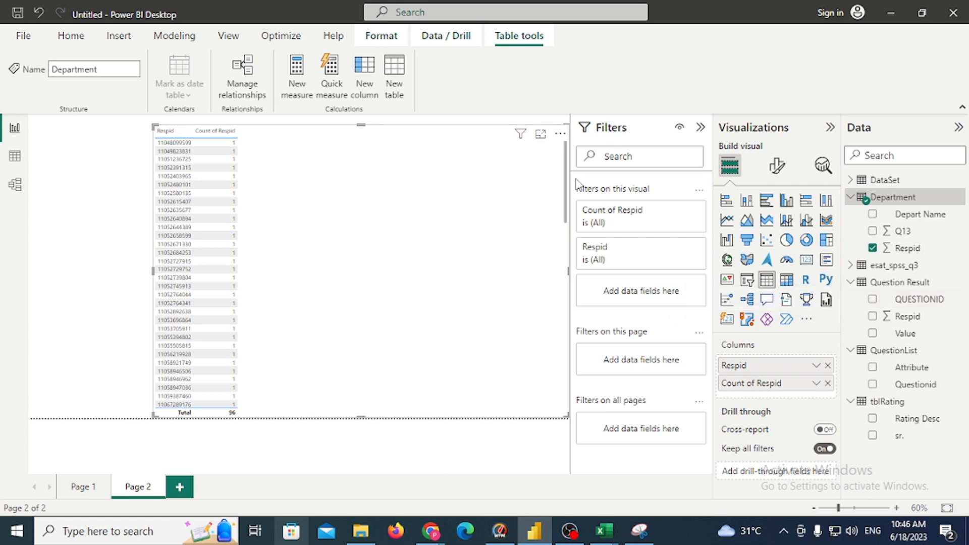
drag(565, 185, 561, 424)
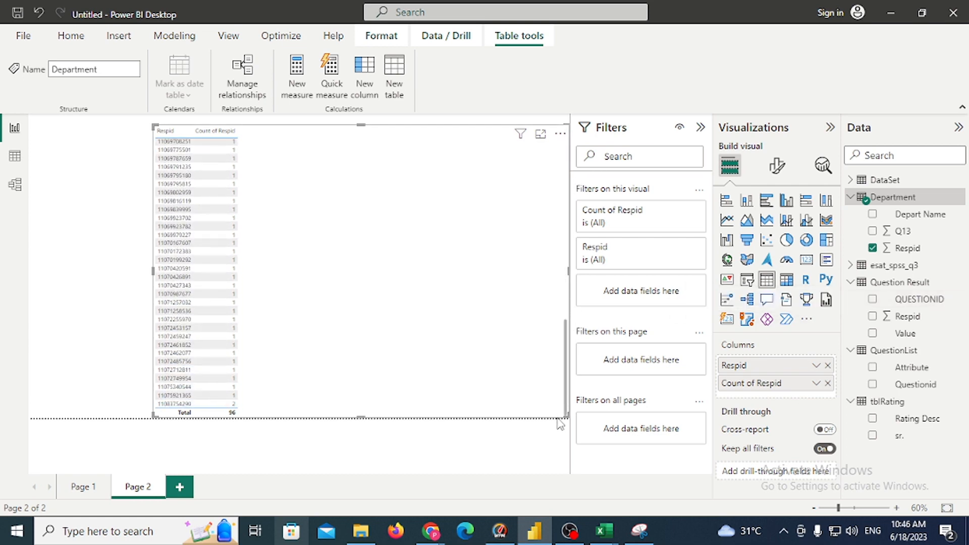
Delete the Respid table visual from Page 2.
click(193, 398)
key(Delete)
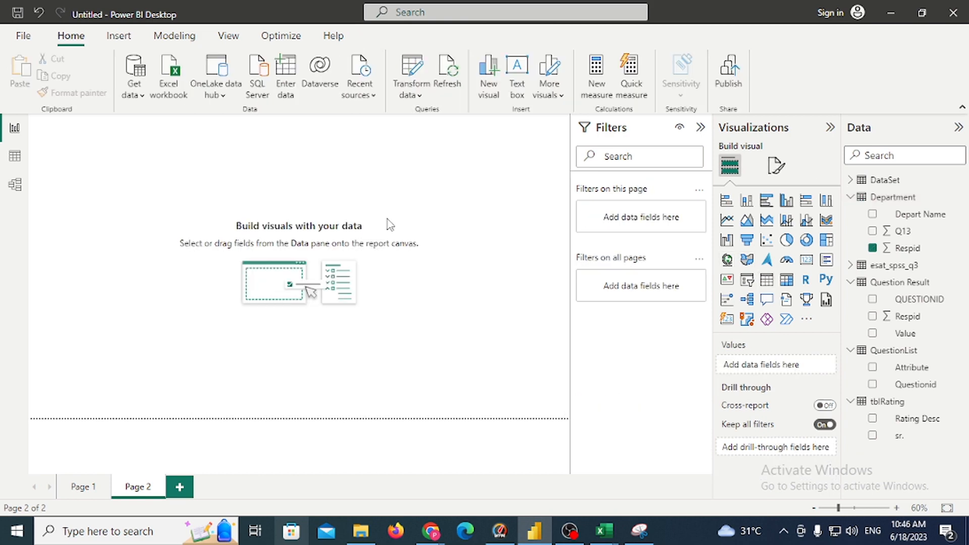
Examine the Department table's rows and its list of Respid filter values, and return to the report page.
click(15, 161)
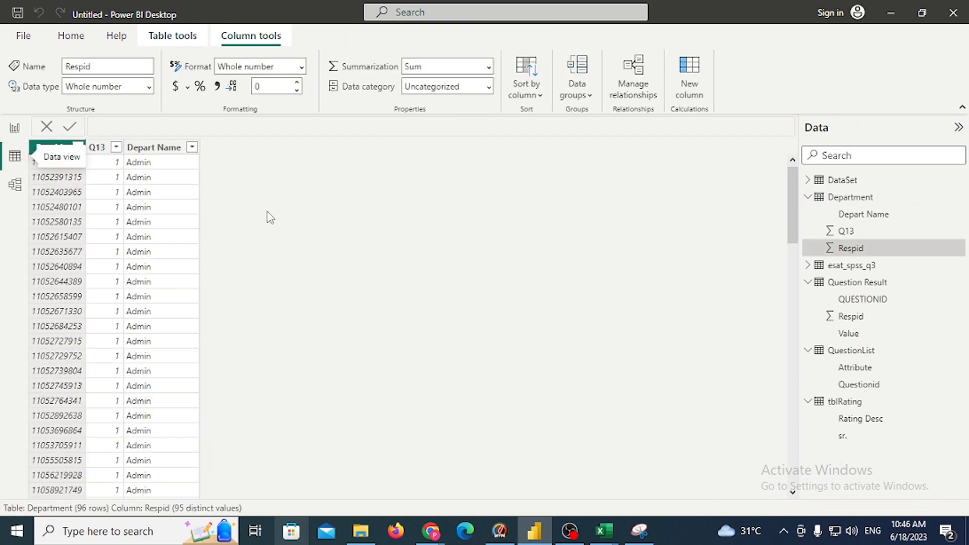
click(20, 128)
click(14, 158)
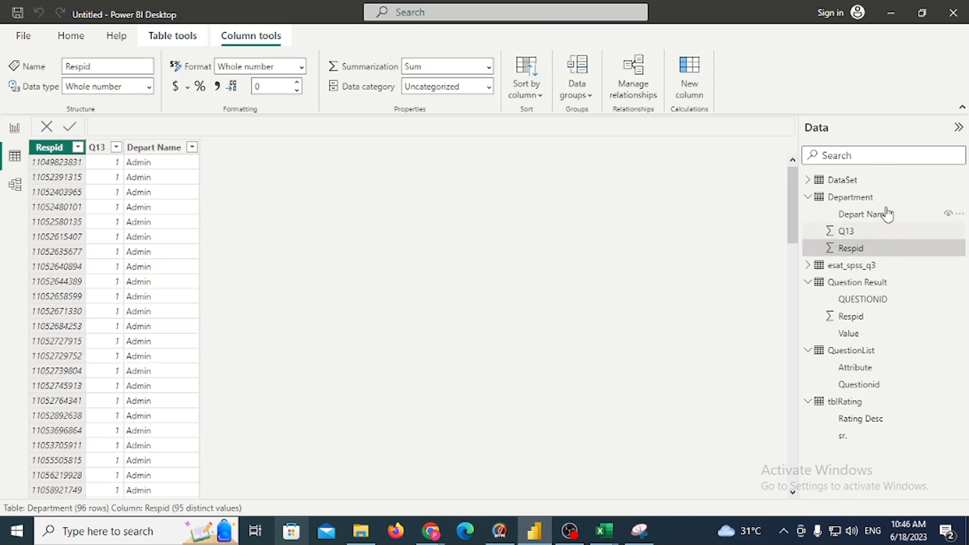
click(860, 196)
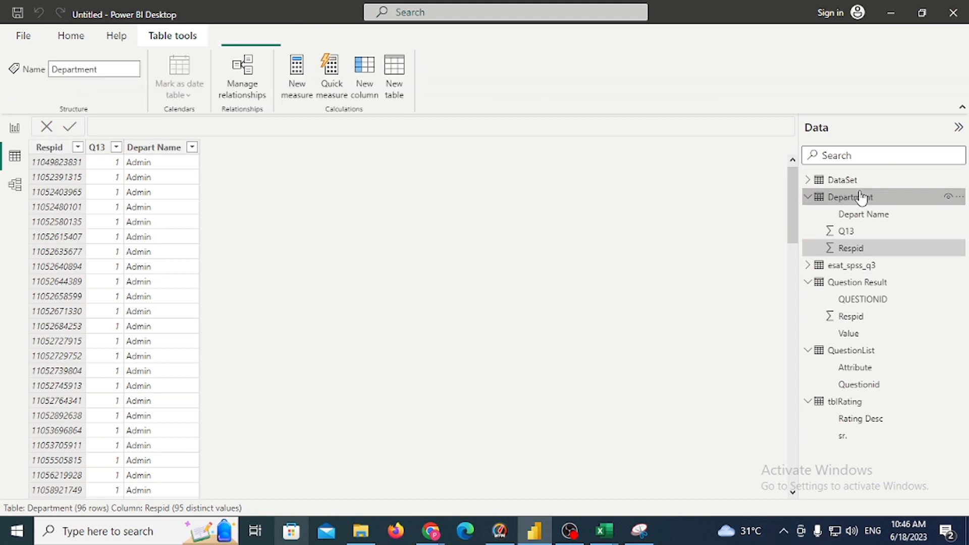
click(78, 147)
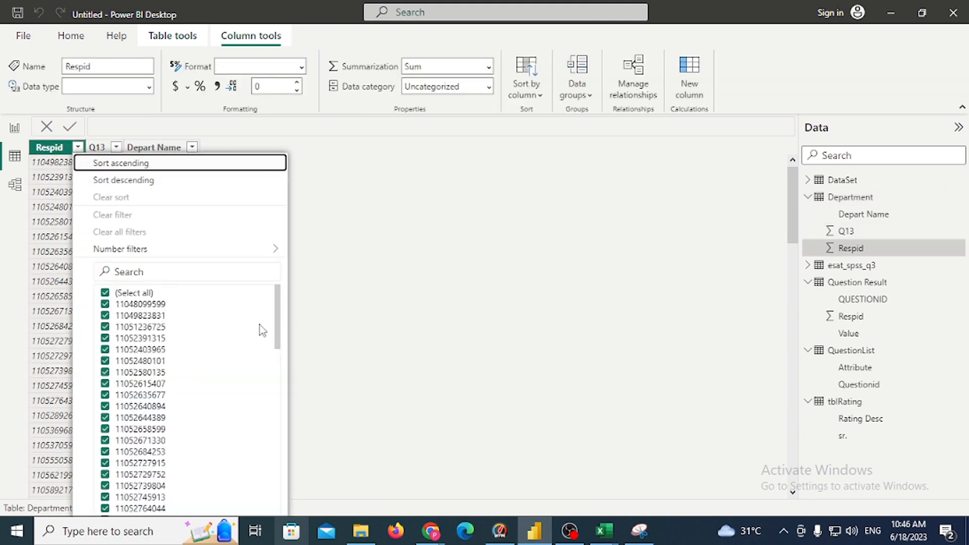
scroll(276, 320, down, 2)
drag(276, 320, 281, 265)
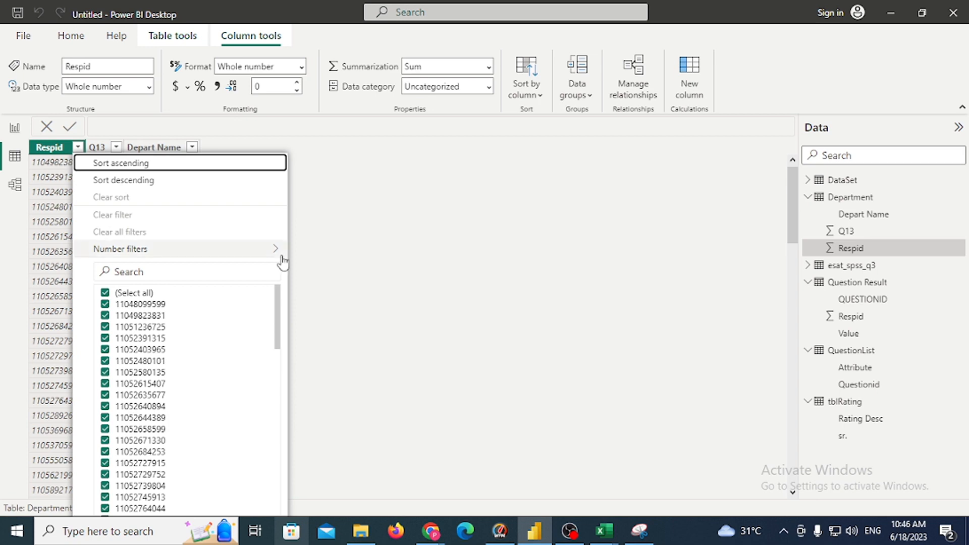
click(23, 130)
click(14, 129)
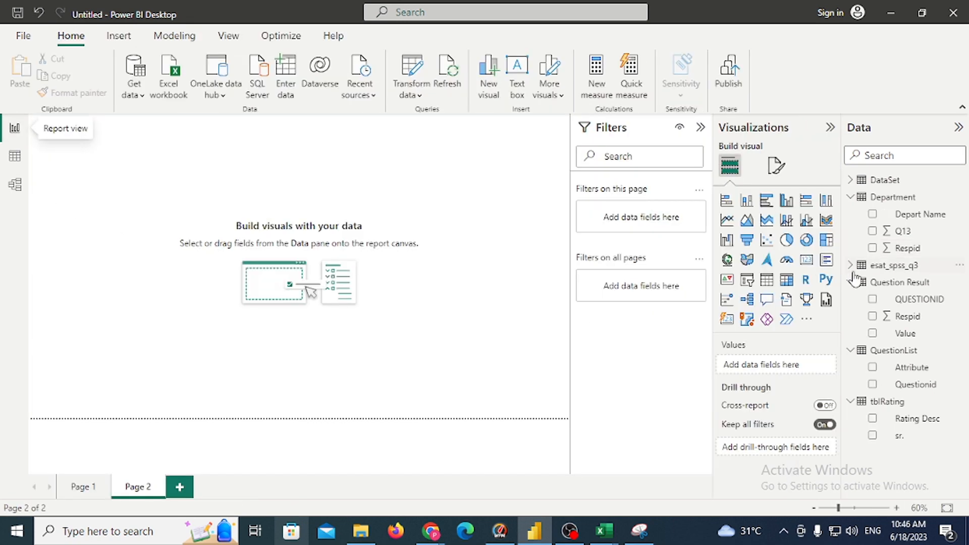
Insert a new table visual on Page 2, enlarge it, and select the Department table's Depart Name field.
click(766, 280)
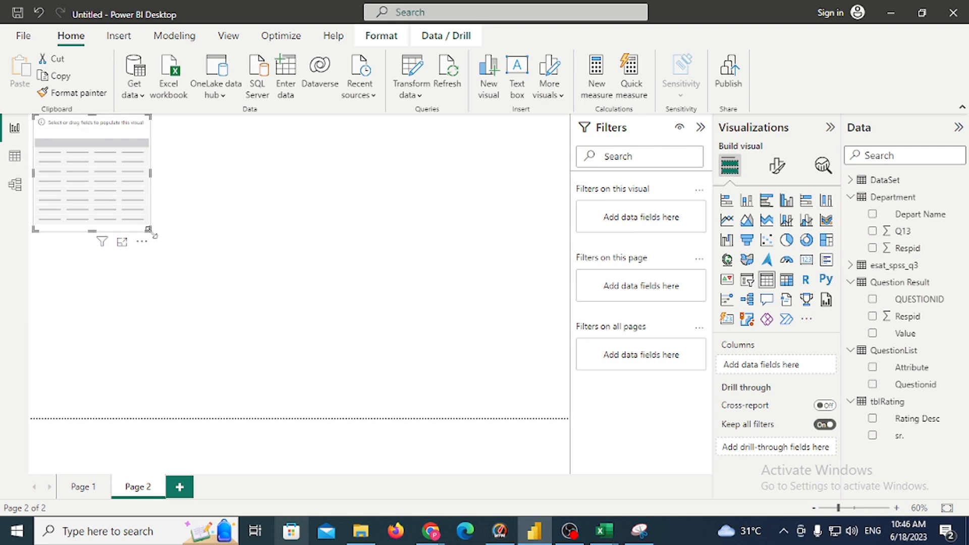
drag(150, 230, 465, 365)
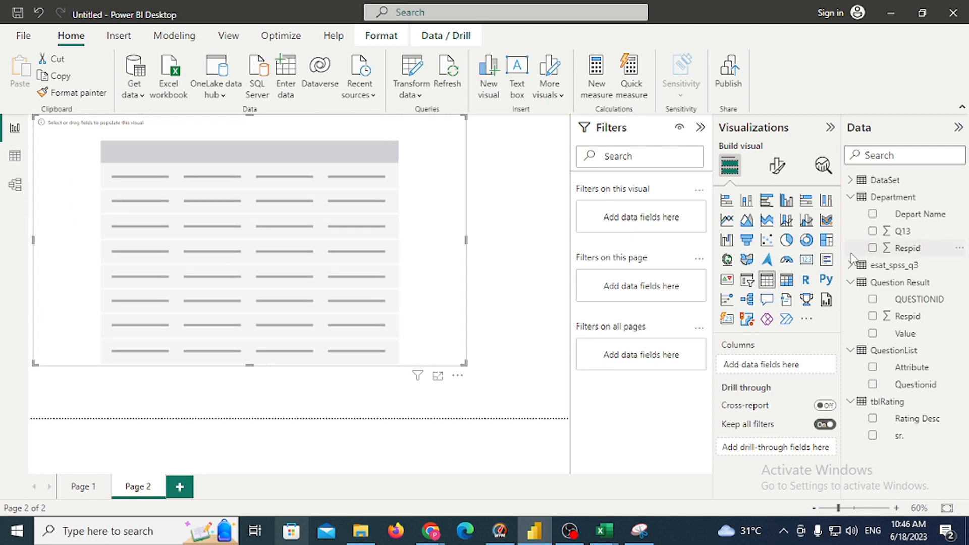
click(935, 216)
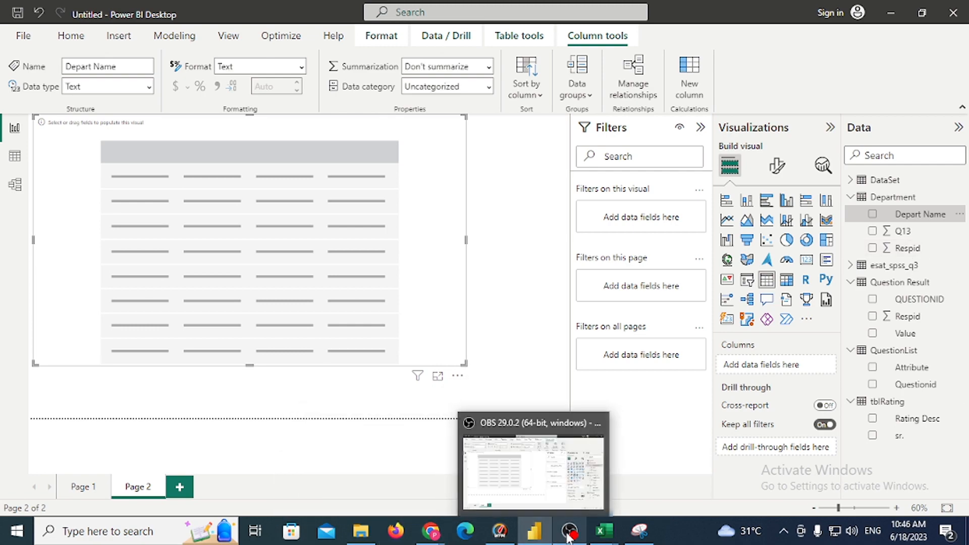
Switch to the esat_spss_q3 workbook in Excel and select the repeated respondent IDs in cells A97:A98.
click(669, 494)
click(186, 398)
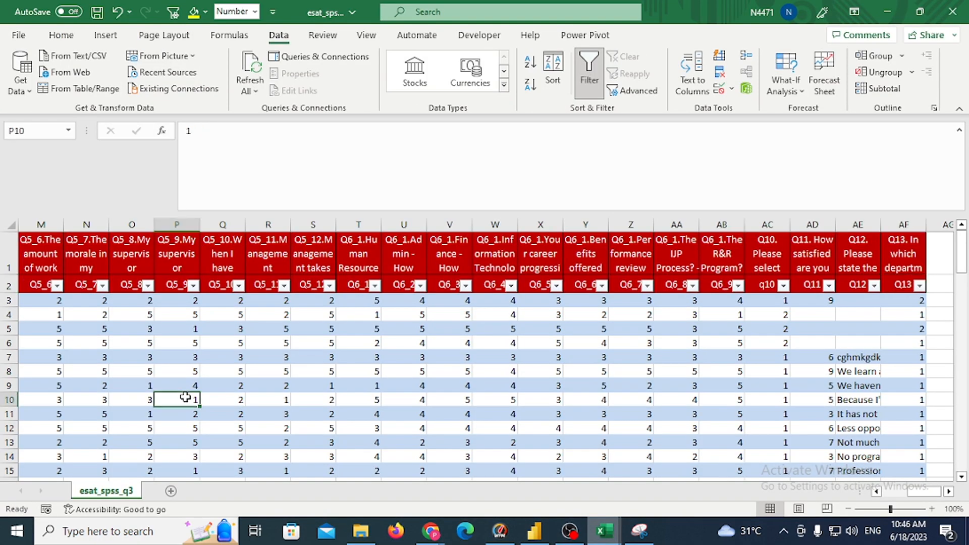
key(ctrl+Left)
key(ctrl+Down)
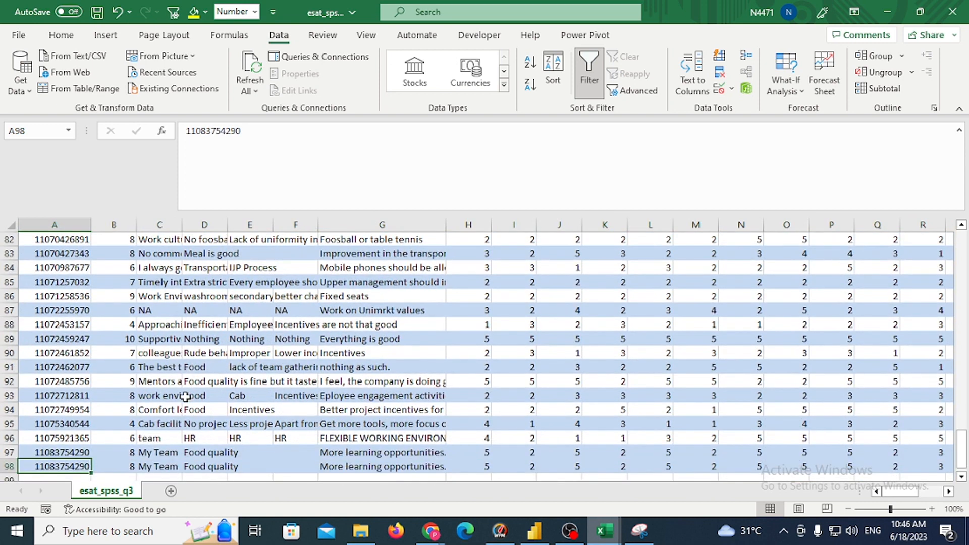
key(shift+Up)
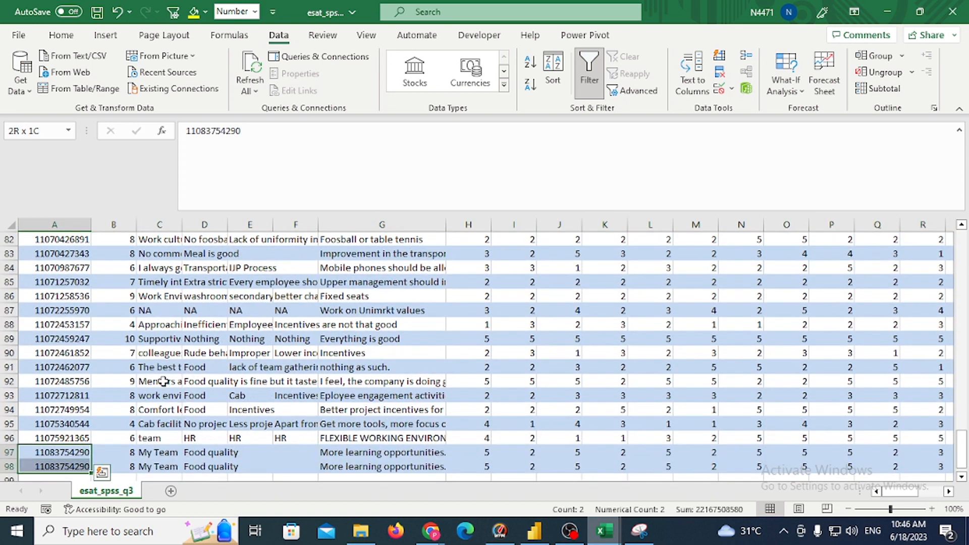
Copy the respondent ID from the contents of cell A98.
click(61, 35)
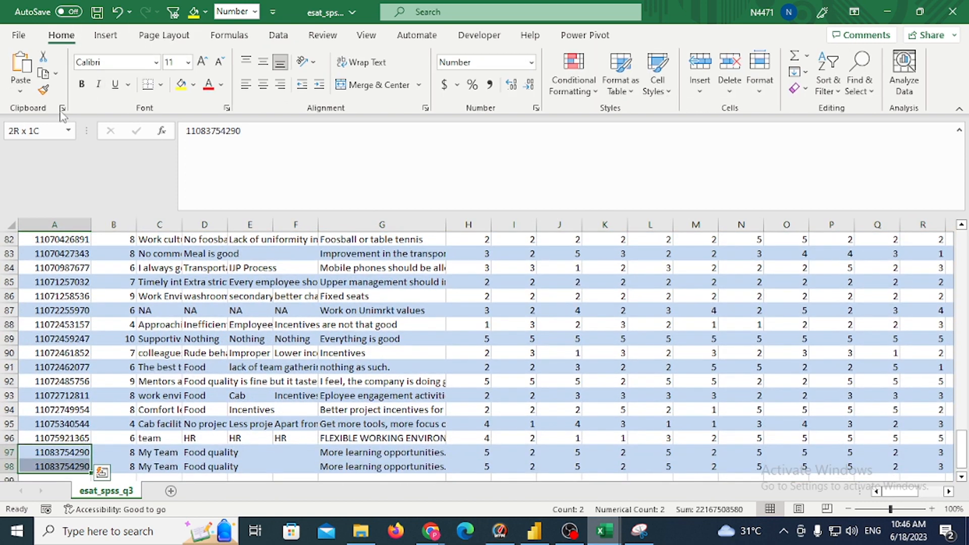
click(42, 91)
click(71, 466)
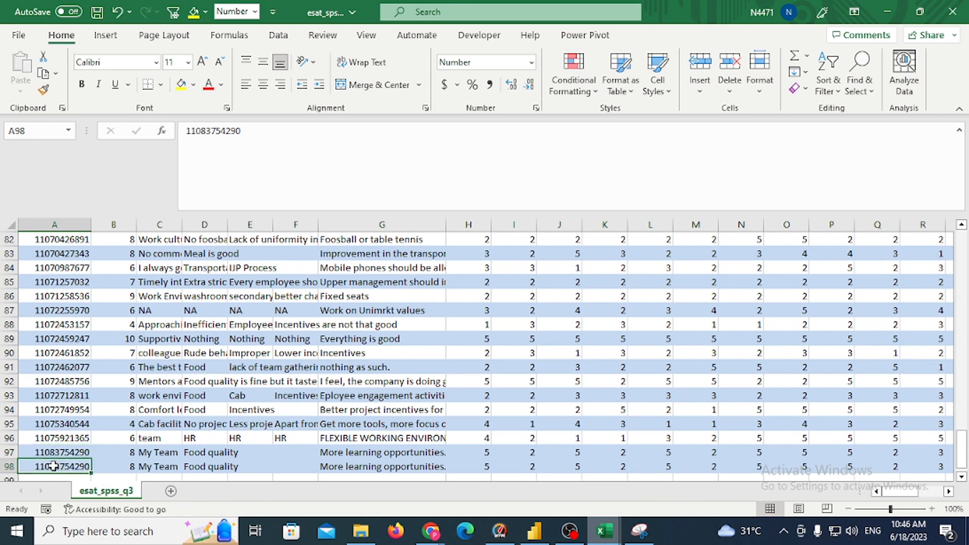
drag(270, 132, 160, 135)
key(ctrl+c)
key(Escape)
Switch to Power BI Desktop and search the Department table's Respid filter values in the data view for the copied respondent ID.
click(534, 530)
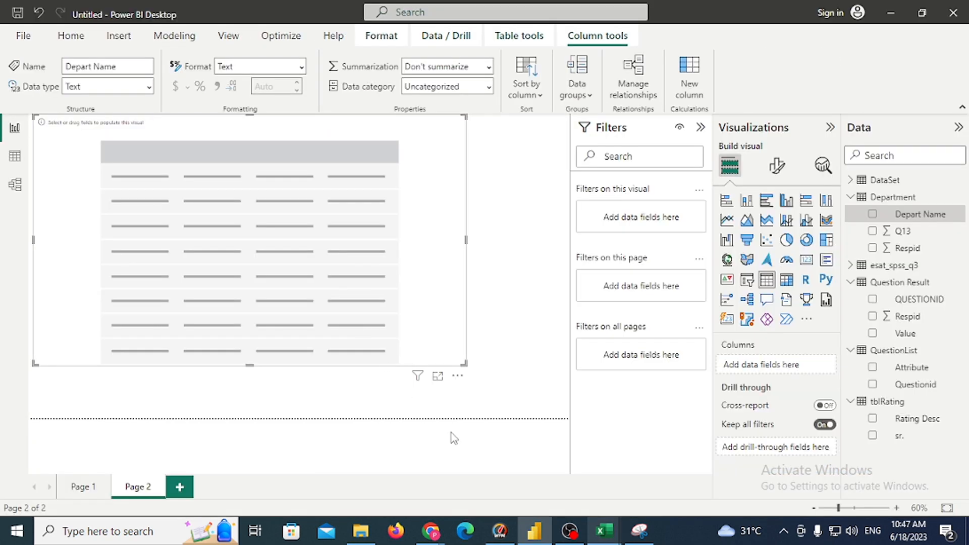
click(13, 157)
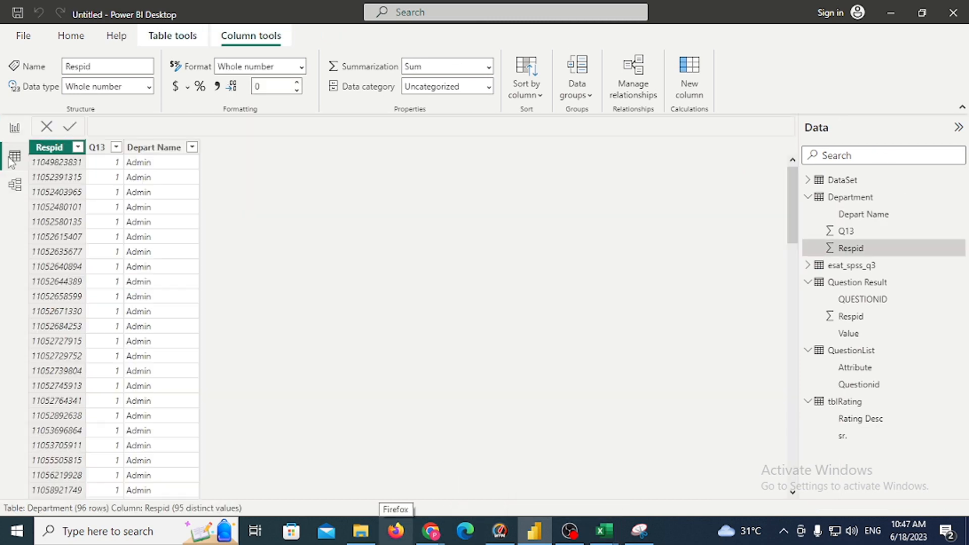
click(78, 147)
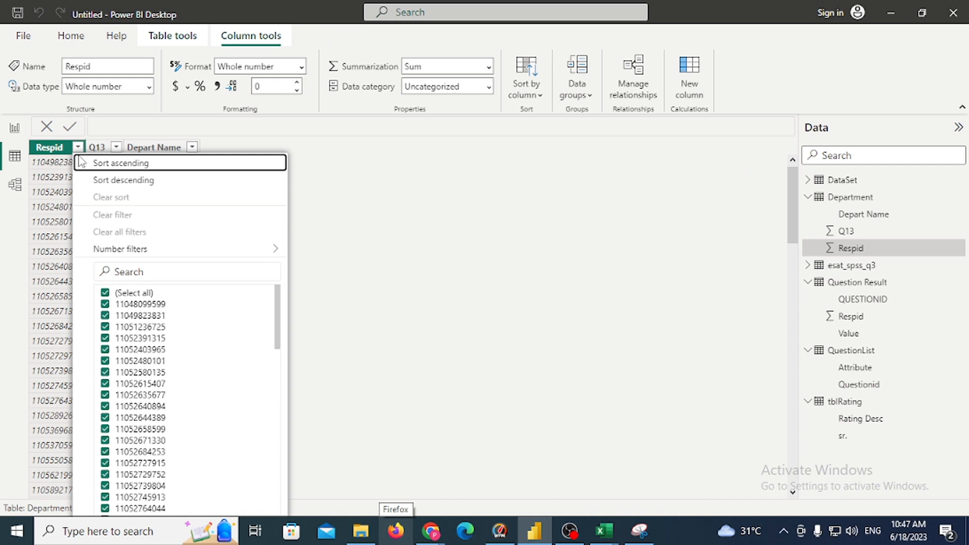
click(120, 272)
key(ctrl+v)
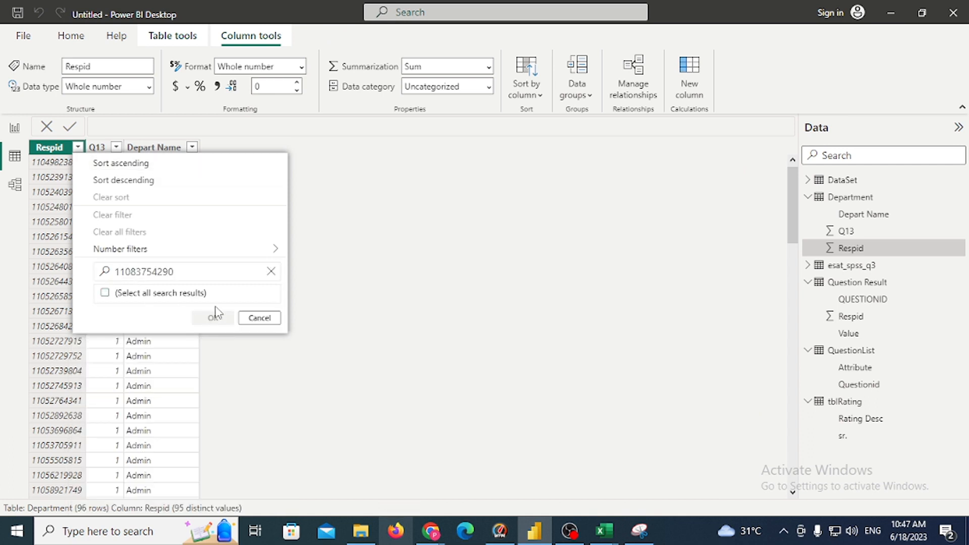
click(166, 294)
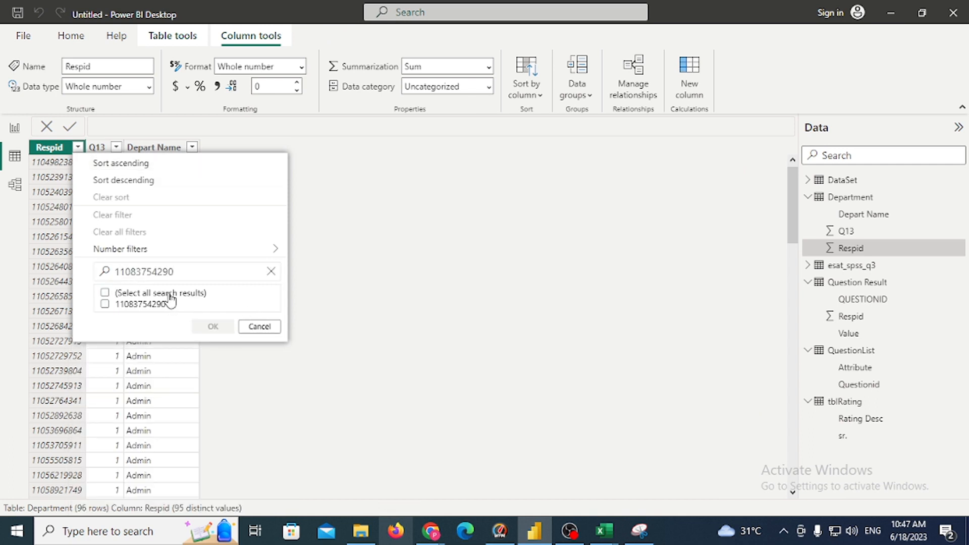
key(Escape)
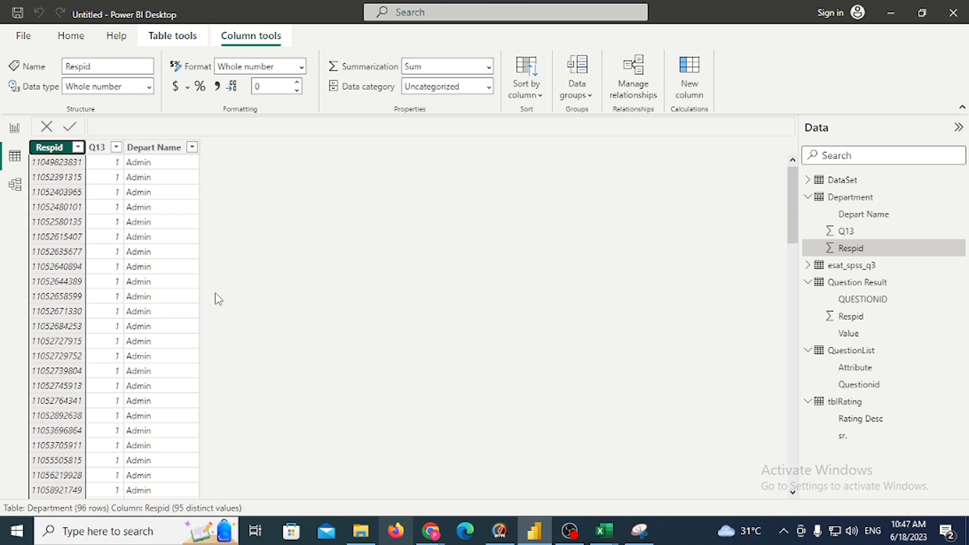
click(78, 147)
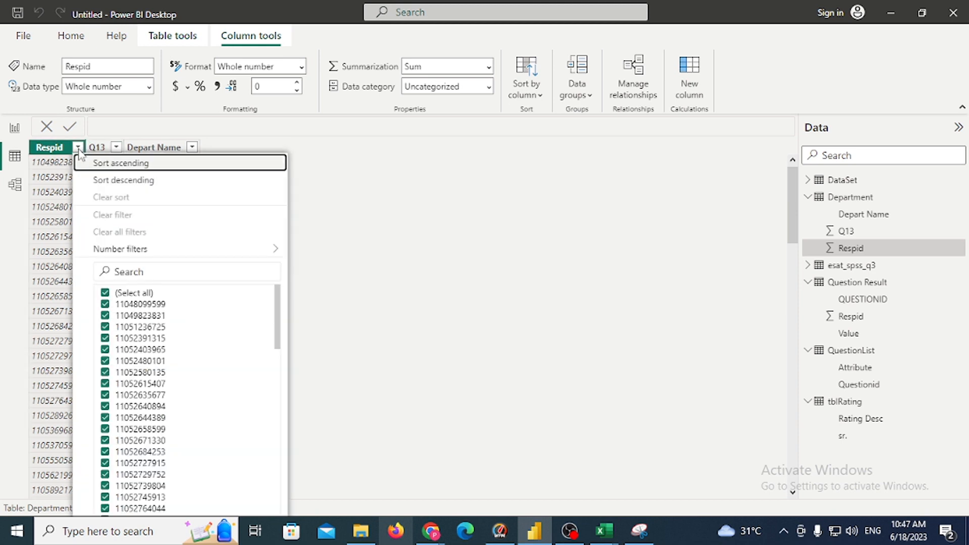
click(228, 271)
key(ctrl+v)
key(Escape)
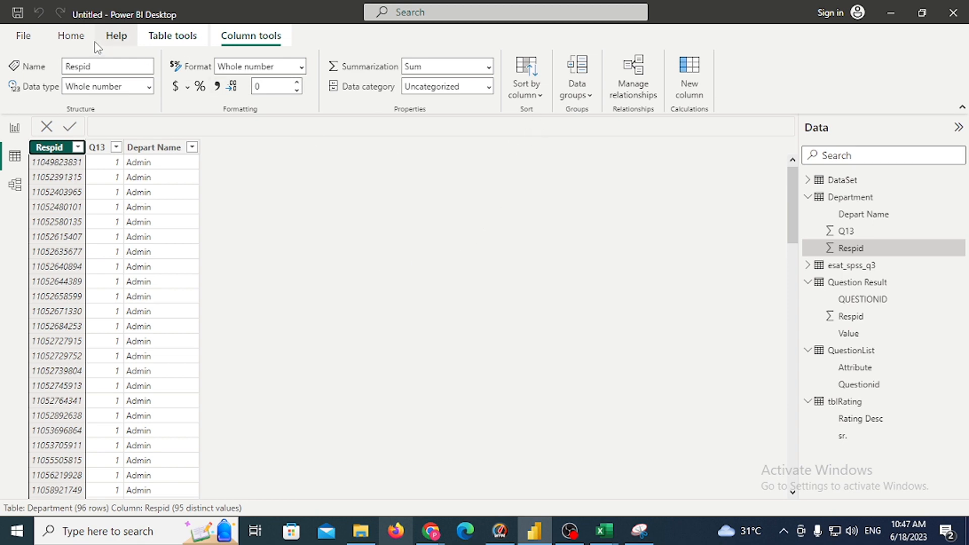
Open the Department query in the Power Query Editor and search its Respid filter values for the copied respondent ID.
click(71, 35)
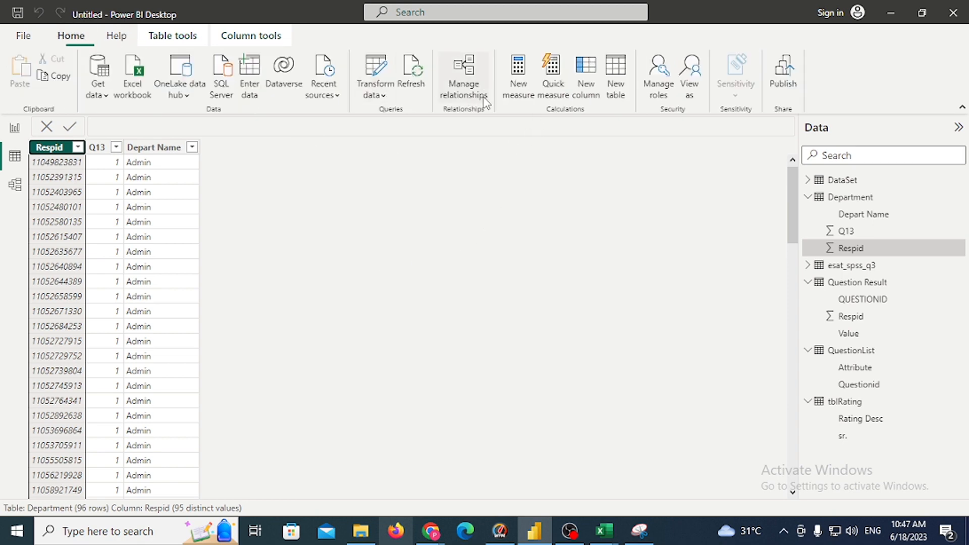
click(383, 95)
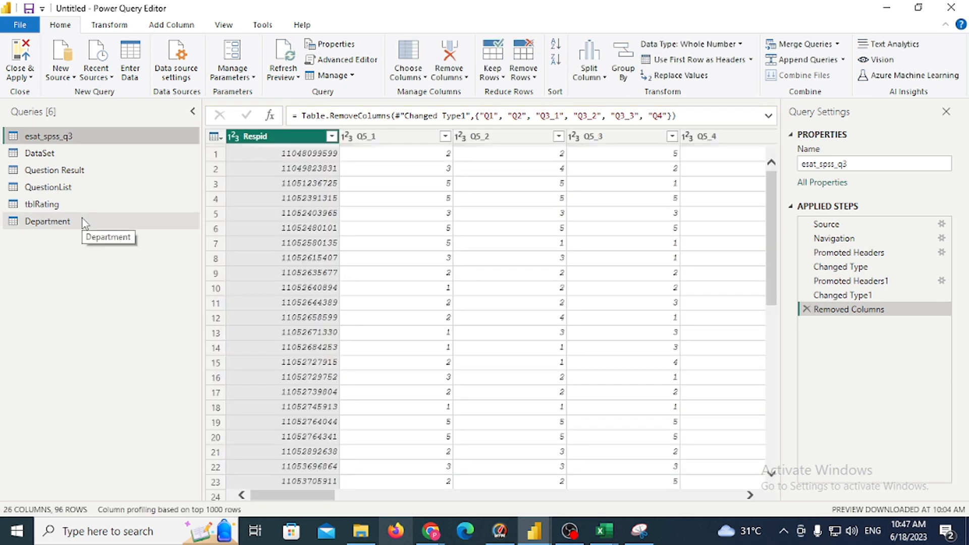
click(83, 220)
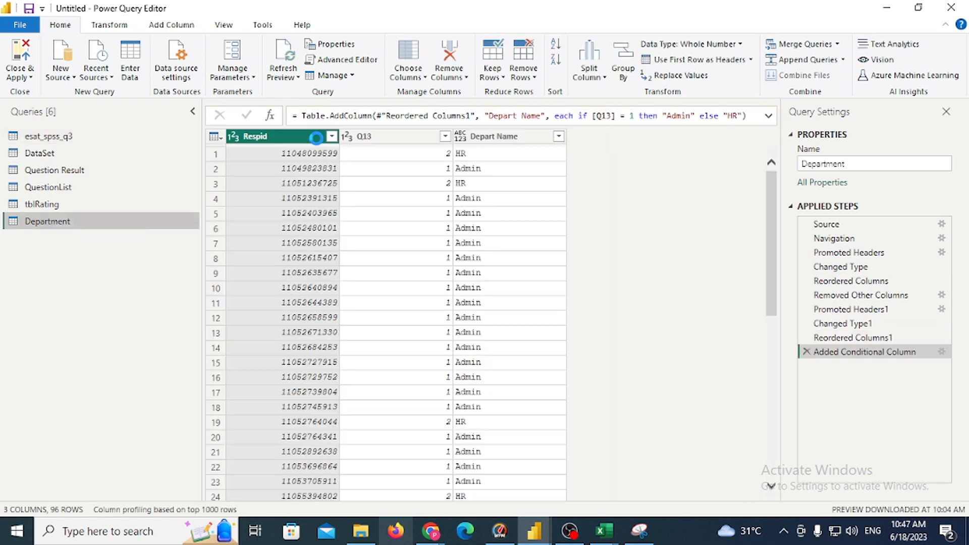
click(332, 136)
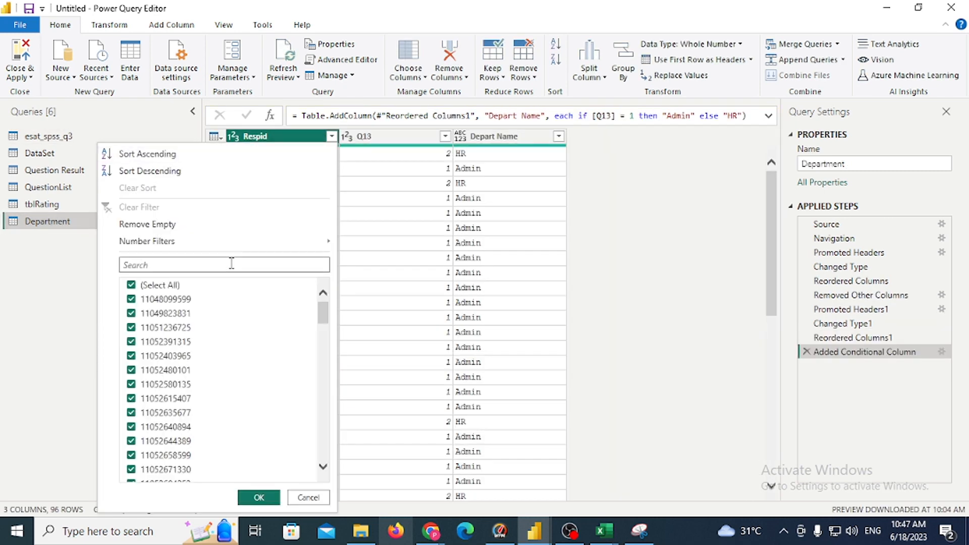
click(276, 266)
key(ctrl+v)
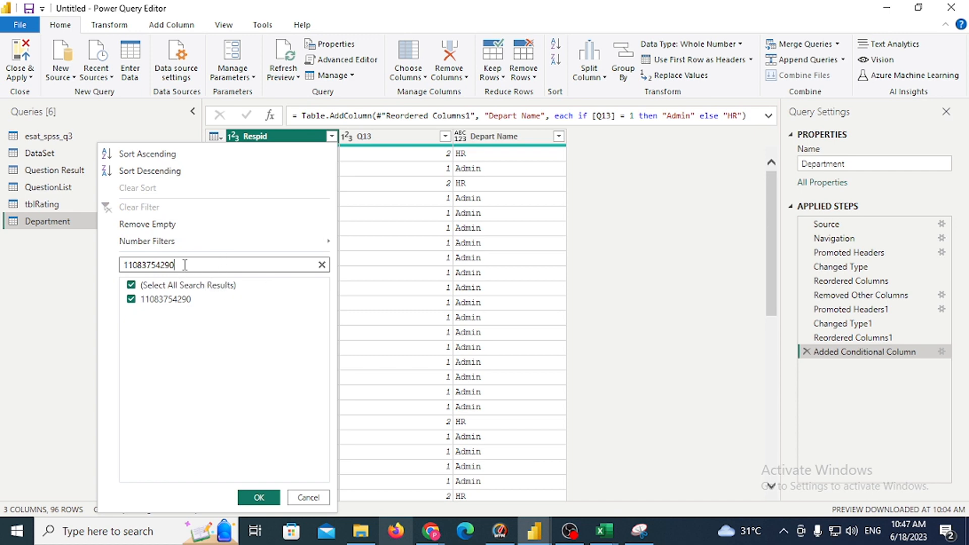
drag(186, 265, 120, 270)
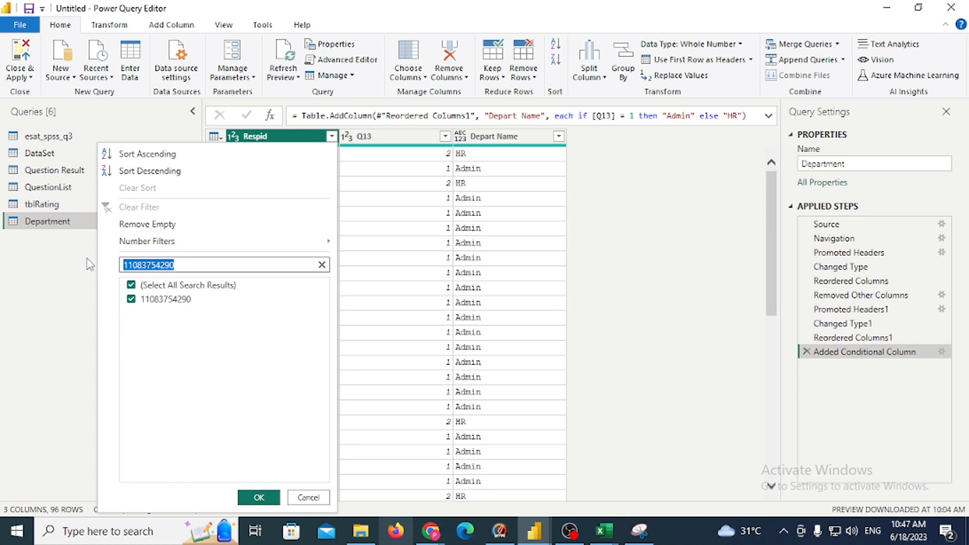
key(BackSpace)
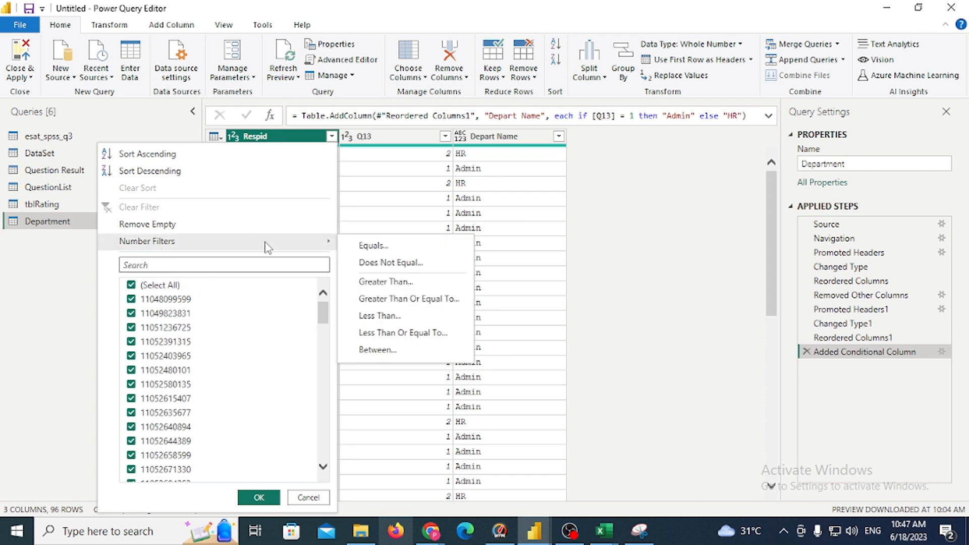
Filter the Department query to rows whose Respid does not equal the copied respondent ID, and close and apply the query changes.
mouse_move(271, 249)
key(Escape)
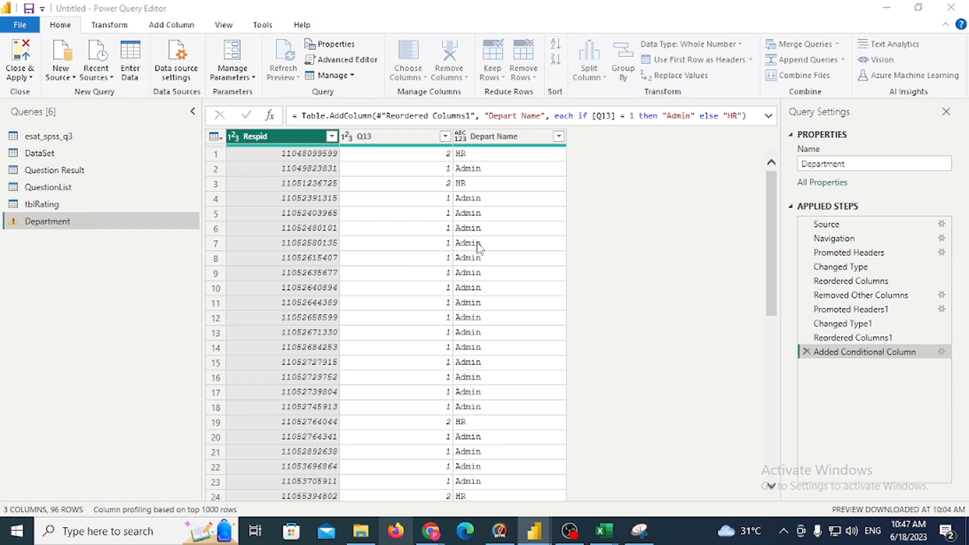
click(431, 262)
key(ctrl+v)
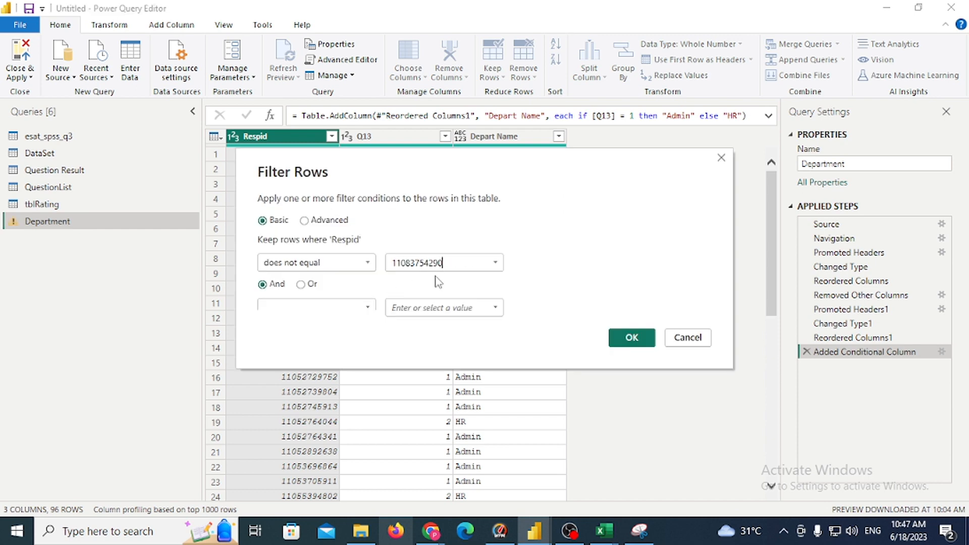
click(635, 340)
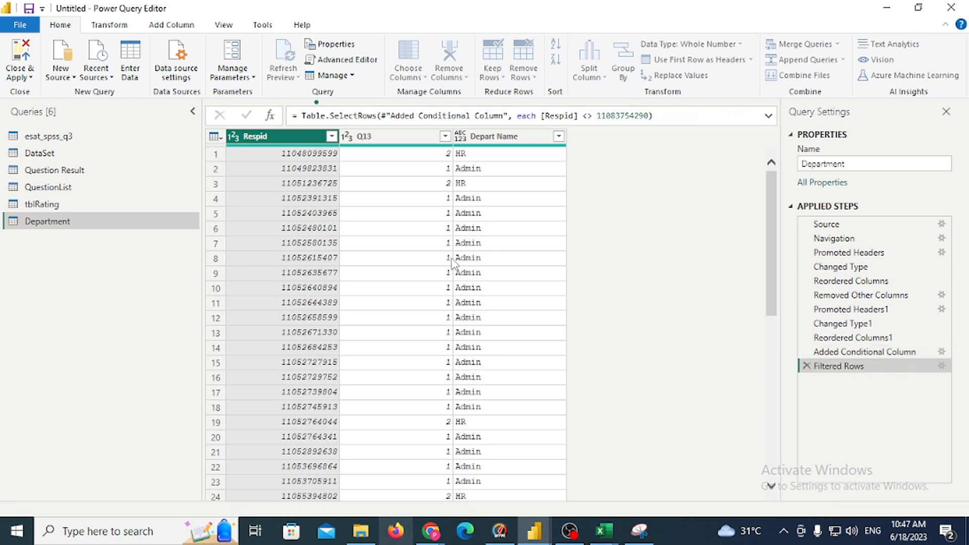
click(21, 77)
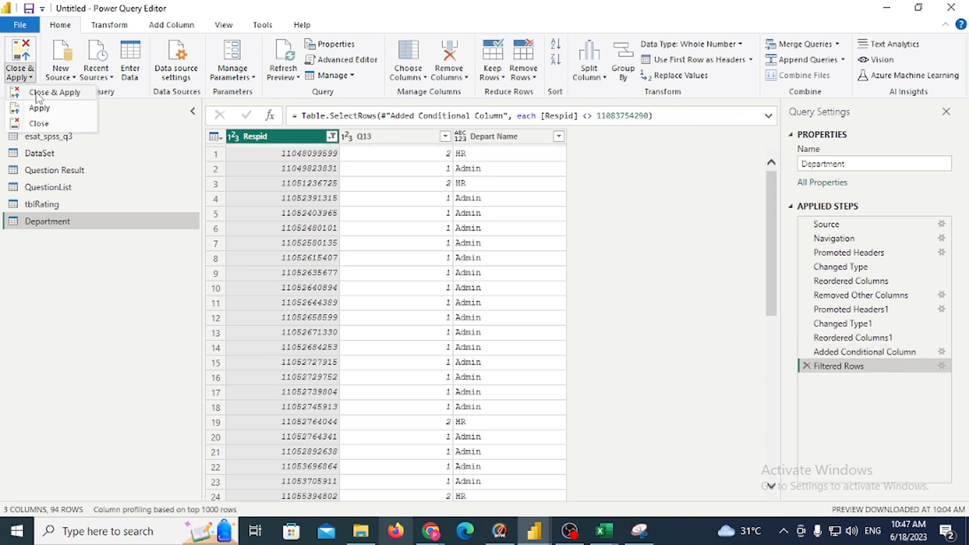
click(38, 96)
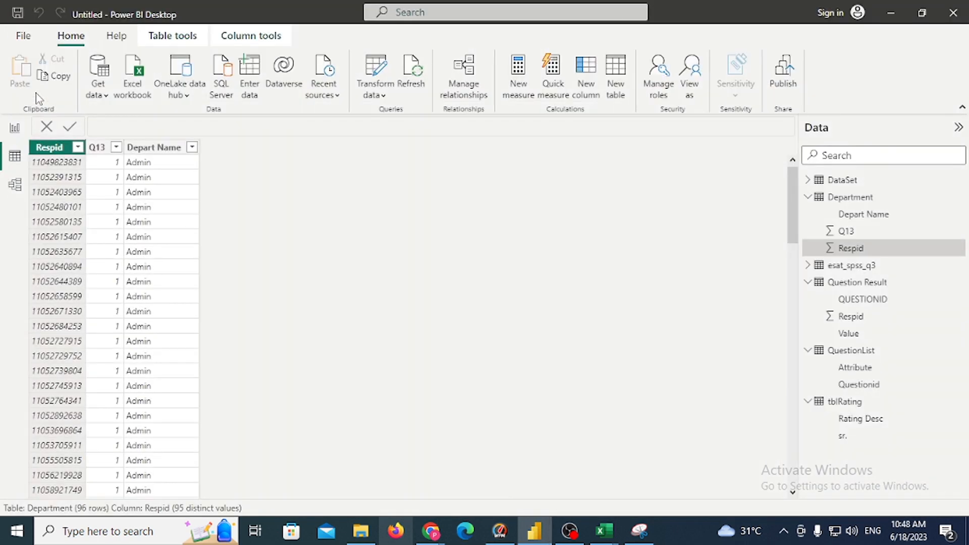
Create a relationship in the model from the Department table's Respid to the Question Result table's Respid.
click(13, 186)
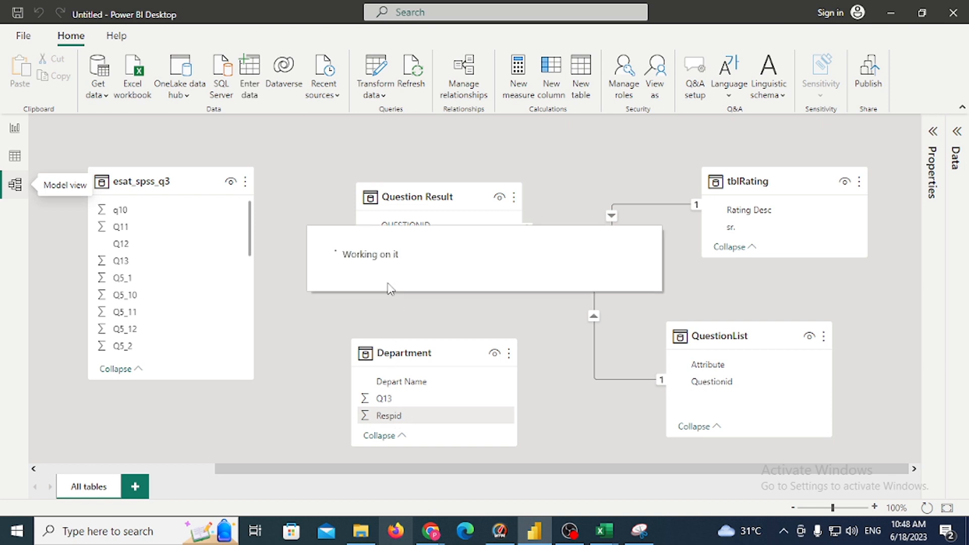
click(413, 417)
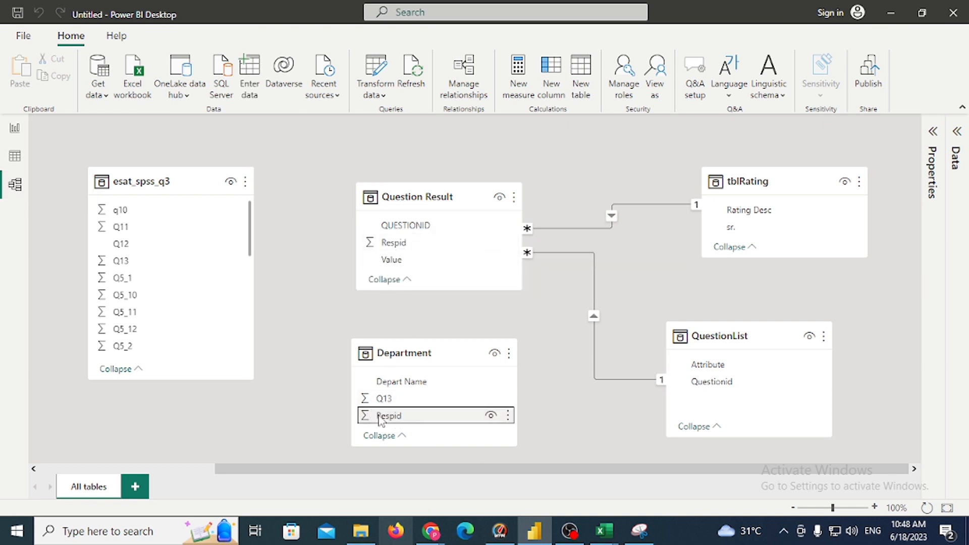
drag(373, 415, 380, 251)
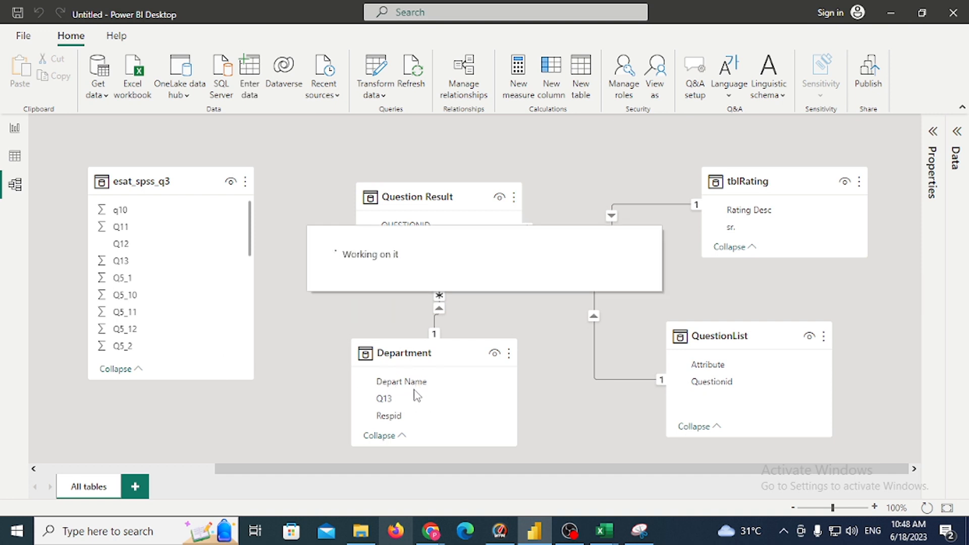
Go to report Page 1 and shift the Count of Value by Rating Desc chart rightward to free space beside it.
click(16, 129)
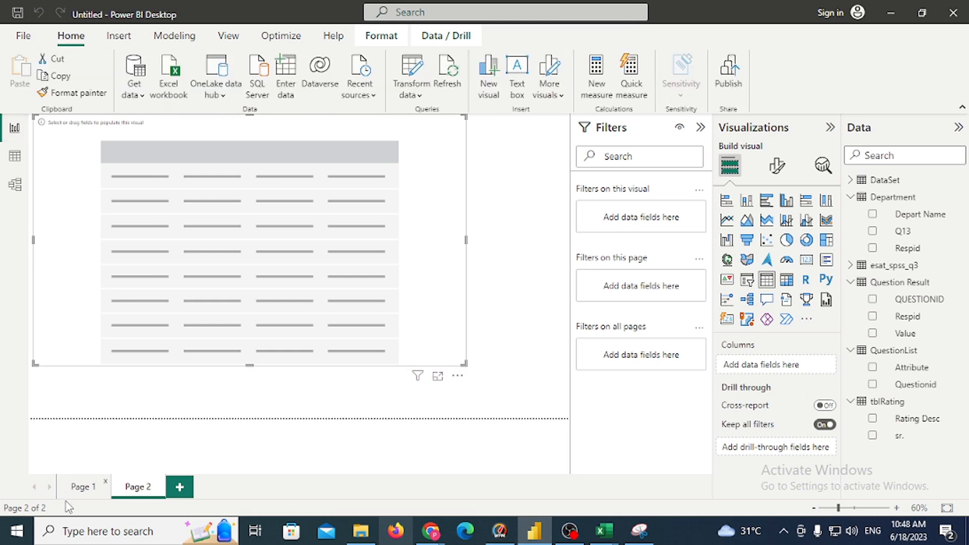
click(83, 490)
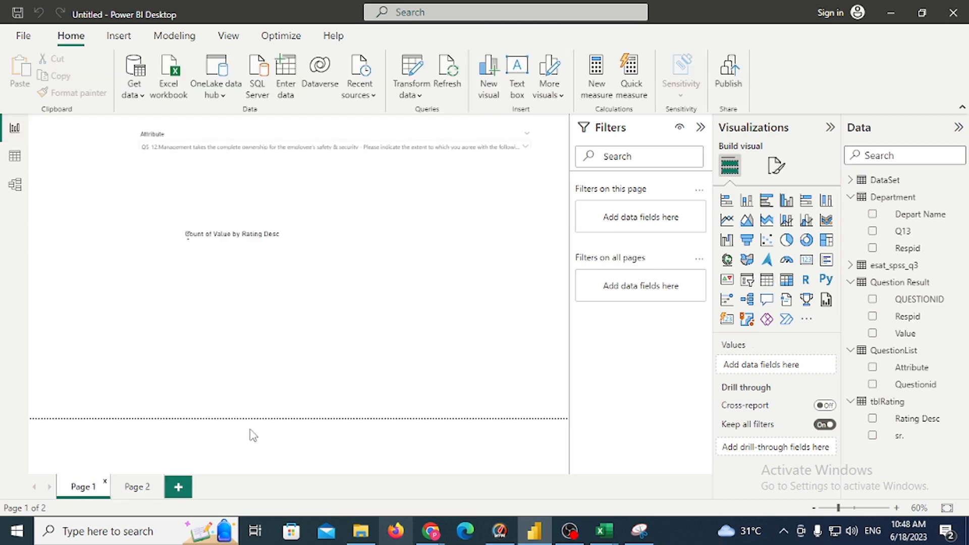
drag(440, 250, 507, 231)
click(120, 212)
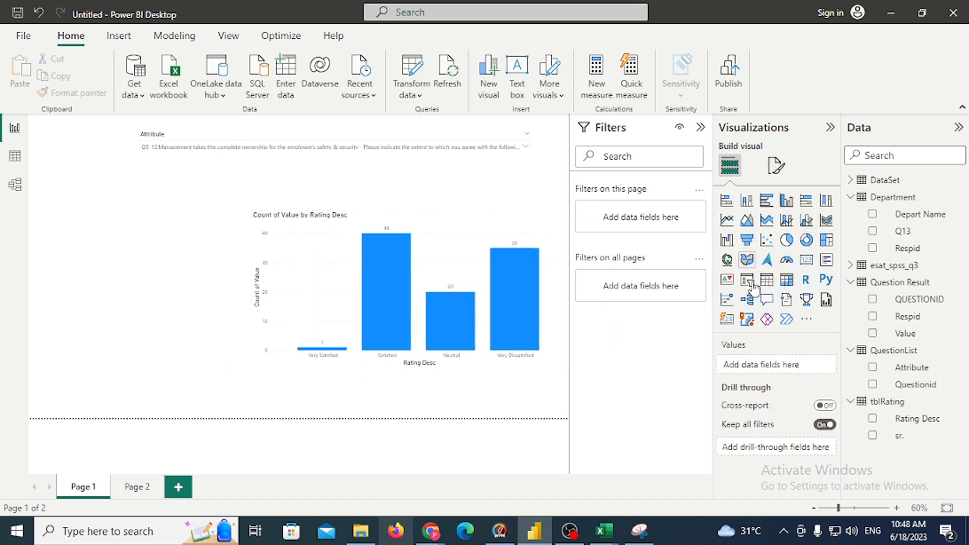
Add a visual with the Department table's Depart Name field in the free space beside the chart and convert it to a slicer.
click(766, 280)
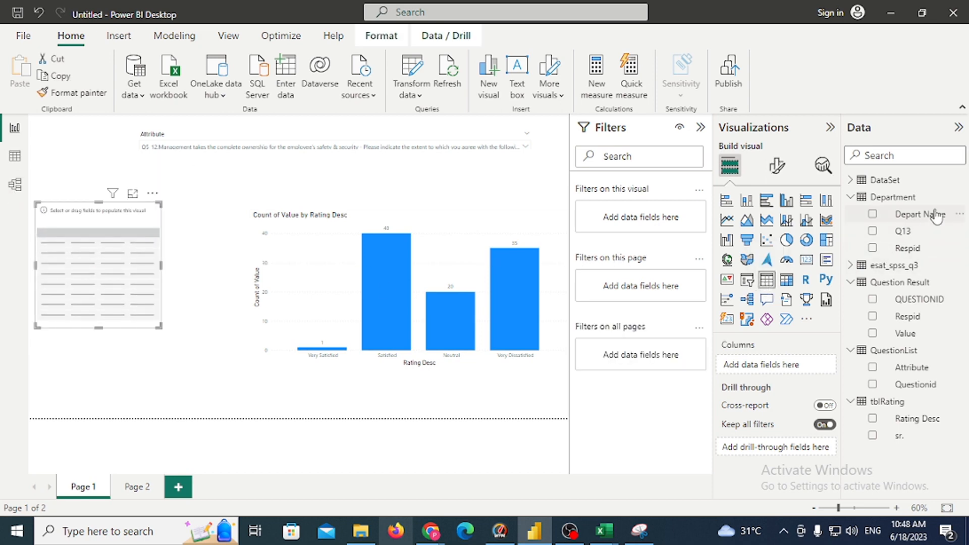
drag(920, 214, 126, 260)
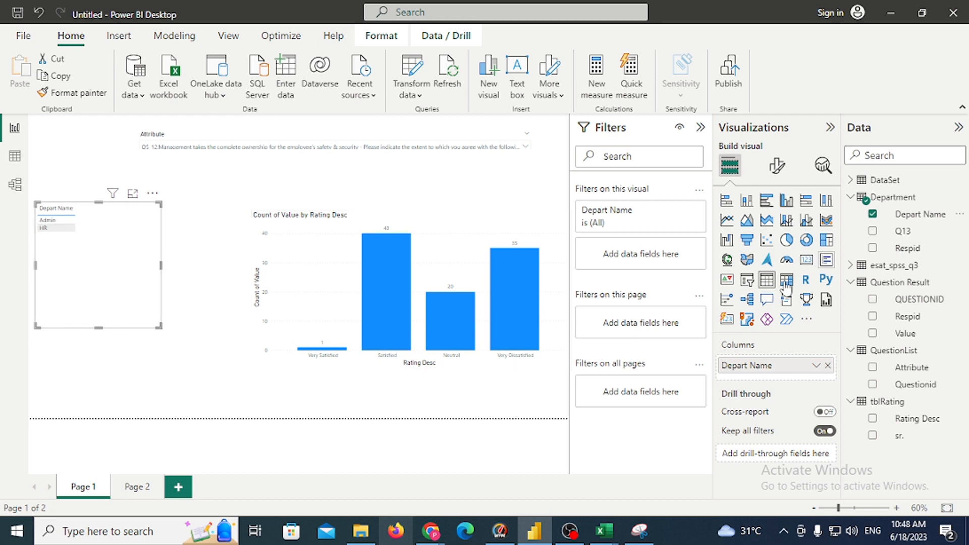
click(748, 282)
click(228, 157)
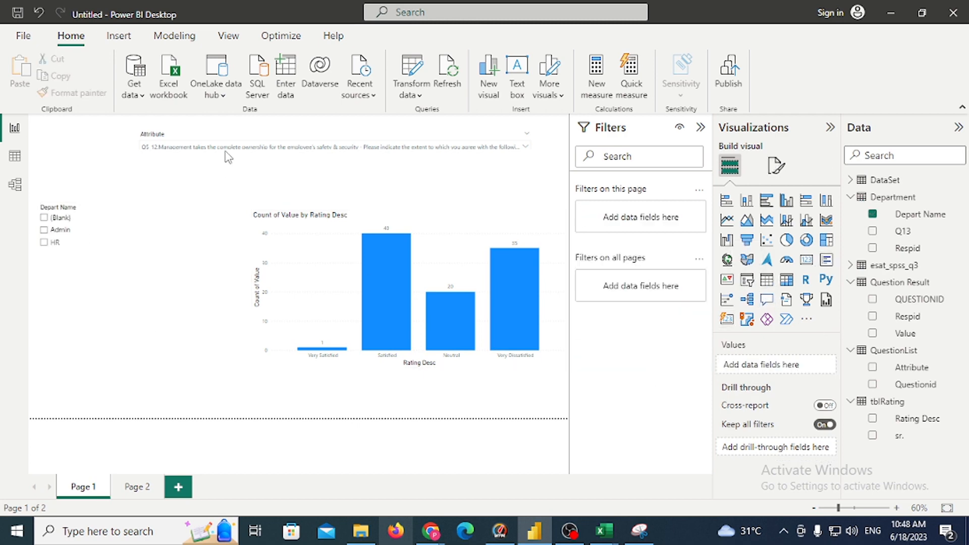
Set the Attribute slicer to the Q5_10 question about the supervisor addressing questions or concerns.
click(271, 146)
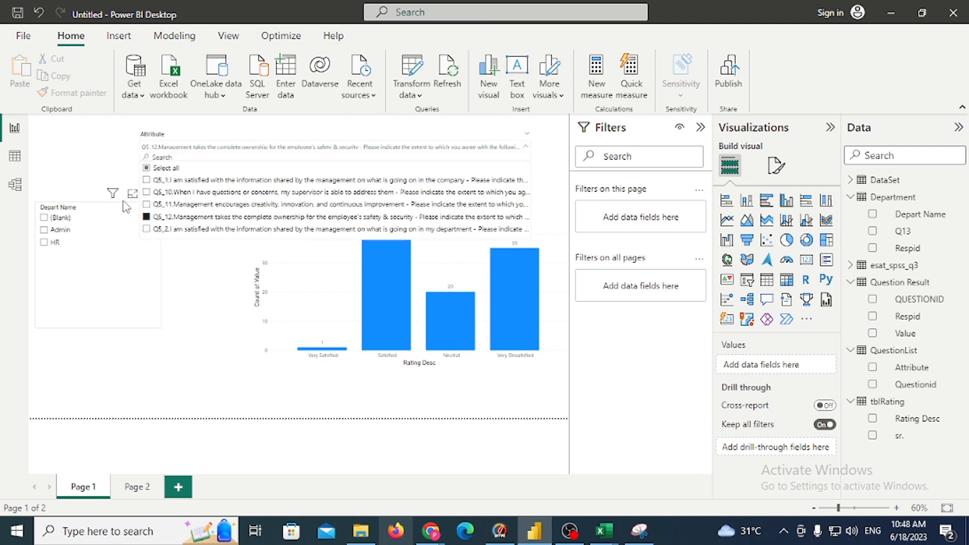
click(147, 192)
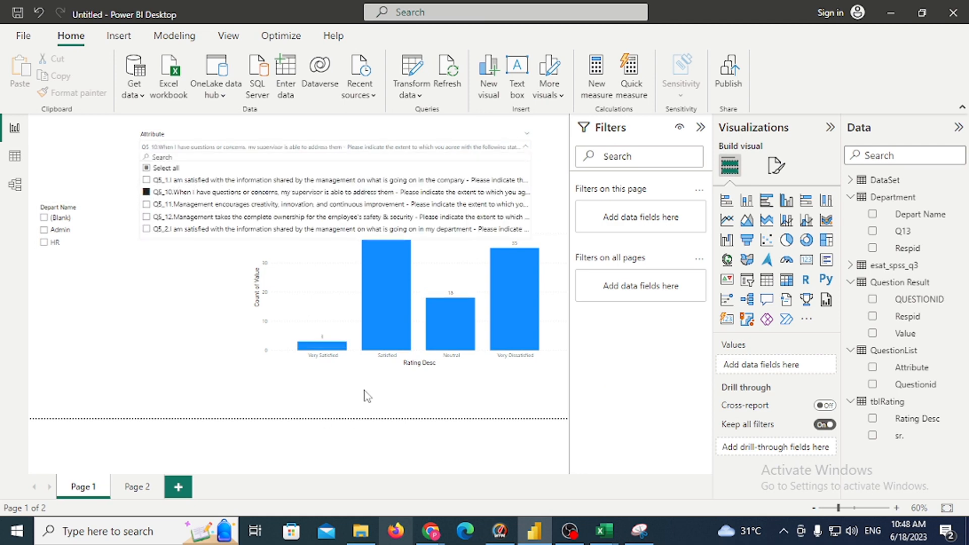
click(336, 384)
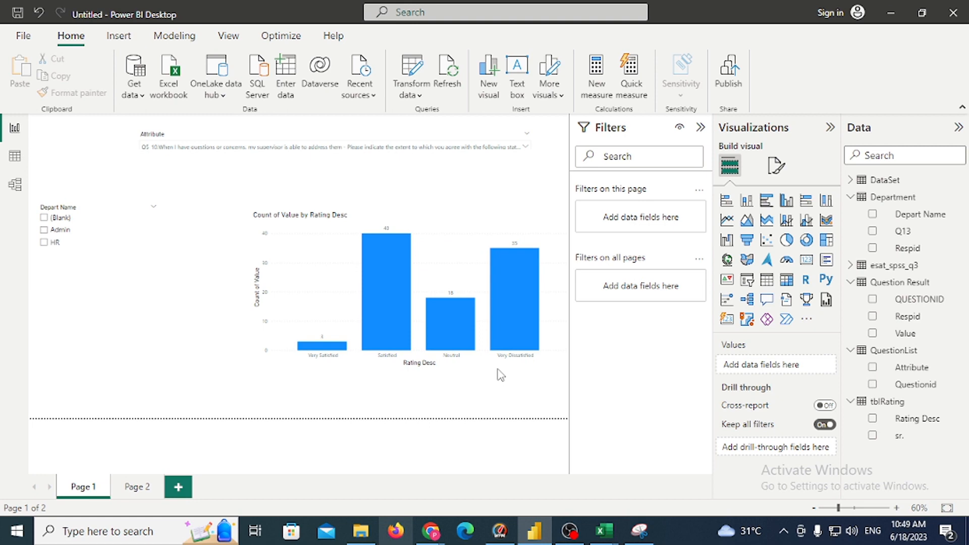
Filter the chart with the Depart Name slicer by Admin, by HR, and by Admin again.
click(44, 230)
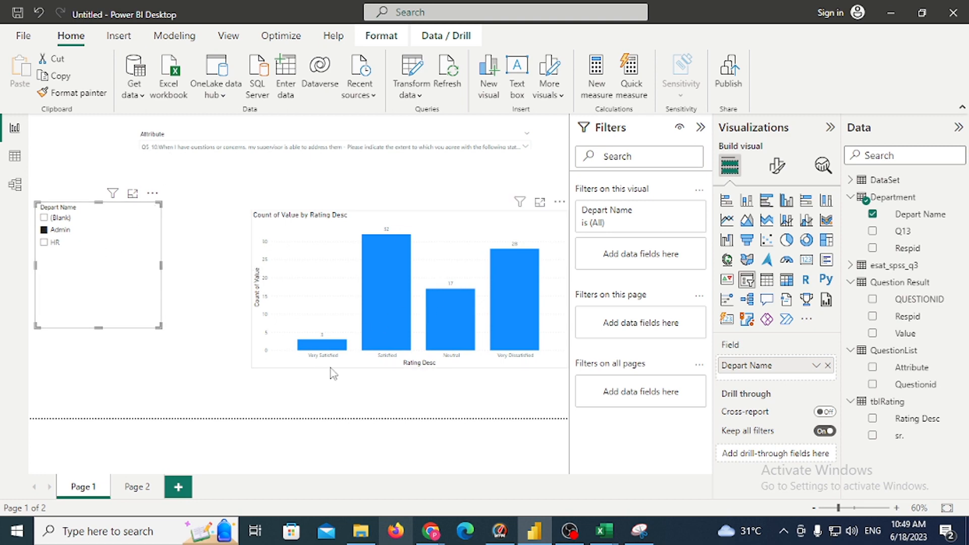
click(52, 244)
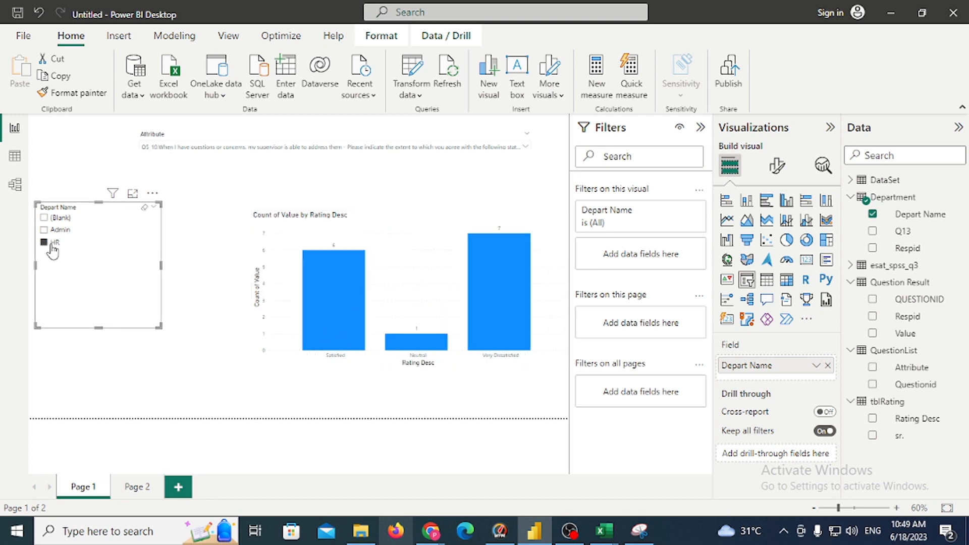
click(60, 233)
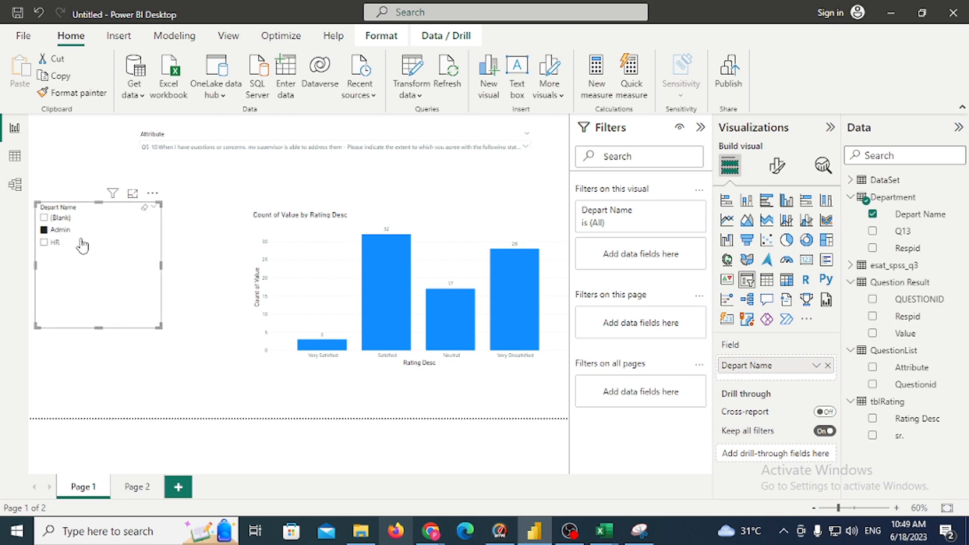
Switch to the esat_spss_q3 Excel workbook and go to the Q11 column header near the end of the table.
mouse_move(571, 540)
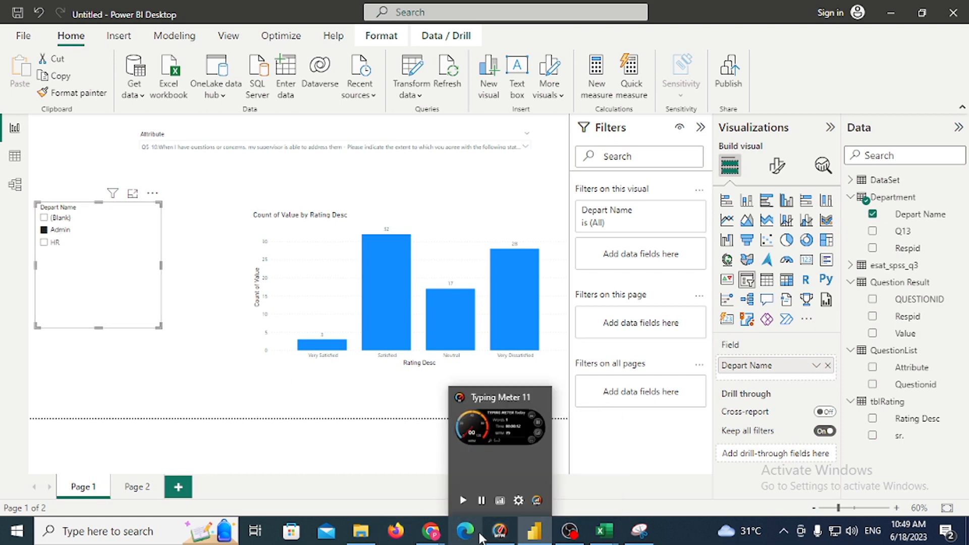
mouse_move(604, 531)
click(661, 474)
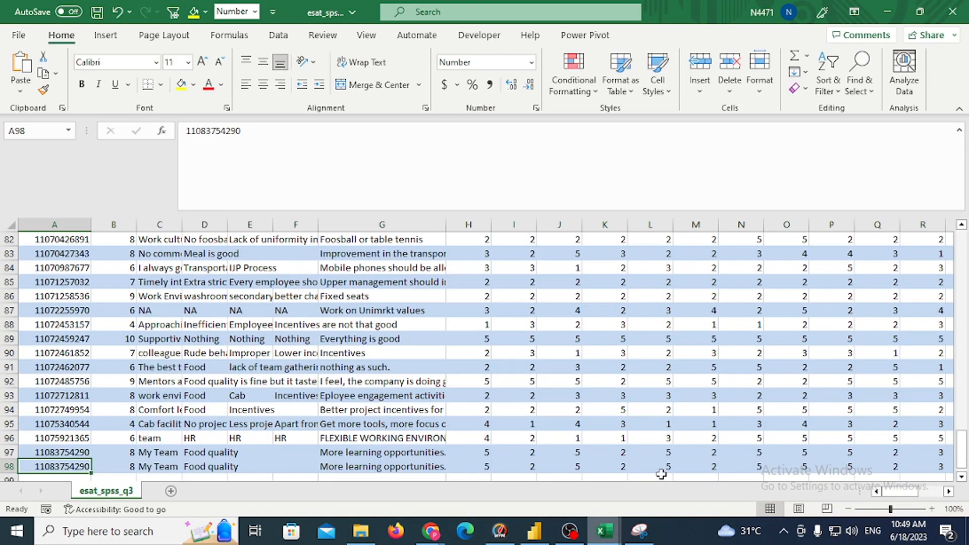
key(ctrl+Home)
key(ctrl+Right)
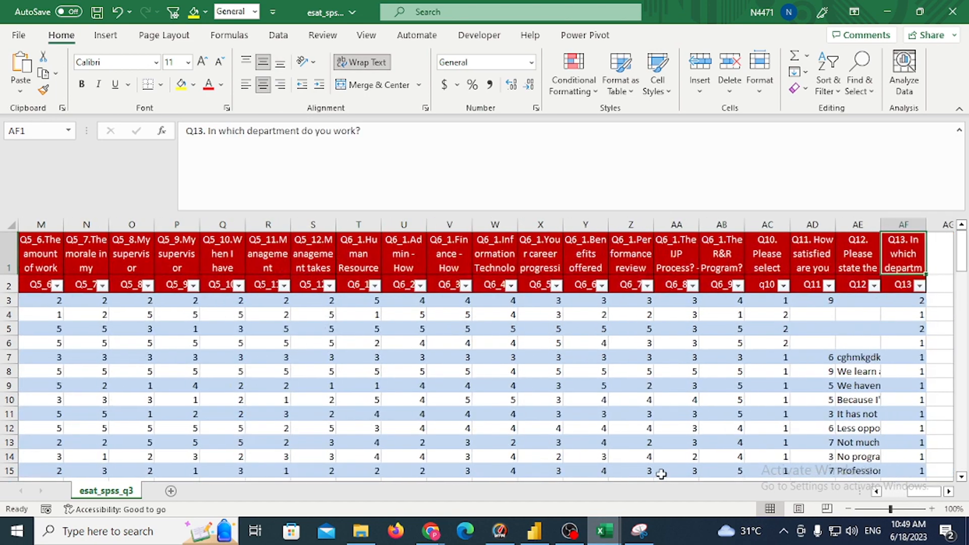
key(Left)
key(Left)
key(Down)
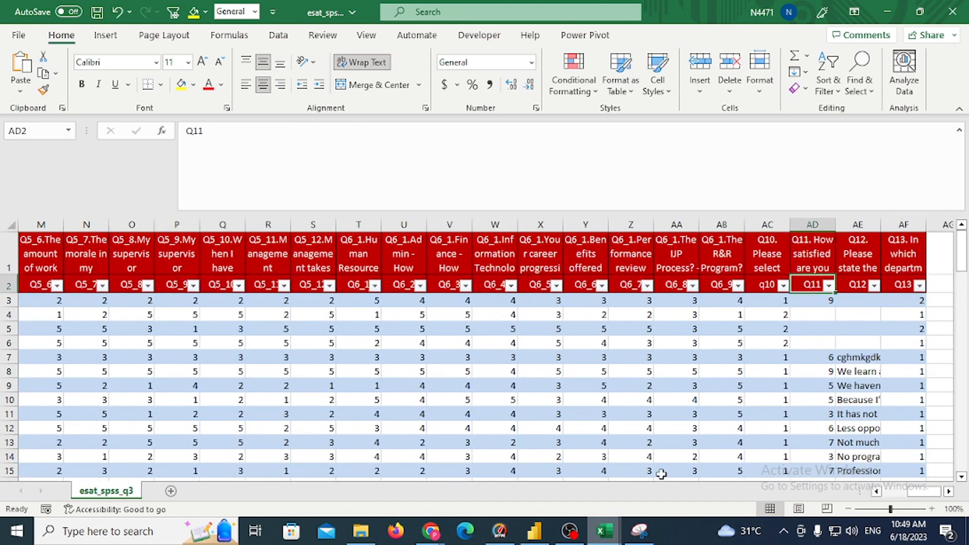
Check the filter values of the Q11 and q10 columns and read the full Q10 question heading.
key(alt+Down)
key(Escape)
key(Left)
key(alt+Down)
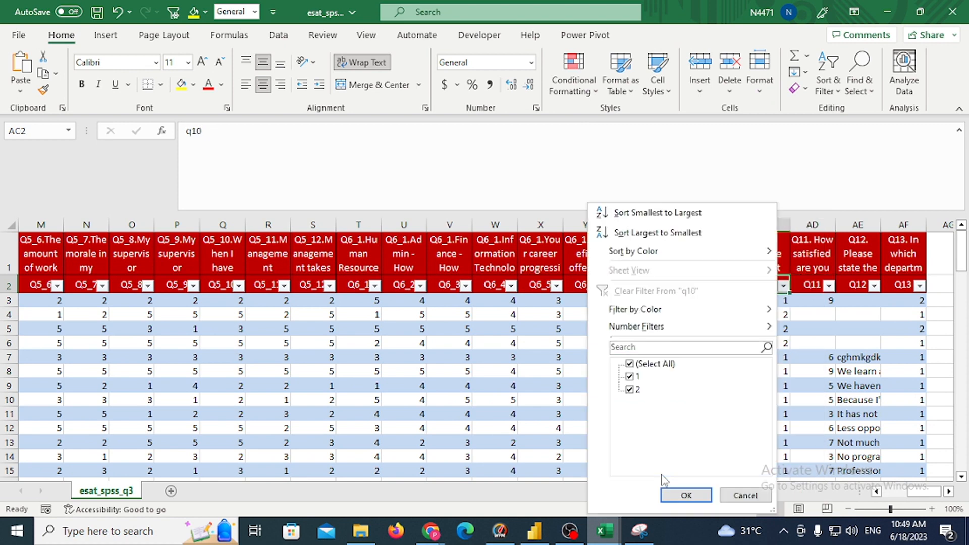
key(Escape)
key(Up)
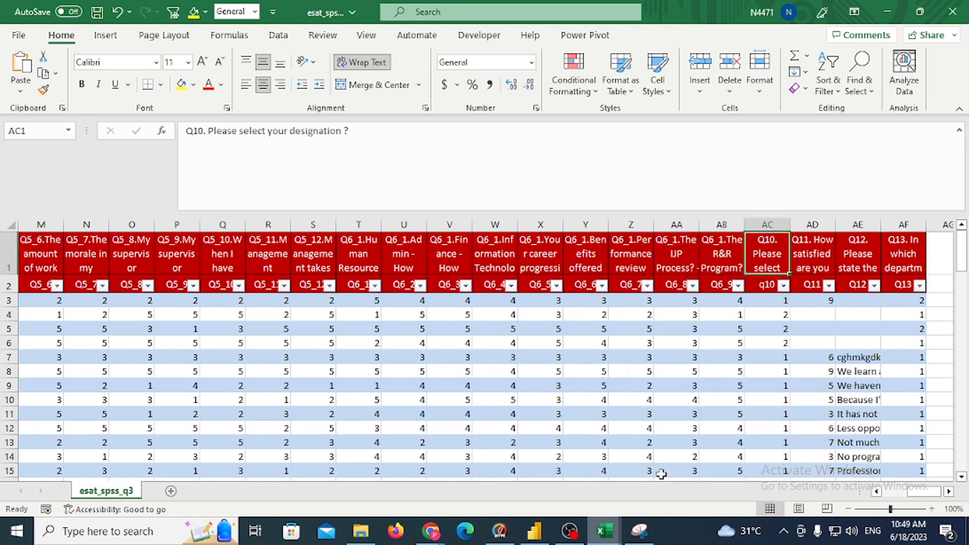
Switch back to Power BI and shrink the Depart Name slicer to fit its short list of departments.
key(alt+Tab)
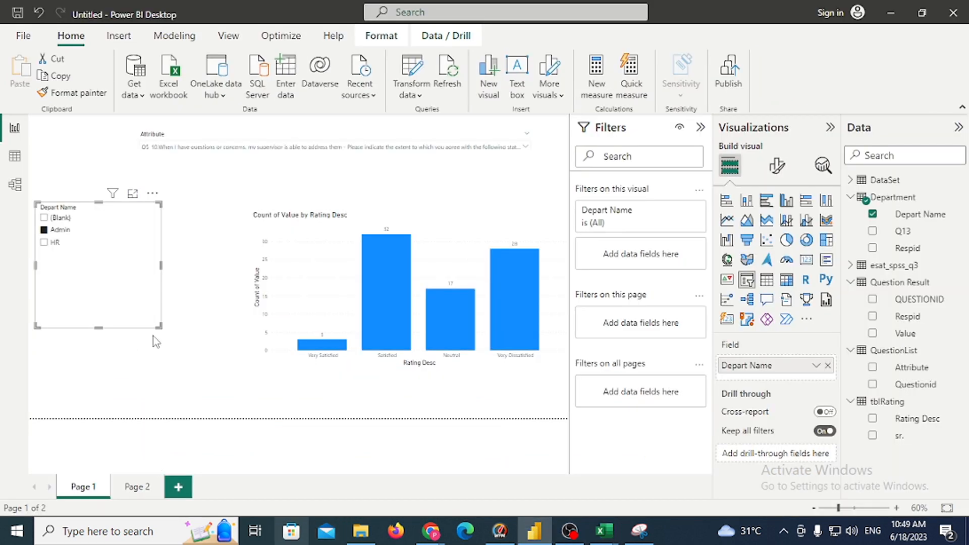
drag(159, 327, 150, 272)
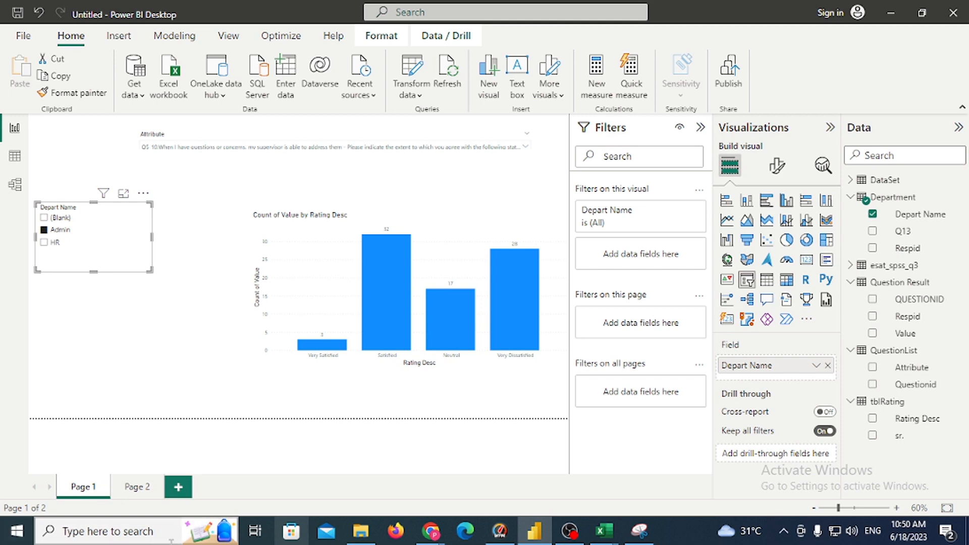
Review the Q10 designation question and neighbouring columns in the esat_spss_q3 Excel workbook, returning to the Power BI report.
mouse_move(612, 536)
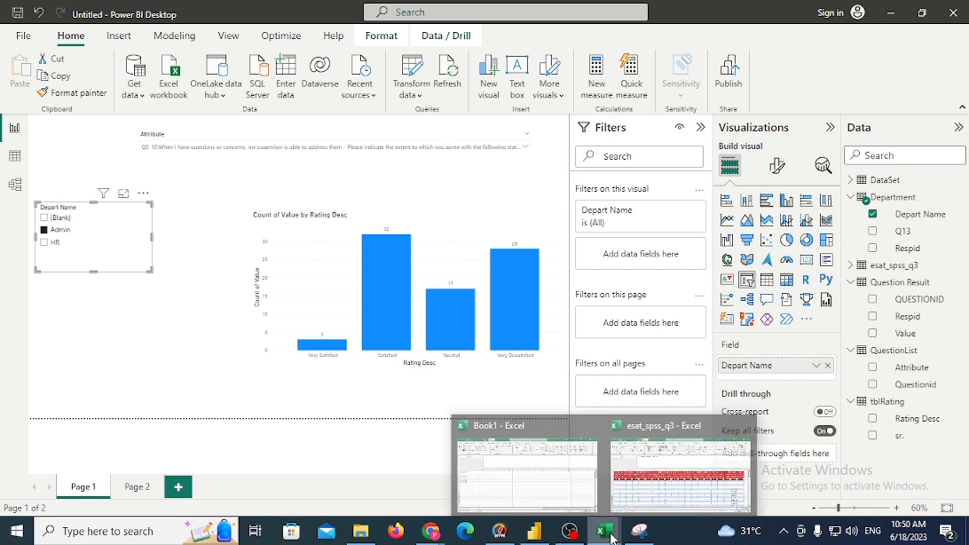
click(690, 472)
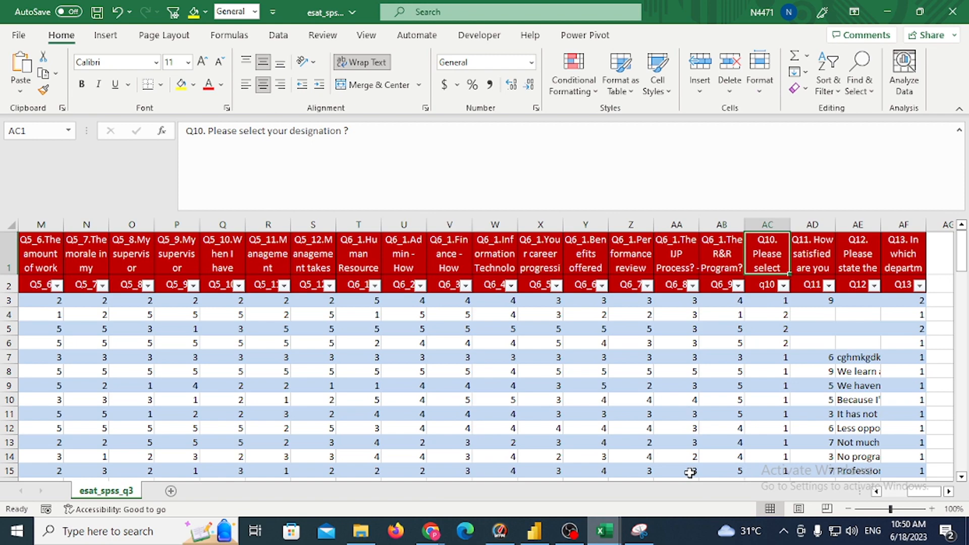
click(886, 11)
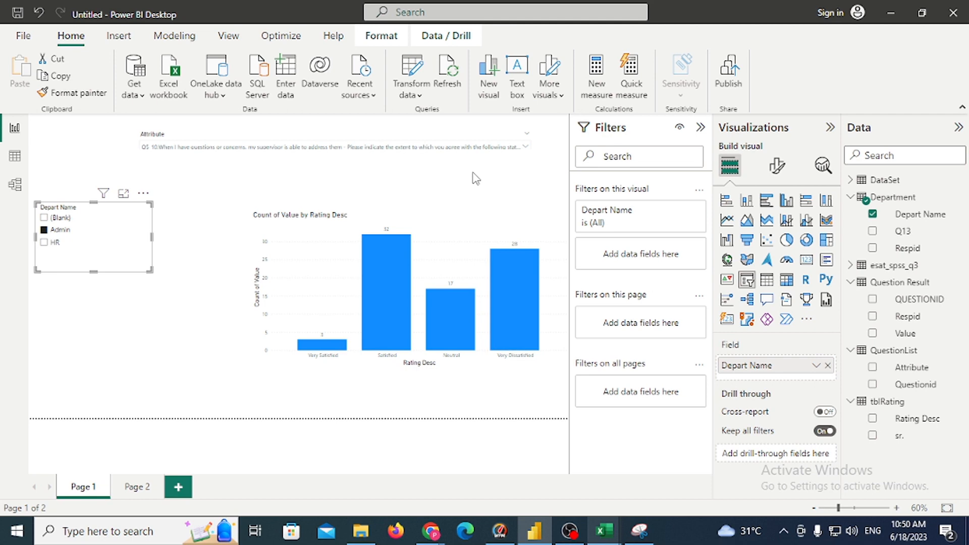
mouse_move(604, 531)
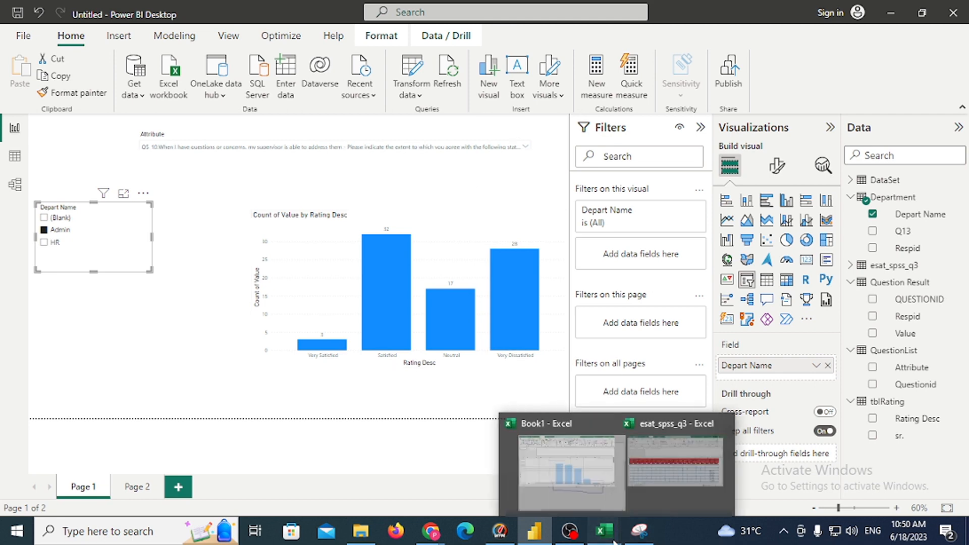
click(655, 474)
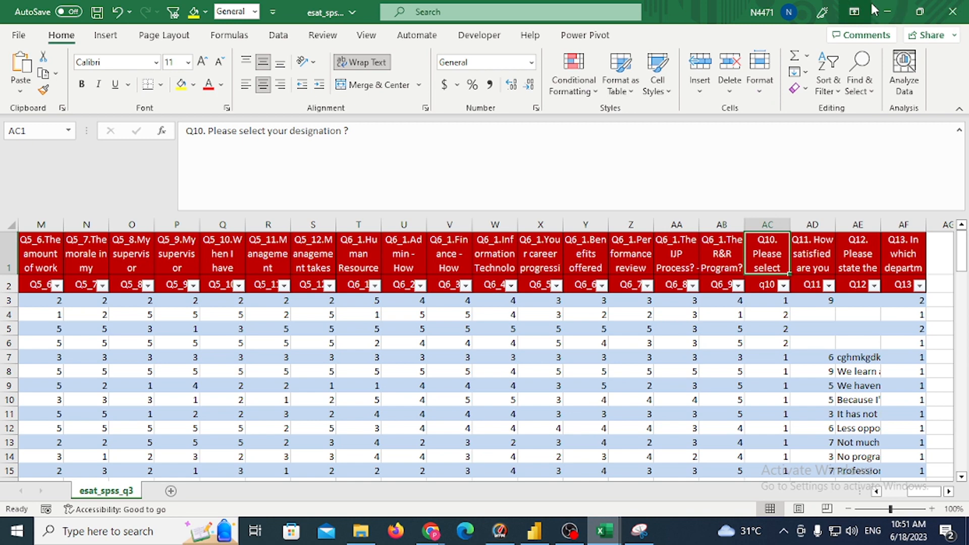
click(887, 11)
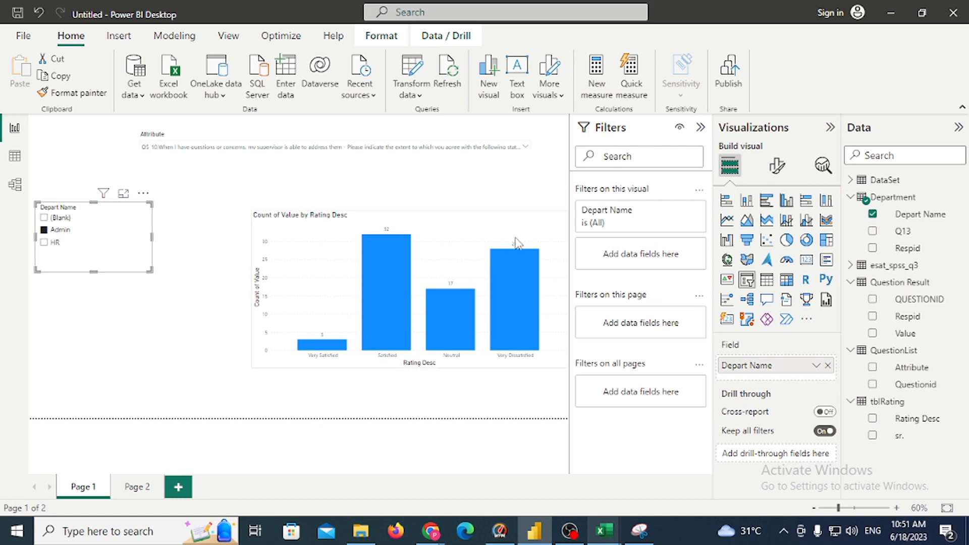
Deselect Admin in the Depart Name slicer and turn on the slicer's search box.
click(775, 166)
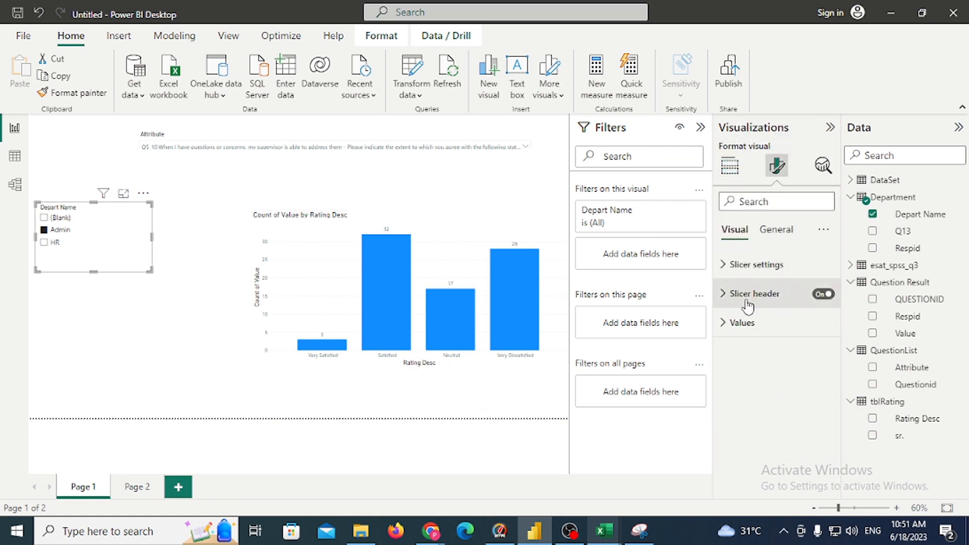
click(726, 296)
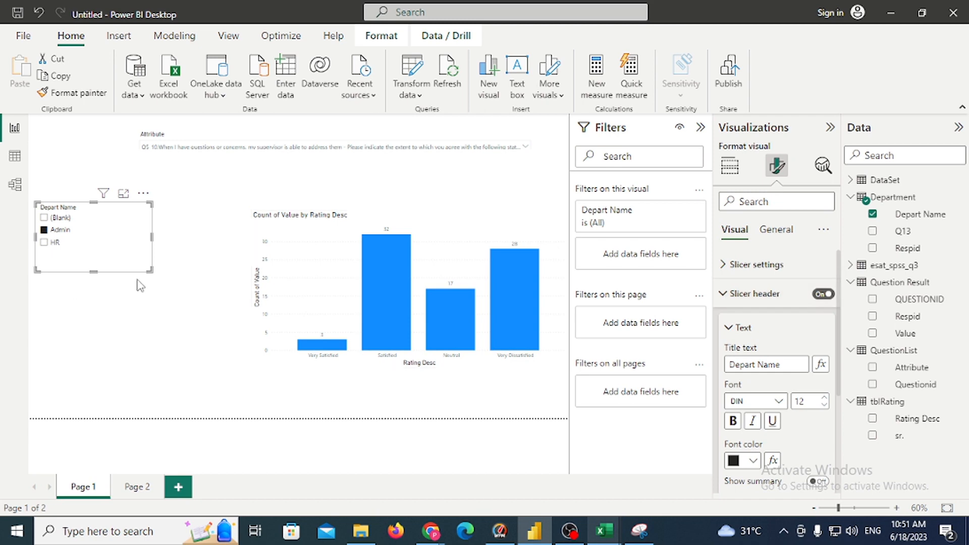
click(96, 234)
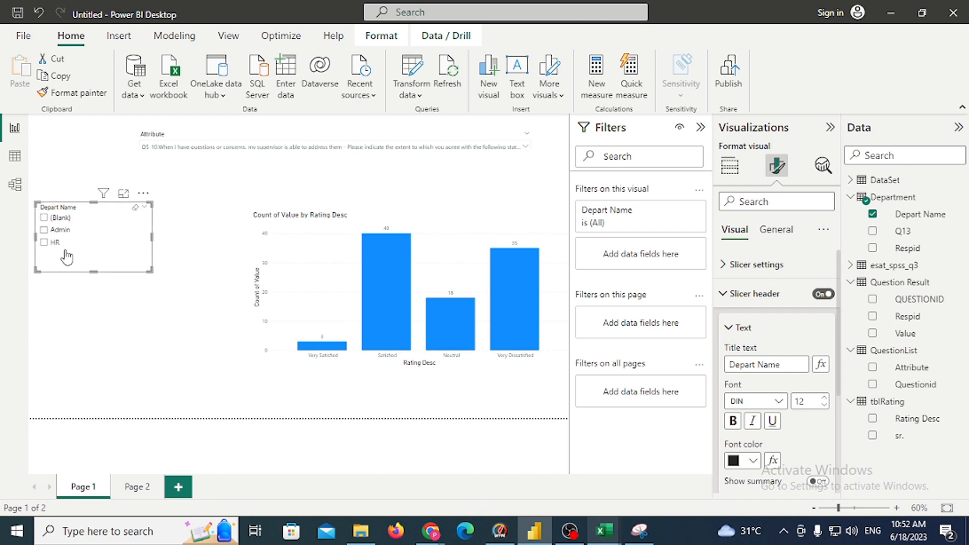
click(144, 194)
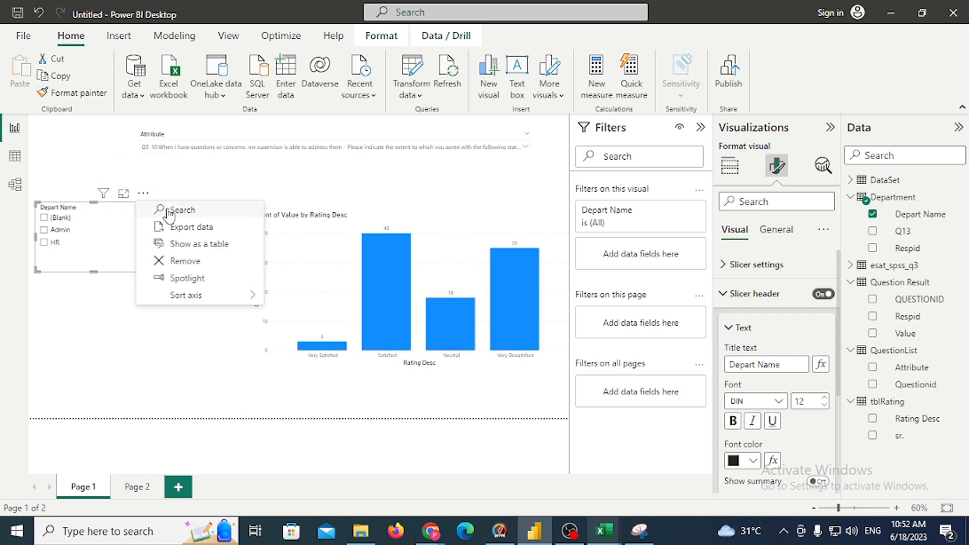
click(172, 212)
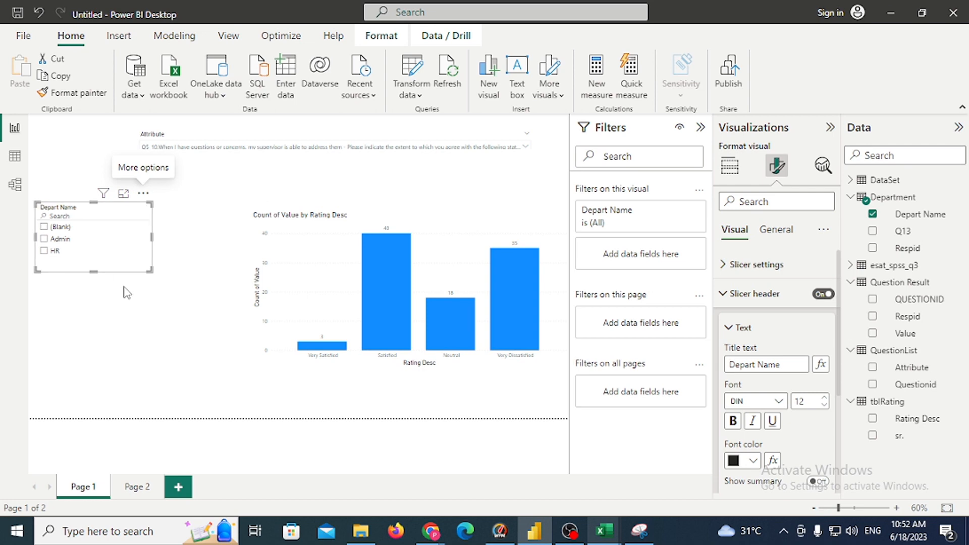
Select the Department table's Depart Name column in the table view and capture that area with Snipping Tool.
click(14, 160)
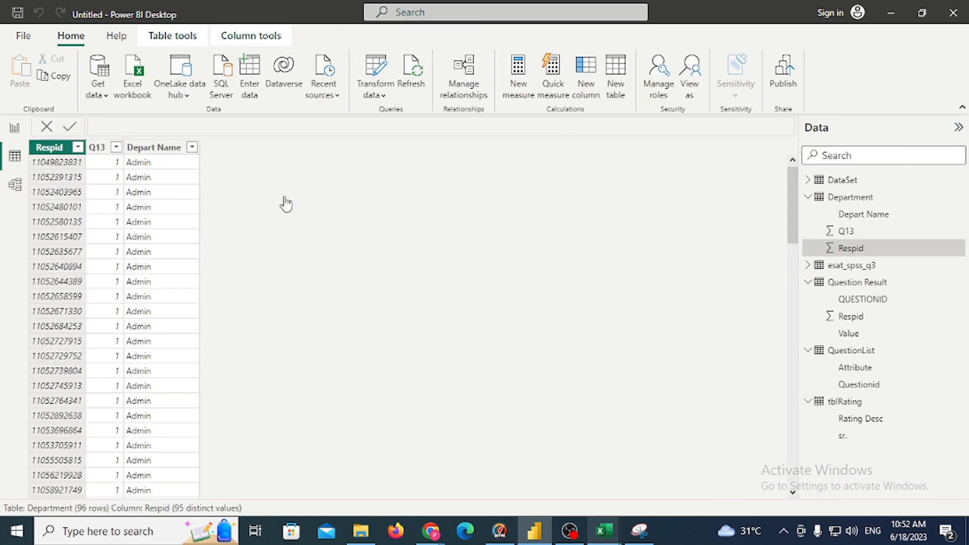
click(154, 147)
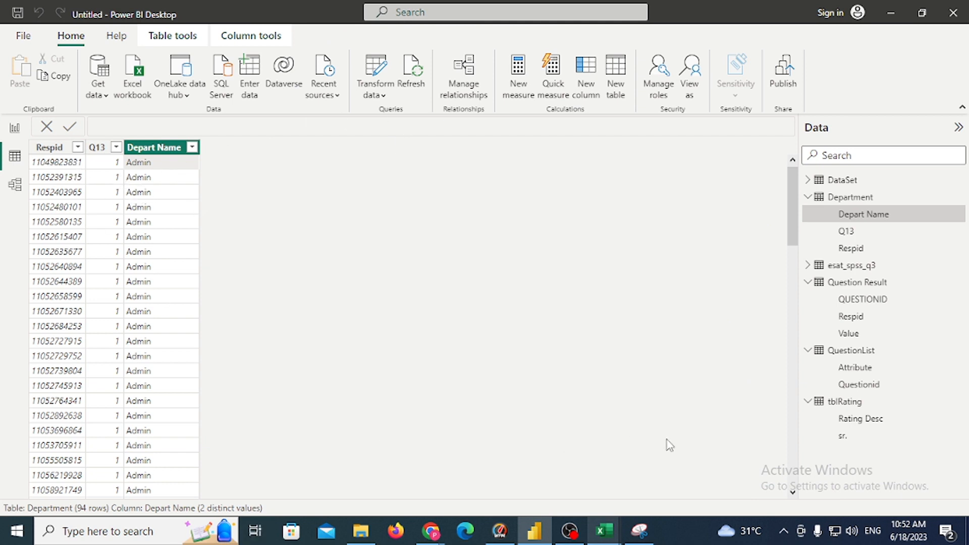
click(639, 530)
click(66, 75)
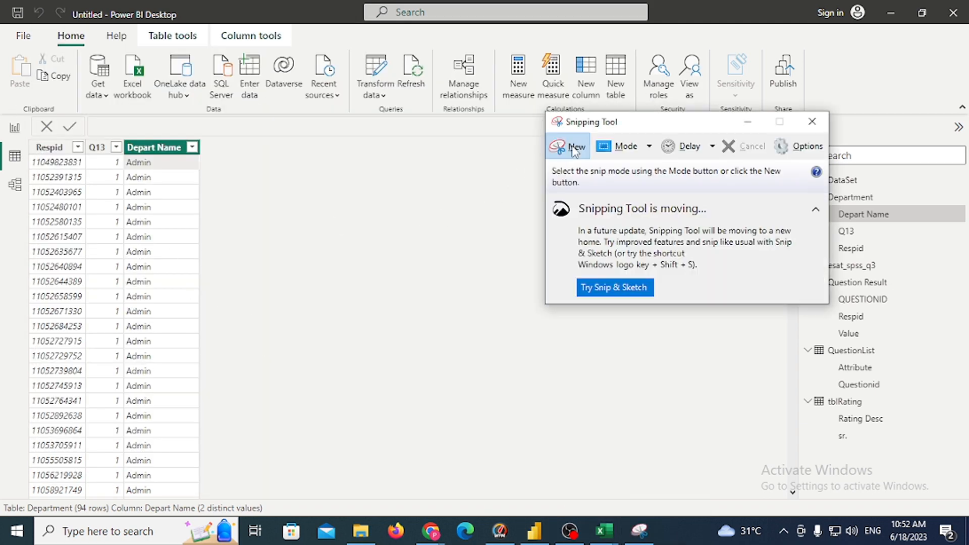
click(565, 146)
mouse_move(16, 125)
mouse_down()
mouse_move(509, 514)
mouse_move(538, 510)
mouse_up()
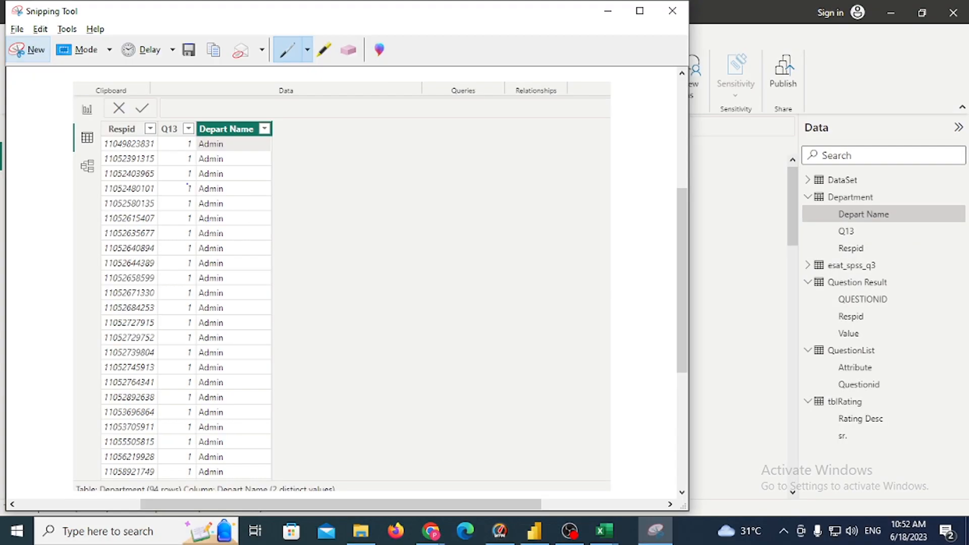
Circle the Depart Name column on the snip, sketch explanatory arrows and a box, and return to the Power BI report view.
mouse_move(208, 109)
mouse_down()
mouse_move(187, 184)
mouse_move(221, 320)
mouse_move(252, 101)
mouse_move(213, 101)
mouse_up()
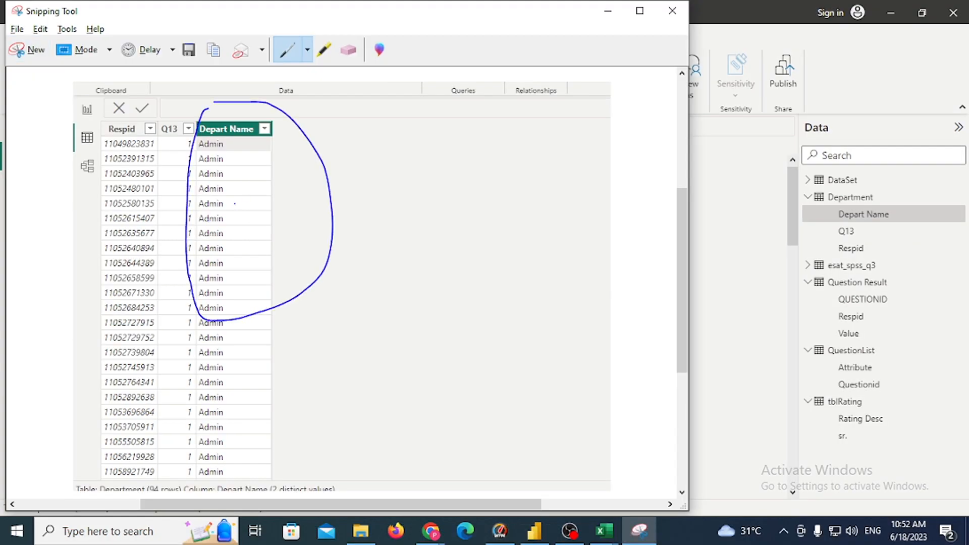
mouse_move(359, 170)
mouse_down()
mouse_move(361, 222)
mouse_move(371, 161)
mouse_move(420, 212)
mouse_move(361, 217)
mouse_up()
drag(103, 168, 308, 189)
mouse_move(260, 155)
mouse_down()
mouse_move(258, 196)
mouse_move(308, 227)
mouse_move(323, 309)
mouse_up()
drag(439, 194, 401, 317)
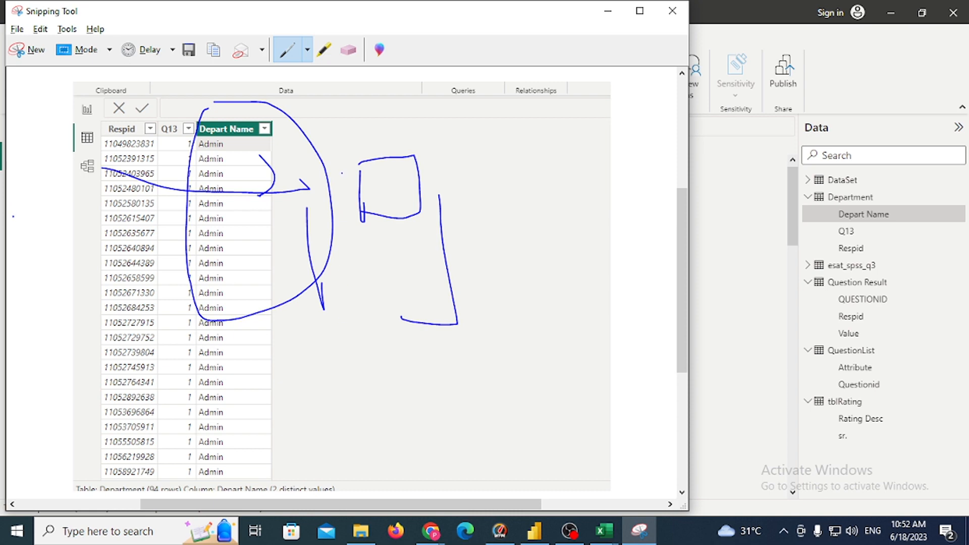
click(608, 8)
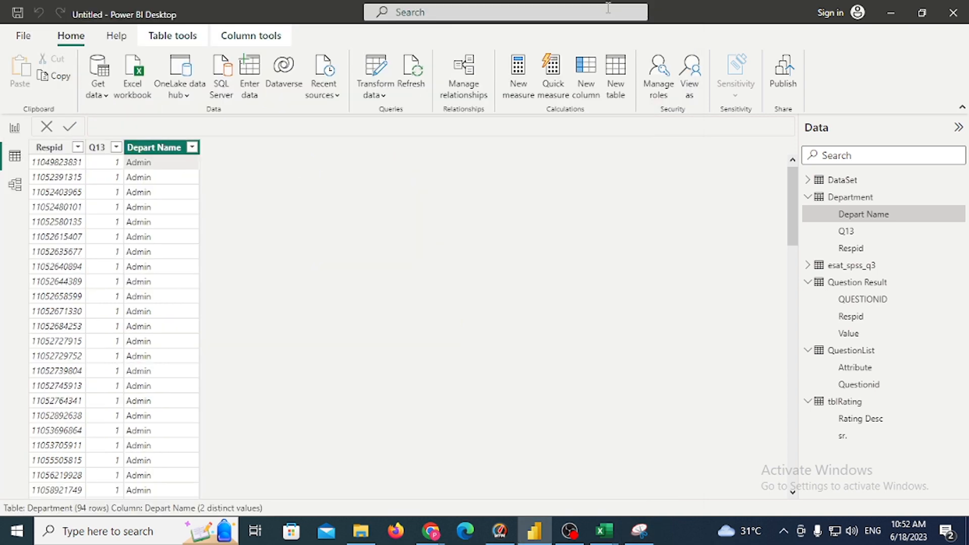
click(17, 128)
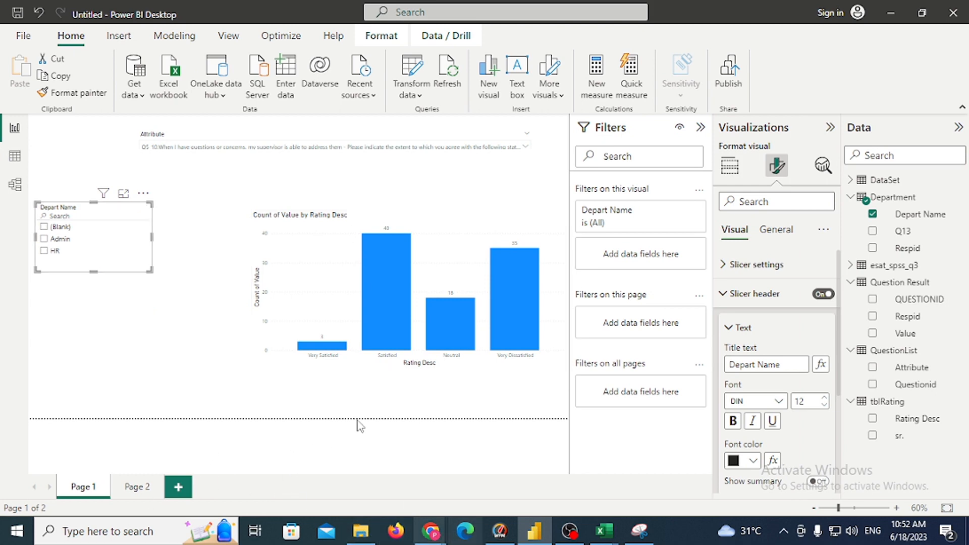
click(134, 89)
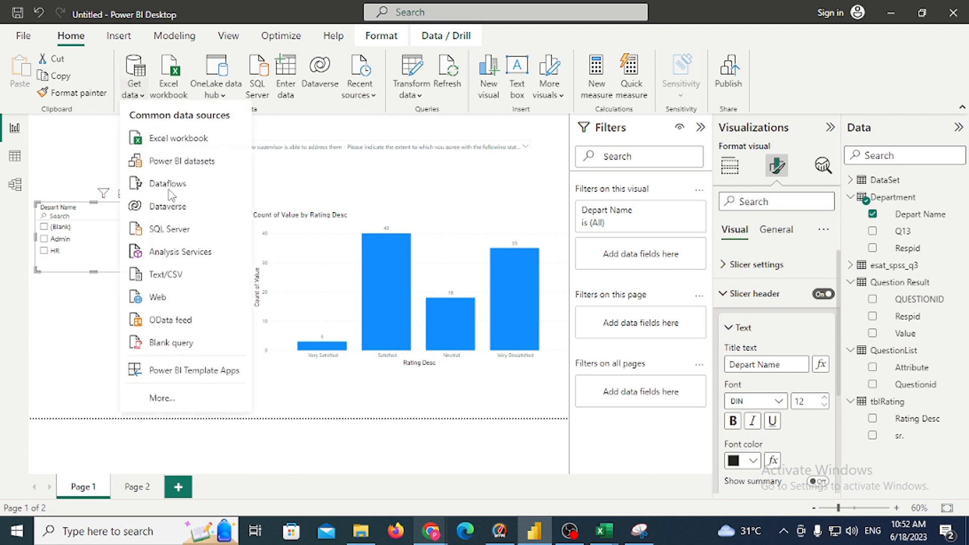
click(178, 281)
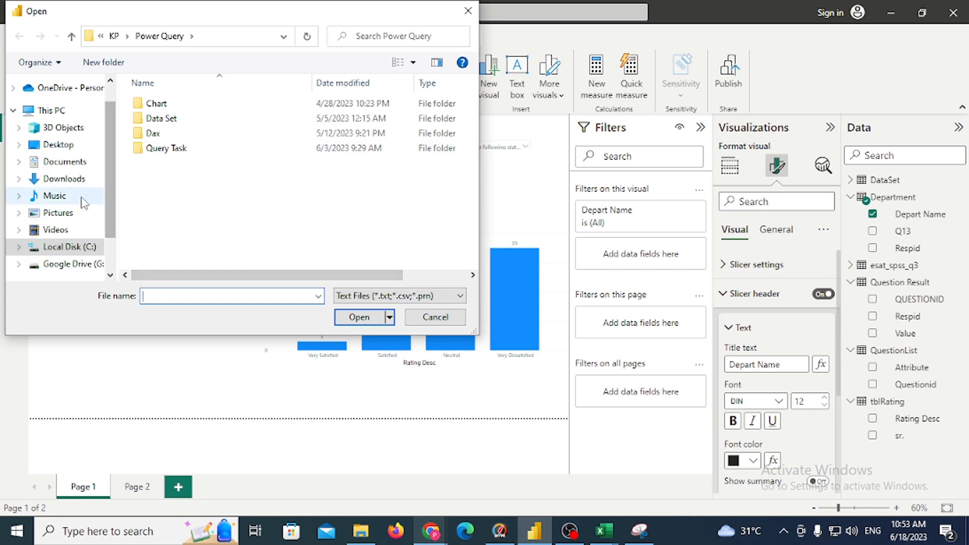
click(74, 146)
click(181, 135)
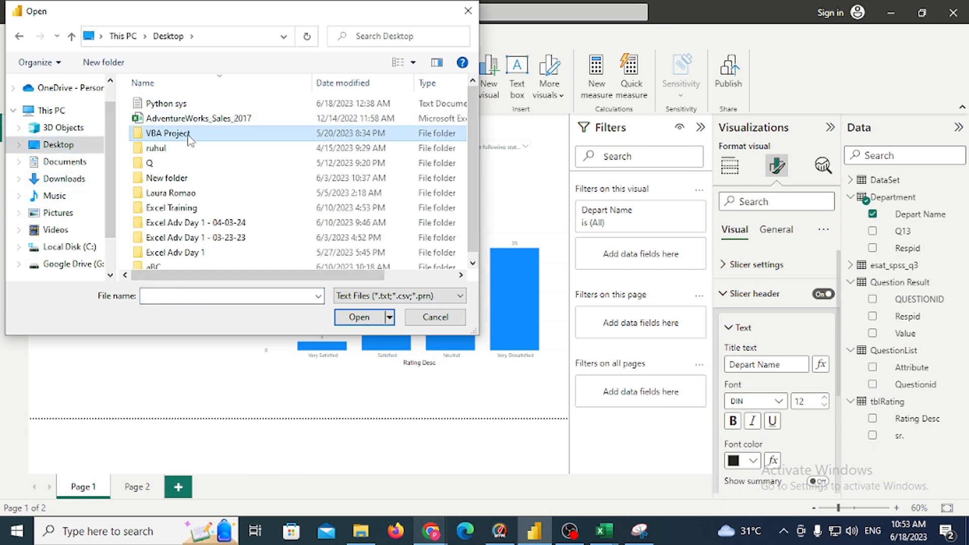
double_click(223, 222)
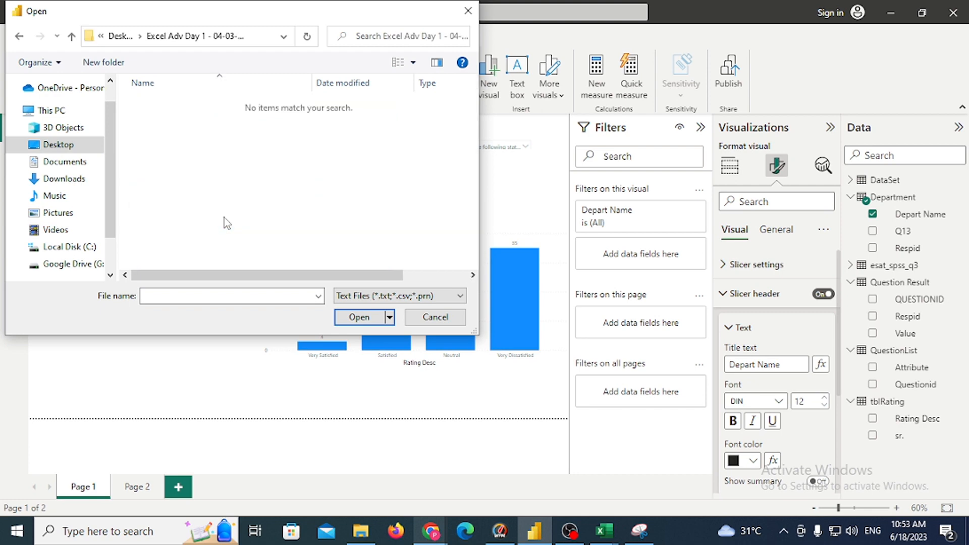
click(121, 36)
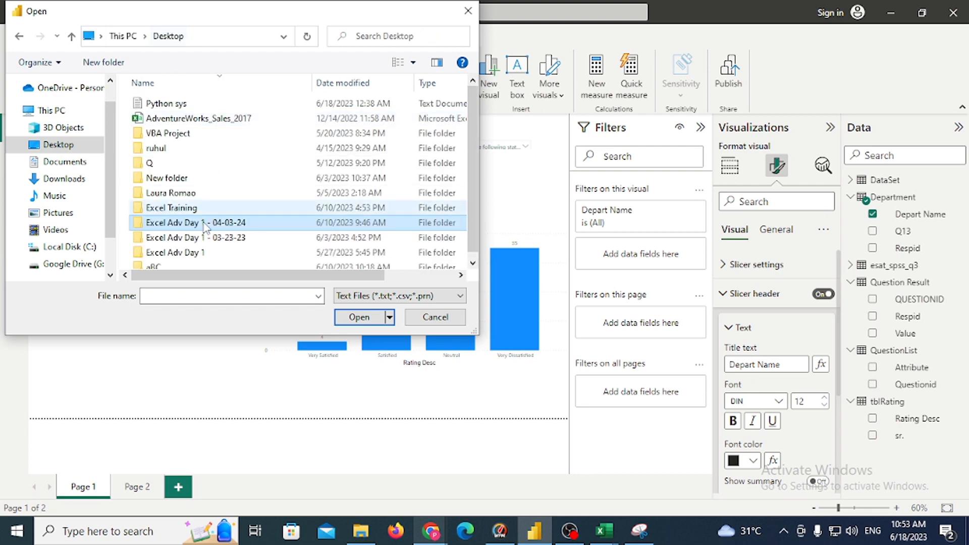
double_click(187, 253)
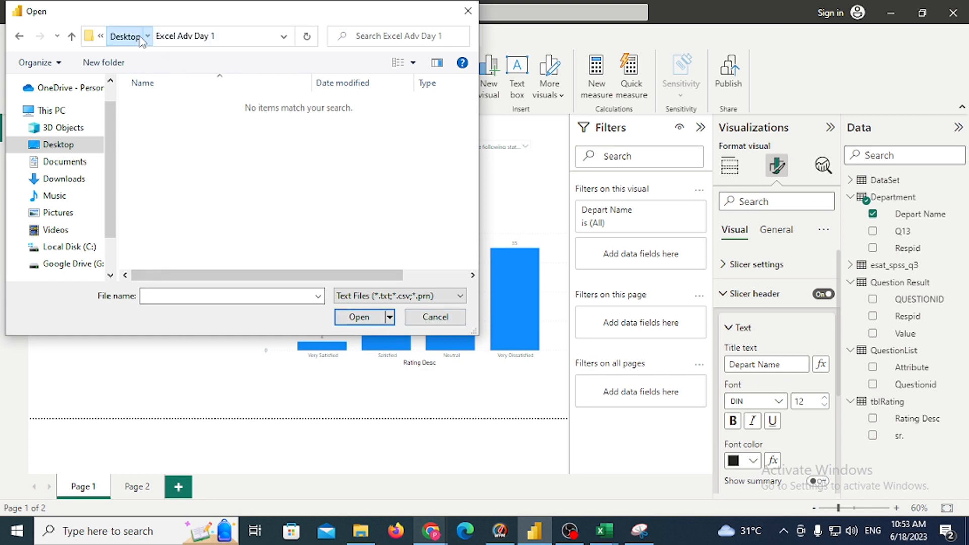
click(122, 36)
double_click(214, 237)
double_click(179, 109)
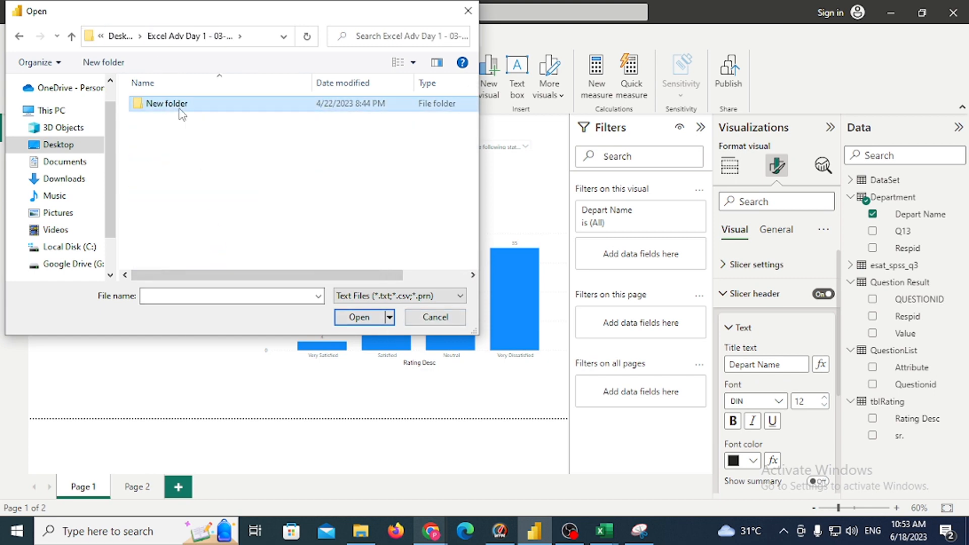
click(449, 313)
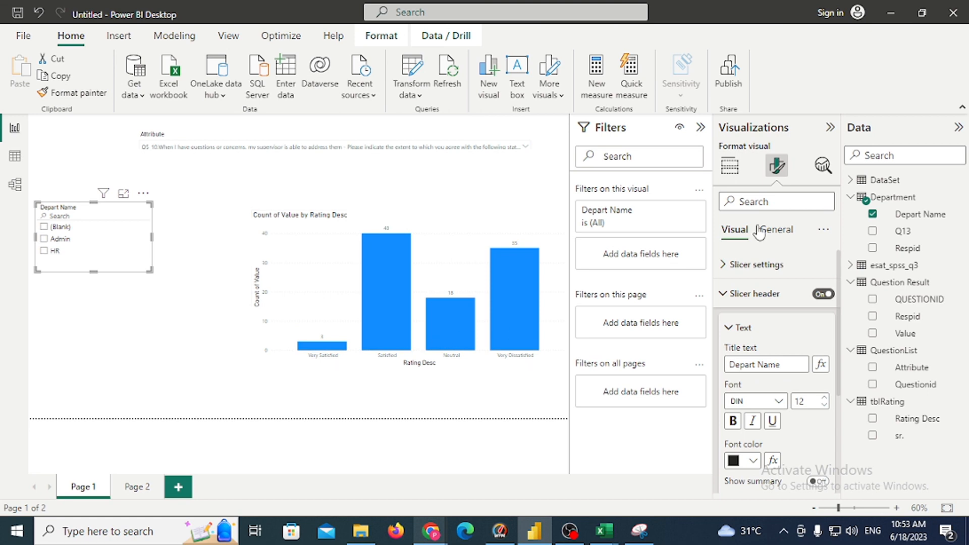
click(891, 13)
double_click(932, 106)
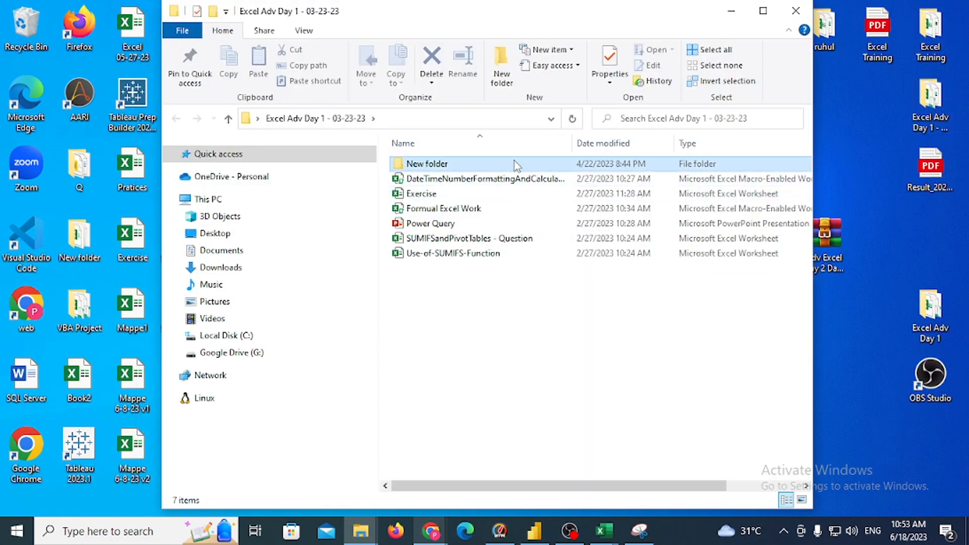
click(514, 162)
click(802, 12)
Copy the path of the AdventureWorks+CSV+Files folder inside the desktop's Excel Training folder and switch back to Power BI.
double_click(921, 36)
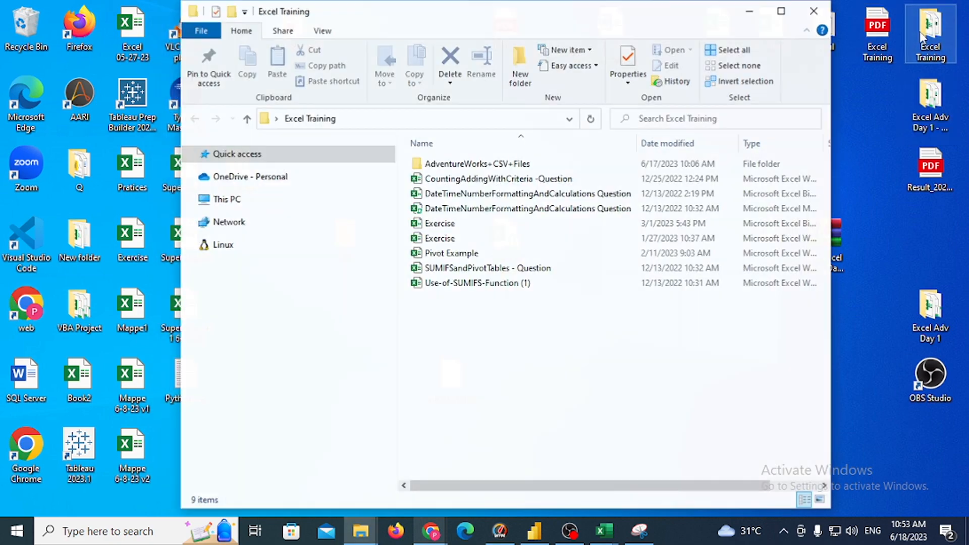
double_click(492, 164)
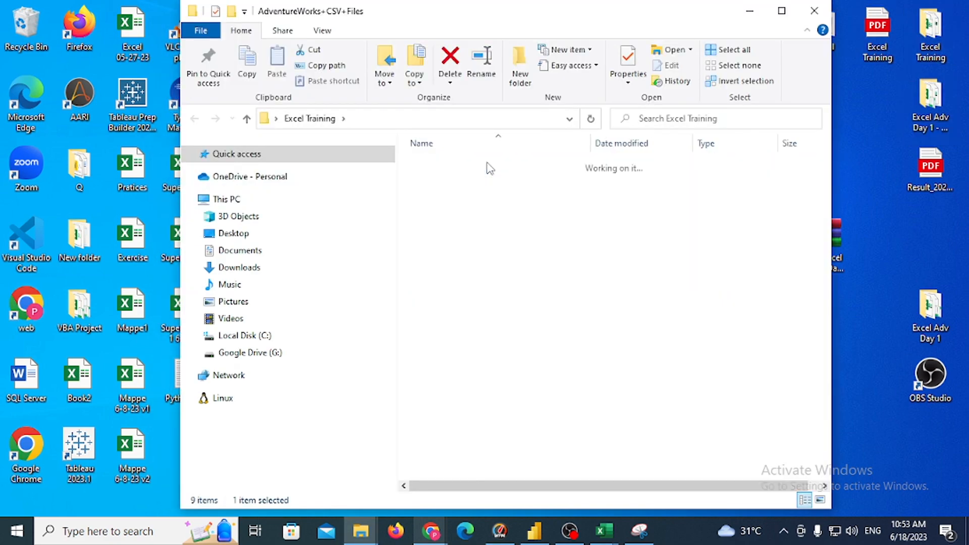
click(507, 178)
click(493, 120)
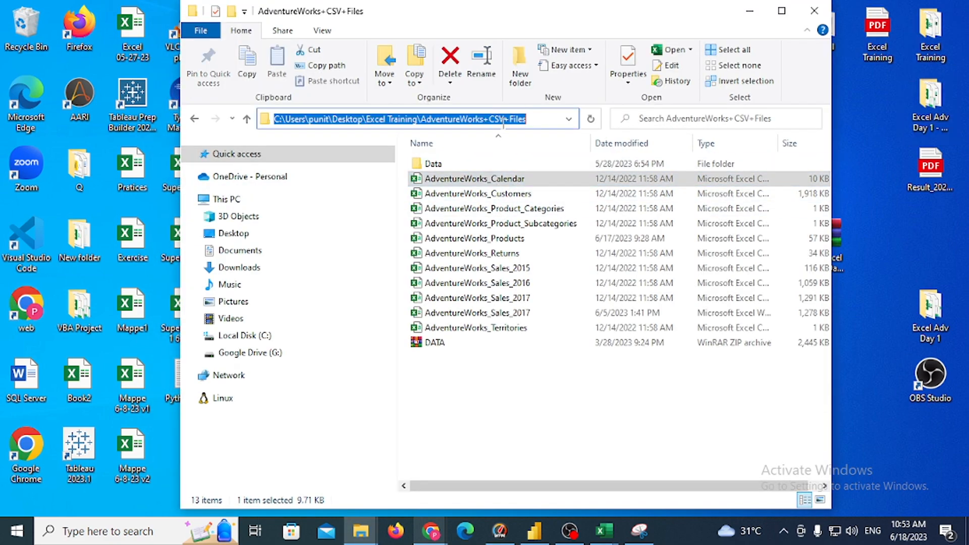
key(alt+Tab)
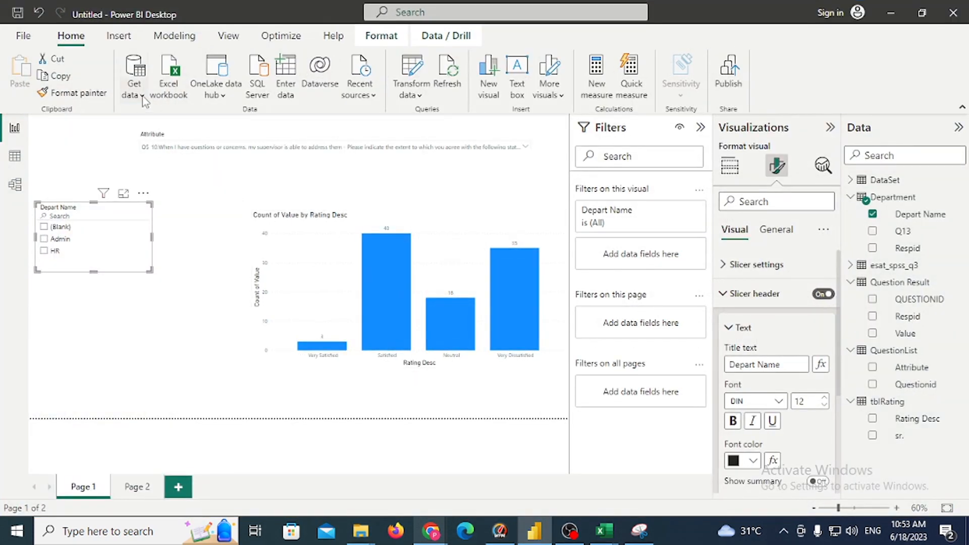
Import AdventureWorks_Calendar from the copied folder path as a text/CSV source and load it into the report.
click(143, 96)
click(169, 275)
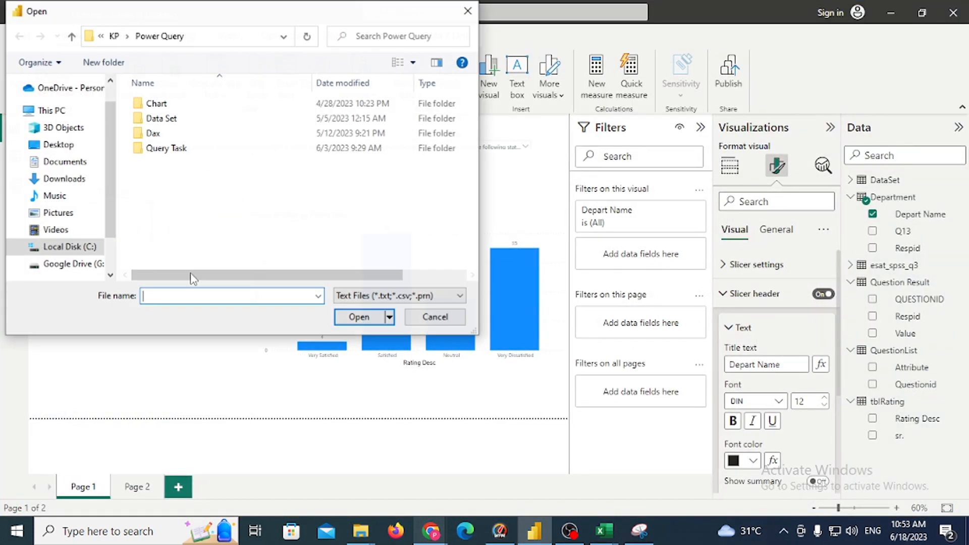
key(ctrl+v)
key(Return)
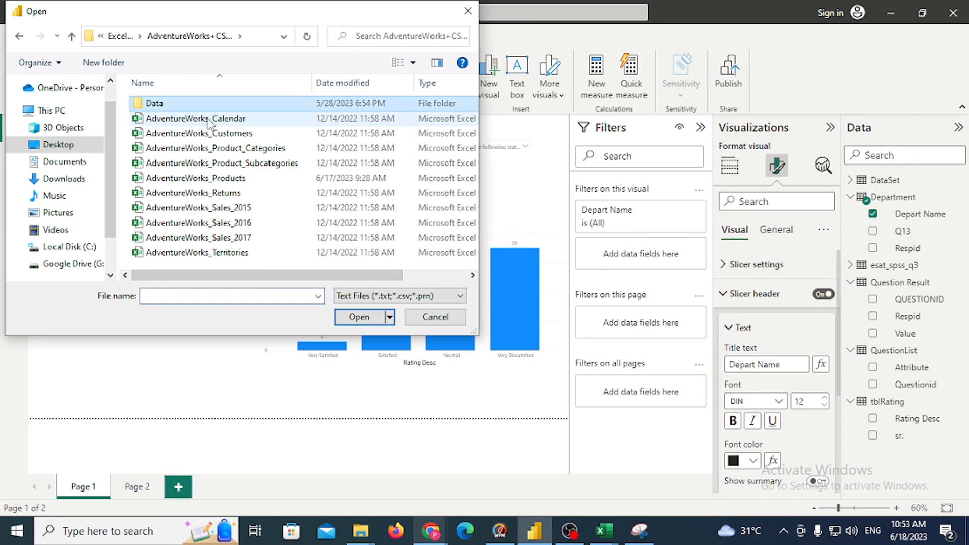
click(208, 119)
double_click(207, 119)
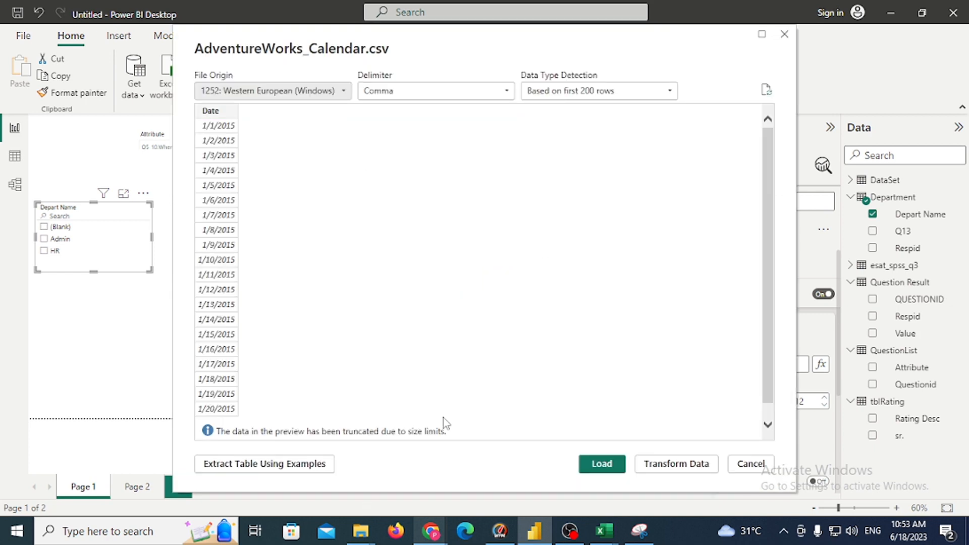
click(602, 463)
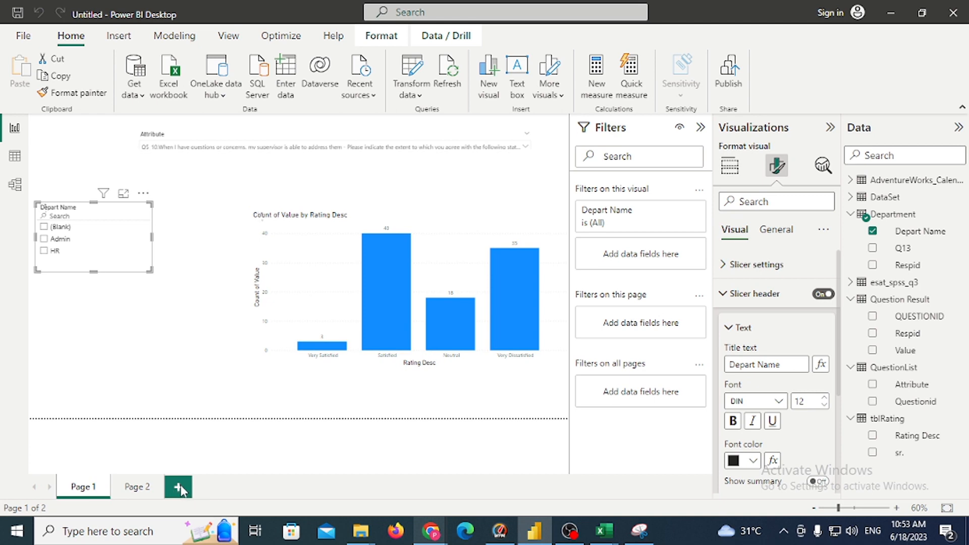
Add a new report page and place an empty slicer in the upper middle of its canvas.
key(ctrl+m)
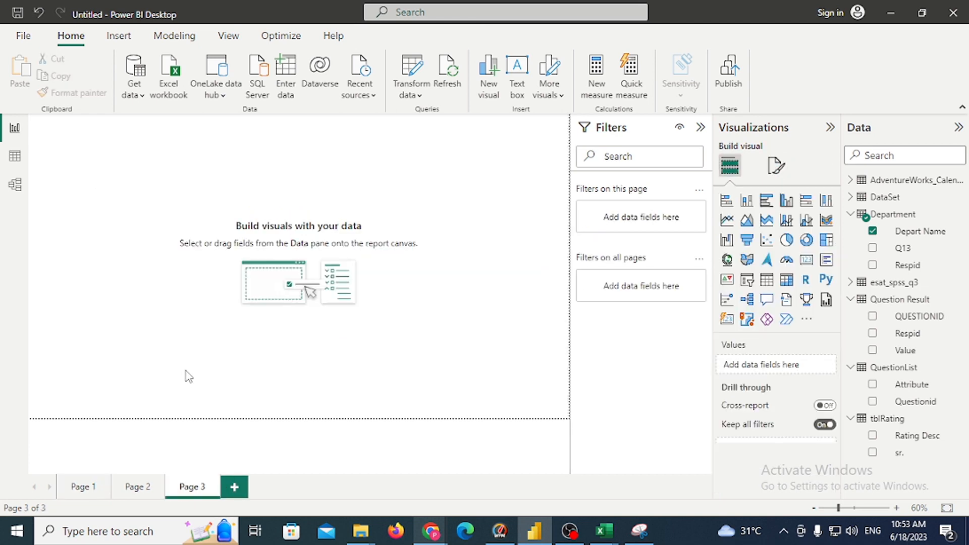
click(747, 282)
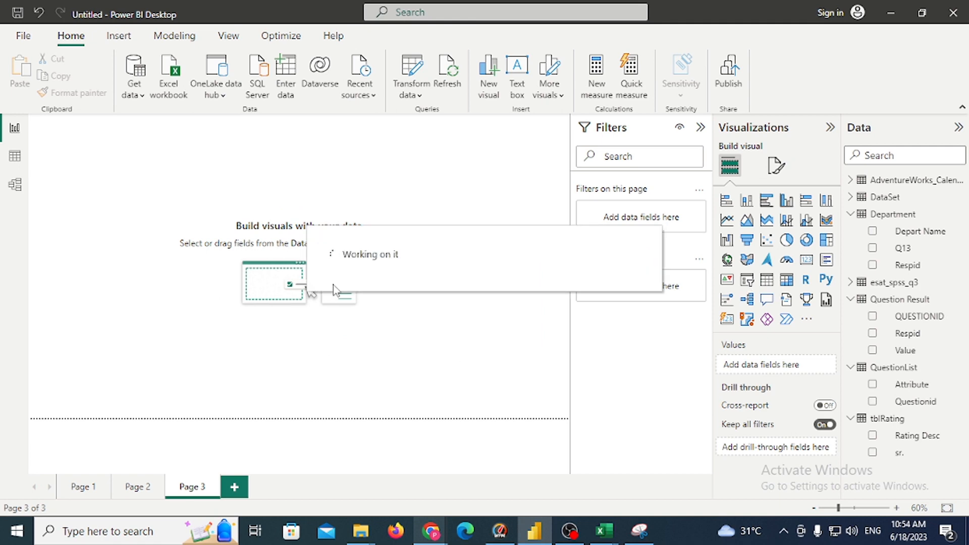
click(746, 280)
drag(110, 221, 350, 308)
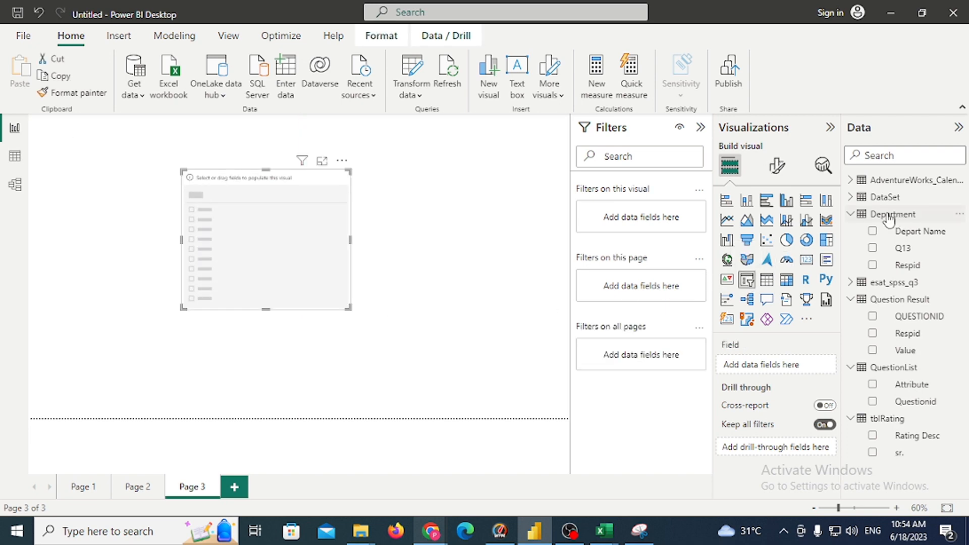
Collapse the expanded tables in the field list and assign the AdventureWorks_Calendar Date field to the empty slicer.
click(850, 214)
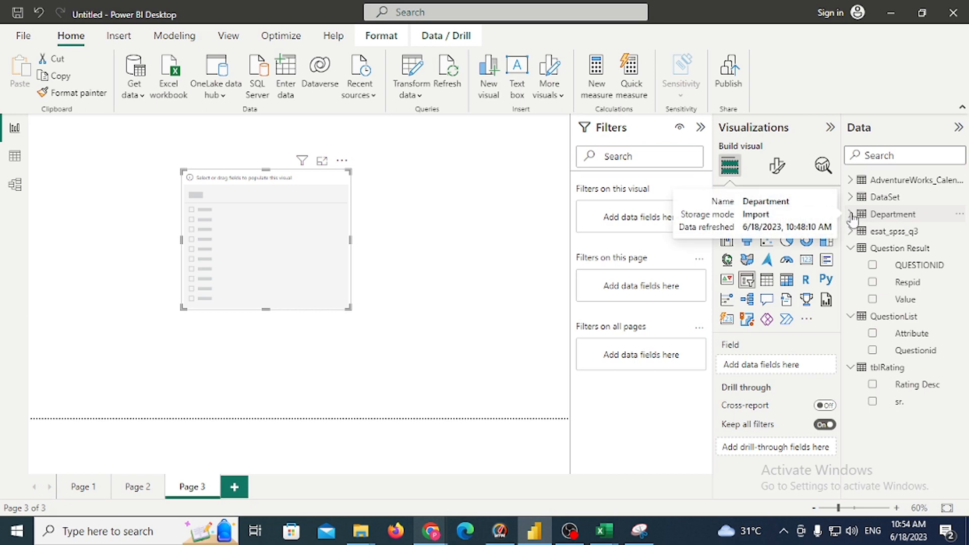
click(851, 247)
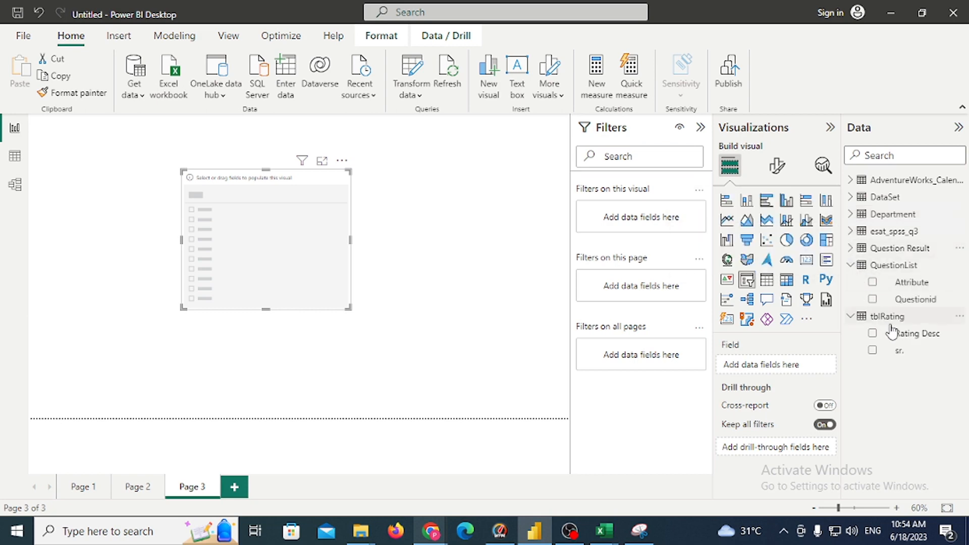
click(856, 252)
click(851, 265)
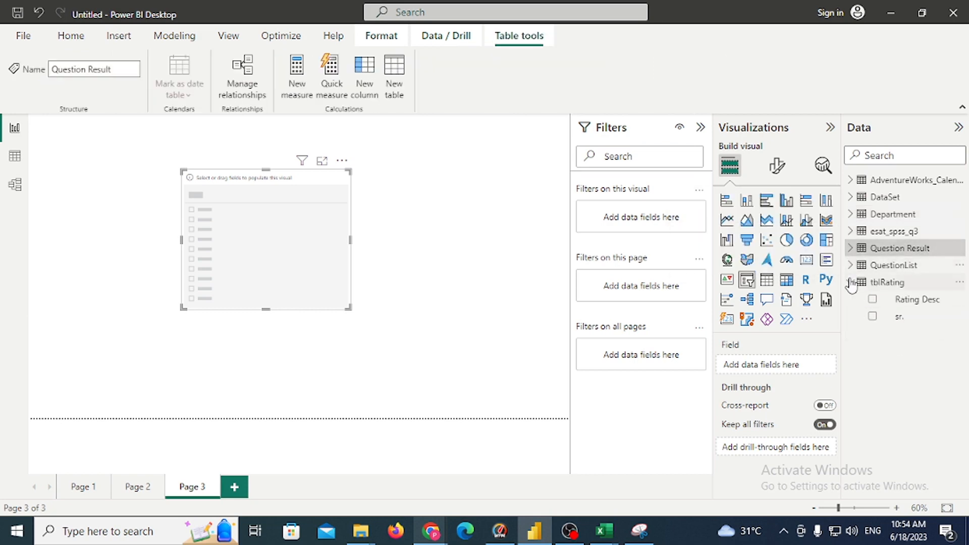
click(851, 282)
click(925, 186)
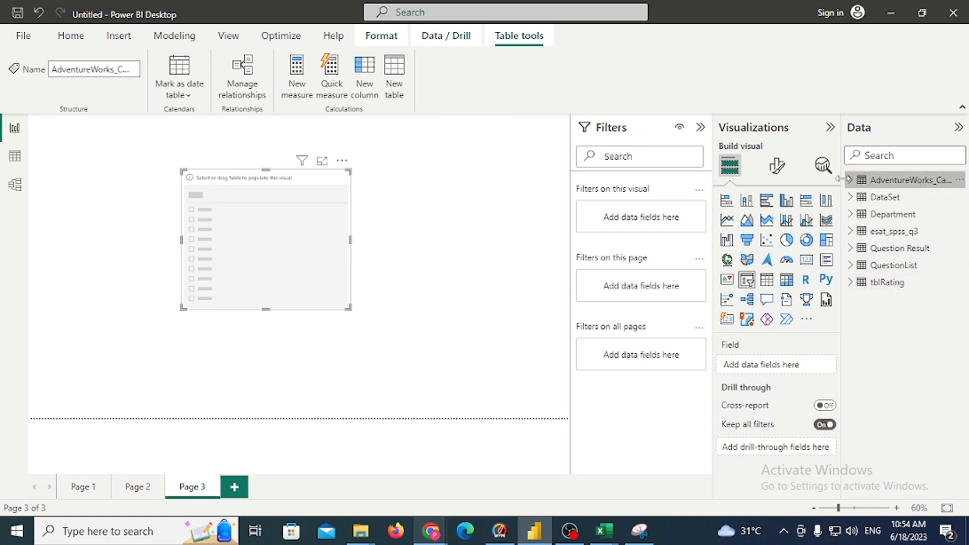
drag(903, 197, 271, 248)
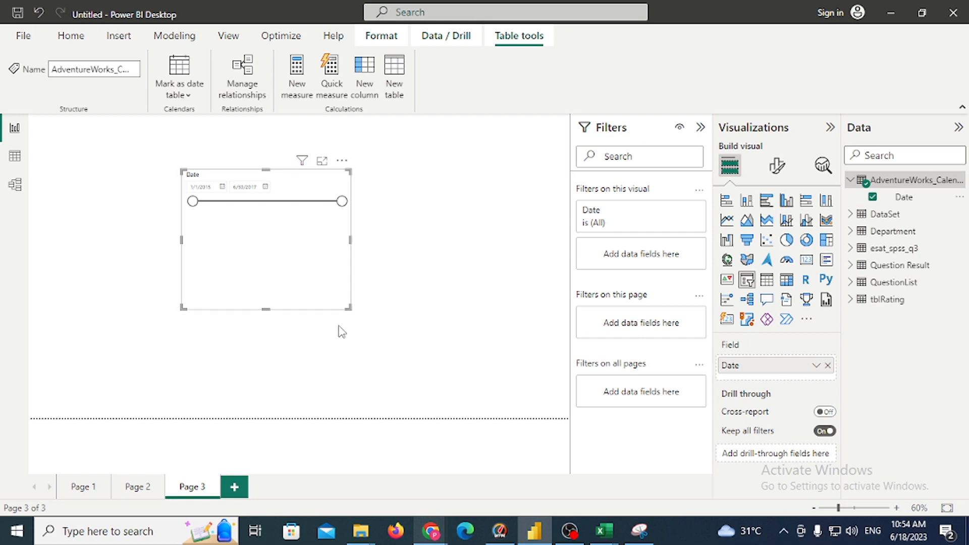
Widen the Date slicer, position it near the upper edge of the page and reduce its height to fit the slider.
drag(352, 311, 526, 309)
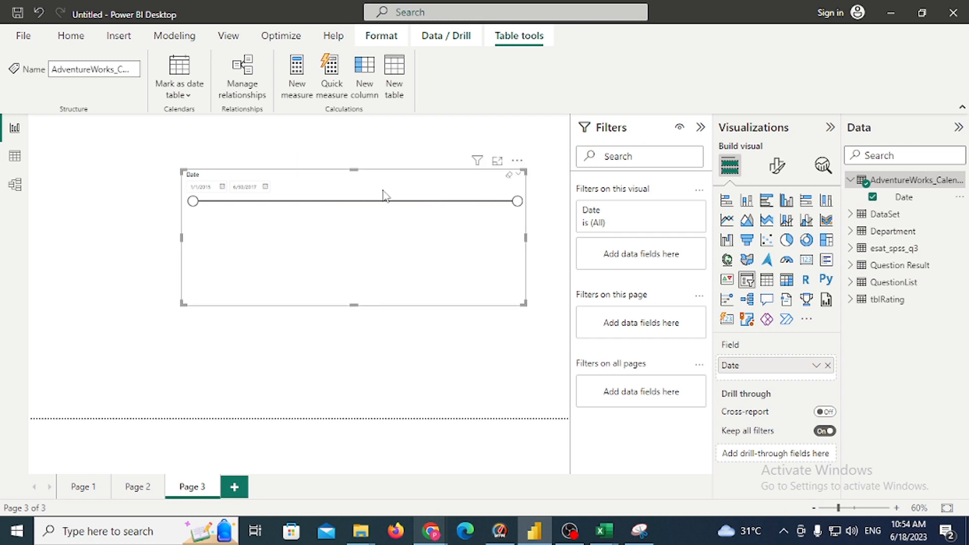
drag(383, 192, 384, 303)
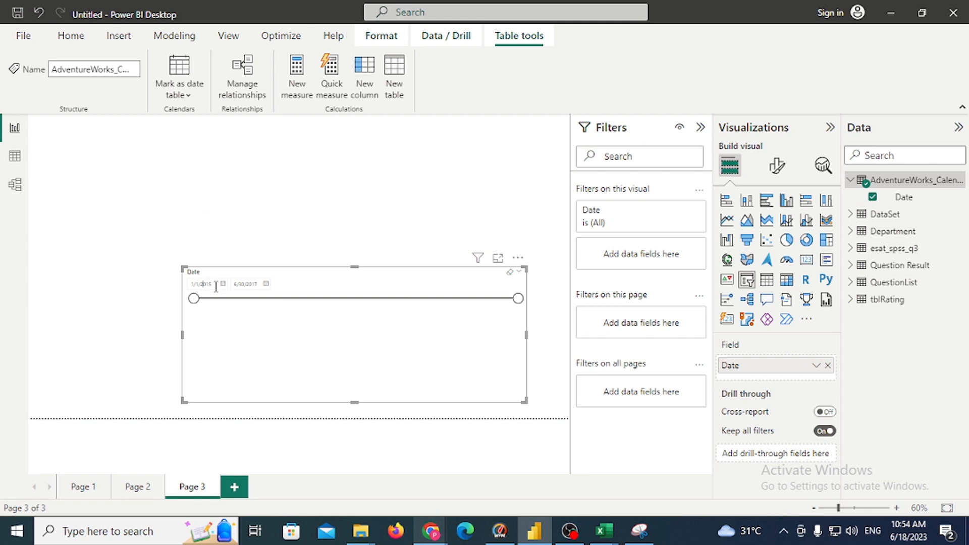
drag(404, 268, 395, 160)
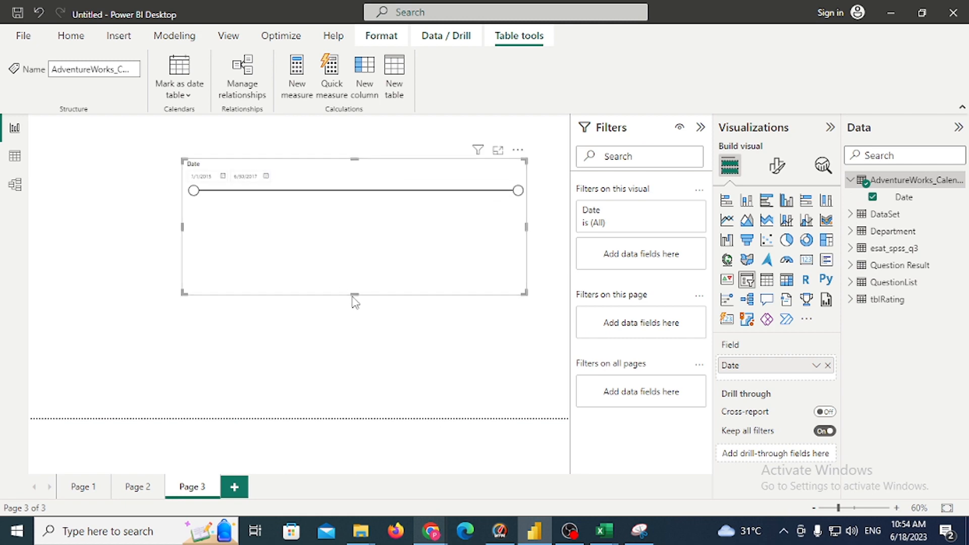
drag(354, 294, 356, 223)
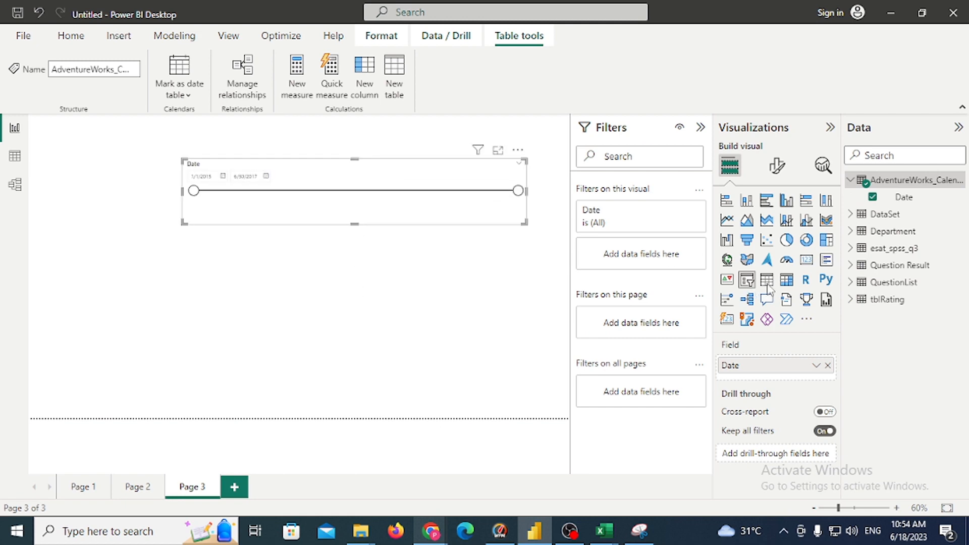
Add a card below the slicer showing the calendar Date field and widen it to fit the date text.
click(807, 261)
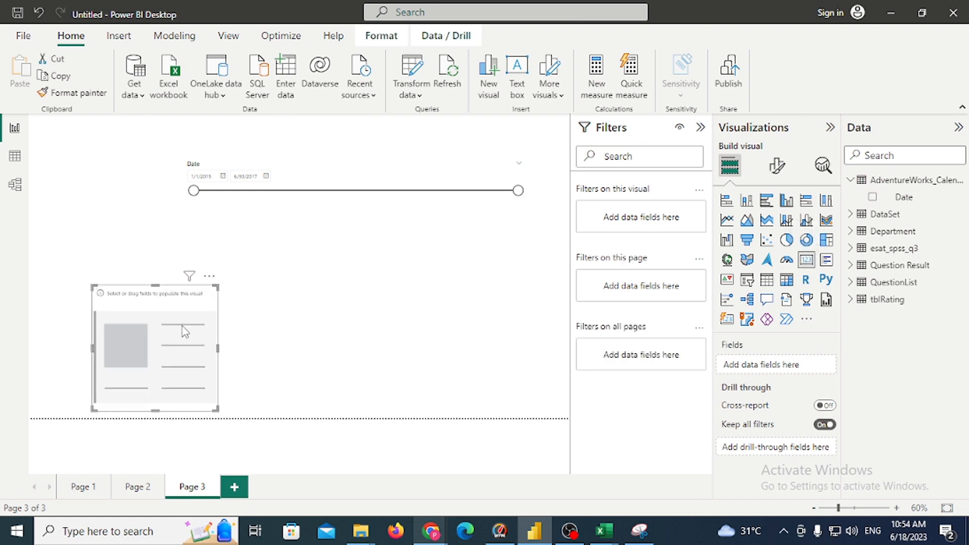
drag(183, 327, 310, 299)
drag(904, 198, 285, 305)
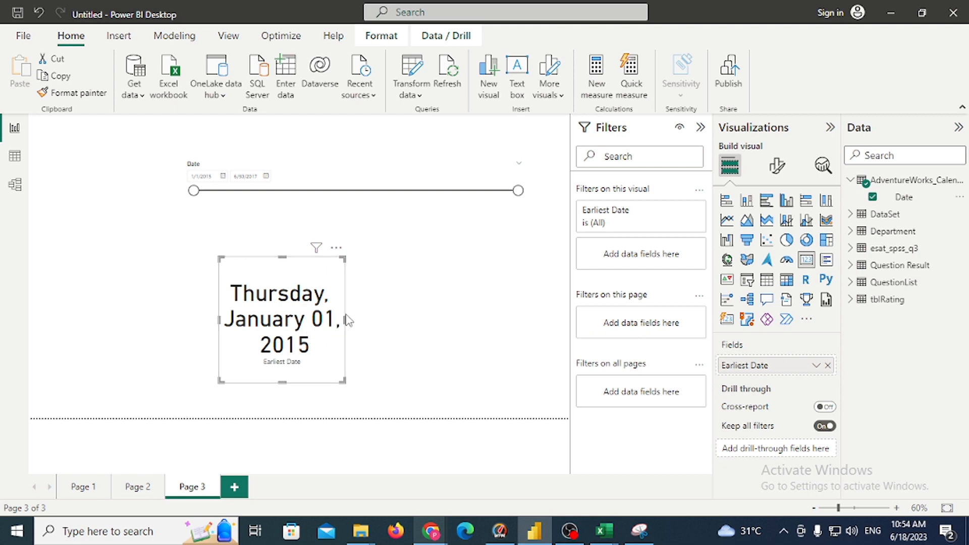
drag(345, 320, 428, 320)
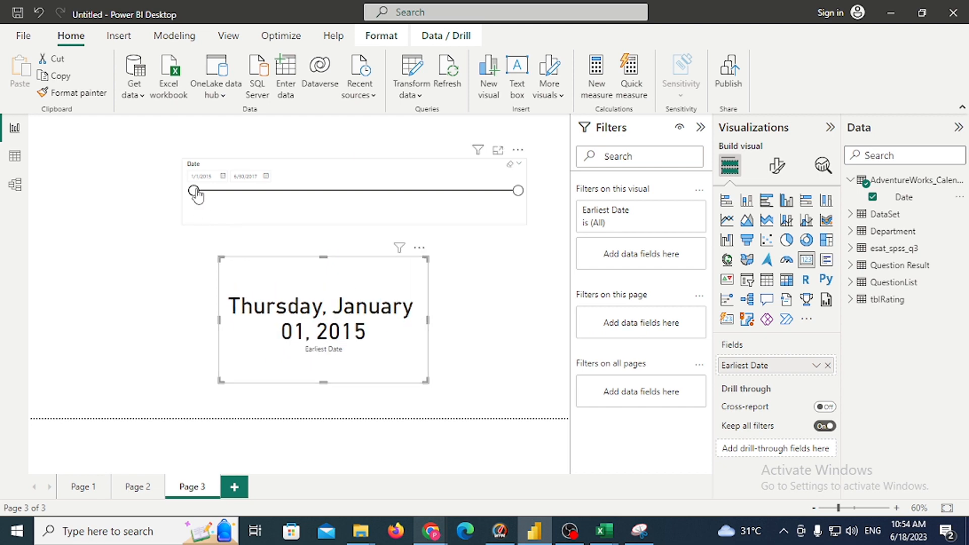
Try different start and end dates on the Date slicer, finishing with the range 1/1/2015 to 11/21/2016.
drag(518, 191, 216, 192)
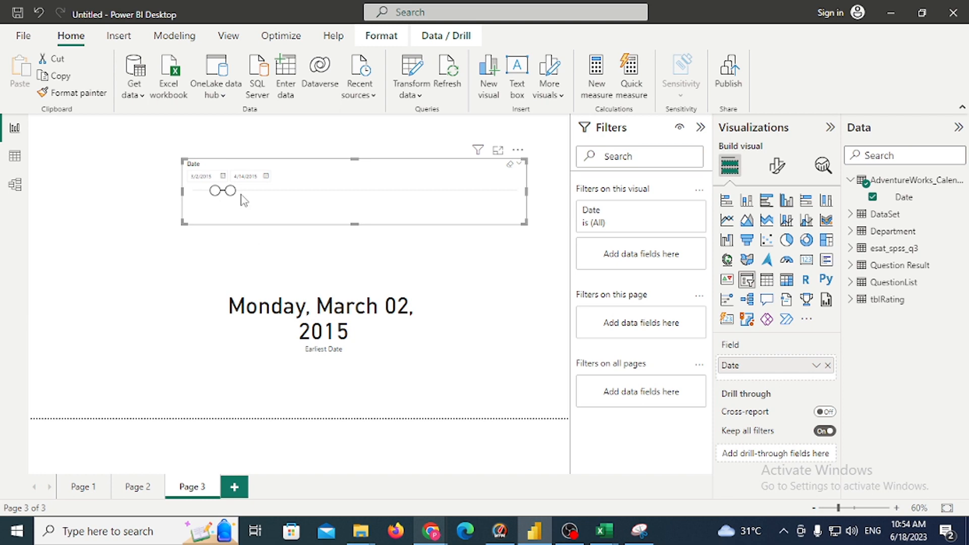
drag(230, 190, 440, 210)
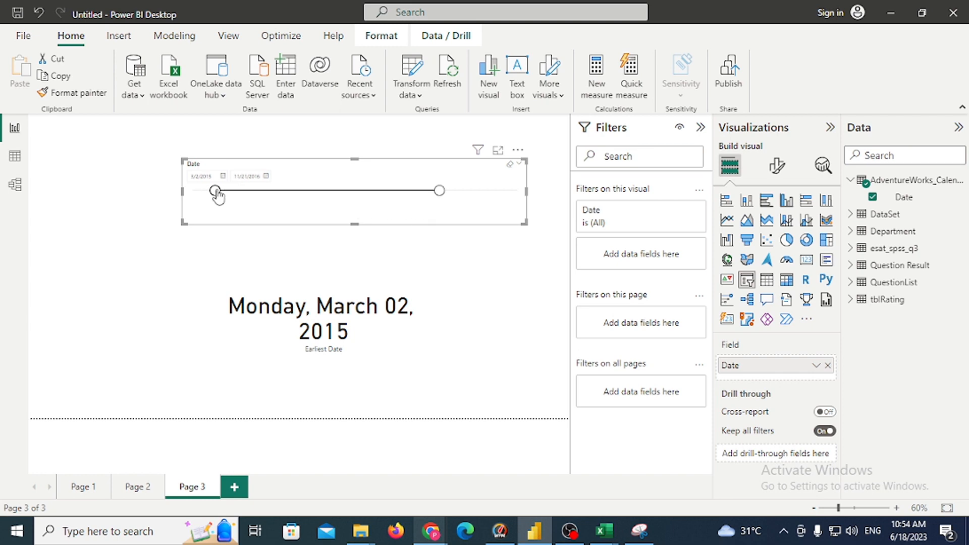
drag(215, 191, 186, 196)
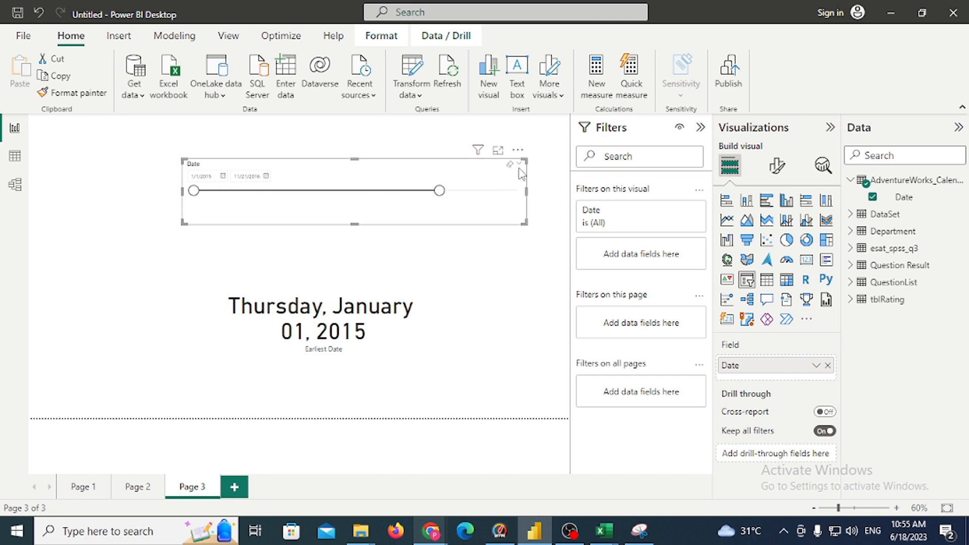
Change the Date slicer's style to Tile in its slicer settings.
click(777, 166)
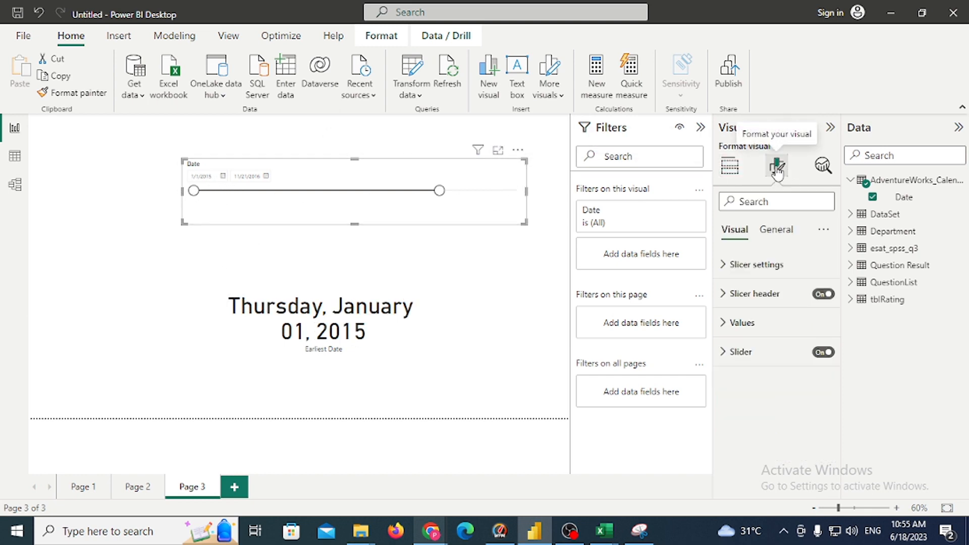
click(727, 269)
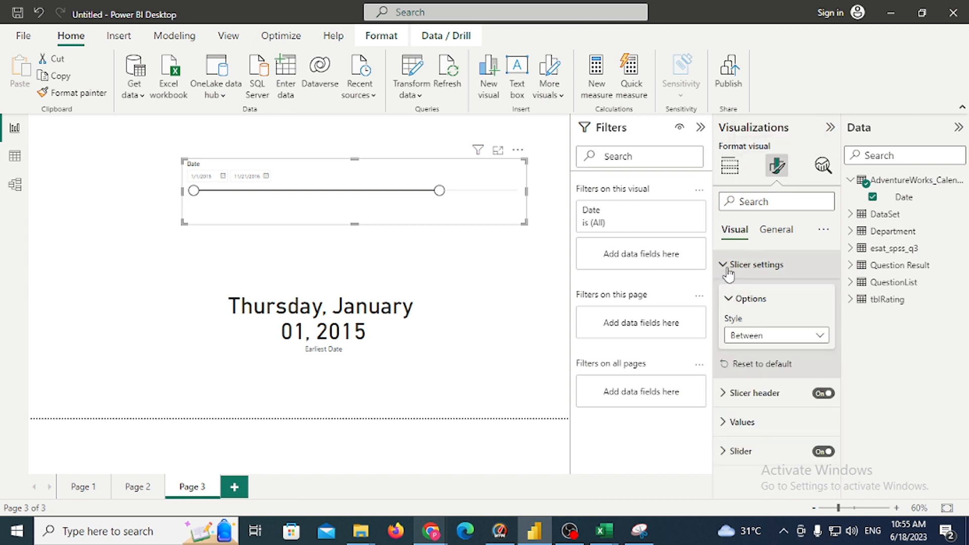
click(782, 335)
click(784, 337)
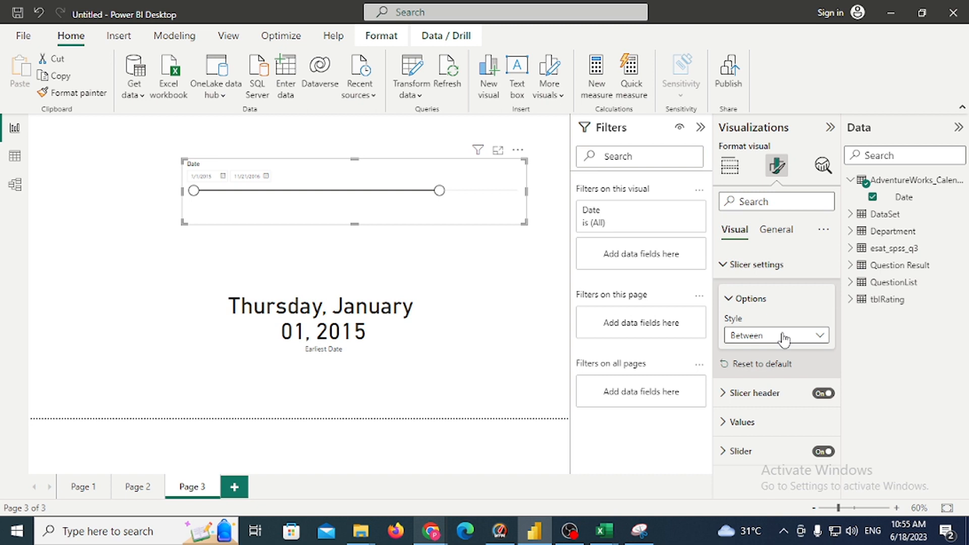
click(788, 340)
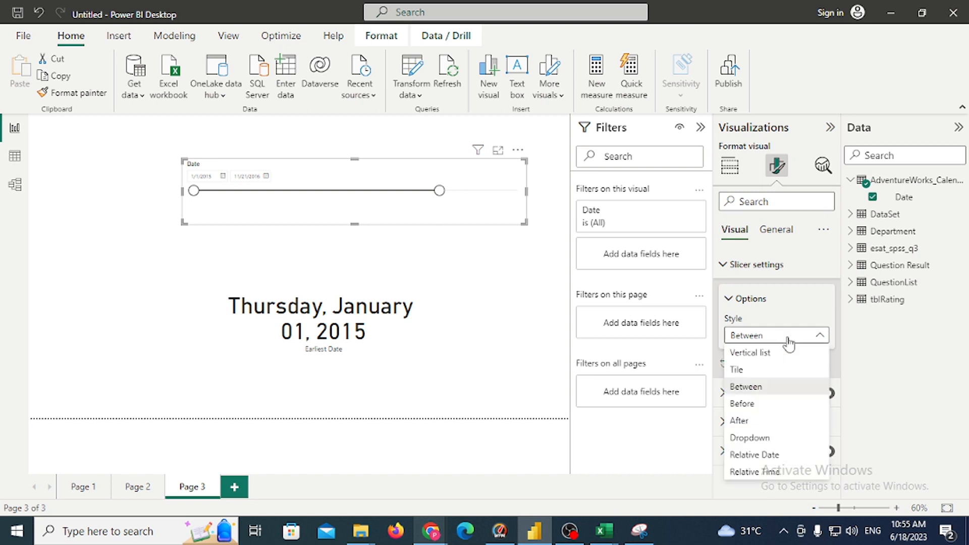
click(765, 372)
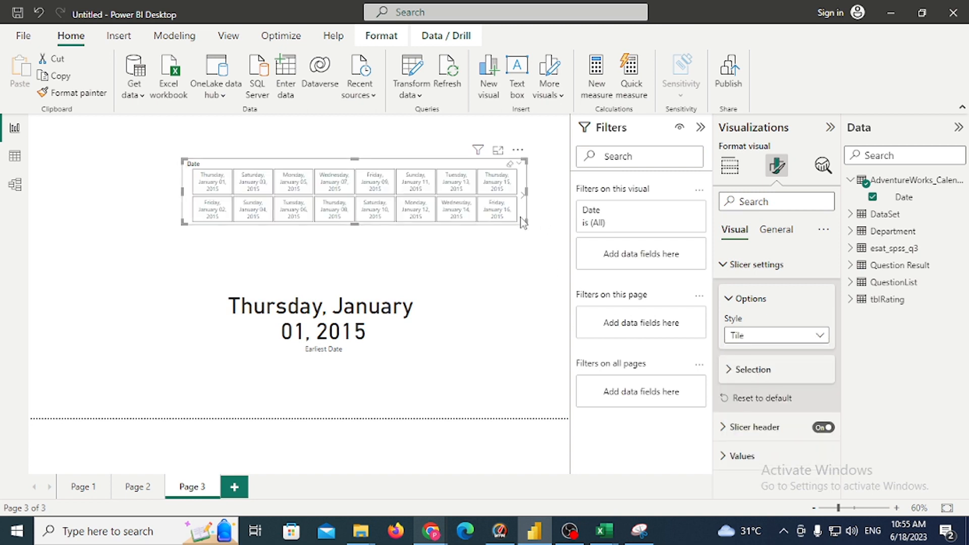
Set the Date slicer's style to Before and try its end-date handle, leaving it at 6/30/2017.
click(760, 337)
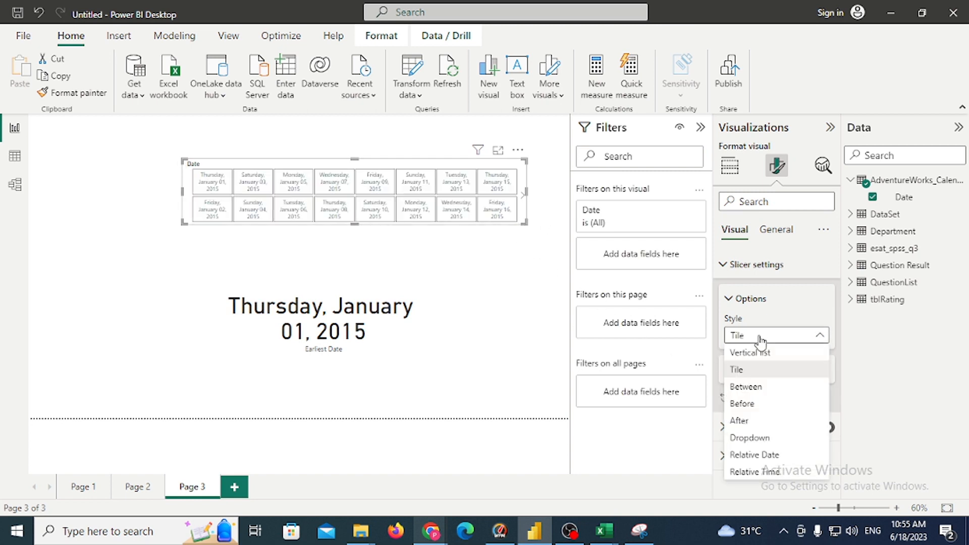
click(755, 406)
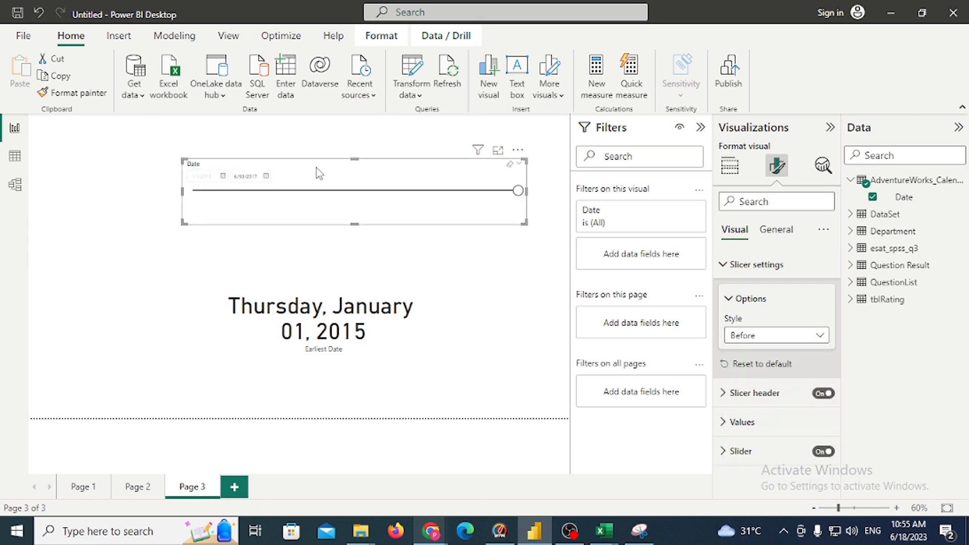
mouse_move(517, 191)
mouse_down()
mouse_move(504, 199)
mouse_move(532, 198)
mouse_up()
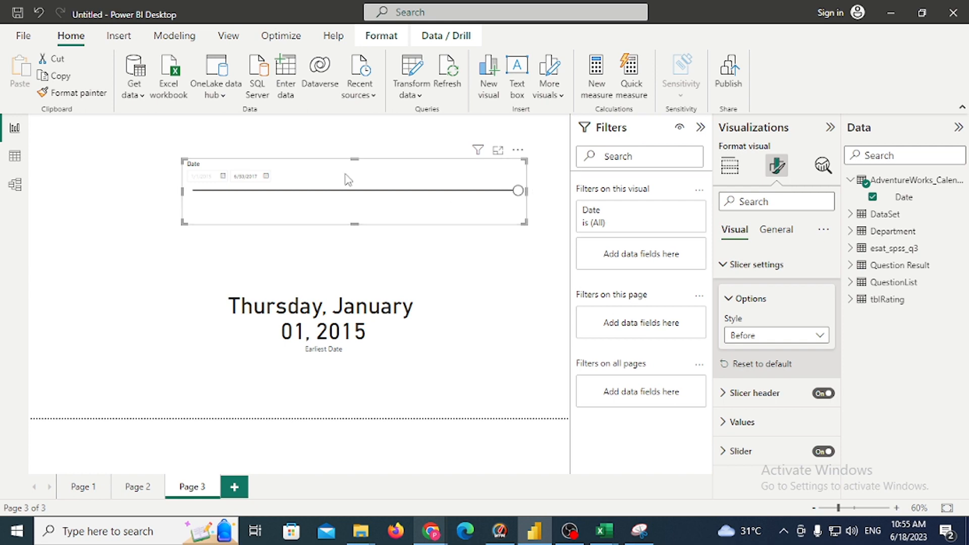
Capture the Date slicer area in Snipping Tool, mark its start date and slider ends with the pen, and return to the Power BI report.
click(640, 531)
click(26, 50)
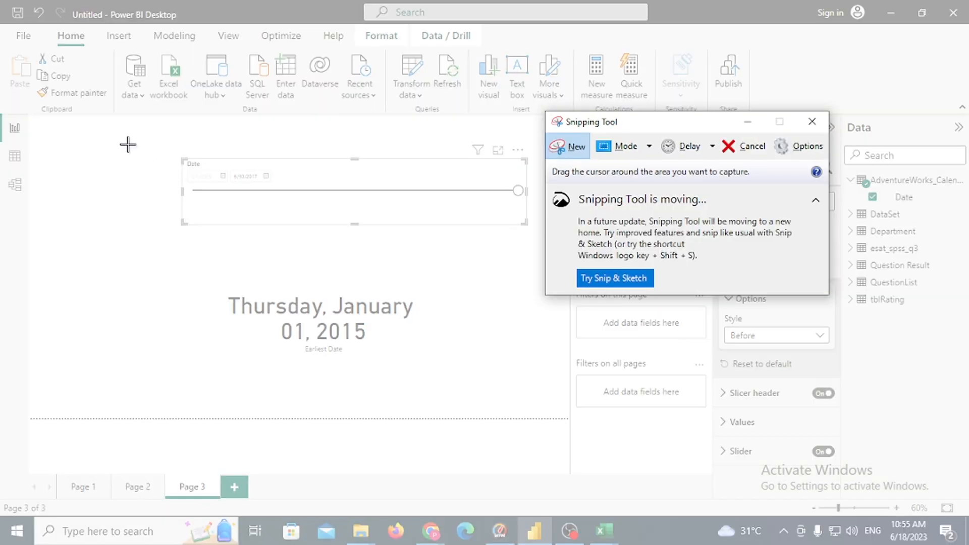
drag(119, 135, 568, 261)
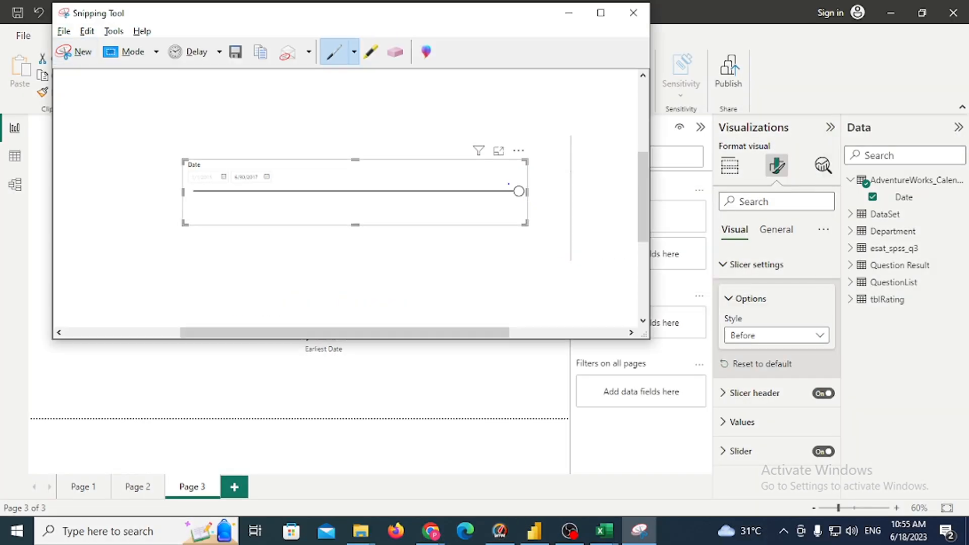
drag(548, 179, 464, 187)
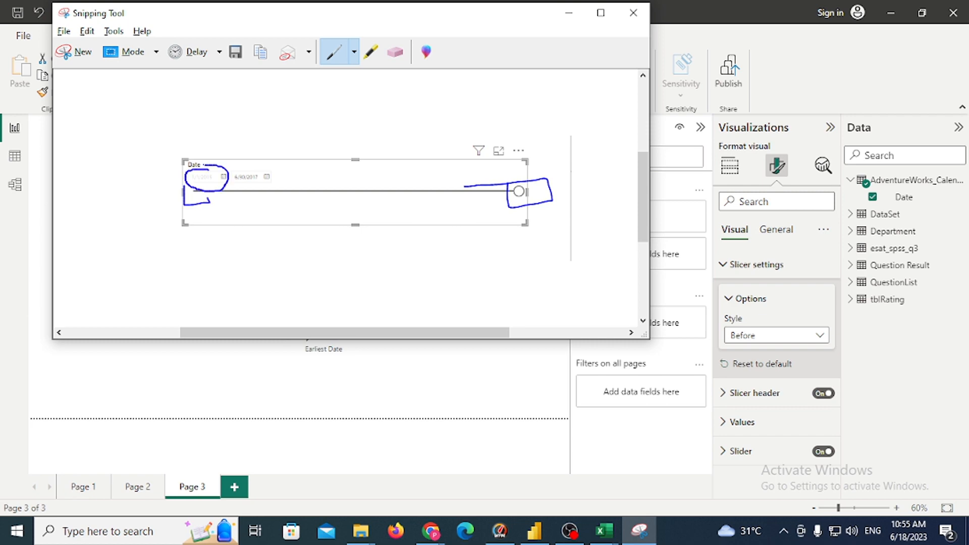
drag(204, 165, 203, 165)
drag(503, 192, 428, 199)
key(alt+Tab)
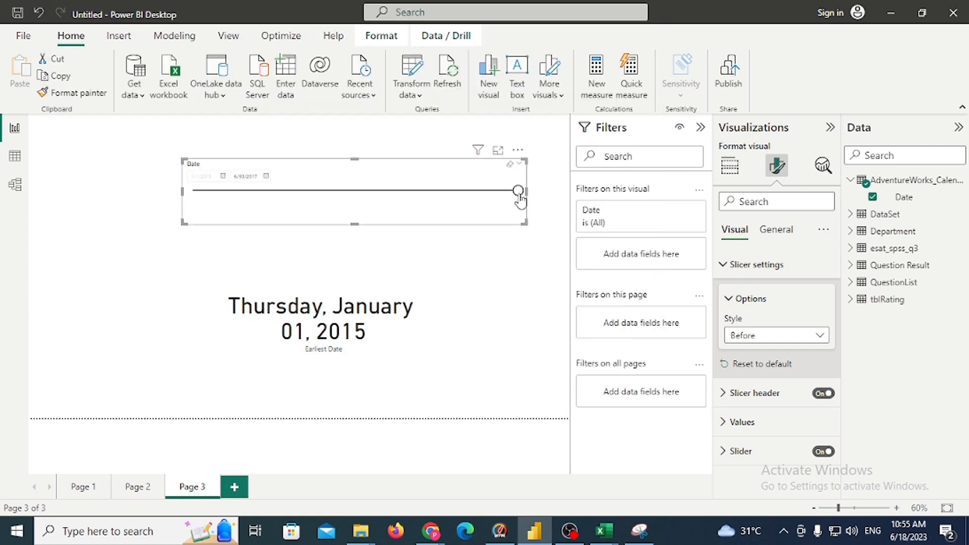
Try the Before-style Date slicer's end handle at 4/10/2016, leaving the end date at 1/2/2017.
drag(519, 192, 360, 191)
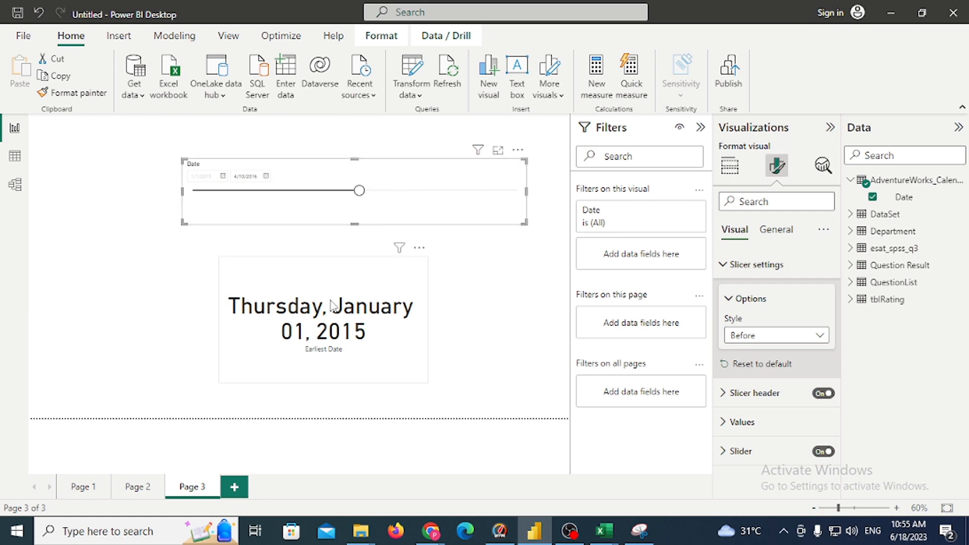
drag(360, 192, 454, 192)
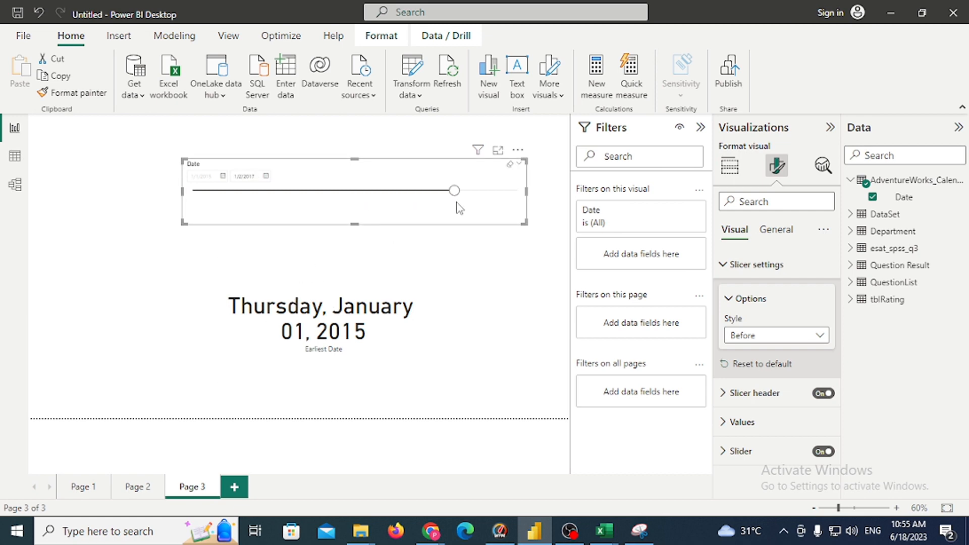
Set the Date slicer's style to After and try its start handle at 1/1/2015, leaving the start date at 4/21/2015.
click(745, 336)
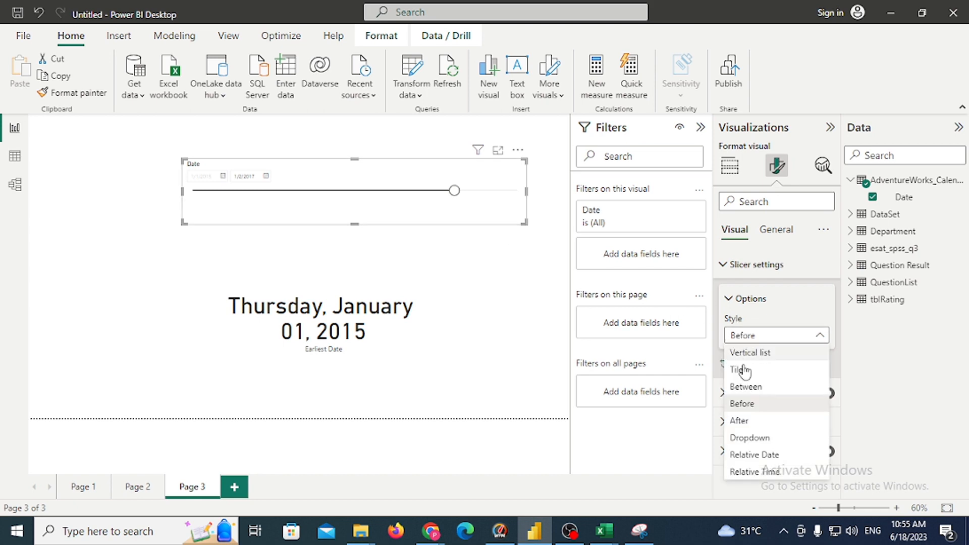
click(756, 422)
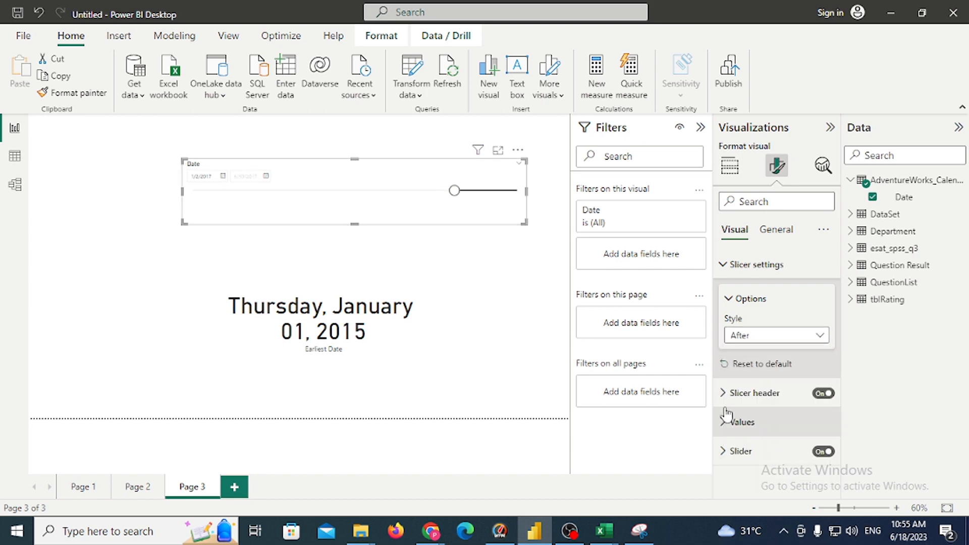
drag(454, 193, 123, 205)
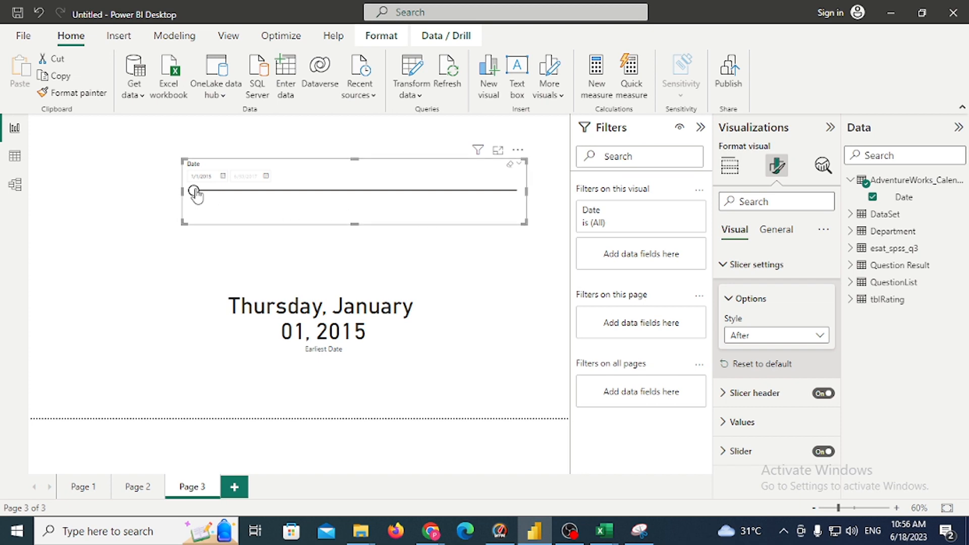
drag(194, 190, 233, 190)
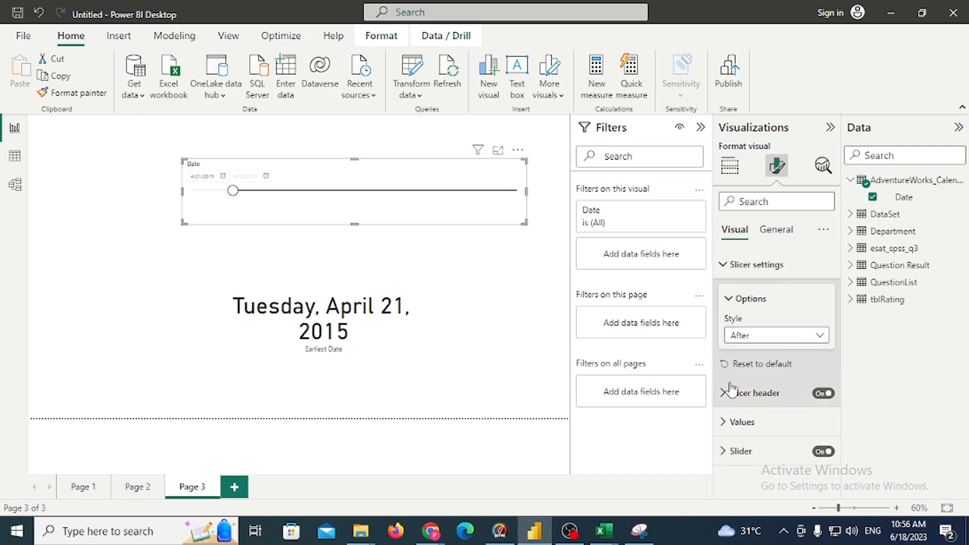
Clear Page 3 by deleting the Earliest Date card and the Date slicer.
click(724, 451)
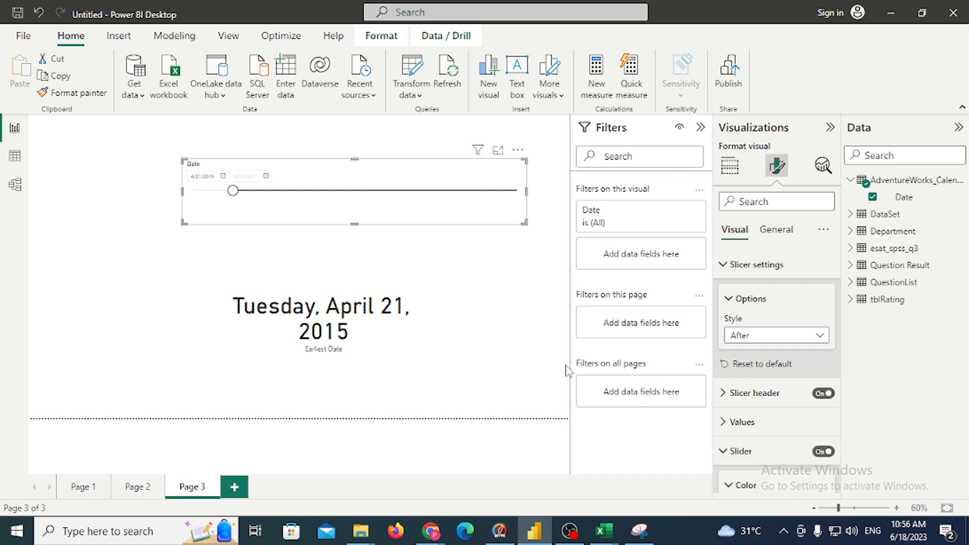
drag(395, 222, 363, 219)
click(383, 283)
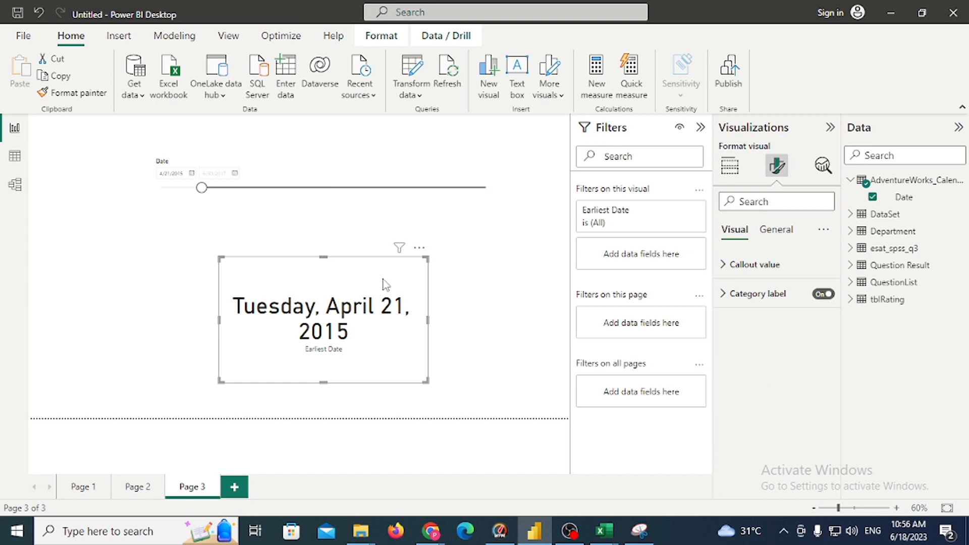
key(Delete)
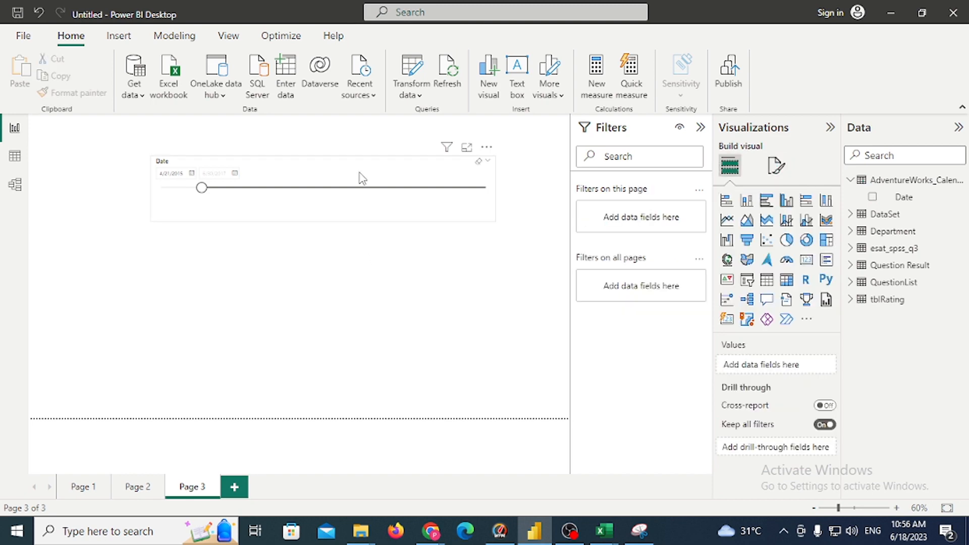
click(362, 178)
key(Delete)
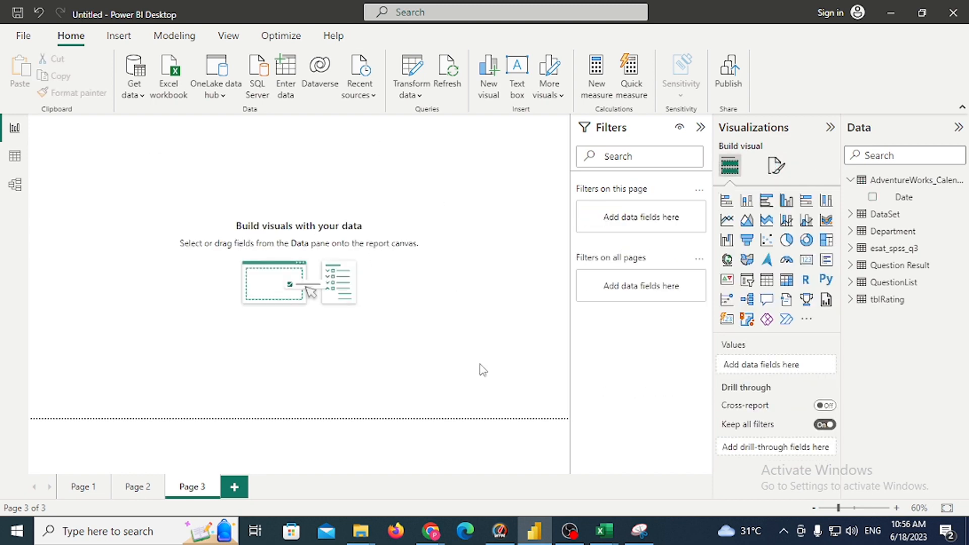
Show the AdventureWorks_Calendar table's rows in the data view and expand the fields of the DataSet and calendar tables.
click(903, 197)
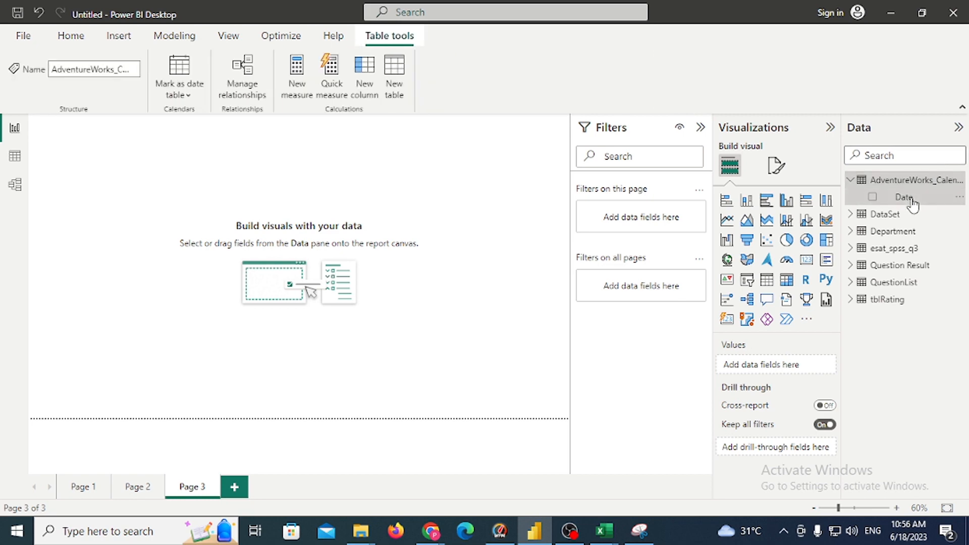
click(16, 160)
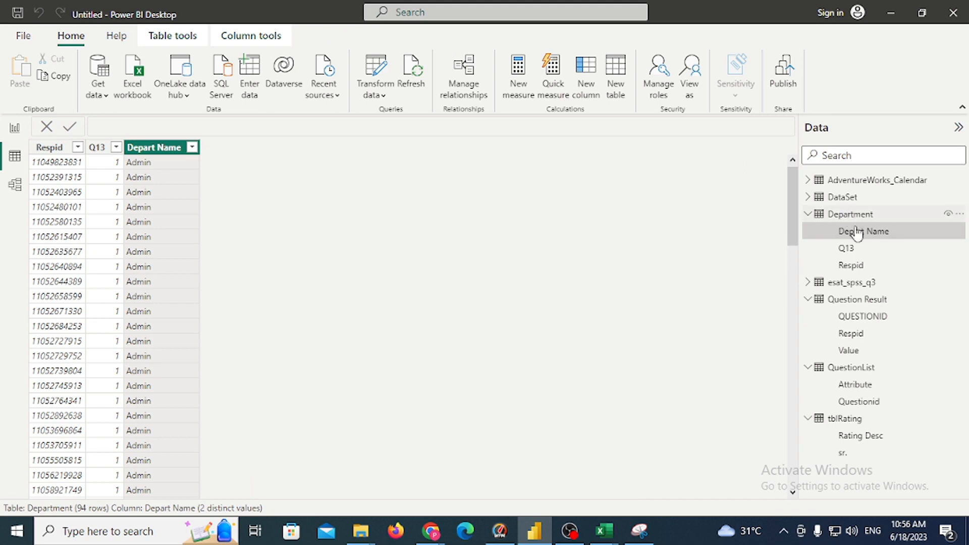
click(808, 199)
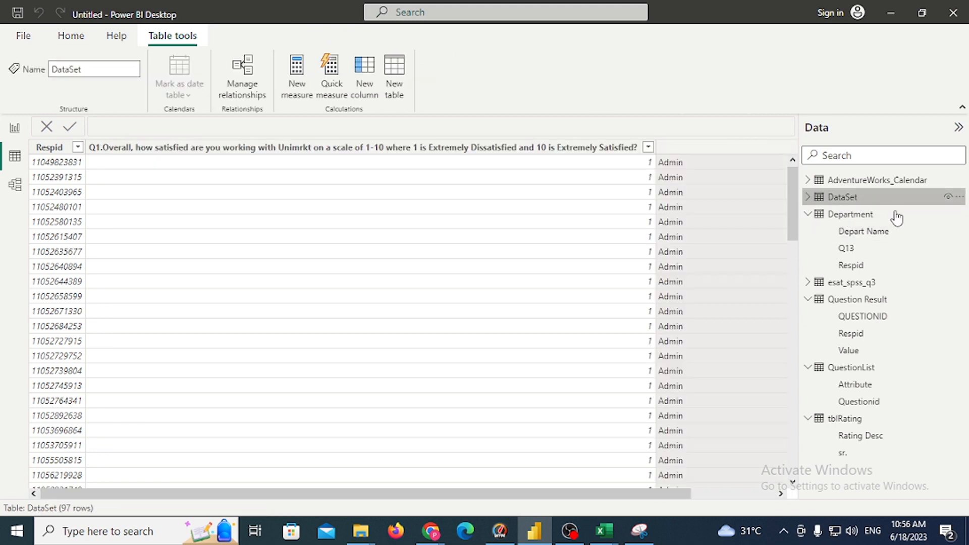
click(810, 180)
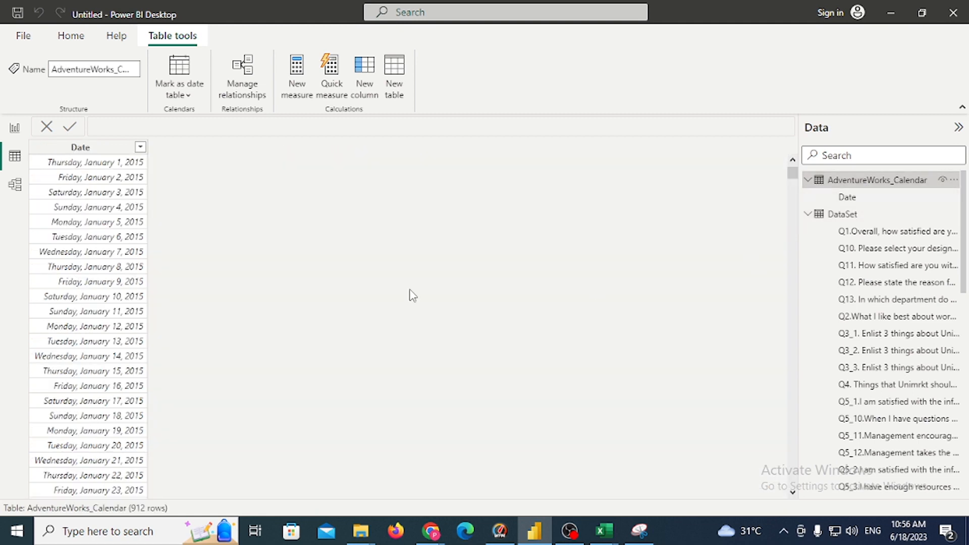
Examine the global and current-file Data Load options, including Time intelligence, and the current file's regional settings, closing without changes.
click(30, 42)
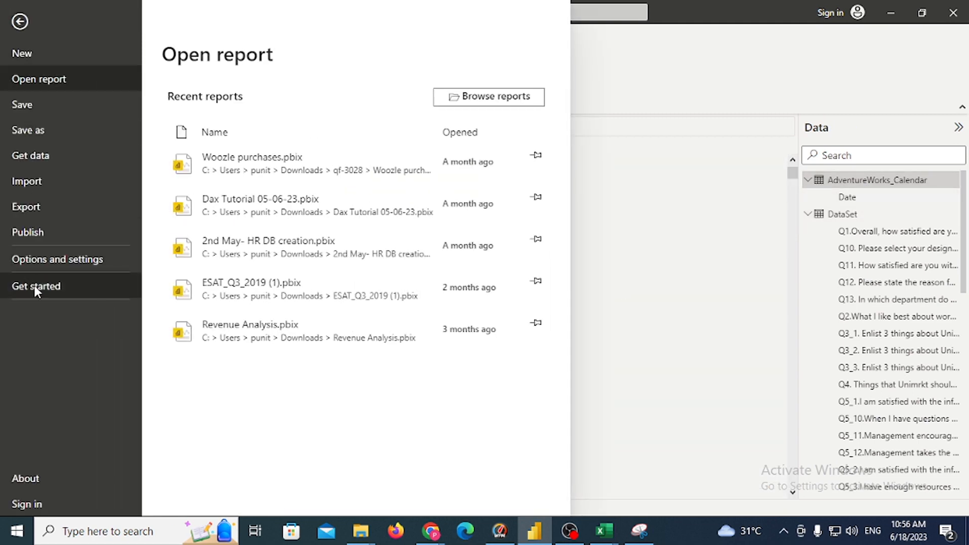
click(58, 260)
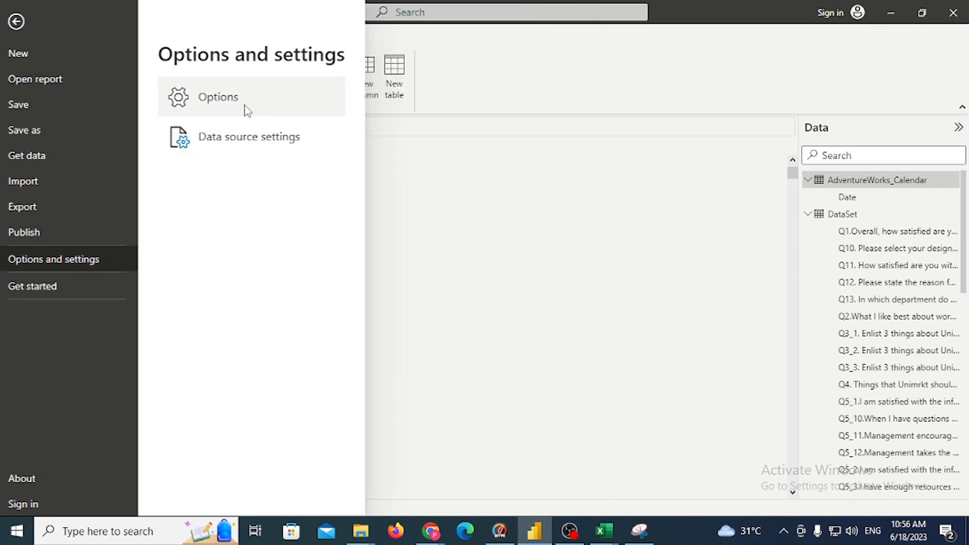
click(245, 106)
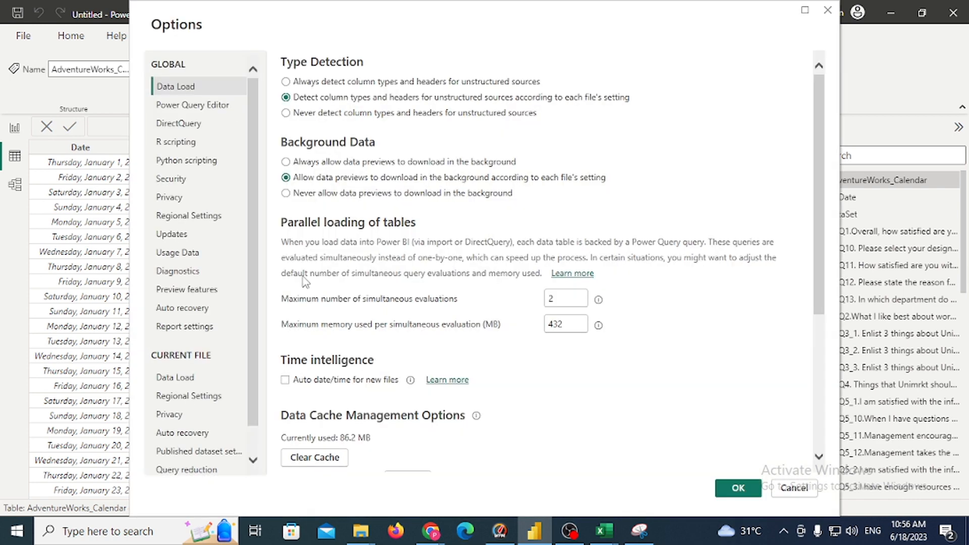
click(196, 379)
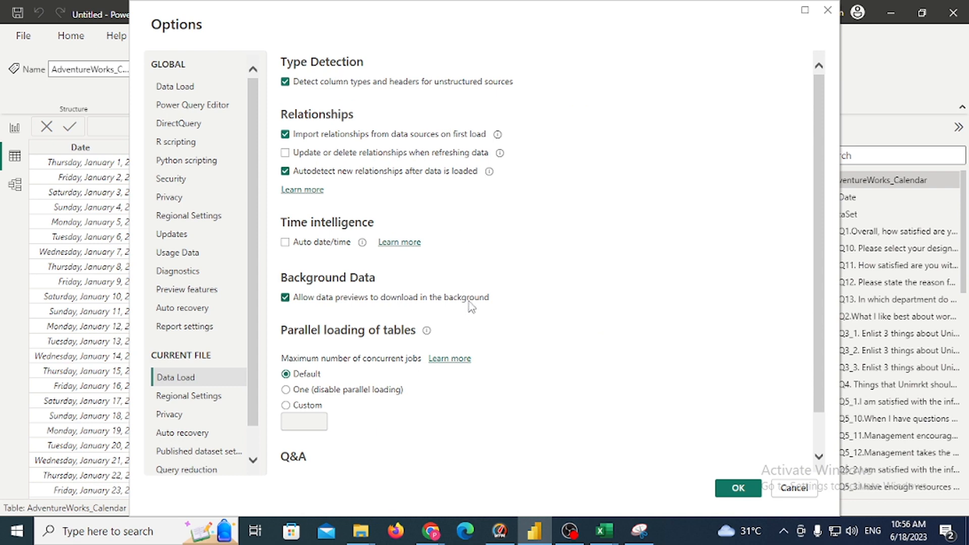
scroll(470, 307, down, 1)
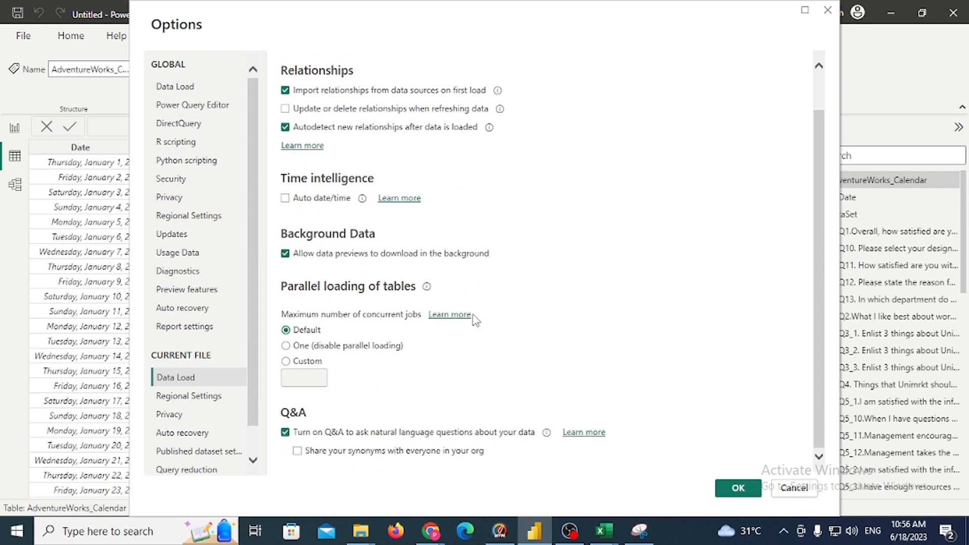
scroll(224, 422, down, 1)
click(207, 368)
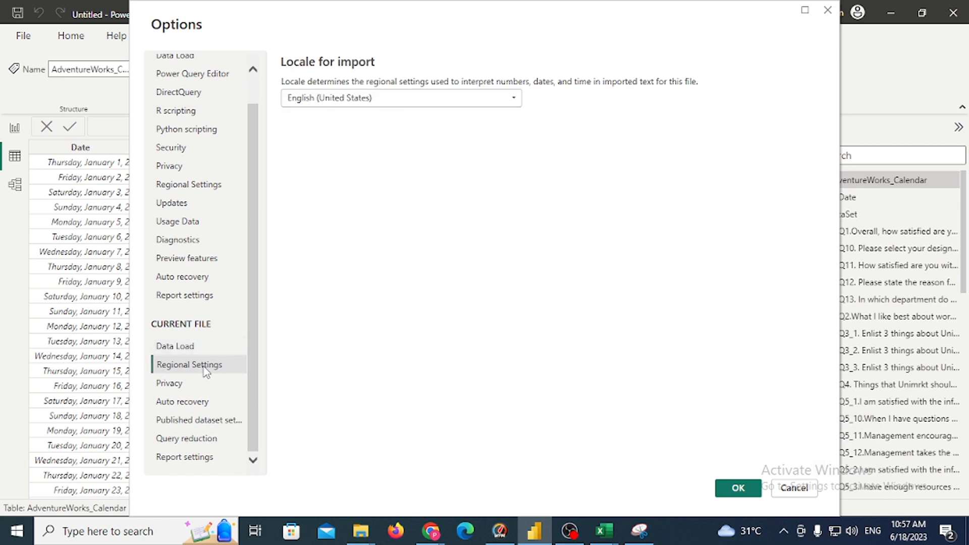
click(208, 350)
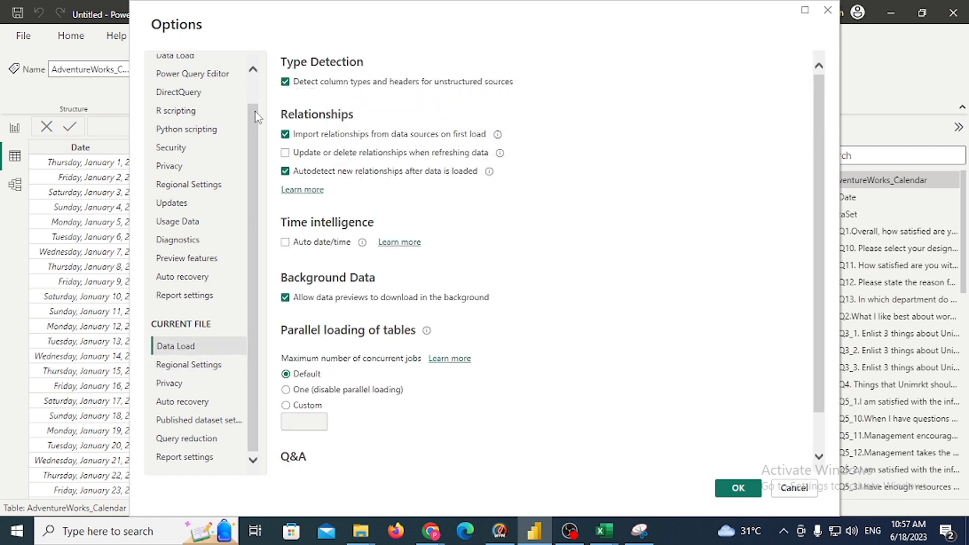
scroll(235, 303, up, 1)
click(196, 88)
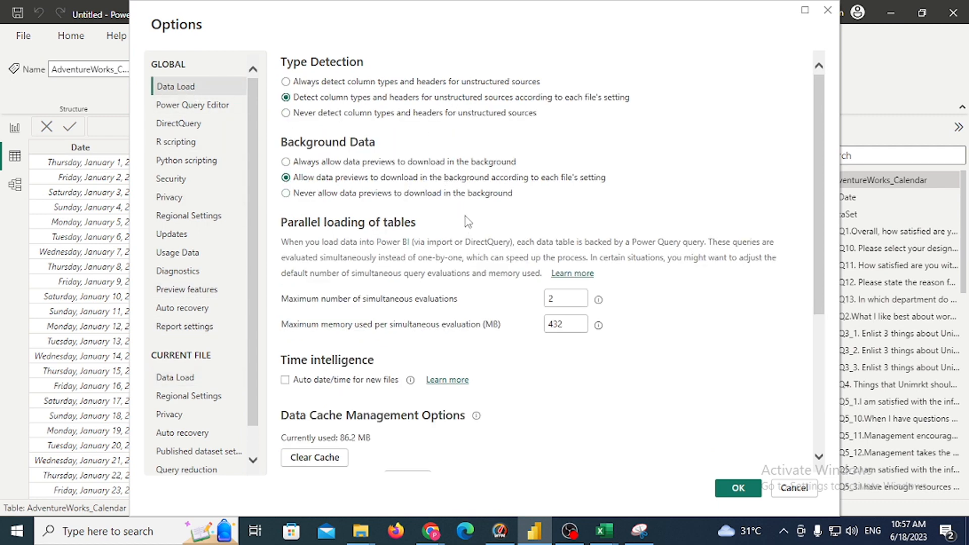
scroll(464, 276, down, 4)
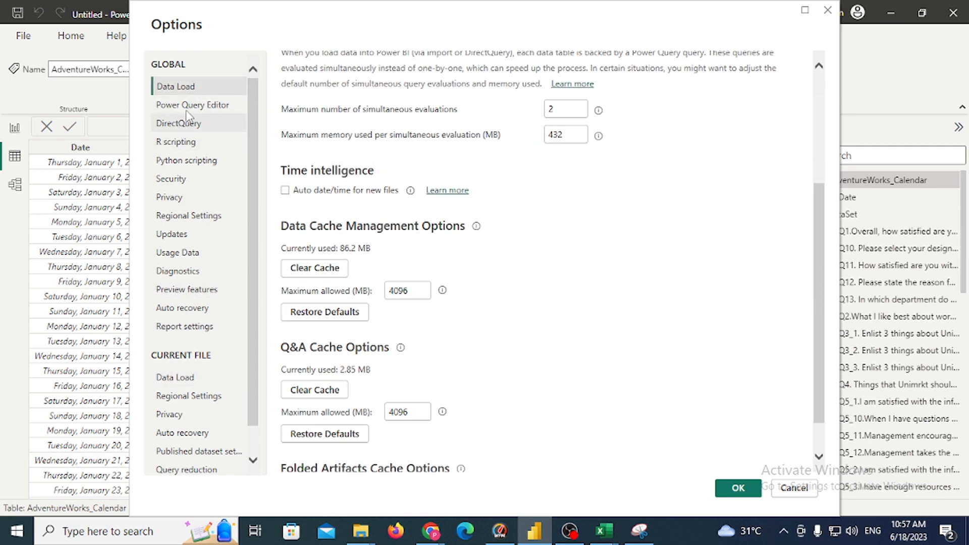
click(794, 487)
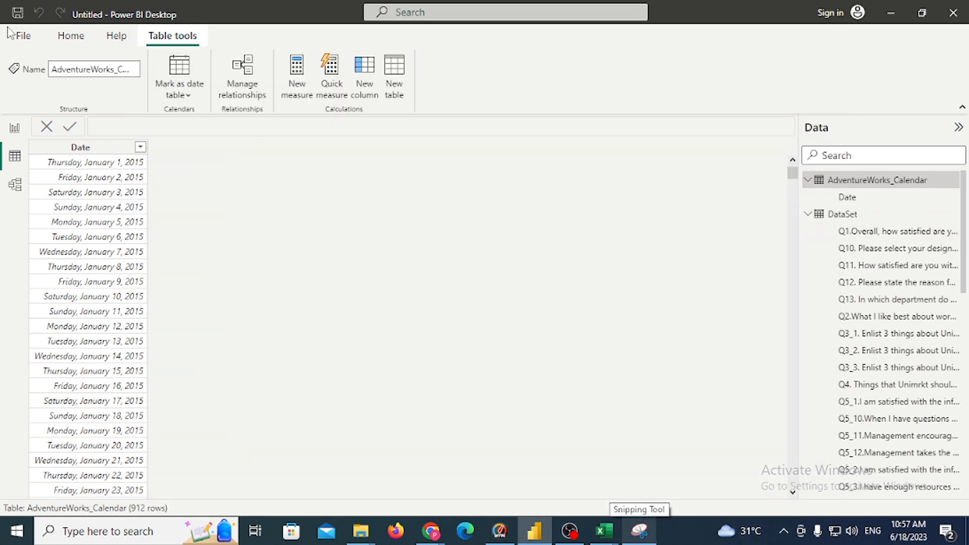
Enable Auto date/time in the current file's Data Load options and expand the calendar's Date field down to its Date Hierarchy.
click(23, 36)
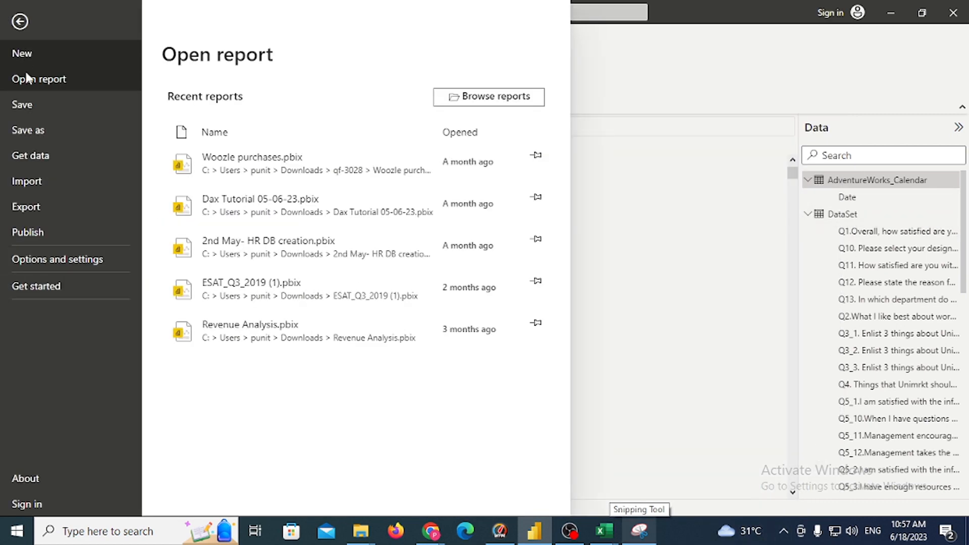
click(75, 267)
click(258, 98)
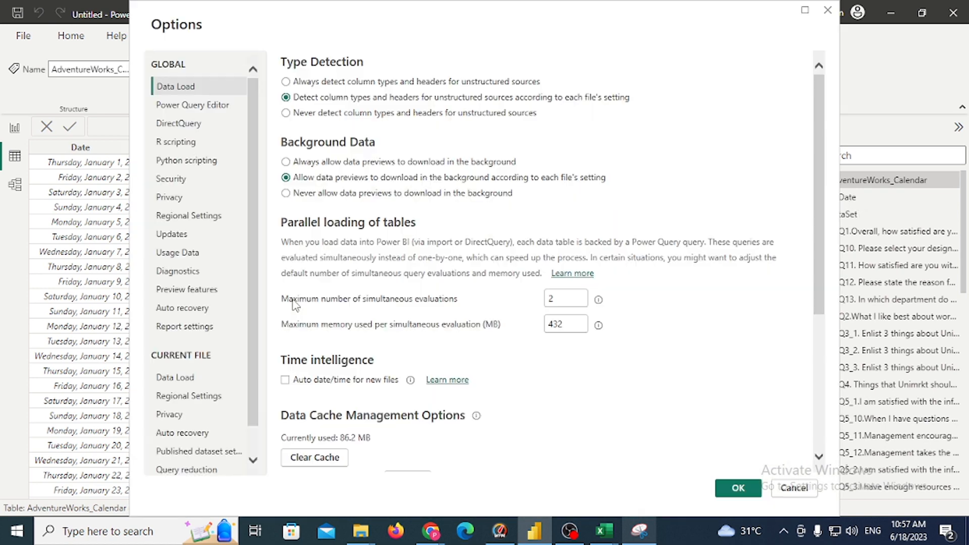
scroll(187, 376, down, 1)
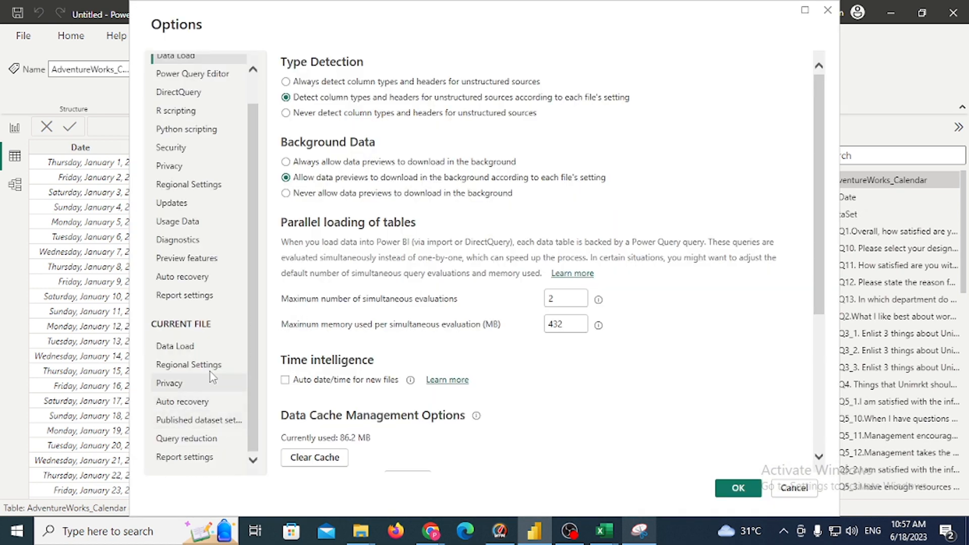
scroll(192, 284, up, 1)
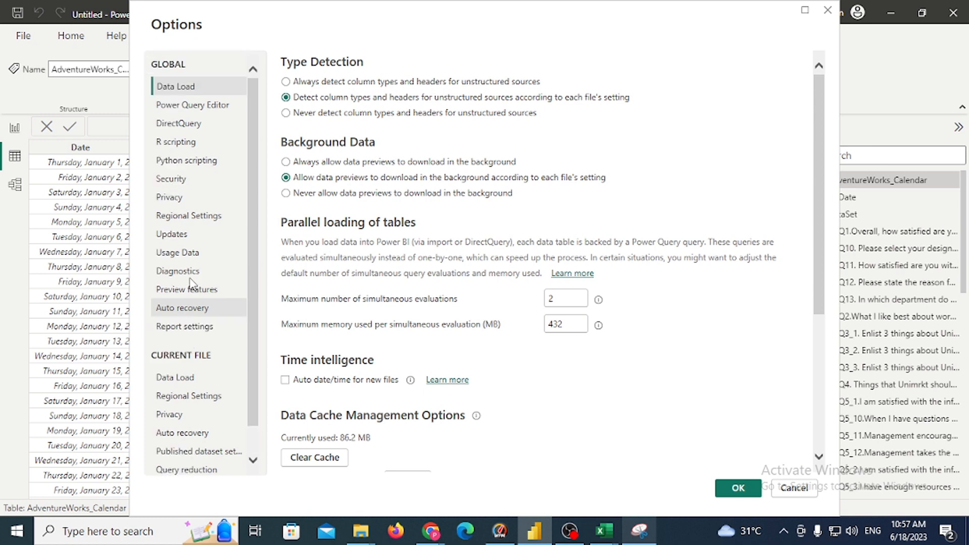
click(193, 379)
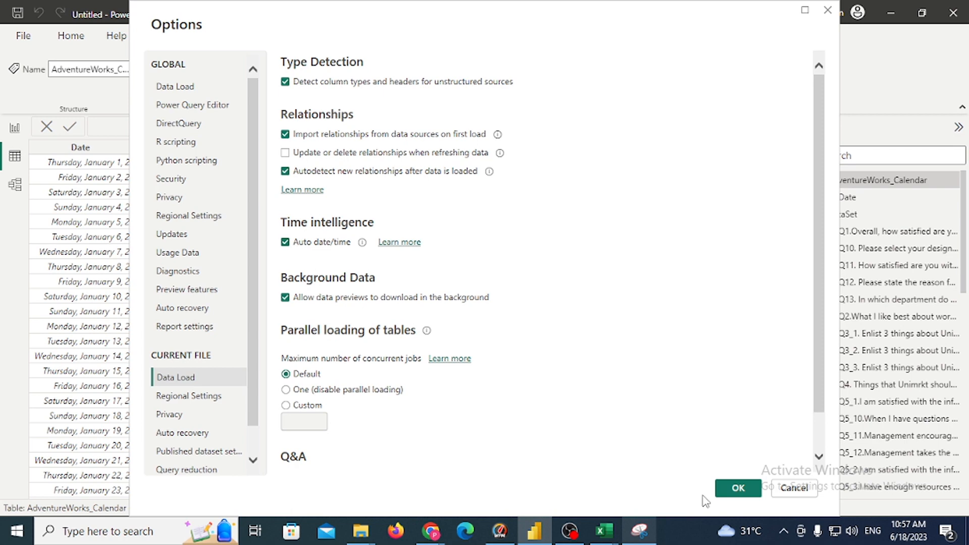
click(737, 492)
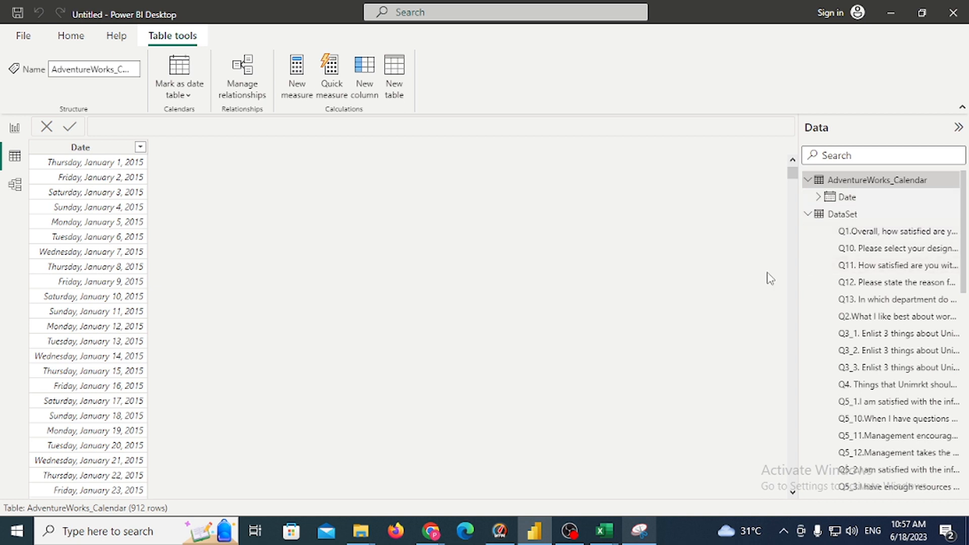
click(818, 197)
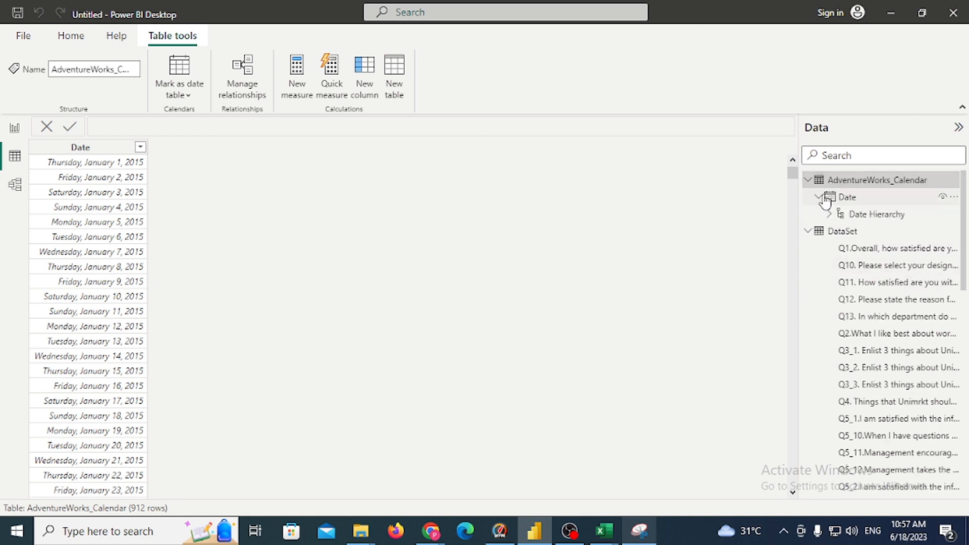
Add the Month level of the AdventureWorks_Calendar Date Hierarchy to the empty slicer on Page 3 in report view.
click(828, 214)
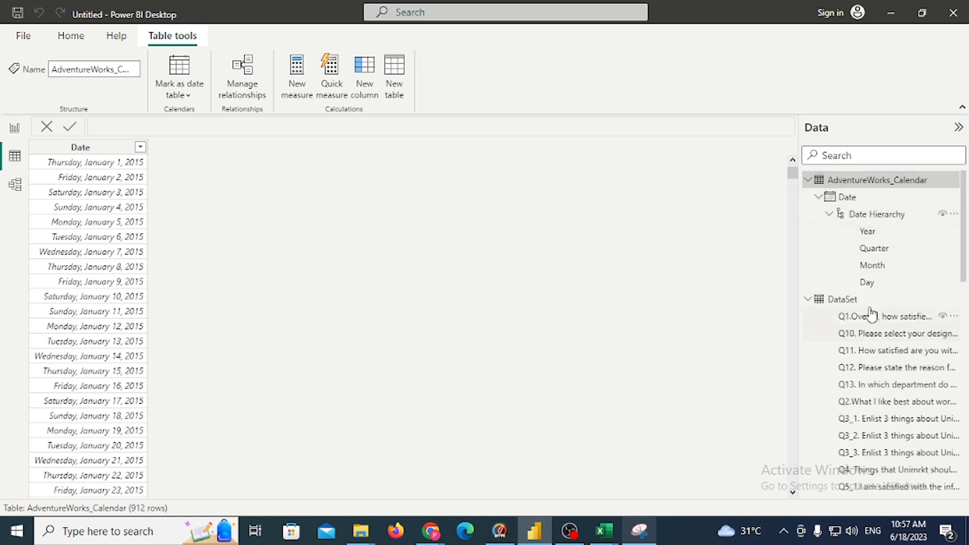
click(15, 128)
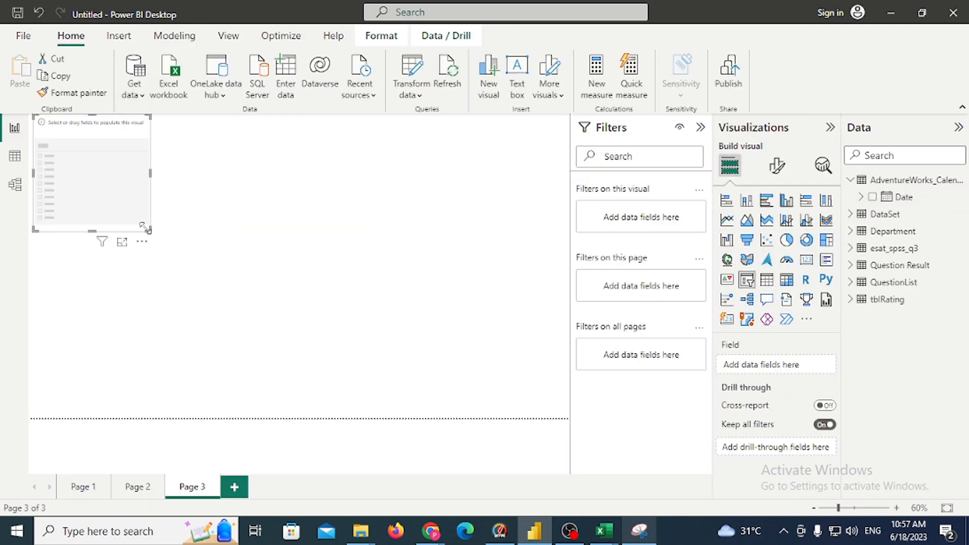
click(855, 197)
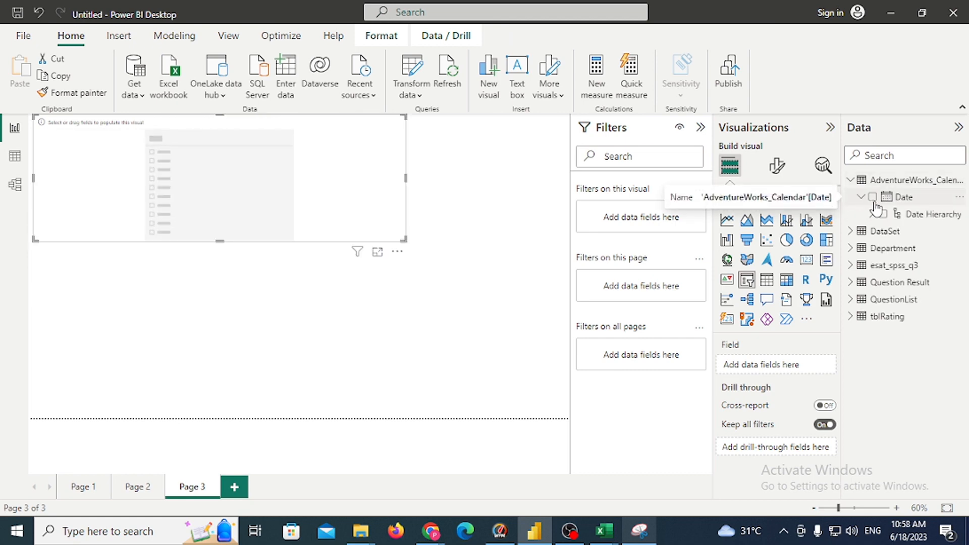
click(872, 214)
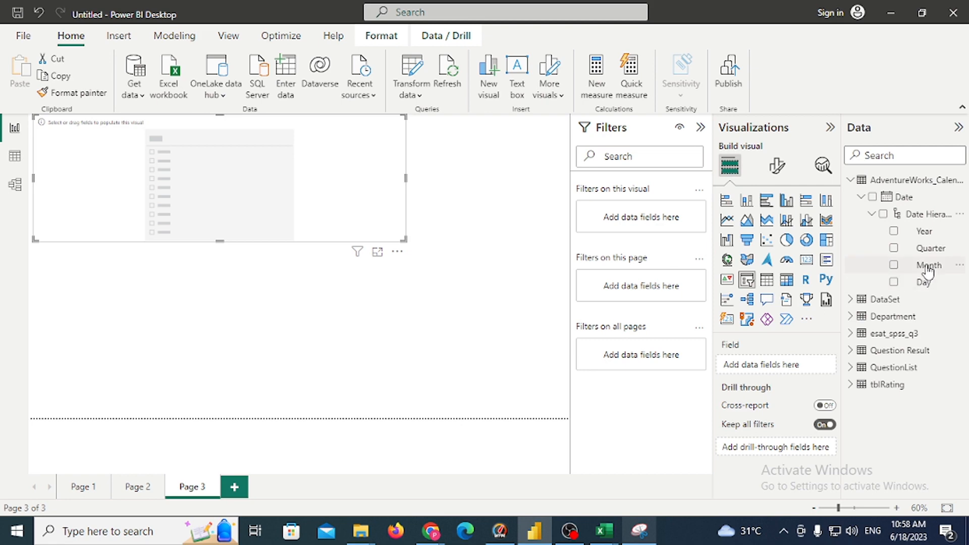
drag(930, 264, 229, 189)
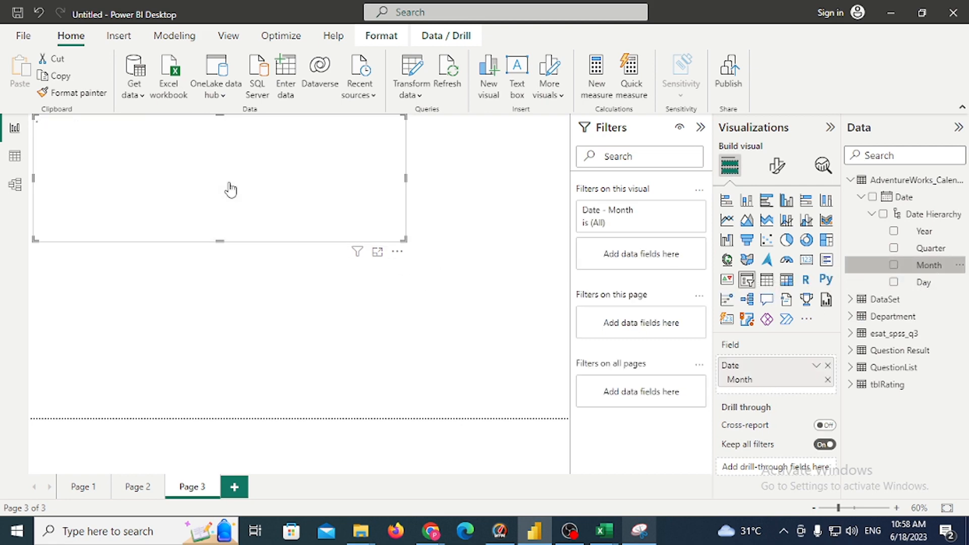
Change the month slicer's style to Tile in its slicer settings.
click(777, 166)
click(774, 236)
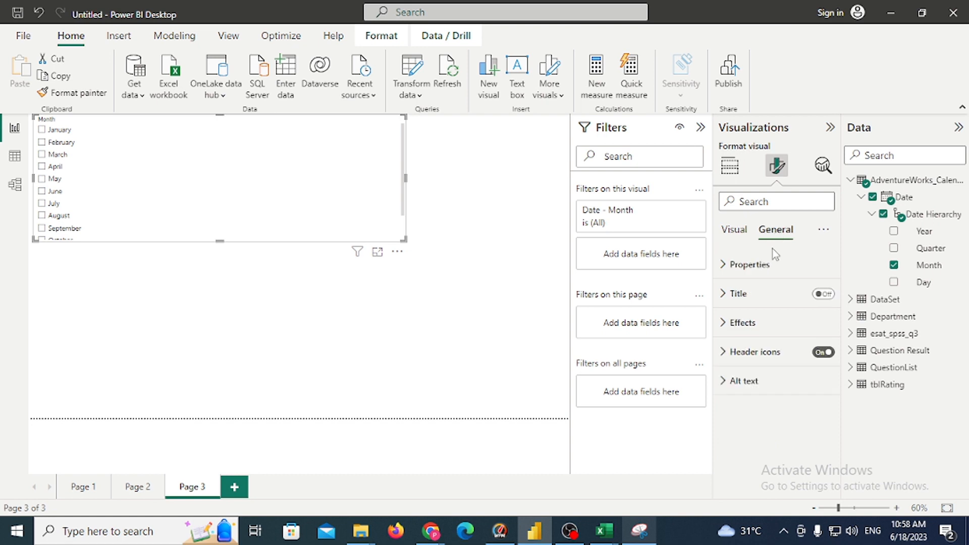
click(723, 294)
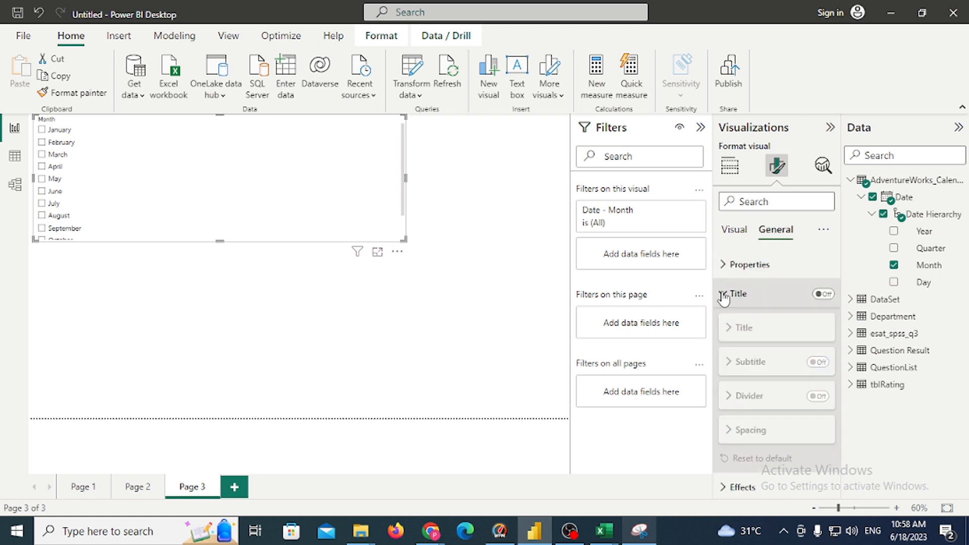
click(734, 230)
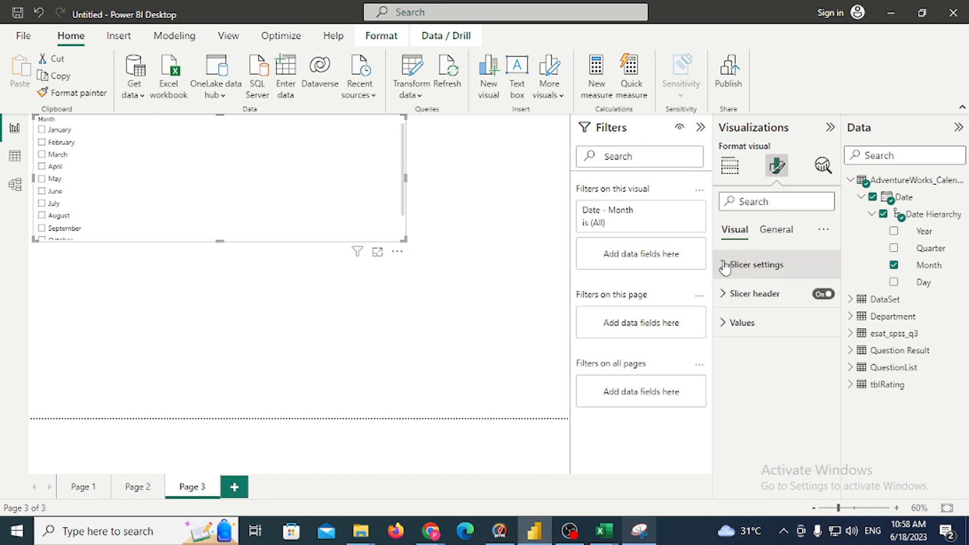
click(736, 264)
click(767, 337)
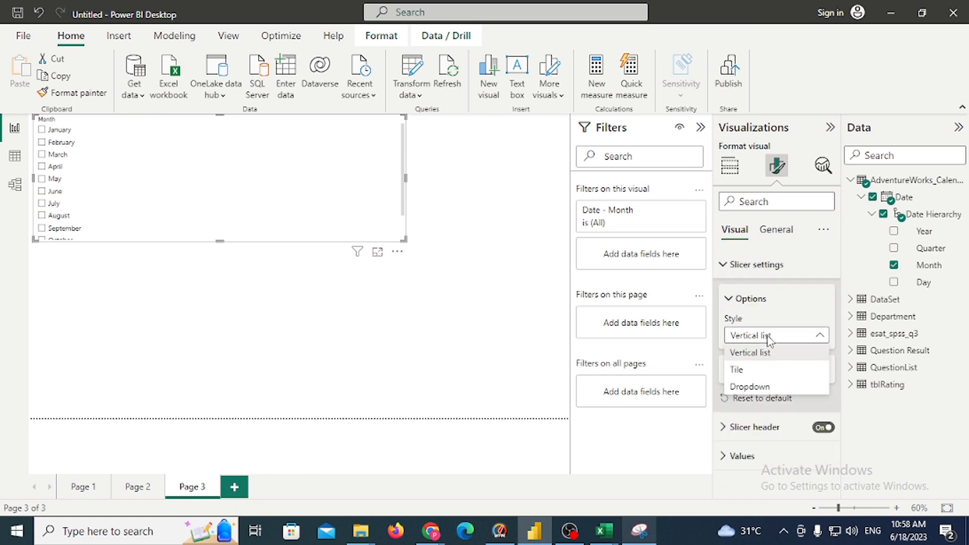
click(749, 372)
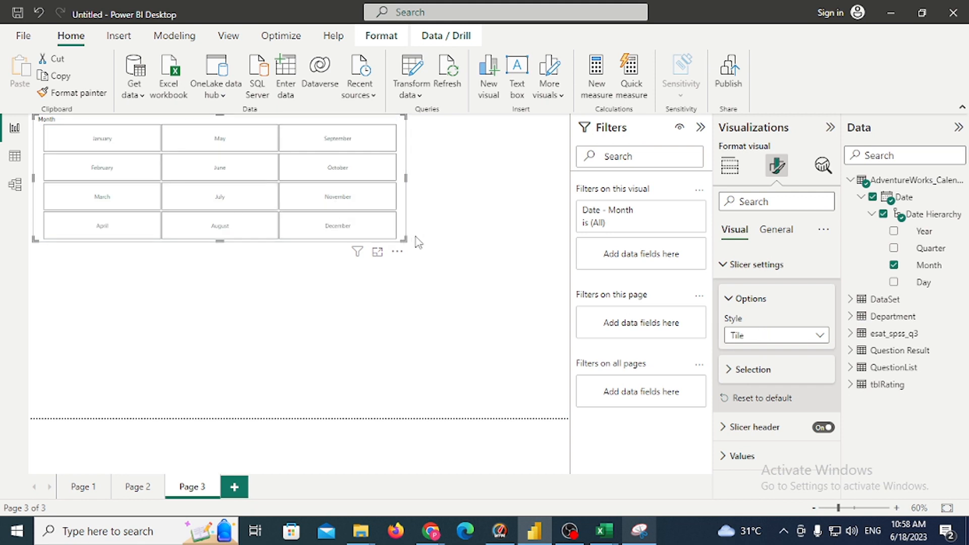
Resize the month slicer into a wide strip with two rows of six tiles and select June.
drag(404, 240, 422, 200)
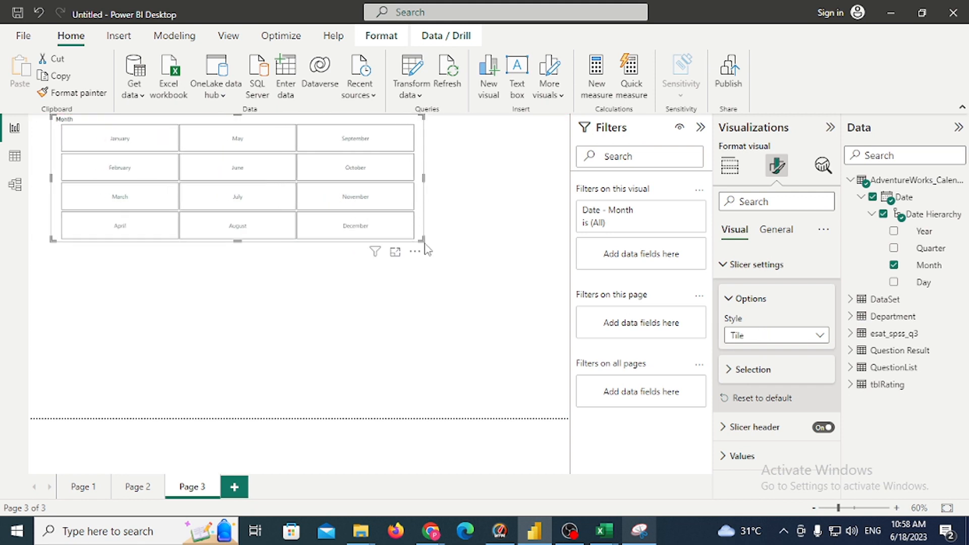
drag(422, 240, 563, 171)
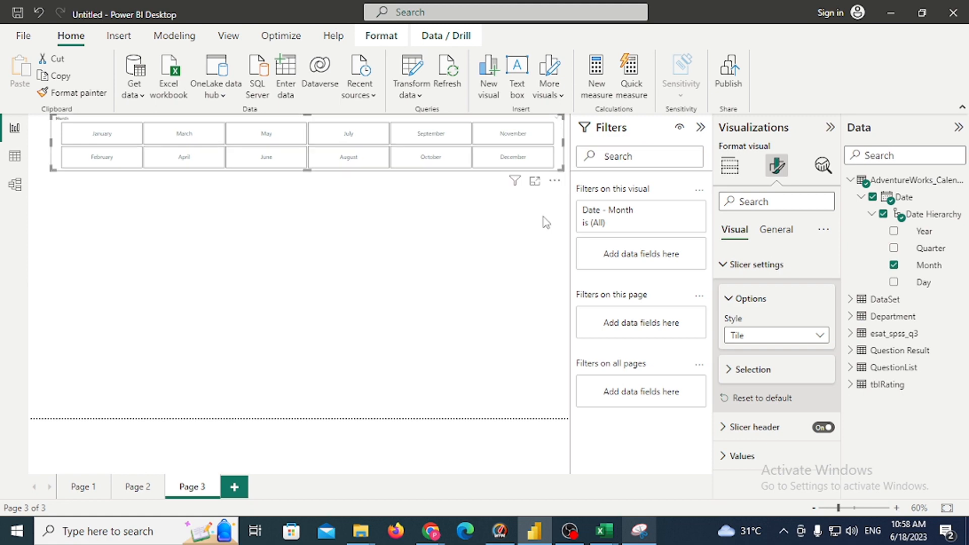
click(402, 288)
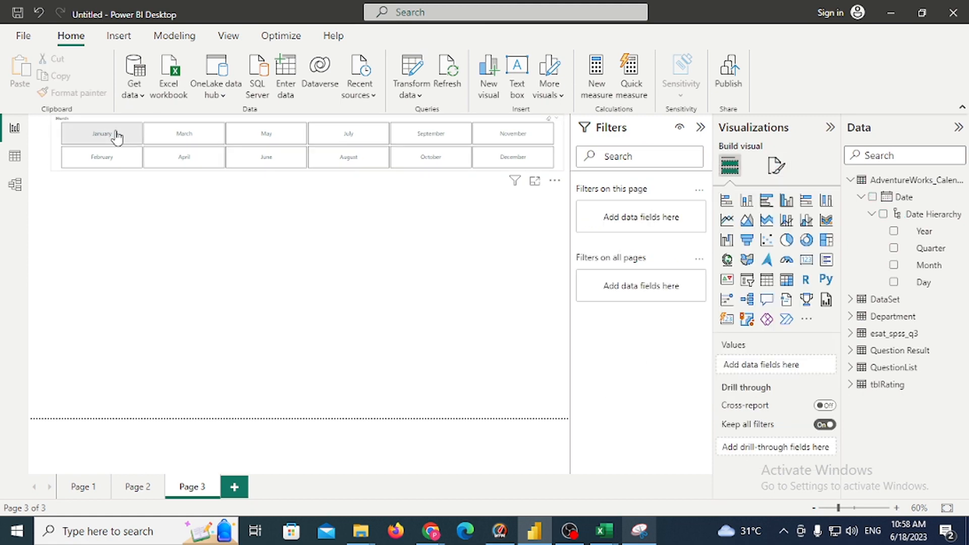
click(265, 135)
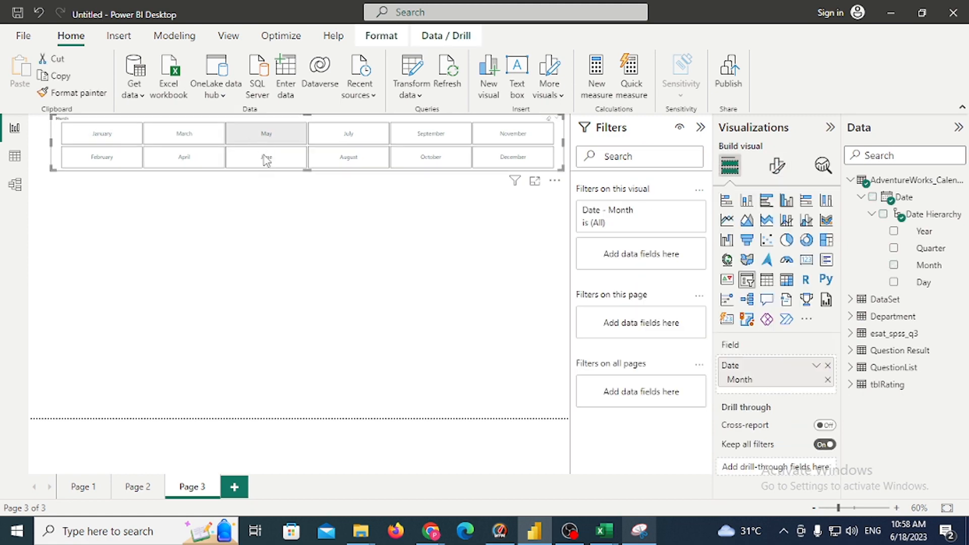
click(295, 166)
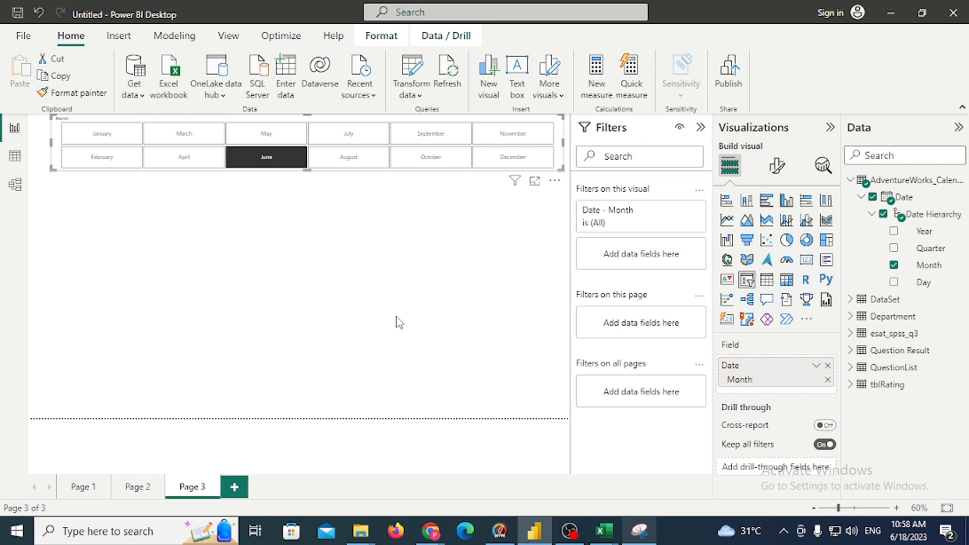
Close the open Snipping Tool window without saving its snip and deselect the month slicer.
click(639, 531)
click(633, 12)
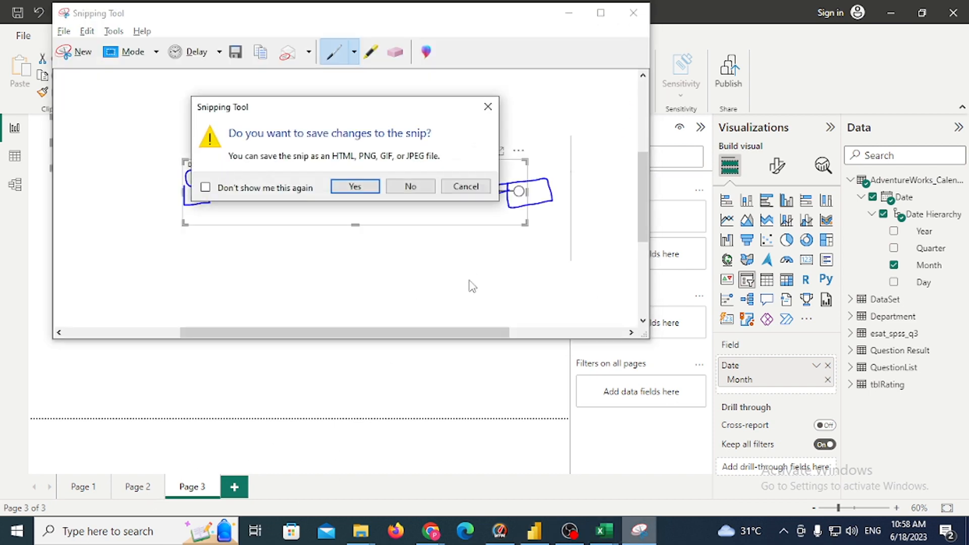
click(410, 186)
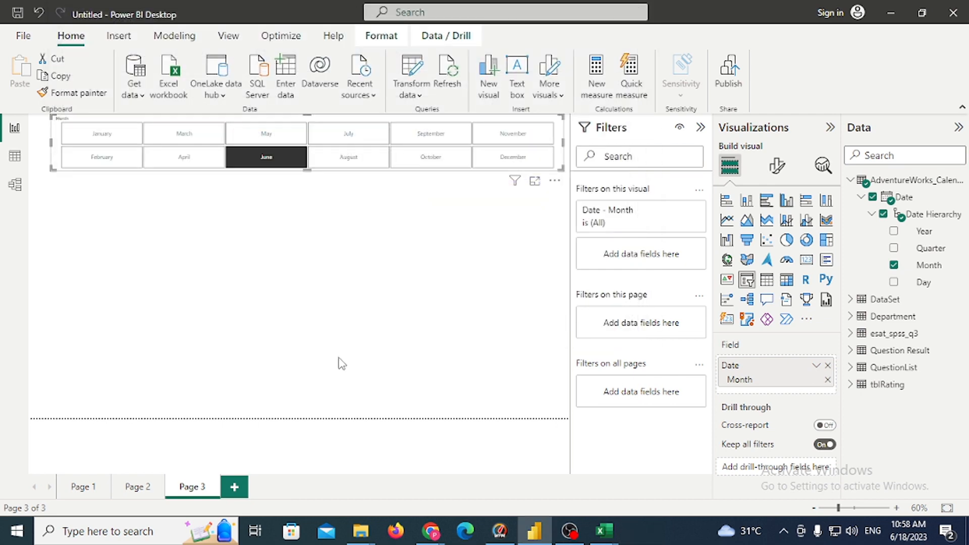
click(306, 306)
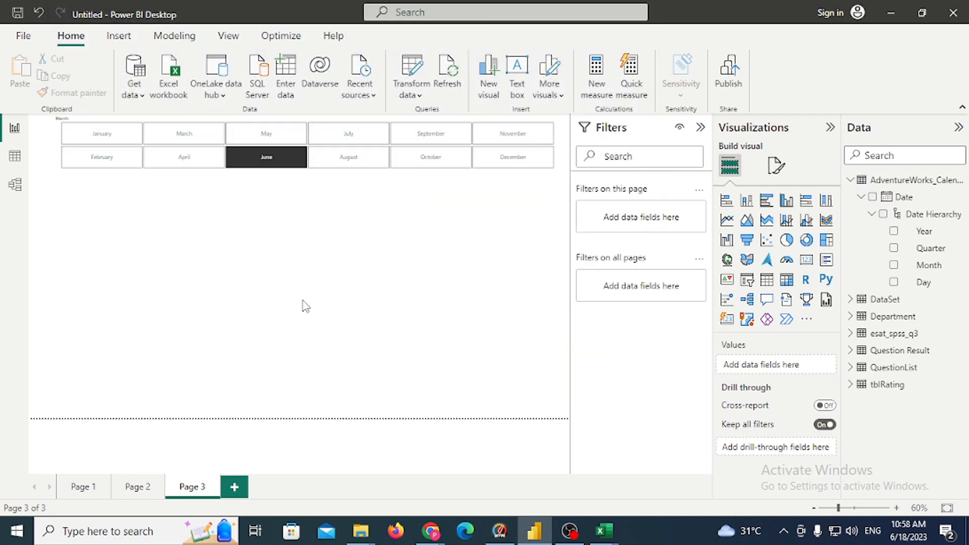
Switch to WhatsApp in Chrome and open the shared PDF Report.pdf from the Power bi June group chat.
mouse_move(431, 531)
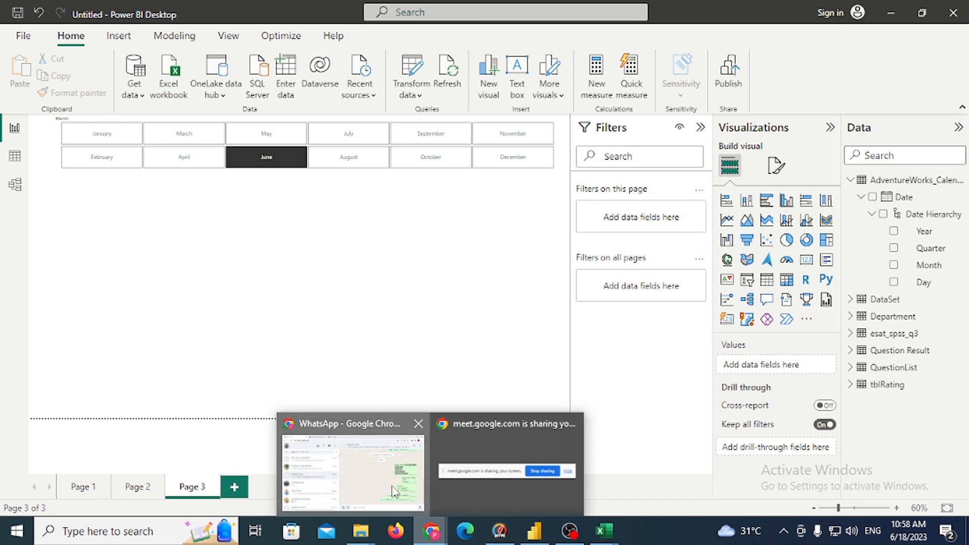
click(348, 465)
click(591, 337)
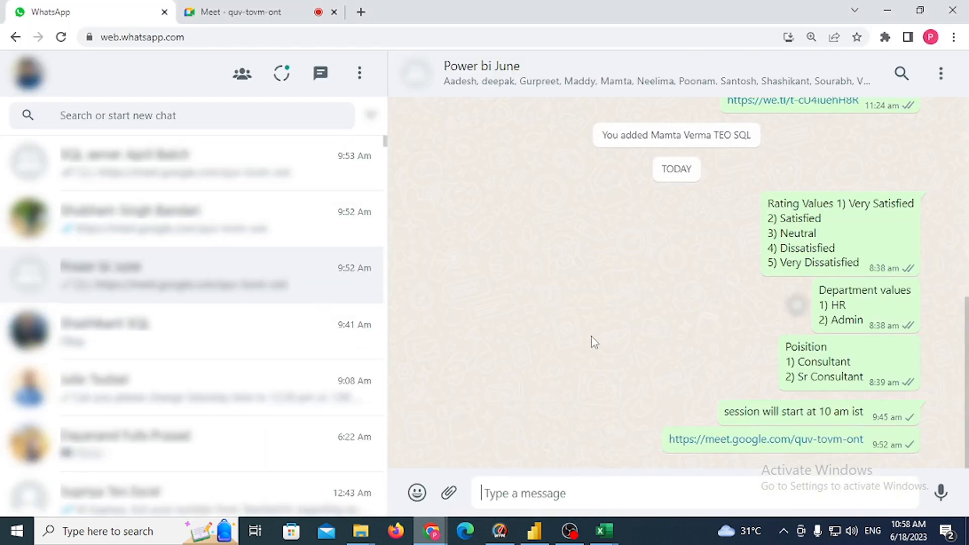
scroll(595, 335, up, 10)
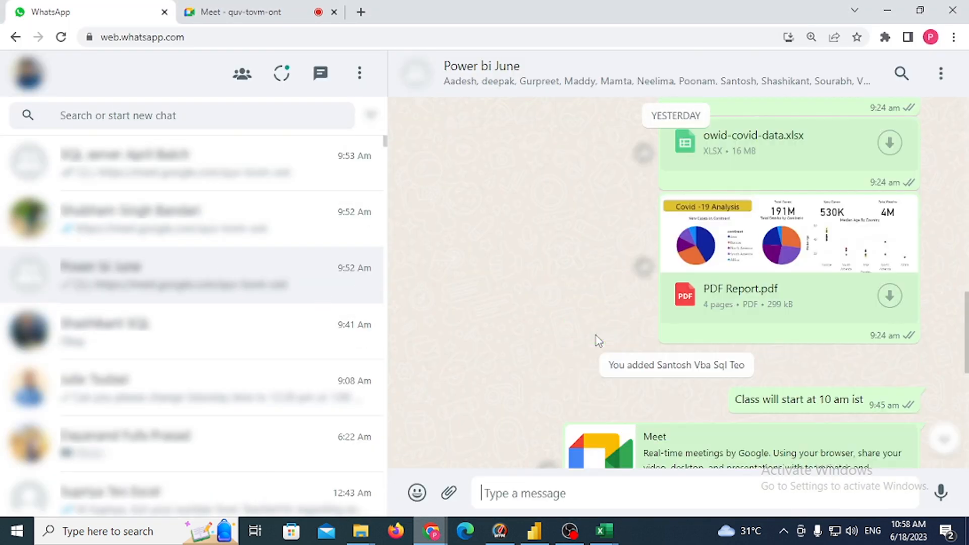
click(788, 326)
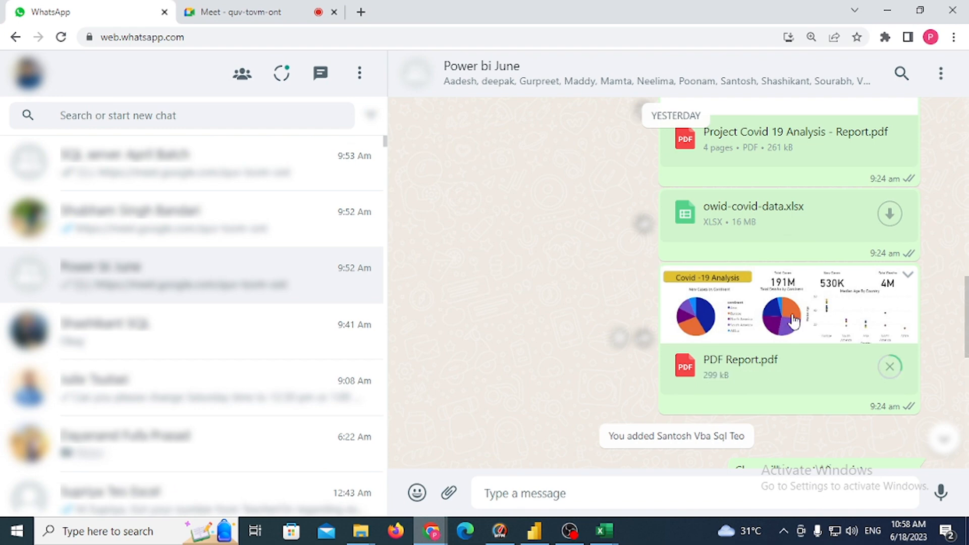
click(77, 500)
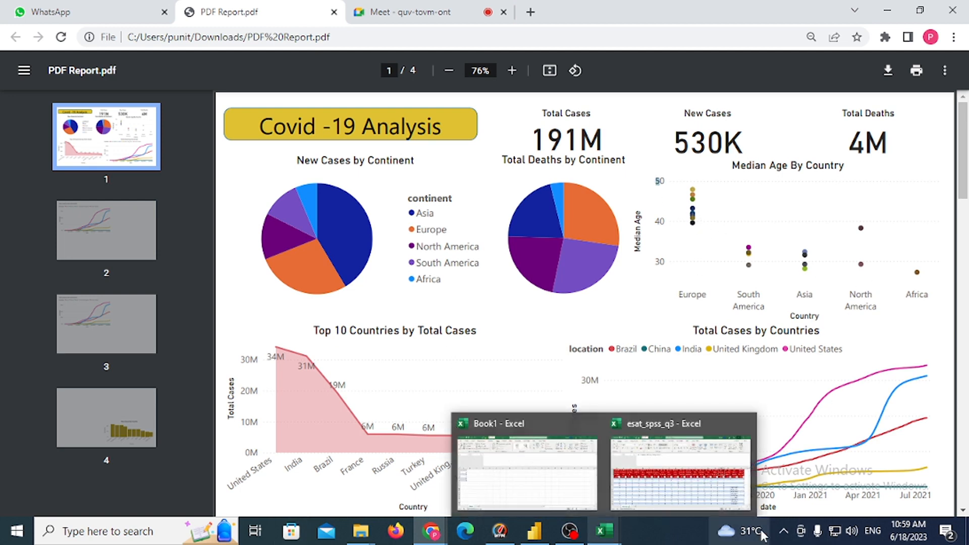
Snip the Median Age By Country chart from the PDF report with Snipping Tool and close it without saving.
key(super)
text(SNIP)
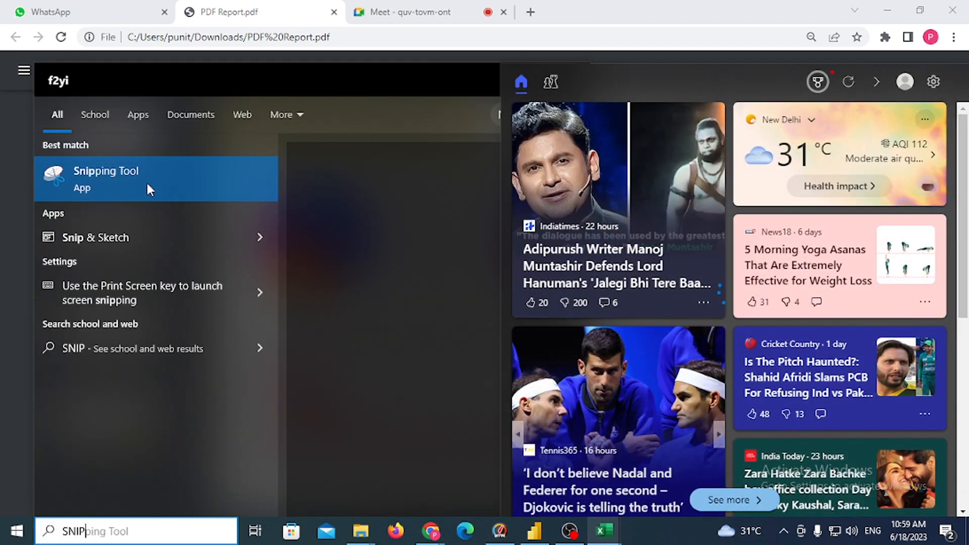
click(153, 186)
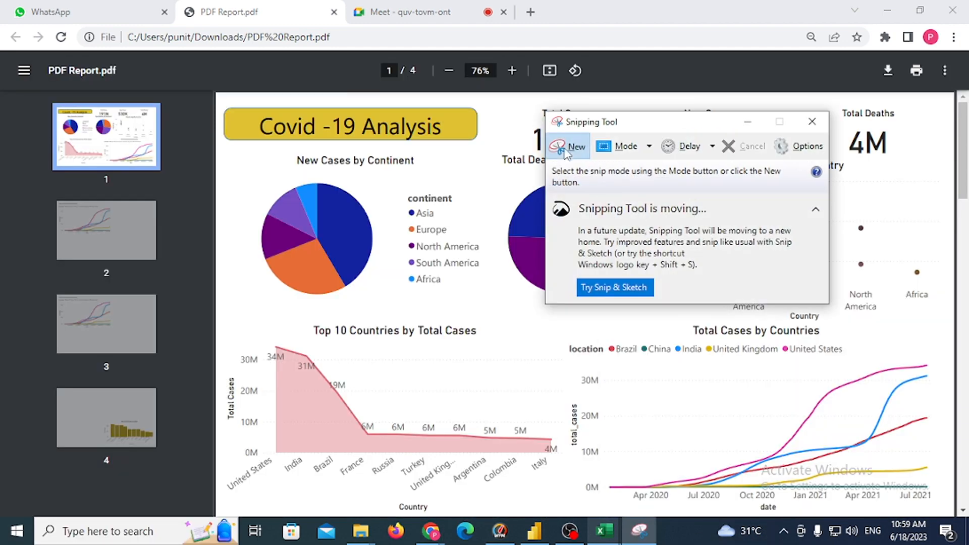
click(563, 148)
drag(661, 121, 358, 86)
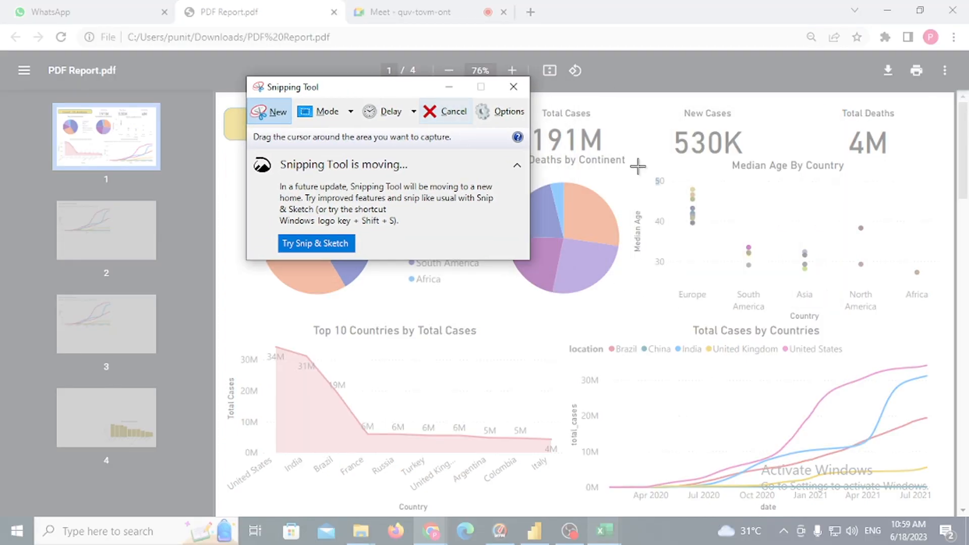
drag(633, 150, 966, 338)
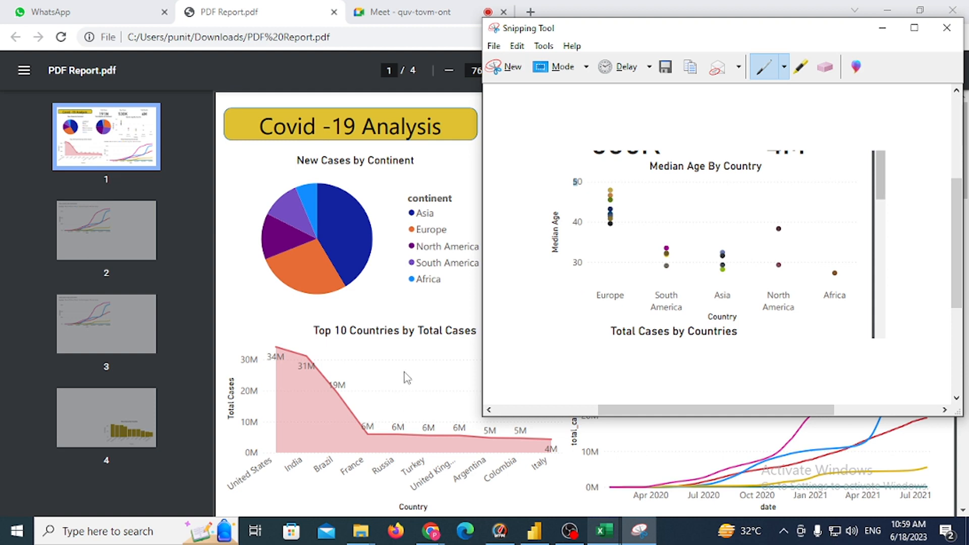
click(949, 30)
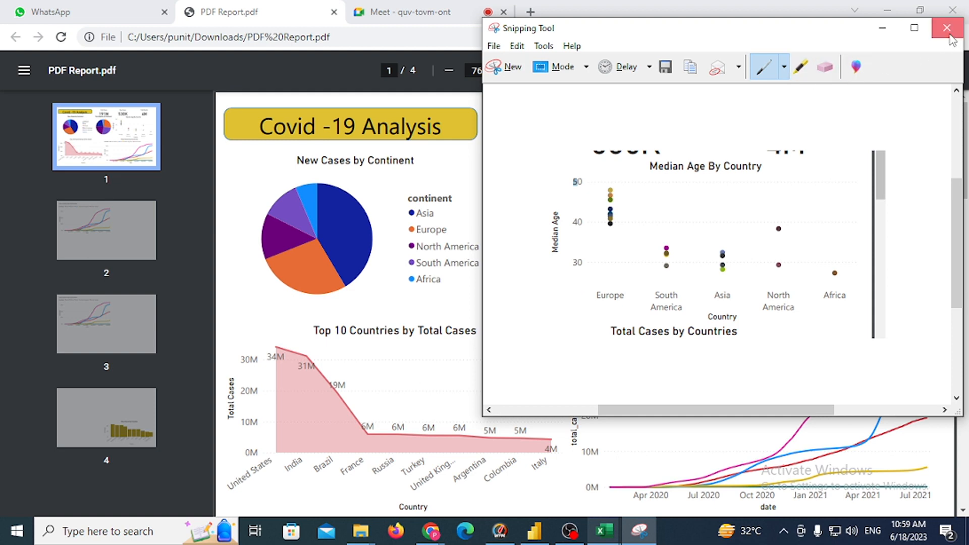
click(779, 231)
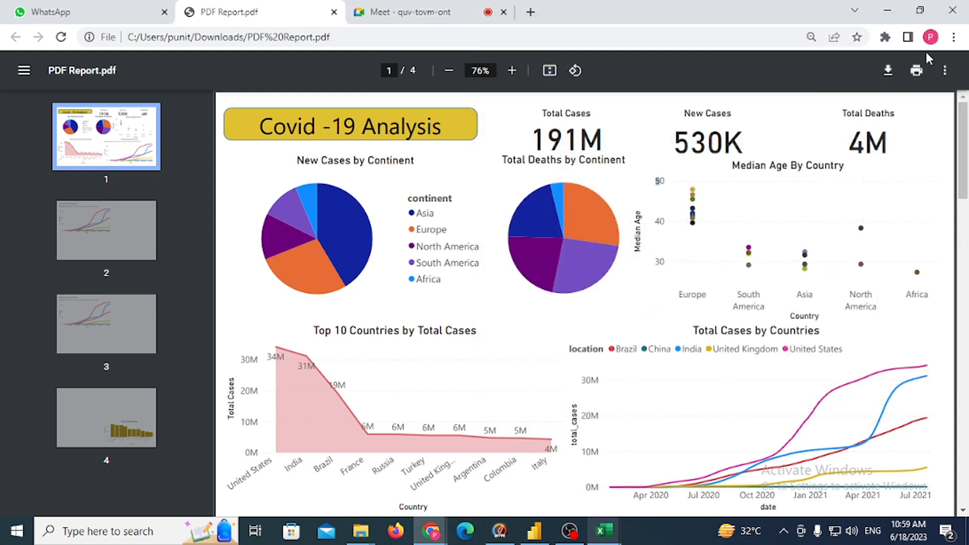
Leave the PDF report, switch to File Explorer and open the Power Query folder inside KP on Local Disk (C:).
click(6, 12)
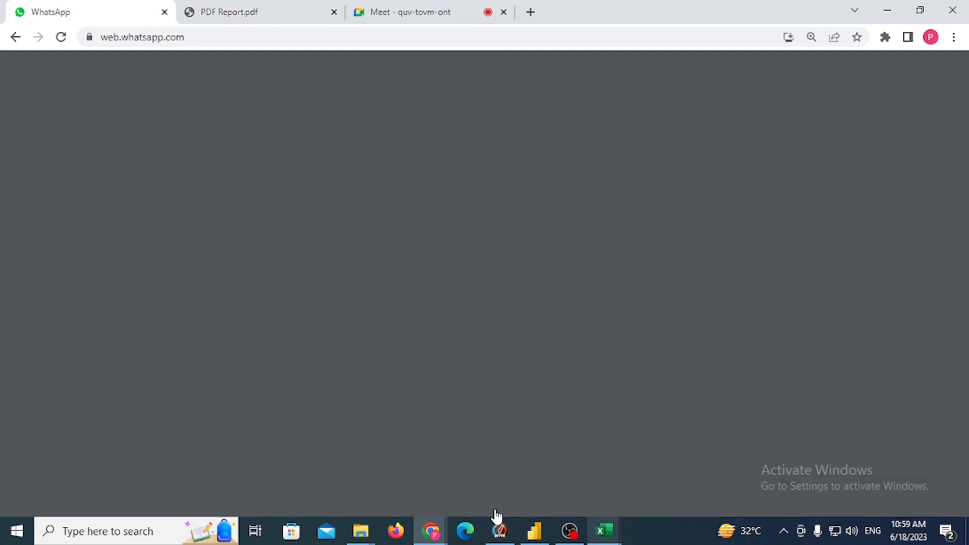
mouse_move(365, 530)
click(441, 489)
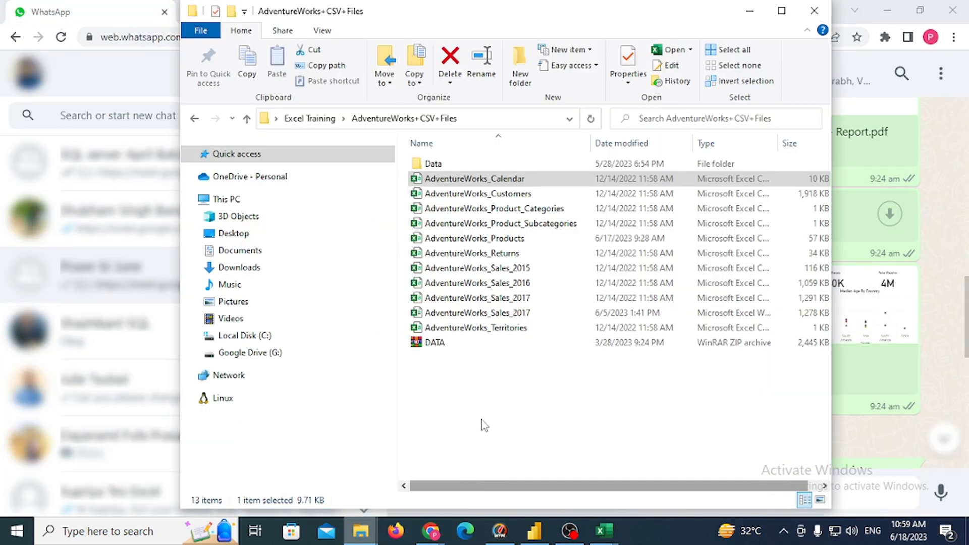
click(253, 335)
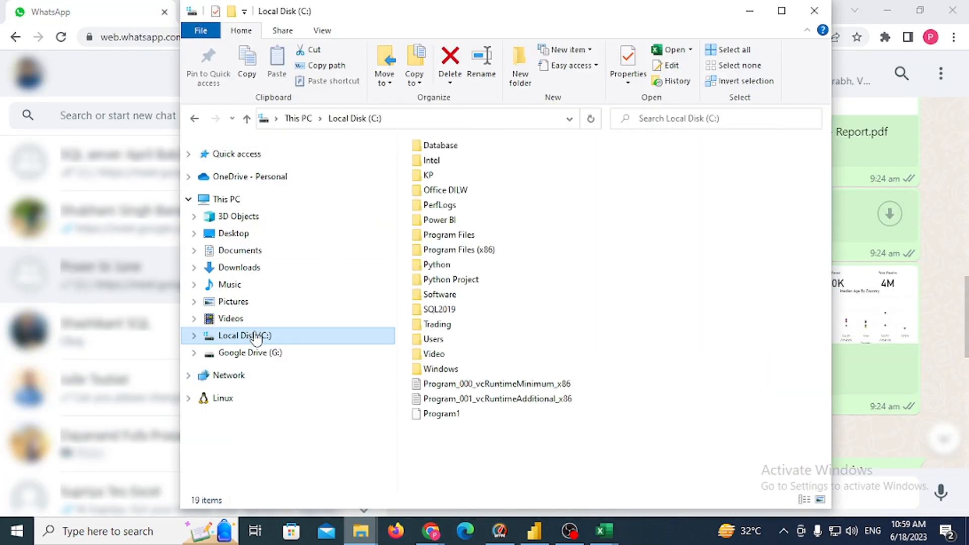
double_click(429, 175)
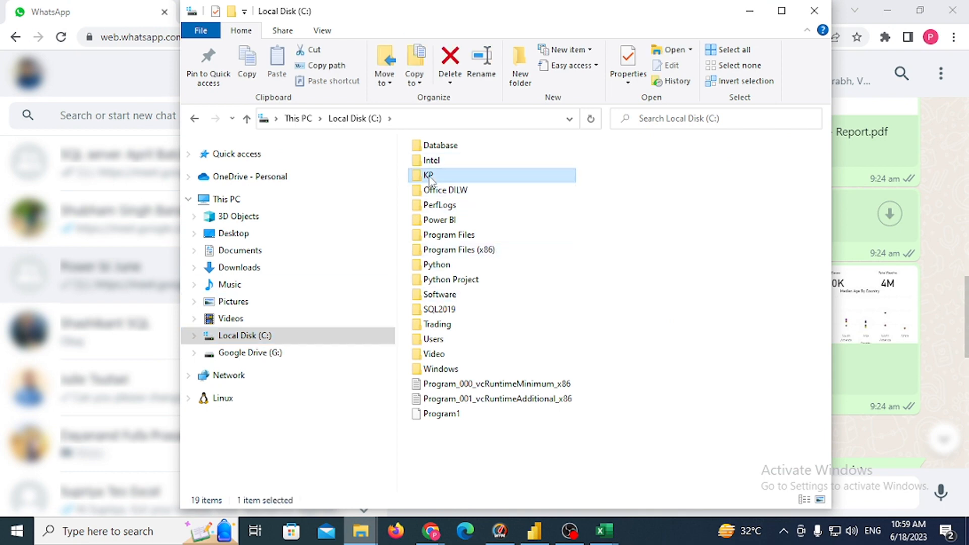
double_click(460, 194)
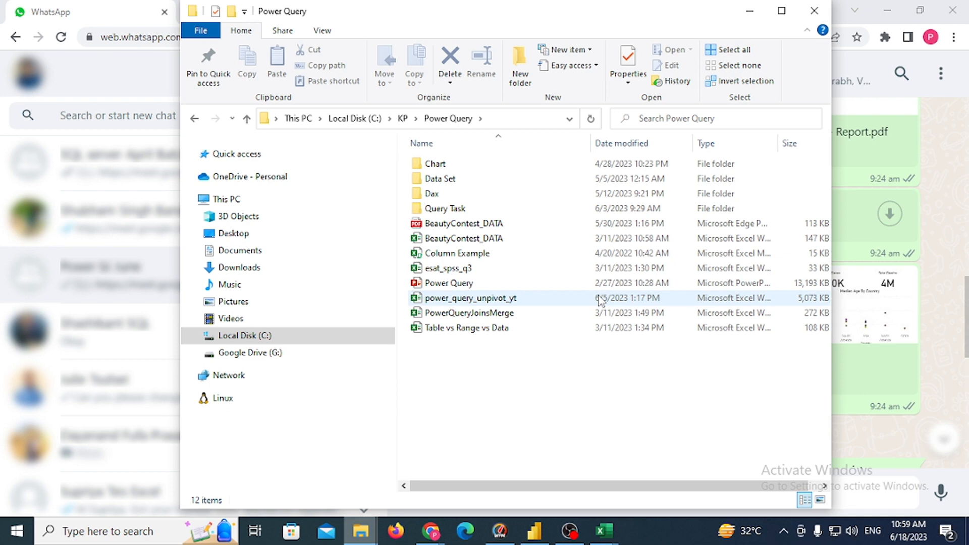
click(462, 211)
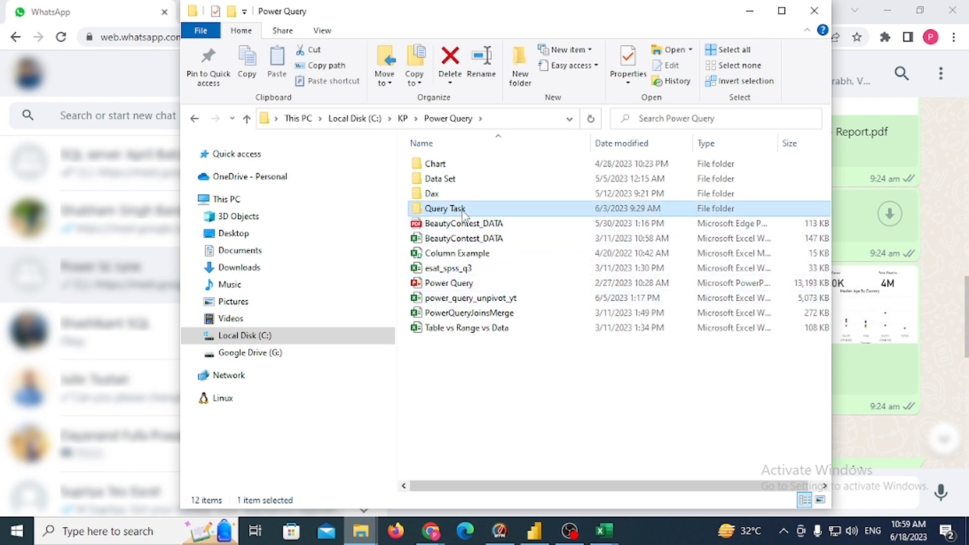
double_click(463, 212)
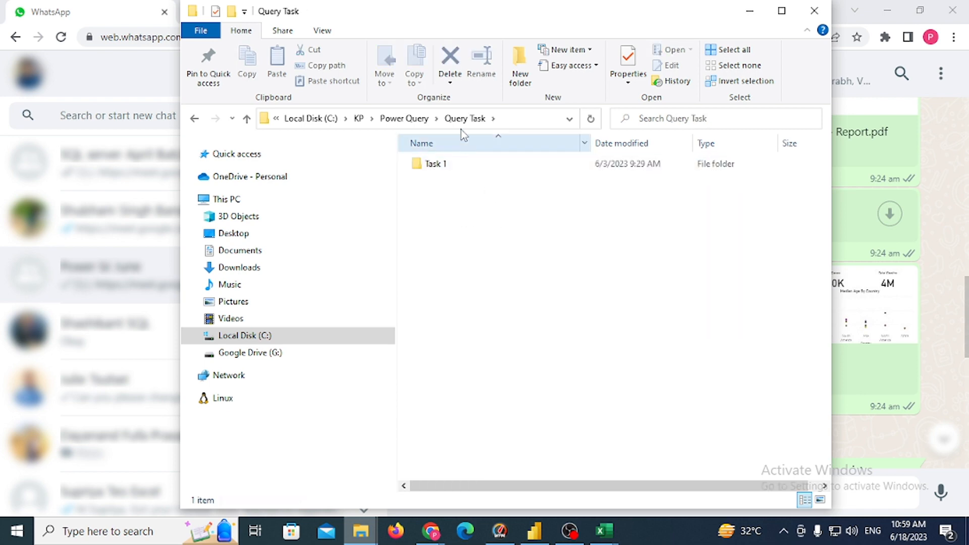
click(408, 118)
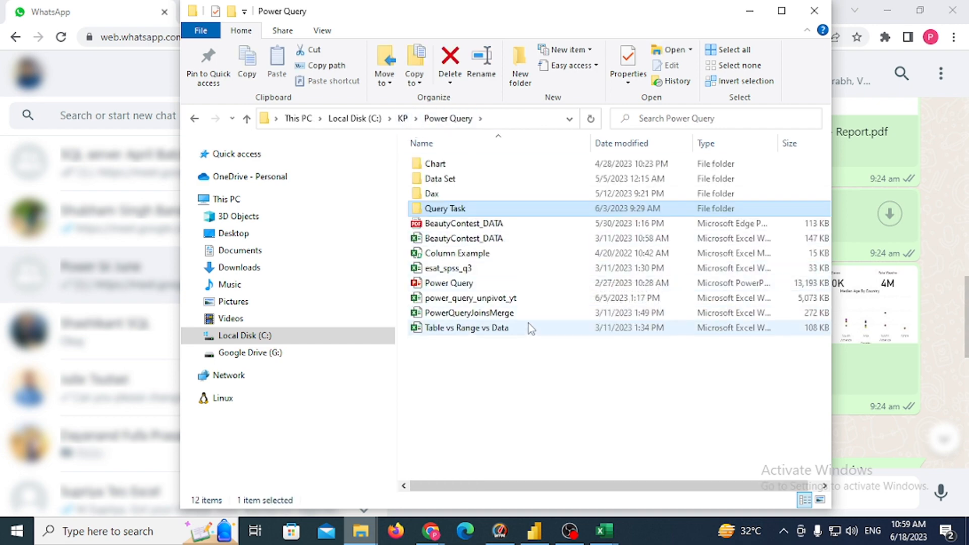
Open the Covid folder inside Data Set and copy its folder path.
double_click(444, 179)
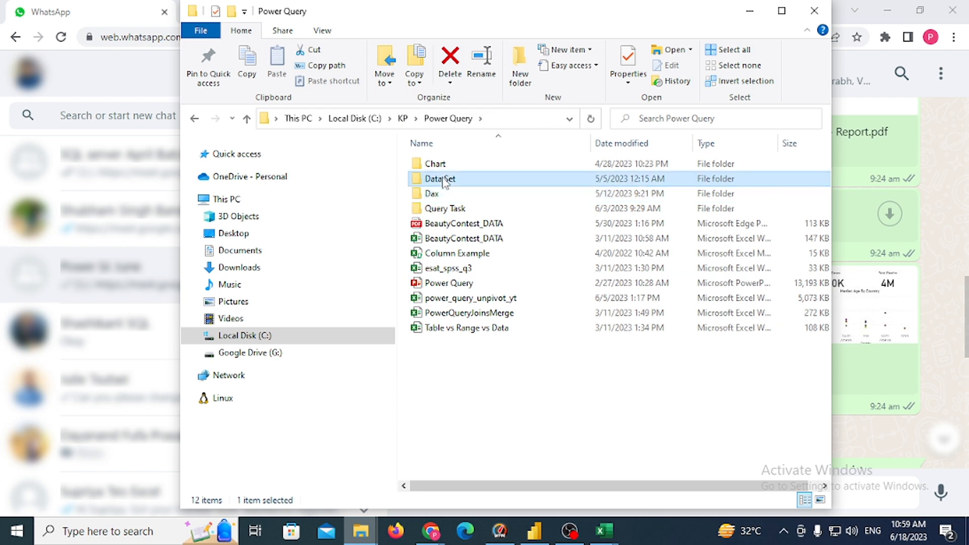
double_click(469, 172)
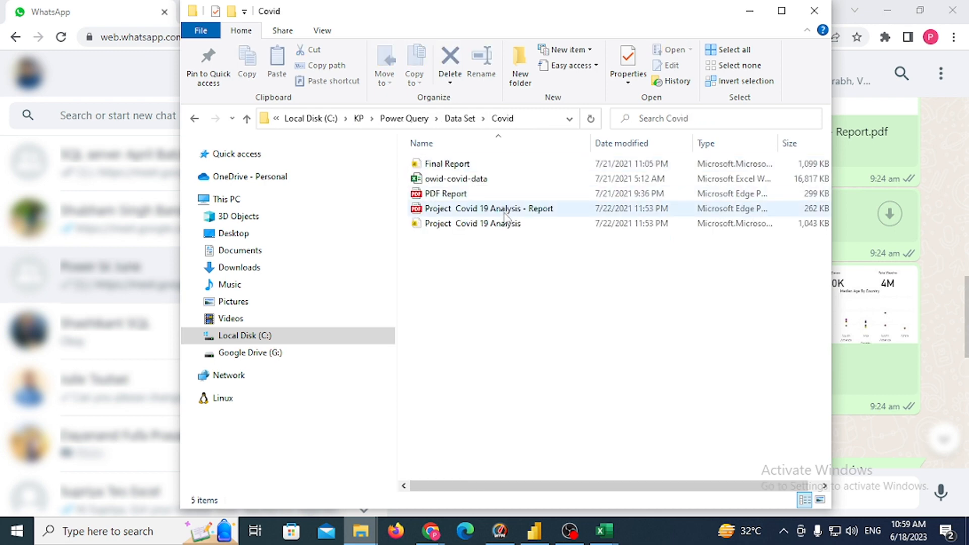
double_click(485, 179)
click(534, 124)
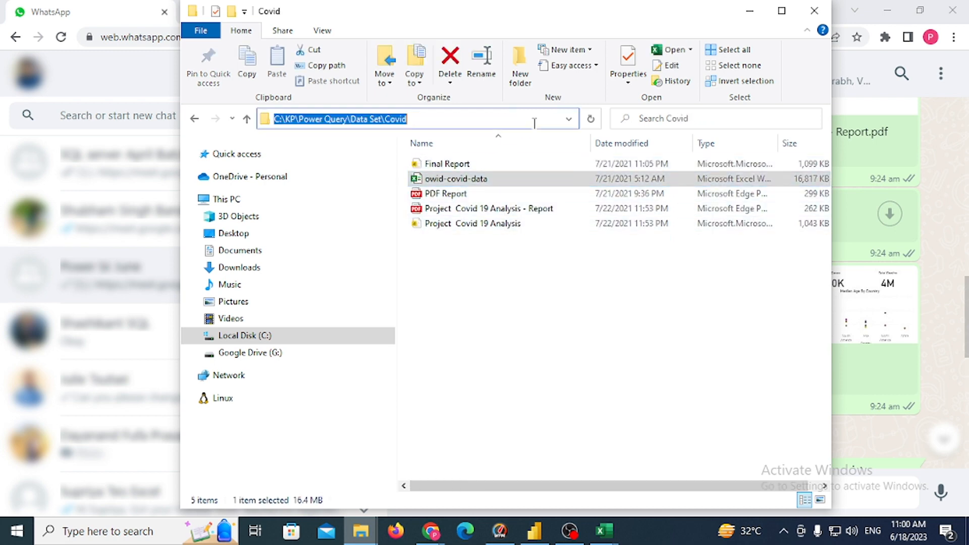
click(361, 531)
Switch to Power BI Desktop and add a new blank report page after Page 3.
click(534, 531)
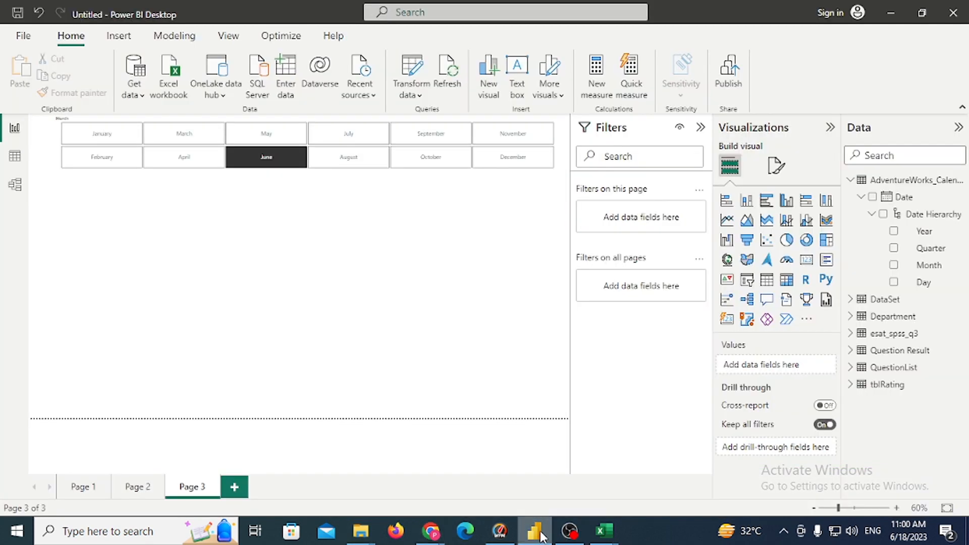
click(274, 166)
click(247, 488)
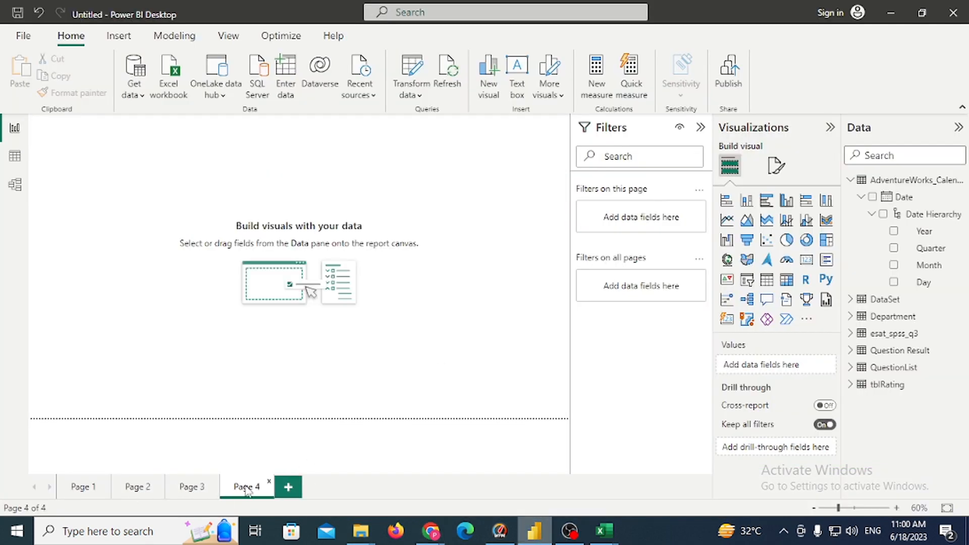
Get data from the Excel workbook owid-covid-data in C:\KP\Power Query\Data Set\Covid.
click(135, 93)
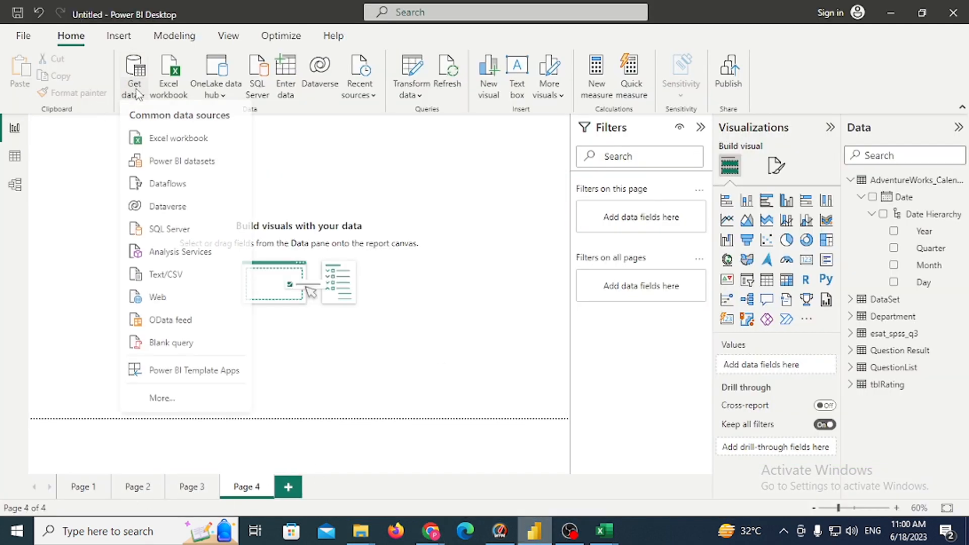
click(150, 143)
key(Return)
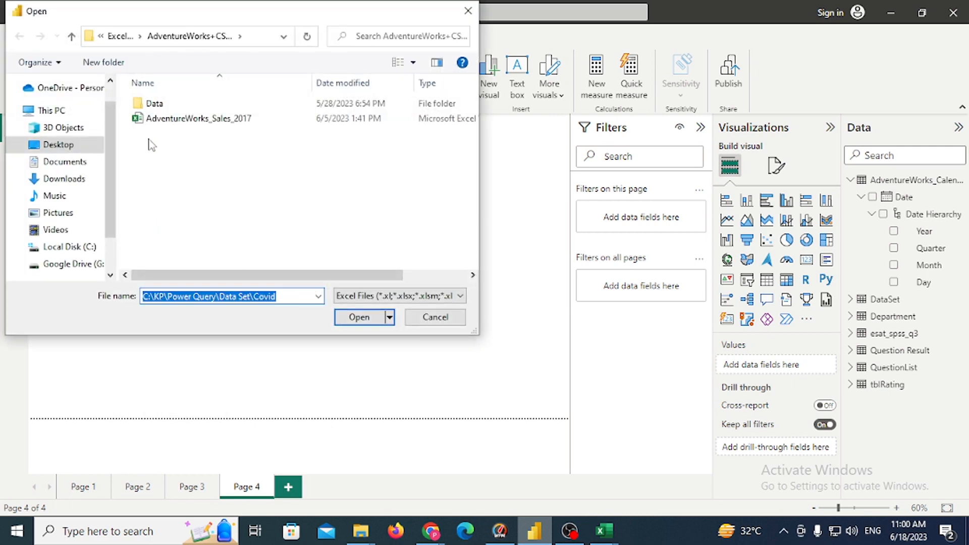
click(209, 103)
double_click(209, 103)
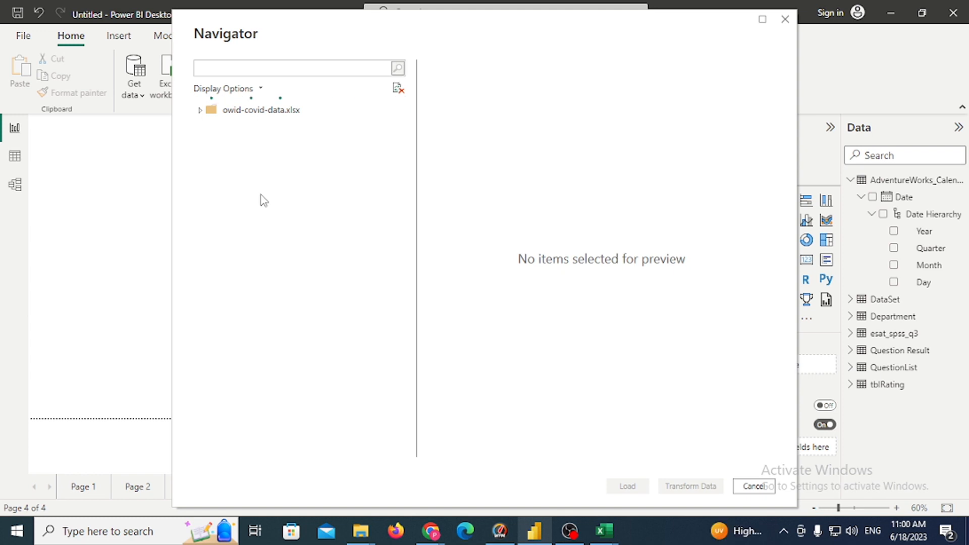
Choose Sheet1 of owid-covid-data.xlsx and open it for transformation in Power Query Editor.
click(215, 128)
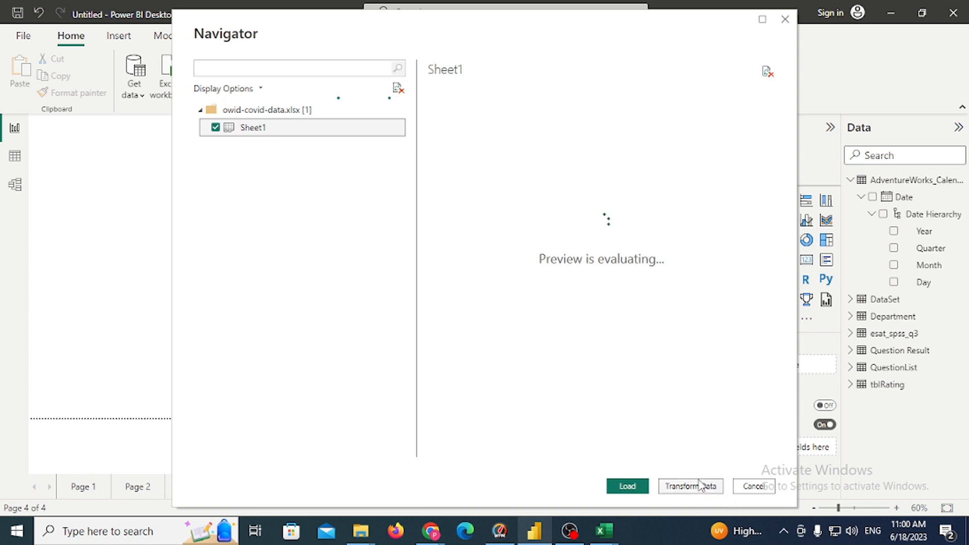
key(alt+Tab)
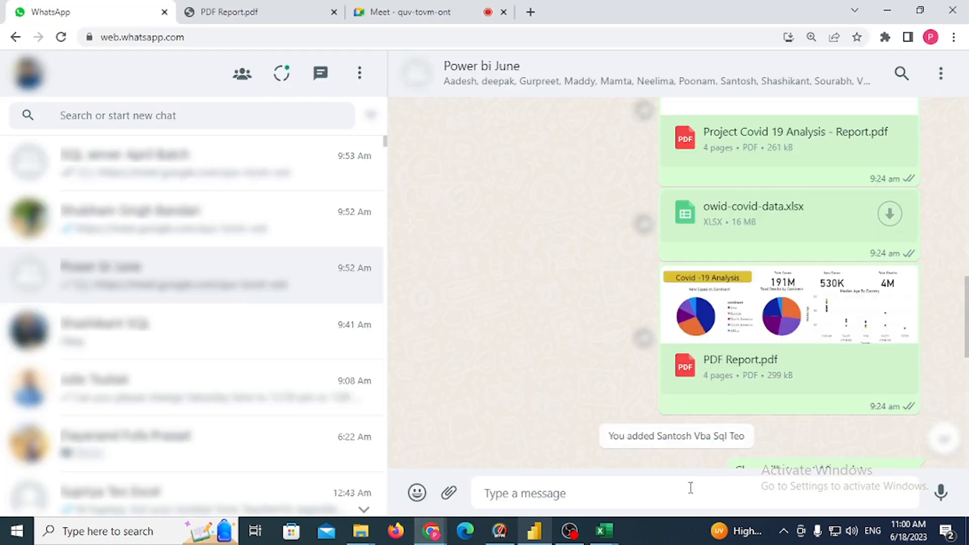
key(alt+Tab)
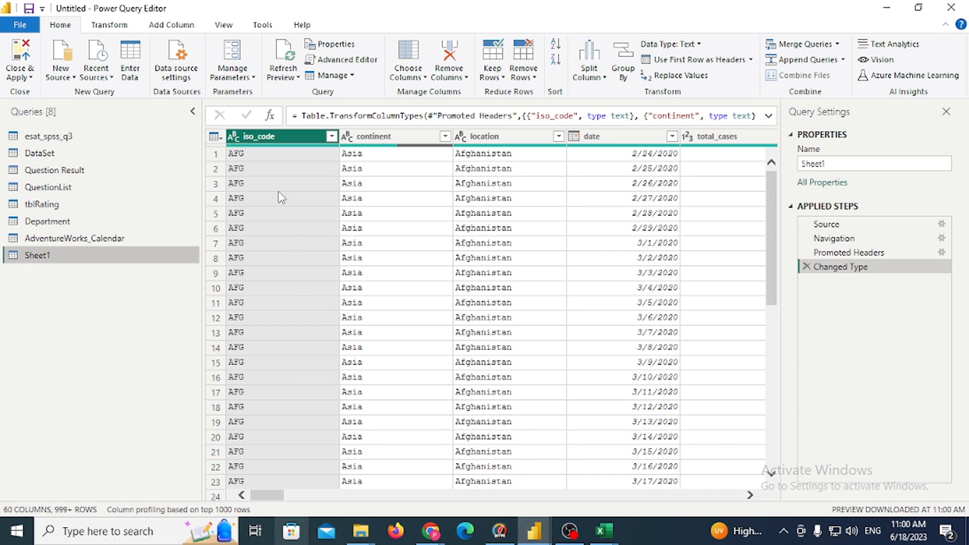
Check the filter values of the location column in Sheet1 and close the list without filtering.
click(377, 137)
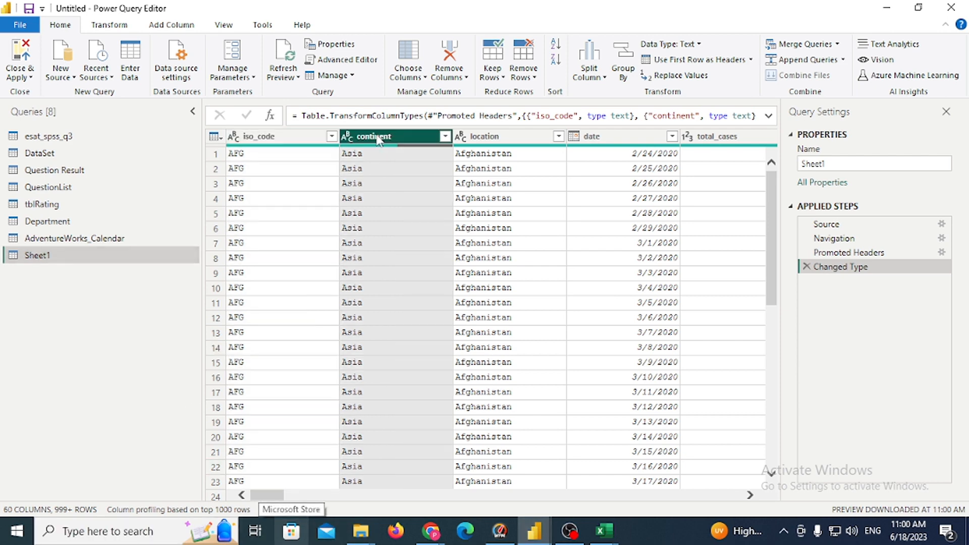
click(557, 137)
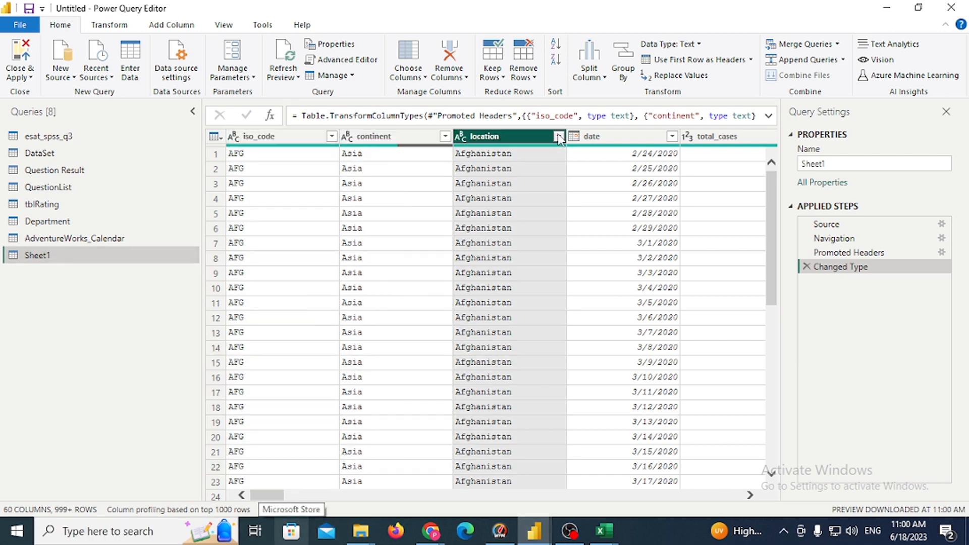
click(558, 136)
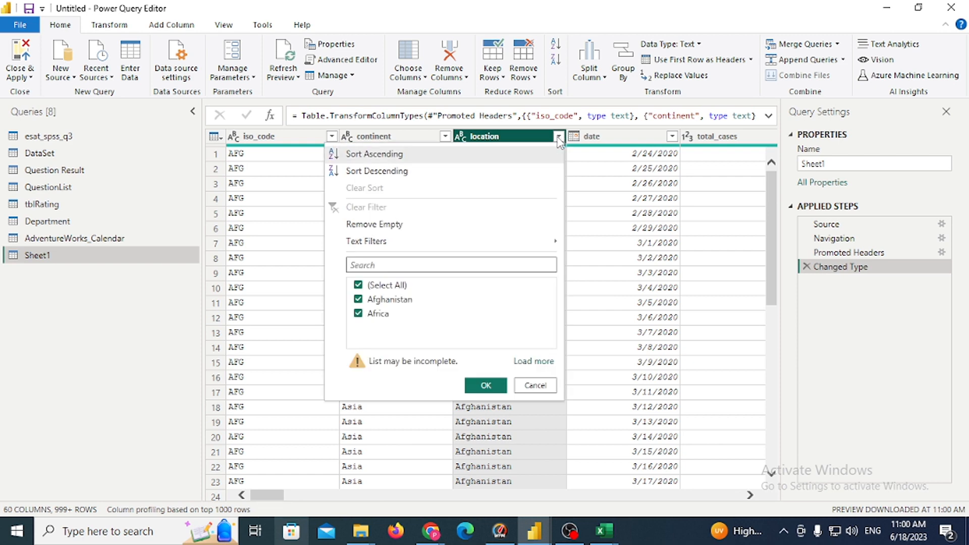
key(Escape)
Reorder the columns of Sheet1 so that continent and location come before iso_code.
click(274, 134)
drag(402, 141, 245, 131)
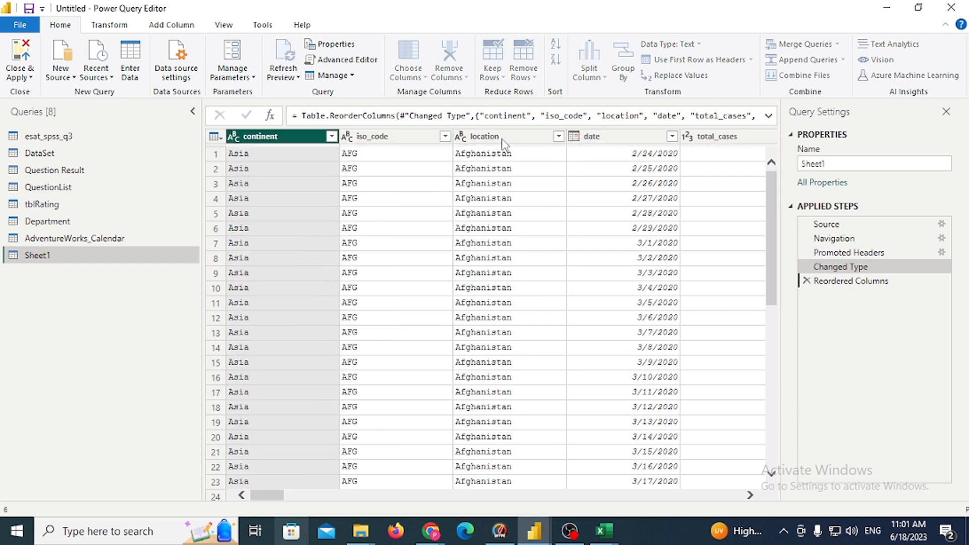
drag(501, 143, 376, 145)
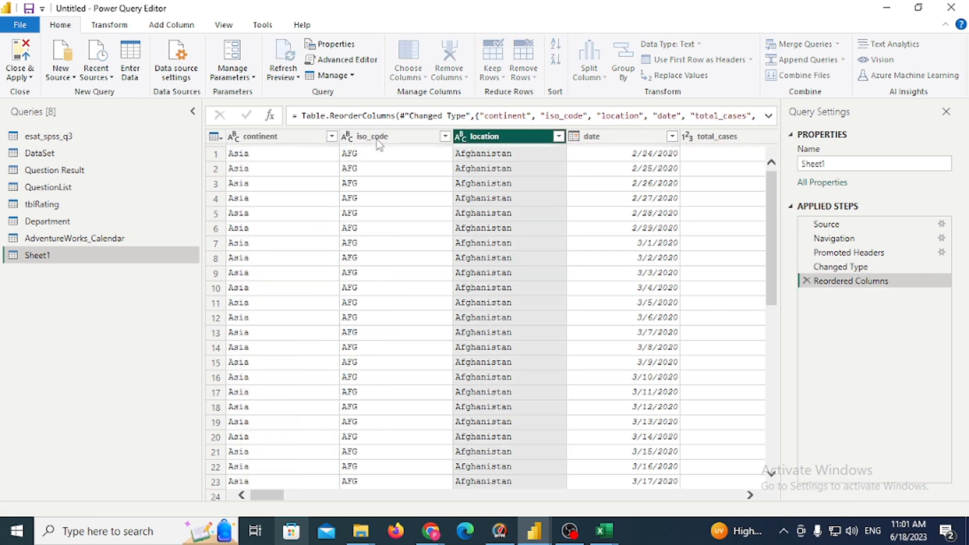
Remove the iso_code column from Sheet1.
click(500, 143)
right_click(501, 143)
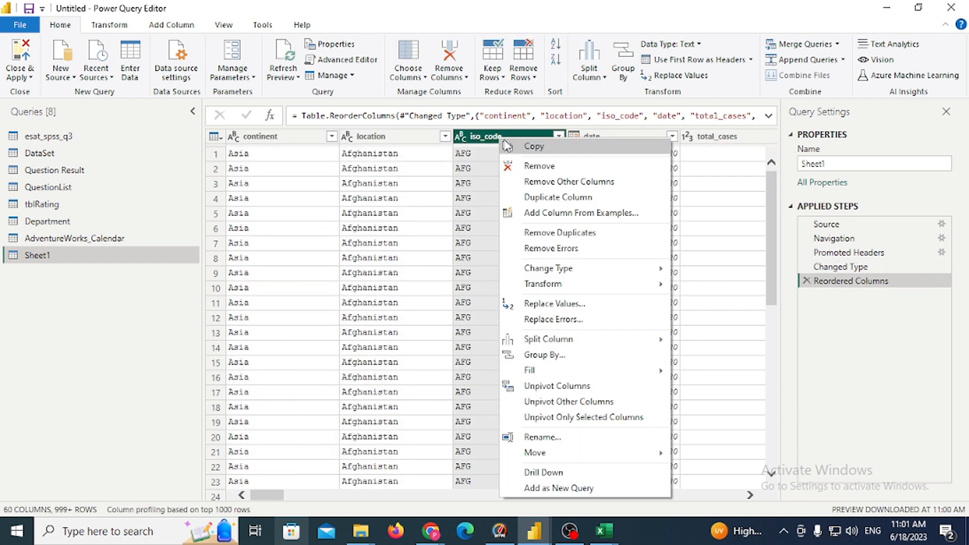
click(519, 164)
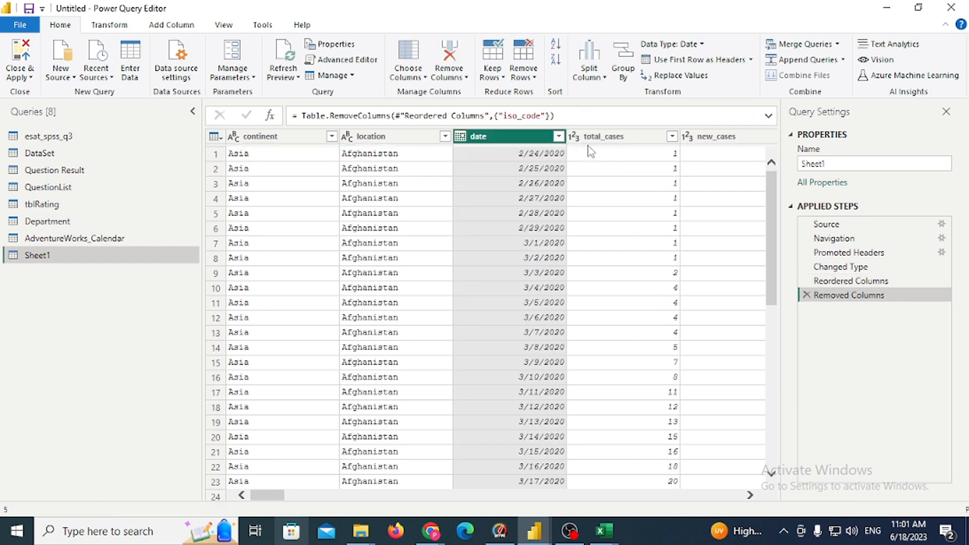
Review the total_cases and new_cases columns, and remove the new_cases_smoothed column.
click(613, 137)
click(714, 137)
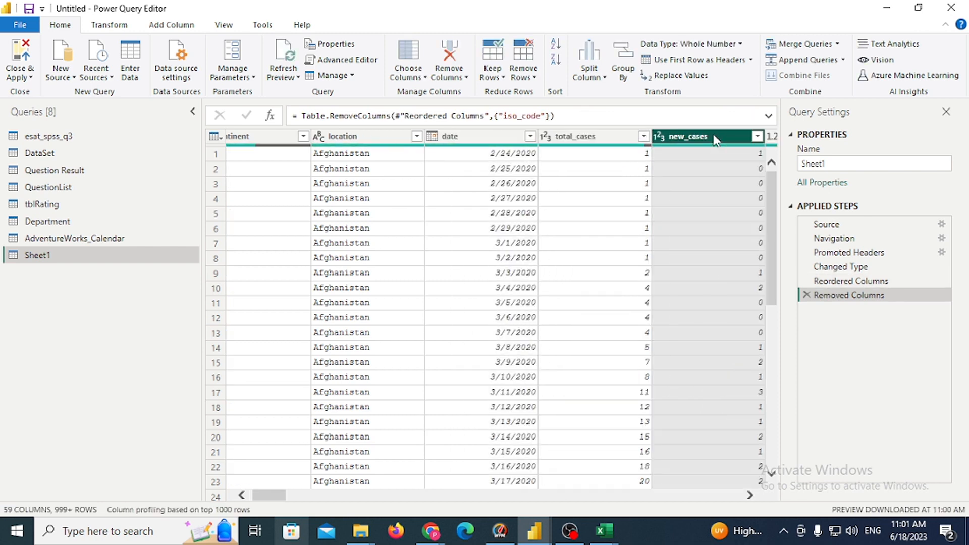
click(752, 495)
click(750, 495)
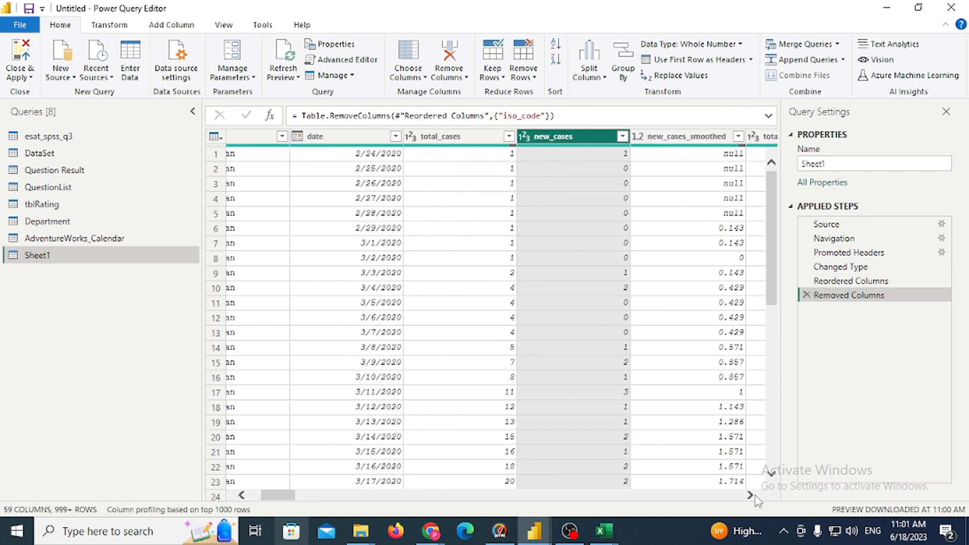
click(750, 496)
click(750, 495)
click(604, 133)
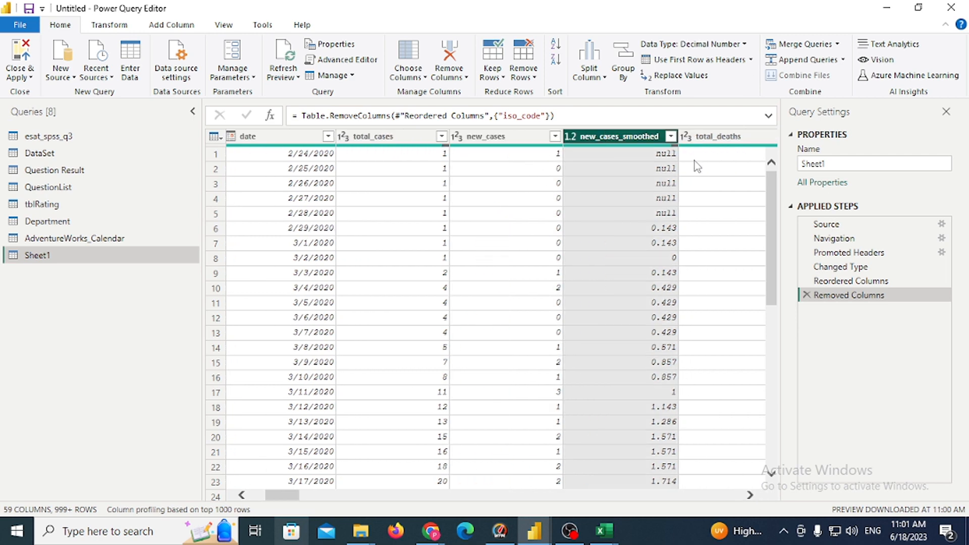
right_click(604, 133)
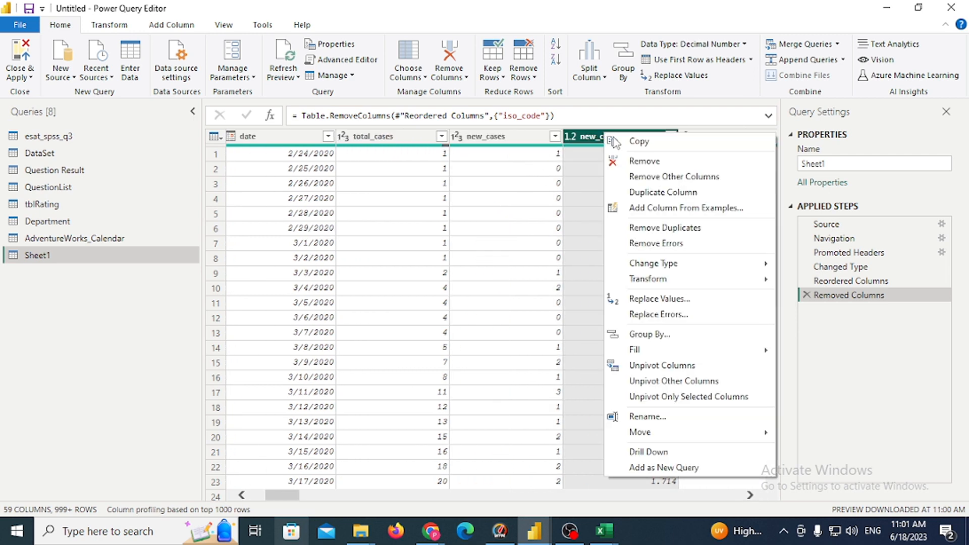
click(642, 158)
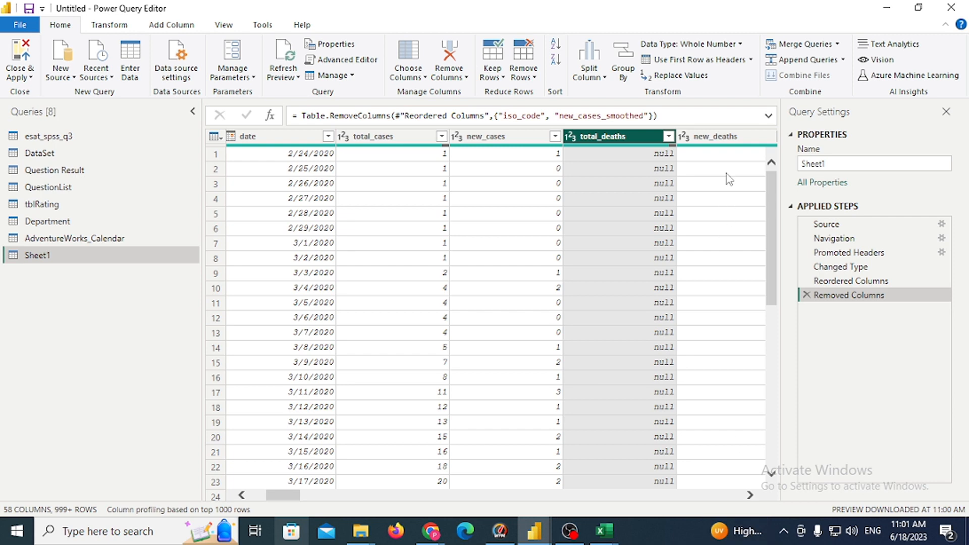
Remove the new_deaths column from Sheet1.
click(724, 143)
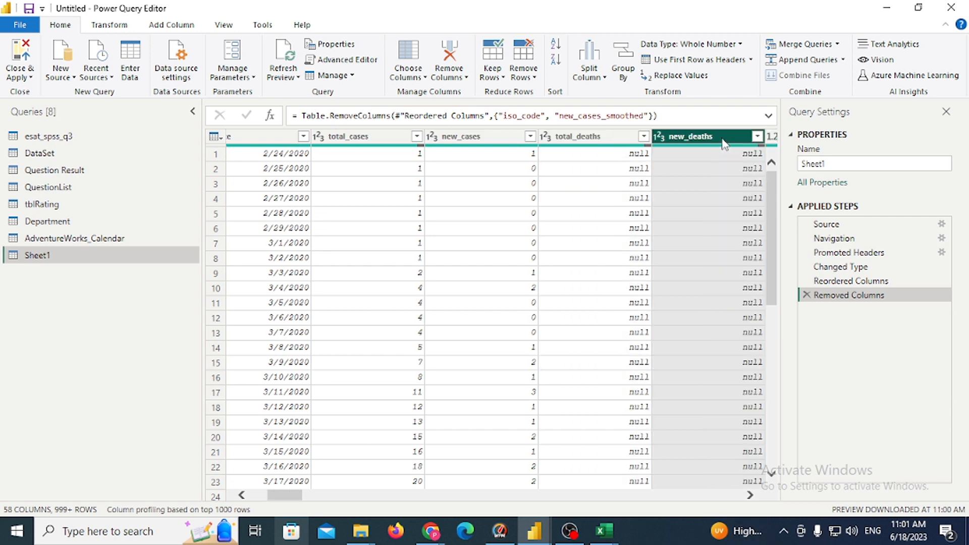
right_click(724, 142)
click(739, 168)
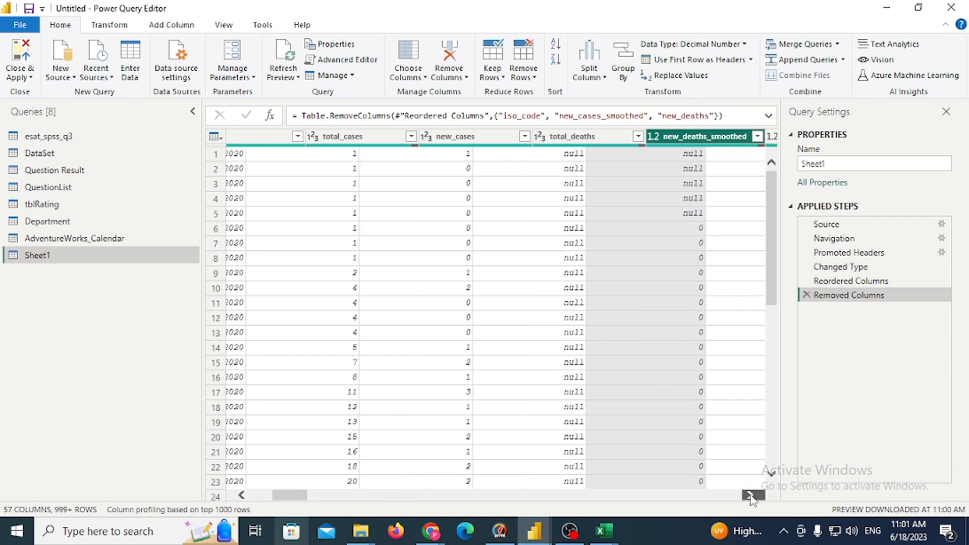
Review the Sheet1 columns from new_deaths_smoothed through reproduction_rate to decide which are not needed.
click(751, 495)
click(750, 495)
key(shift+Right)
key(shift+Right)
key(shift+Right)
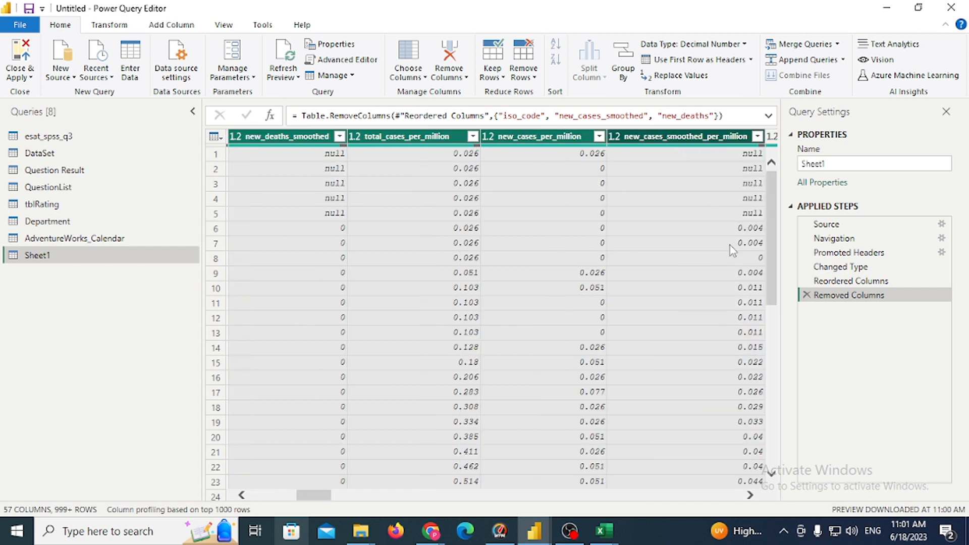
click(750, 495)
click(750, 495)
click(750, 495)
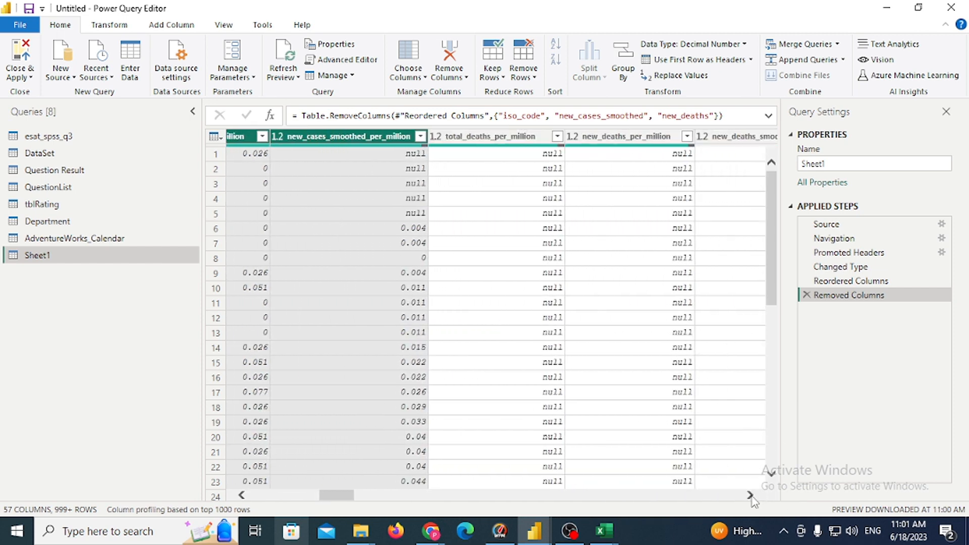
click(750, 495)
click(750, 495)
click(751, 495)
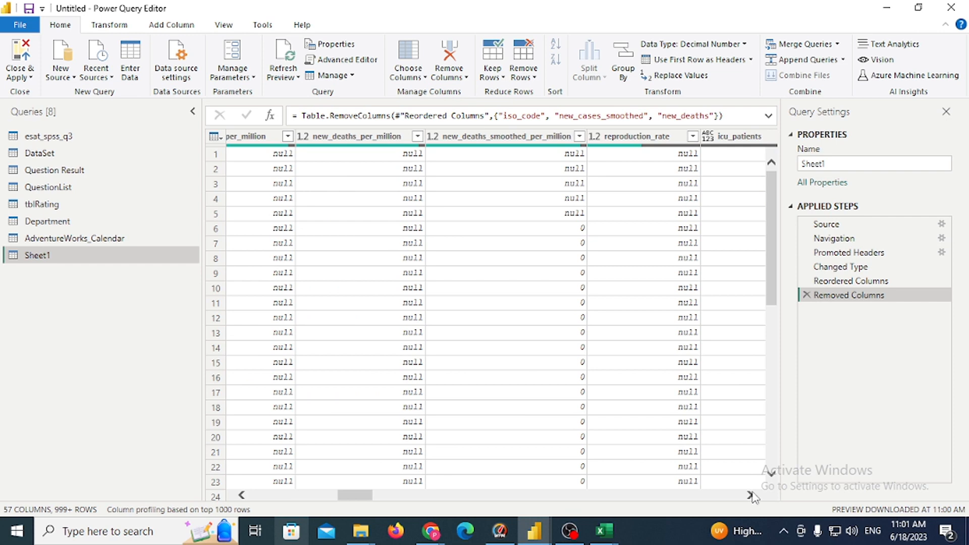
drag(366, 494, 179, 486)
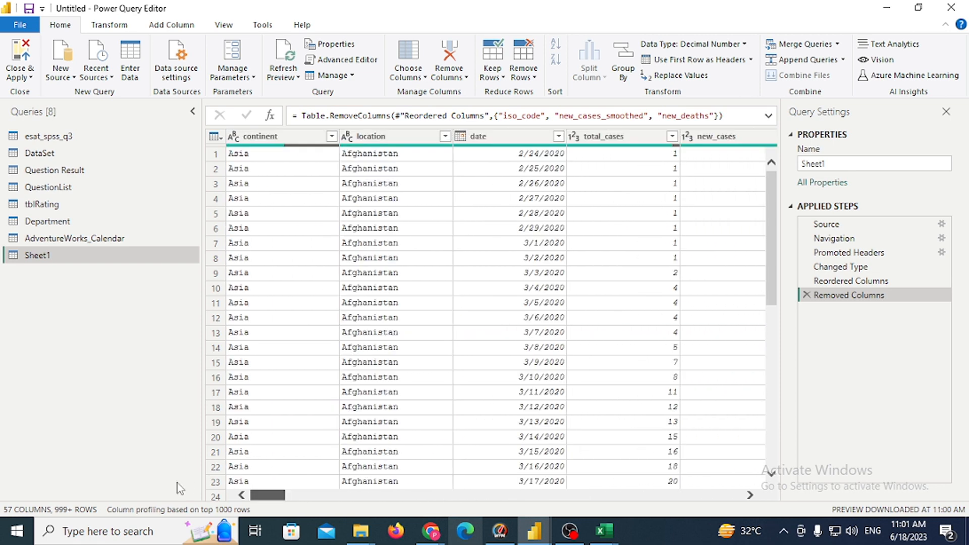
Review the continent, location, date, total_cases and new_cases columns of Sheet1.
click(608, 136)
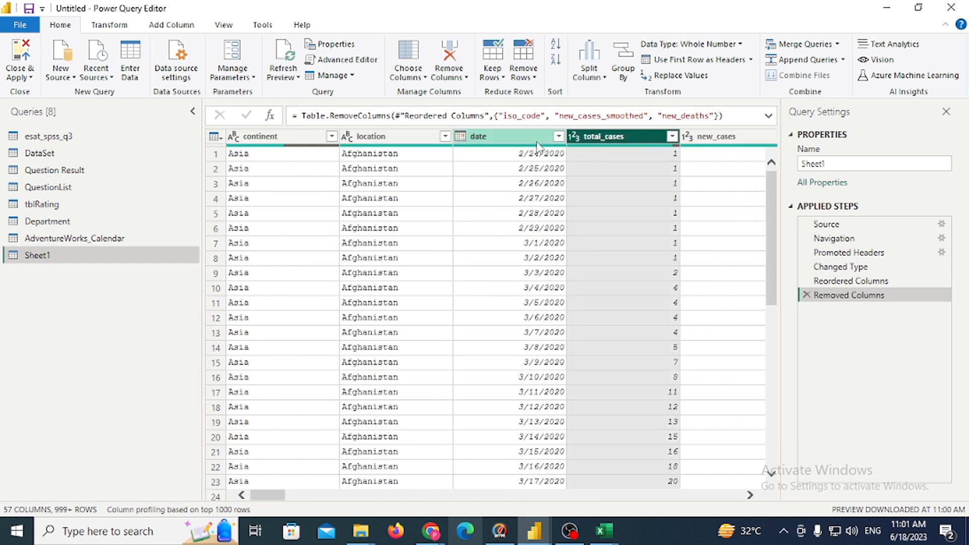
click(372, 120)
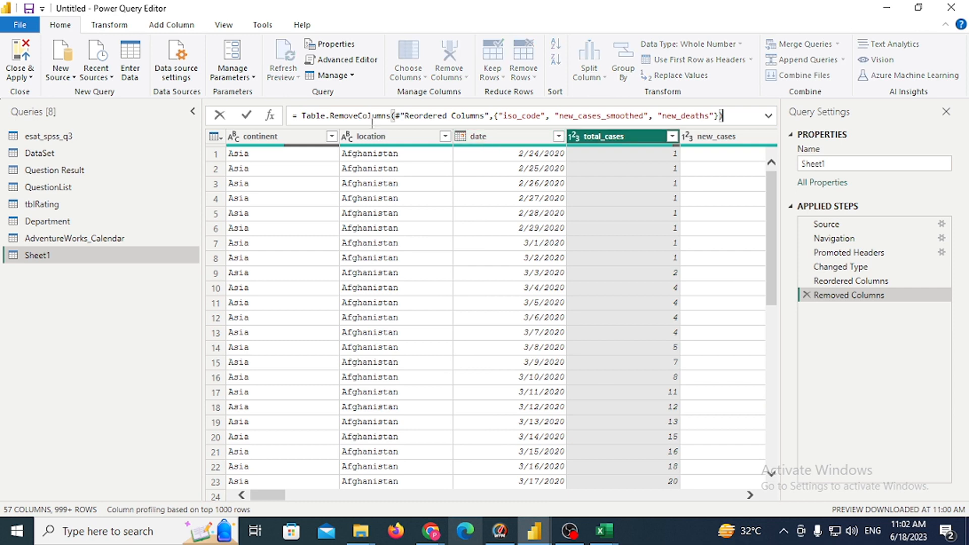
click(255, 137)
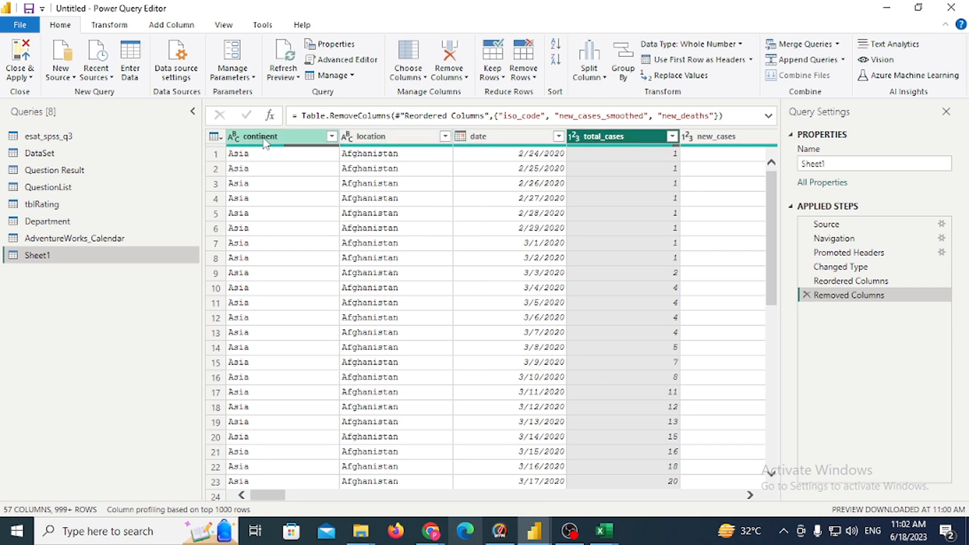
click(265, 140)
click(386, 139)
click(477, 139)
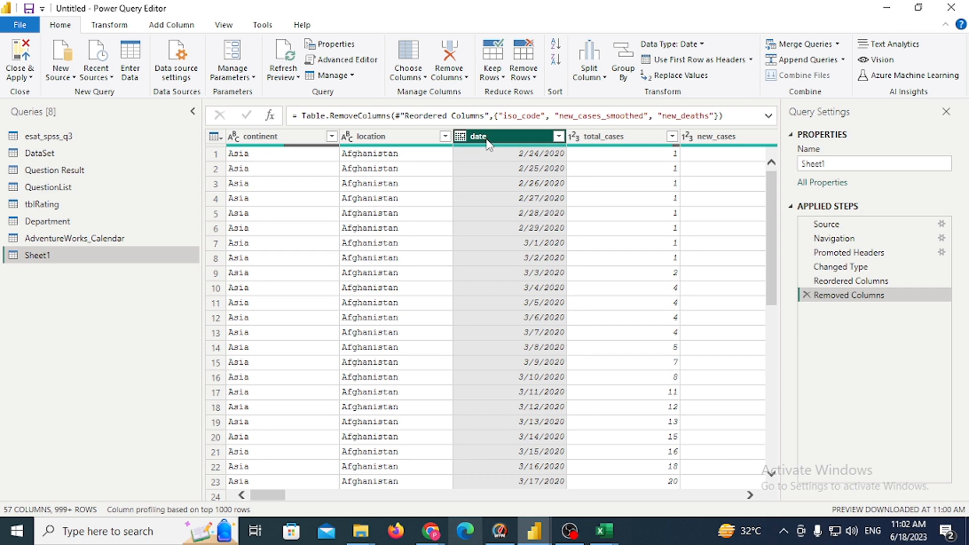
click(605, 140)
click(704, 134)
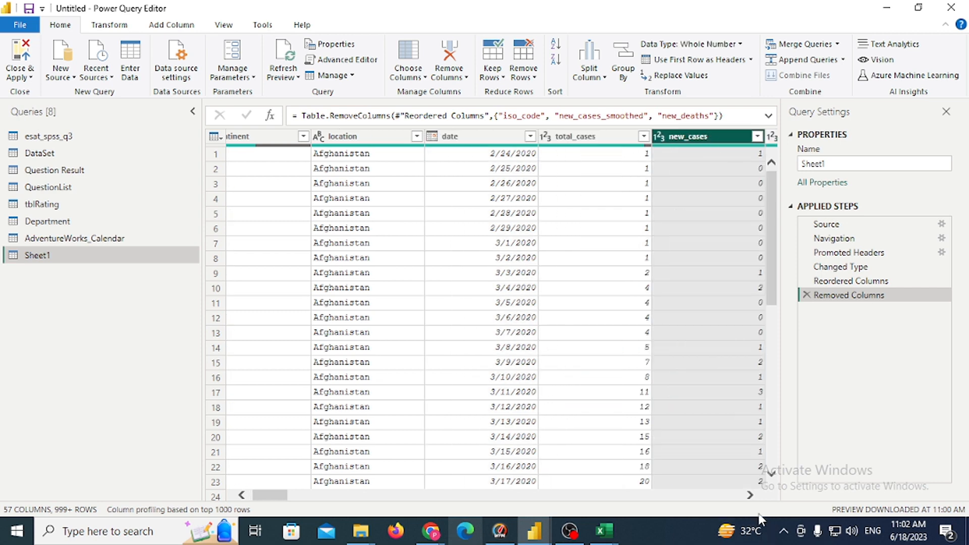
Remove the consecutive columns from new_deaths_smoothed through new_deaths_per_million from Sheet1.
click(750, 496)
click(750, 495)
click(750, 496)
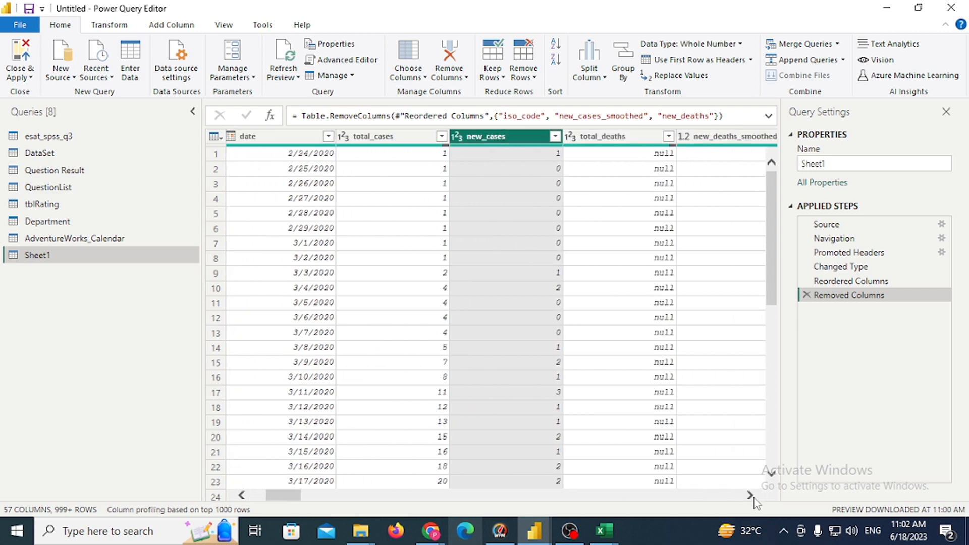
click(750, 495)
click(750, 495)
click(750, 495)
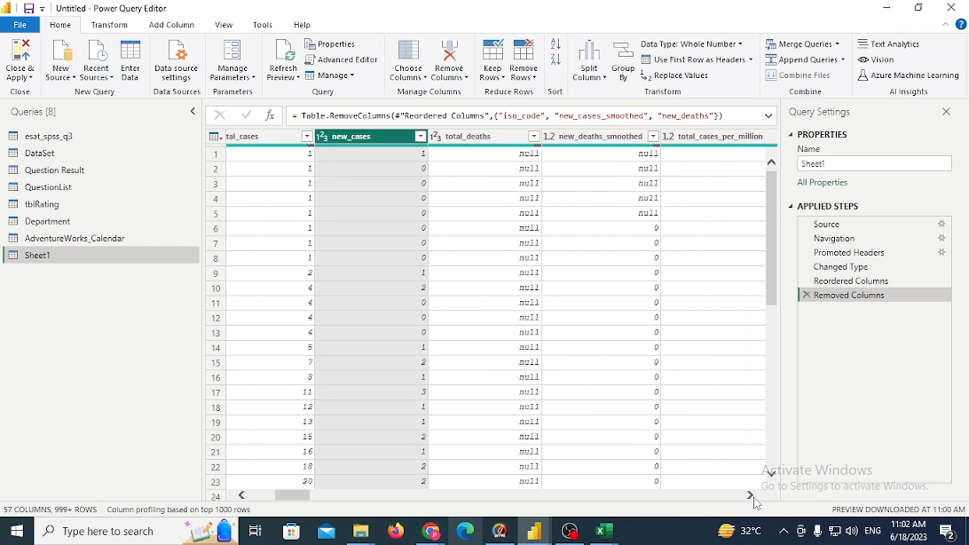
click(750, 495)
click(749, 496)
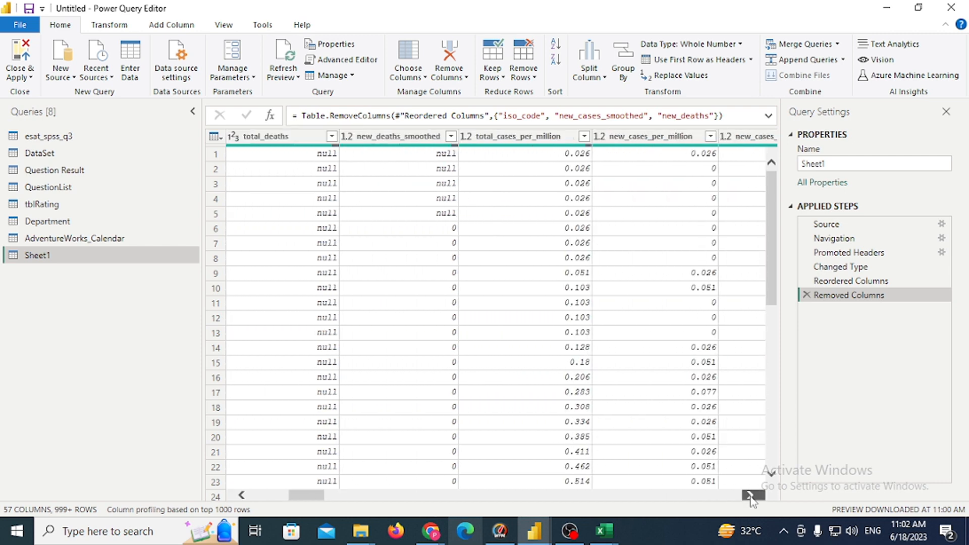
click(749, 495)
click(328, 136)
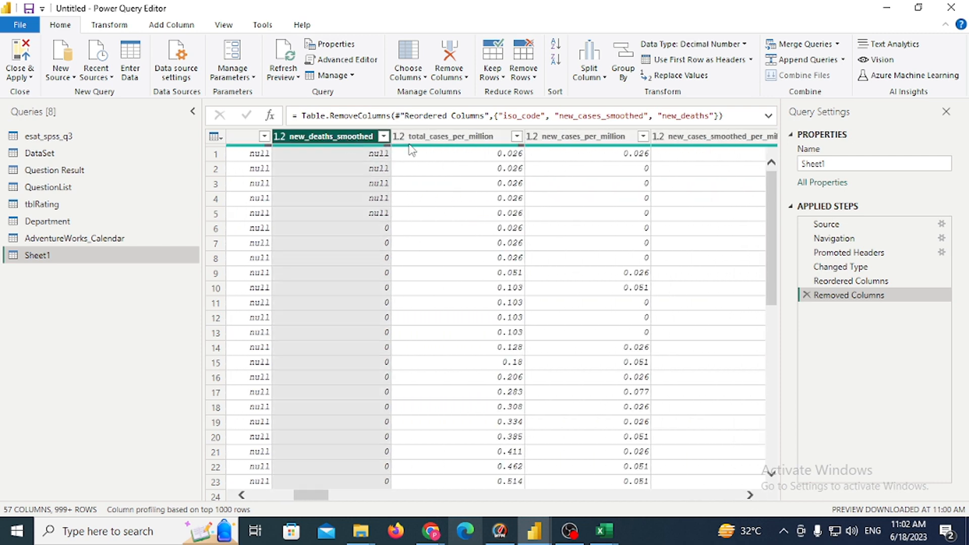
shift+click(585, 136)
shift+click(701, 141)
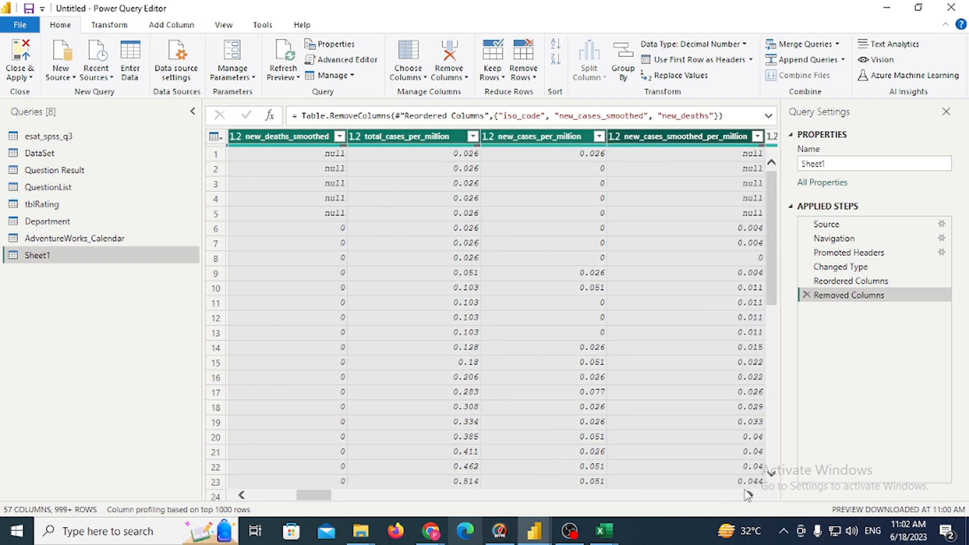
click(749, 495)
click(748, 494)
click(749, 494)
shift+click(539, 139)
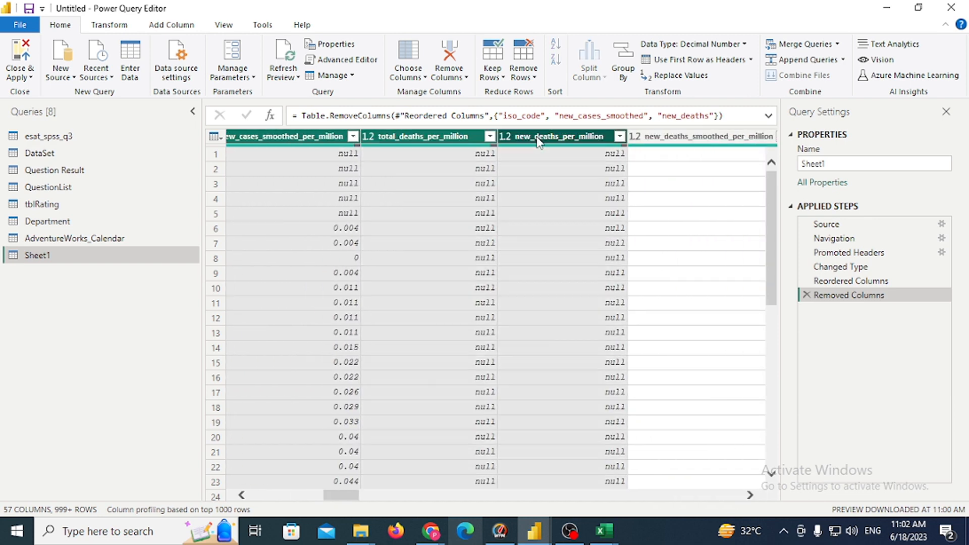
right_click(538, 138)
click(580, 162)
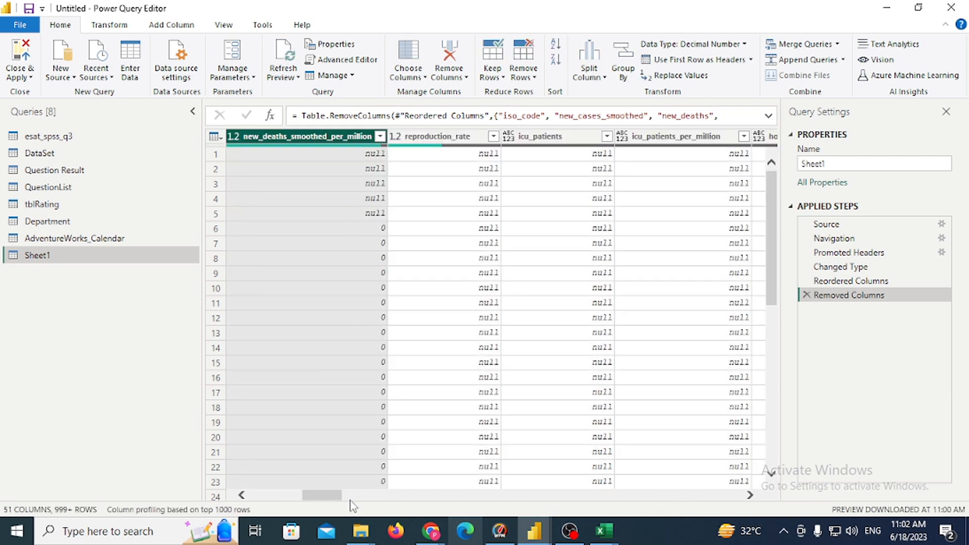
Load all values of the continent column's filter and exclude the null rows.
drag(309, 497, 209, 502)
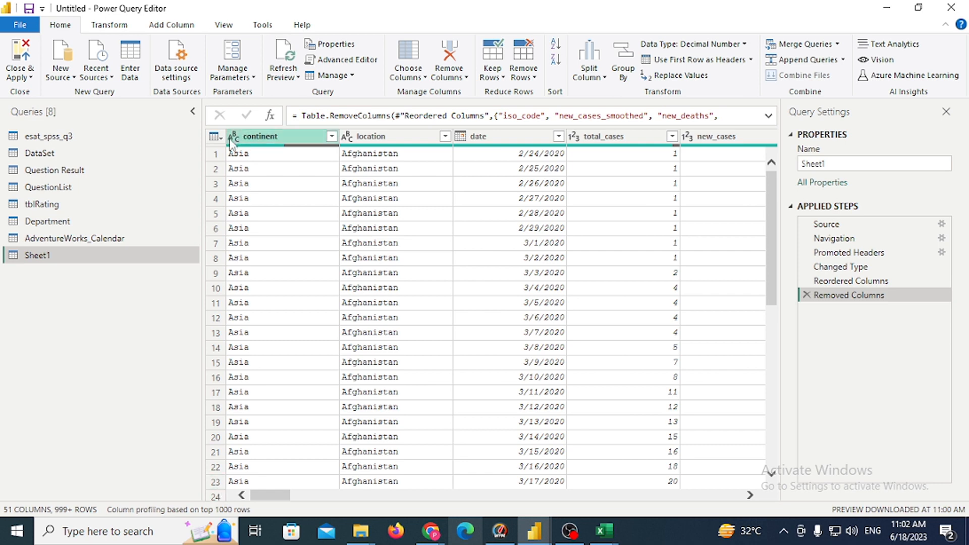
click(332, 141)
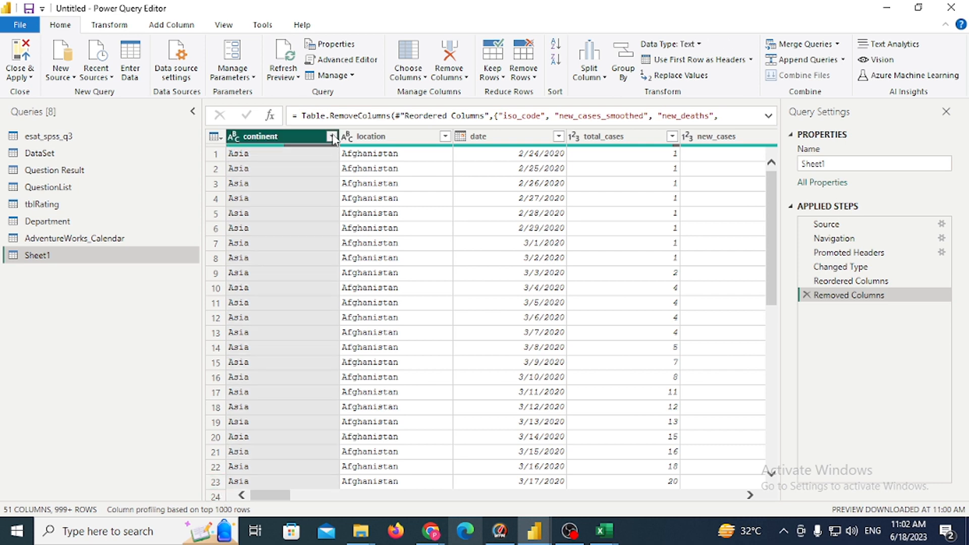
click(332, 137)
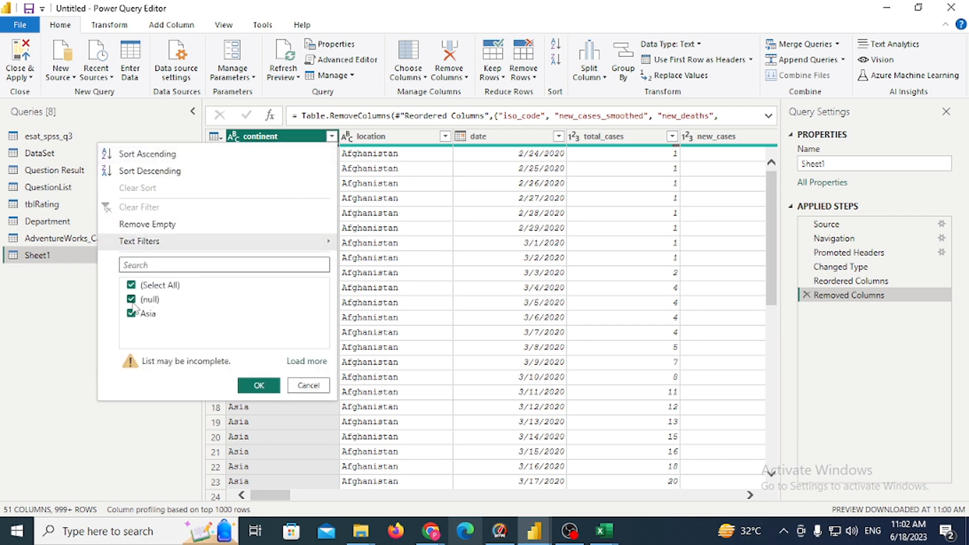
click(307, 362)
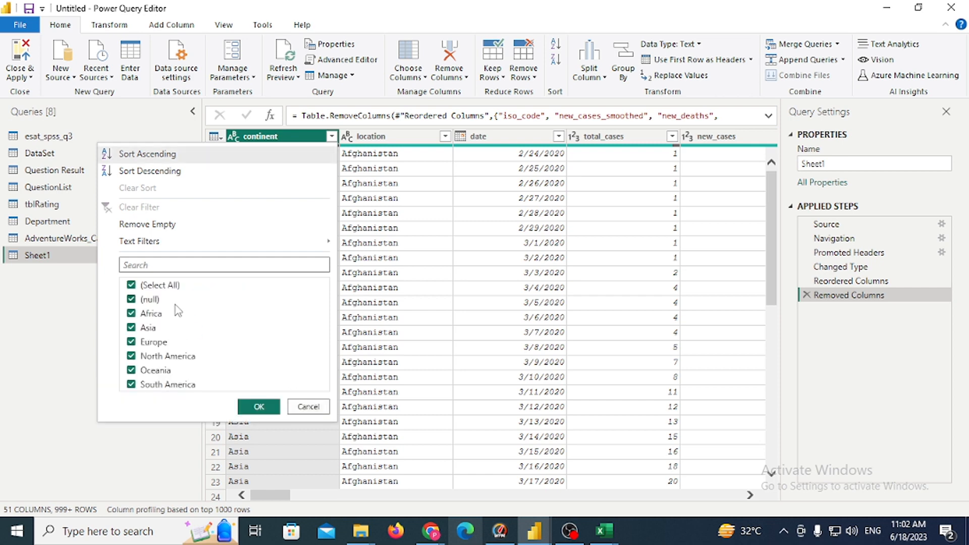
click(148, 300)
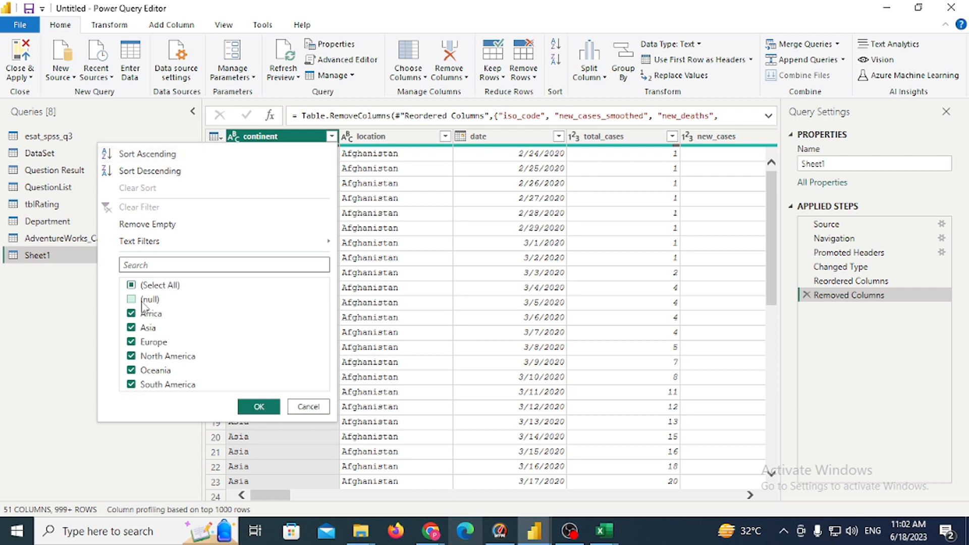
click(247, 410)
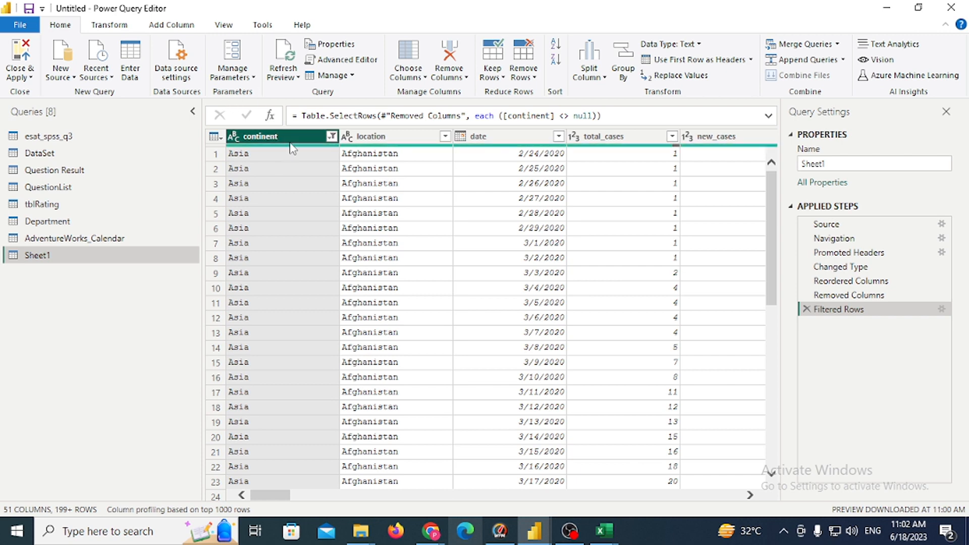
Load the full value list of the location column's filter and check it without filtering anything.
click(401, 137)
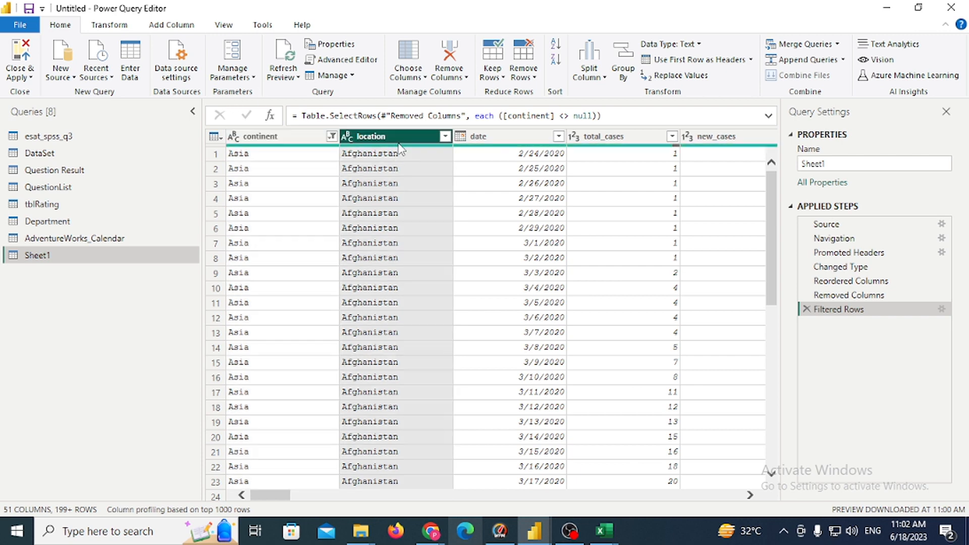
click(444, 137)
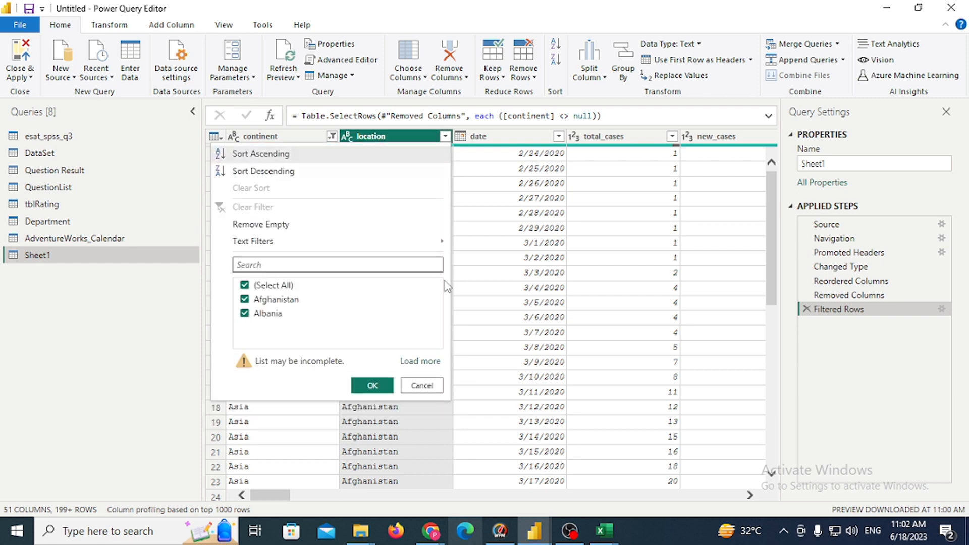
click(423, 362)
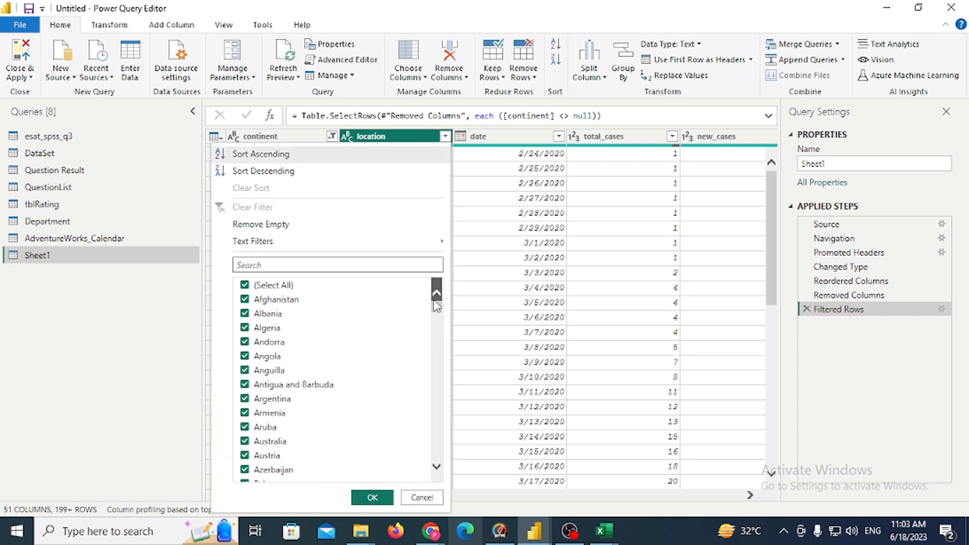
mouse_move(437, 306)
mouse_down()
mouse_move(438, 471)
mouse_move(437, 307)
mouse_up()
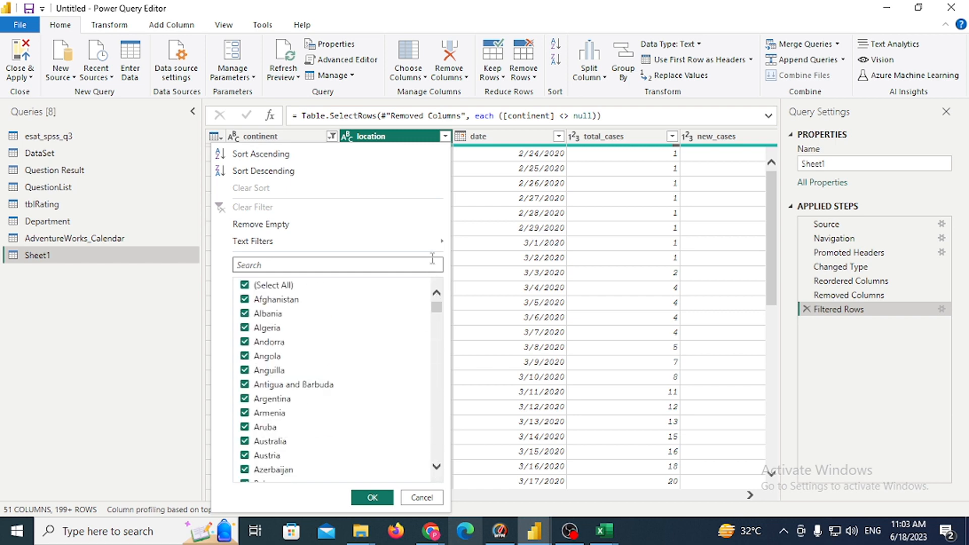
click(426, 498)
Check the filter values of the total_cases column without changing its filter.
click(601, 171)
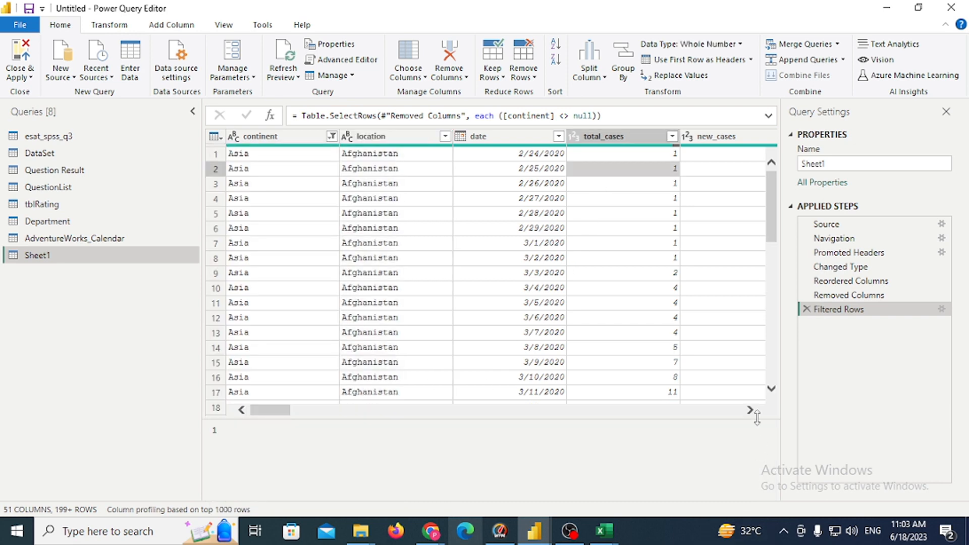
click(749, 410)
click(750, 410)
click(750, 410)
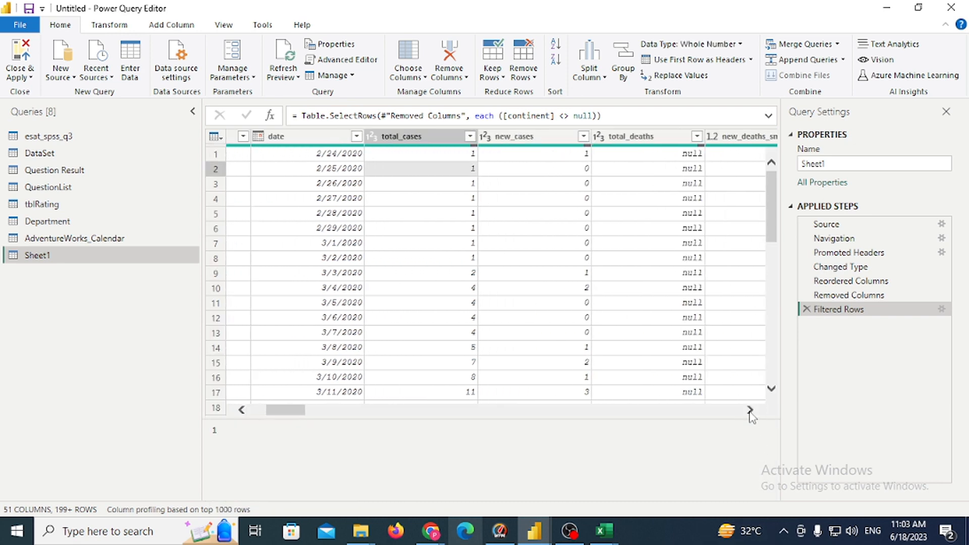
click(470, 136)
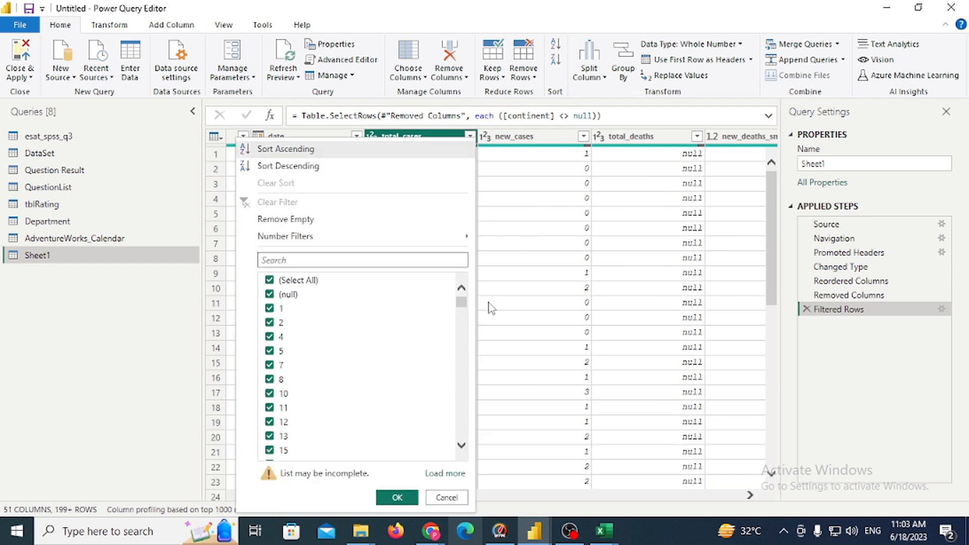
click(545, 302)
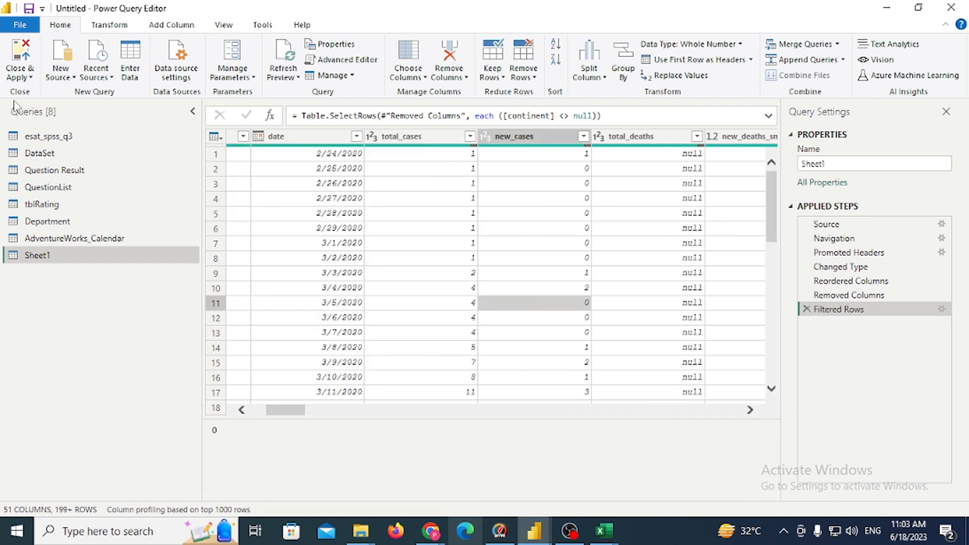
Apply the query changes to the model and return to the report.
click(27, 78)
click(37, 95)
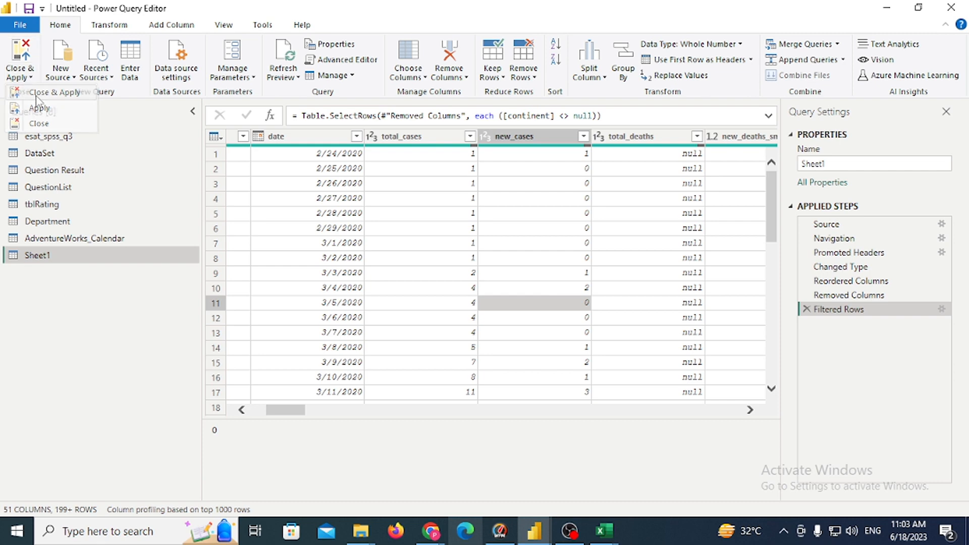
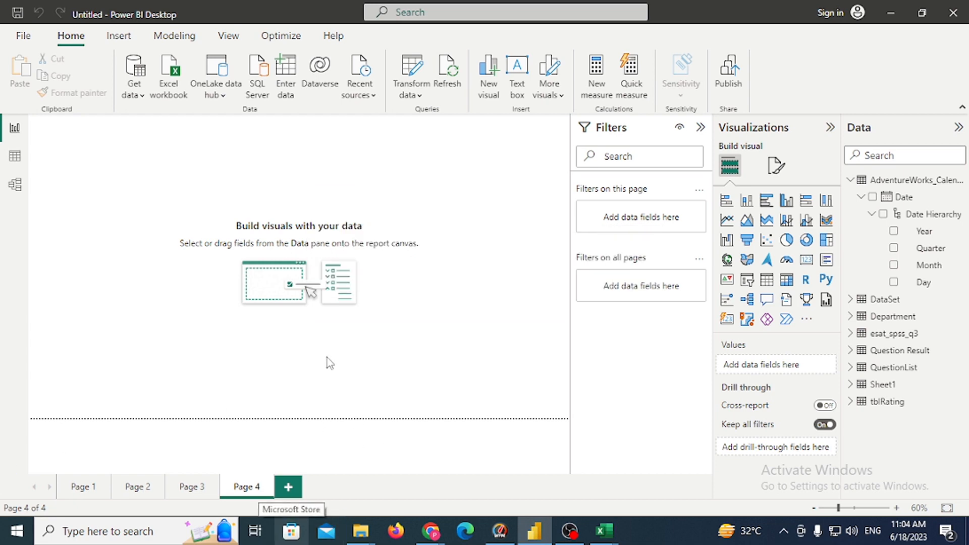
Place an enlarged empty table visual in the middle of Page 4 and collapse the AdventureWorks calendar table's field list.
click(766, 280)
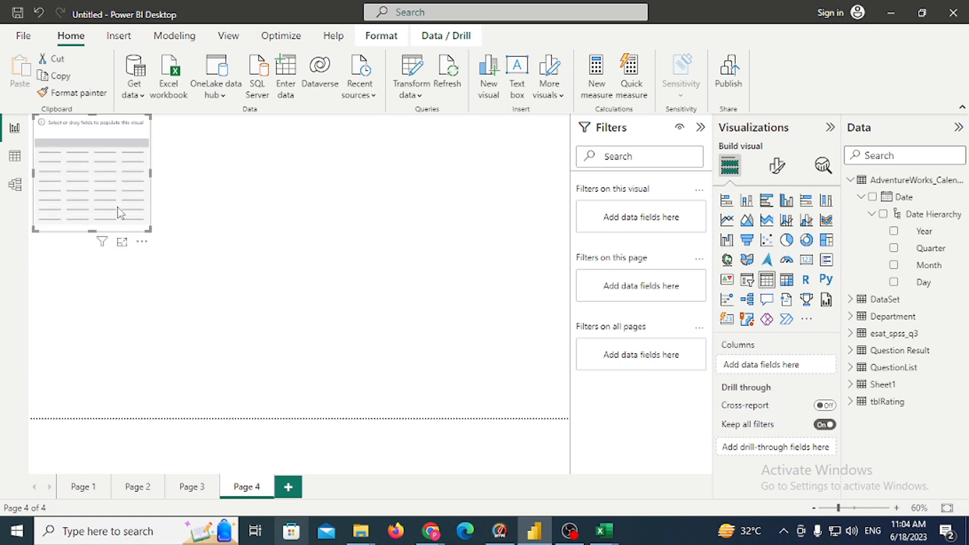
drag(117, 208, 406, 381)
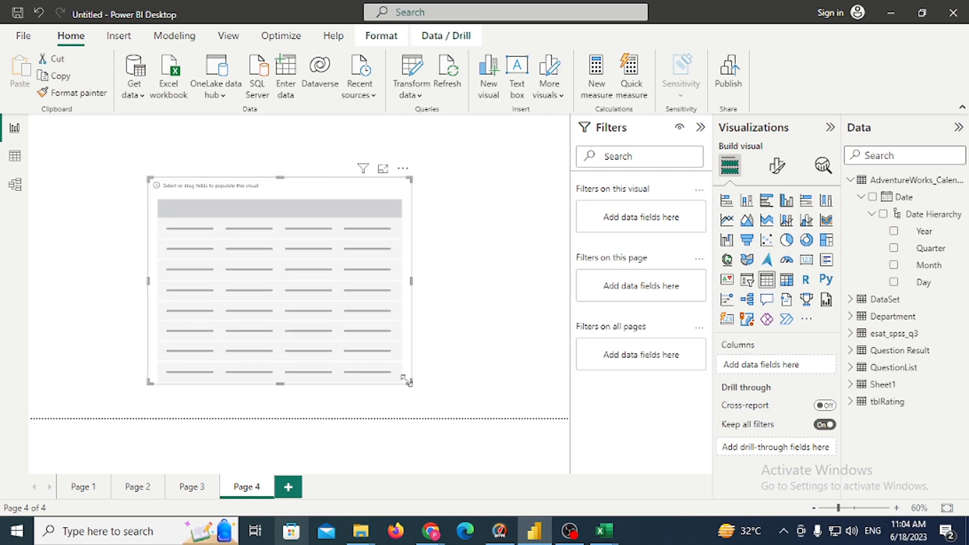
click(850, 180)
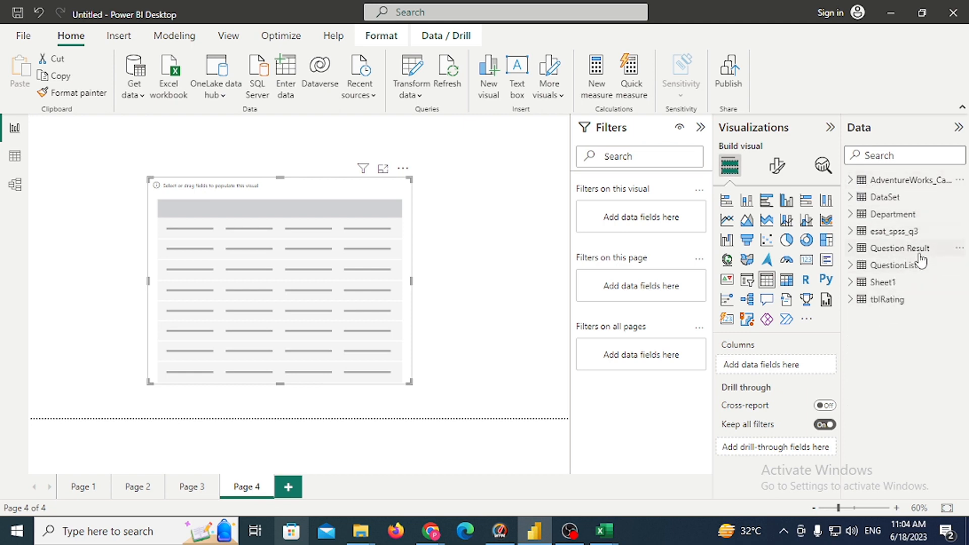
Add Sheet1's location field to the table visual, then enlarge the visual and move it up and right on the page.
click(892, 284)
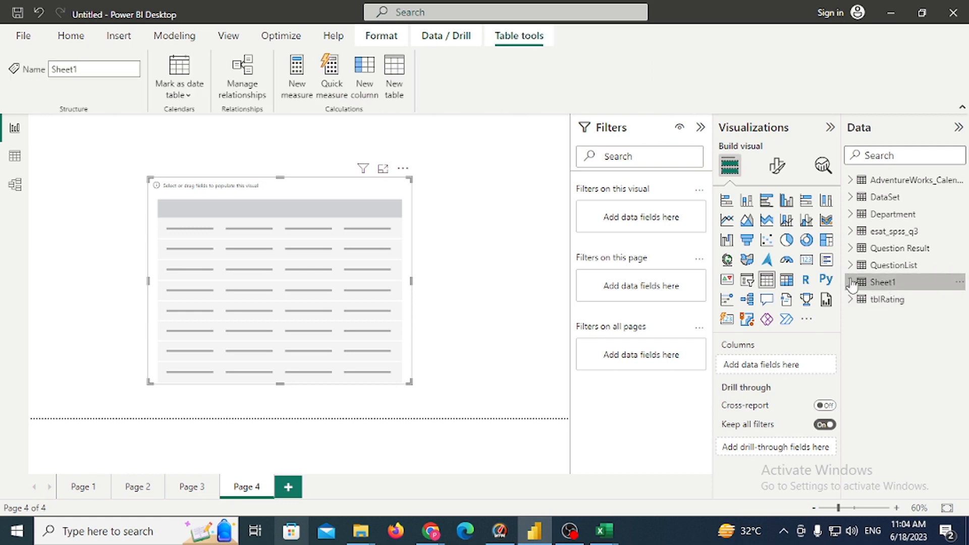
click(852, 284)
scroll(878, 373, down, 2)
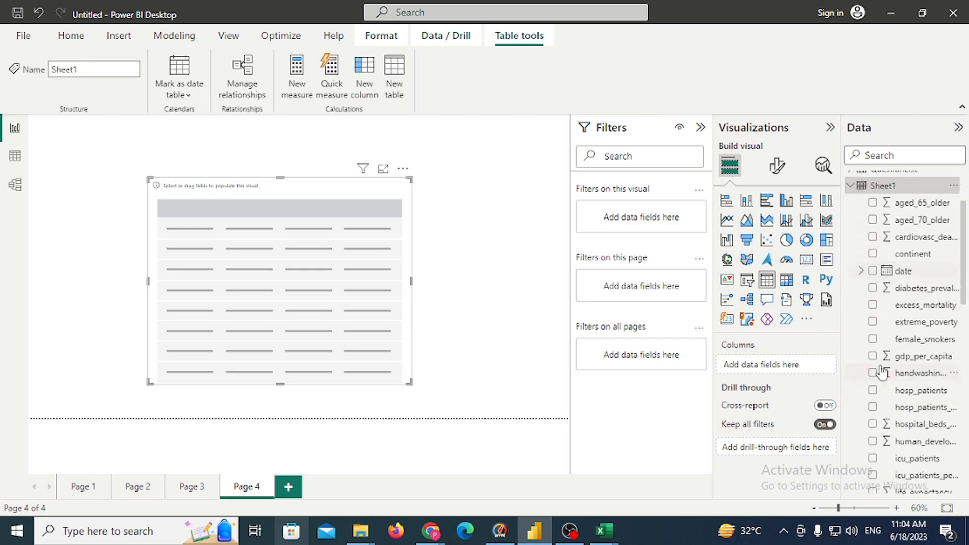
scroll(901, 357, down, 1)
scroll(910, 360, up, 1)
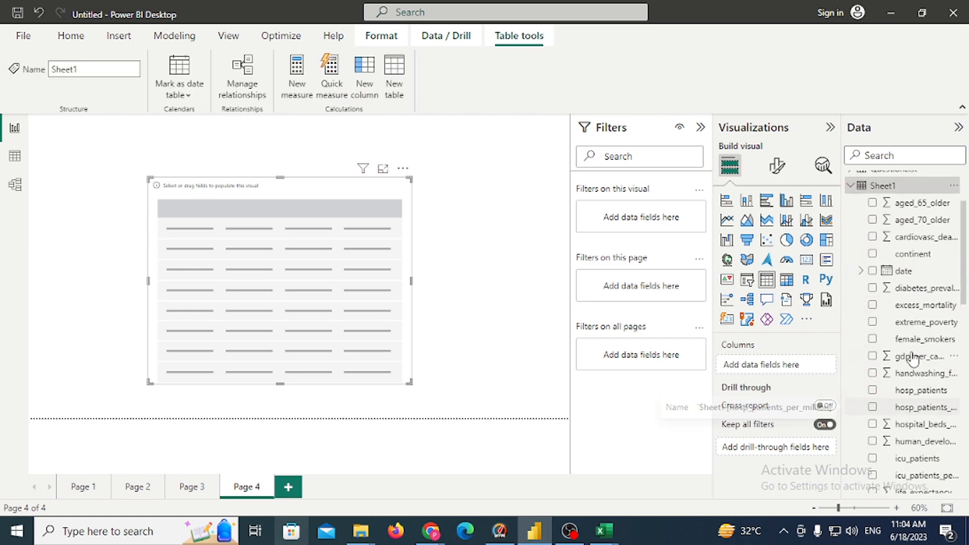
scroll(912, 362, down, 2)
drag(909, 412, 260, 284)
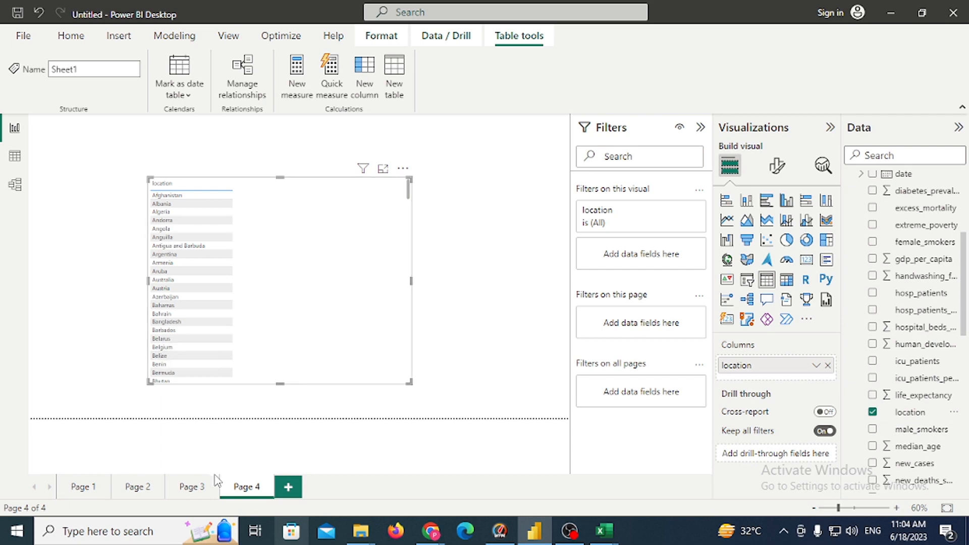
drag(410, 382, 450, 428)
drag(347, 316, 404, 276)
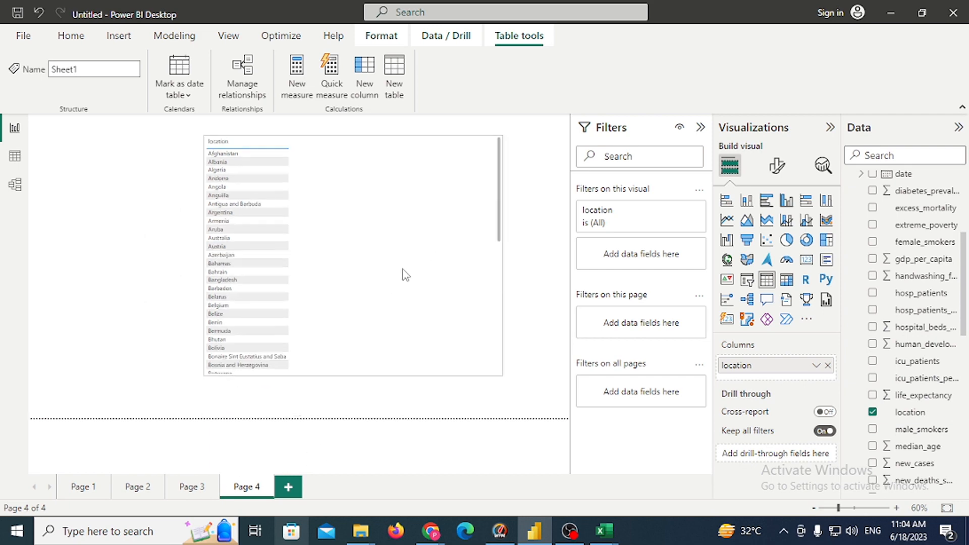
Find the table visual's font settings and set its global font size to 16.
click(773, 172)
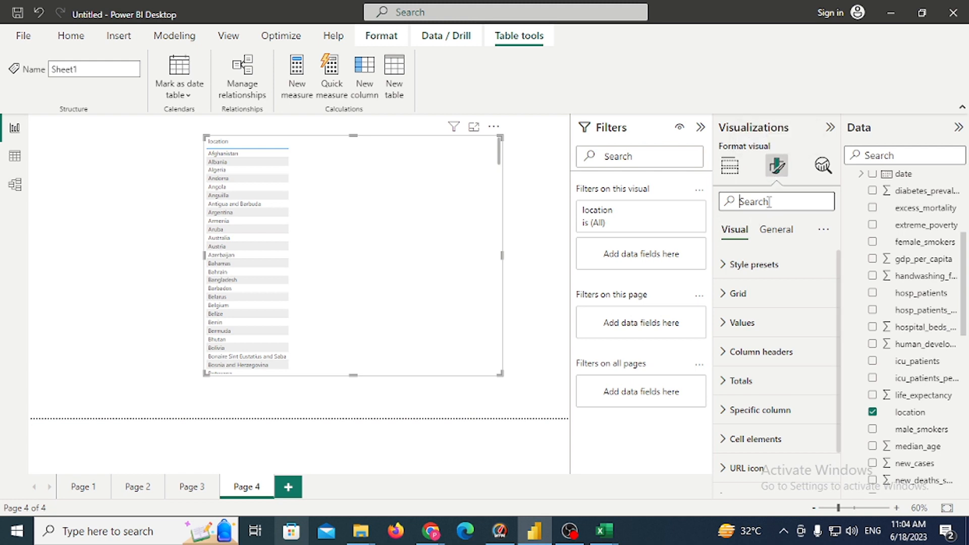
text(FONT)
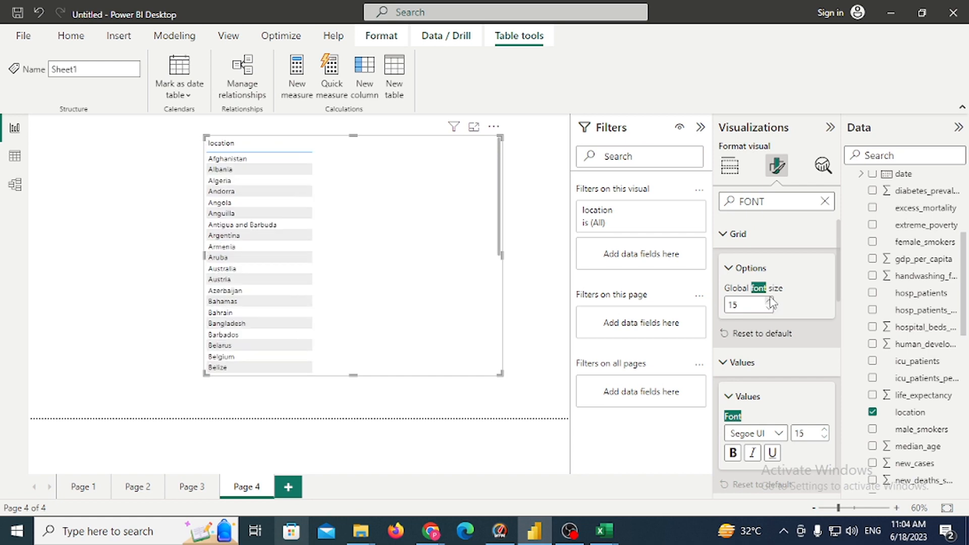
click(773, 203)
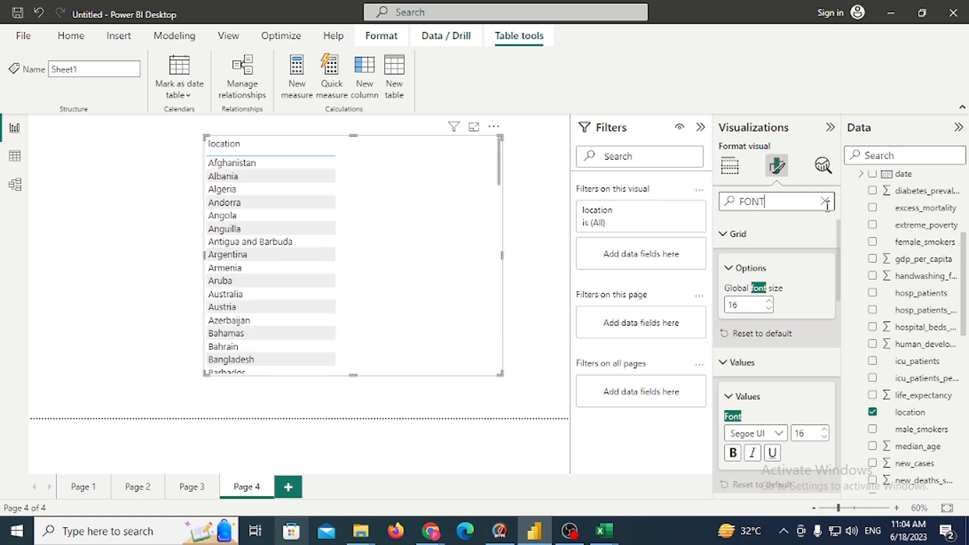
Narrow the location table and make it slightly taller, then move it toward the right half of the page.
click(408, 207)
drag(494, 375, 482, 373)
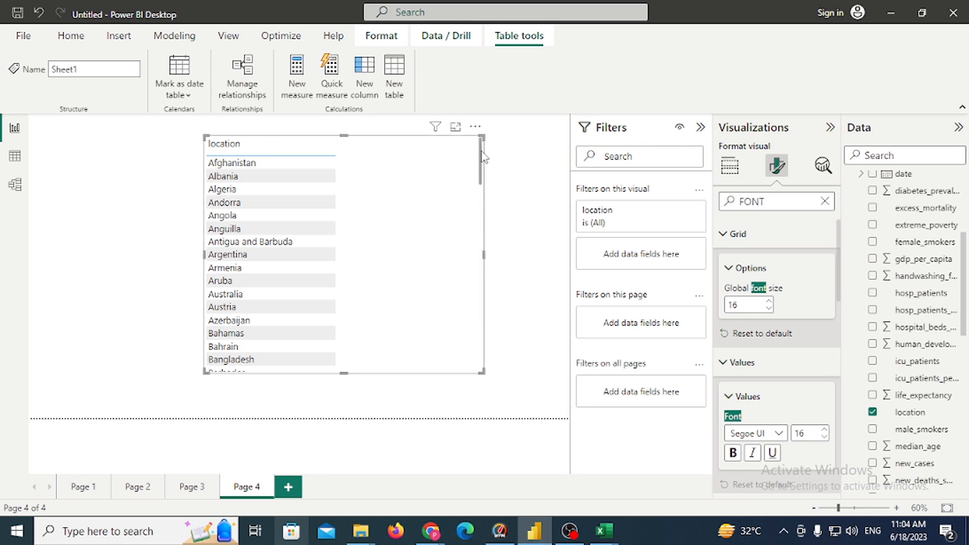
drag(482, 157, 442, 197)
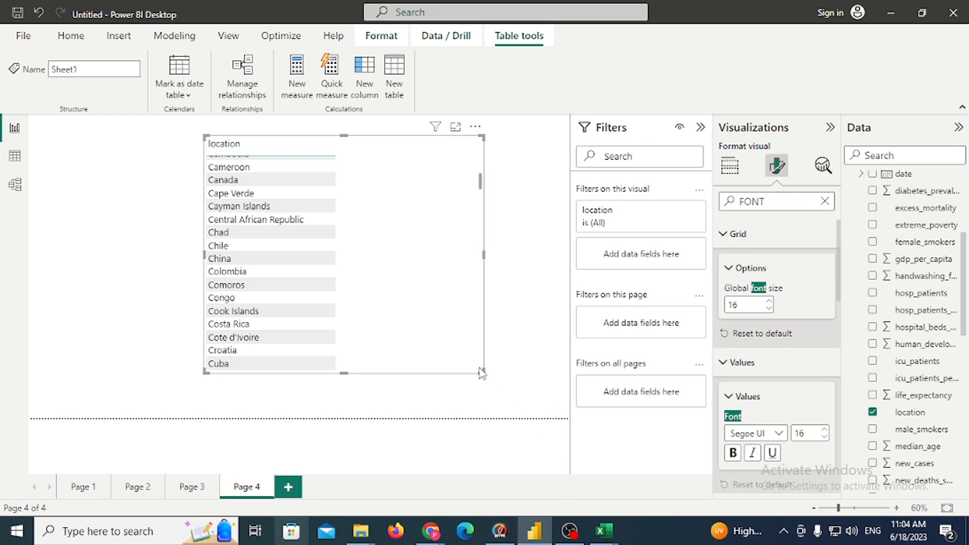
drag(413, 371, 410, 387)
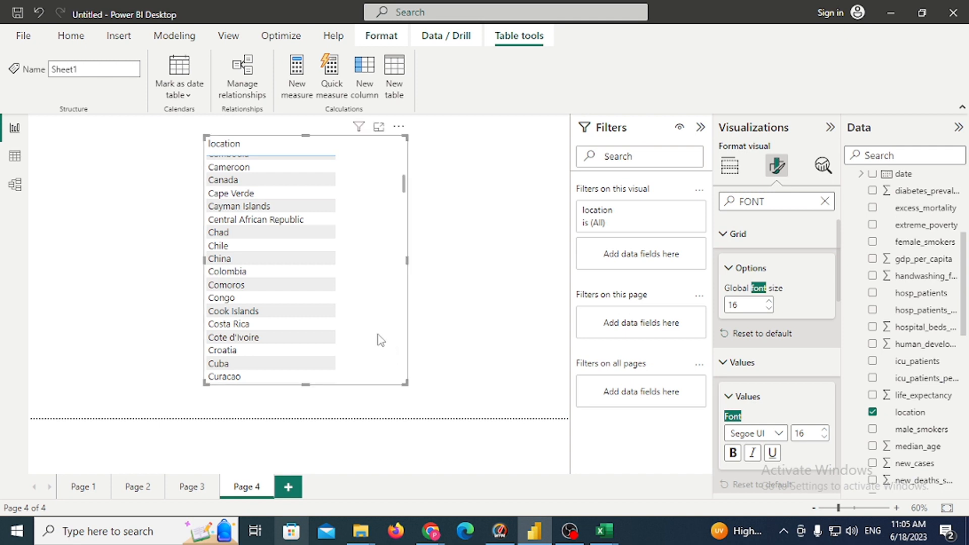
drag(383, 339, 449, 336)
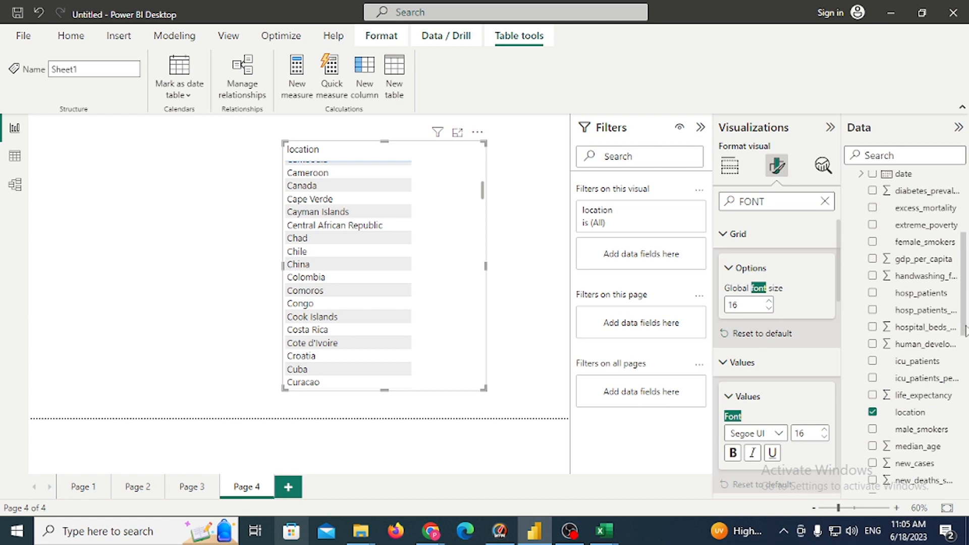
Insert a slicer beside the location table and assign Sheet1's continent field to it.
scroll(956, 353, down, 3)
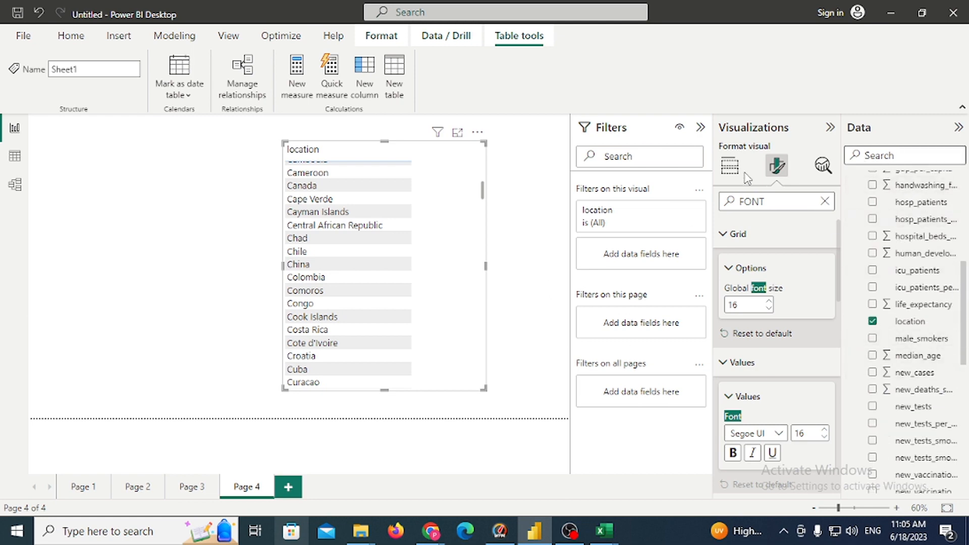
click(729, 169)
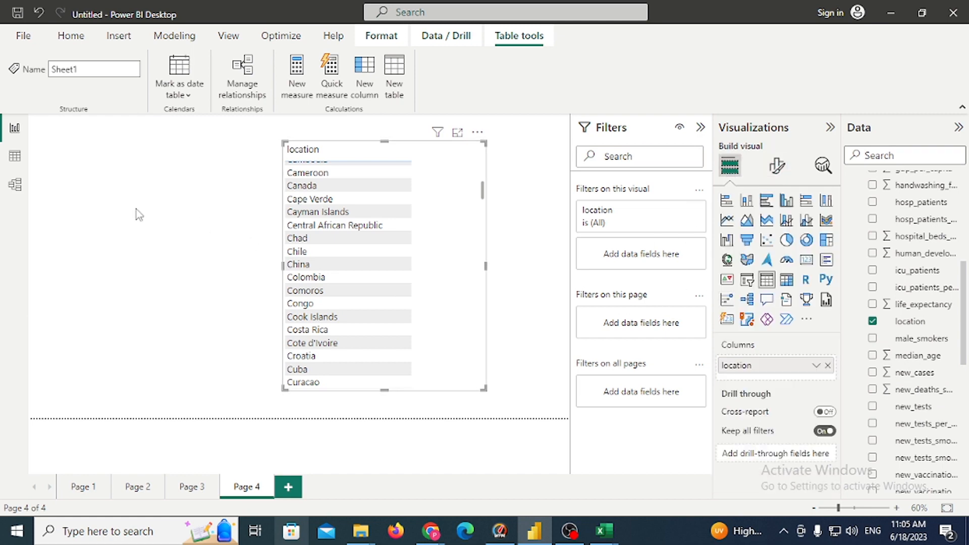
click(747, 280)
click(919, 155)
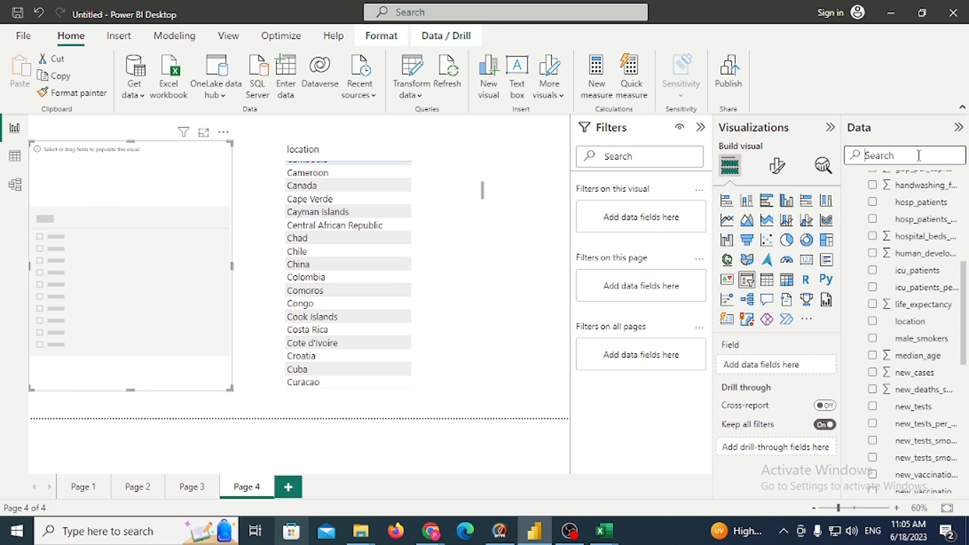
text(CON)
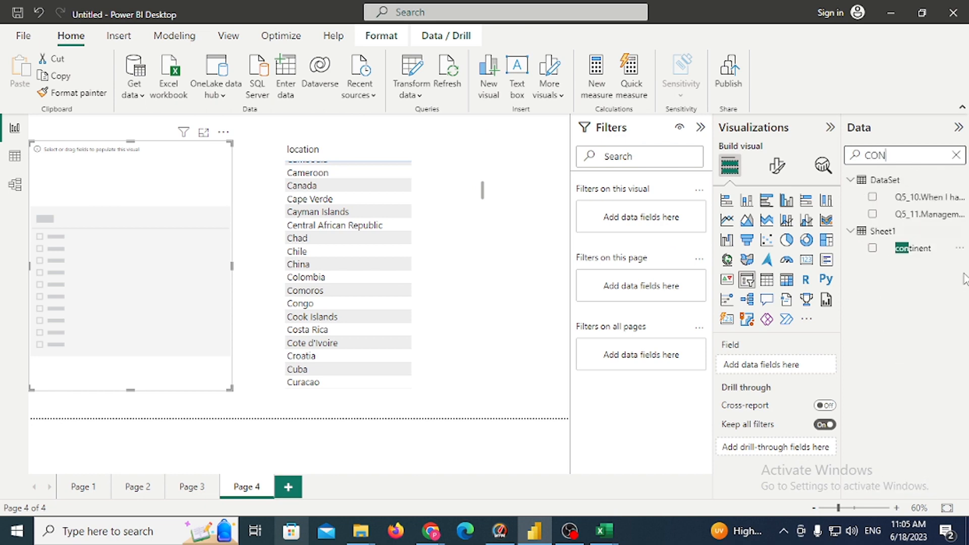
drag(913, 248, 147, 232)
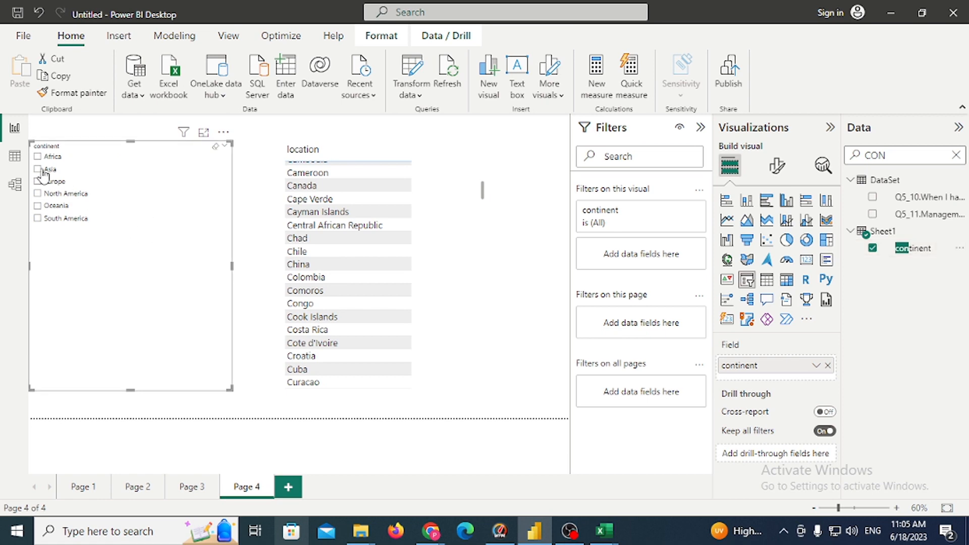
Filter the location table by individual continents with the slicer, including Africa, Europe, South America and North America, and delete the slicer.
click(37, 157)
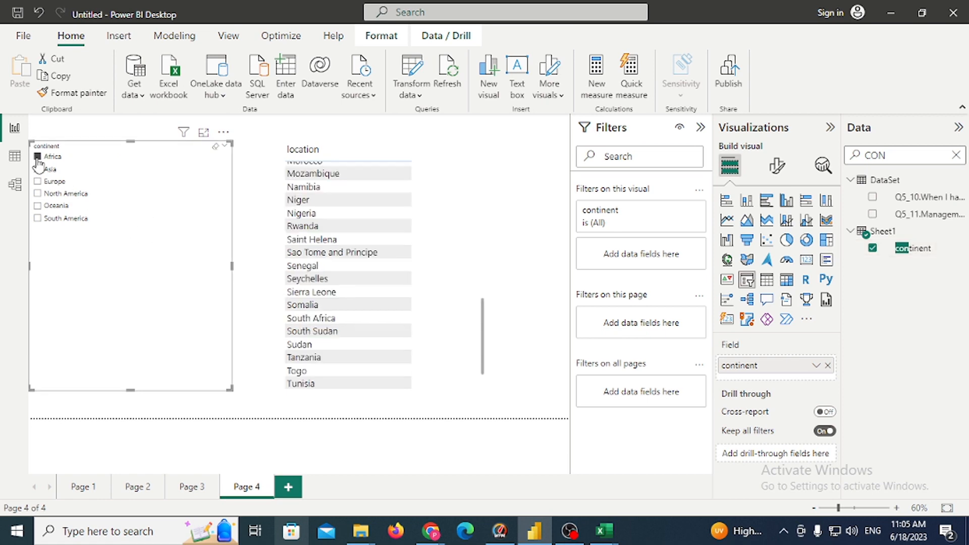
click(450, 199)
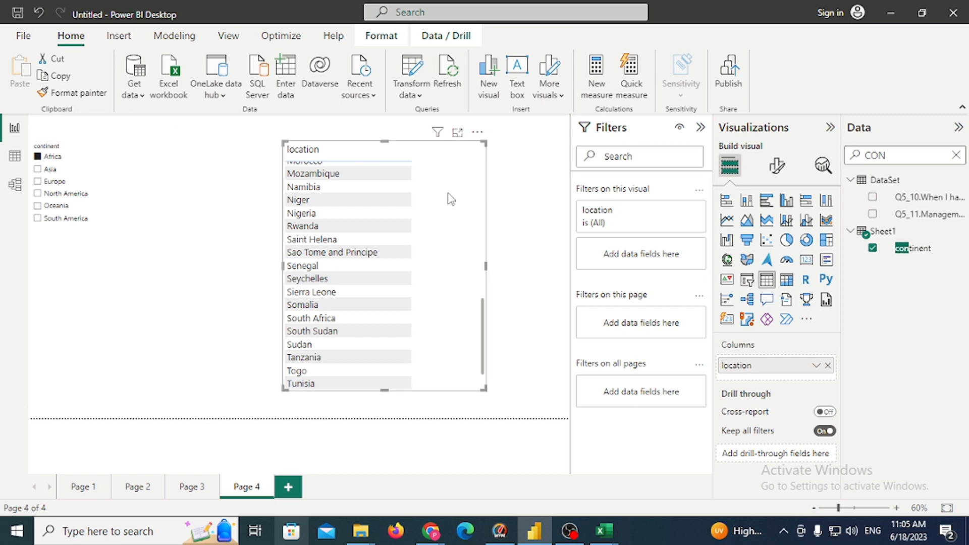
click(50, 169)
click(53, 181)
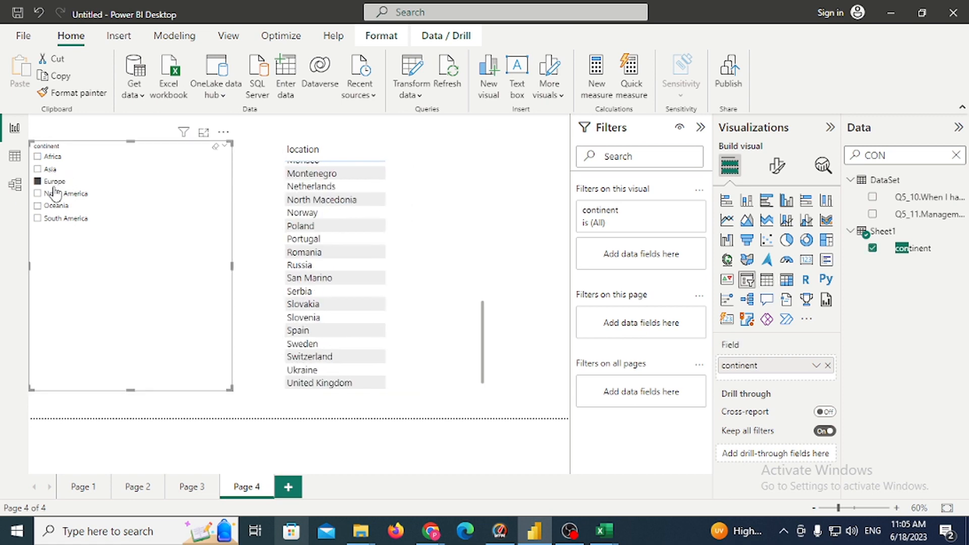
click(55, 194)
click(54, 206)
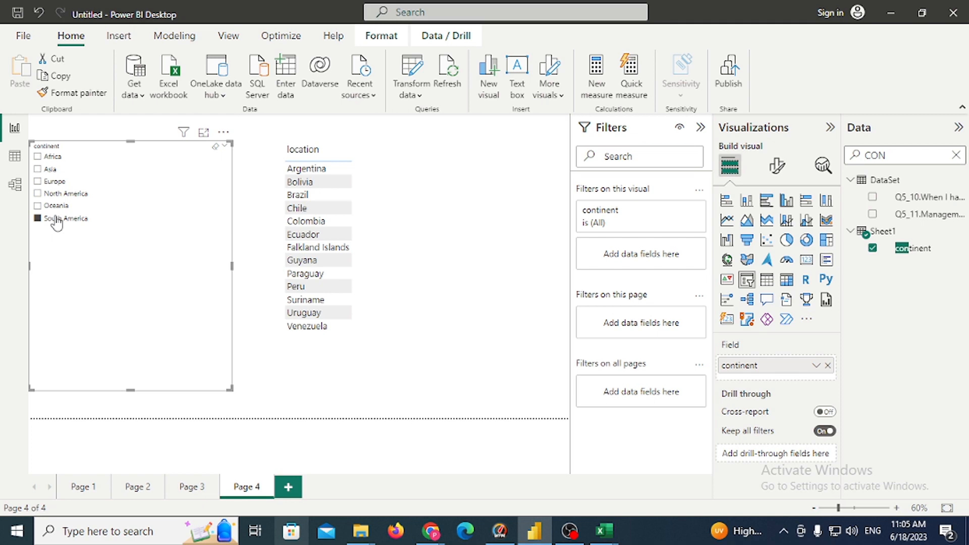
click(161, 196)
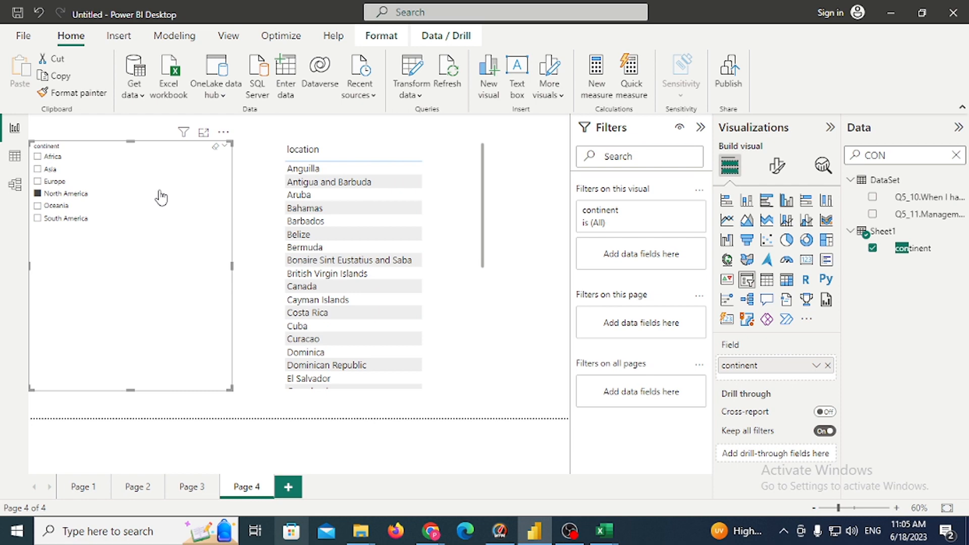
key(Delete)
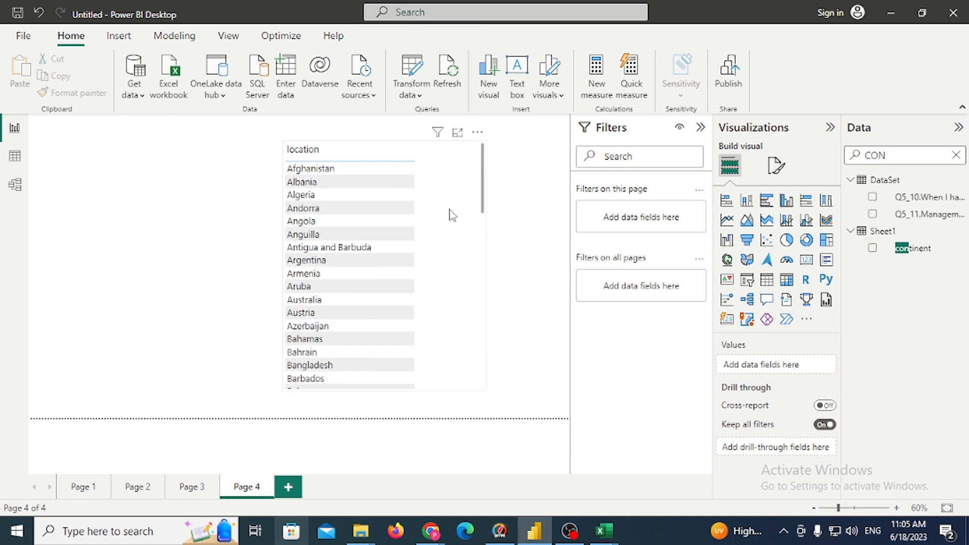
Move the location table visual to the upper-left part of the report page.
drag(451, 215, 396, 217)
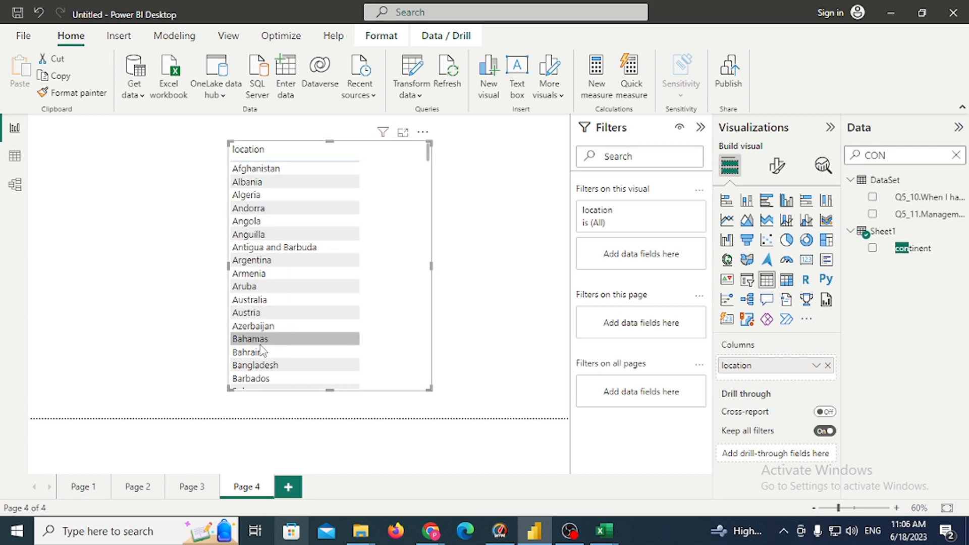
drag(390, 201, 259, 211)
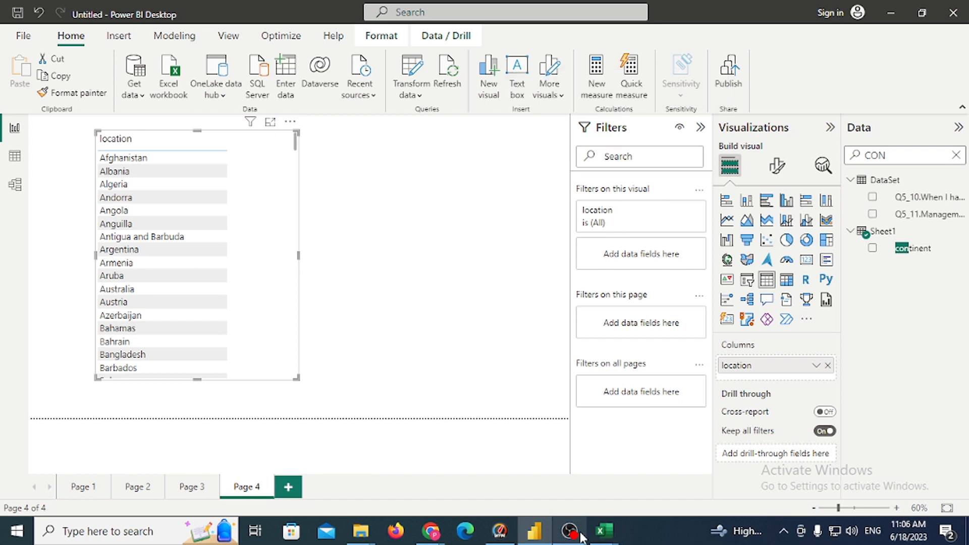
Open Snipping Tool and capture the screen area that contains the Filters pane.
key(super)
text(SNIP)
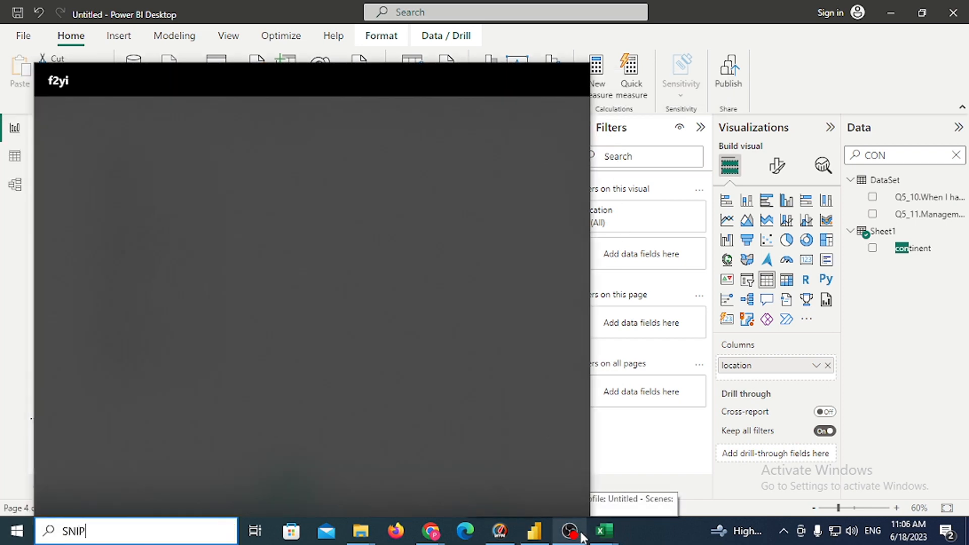
click(116, 185)
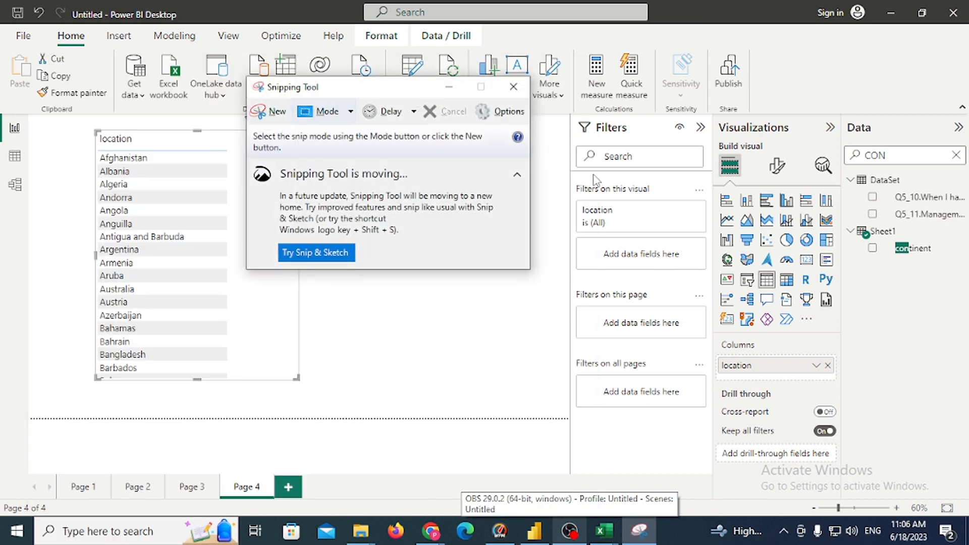
click(267, 111)
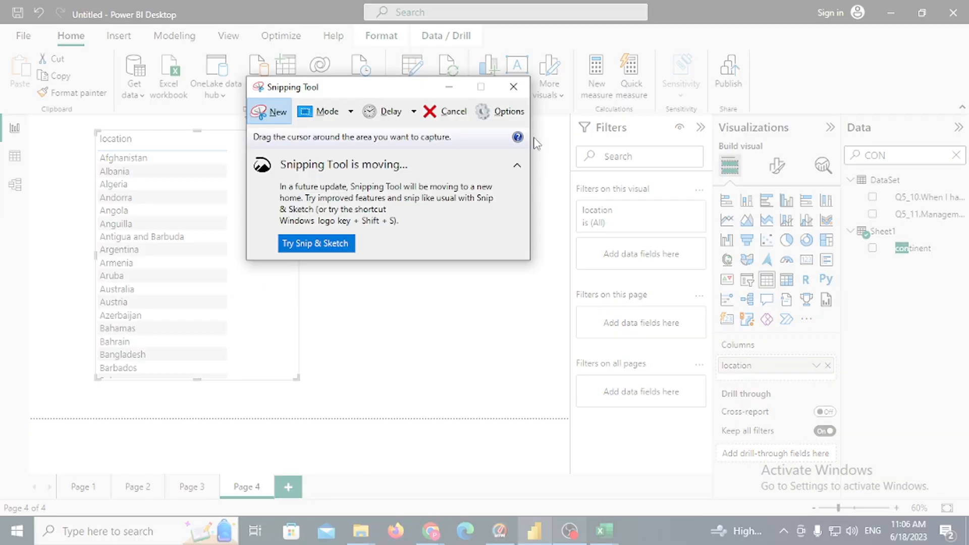
drag(537, 130, 778, 525)
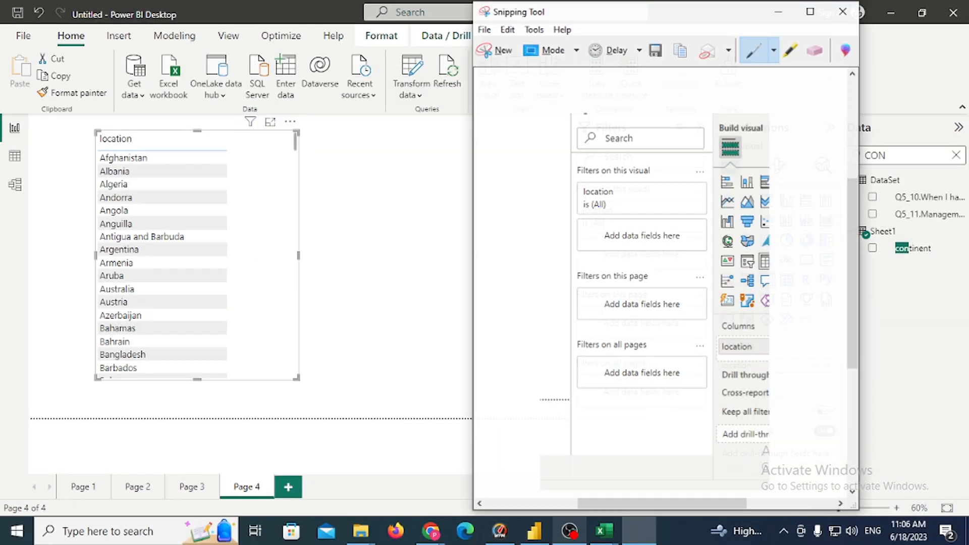
Circle the three filter sections (this visual, this page, all pages) on the snip in pen and draw pointing lines toward the report.
mouse_move(583, 240)
mouse_down()
mouse_move(711, 236)
mouse_move(653, 157)
mouse_up()
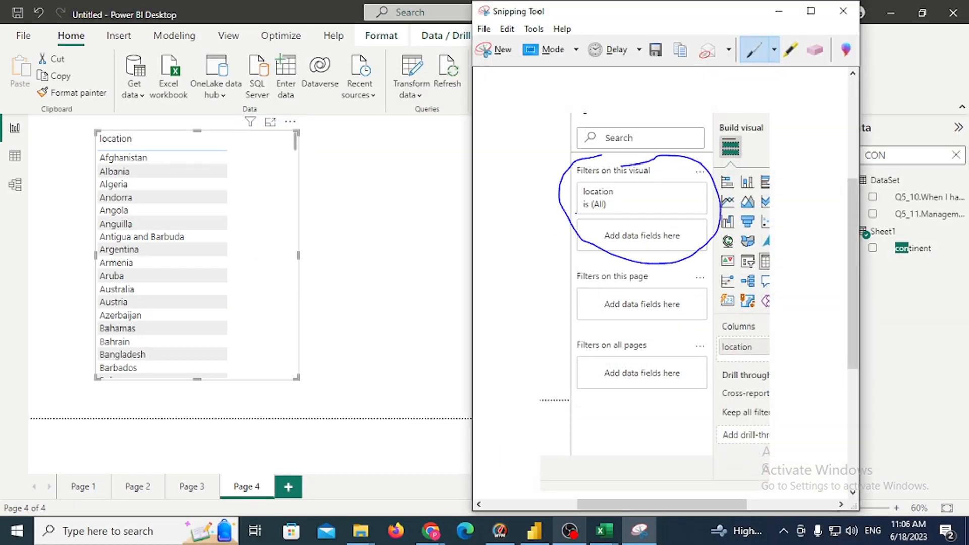
drag(575, 214, 309, 218)
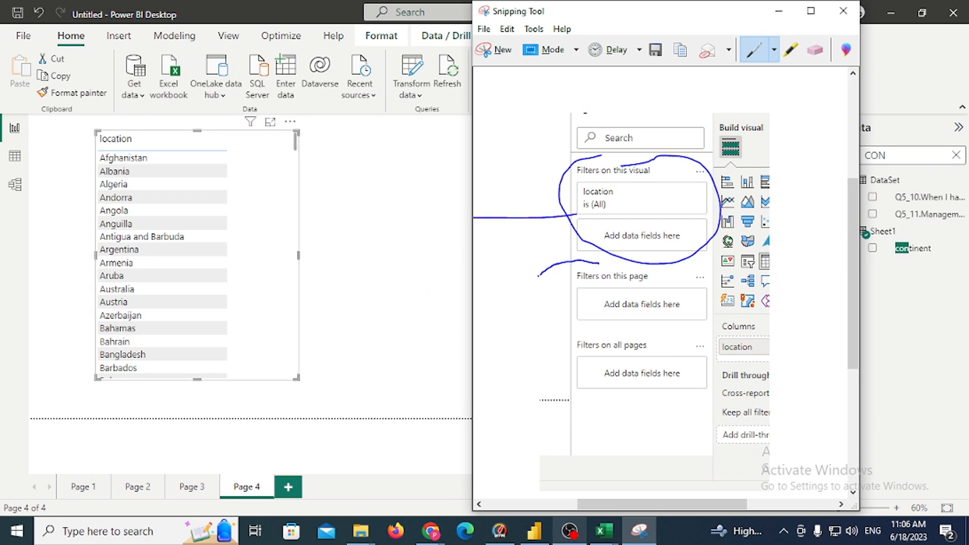
mouse_move(538, 276)
mouse_down()
mouse_move(598, 344)
mouse_move(712, 305)
mouse_move(568, 264)
mouse_up()
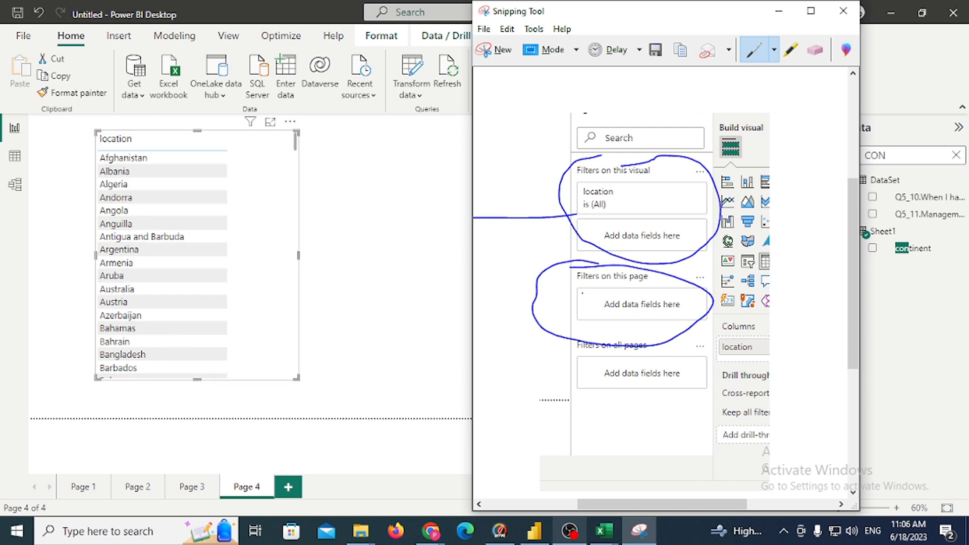
drag(582, 293, 475, 329)
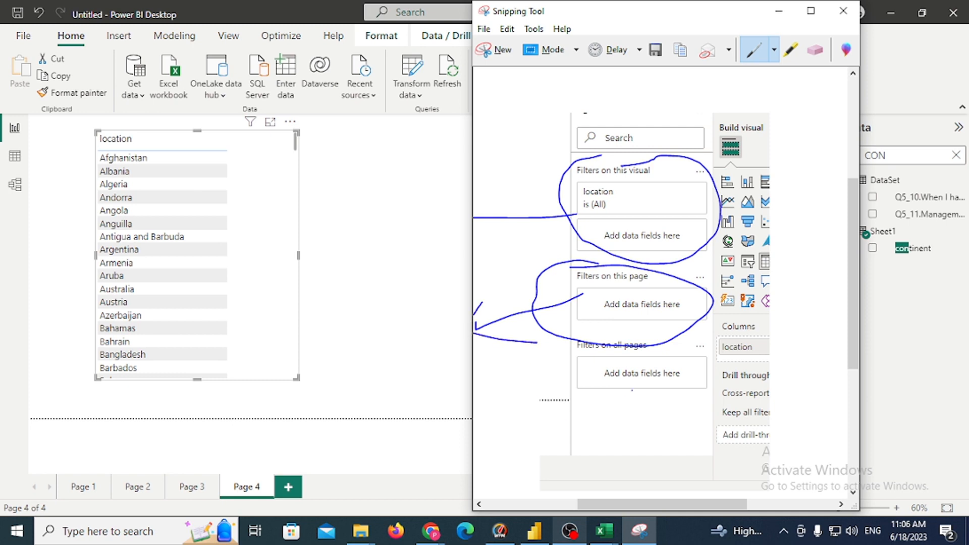
drag(662, 343, 587, 322)
mouse_move(559, 381)
mouse_down()
mouse_move(719, 355)
mouse_move(663, 320)
mouse_up()
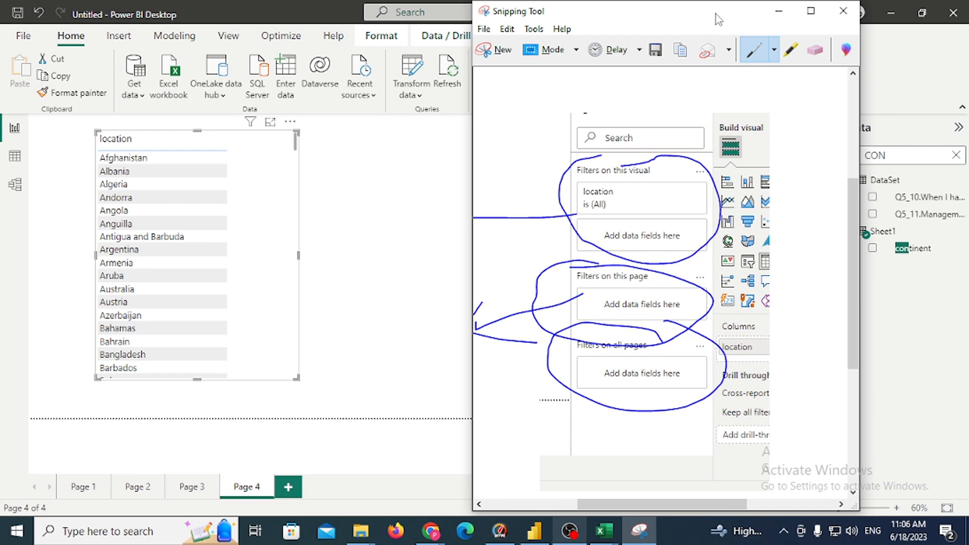
mouse_move(535, 202)
mouse_down()
mouse_move(656, 201)
mouse_move(653, 132)
mouse_move(532, 201)
mouse_up()
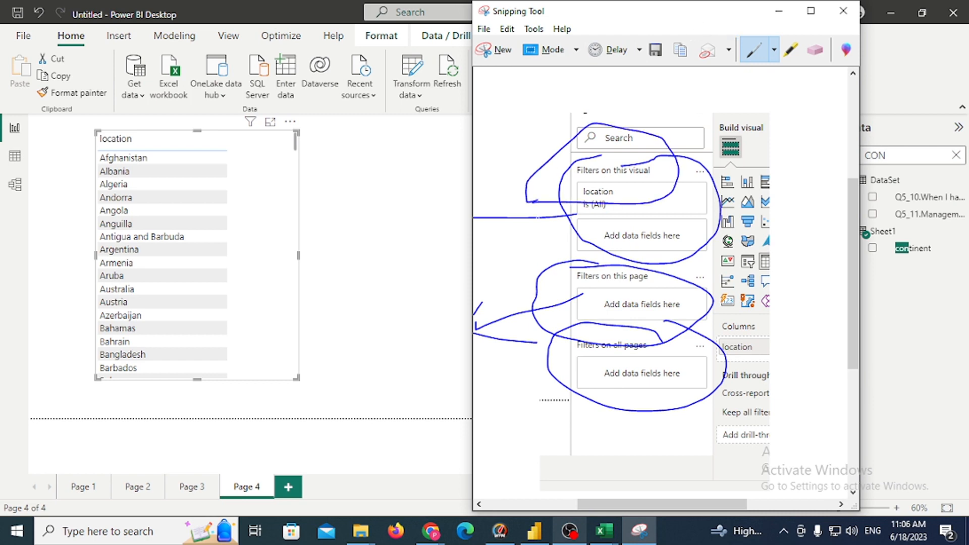
Return to Power BI and filter the location table visual to Afghanistan, Albania and Algeria with basic filtering.
click(779, 11)
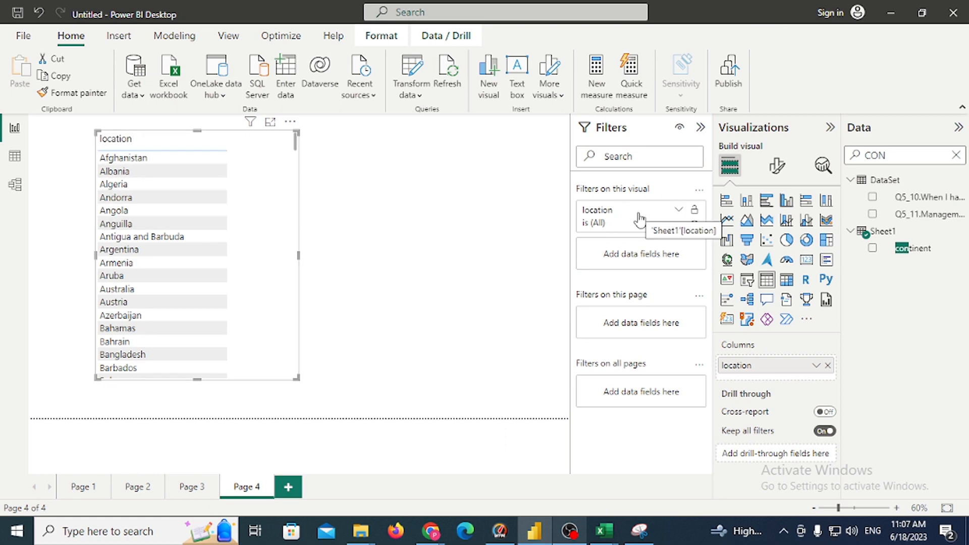
click(679, 212)
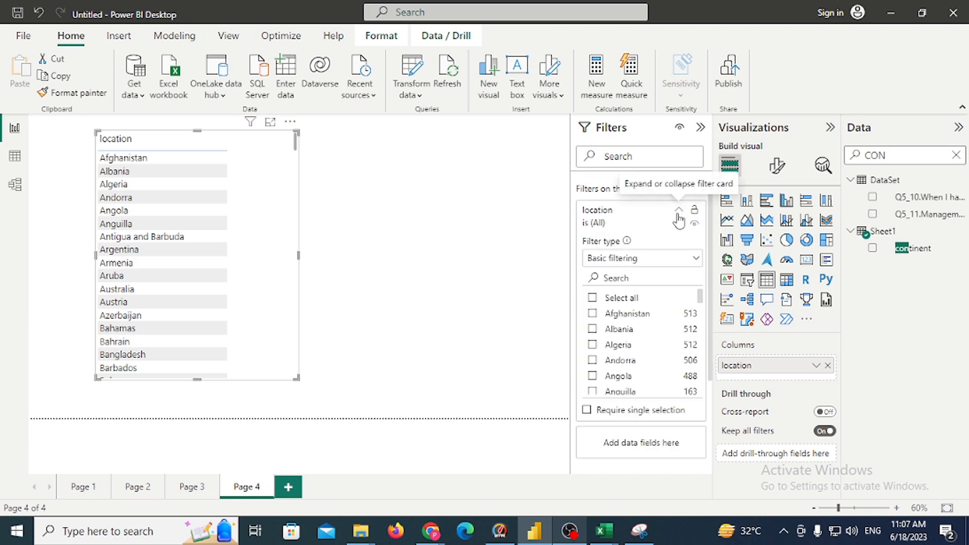
scroll(649, 303, down, 1)
scroll(650, 303, up, 1)
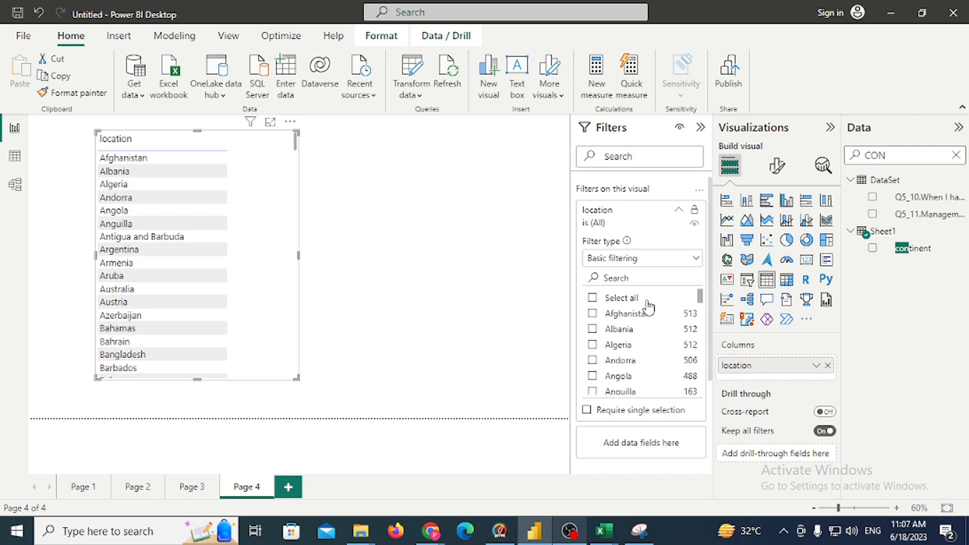
click(592, 314)
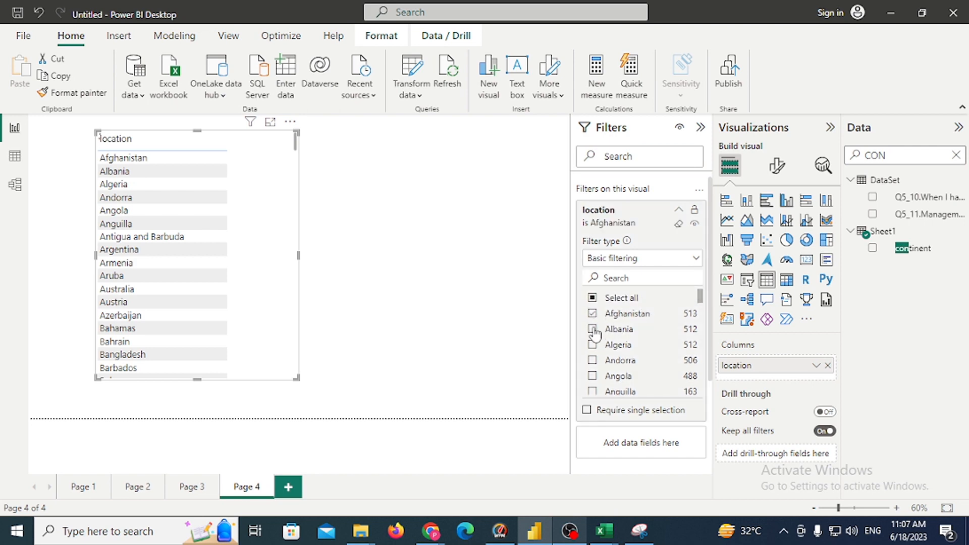
click(592, 329)
click(593, 345)
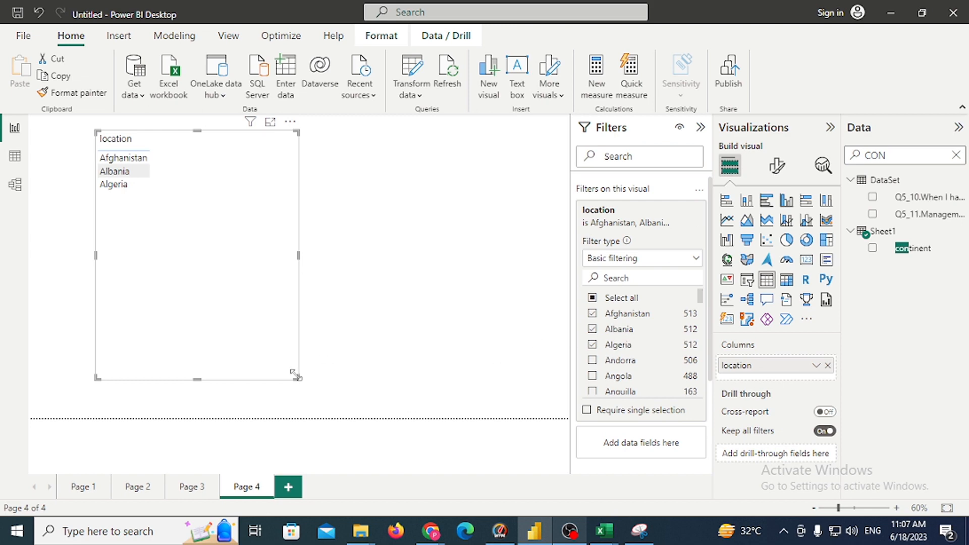
Shrink the location table visual around its rows and select all locations in its visual-level filter.
drag(294, 374, 266, 290)
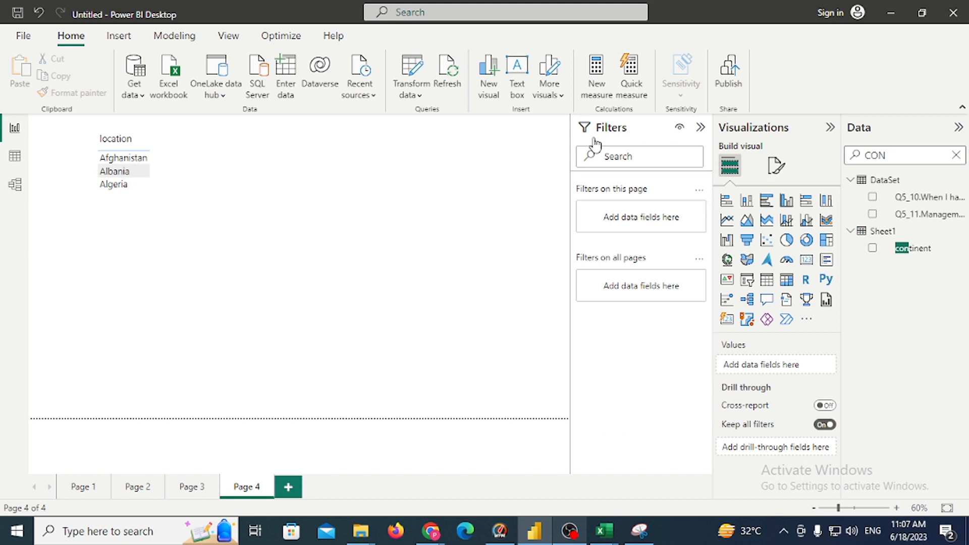
click(180, 191)
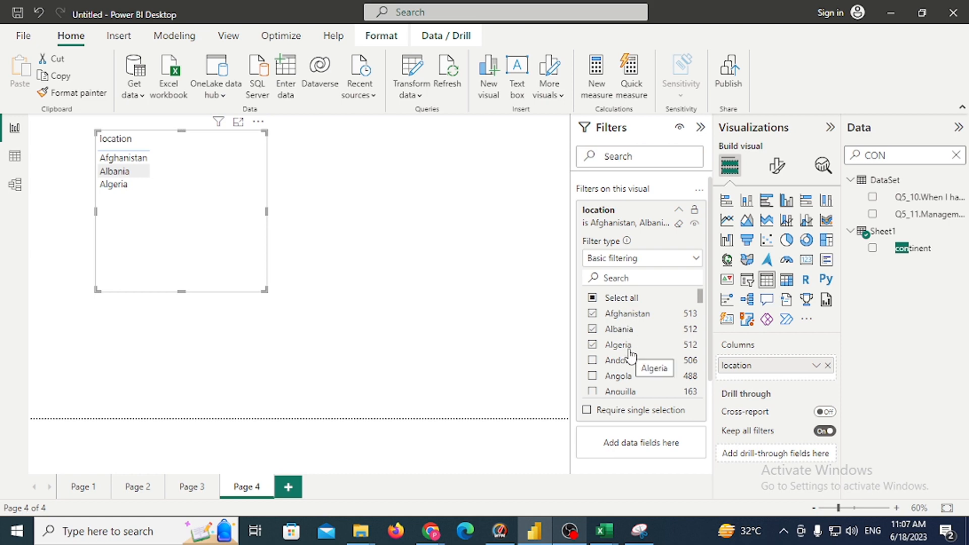
click(593, 300)
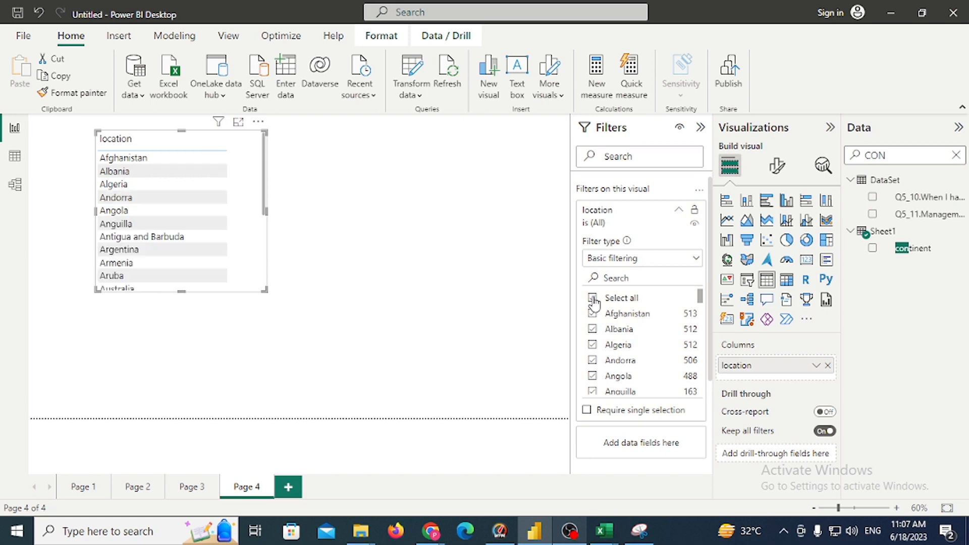
Switch the table's location filter to advanced filtering and apply the condition that the value contains "A".
click(616, 262)
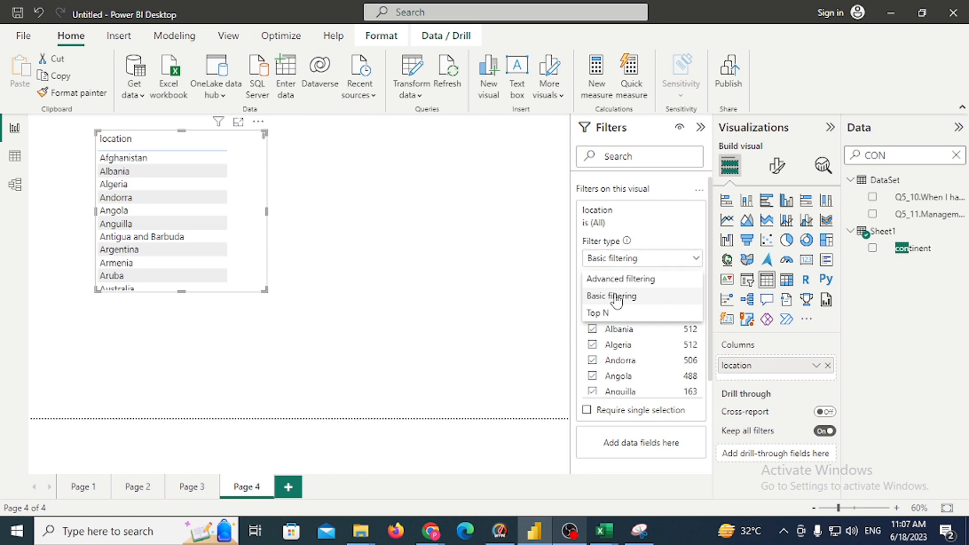
click(613, 296)
click(621, 264)
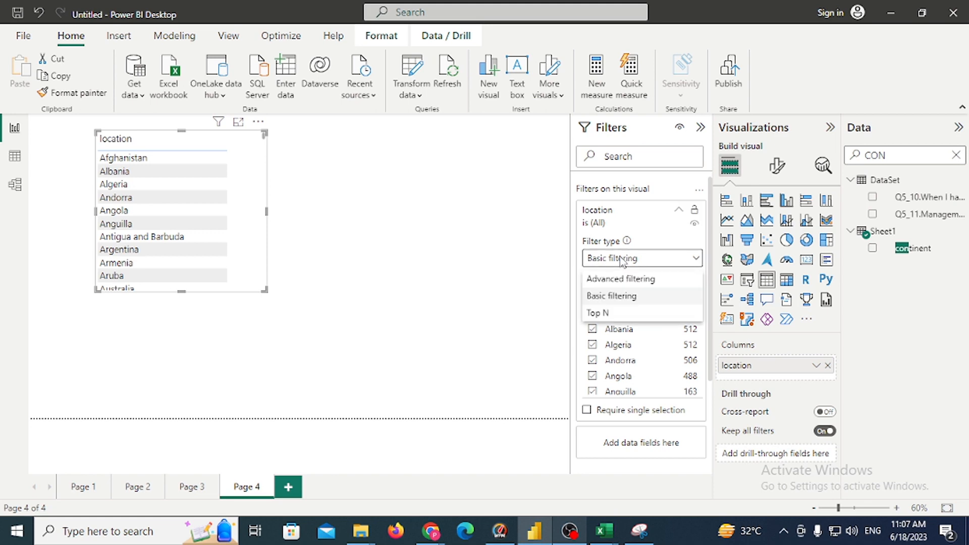
click(625, 283)
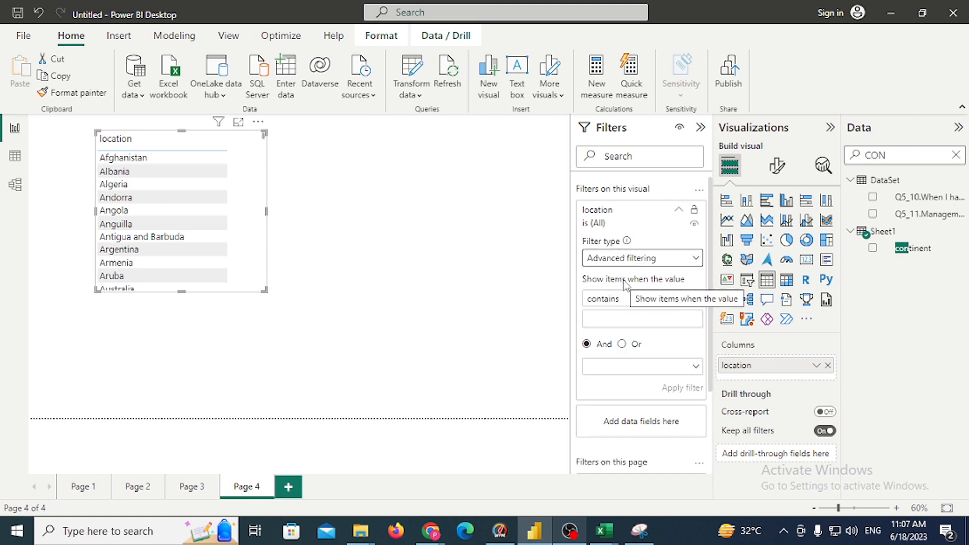
click(634, 317)
text(A)
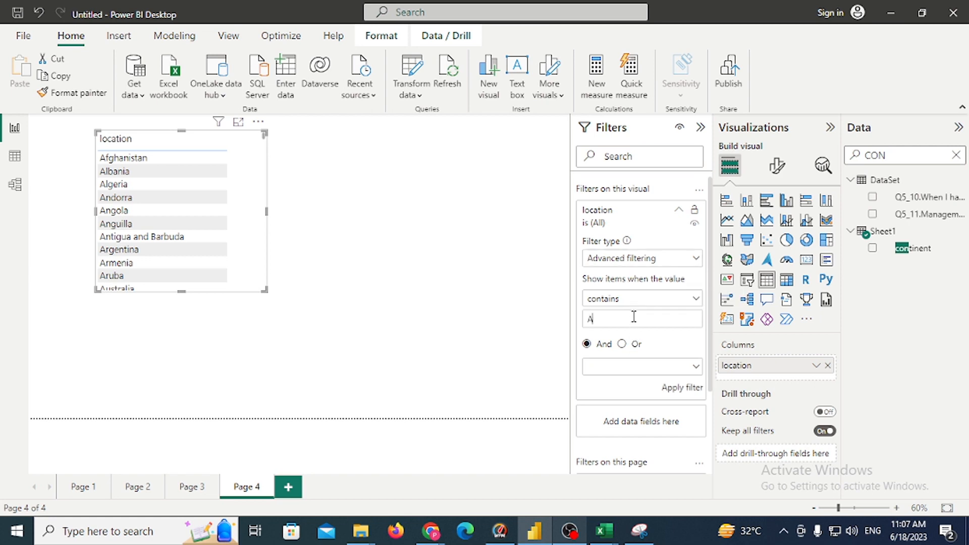
click(693, 388)
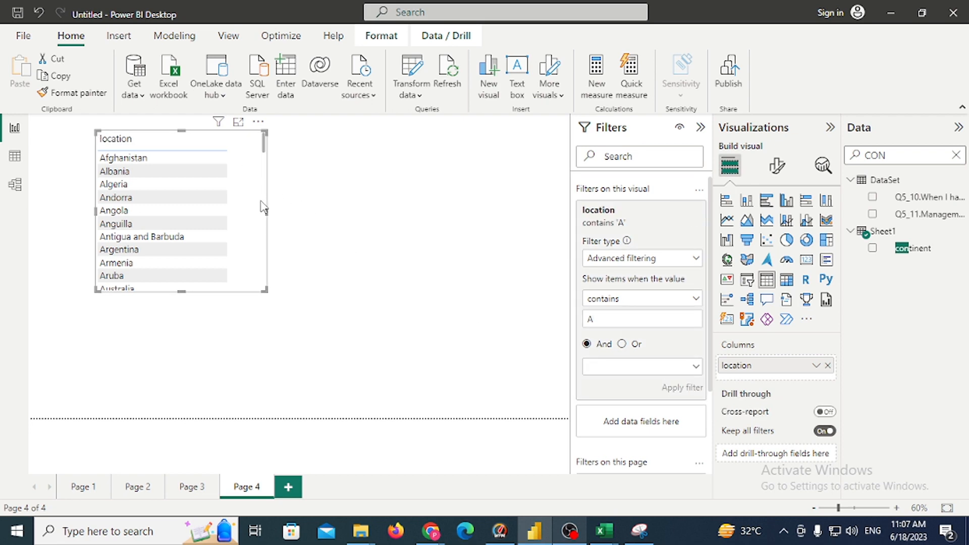
Enlarge the location table and move it toward the middle of the page, and clear its "contains A" filter.
drag(262, 143, 275, 126)
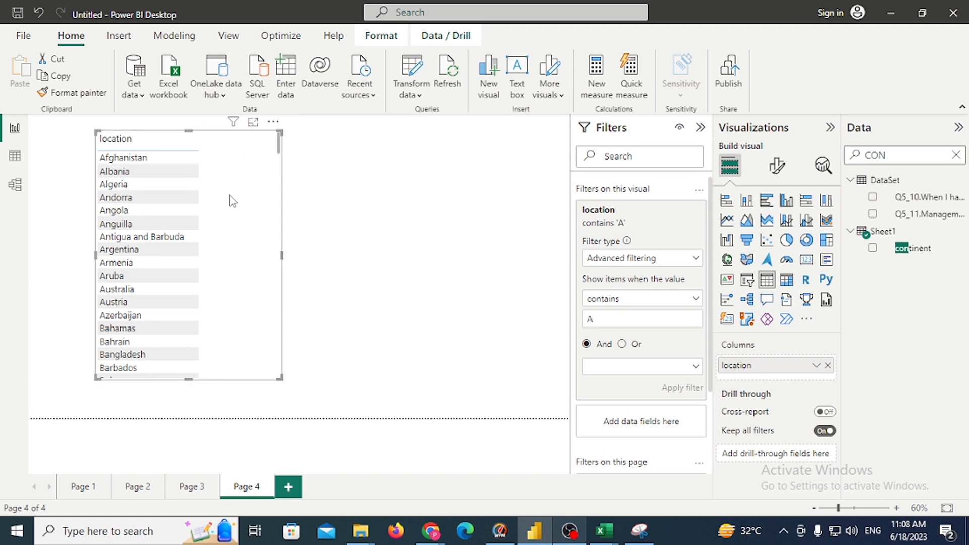
drag(229, 194, 277, 227)
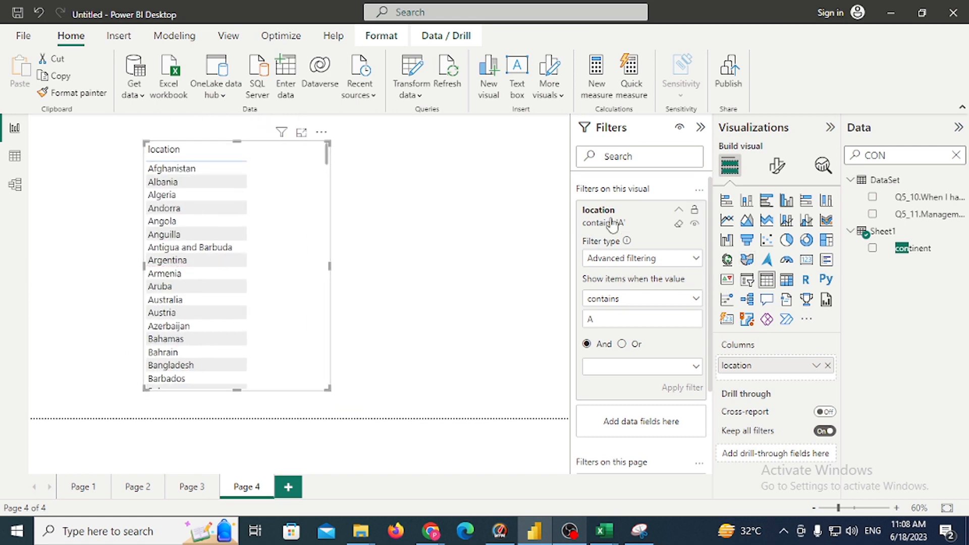
click(680, 225)
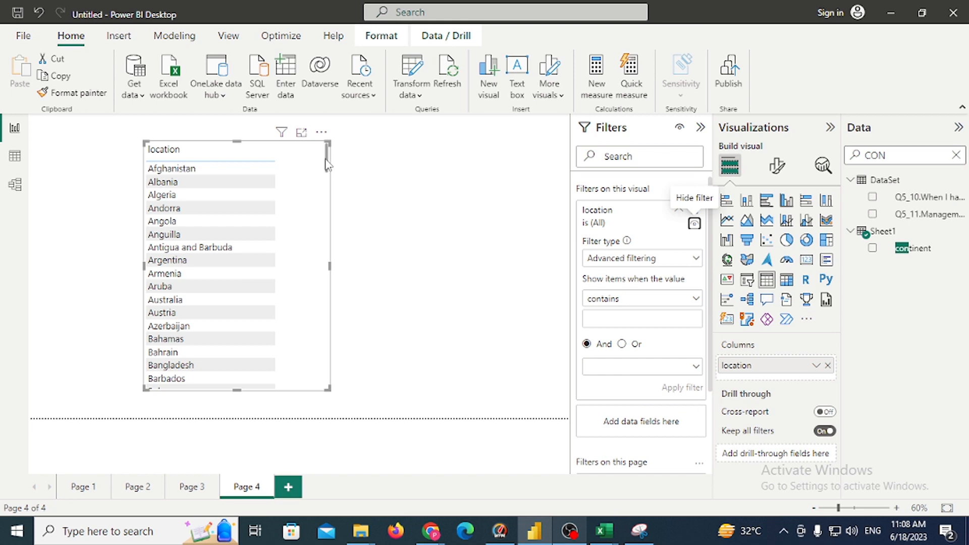
drag(323, 174, 320, 121)
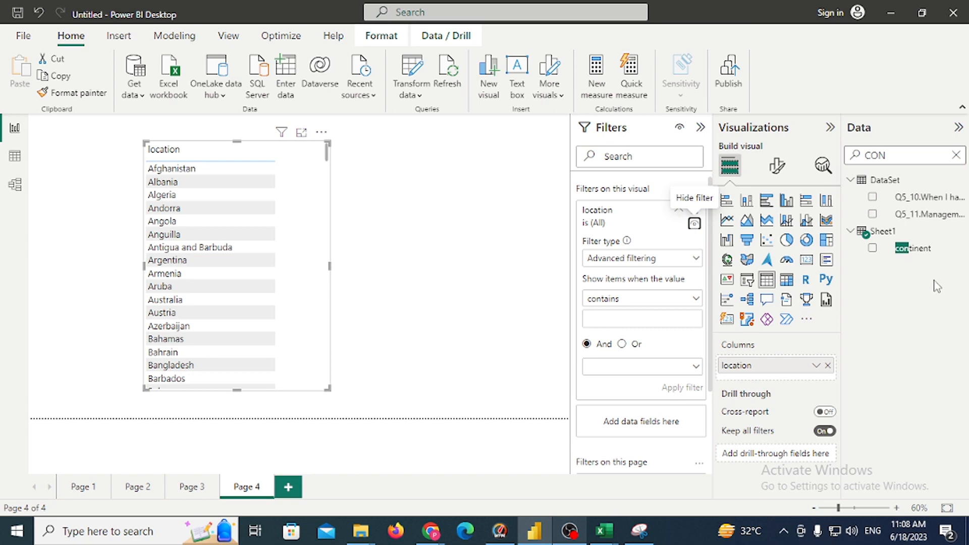
Add the continent field as a filter on the location table visual only and restrict it to Asia.
drag(915, 249, 641, 385)
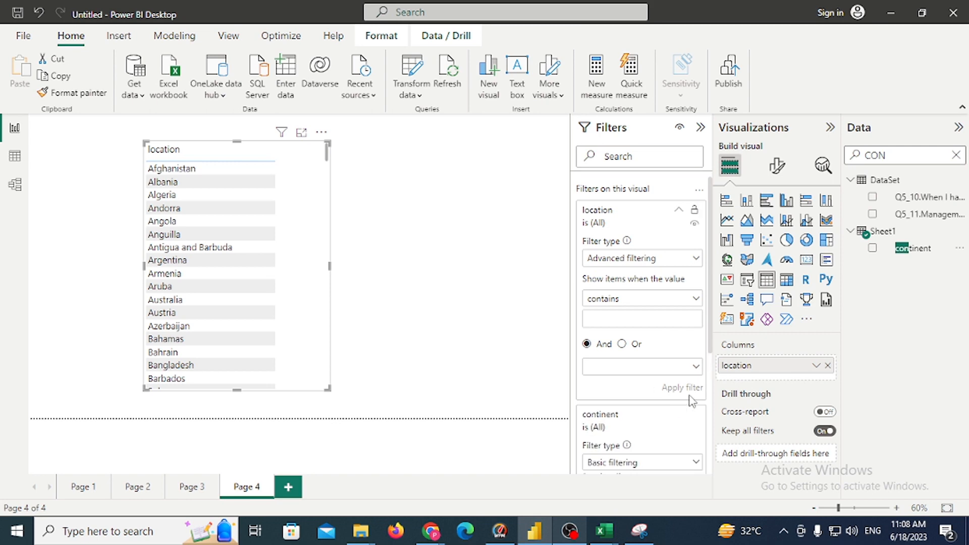
click(679, 210)
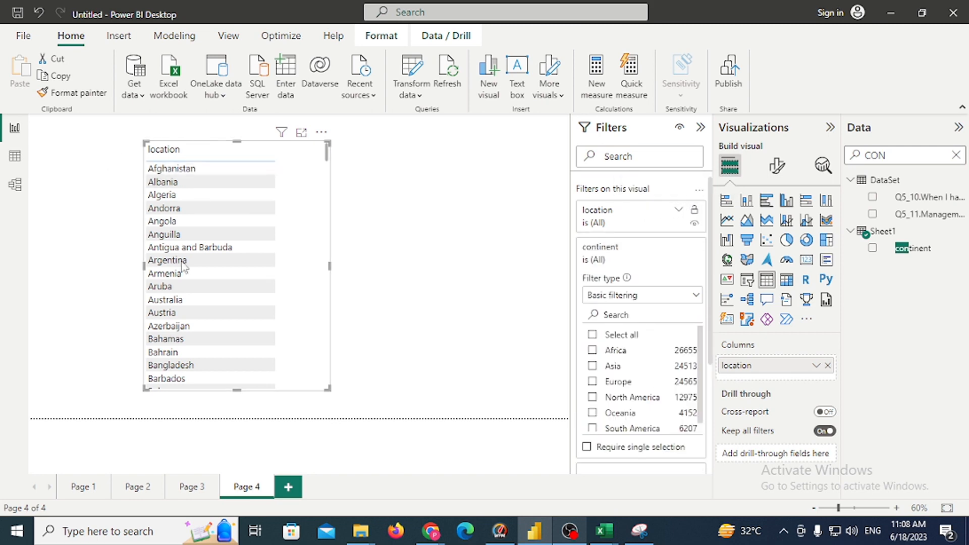
click(593, 367)
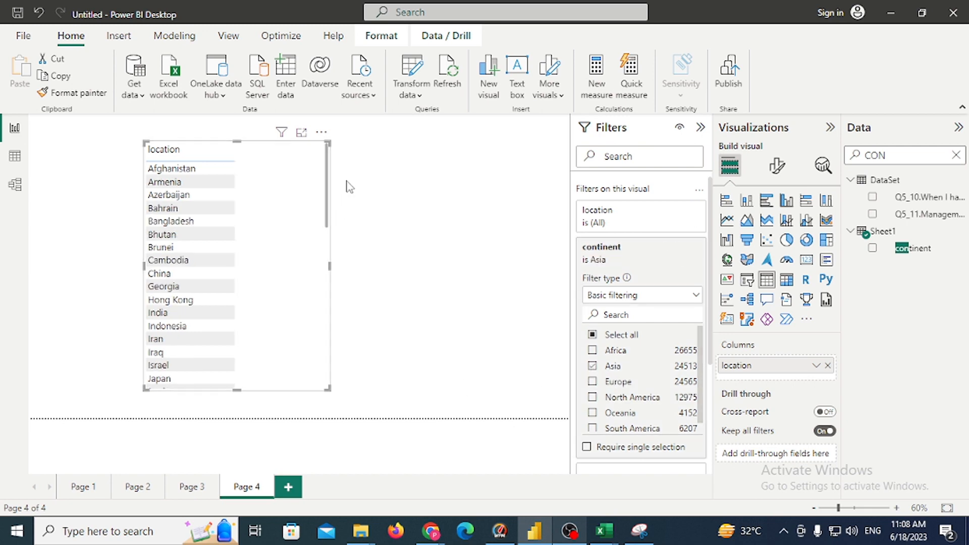
drag(326, 190, 320, 130)
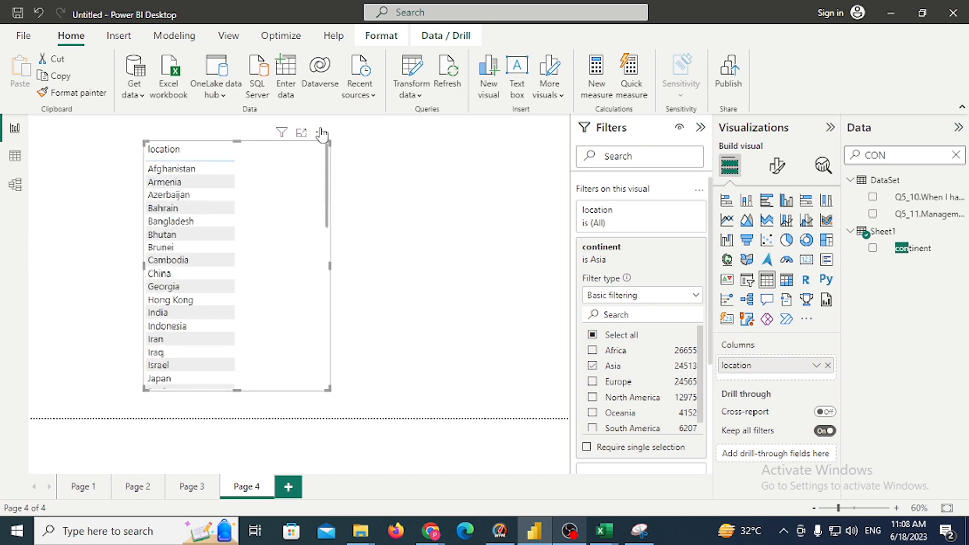
Move the Asia-filtered location table to the left part of the page and place a duplicate of it to its right.
click(333, 268)
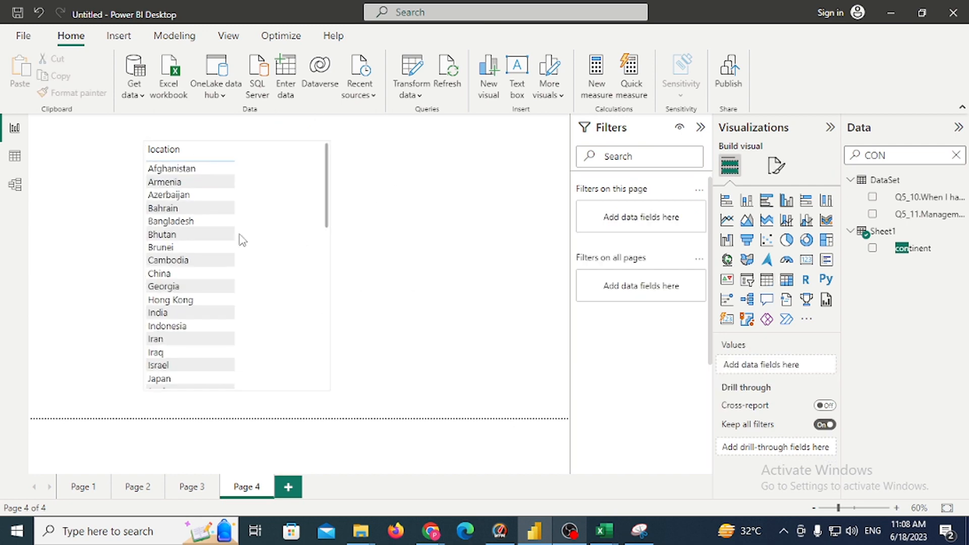
drag(214, 228, 115, 208)
click(299, 234)
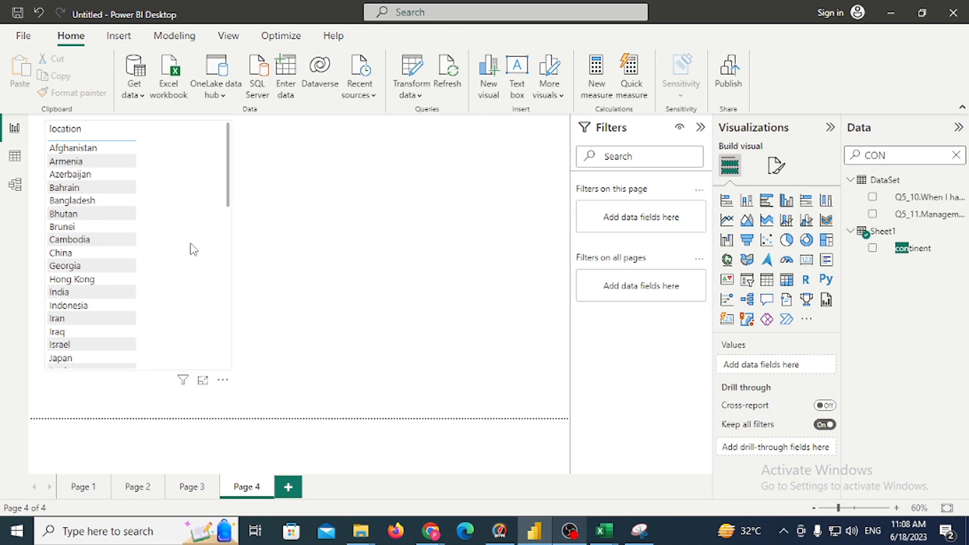
drag(186, 214, 186, 237)
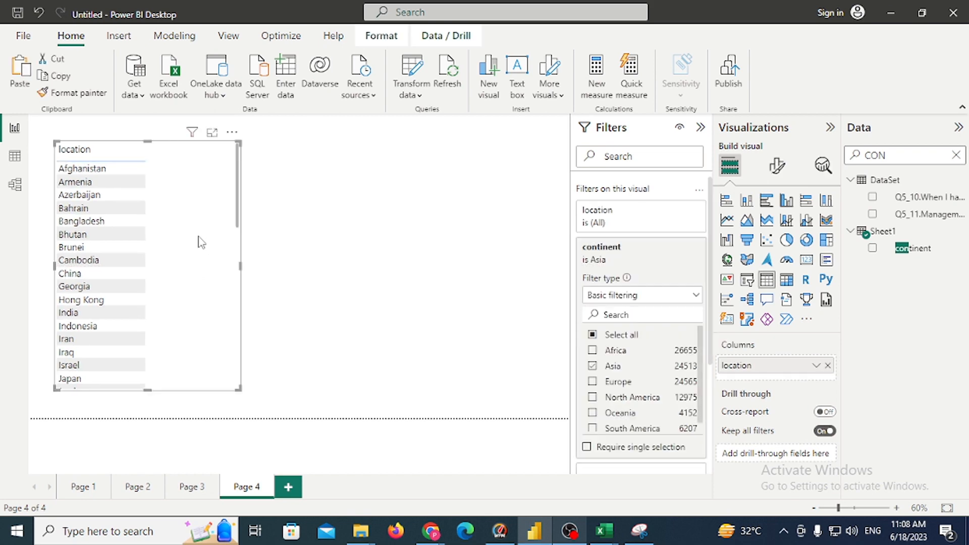
drag(217, 232, 432, 241)
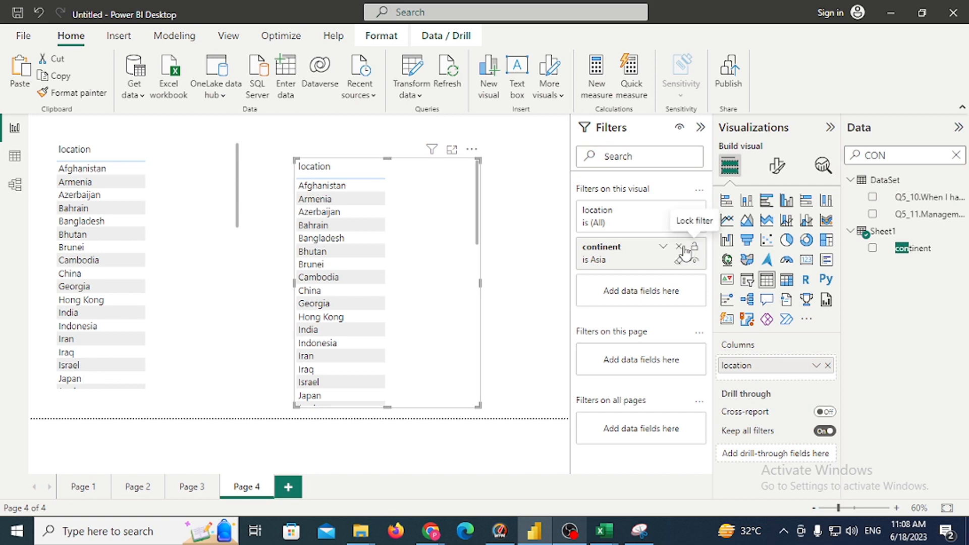
Remove the continent filter from the duplicate table, expand its location filter, and search the data fields for "LOCAT".
click(679, 246)
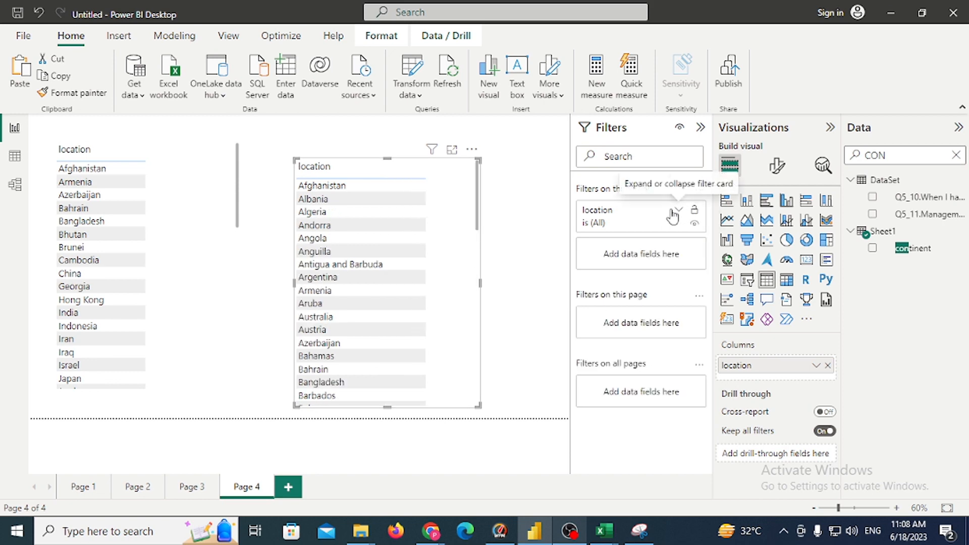
click(678, 210)
double_click(894, 155)
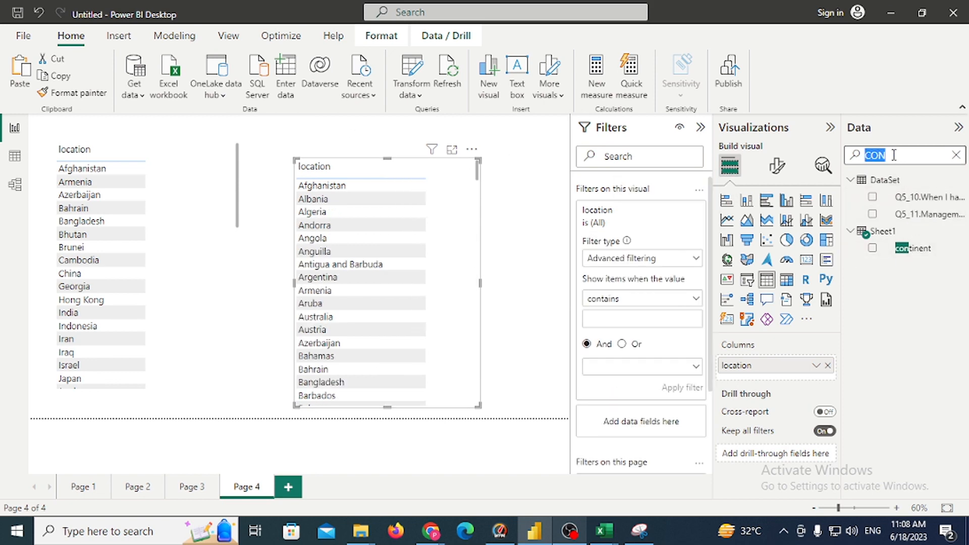
key(BackSpace)
text(LOCAT)
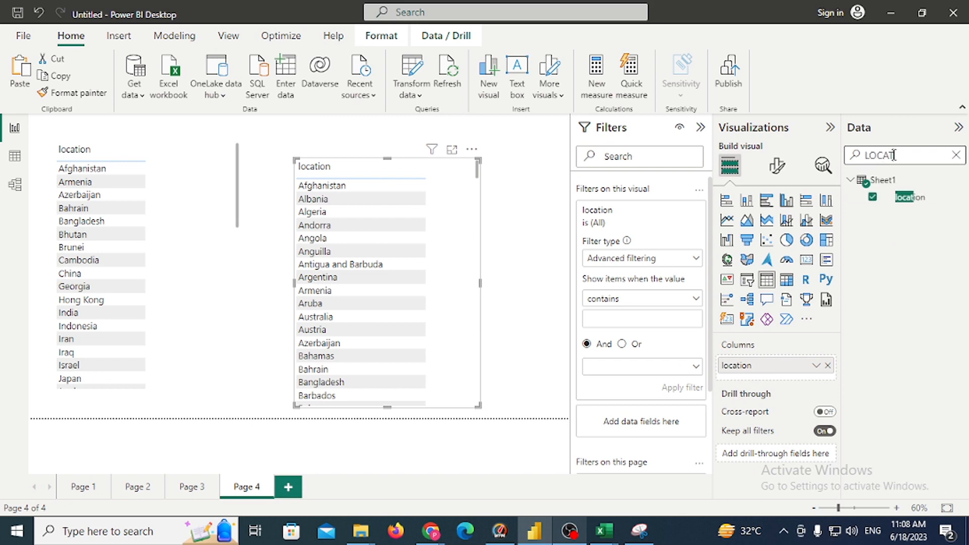
drag(911, 197, 914, 386)
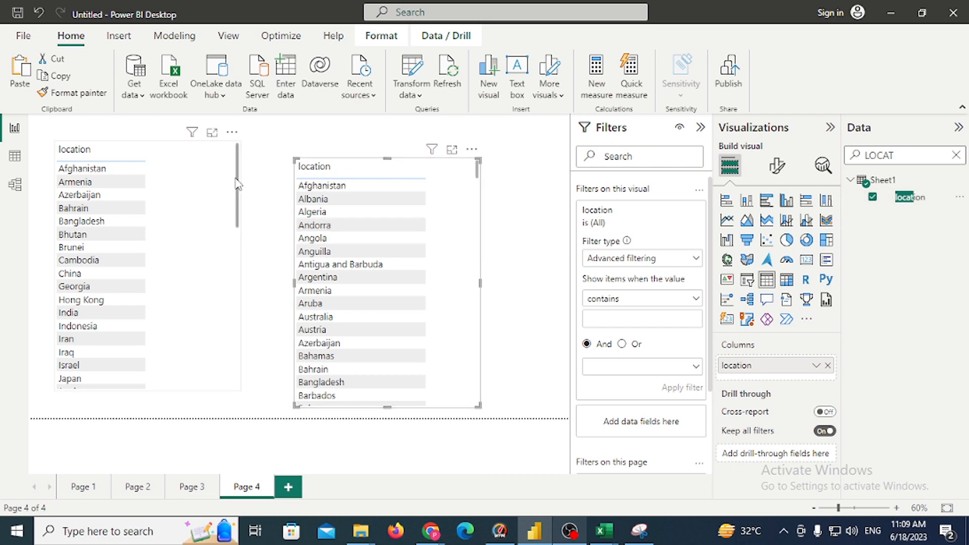
Compare the last rows of the Asia-filtered and unfiltered location tables, and shift the unfiltered one slightly upward.
drag(238, 184, 240, 373)
click(101, 396)
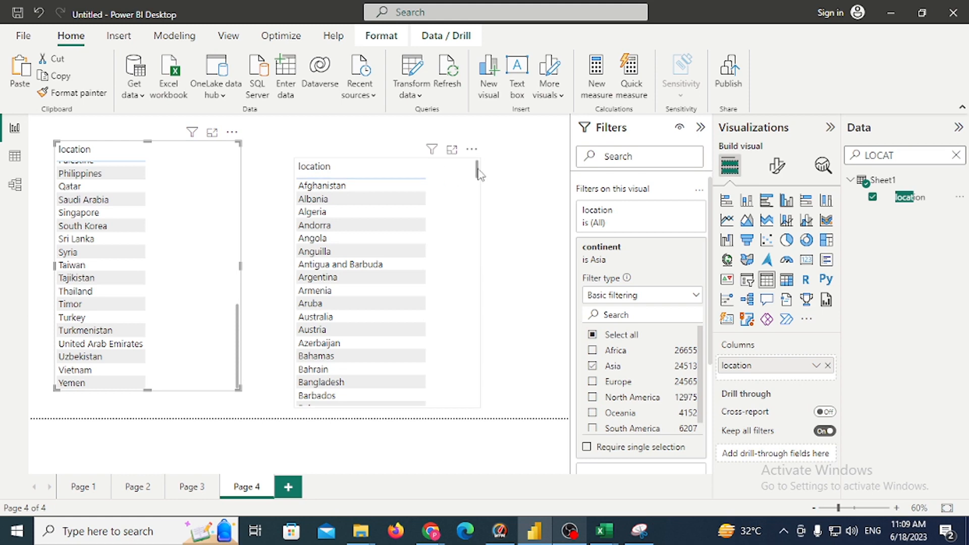
drag(477, 172, 480, 411)
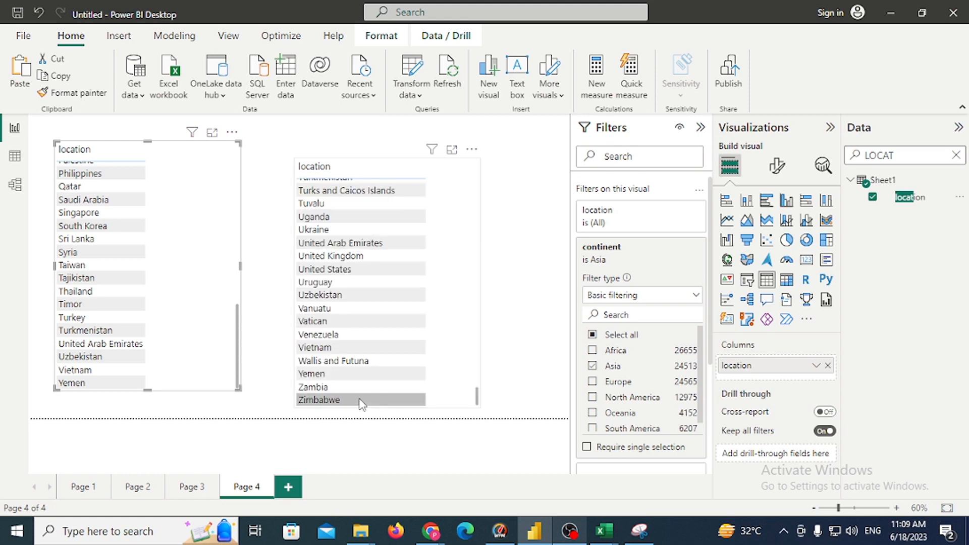
mouse_move(454, 290)
mouse_down()
mouse_move(450, 268)
mouse_move(473, 258)
mouse_move(461, 280)
mouse_up()
click(193, 209)
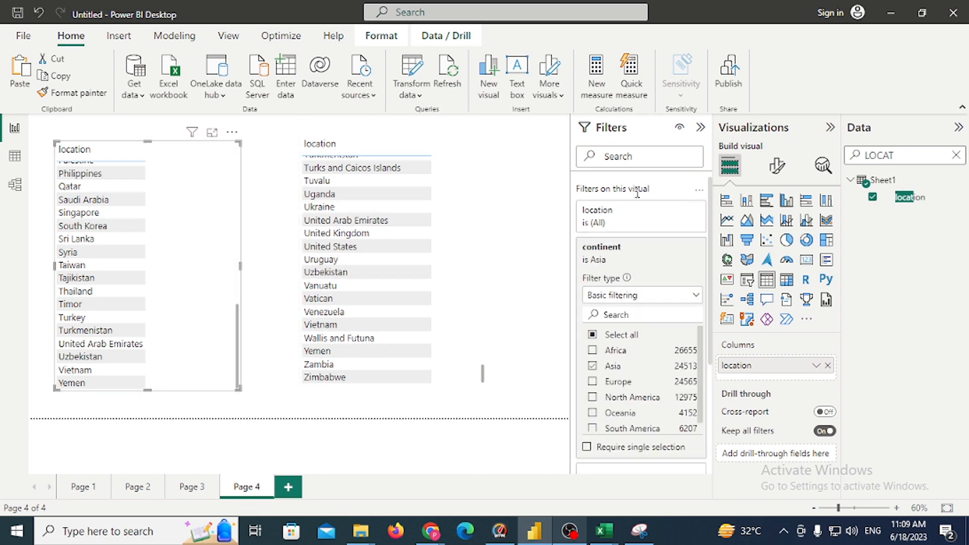
Switch to the annotated snip in Snipping Tool, outline "Filters on this visual" in pen, and return to the unfiltered table in Power BI.
click(639, 530)
right_click(639, 530)
click(606, 500)
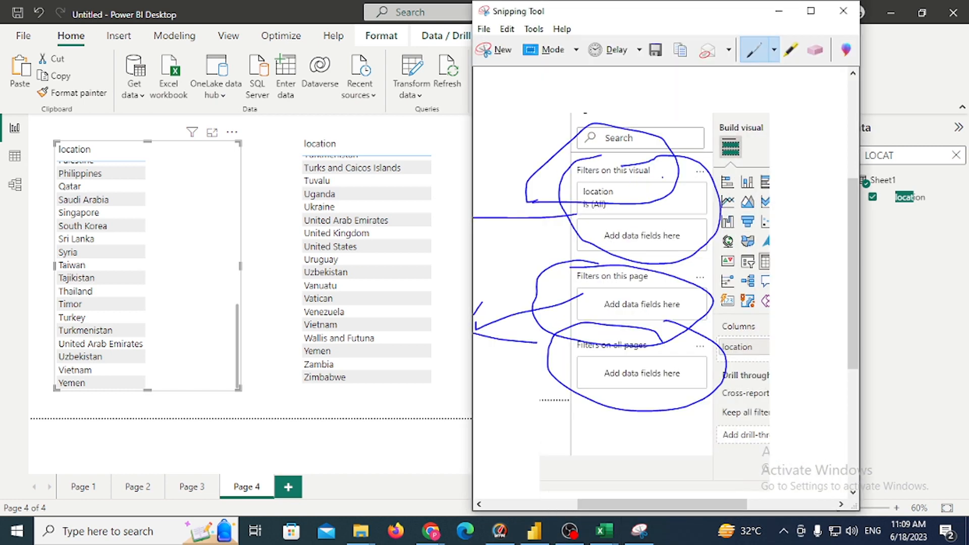
mouse_move(625, 190)
mouse_down()
mouse_move(535, 165)
mouse_move(633, 156)
mouse_up()
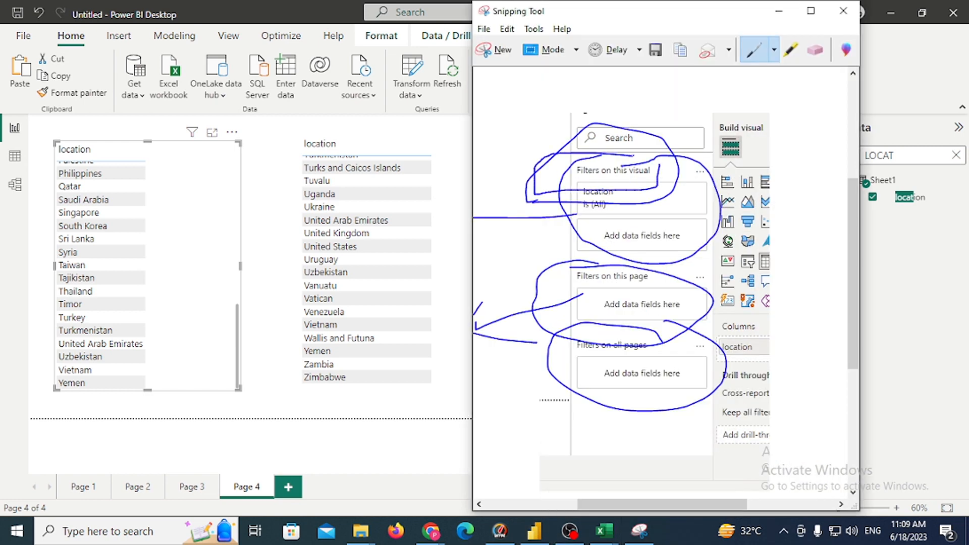
click(459, 152)
click(459, 152)
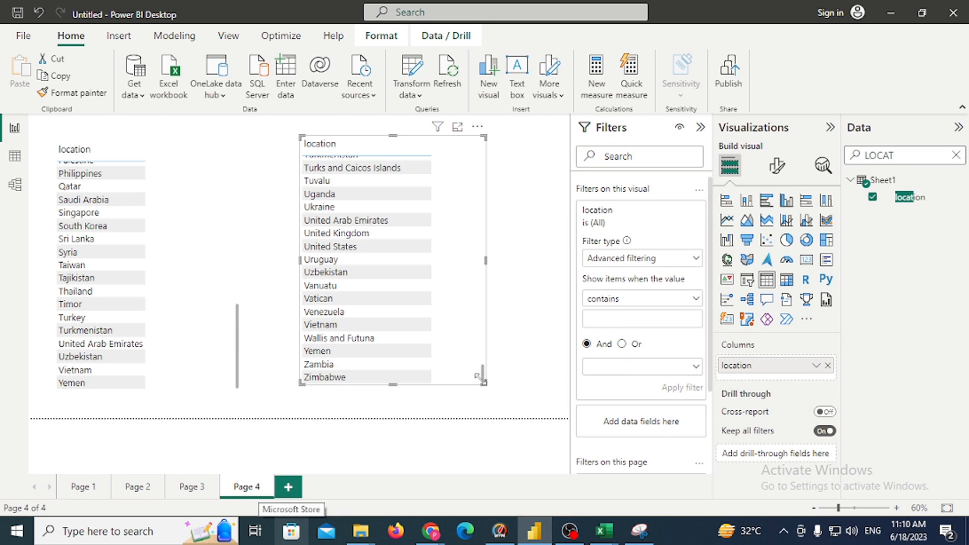
Enlarge the unfiltered location table slightly and open the report's queries in Power Query Editor.
drag(482, 383, 505, 388)
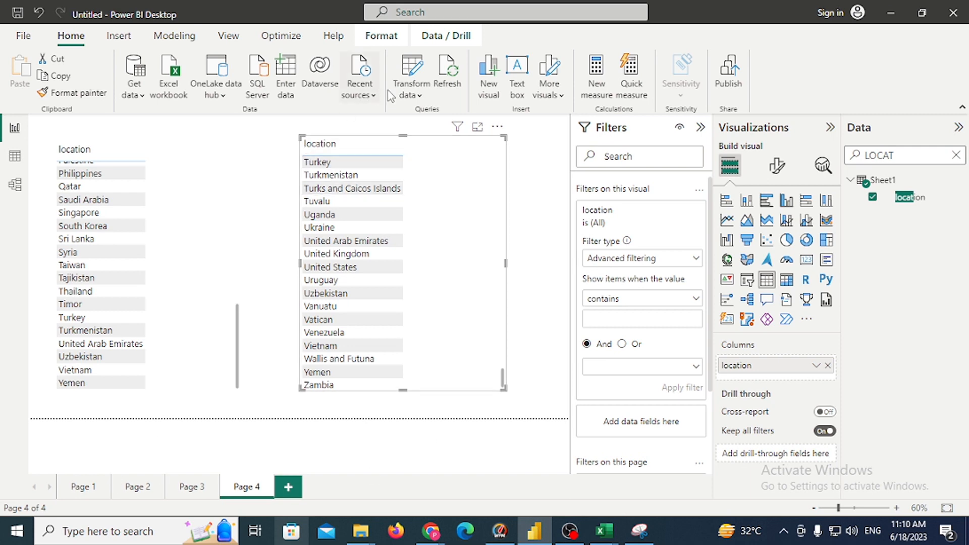
click(410, 95)
click(439, 118)
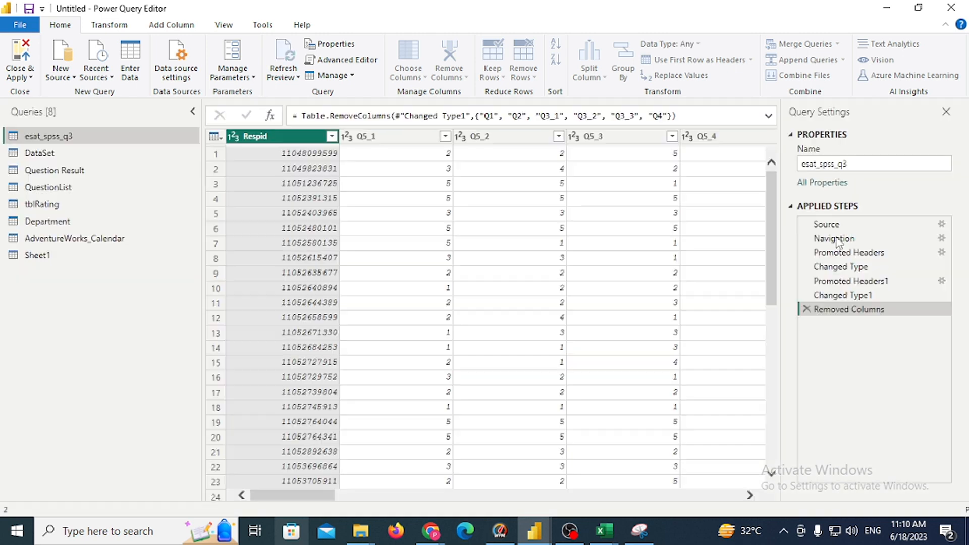
Review the applied steps of the esat_spss_q3 query one by one, from Navigation through Removed Columns.
click(835, 240)
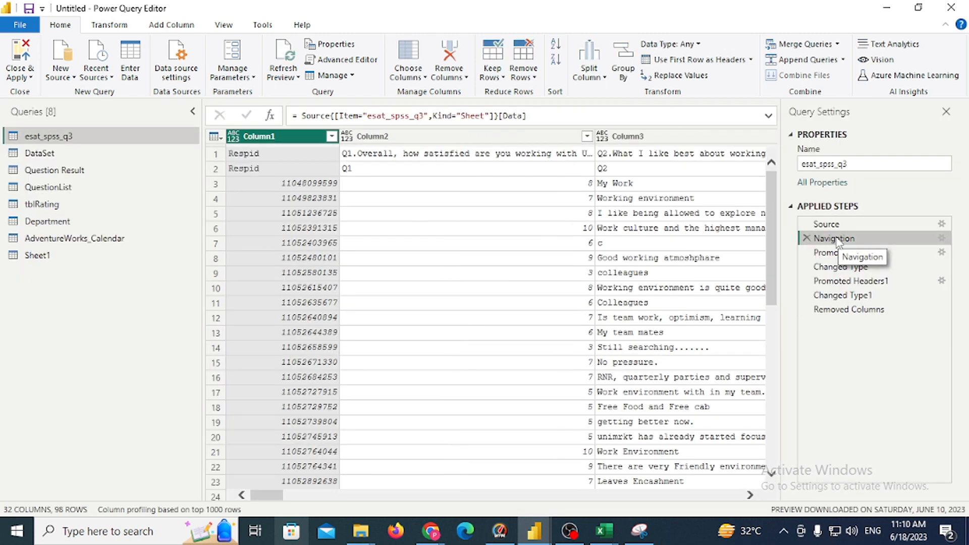
click(839, 254)
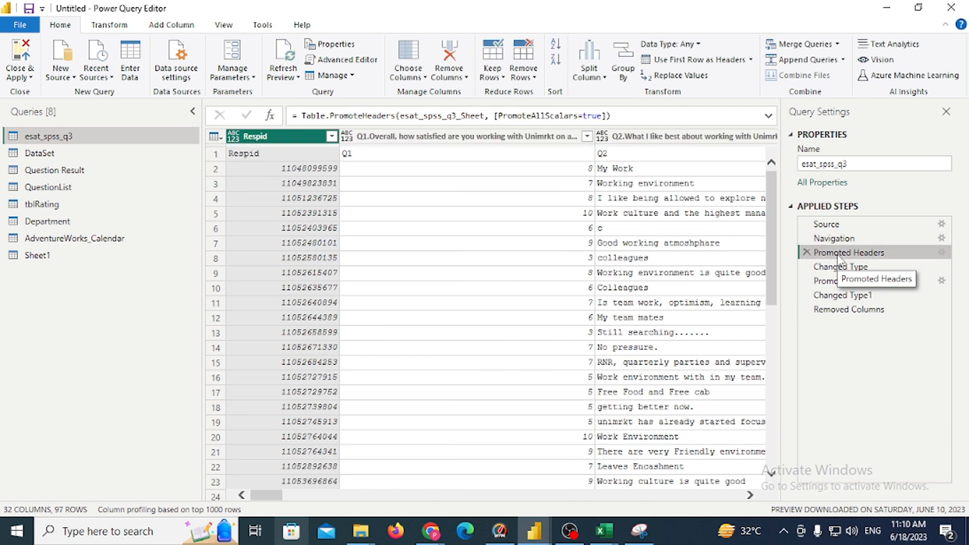
click(844, 267)
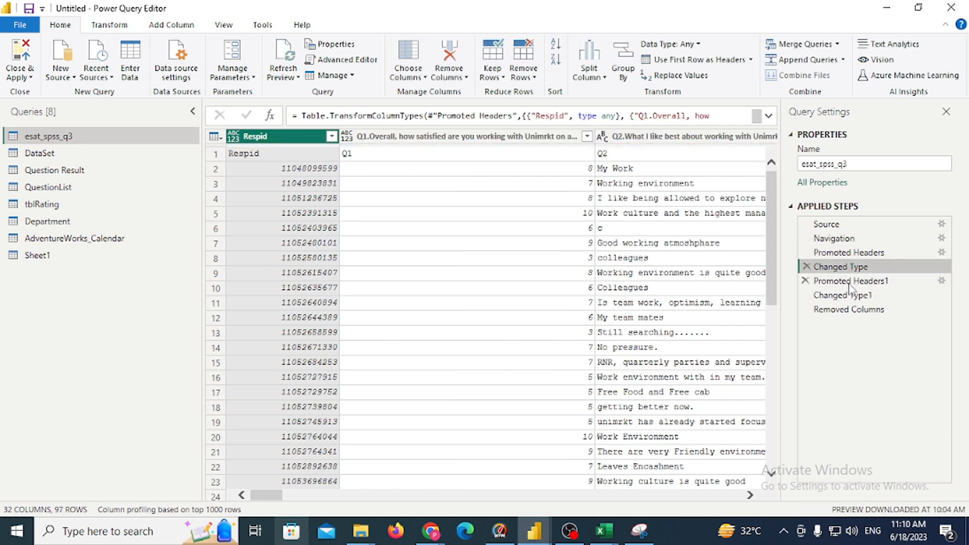
click(851, 284)
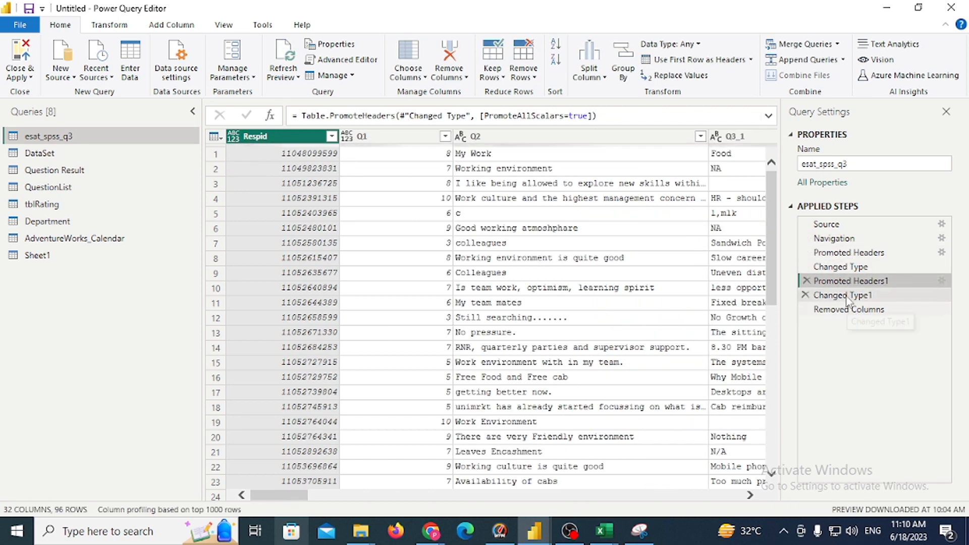
click(847, 297)
click(840, 309)
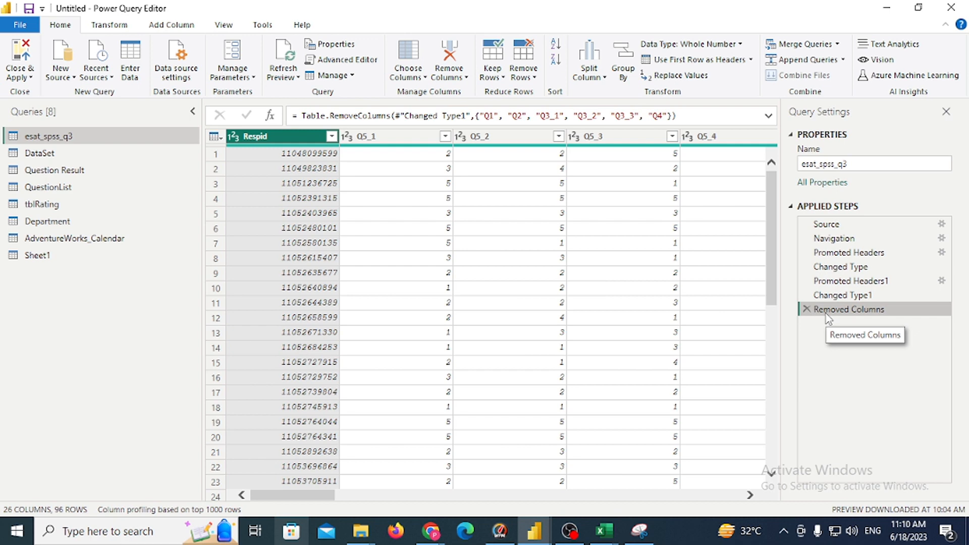
Switch to WhatsApp in Chrome, download PDF Report.pdf from the Power bi June chat and open it.
mouse_move(575, 534)
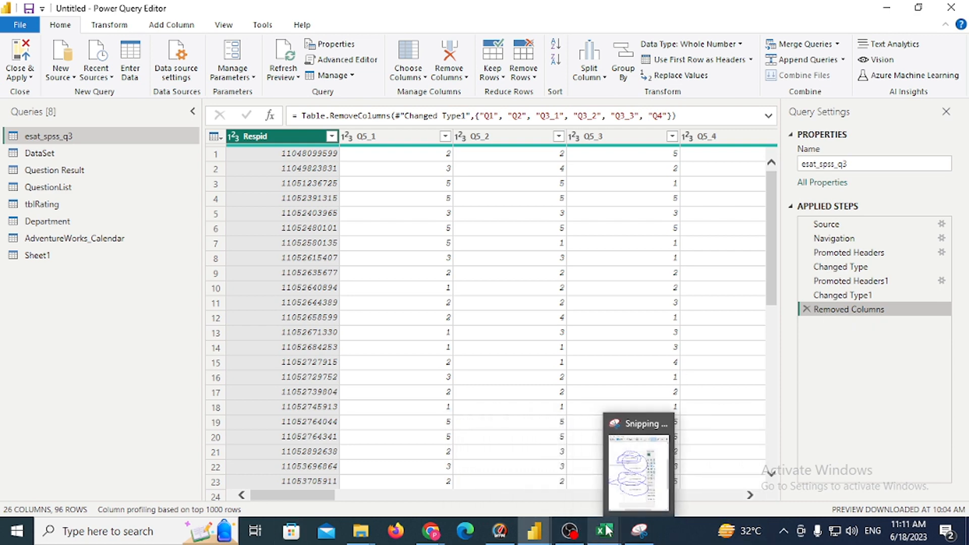
mouse_move(604, 531)
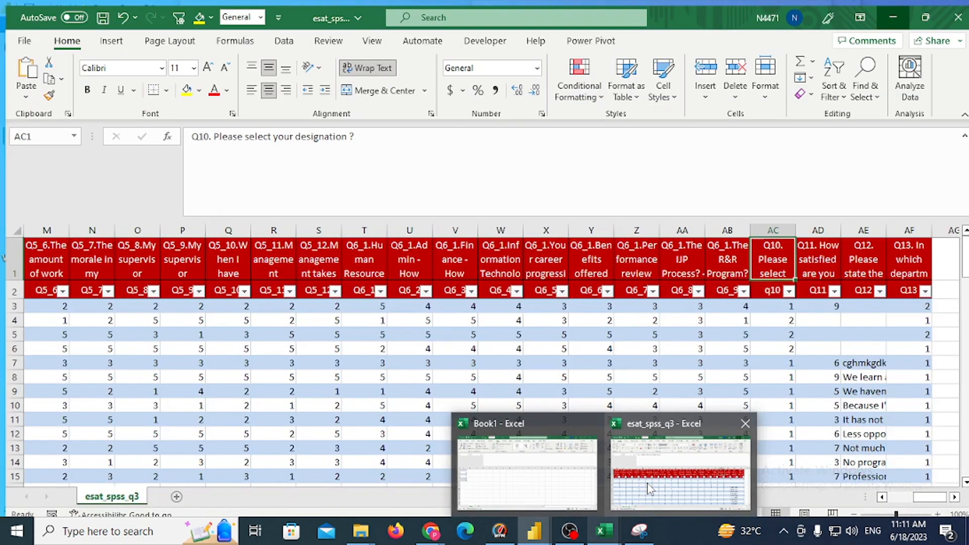
click(649, 491)
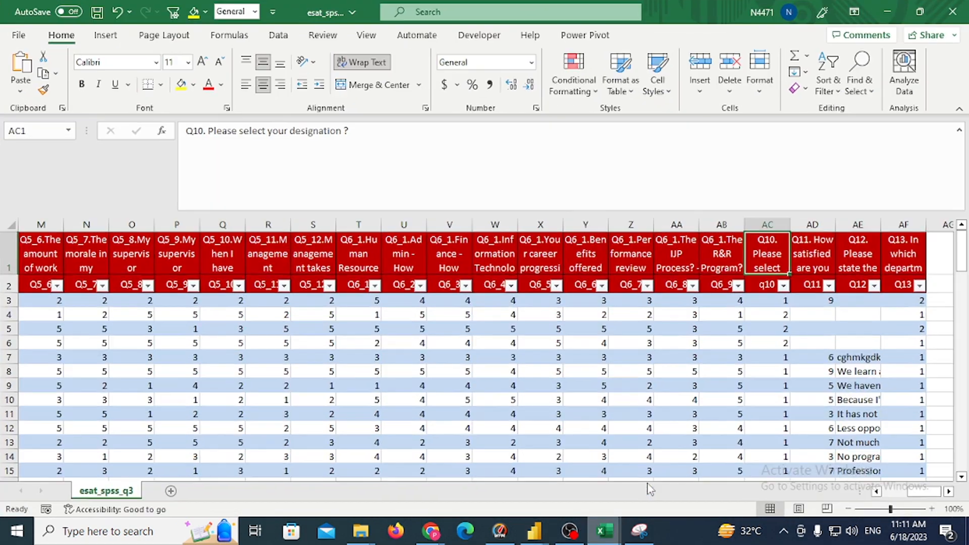
mouse_move(504, 531)
mouse_move(430, 531)
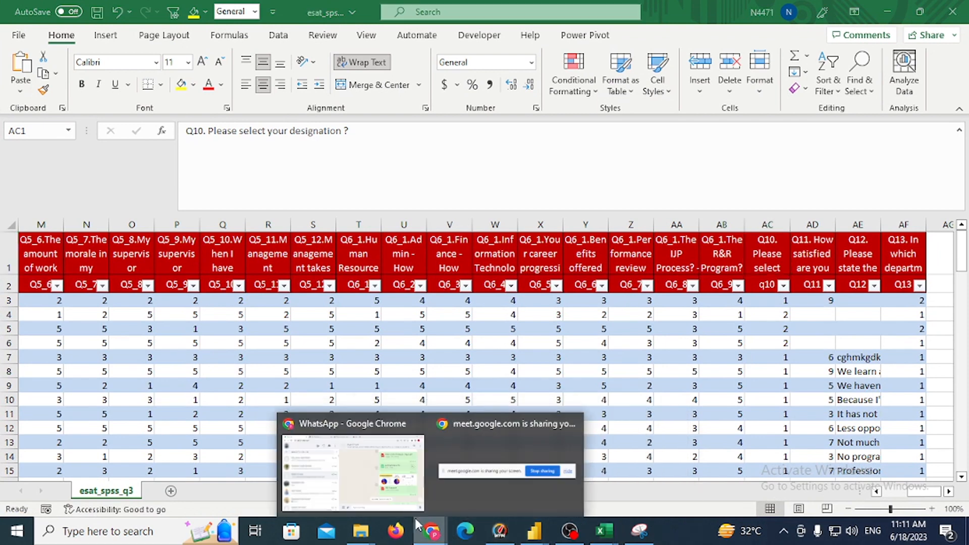
click(380, 487)
click(740, 316)
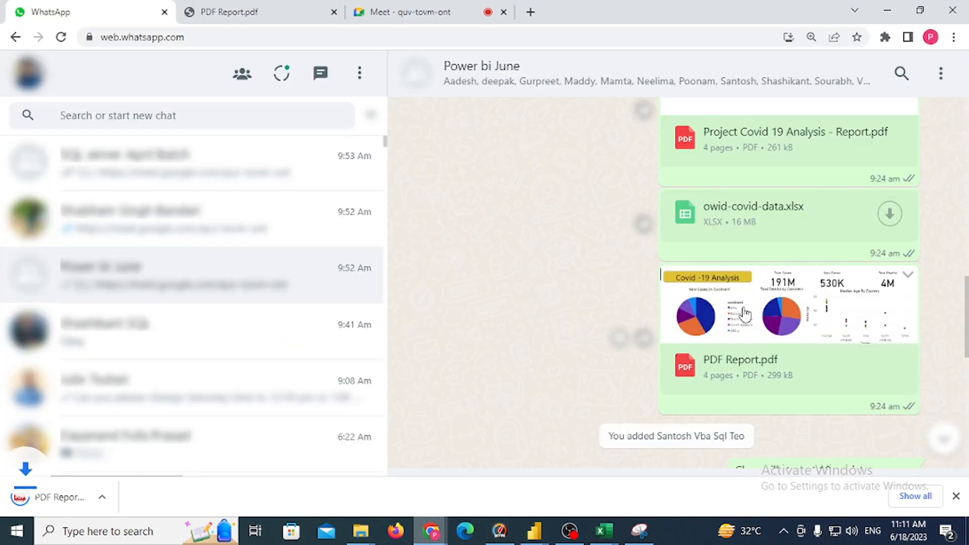
click(75, 498)
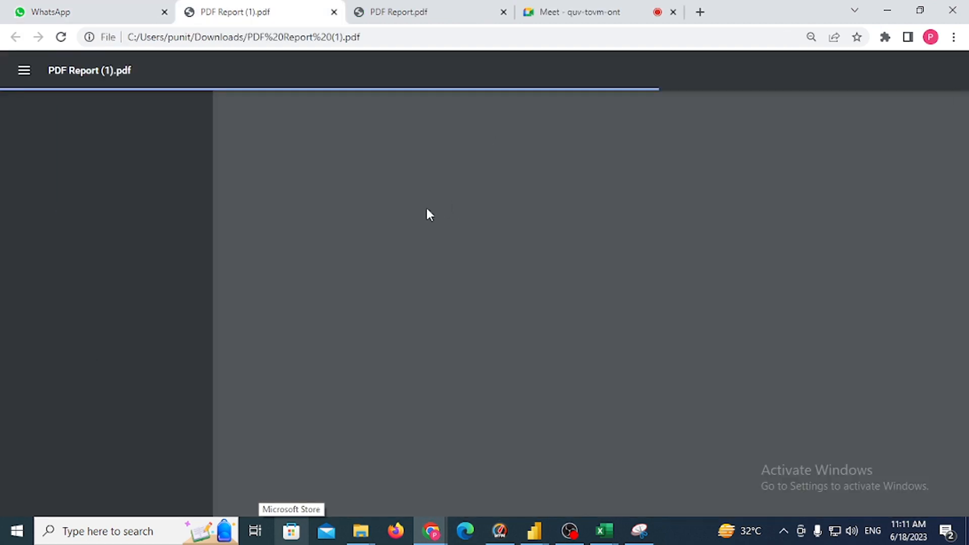
Examine the charts on the Covid-19 Analysis report's first page and highlight the title "Top 10 Countries by Total Cases".
scroll(424, 206, down, 1)
scroll(423, 205, down, 5)
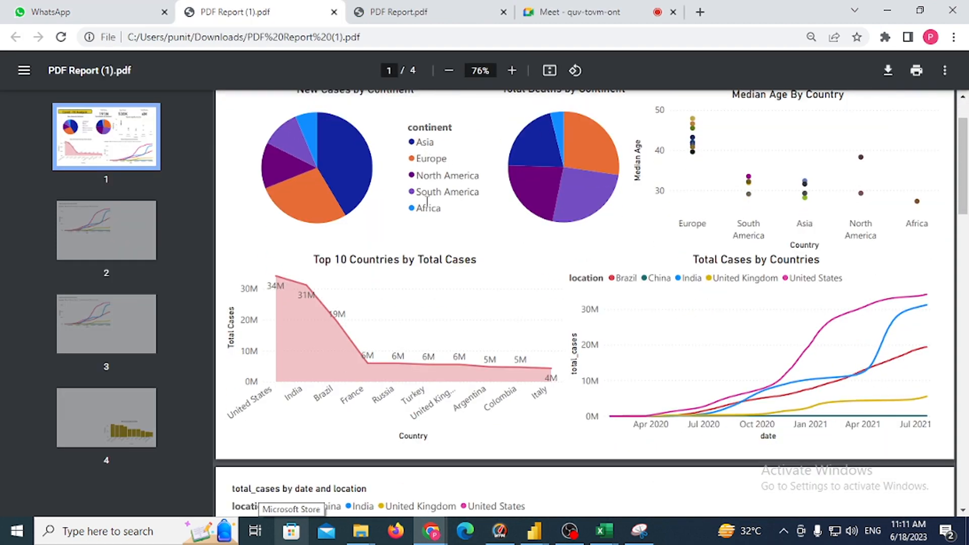
scroll(397, 210, up, 2)
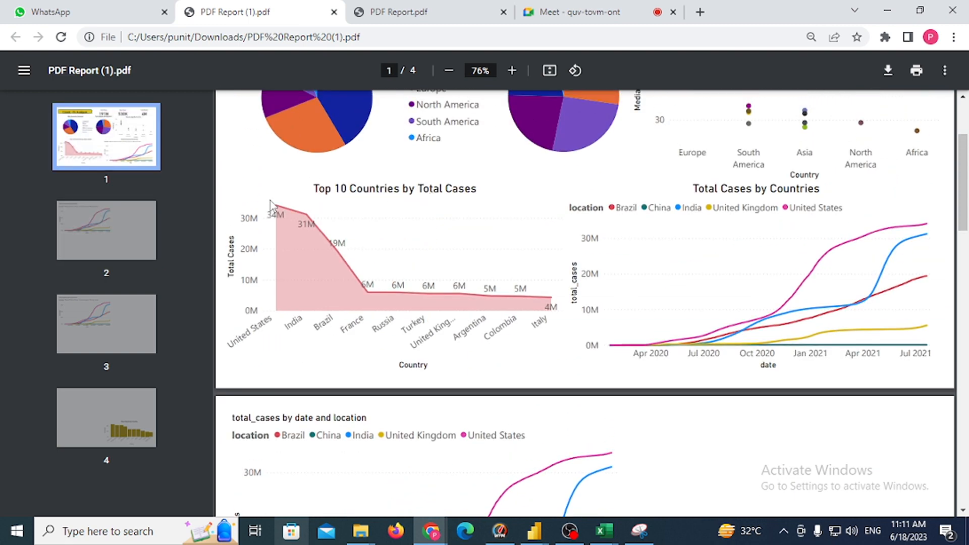
scroll(271, 204, up, 3)
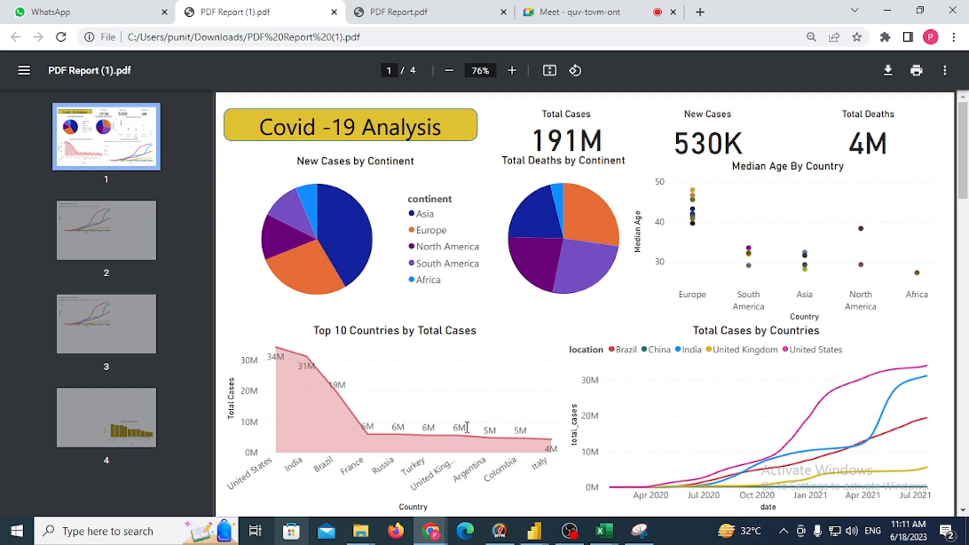
drag(316, 328, 471, 328)
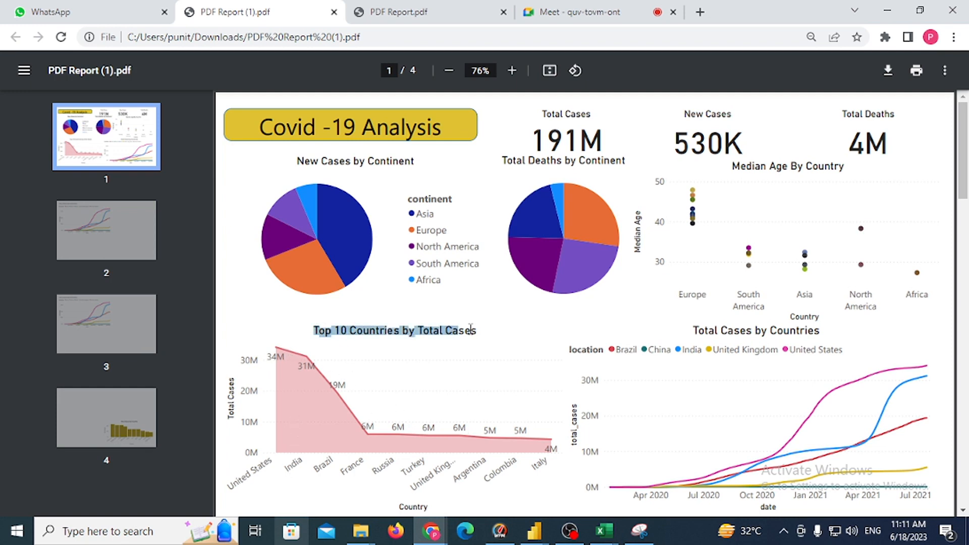
Switch back to Power Query Editor, close it, and return to the location tables on Page 4 in Power BI Desktop.
key(alt+Tab)
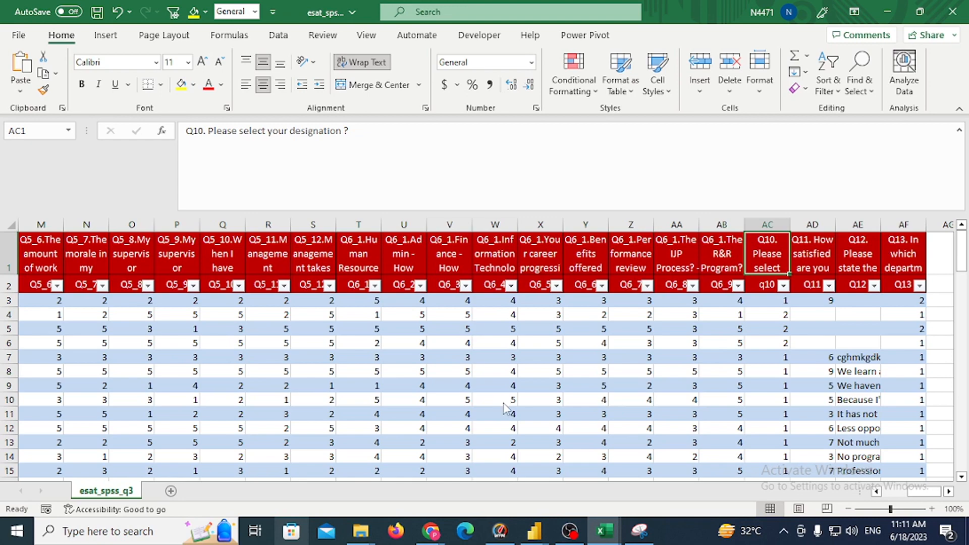
key(alt+Tab)
key(Tab)
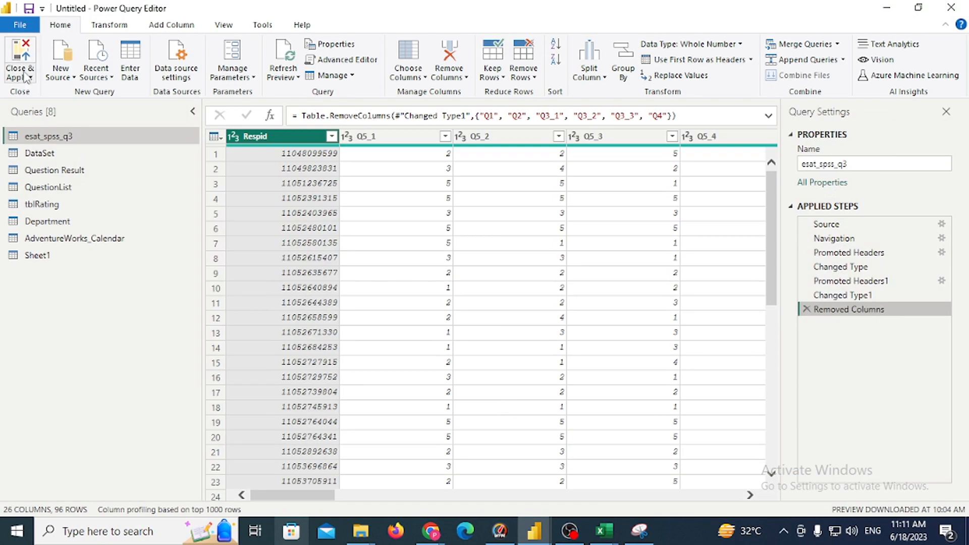
click(19, 77)
click(29, 93)
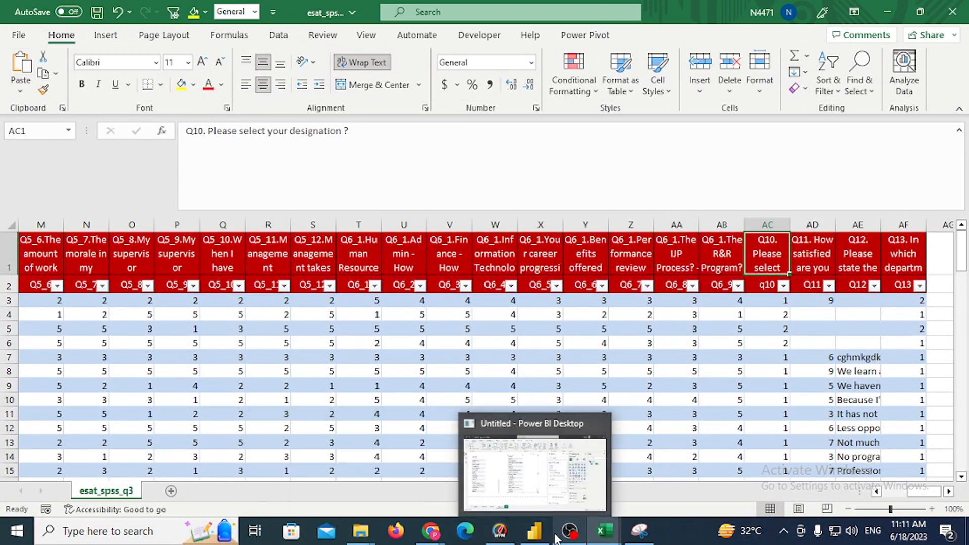
click(544, 532)
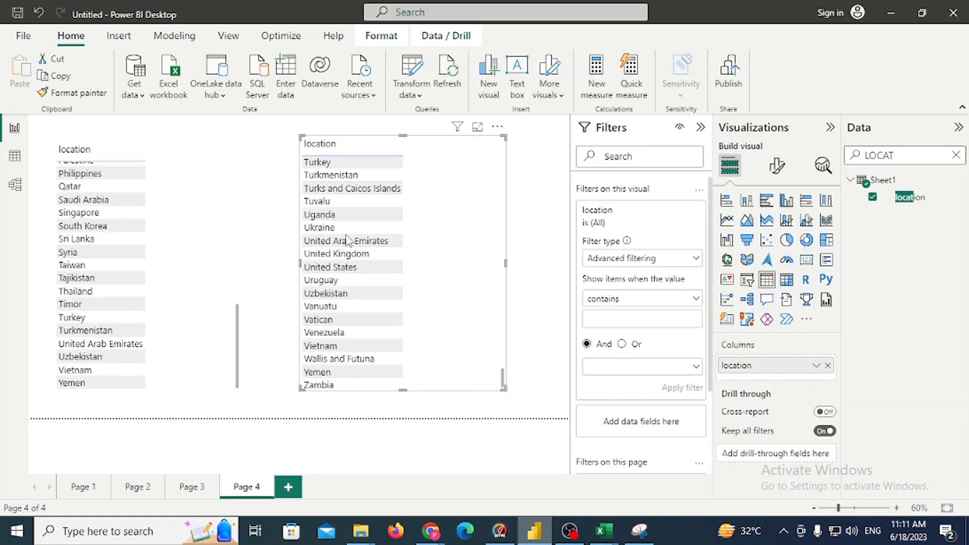
key(alt+Tab)
click(449, 222)
click(538, 536)
Change the unfiltered table's location filter type to Top N and set it to show the top 10 items.
click(696, 259)
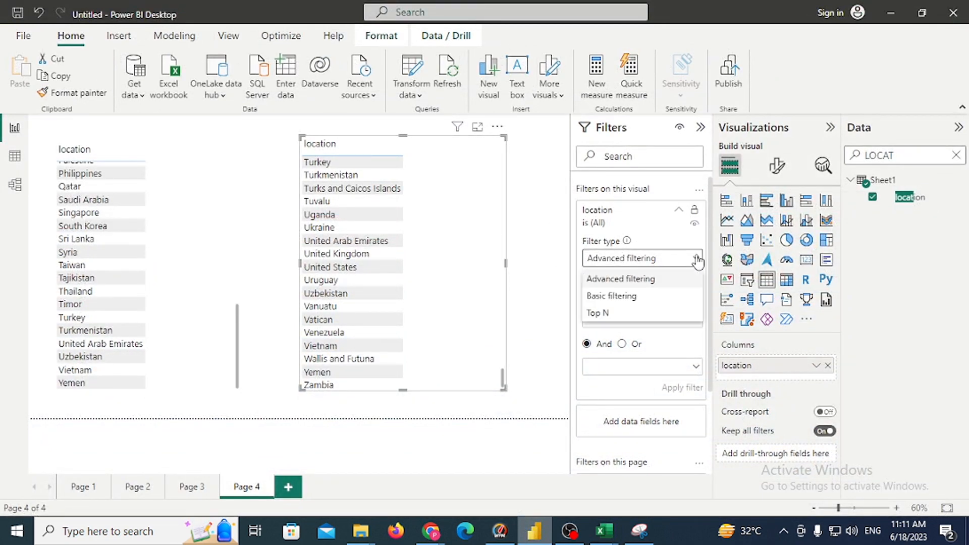
click(603, 314)
click(672, 299)
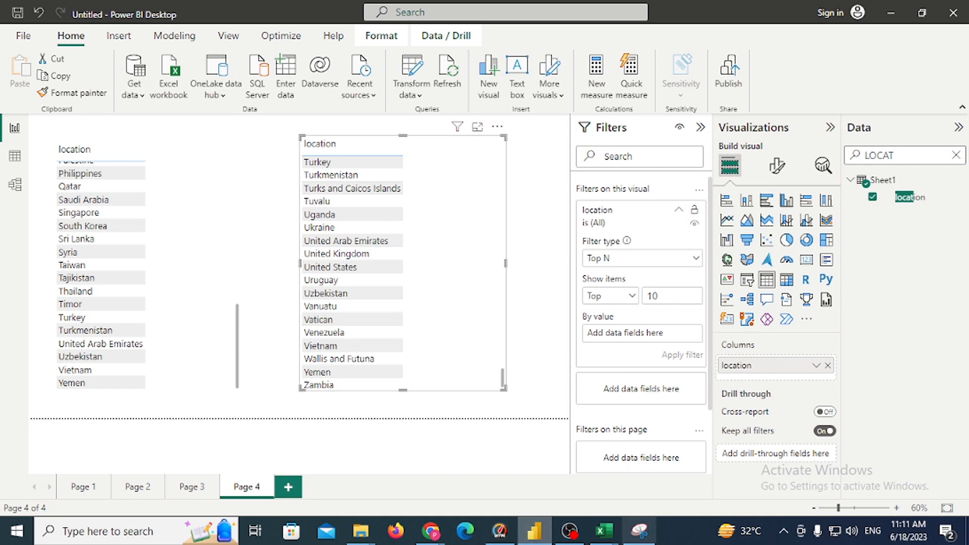
Bring up the annotated snip in Snipping Tool, close it, and switch to OBS Studio.
click(631, 532)
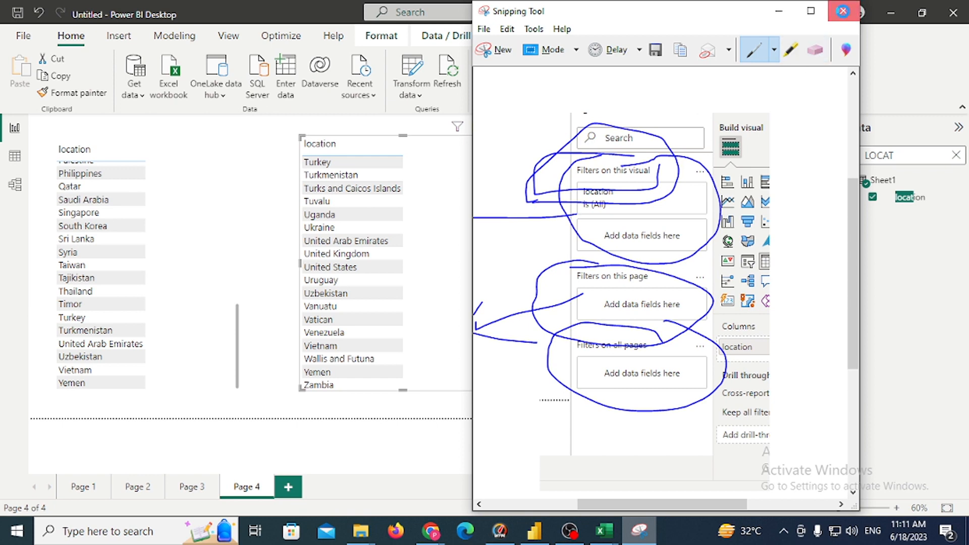
click(842, 11)
click(569, 531)
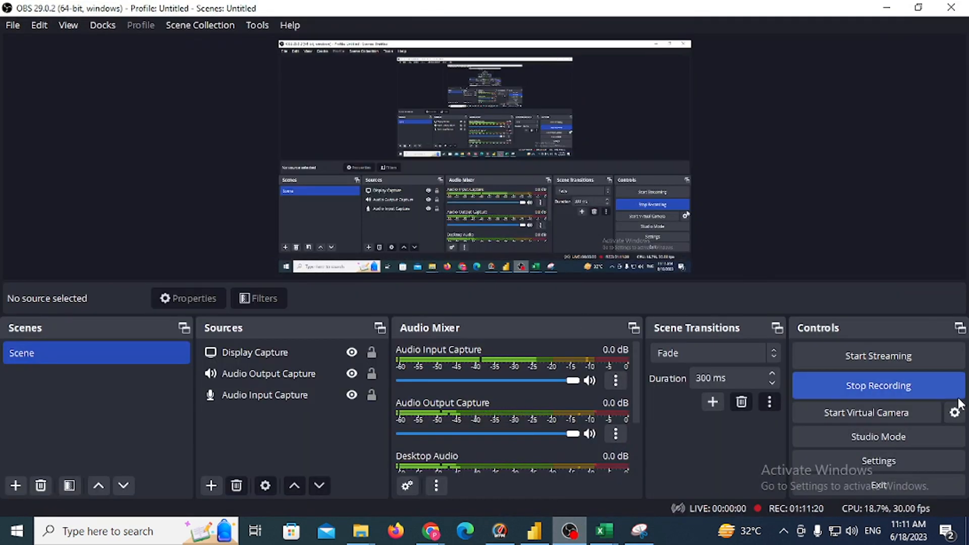